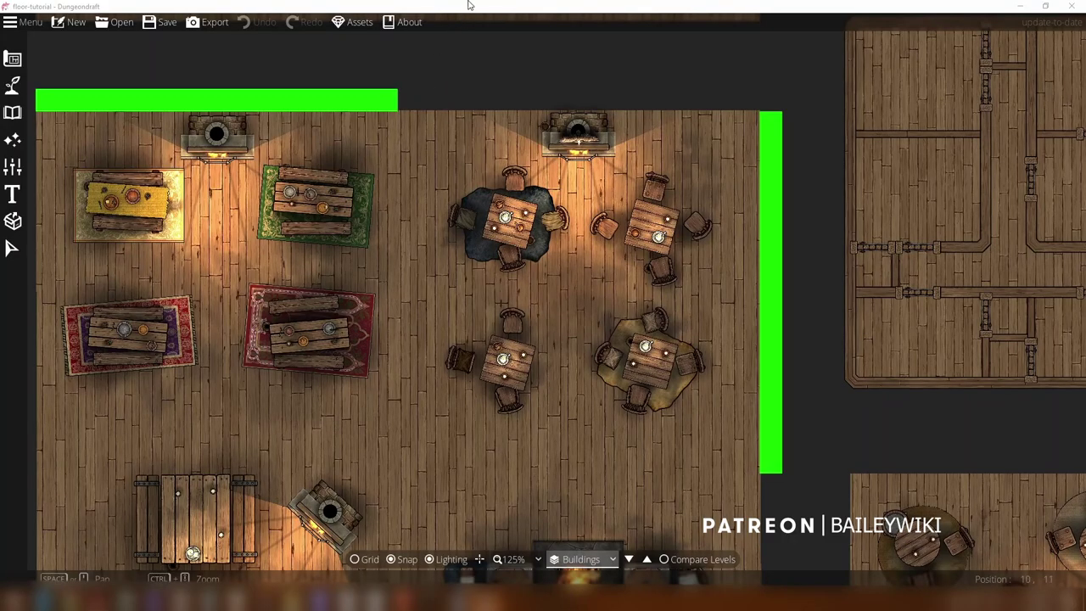
# Step: Look over the furnished tavern halls and examine the circular bar around the rocky pit up close
pyautogui.moveTo(488, 116); pyautogui.dragTo(323, 104)
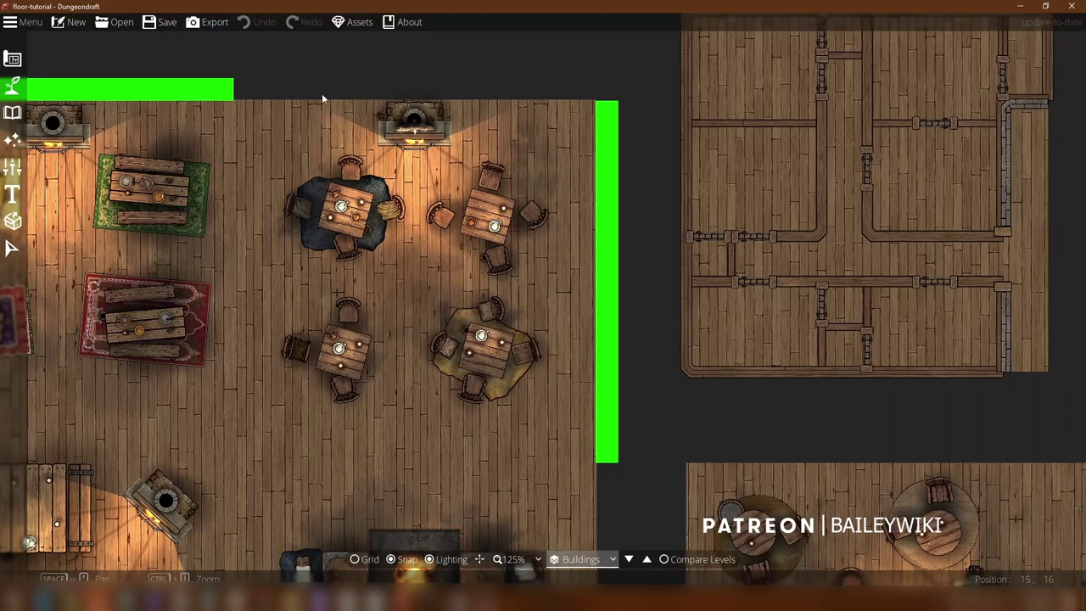
pyautogui.moveTo(633, 374); pyautogui.dragTo(429, 141)
pyautogui.moveTo(600, 252); pyautogui.dragTo(527, 170)
pyautogui.scroll(-2, 526, 175)
pyautogui.hscroll(1, 527, 176)
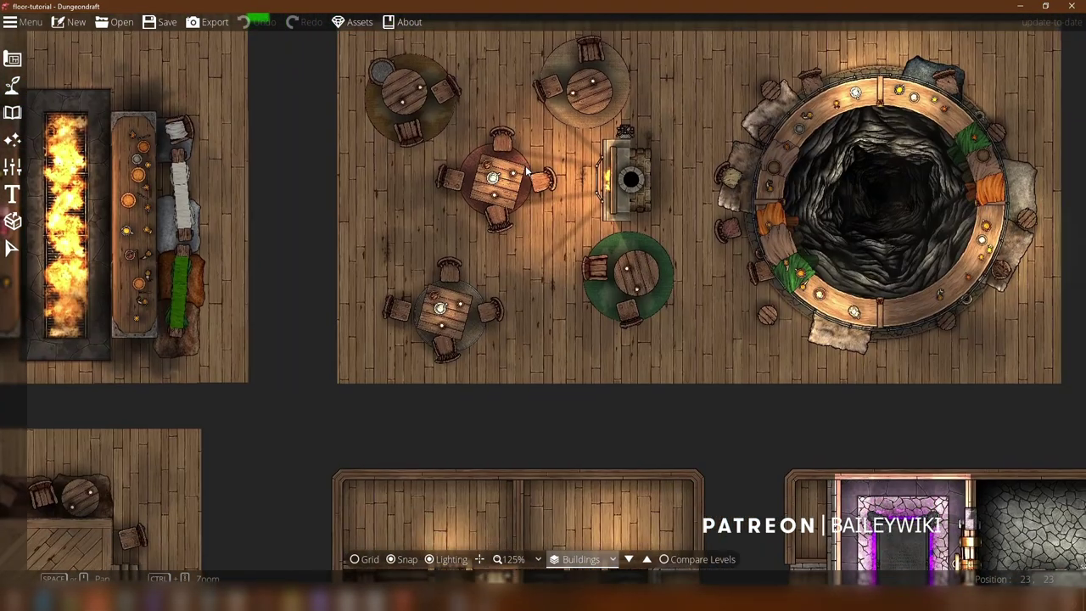
pyautogui.scroll(1, 780, 286)
pyautogui.hscroll(1, 781, 286)
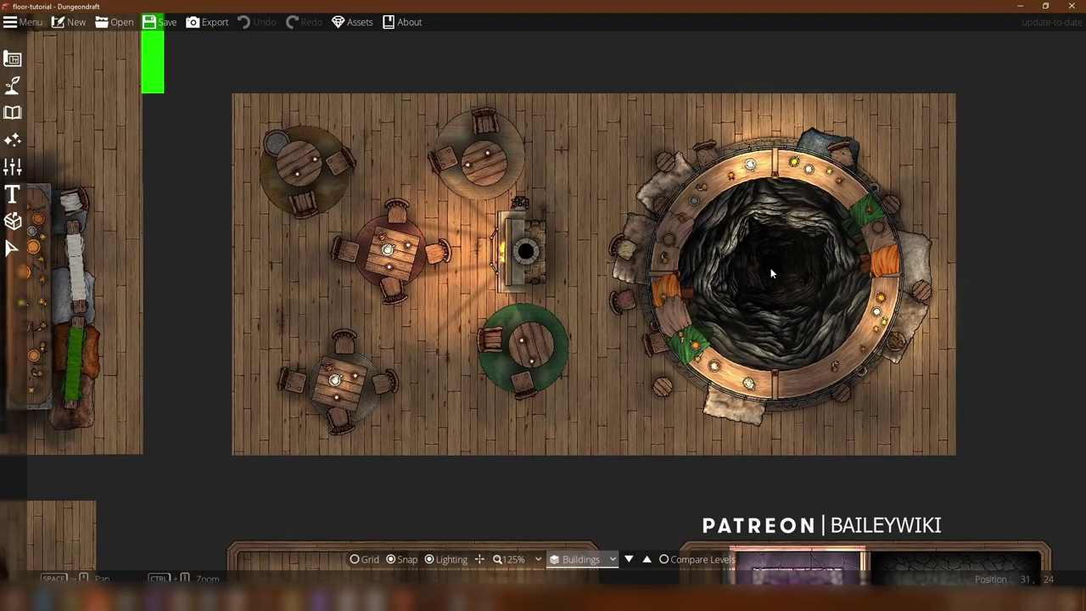
pyautogui.scroll(3, 772, 272)
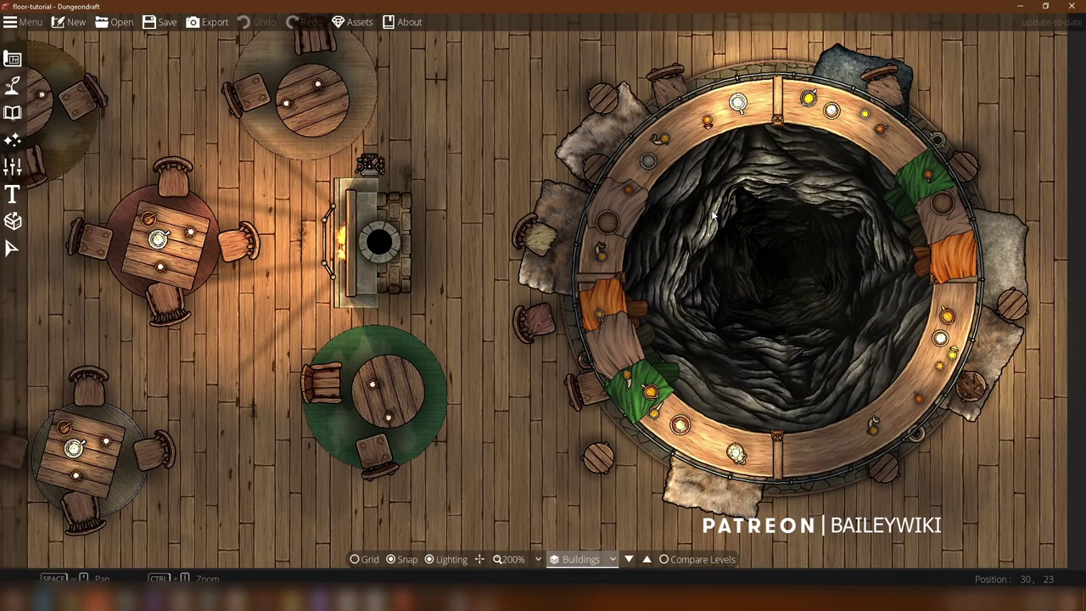
pyautogui.scroll(1, 715, 214)
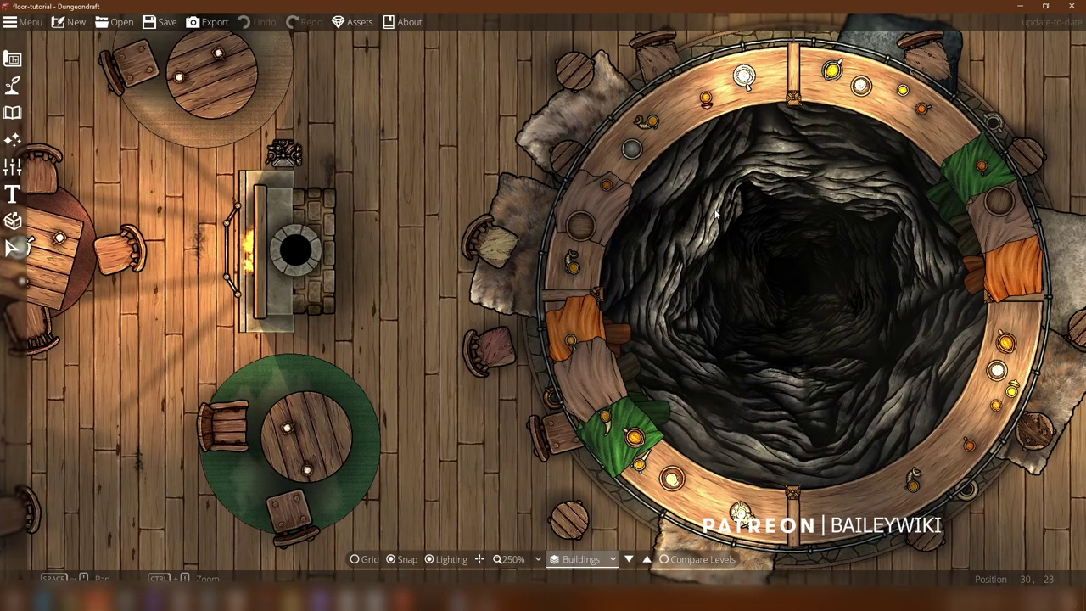
pyautogui.scroll(-5, 714, 214)
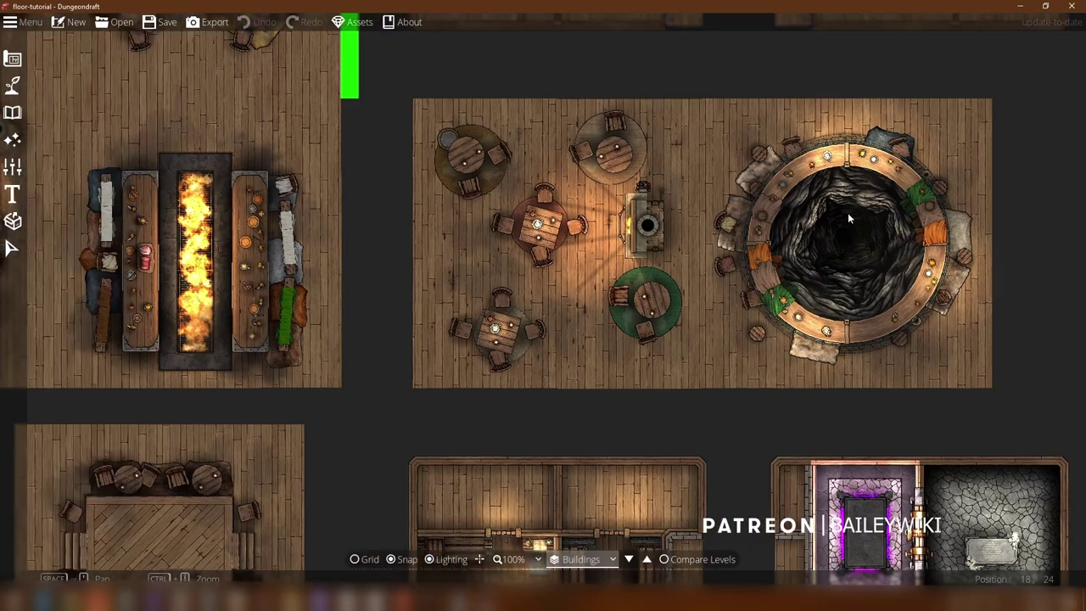
# Step: Survey the other floor plans on this level: the fire pit hall, bedrooms, bench rooms and stone crypt
pyautogui.moveTo(224, 270); pyautogui.dragTo(812, 224)
pyautogui.moveTo(894, 475); pyautogui.dragTo(625, 79)
pyautogui.scroll(-3, 753, 255)
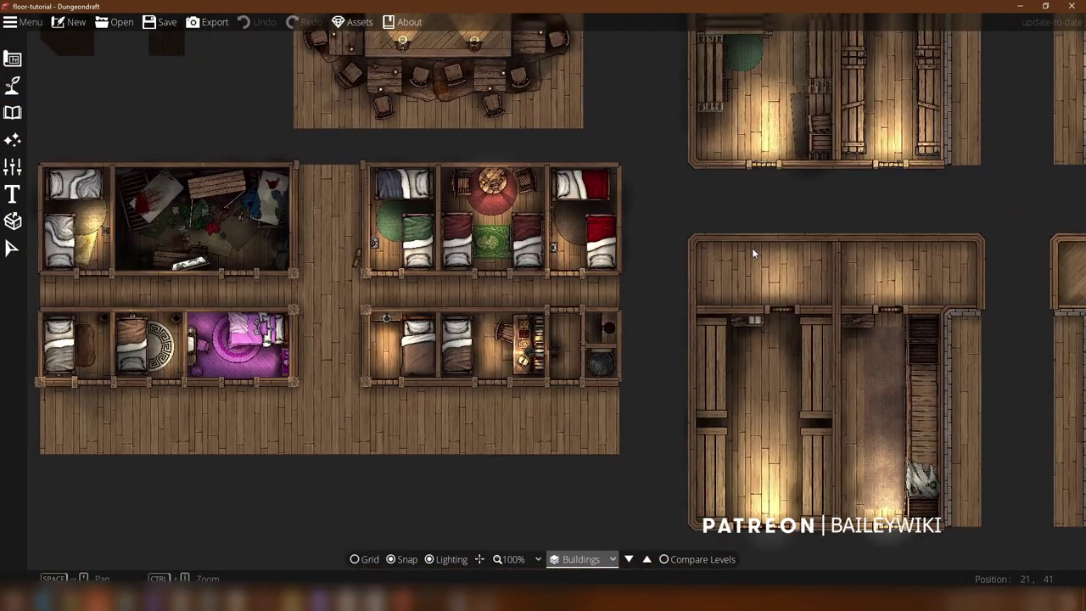
pyautogui.moveTo(678, 267); pyautogui.dragTo(431, 484)
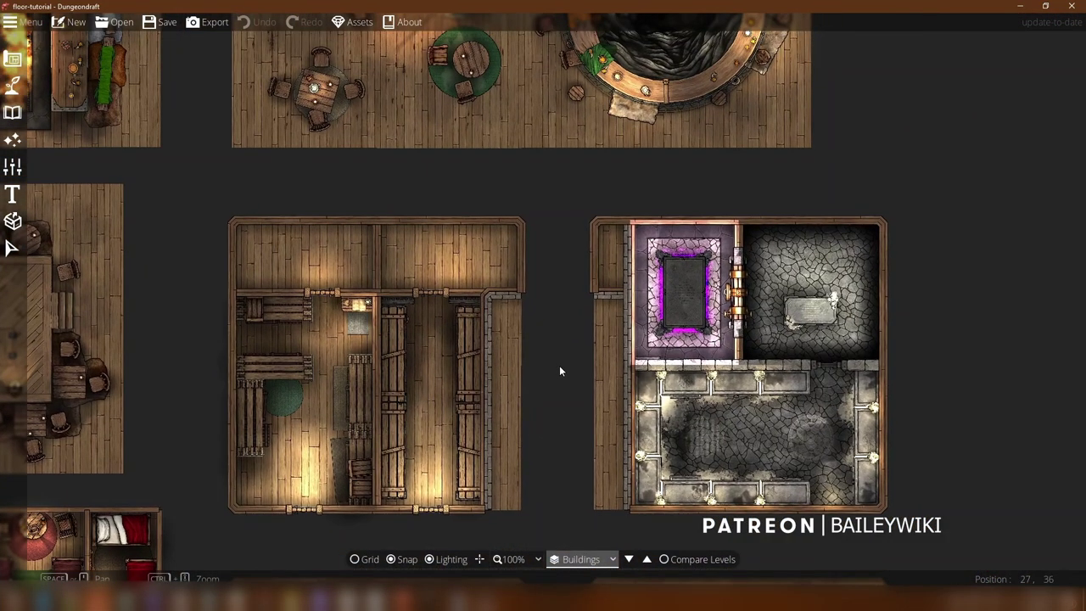
pyautogui.moveTo(167, 283); pyautogui.dragTo(847, 502)
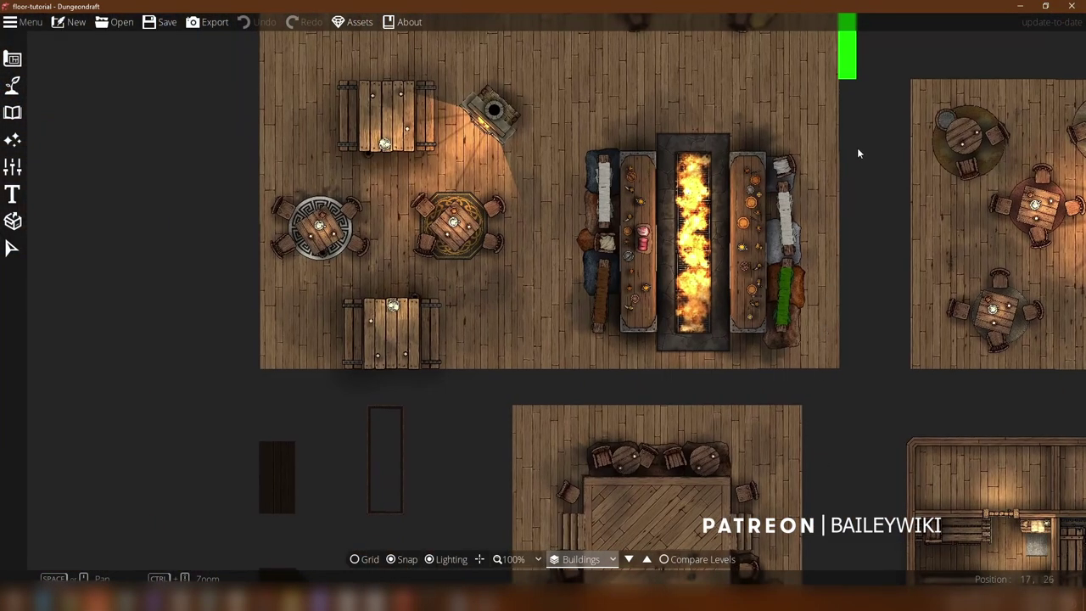
pyautogui.scroll(5, 740, 365)
pyautogui.hscroll(3, 726, 388)
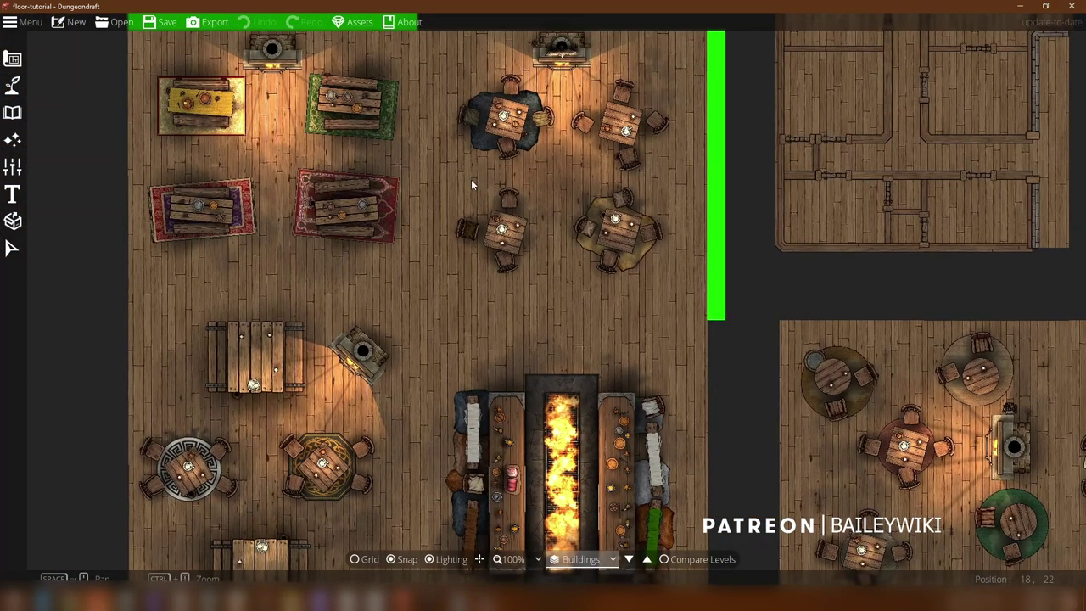
pyautogui.scroll(2, 509, 267)
pyautogui.hscroll(-1, 509, 267)
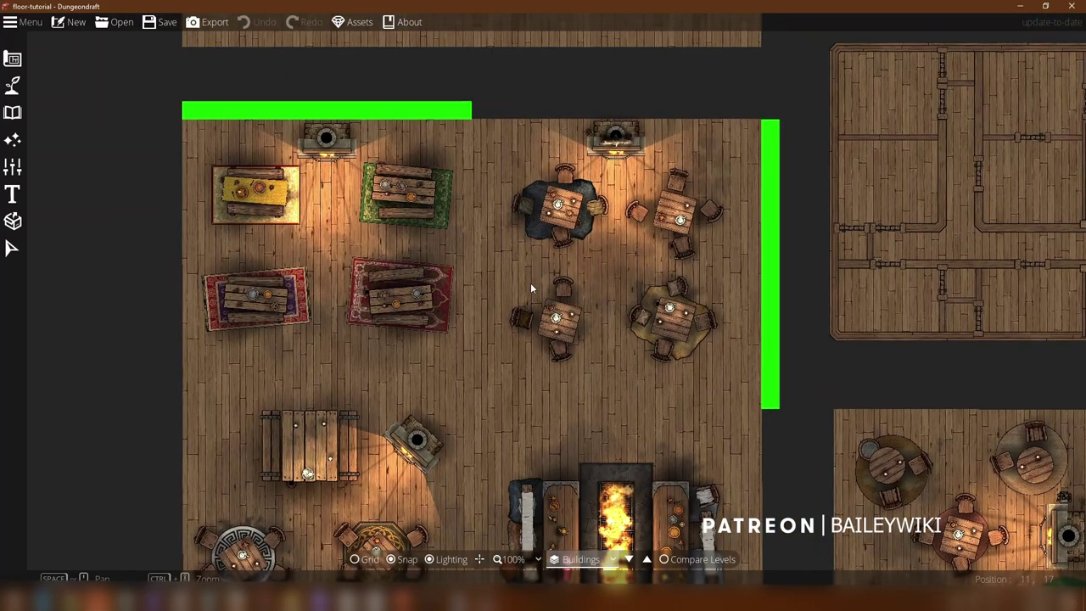
# Step: Switch the map to the C1 Buildings 05 level
pyautogui.hscroll(2, 789, 195)
pyautogui.scroll(6, 786, 237)
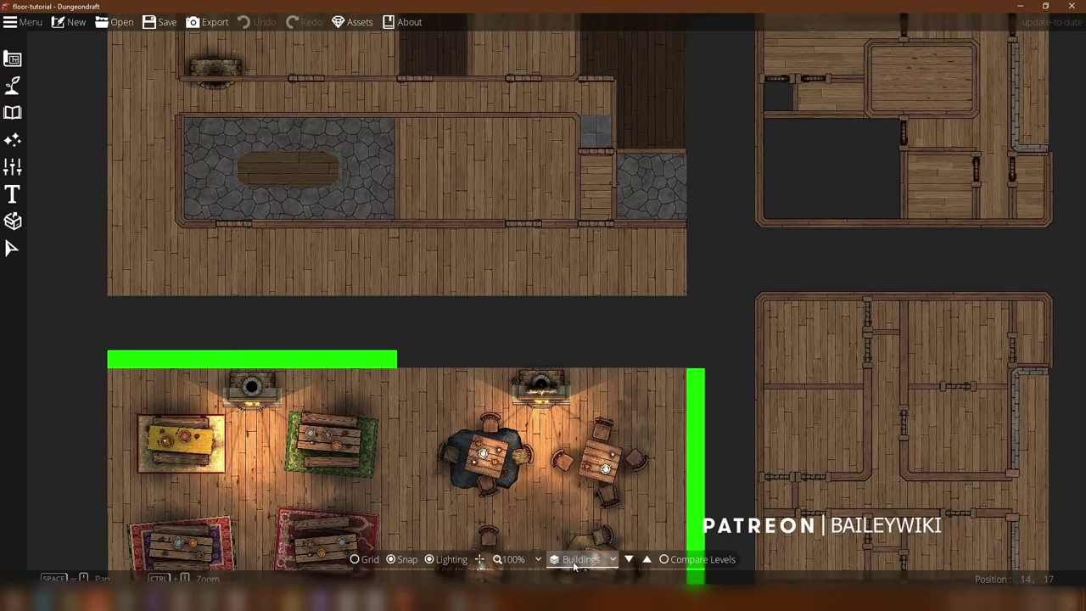
pyautogui.click(574, 563)
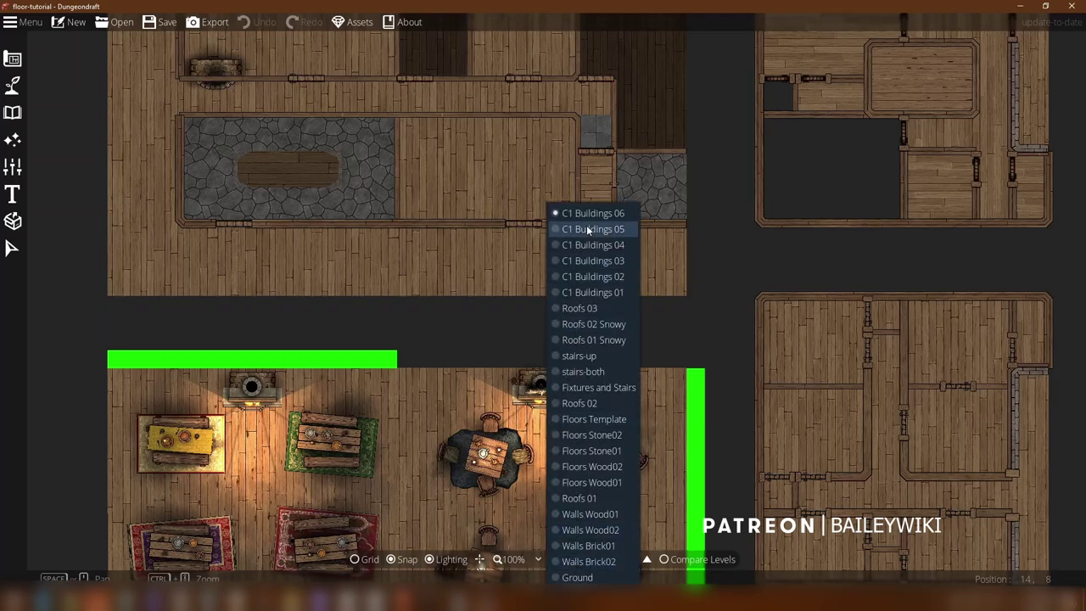
pyautogui.click(587, 228)
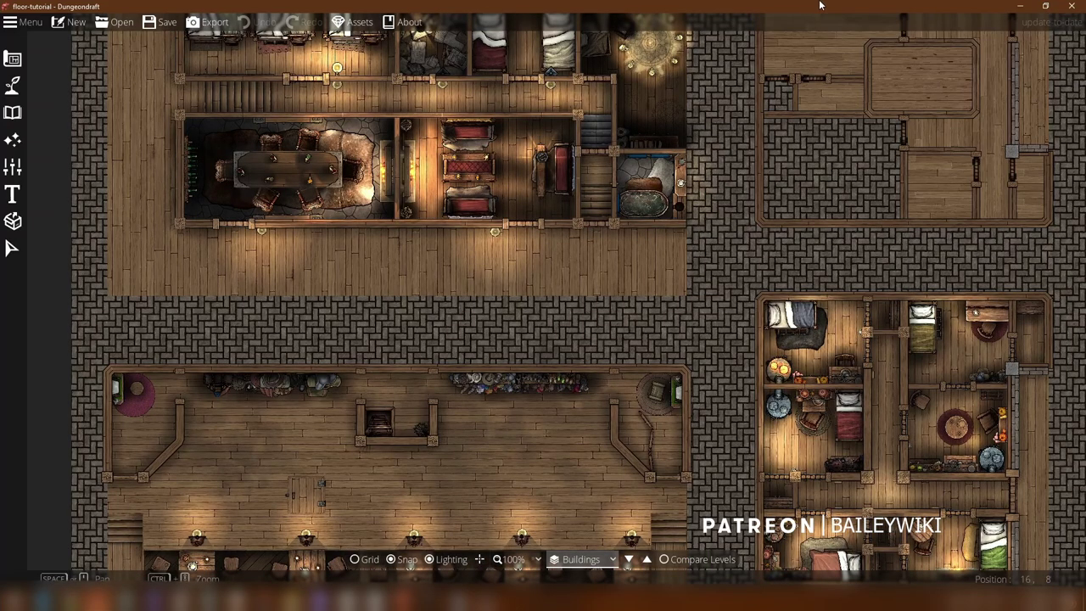
# Step: Look over the inn floor with its dining room, lounge, stairs and surrounding wooden floor
pyautogui.moveTo(582, 222); pyautogui.dragTo(596, 180)
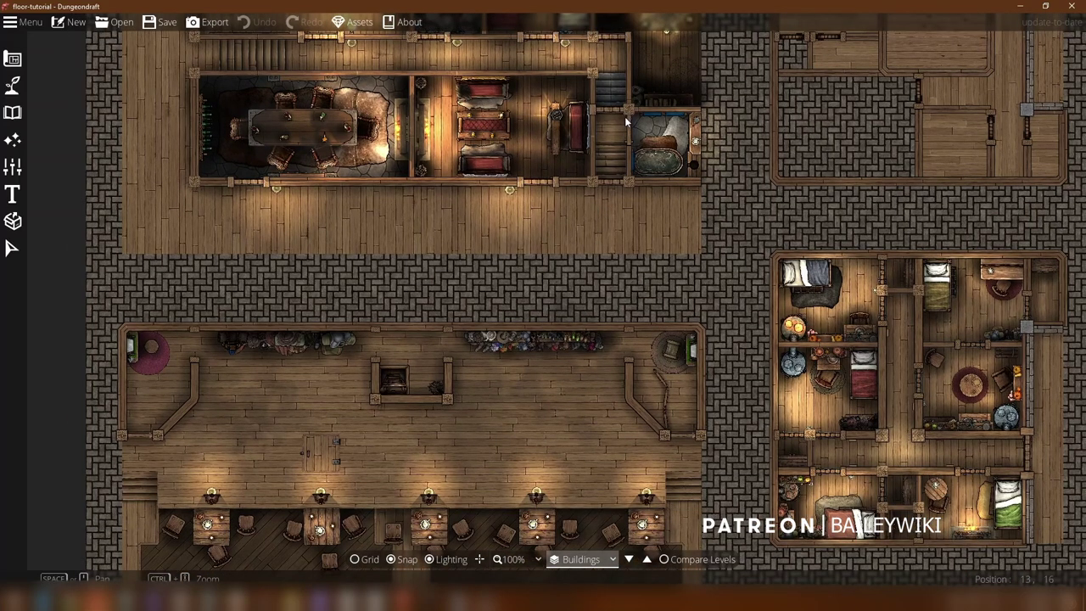
pyautogui.moveTo(566, 281); pyautogui.dragTo(607, 180)
pyautogui.moveTo(568, 89); pyautogui.dragTo(541, 338)
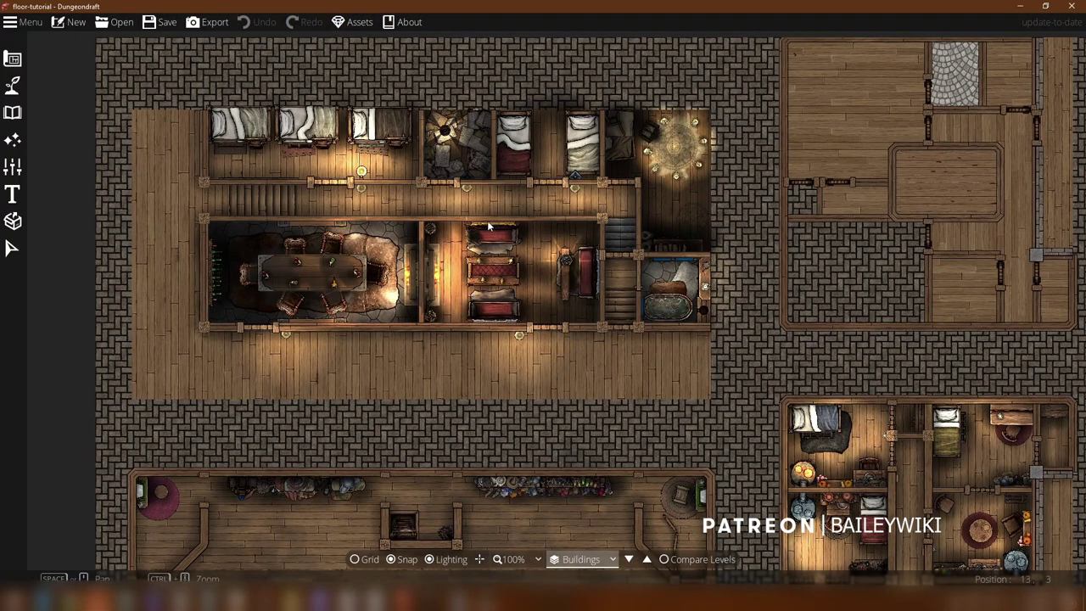
pyautogui.moveTo(489, 222); pyautogui.dragTo(497, 163)
pyautogui.scroll(2, 486, 220)
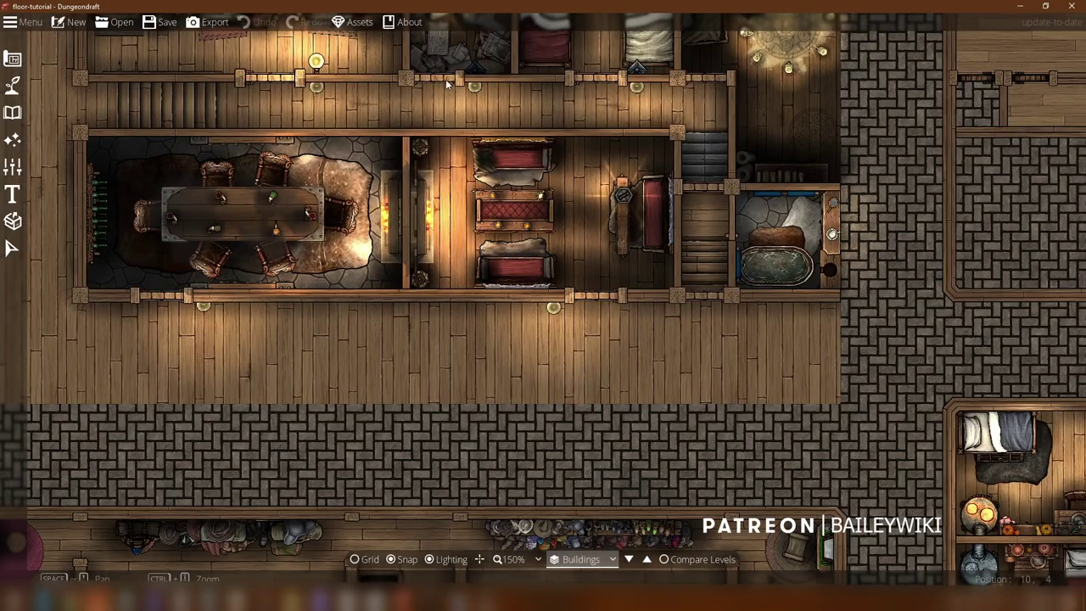
pyautogui.moveTo(598, 192); pyautogui.dragTo(769, 590)
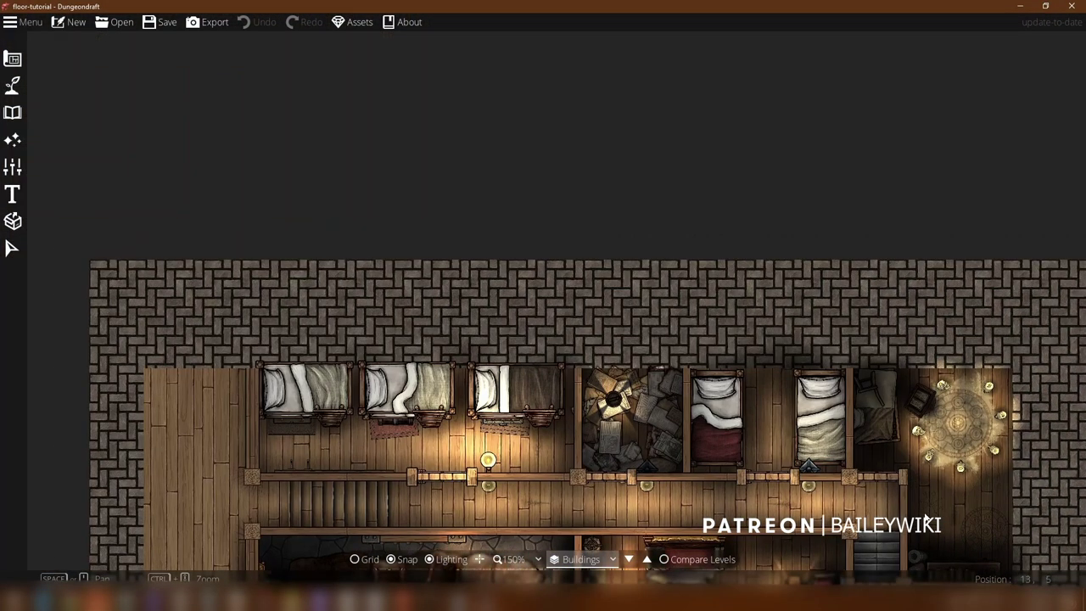
pyautogui.scroll(-4, 751, 363)
pyautogui.hscroll(2, 684, 177)
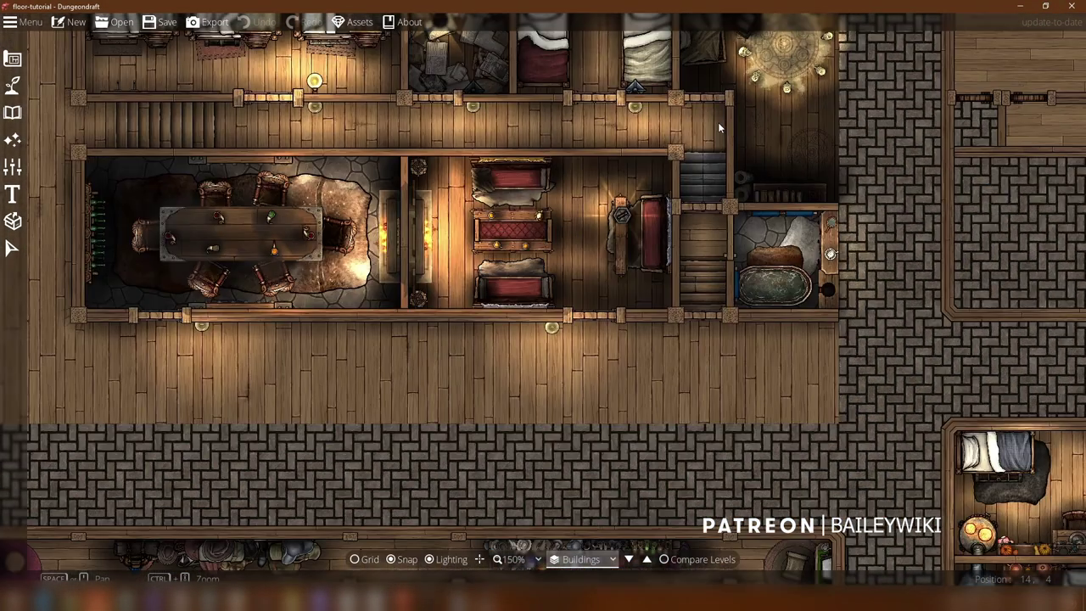
# Step: Examine the floors of the ritual circle room, the bedrooms and the paper-strewn room up close
pyautogui.scroll(3, 720, 119)
pyautogui.scroll(4, 603, 352)
pyautogui.scroll(1, 624, 288)
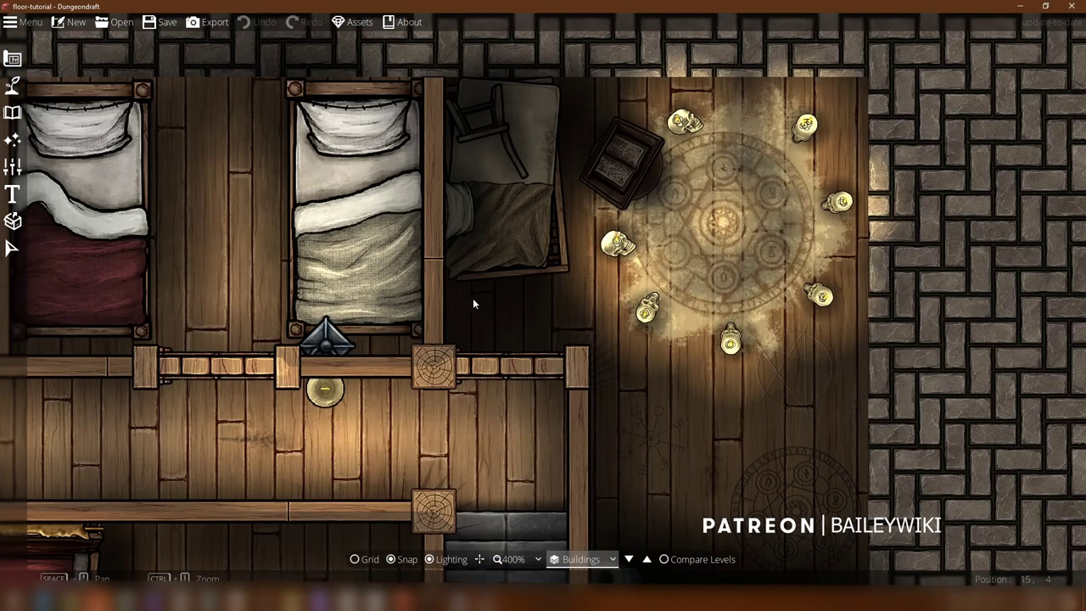
pyautogui.scroll(-1, 589, 218)
pyautogui.hscroll(-2, 588, 218)
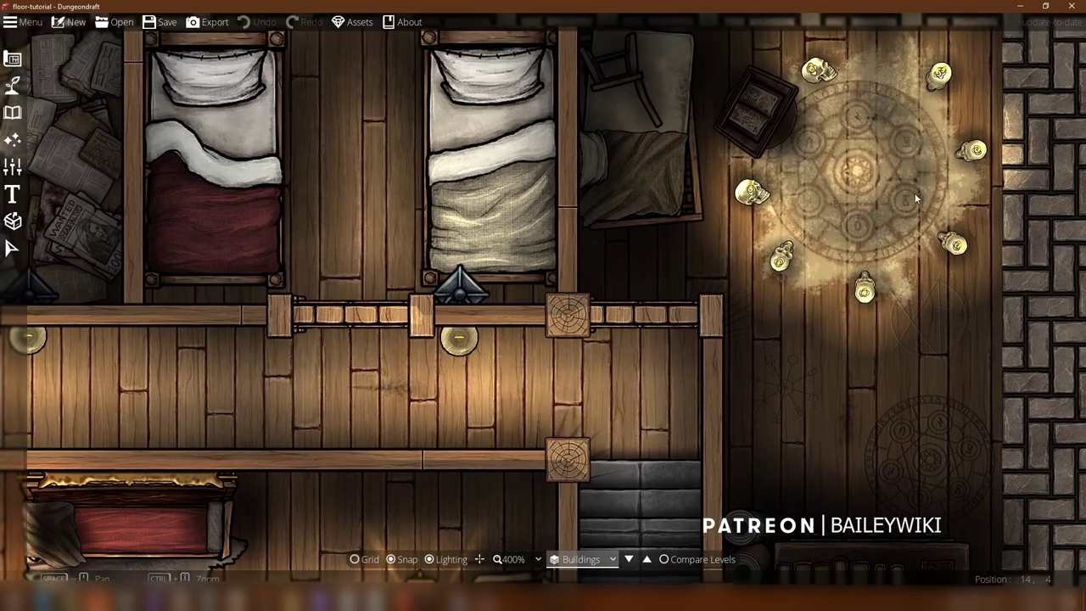
pyautogui.scroll(1, 312, 231)
pyautogui.hscroll(-6, 613, 285)
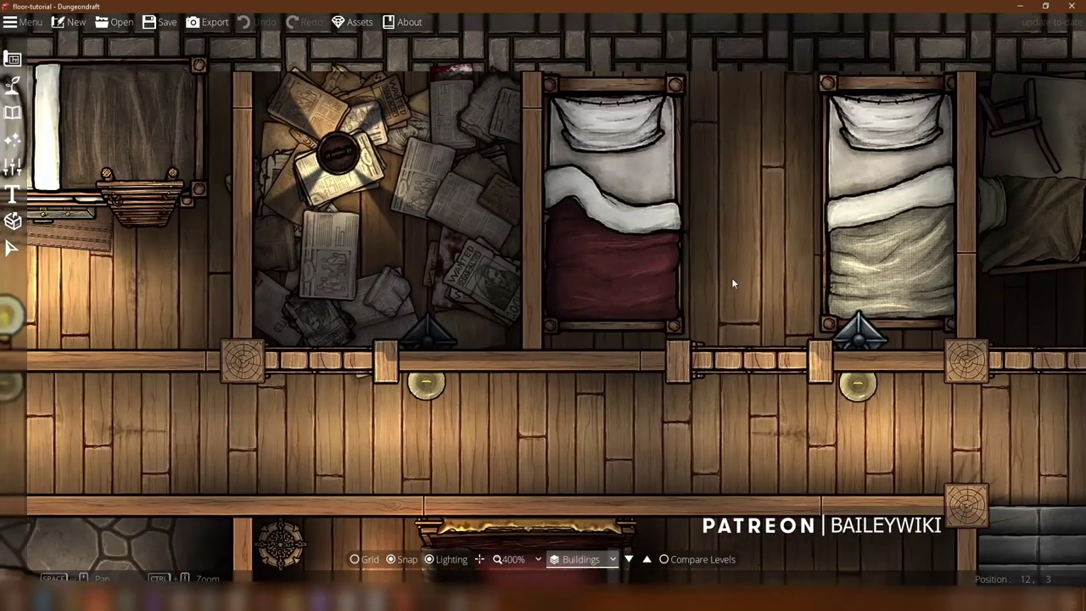
pyautogui.hscroll(-3, 509, 258)
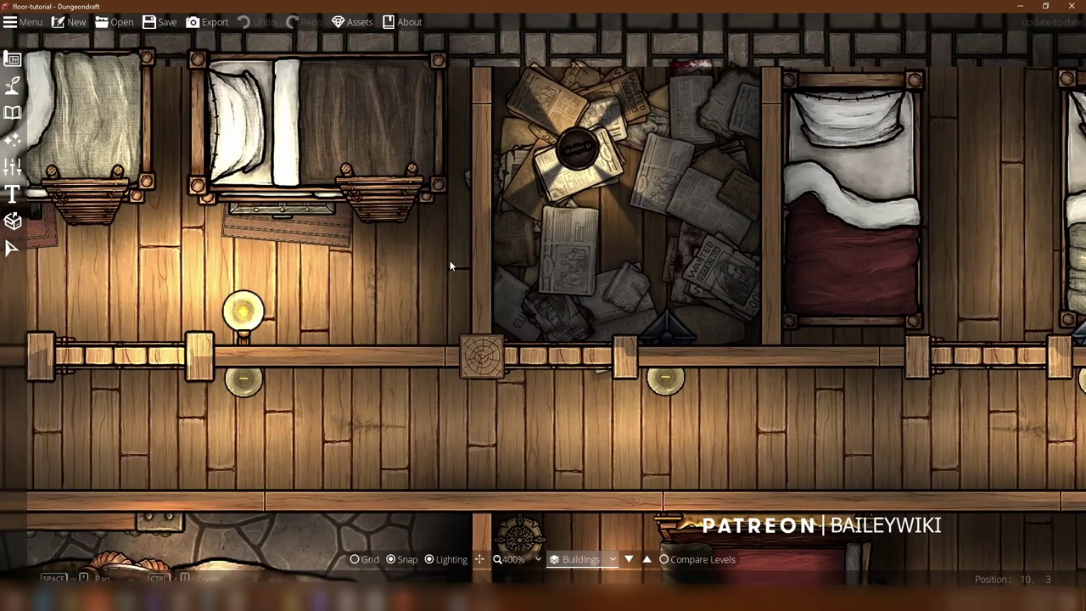
pyautogui.hscroll(-5, 594, 252)
pyautogui.scroll(1, 700, 251)
pyautogui.hscroll(3, 738, 221)
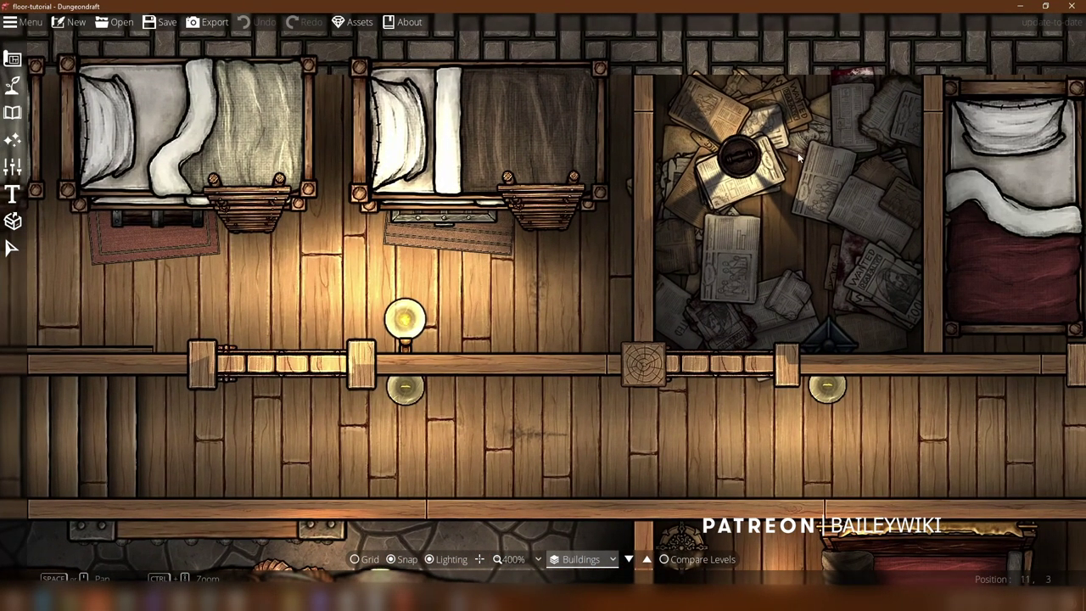
# Step: Inspect the floors of the corridor, lounge, dining room and outer planking down to the stage building's trapdoor
pyautogui.scroll(-3, 509, 271)
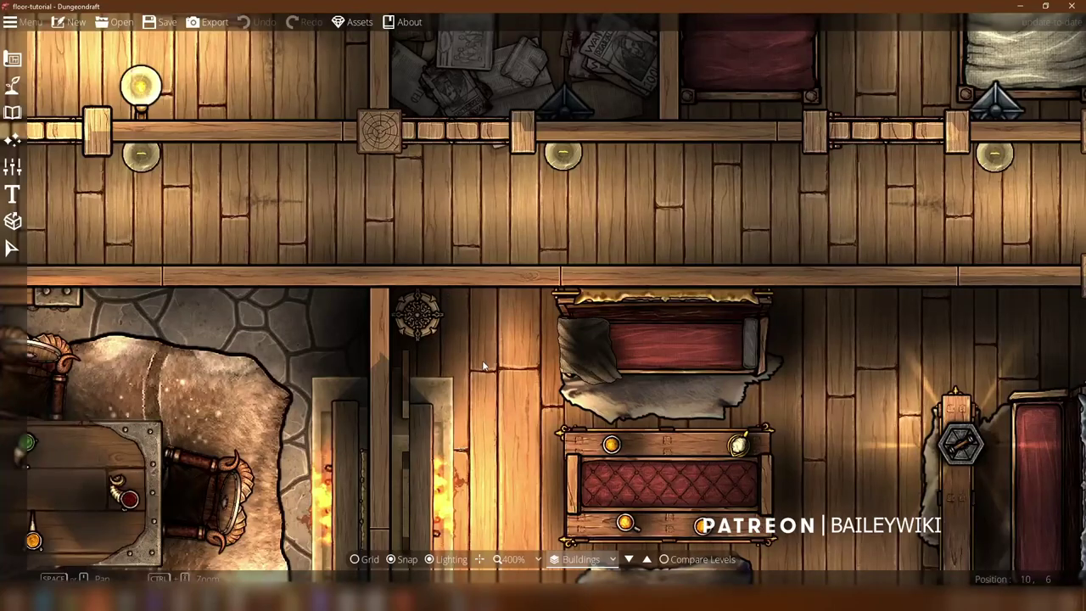
pyautogui.scroll(-3, 513, 220)
pyautogui.scroll(-2, 442, 387)
pyautogui.hscroll(-5, 770, 216)
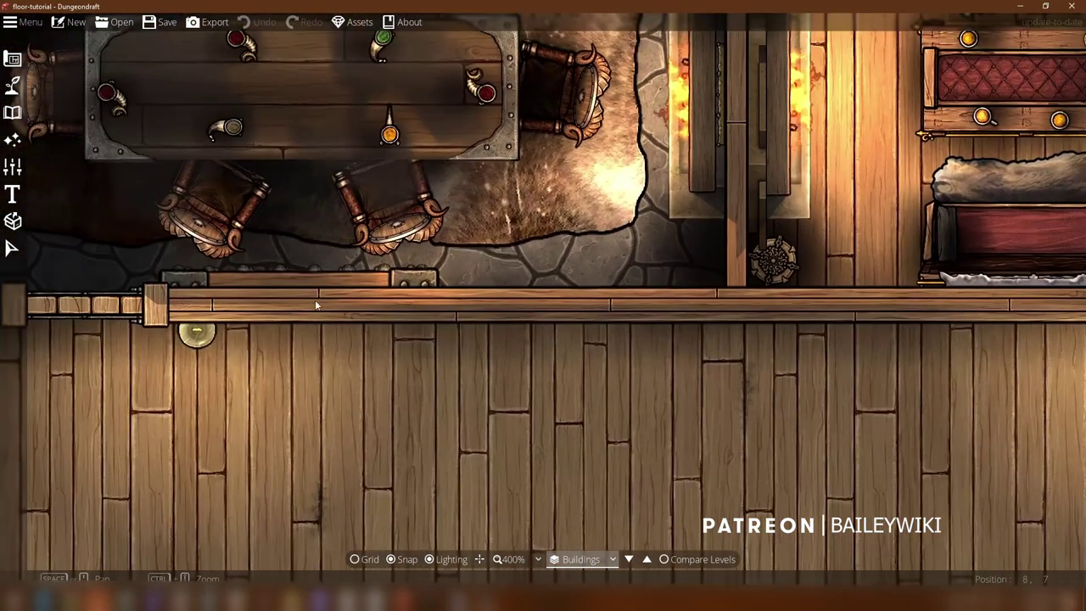
pyautogui.scroll(-5, 765, 297)
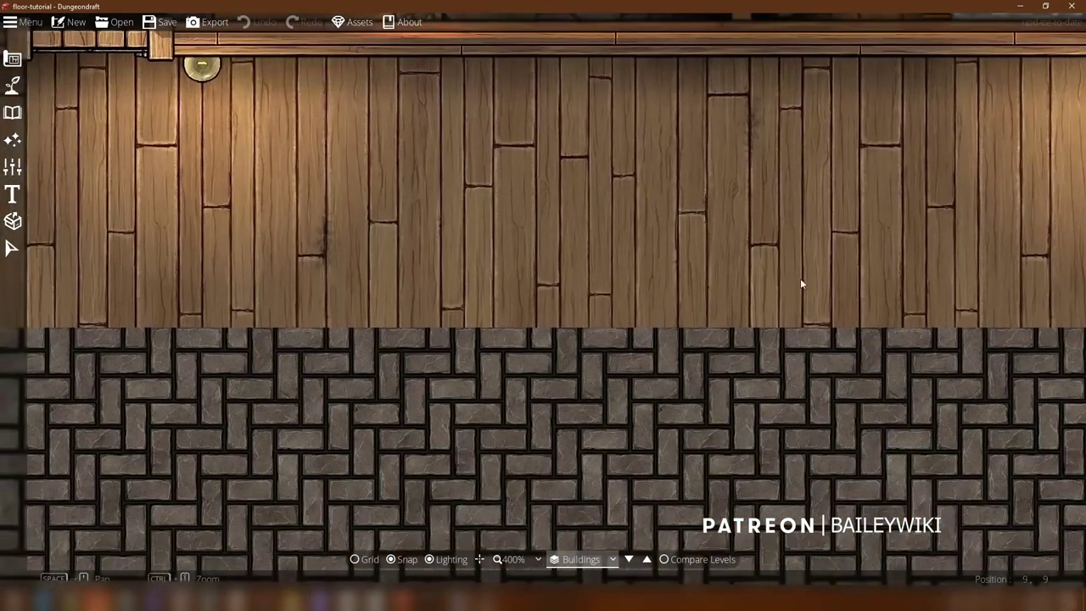
pyautogui.scroll(-4, 639, 452)
pyautogui.hscroll(-3, 717, 107)
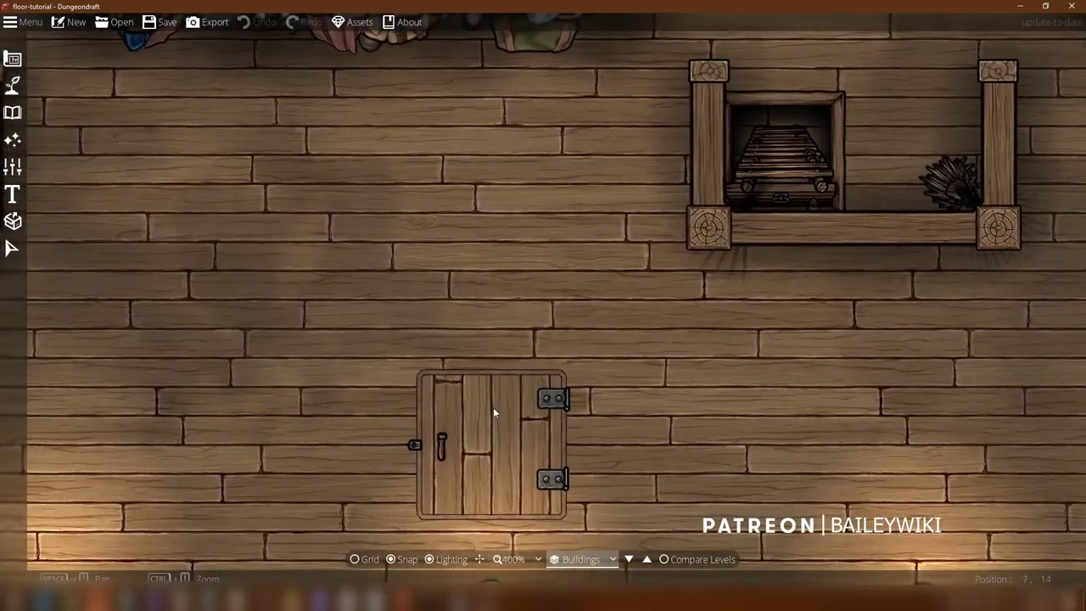
# Step: Examine the stage's plank floor, including the trapdoor, side stairs, lamps and adjoining tables, at several zoom levels
pyautogui.scroll(-6, 451, 208)
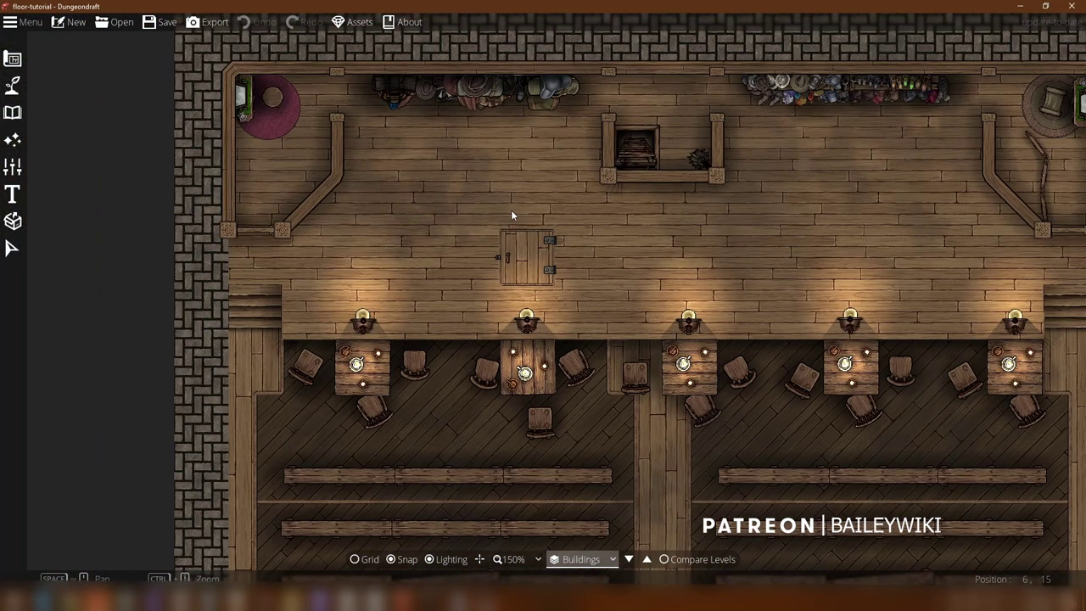
pyautogui.scroll(5, 509, 205)
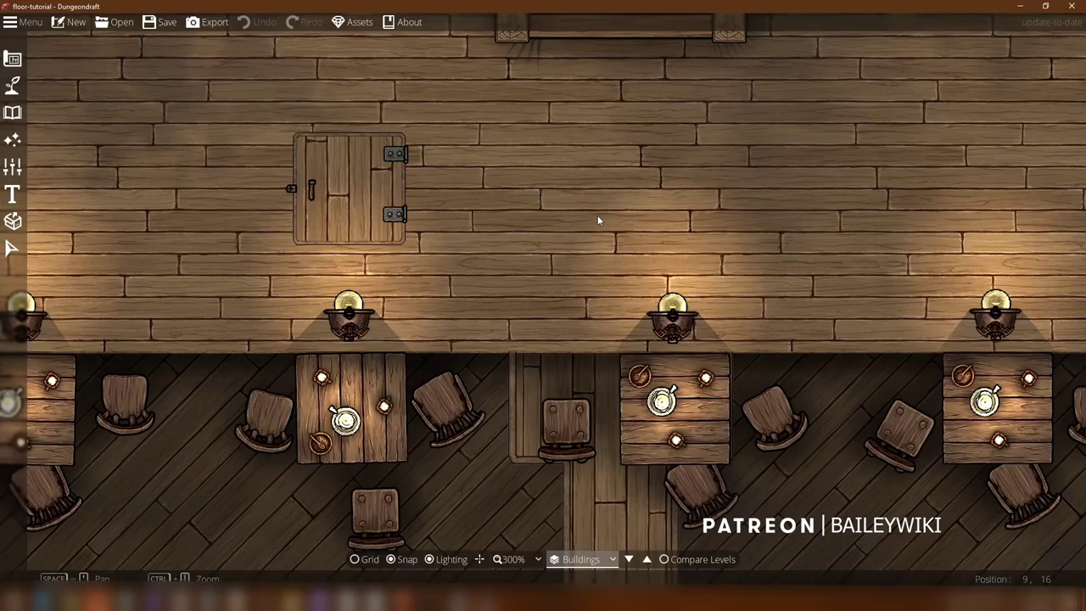
pyautogui.moveTo(808, 492); pyautogui.dragTo(273, 294)
pyautogui.moveTo(344, 374); pyautogui.dragTo(228, 531)
pyautogui.moveTo(309, 295); pyautogui.dragTo(302, 452)
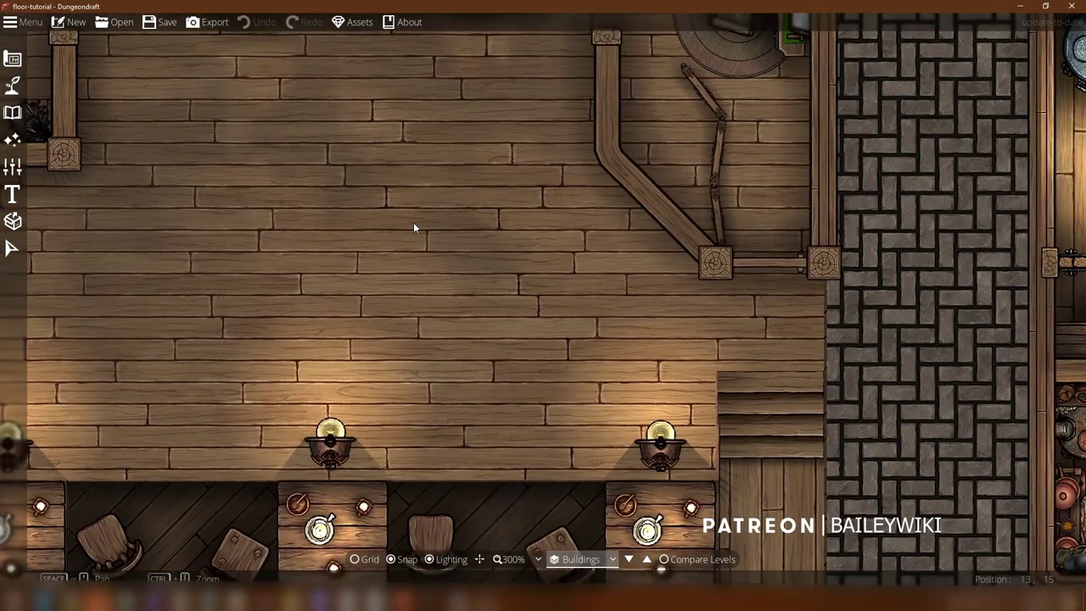
pyautogui.scroll(1, 497, 288)
pyautogui.hscroll(-1, 497, 288)
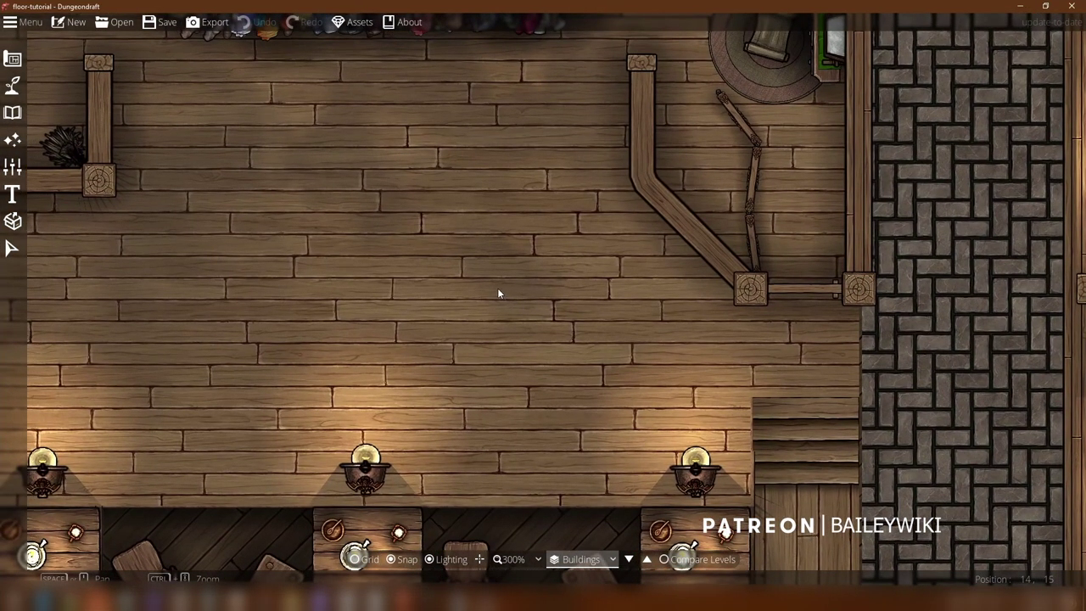
pyautogui.scroll(-1, 498, 293)
pyautogui.hscroll(-5, 455, 302)
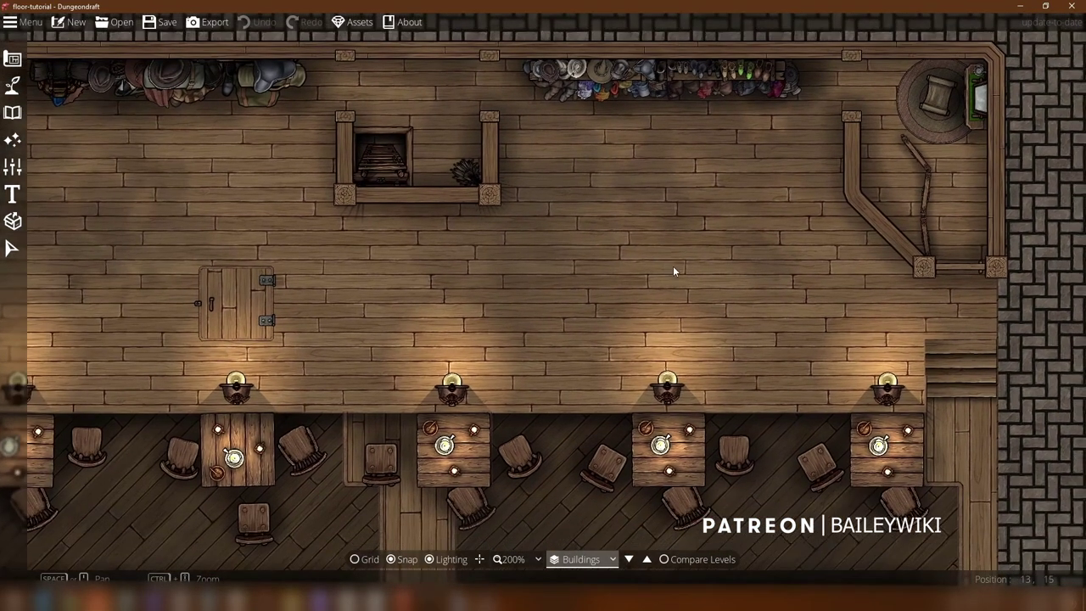
pyautogui.scroll(1, 673, 270)
pyautogui.scroll(-3, 611, 199)
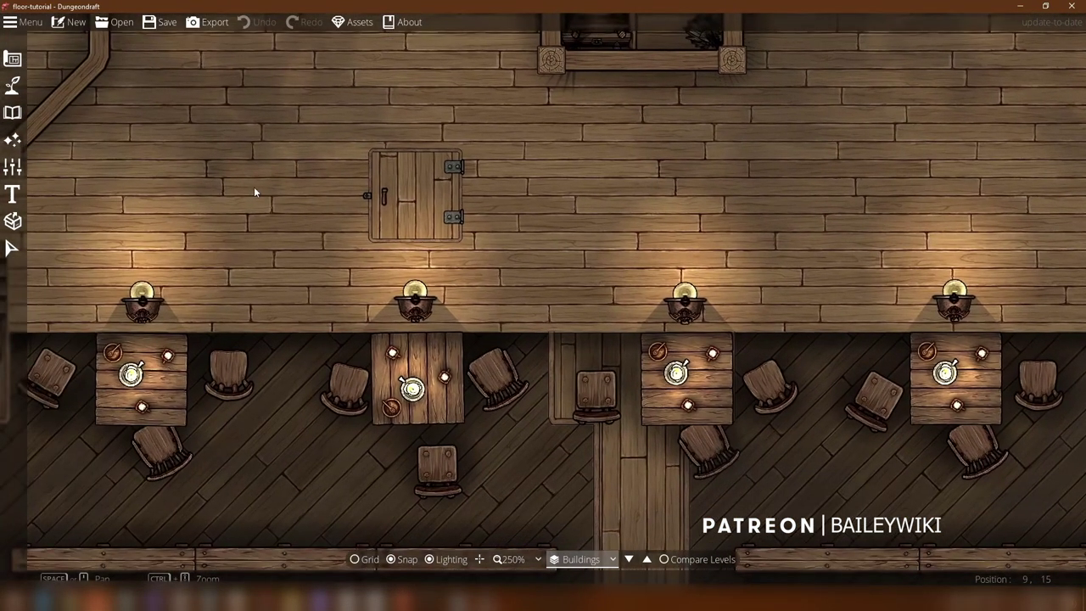
pyautogui.moveTo(263, 161); pyautogui.dragTo(348, 241)
pyautogui.scroll(1, 346, 222)
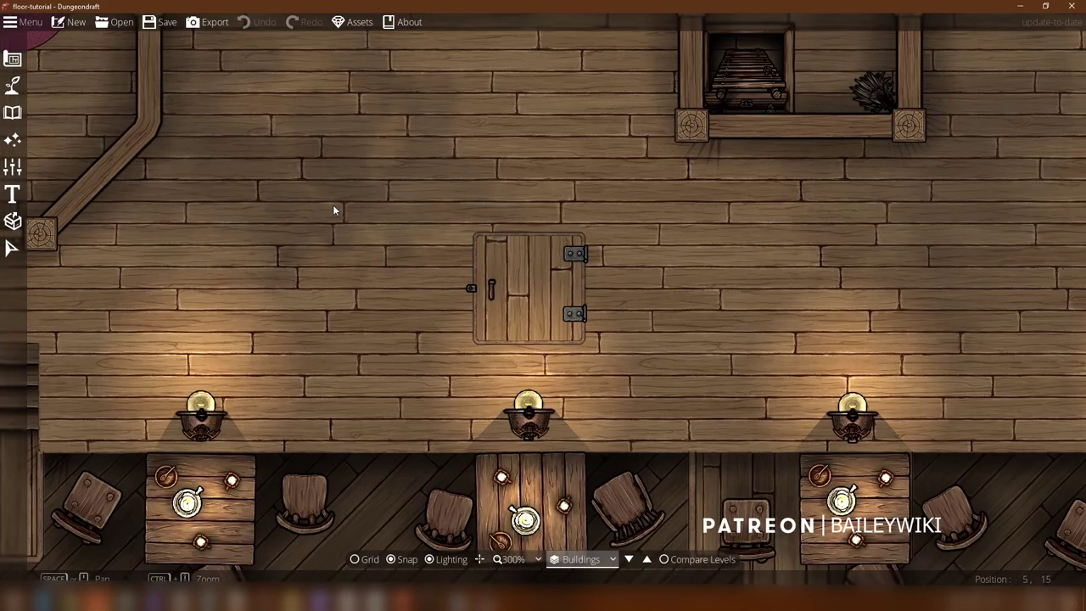
# Step: Examine the theatre's dark diagonal seating floor, plank aisle, bench rows and rear tables, across to the neighbouring tavern
pyautogui.scroll(-3, 469, 303)
pyautogui.moveTo(682, 363); pyautogui.dragTo(600, 162)
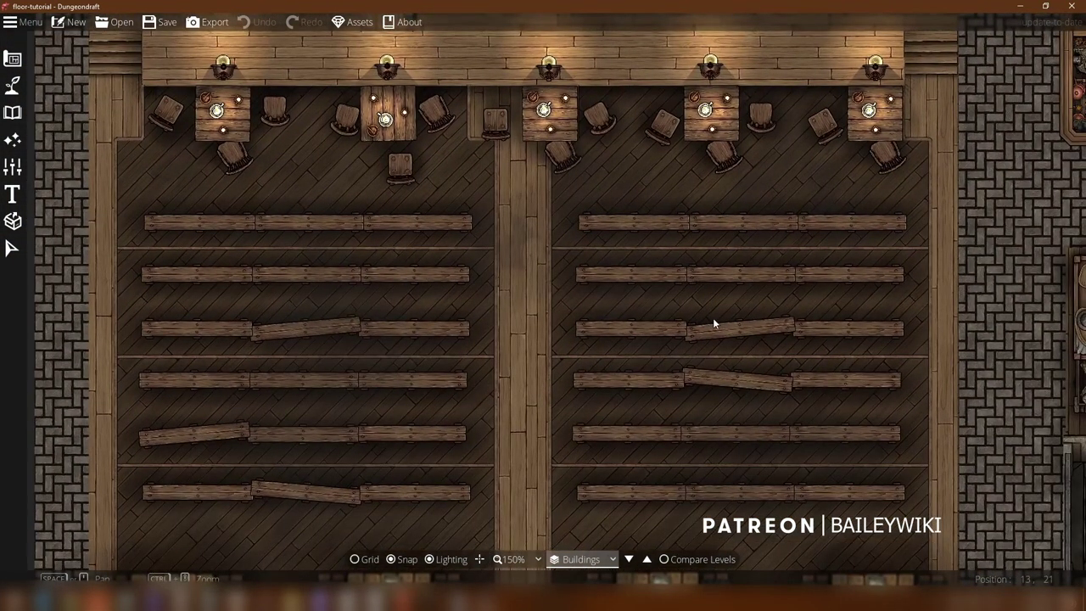
pyautogui.scroll(-1, 713, 317)
pyautogui.scroll(-1, 763, 375)
pyautogui.moveTo(722, 315); pyautogui.dragTo(718, 302)
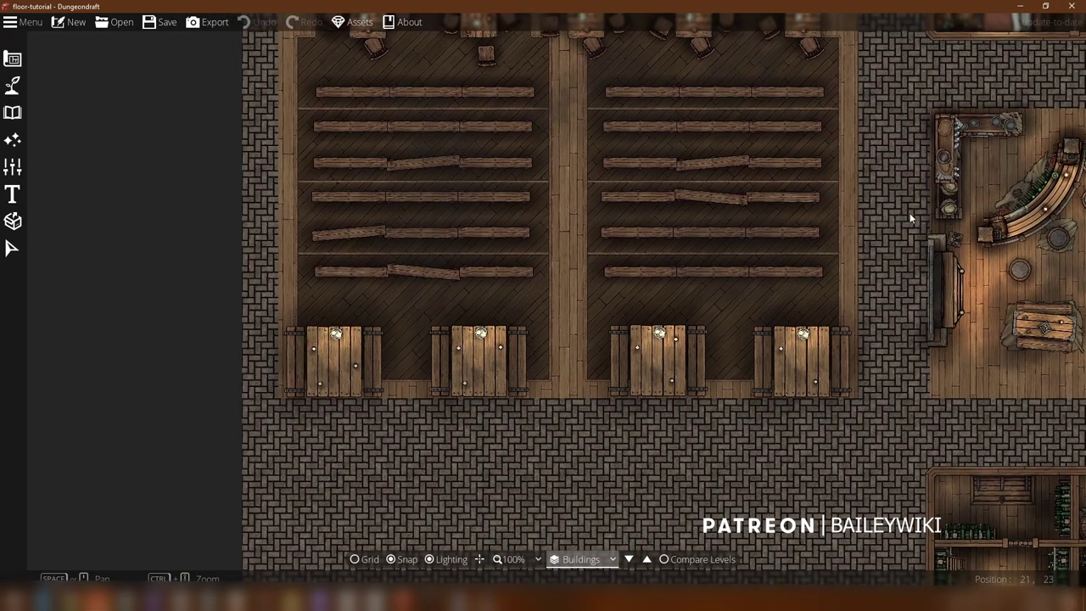
pyautogui.moveTo(910, 215); pyautogui.dragTo(361, 334)
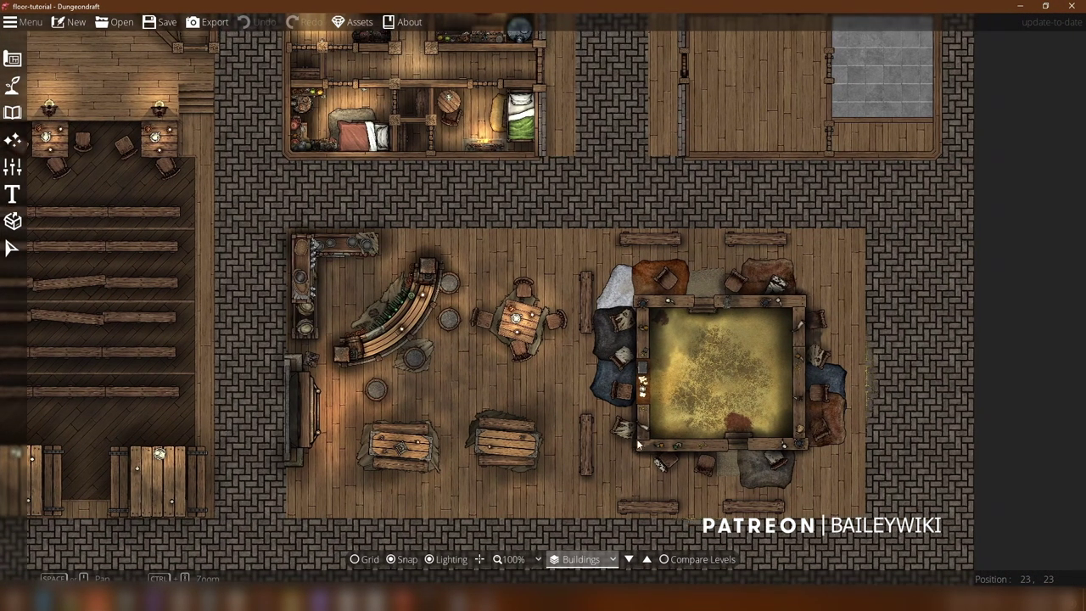
# Step: Inspect the tavern's sandy fighting pit and the surrounding plank floor, furs and seats at close and wide zoom
pyautogui.scroll(4, 723, 447)
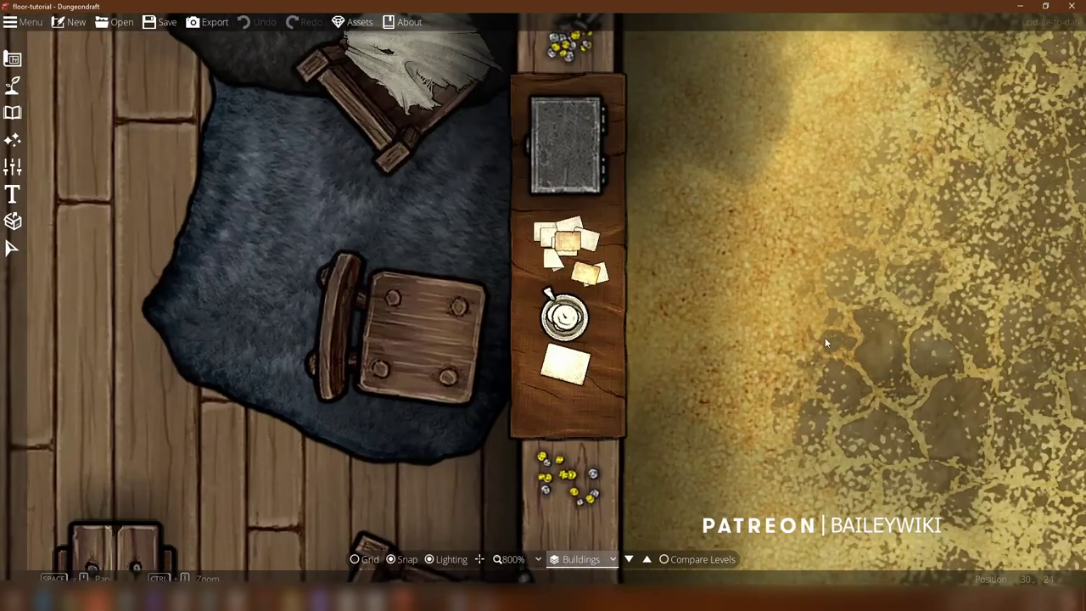
pyautogui.scroll(-1, 498, 310)
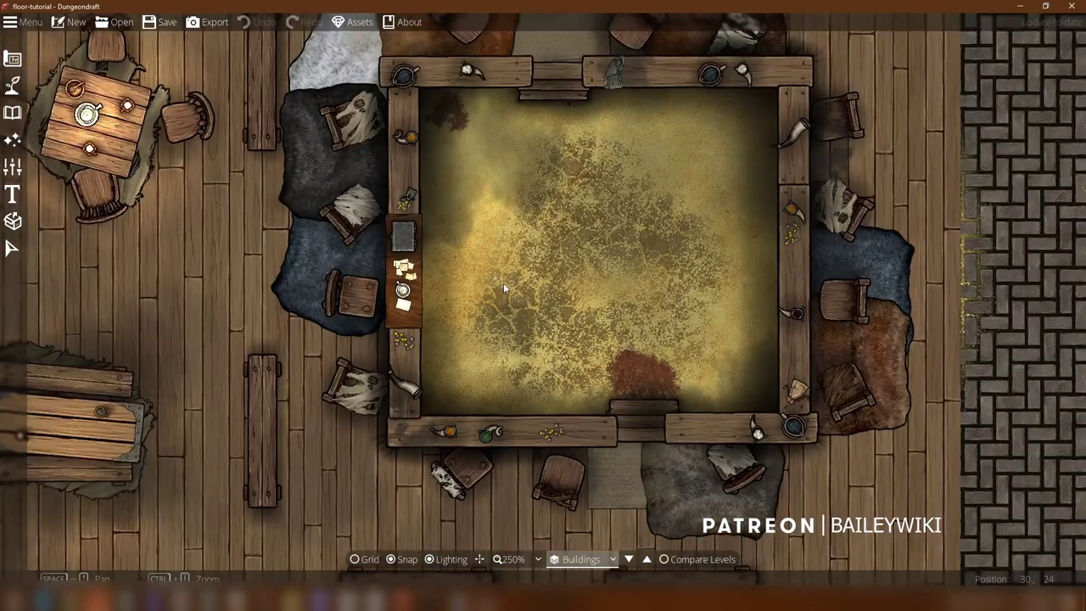
pyautogui.moveTo(502, 282); pyautogui.dragTo(511, 304)
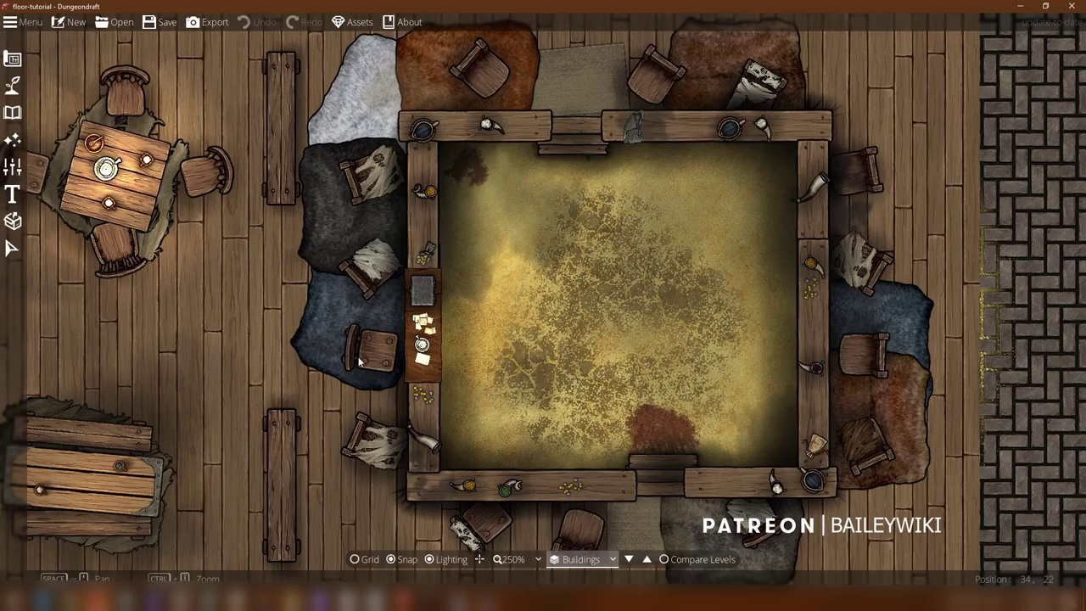
pyautogui.scroll(-2, 373, 403)
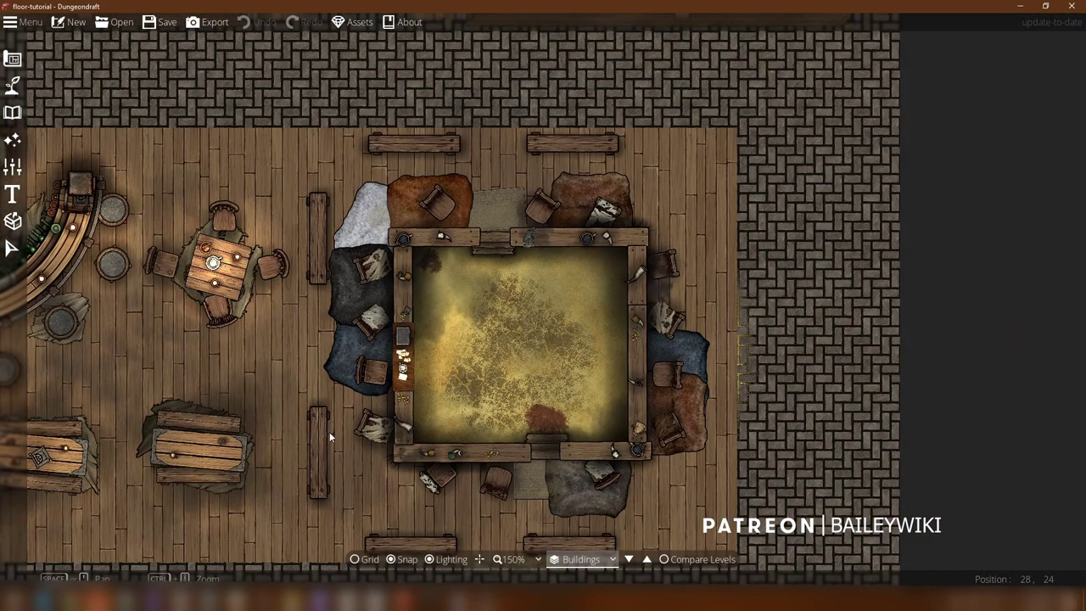
pyautogui.moveTo(335, 407); pyautogui.dragTo(430, 209)
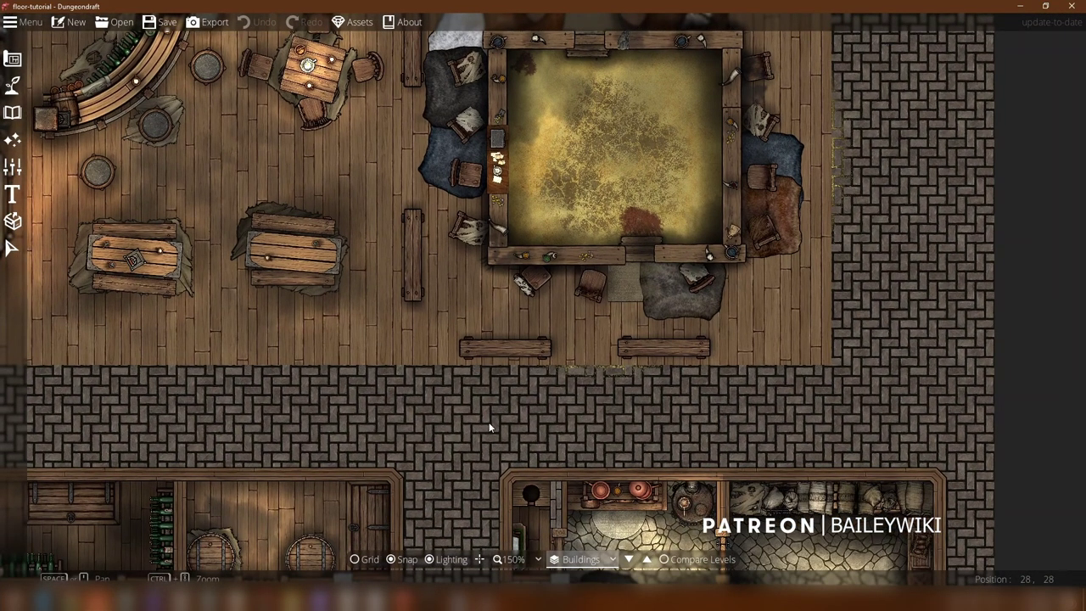
# Step: Look over the floors of the wine and barrel shops and the herringbone street down to the buildings below
pyautogui.scroll(-6, 656, 271)
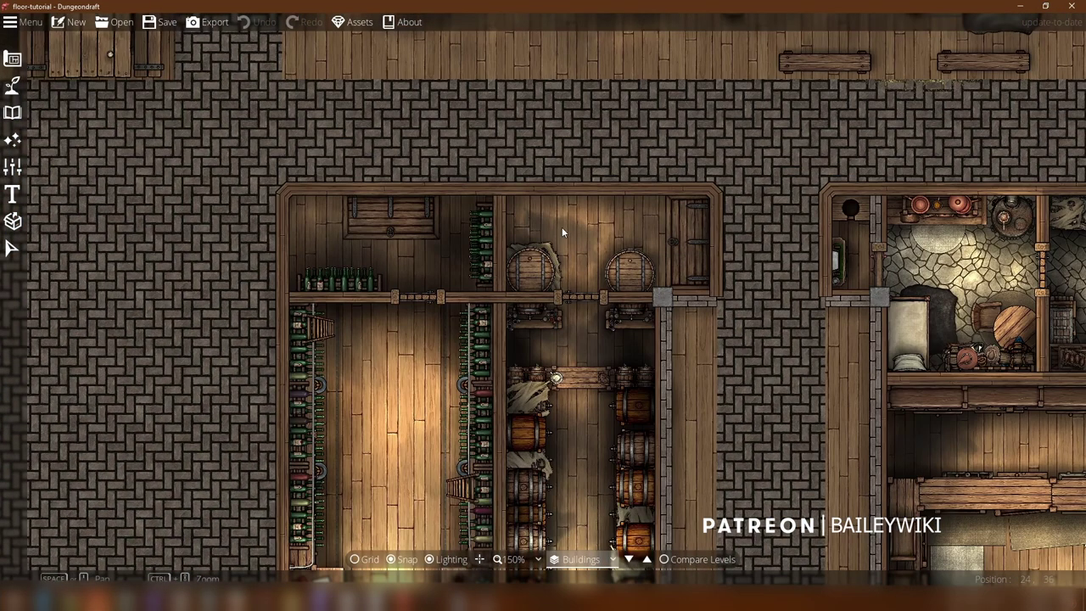
pyautogui.scroll(-5, 547, 161)
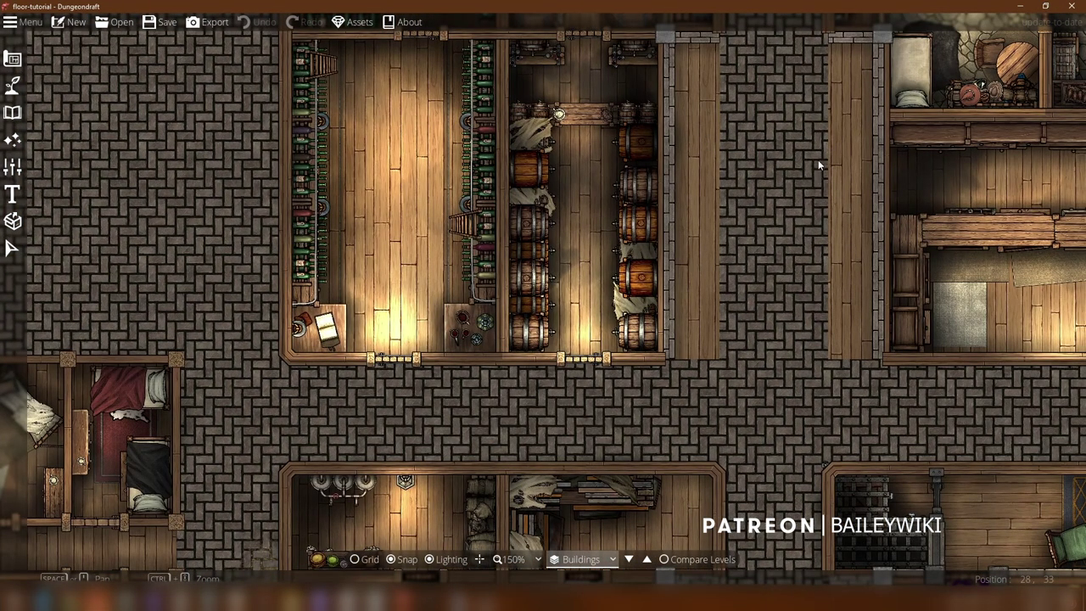
pyautogui.scroll(-3, 761, 448)
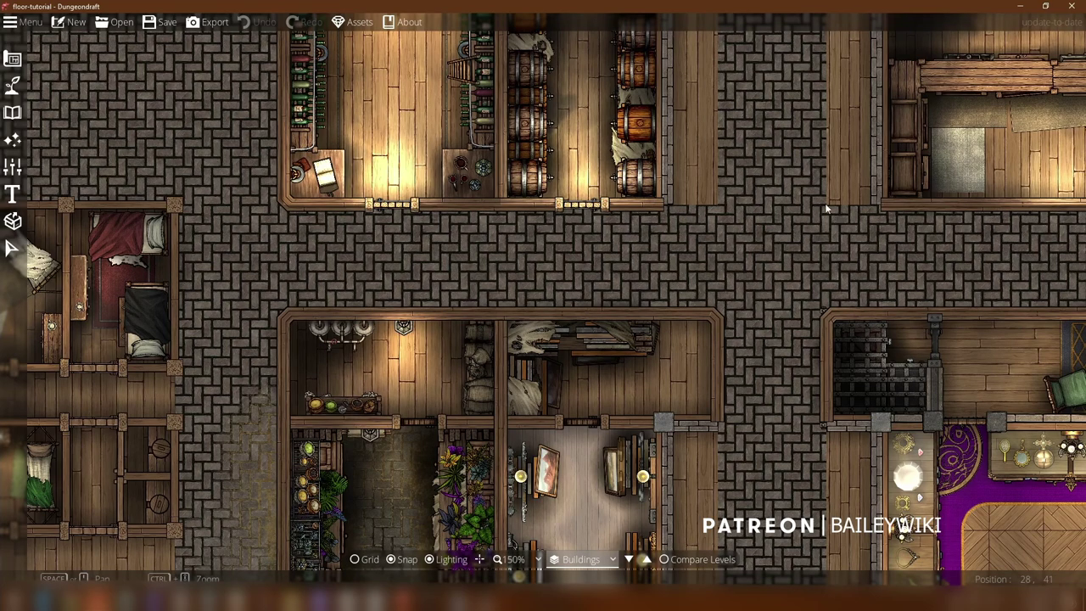
pyautogui.scroll(-3, 455, 438)
# Step: Examine the plant shop's mossy brick floor and the adjoining mirror-lined shop's pale plank floor up close
pyautogui.scroll(4, 485, 450)
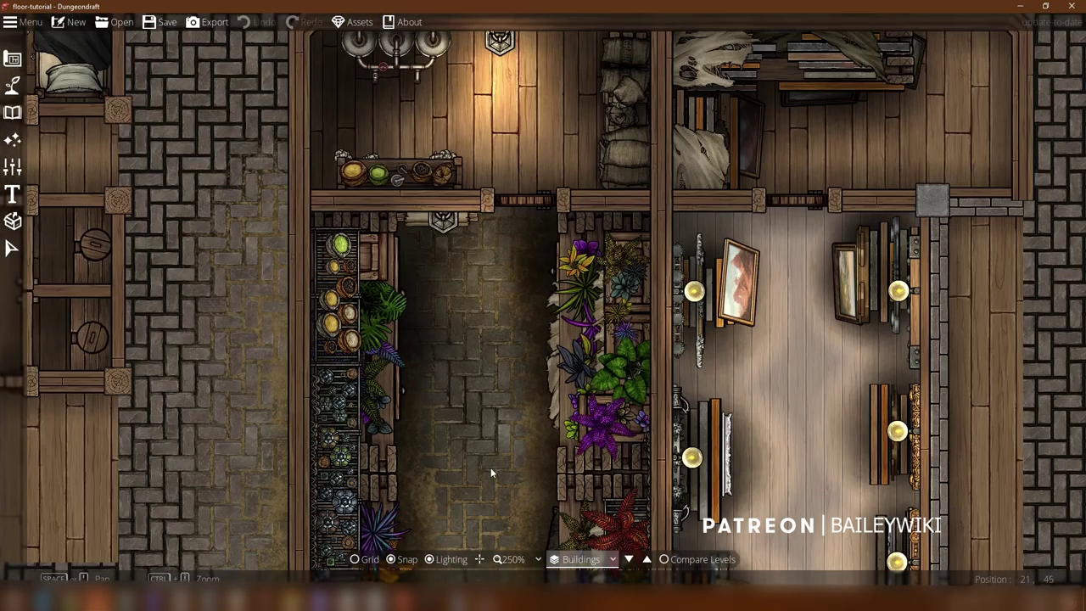
pyautogui.scroll(-4, 487, 390)
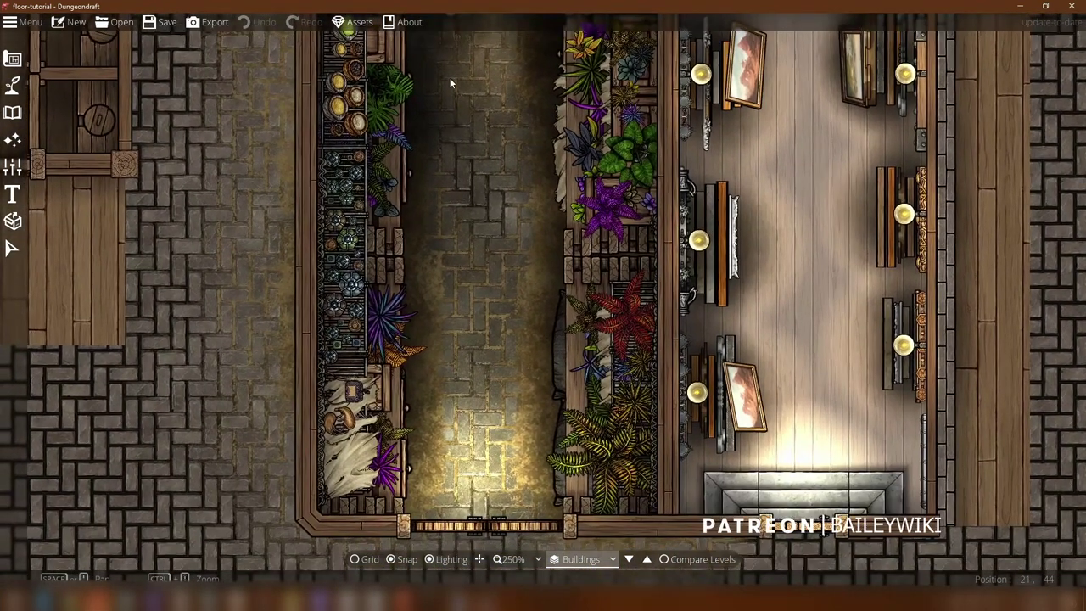
pyautogui.scroll(3, 492, 339)
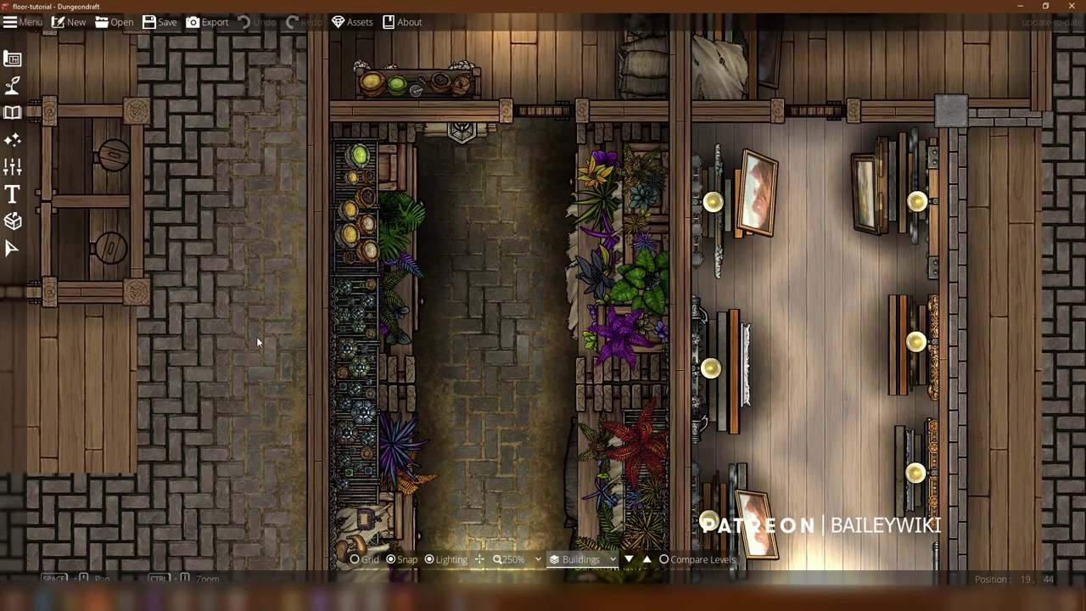
pyautogui.scroll(-8, 418, 324)
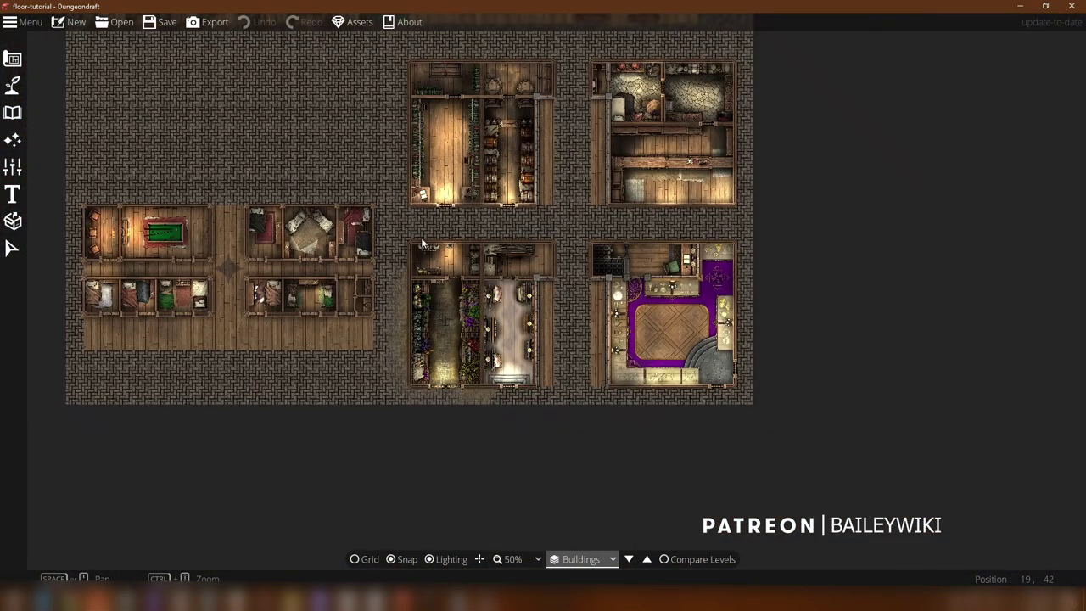
# Step: Switch the map to the C1 Buildings 04 level
pyautogui.moveTo(479, 382); pyautogui.dragTo(499, 428)
pyautogui.scroll(3, 514, 145)
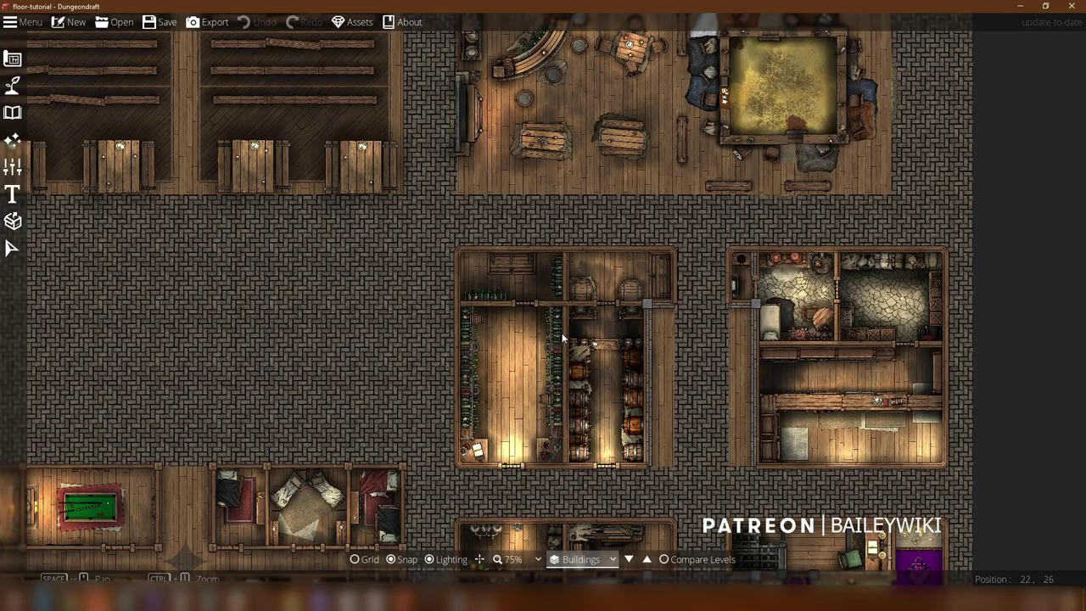
pyautogui.scroll(5, 560, 338)
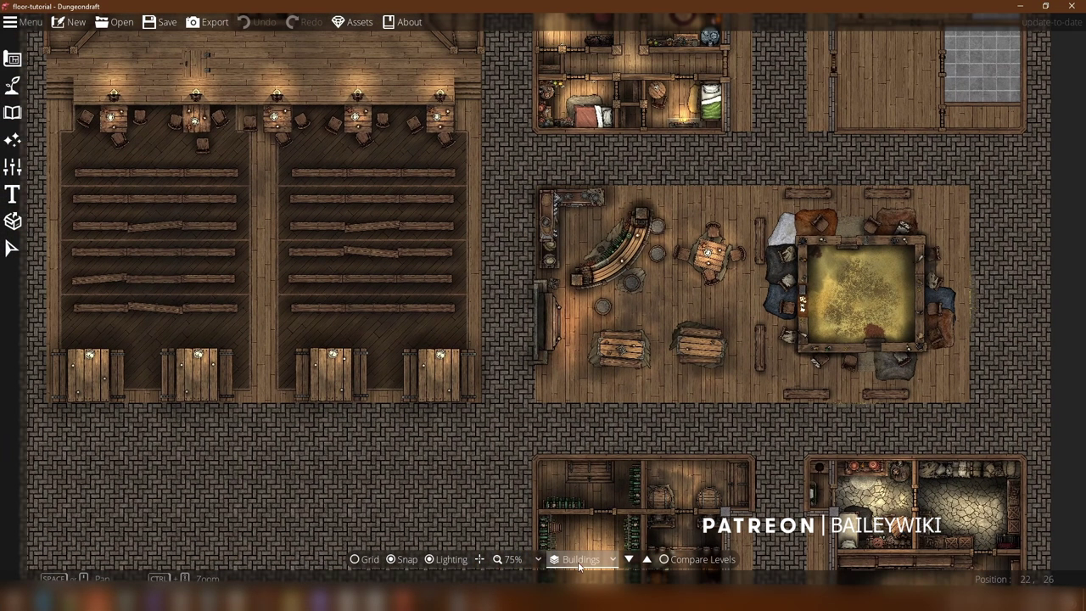
pyautogui.click(580, 559)
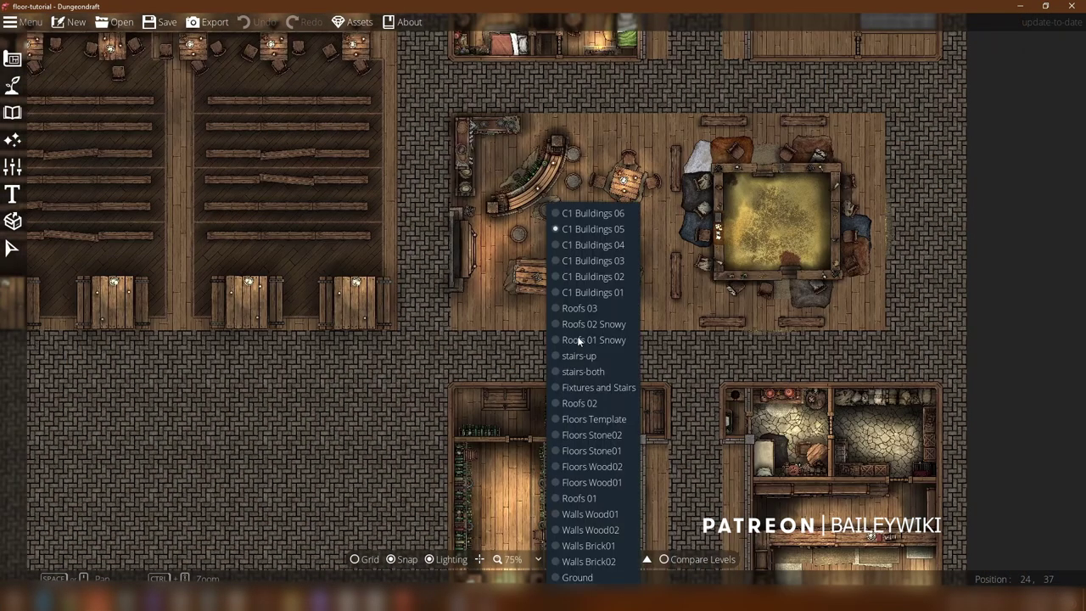
pyautogui.click(574, 249)
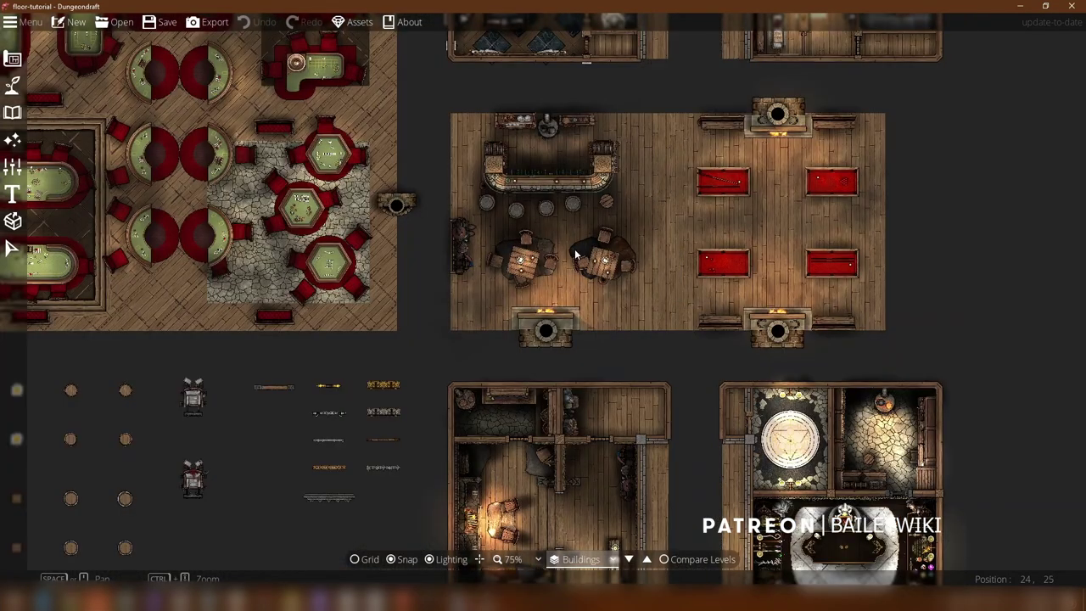
# Step: Examine the casino floor, including its diagonal planks, red carpets, sunken gaming area and stone-paved section
pyautogui.moveTo(524, 276); pyautogui.dragTo(772, 366)
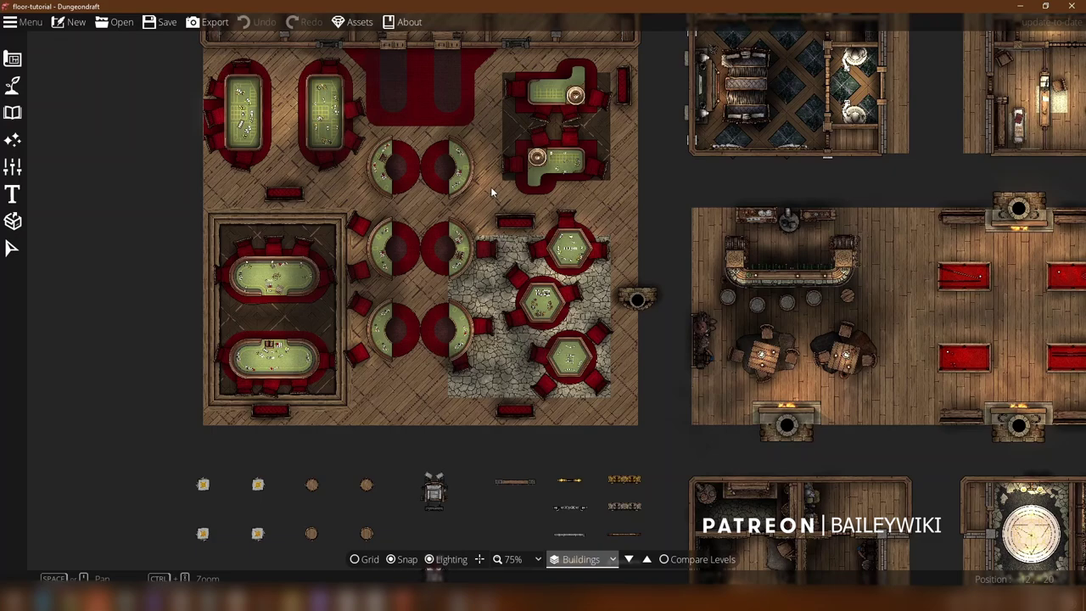
pyautogui.moveTo(553, 104); pyautogui.dragTo(567, 157)
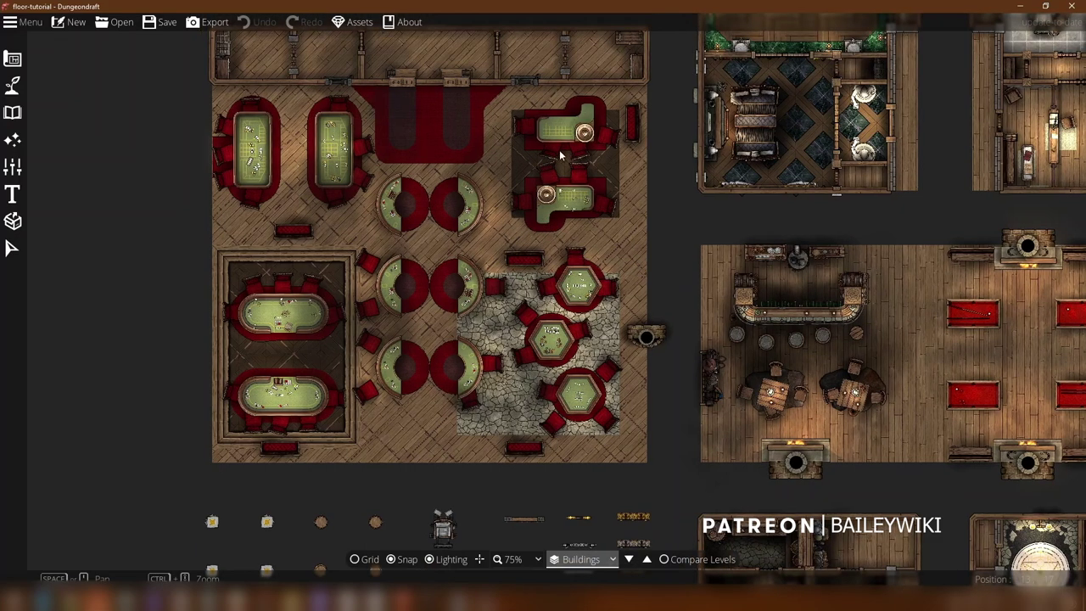
pyautogui.scroll(3, 543, 153)
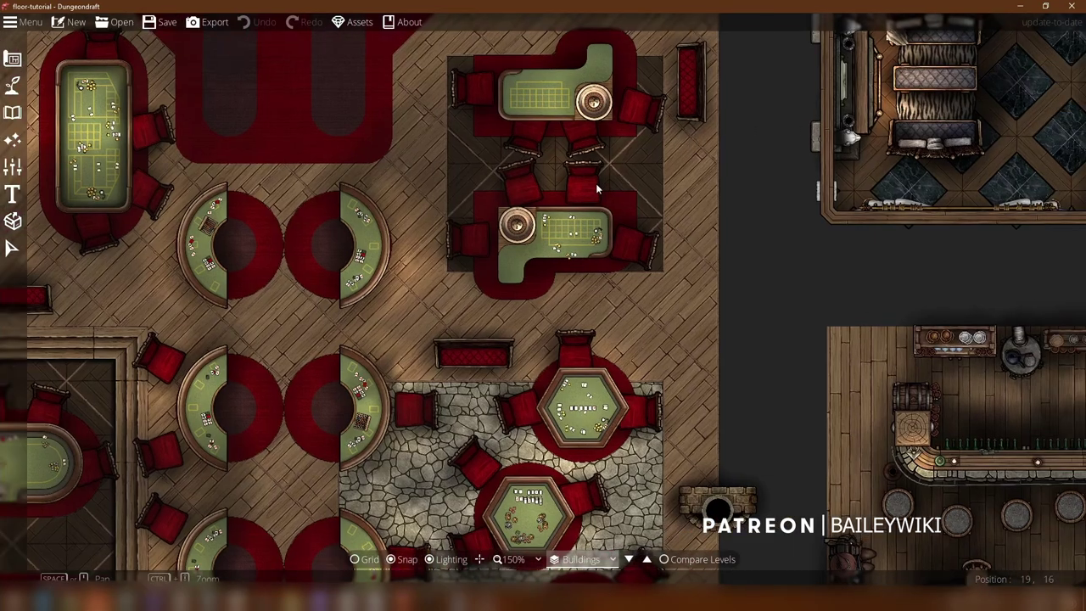
pyautogui.moveTo(596, 184); pyautogui.dragTo(157, 541)
pyautogui.moveTo(191, 170); pyautogui.dragTo(688, 466)
# Step: Inspect the house floors, including the green marble-bordered parquet hall and the grey-tiled treatment rooms
pyautogui.moveTo(921, 315); pyautogui.dragTo(285, 218)
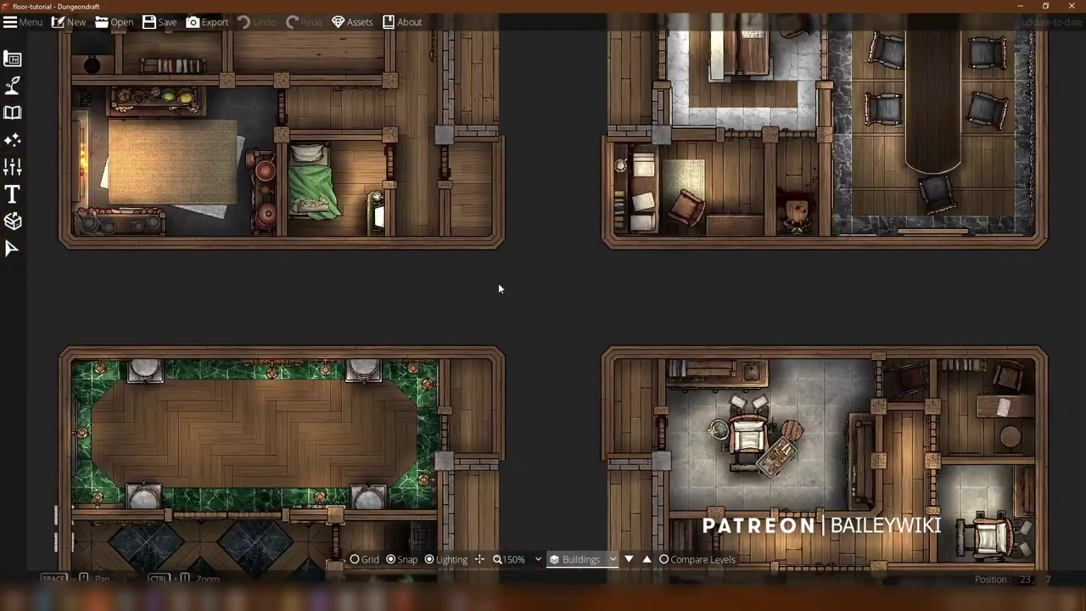
pyautogui.press('Right')
pyautogui.press('Down')
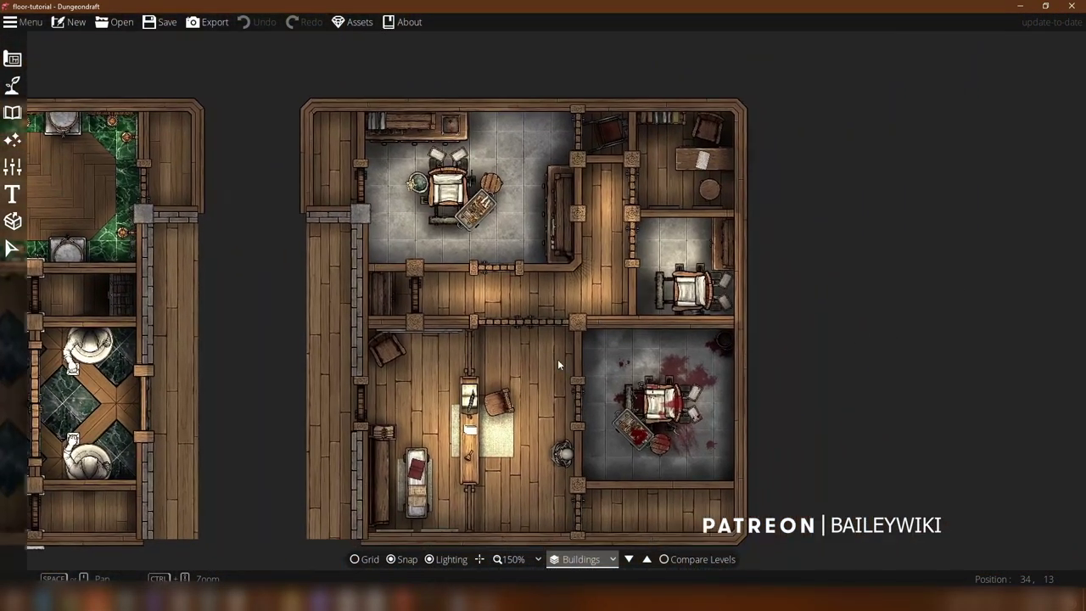
pyautogui.scroll(-1, 471, 307)
# Step: Look over the floors of the bar with red pool tables, the fireside shop and the magic circle building
pyautogui.moveTo(353, 171); pyautogui.dragTo(407, 447)
pyautogui.press('Up')
pyautogui.moveTo(347, 427); pyautogui.dragTo(379, 63)
pyautogui.moveTo(379, 434); pyautogui.dragTo(426, 157)
pyautogui.moveTo(394, 399); pyautogui.dragTo(451, 199)
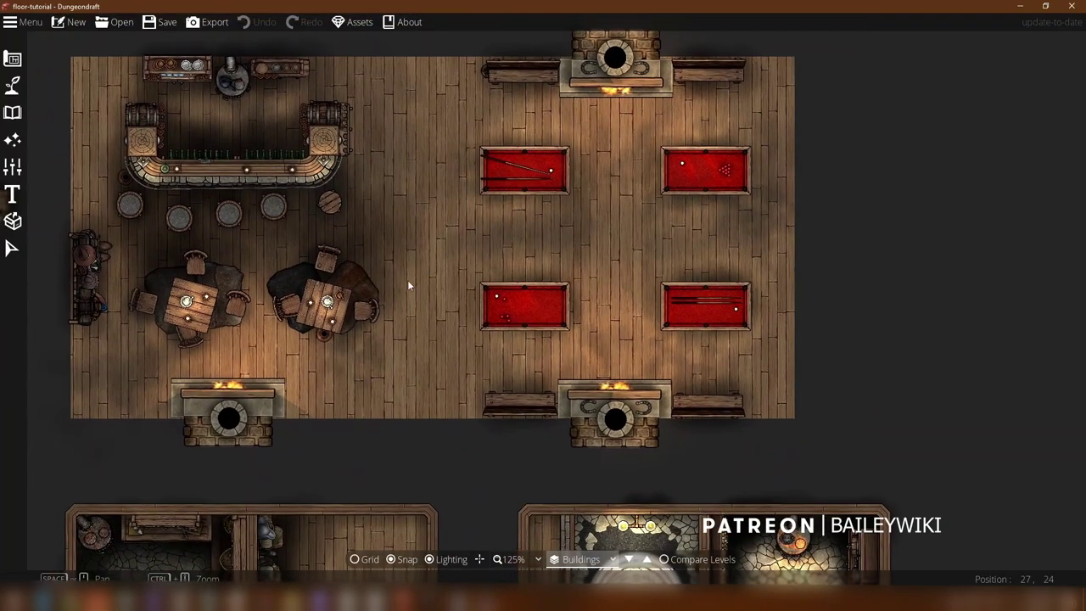
pyautogui.press('Down')
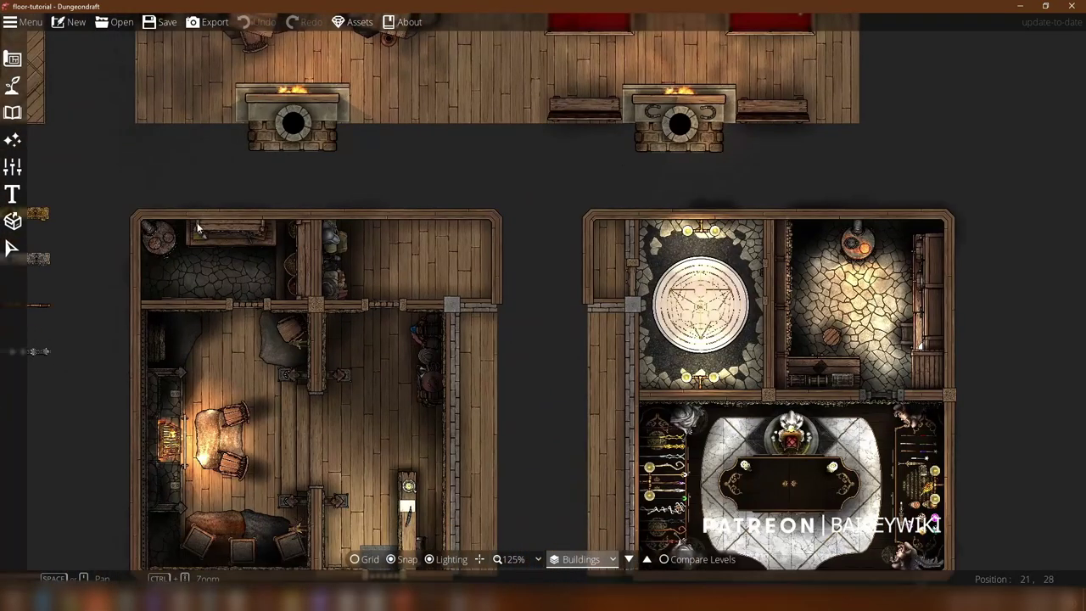
pyautogui.press('Down')
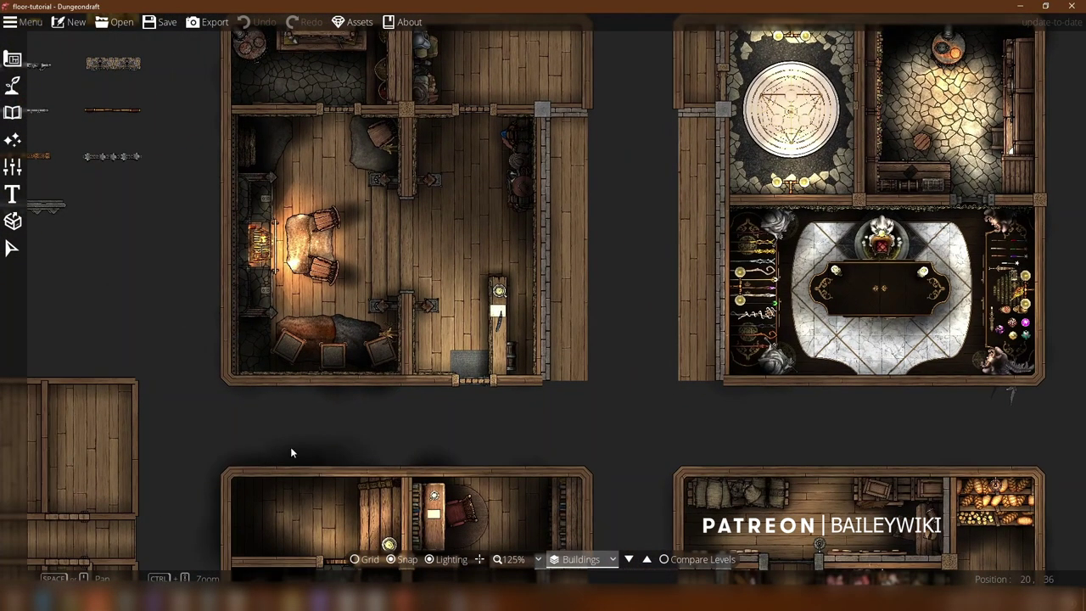
# Step: Examine the floors of the archery shop, the grocery and the weapon shop with its gold-inlaid dark parquet
pyautogui.moveTo(647, 385); pyautogui.dragTo(617, 166)
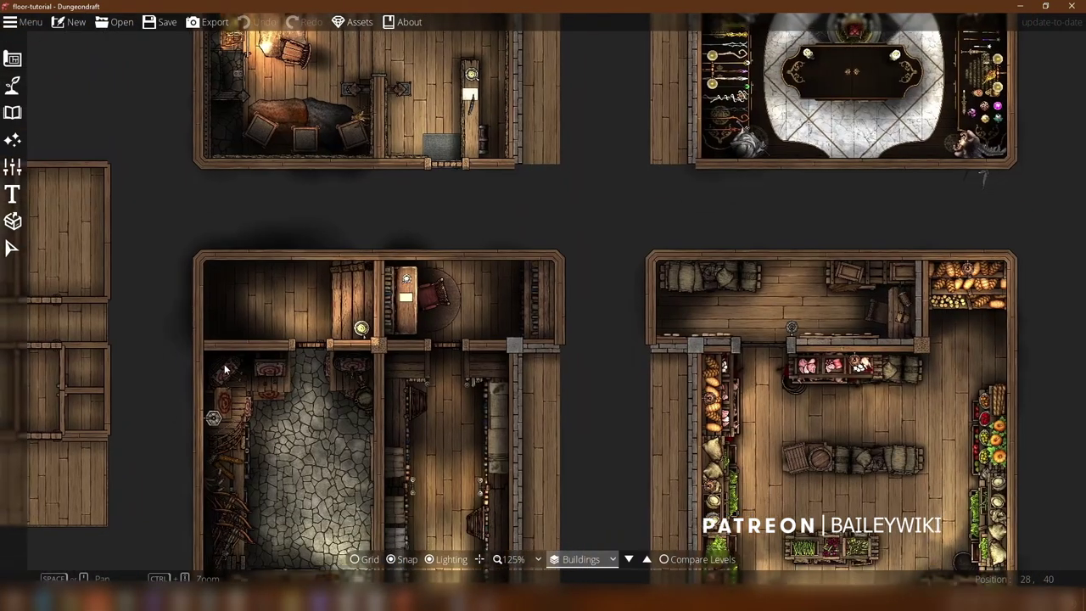
pyautogui.moveTo(227, 356); pyautogui.dragTo(205, 358)
pyautogui.moveTo(323, 409); pyautogui.dragTo(545, 350)
pyautogui.scroll(3, 552, 348)
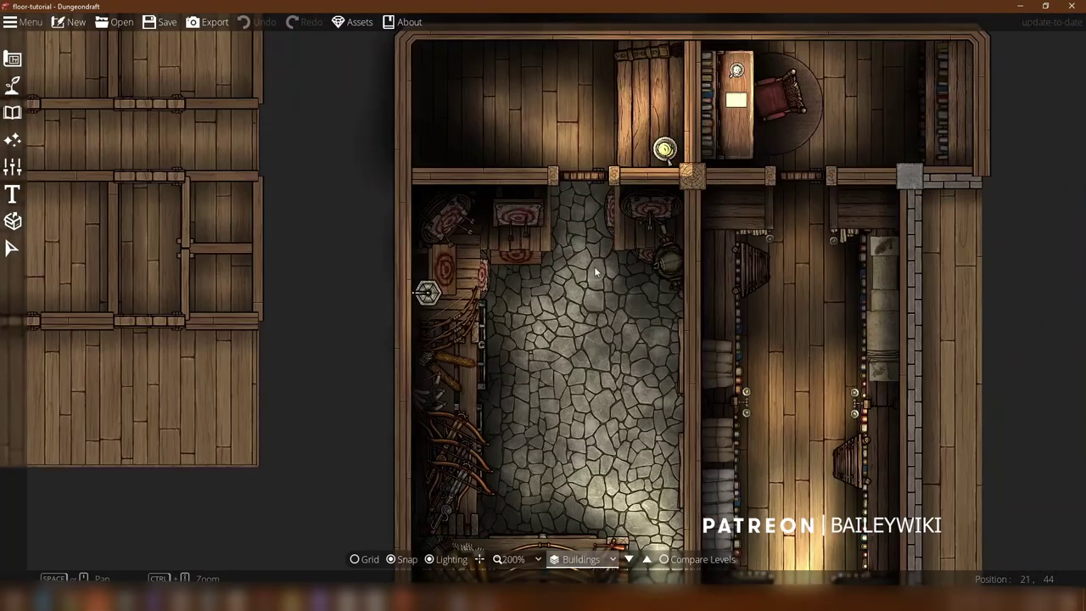
pyautogui.scroll(-2, 827, 338)
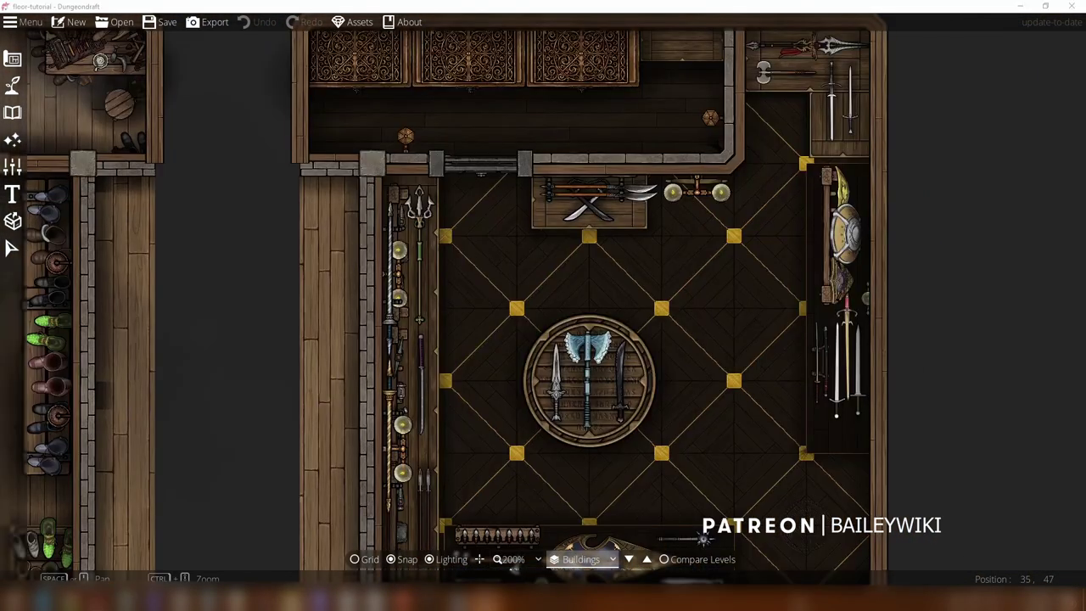
# Step: Open the custom assets list and review the enabled Forgotten Adventures packs
pyautogui.click(359, 24)
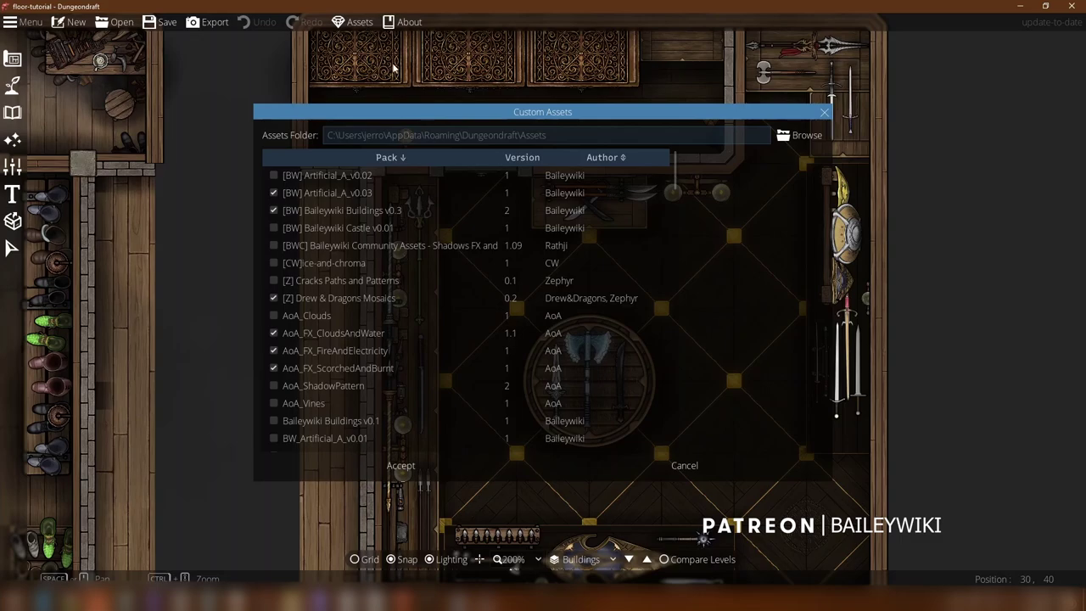
pyautogui.scroll(-8, 365, 307)
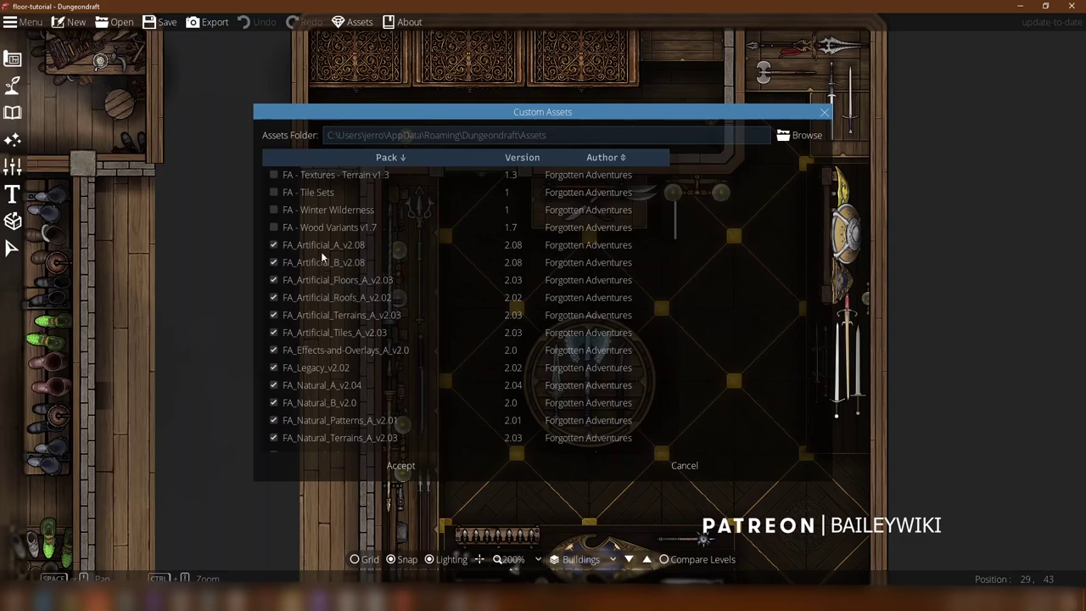
pyautogui.scroll(-1, 334, 259)
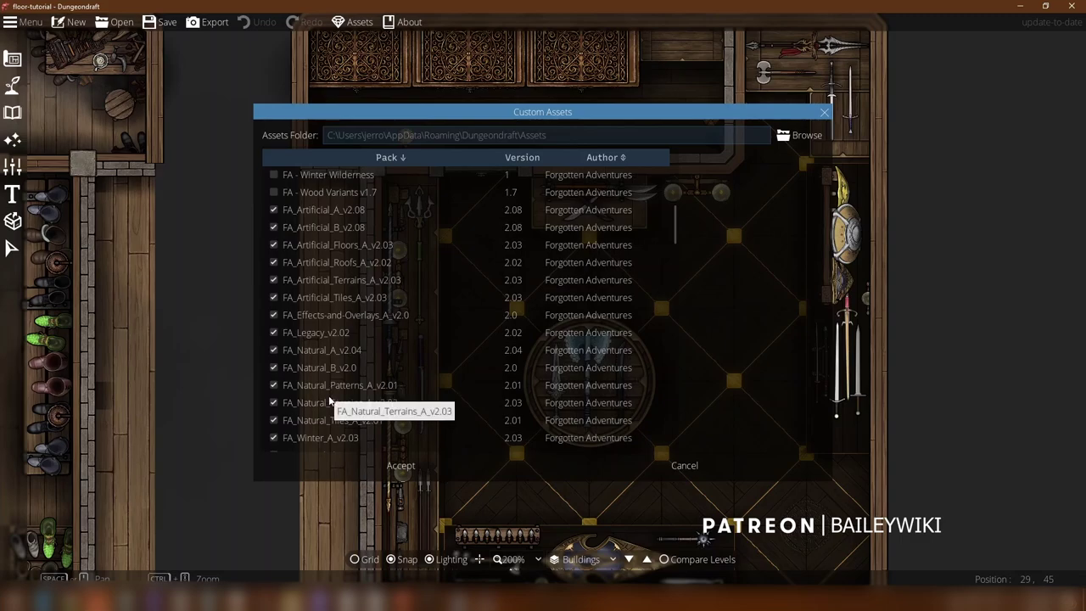
pyautogui.scroll(-1, 339, 297)
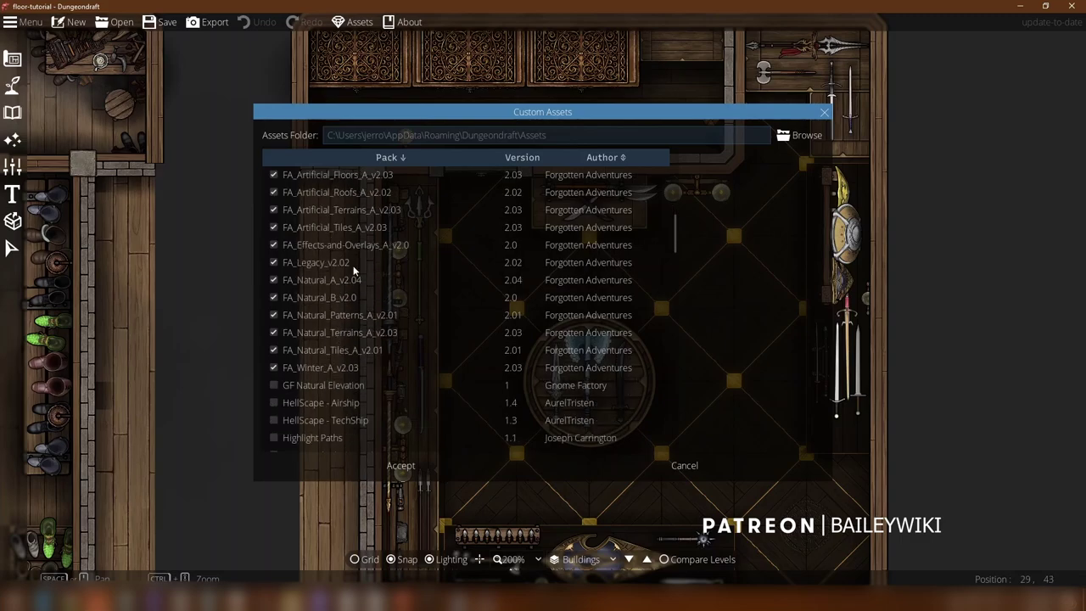
pyautogui.scroll(1, 356, 274)
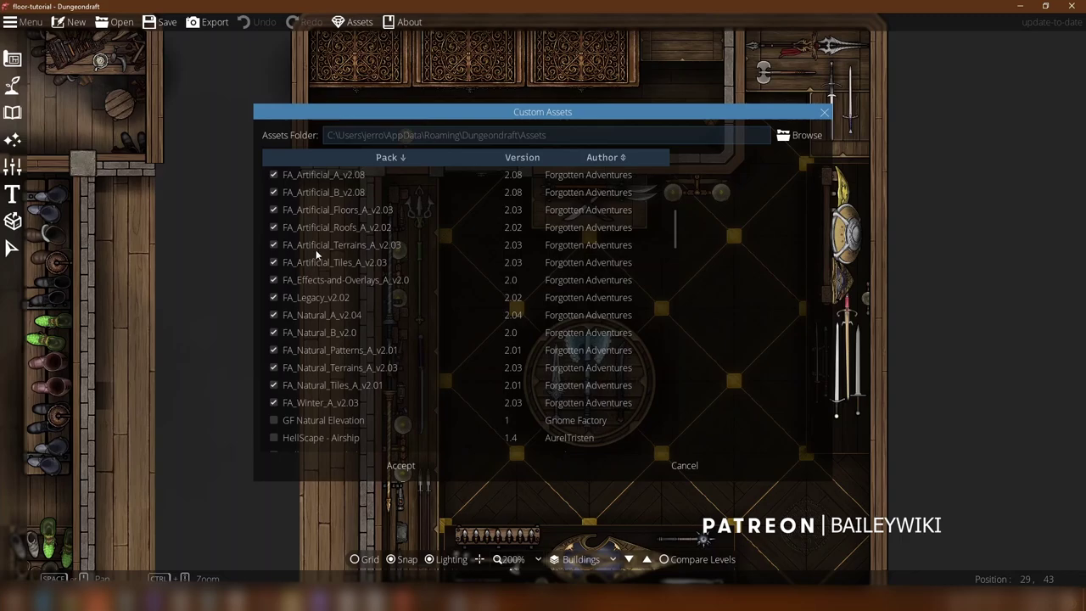
# Step: Review the remaining custom packs, including Forgotten Adventures, Tom Cartos, AoA and Drew & Dragons Mosaics
pyautogui.scroll(-1, 373, 312)
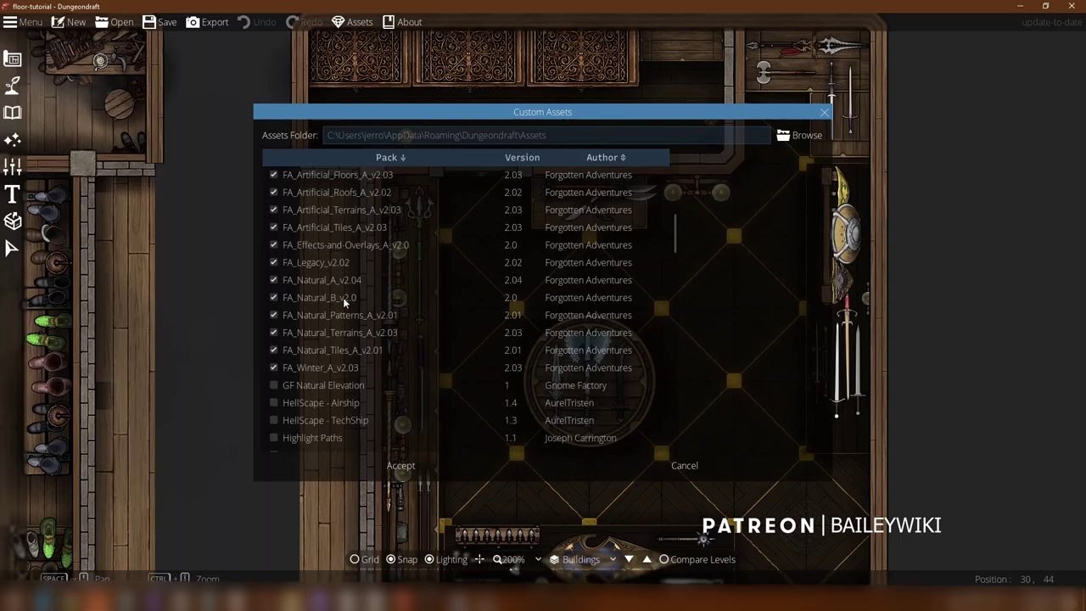
pyautogui.scroll(-7, 343, 299)
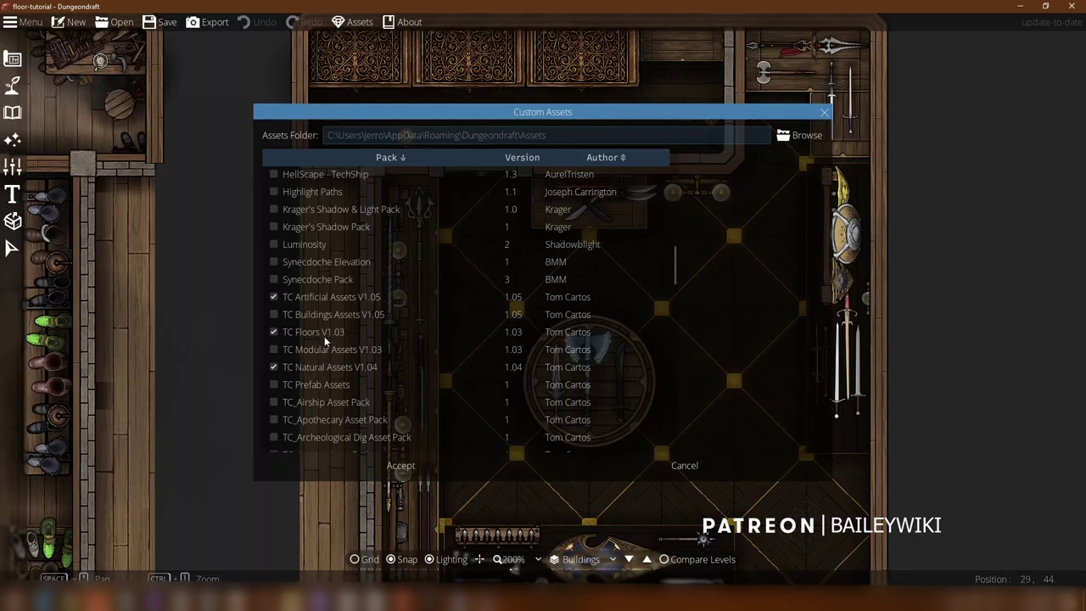
pyautogui.scroll(3, 312, 338)
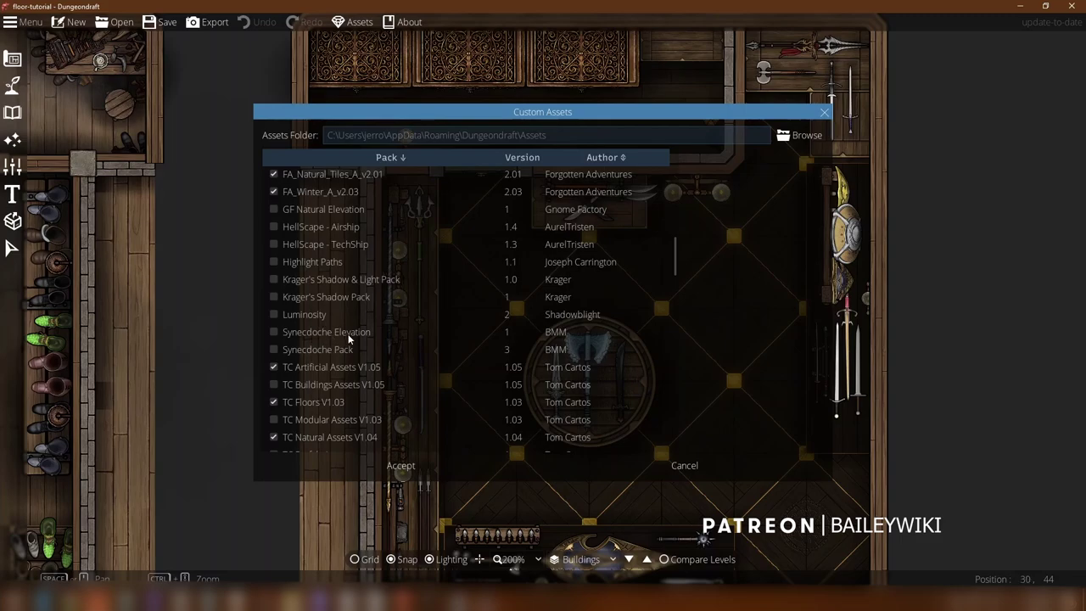
pyautogui.scroll(2, 350, 338)
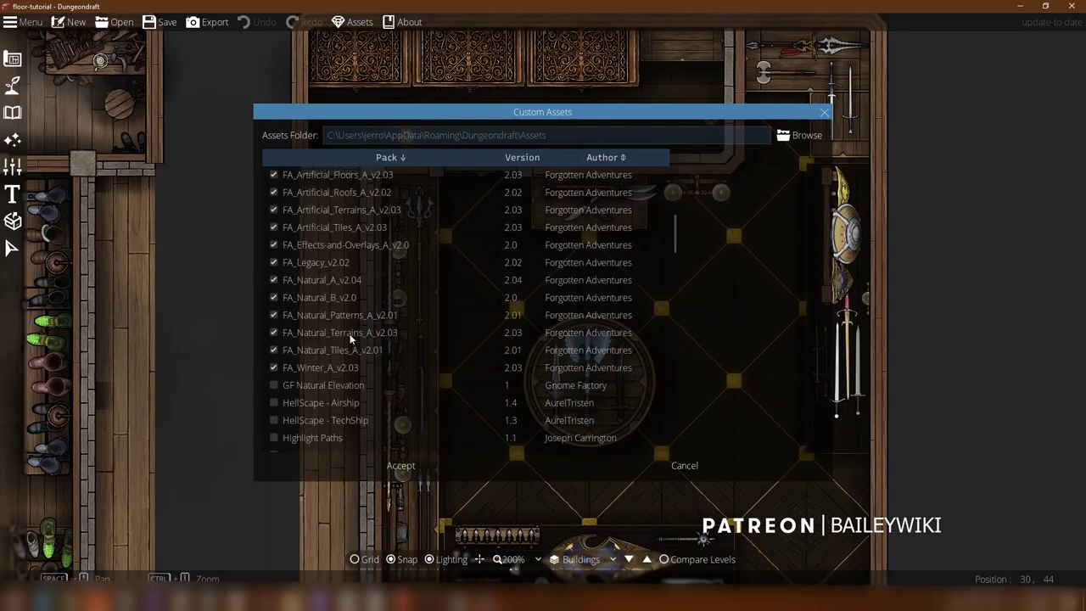
pyautogui.scroll(9, 350, 338)
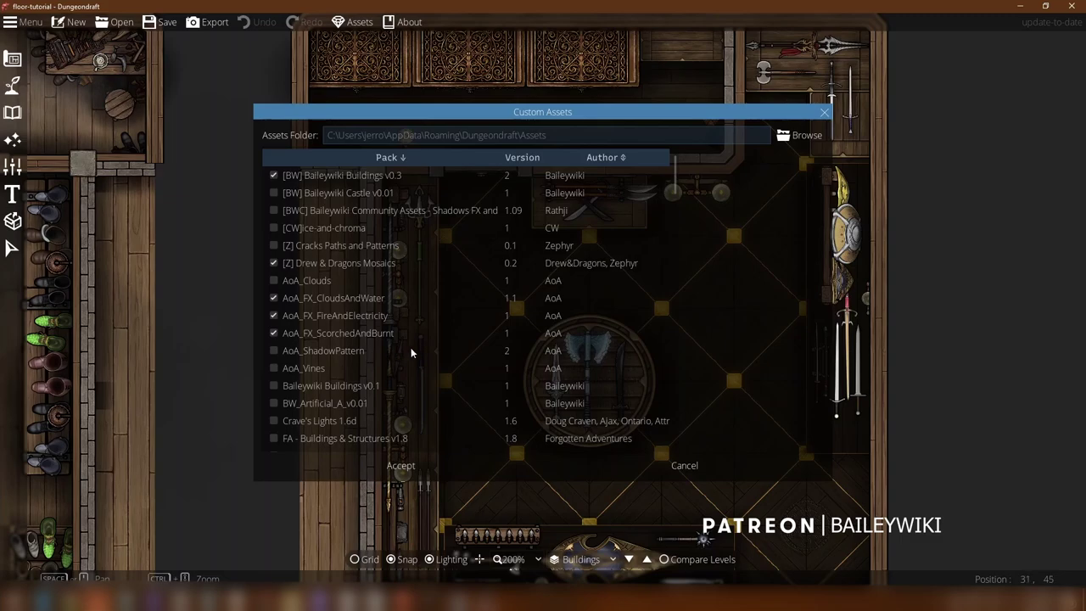
pyautogui.scroll(1, 410, 349)
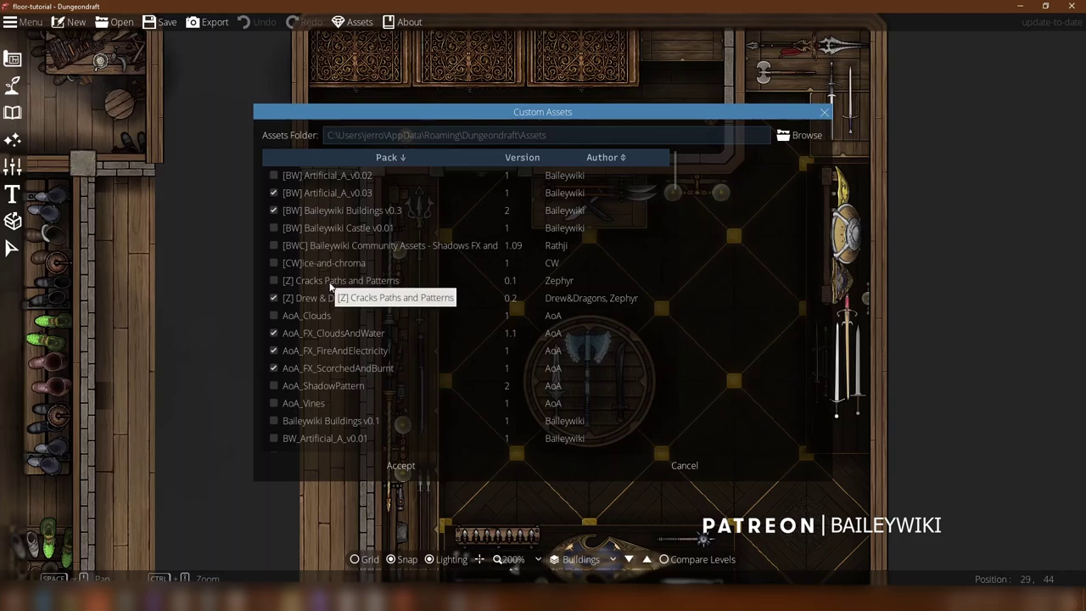
# Step: Enable the [Z] Cracks Paths and Patterns pack, preview the Baileywiki packs, and accept the asset selection
pyautogui.click(273, 281)
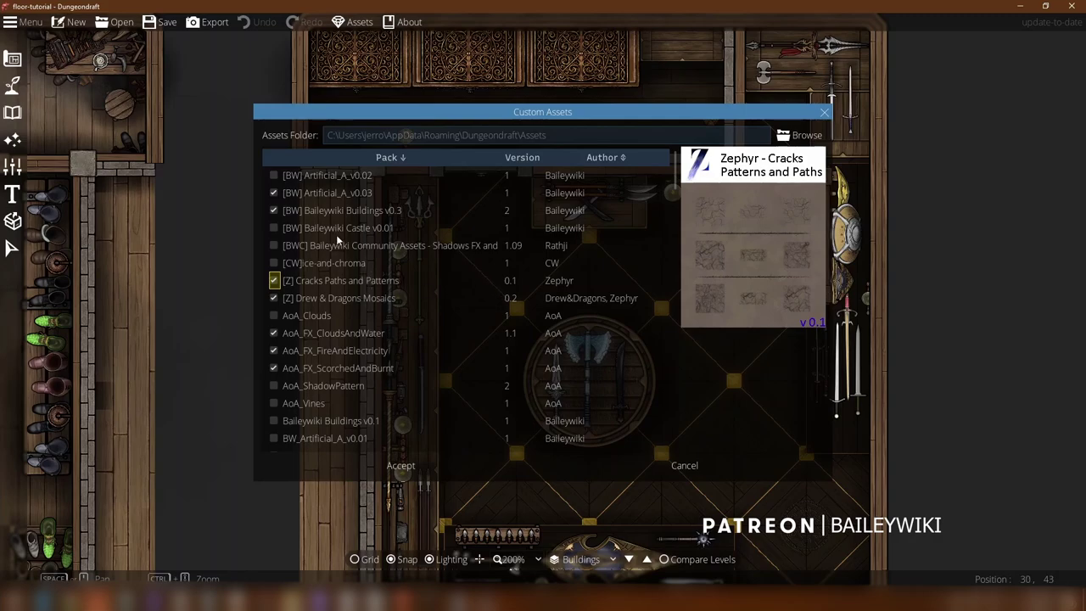
pyautogui.click(322, 209)
pyautogui.click(331, 194)
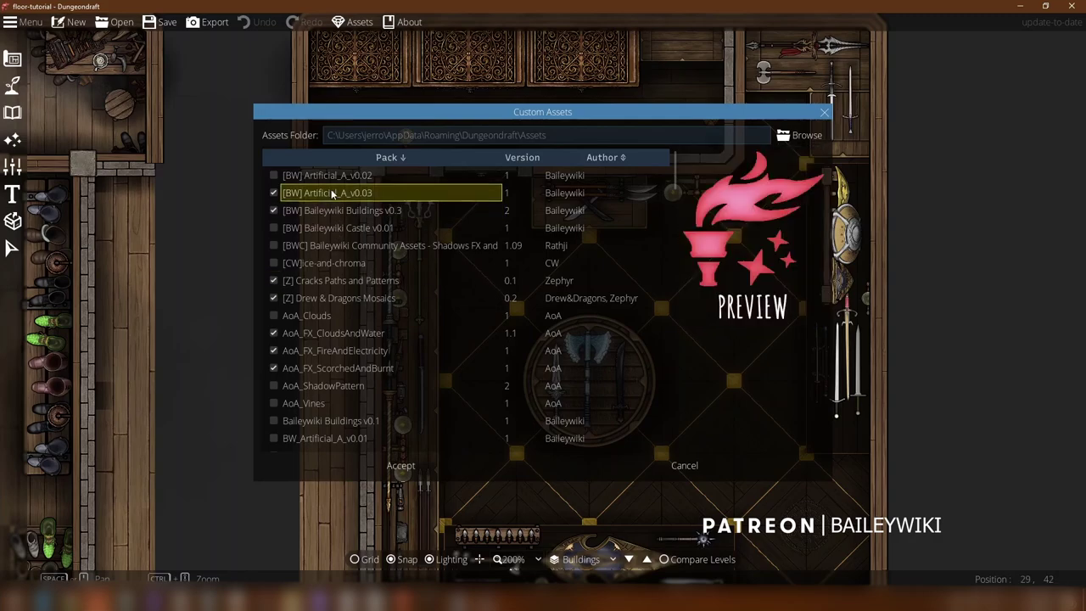
pyautogui.click(322, 211)
pyautogui.click(323, 196)
pyautogui.click(302, 176)
pyautogui.click(309, 190)
pyautogui.click(403, 466)
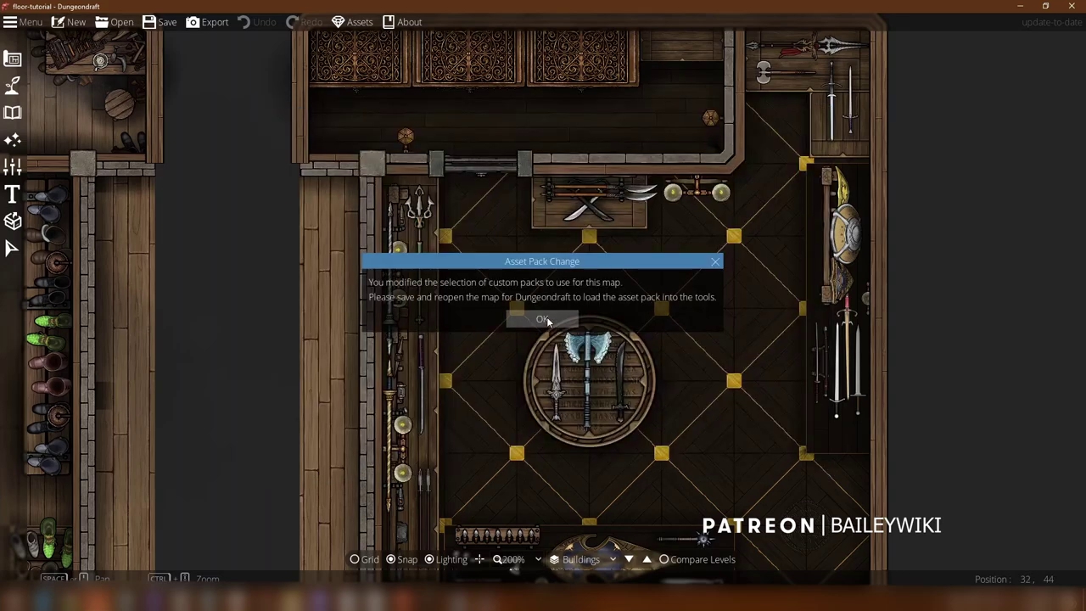
pyautogui.click(543, 319)
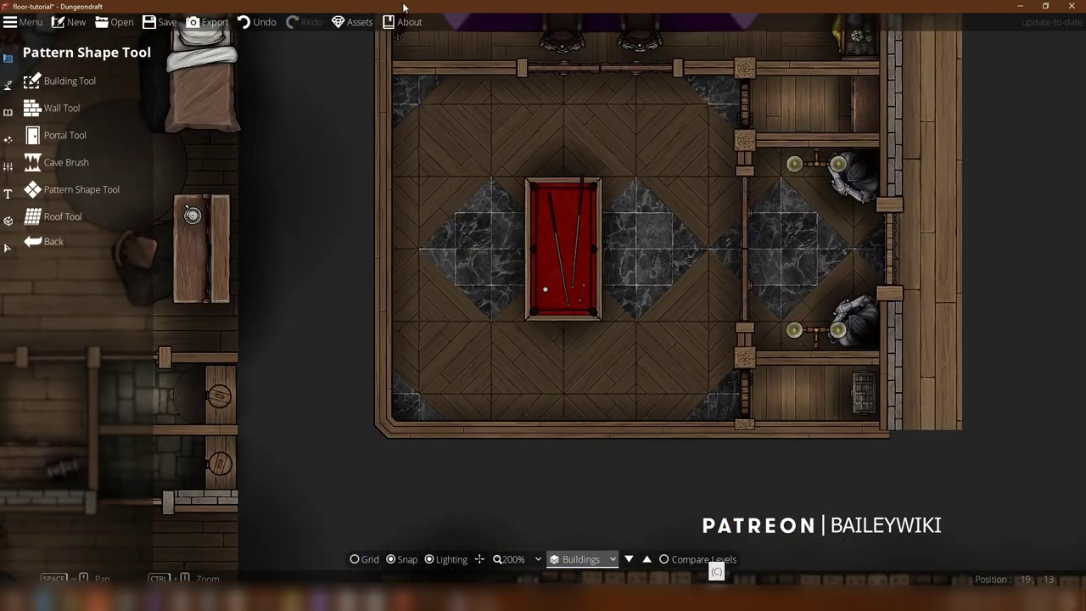
# Step: Look over the pool room floor with its black marble diamonds and the adjoining dining room
pyautogui.moveTo(356, 190); pyautogui.dragTo(363, 158)
pyautogui.moveTo(794, 210); pyautogui.dragTo(614, 459)
pyautogui.moveTo(747, 236); pyautogui.dragTo(675, 498)
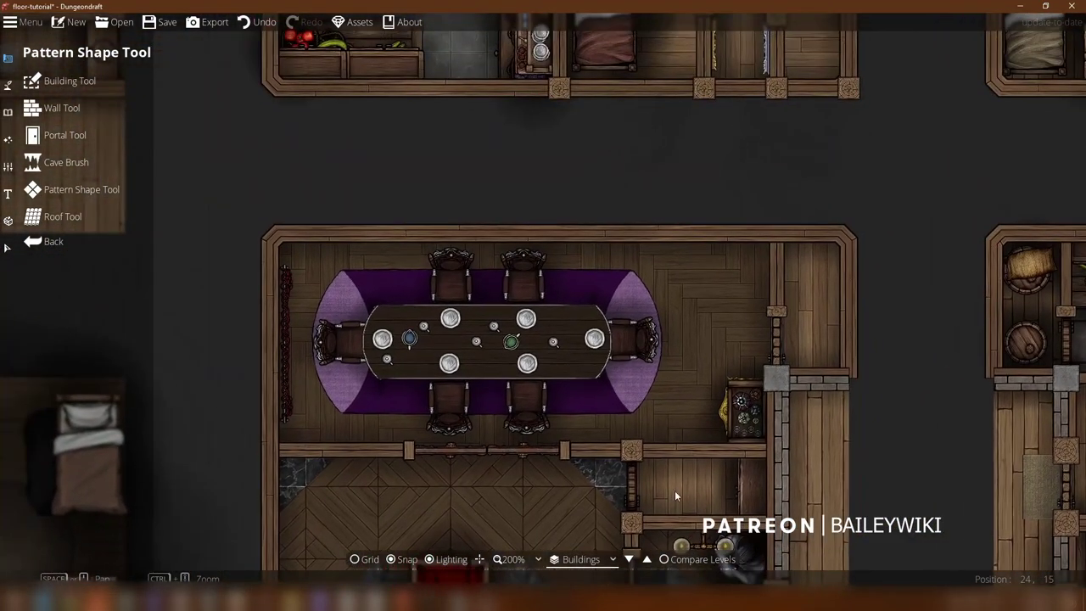
pyautogui.moveTo(546, 360); pyautogui.dragTo(630, 179)
pyautogui.moveTo(566, 321); pyautogui.dragTo(600, 131)
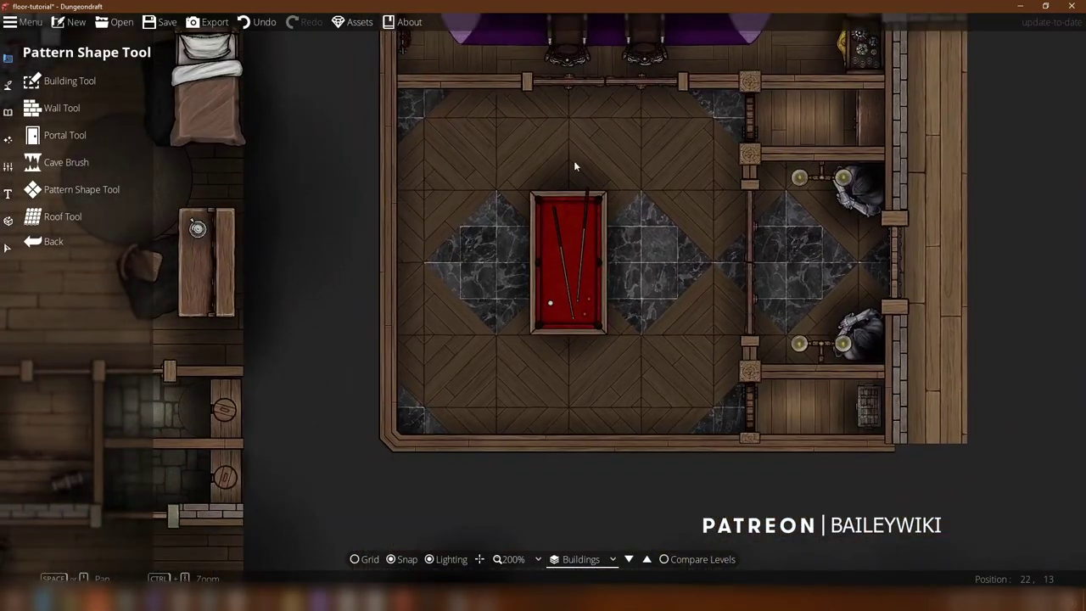
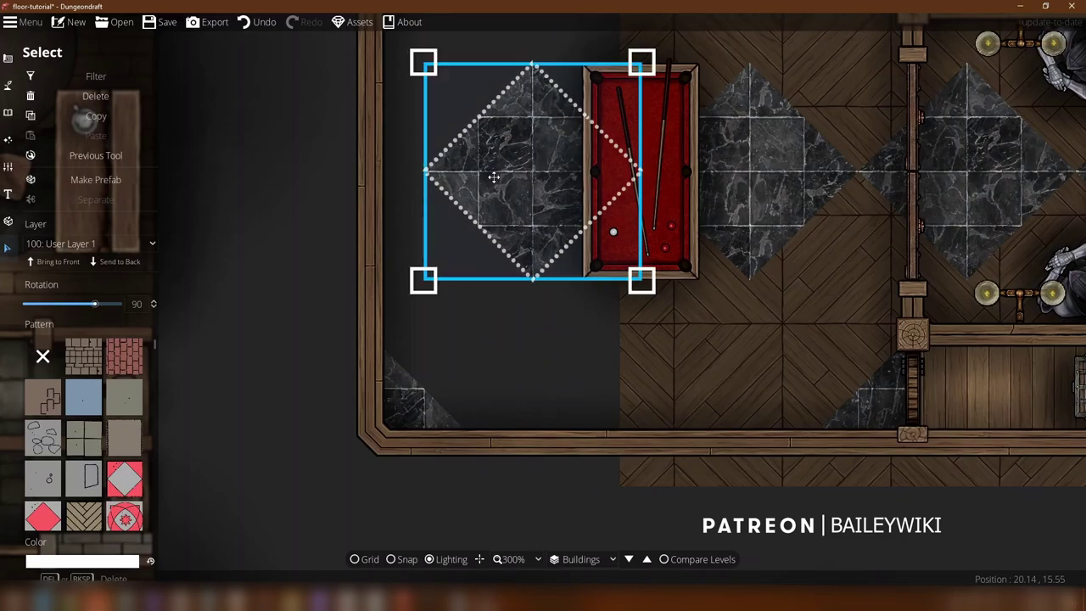
# Step: Deselect the marble diamond and activate the Pattern Shape Tool with snapping and the grid turned on
pyautogui.click(500, 364)
pyautogui.moveTo(8, 57)
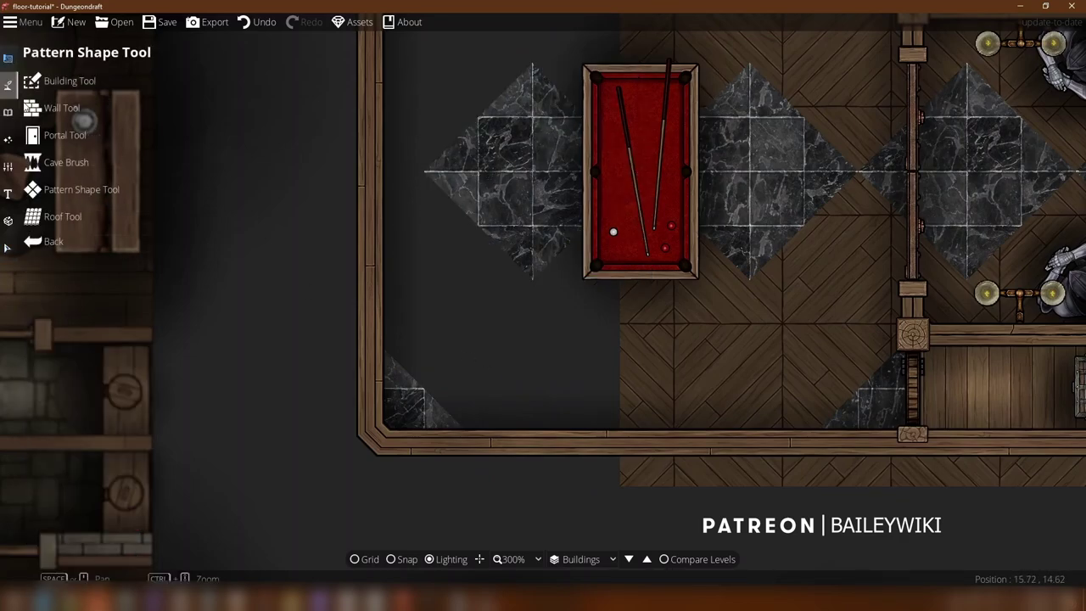
pyautogui.click(68, 188)
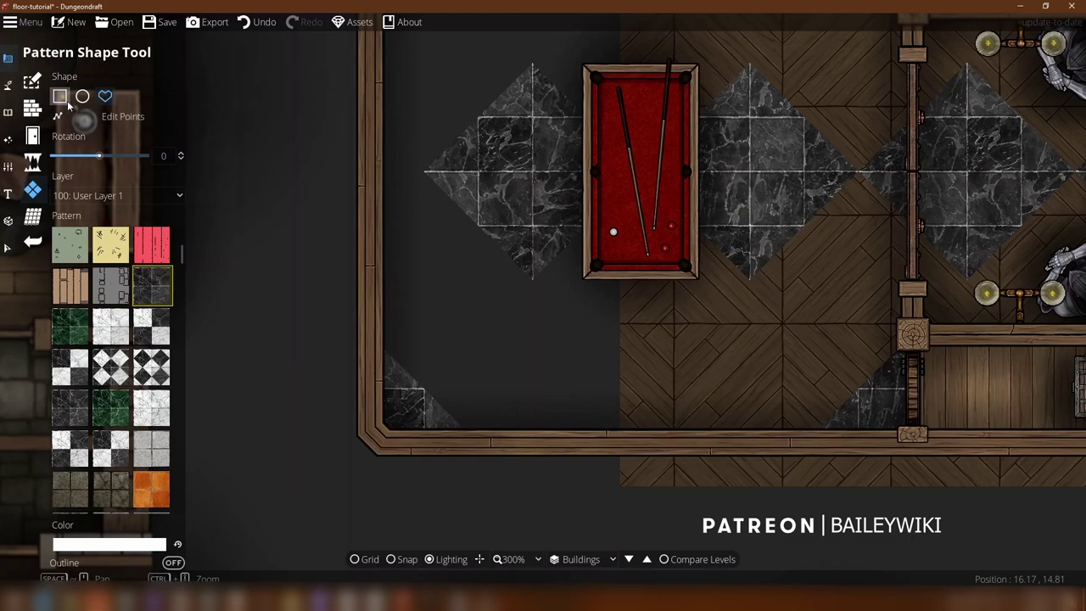
pyautogui.click(390, 559)
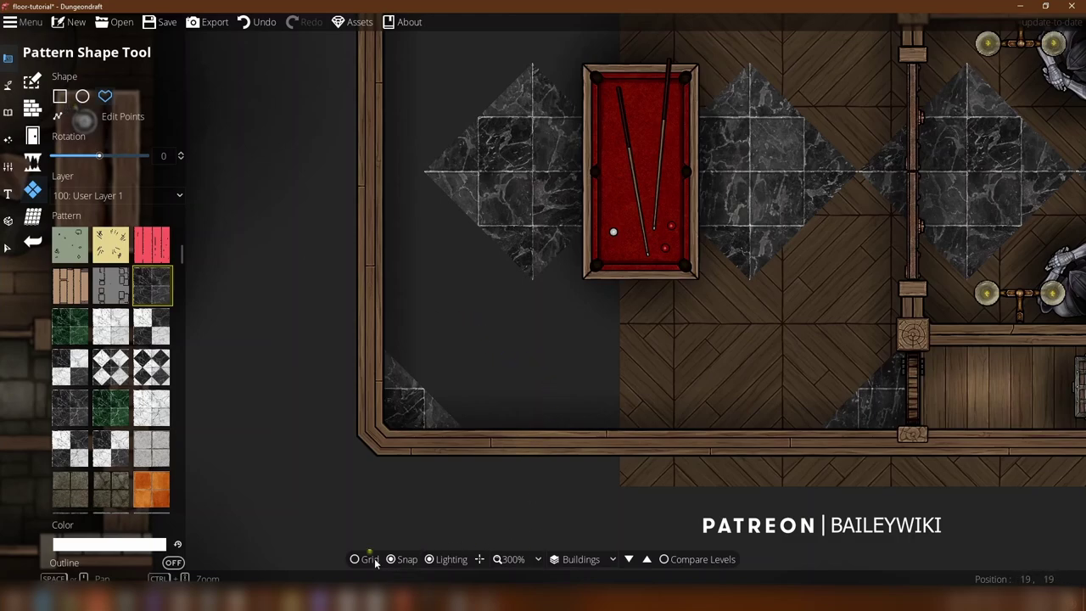
pyautogui.click(374, 560)
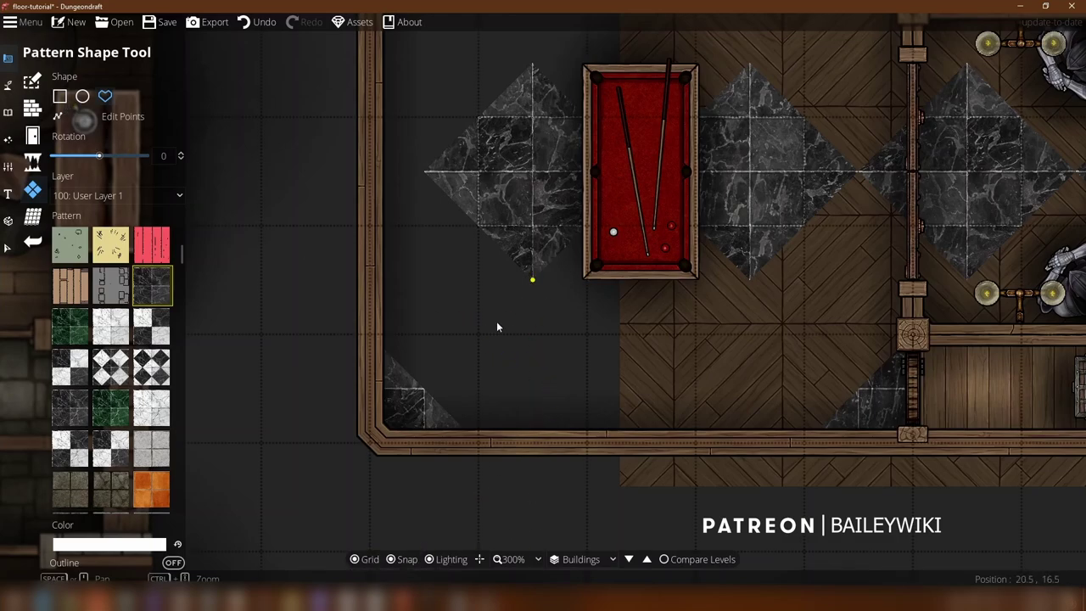
# Step: Try a freeform black marble diamond directly below the one beside the pool table, and undo it
pyautogui.click(434, 352)
pyautogui.scroll(-3, 475, 353)
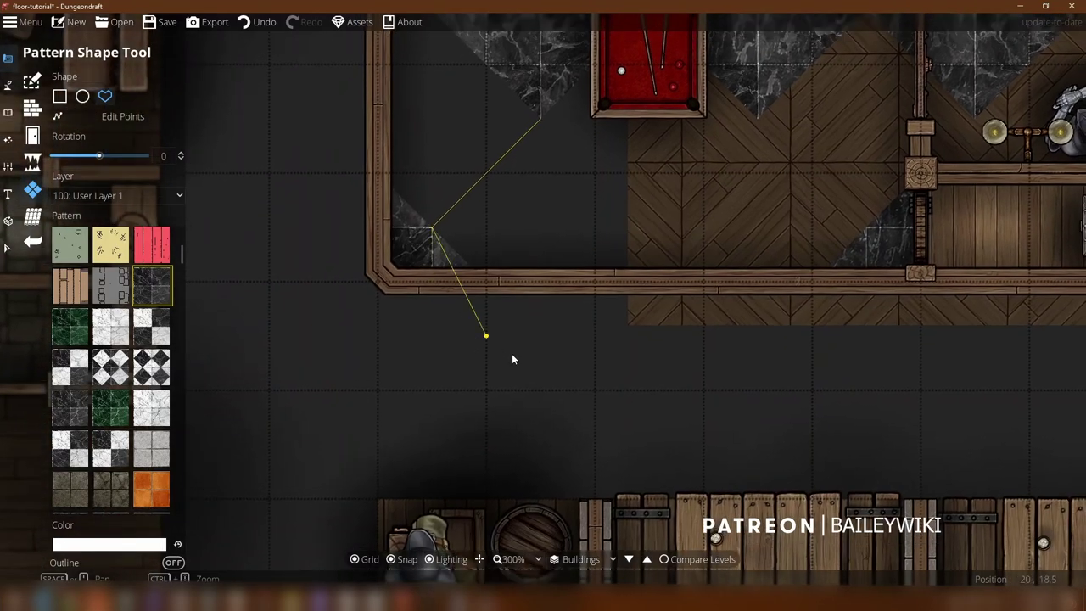
pyautogui.click(556, 359)
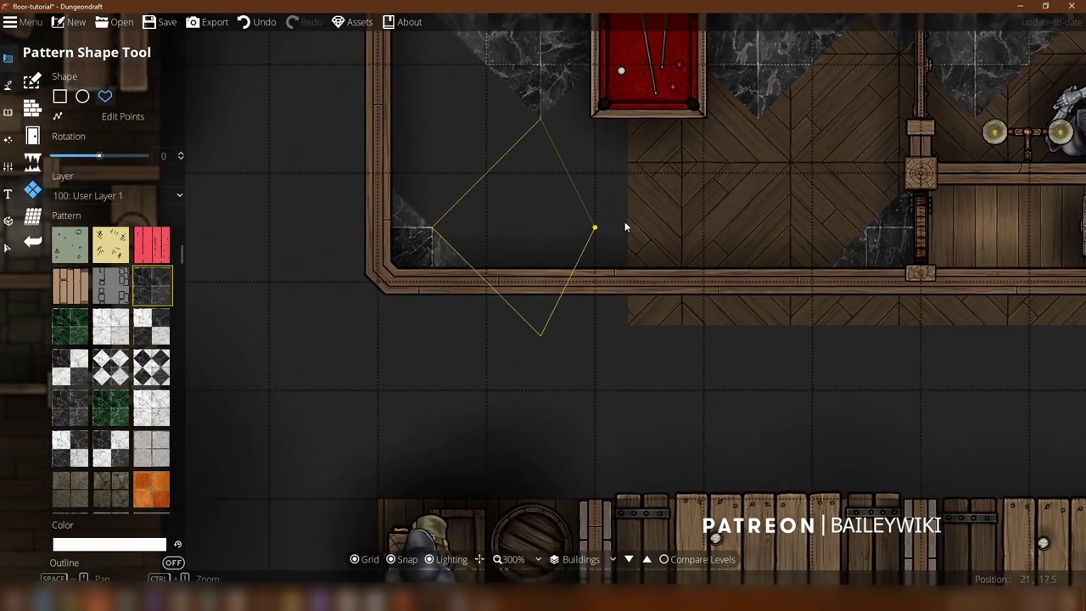
pyautogui.click(646, 224)
pyautogui.click(541, 119)
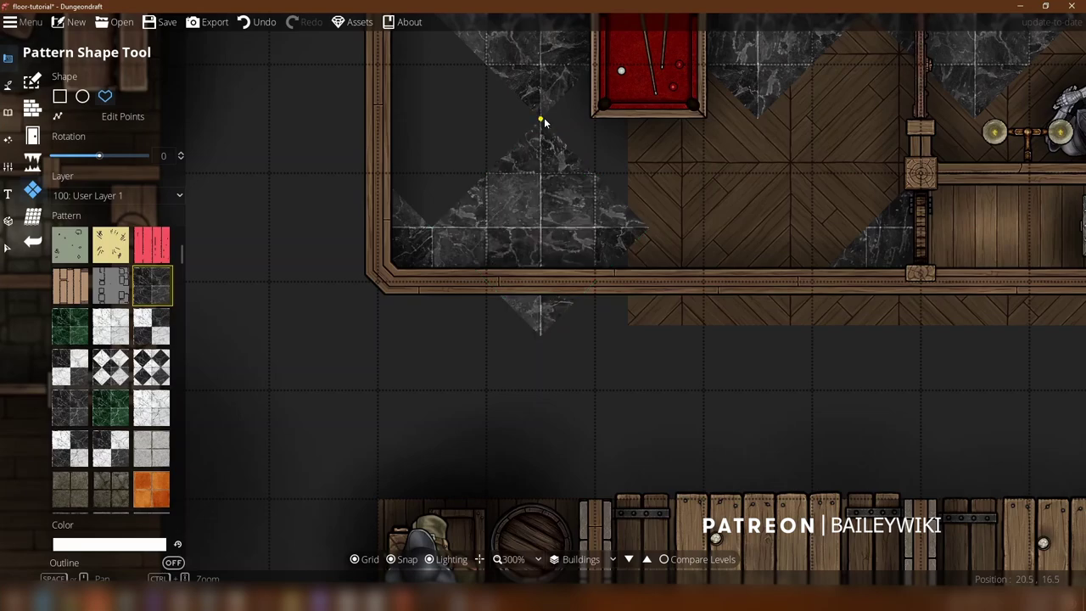
pyautogui.scroll(1, 501, 247)
pyautogui.hotkey('ctrl', 'z')
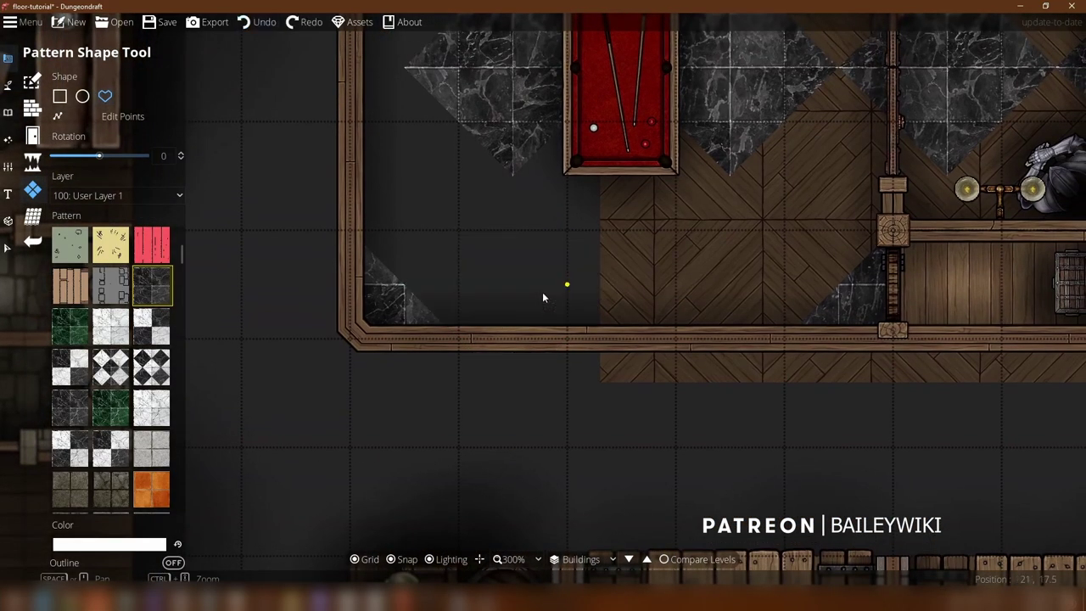
# Step: Move the displaced wooden parquet floor back into place within the pool room walls
pyautogui.scroll(3, 465, 368)
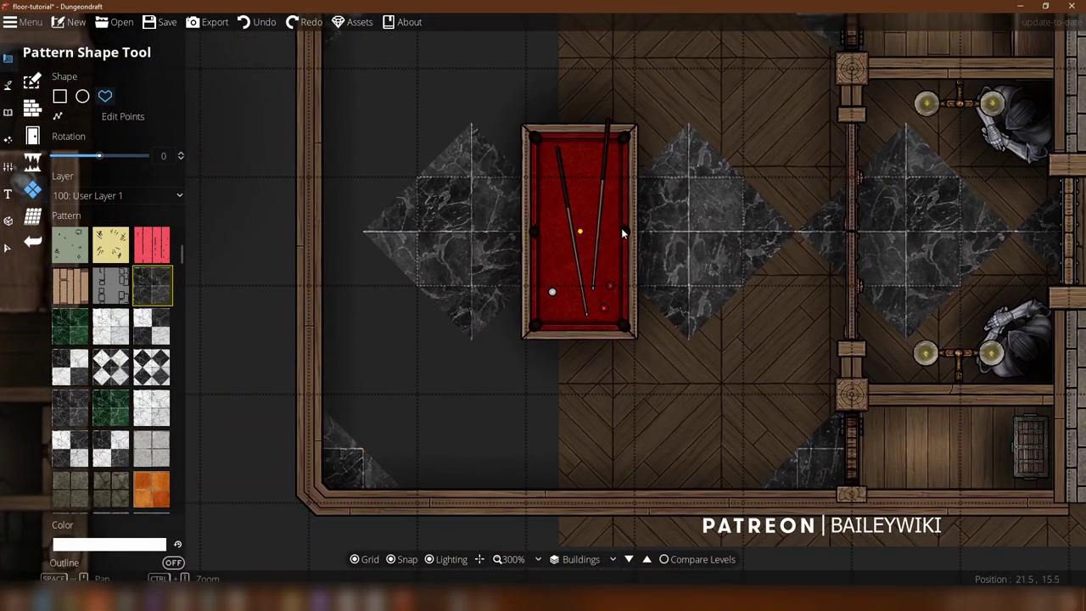
pyautogui.click(9, 248)
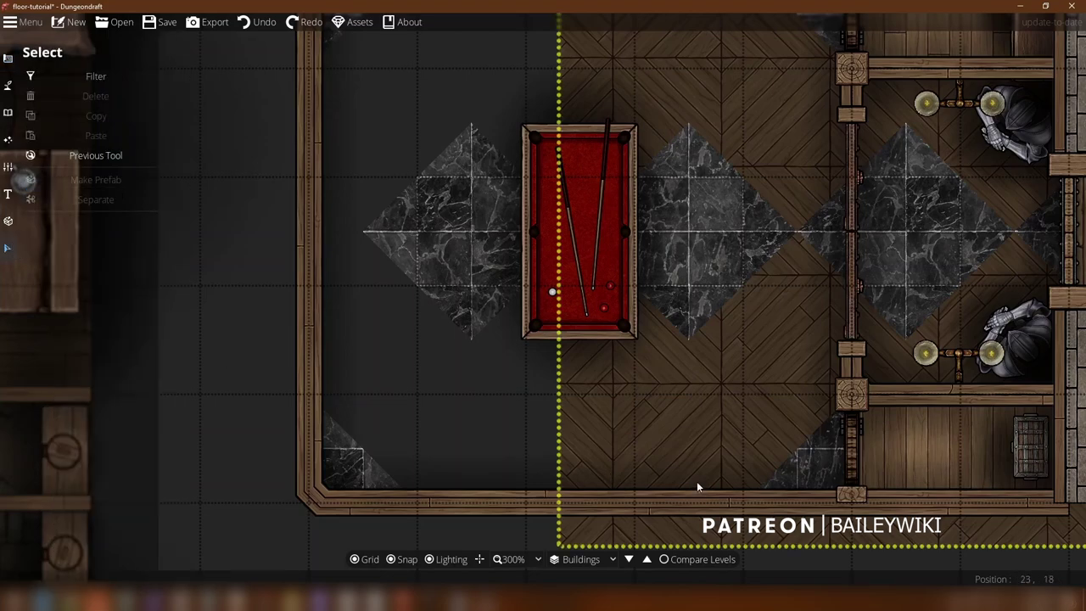
pyautogui.moveTo(696, 481); pyautogui.dragTo(461, 435)
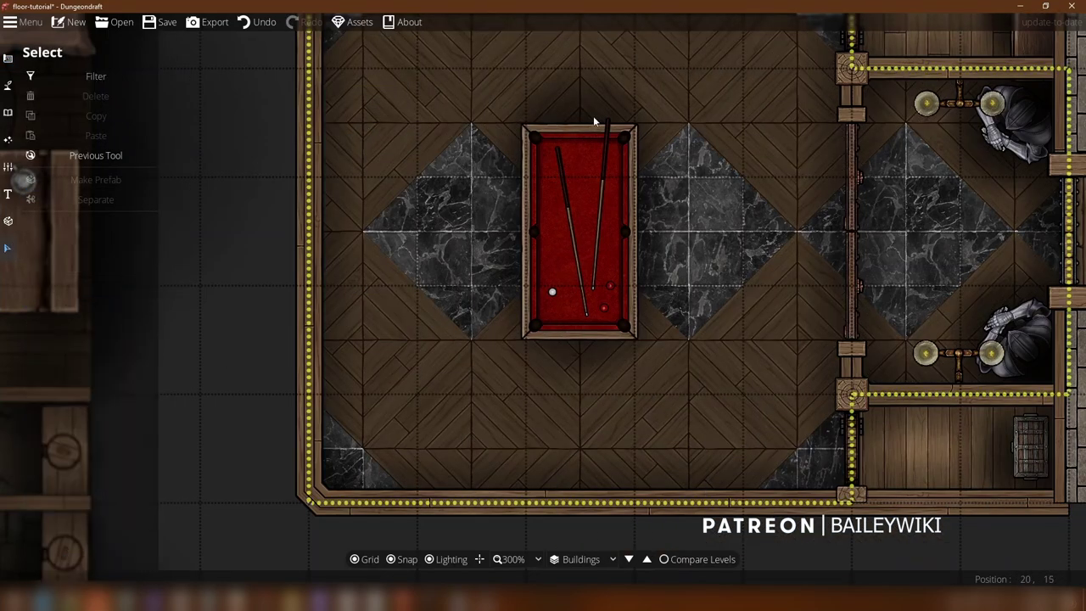
# Step: Bring the pool room's parquet floor to the front of its layer, and send it to the back again
pyautogui.click(465, 402)
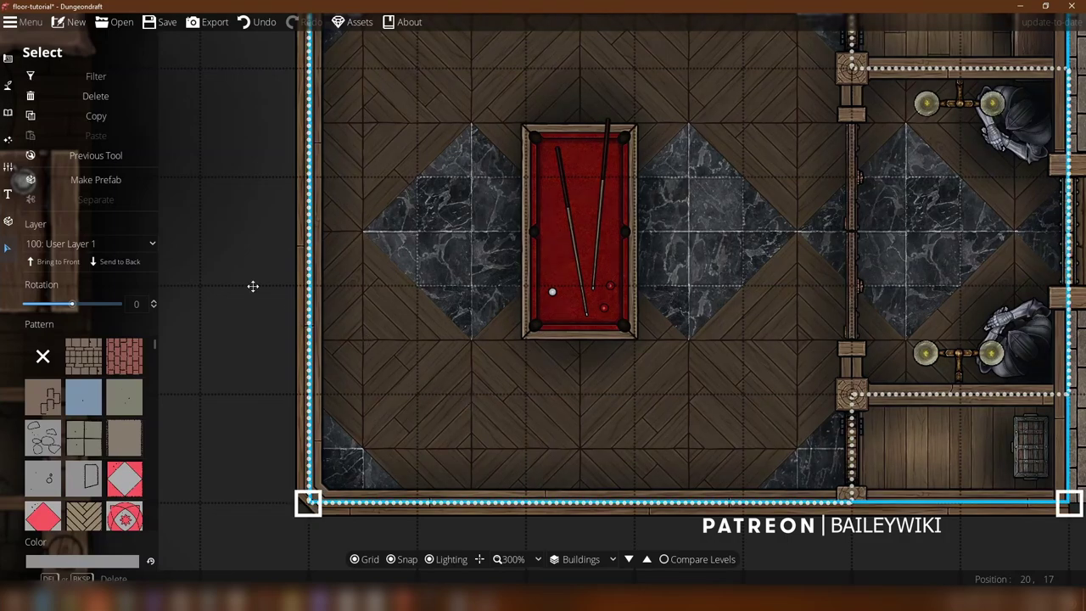
pyautogui.click(59, 262)
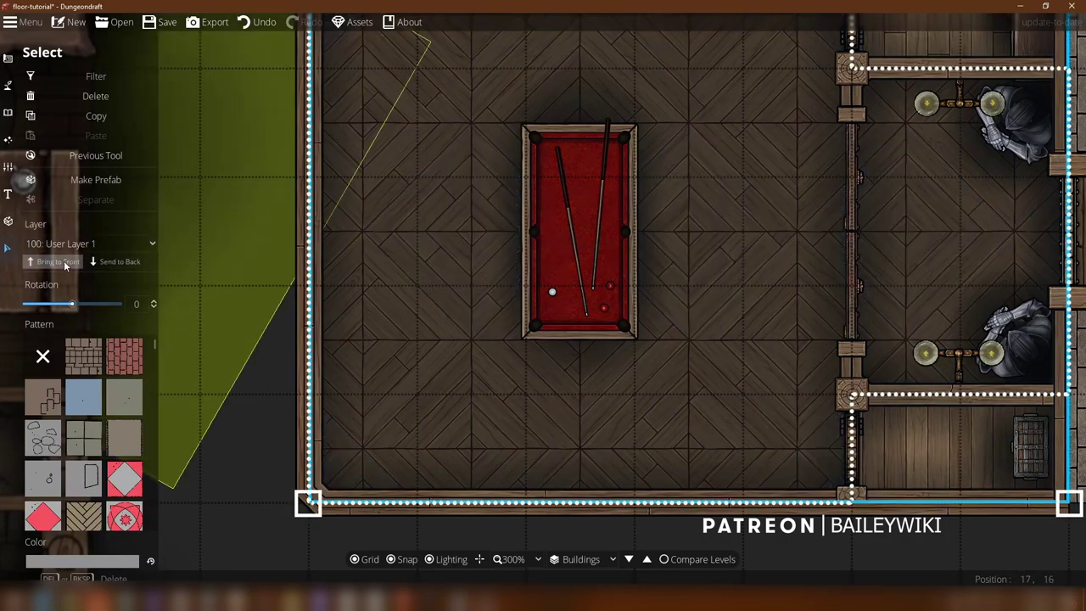
pyautogui.click(119, 262)
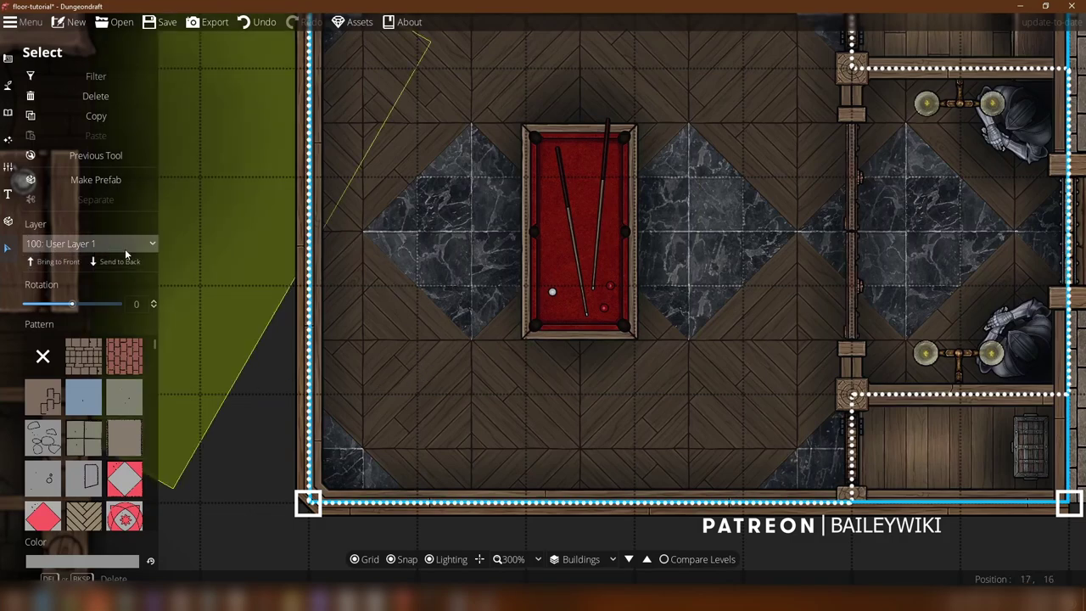
# Step: Examine how the marble diamonds and corner pieces fit the pool room parquet, and inspect the dining room floor
pyautogui.moveTo(407, 285); pyautogui.dragTo(378, 417)
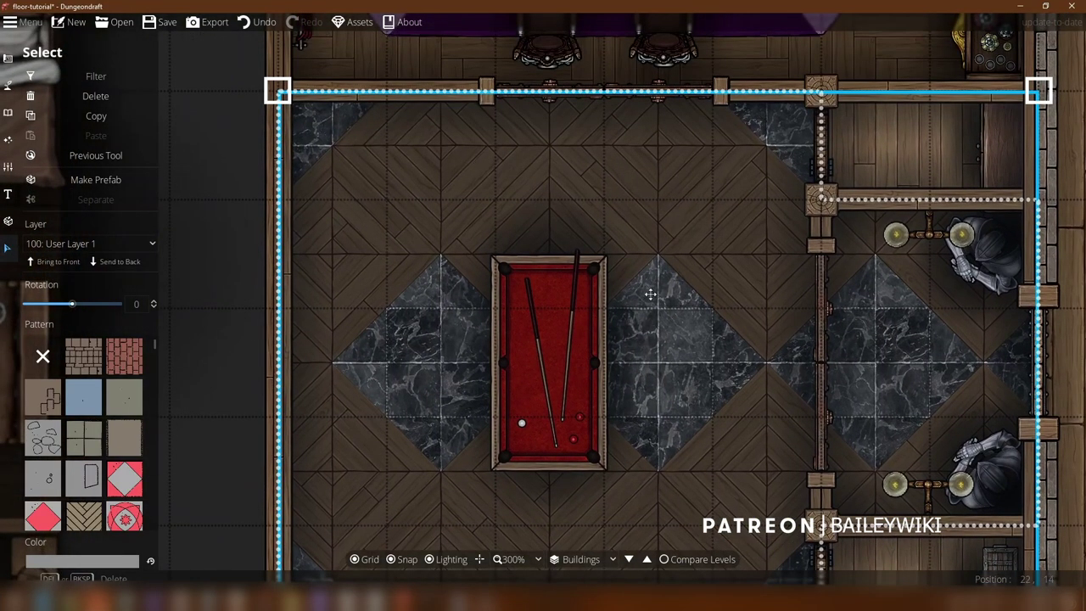
pyautogui.press('s')
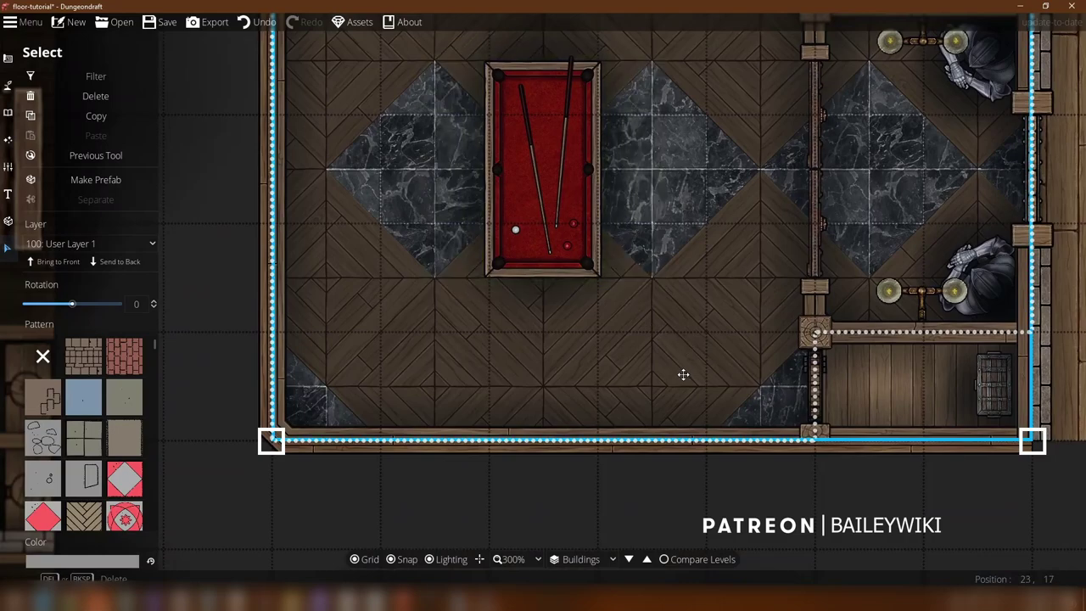
pyautogui.moveTo(786, 275); pyautogui.dragTo(698, 402)
pyautogui.scroll(-1, 675, 243)
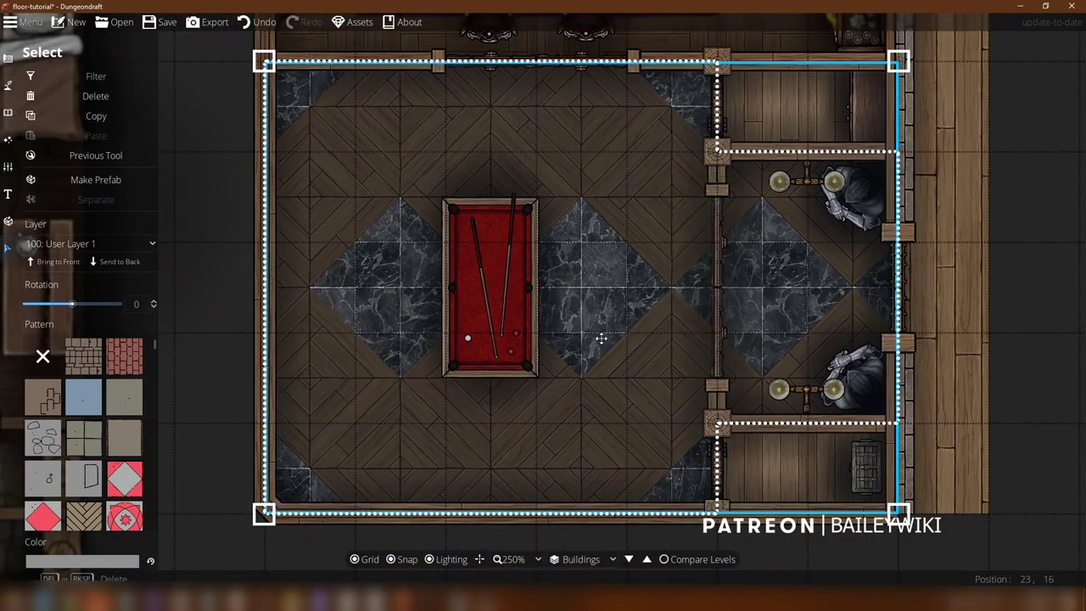
pyautogui.scroll(-1, 615, 247)
pyautogui.press('w')
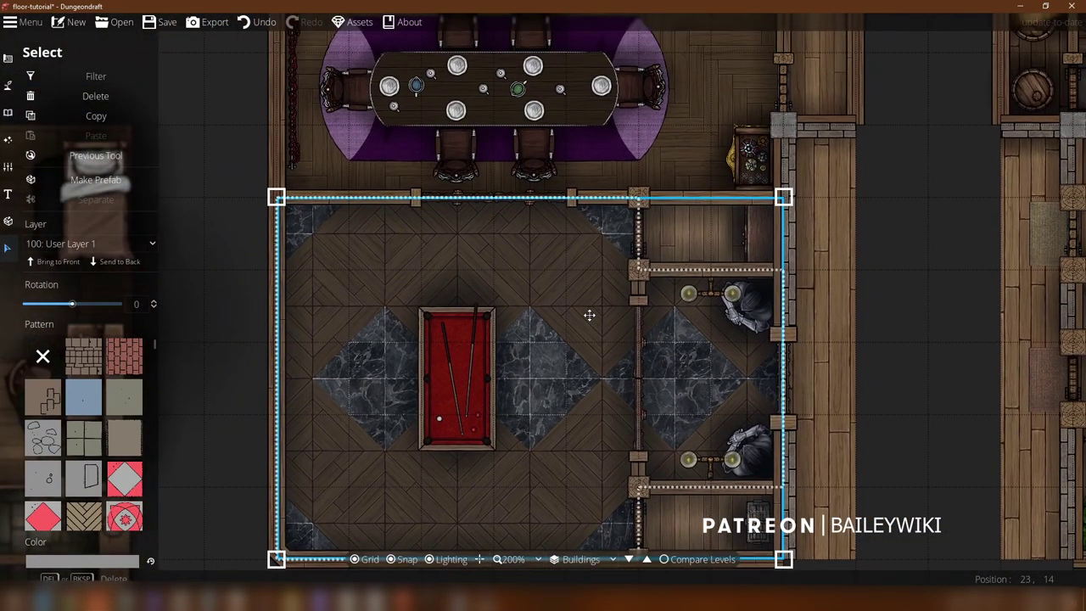
pyautogui.scroll(1, 556, 282)
pyautogui.scroll(1, 412, 274)
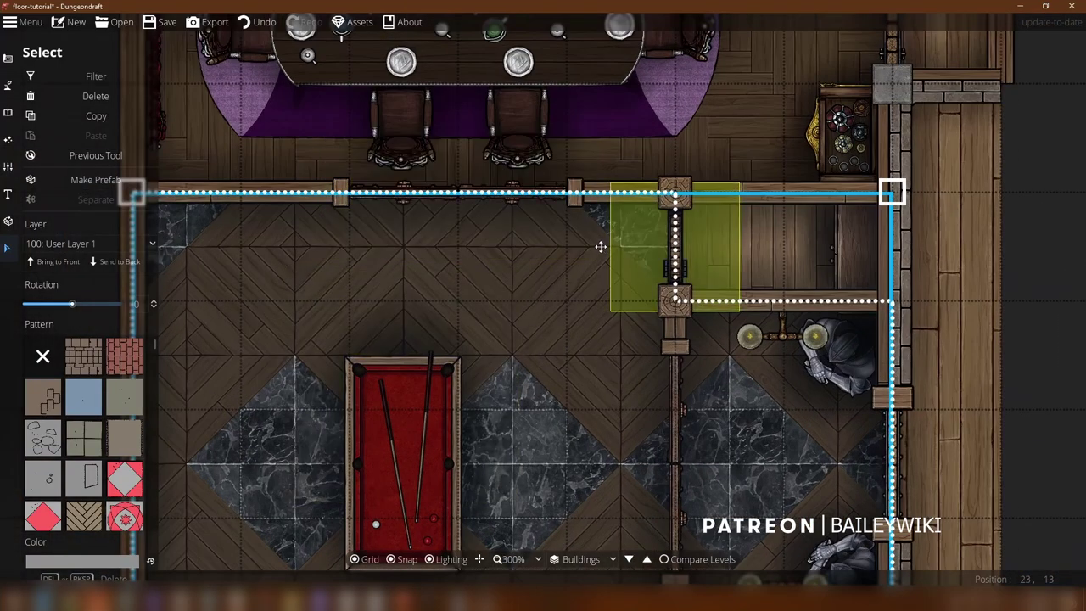
pyautogui.press('w')
pyautogui.moveTo(721, 509); pyautogui.dragTo(738, 517)
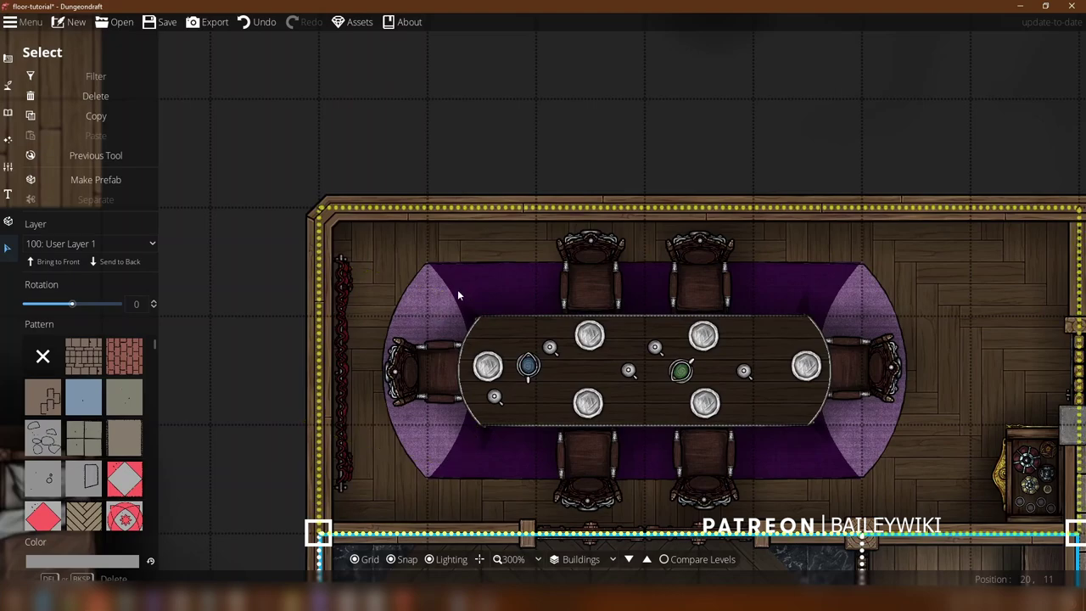
# Step: Set up a pattern shape on User Layer 1 with the plain grey woven-fabric pattern coloured dark red (#911f1f)
pyautogui.click(10, 63)
pyautogui.click(89, 192)
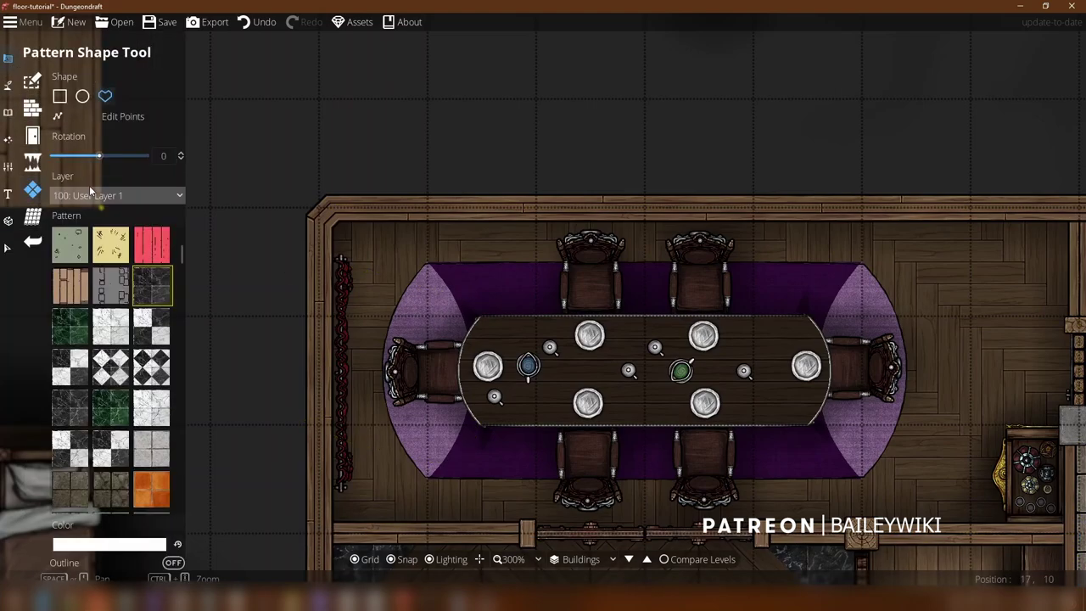
pyautogui.scroll(-5, 148, 444)
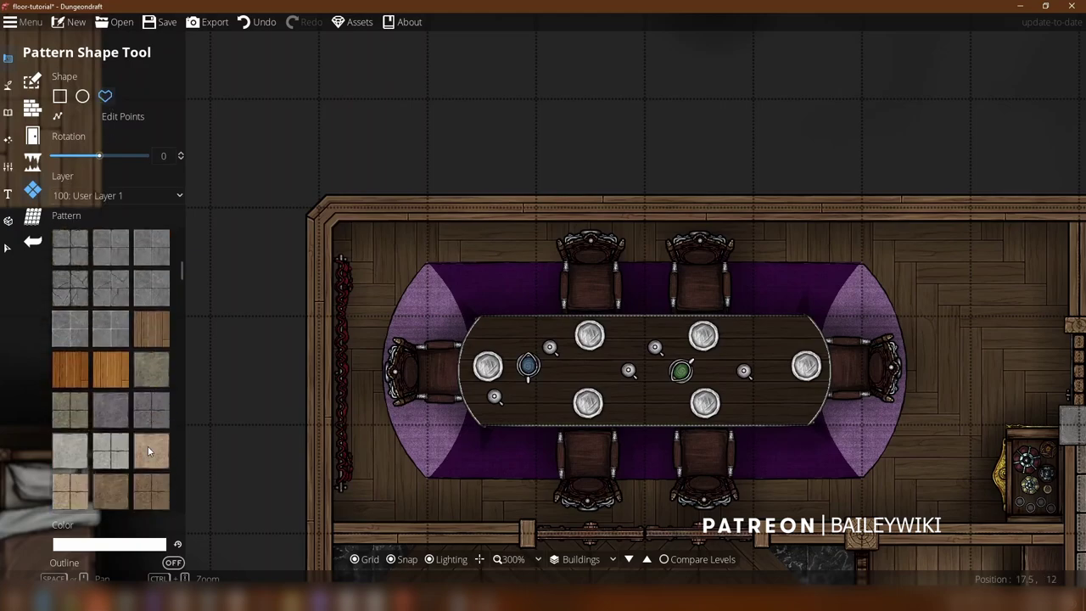
pyautogui.scroll(-8, 145, 441)
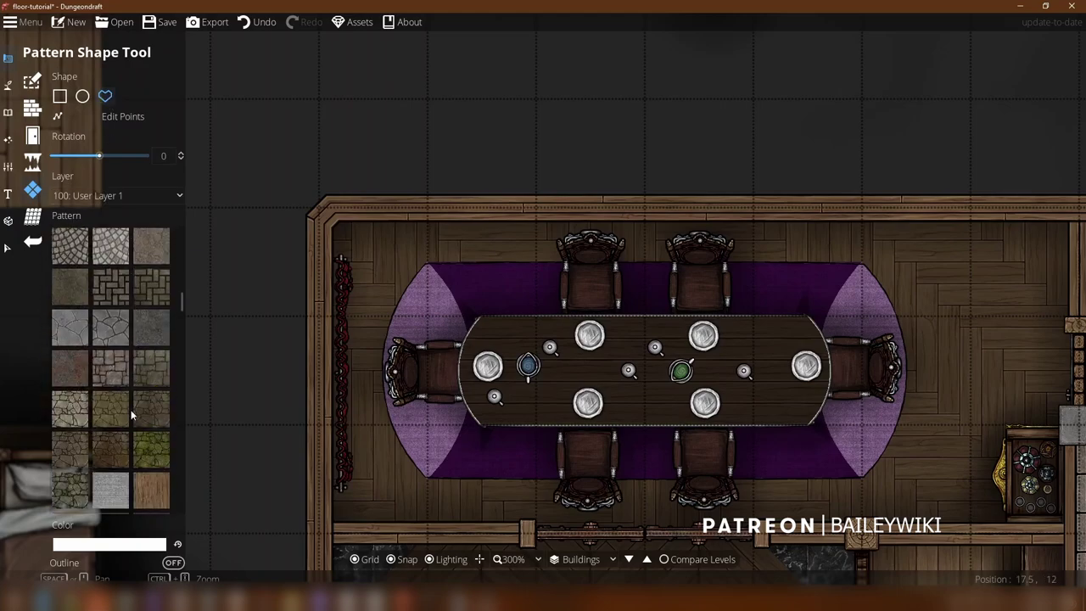
pyautogui.click(115, 356)
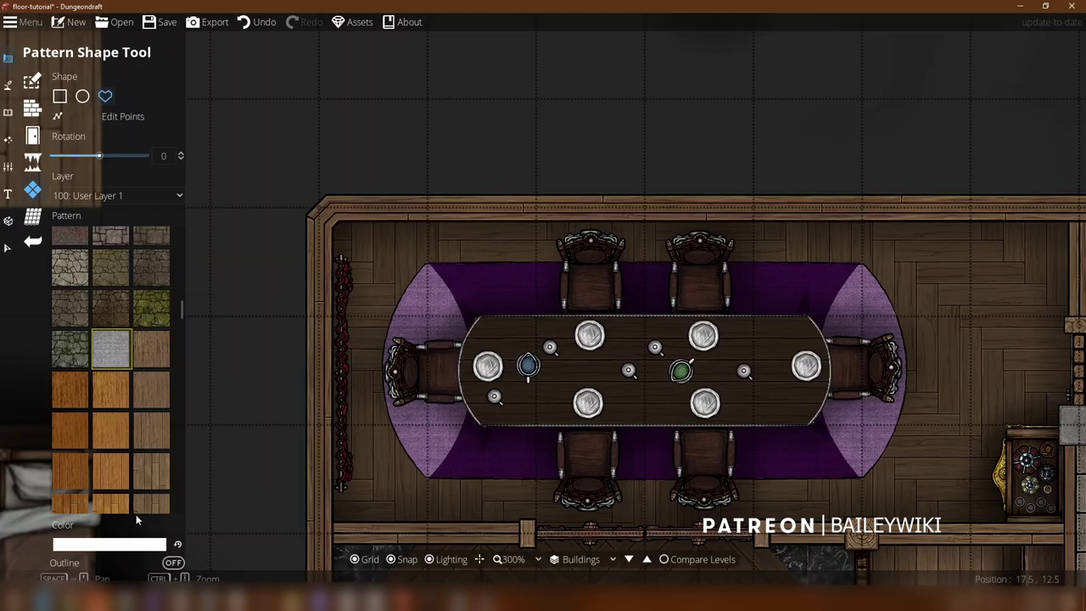
pyautogui.click(144, 544)
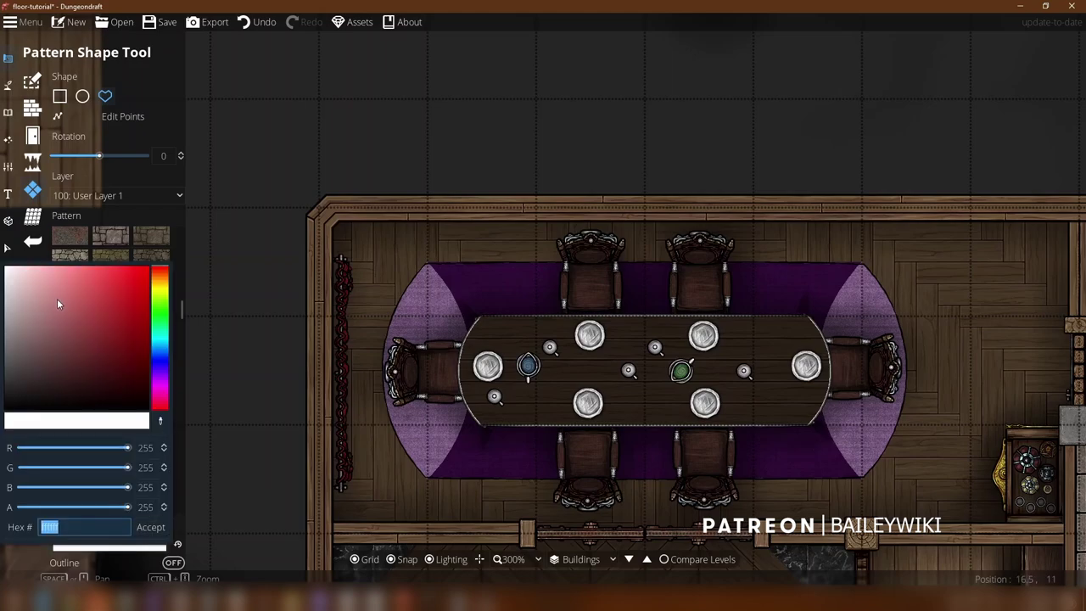
pyautogui.click(119, 327)
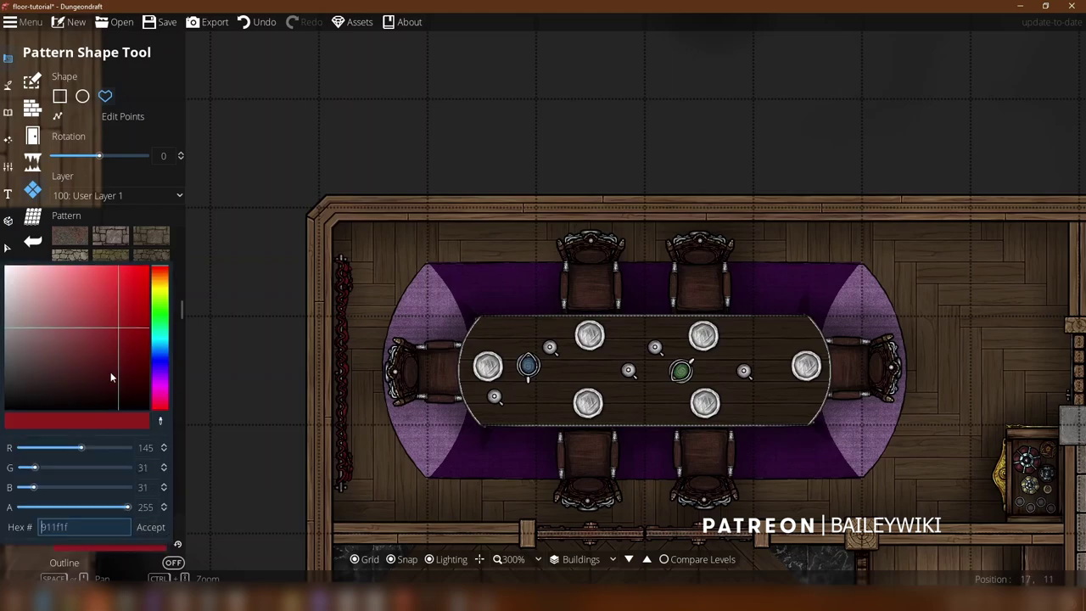
pyautogui.click(158, 527)
# Step: Draw a freeform red rug with rounded ends, 3 squares long and 1 square high, above the dining room
pyautogui.moveTo(416, 271); pyautogui.dragTo(393, 344)
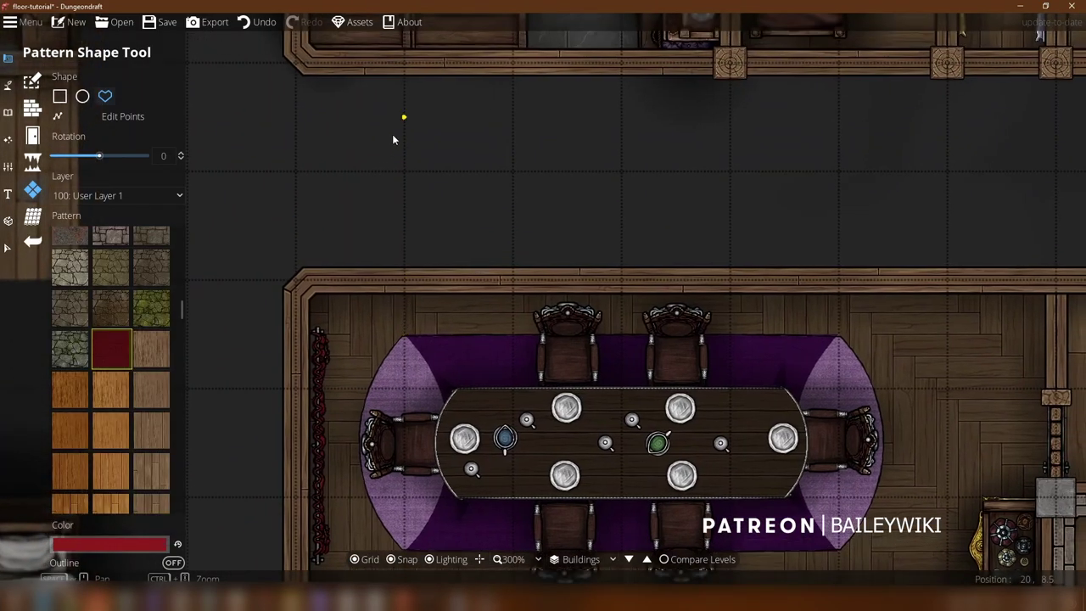
pyautogui.click(404, 124)
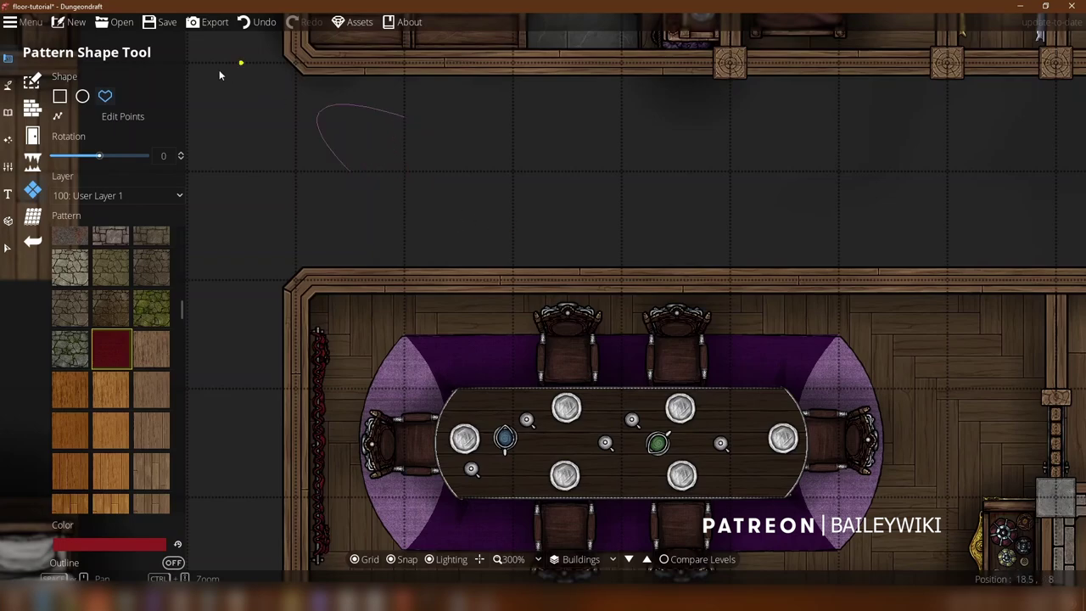
pyautogui.moveTo(430, 242); pyautogui.dragTo(339, 123)
pyautogui.moveTo(413, 234); pyautogui.dragTo(343, 231)
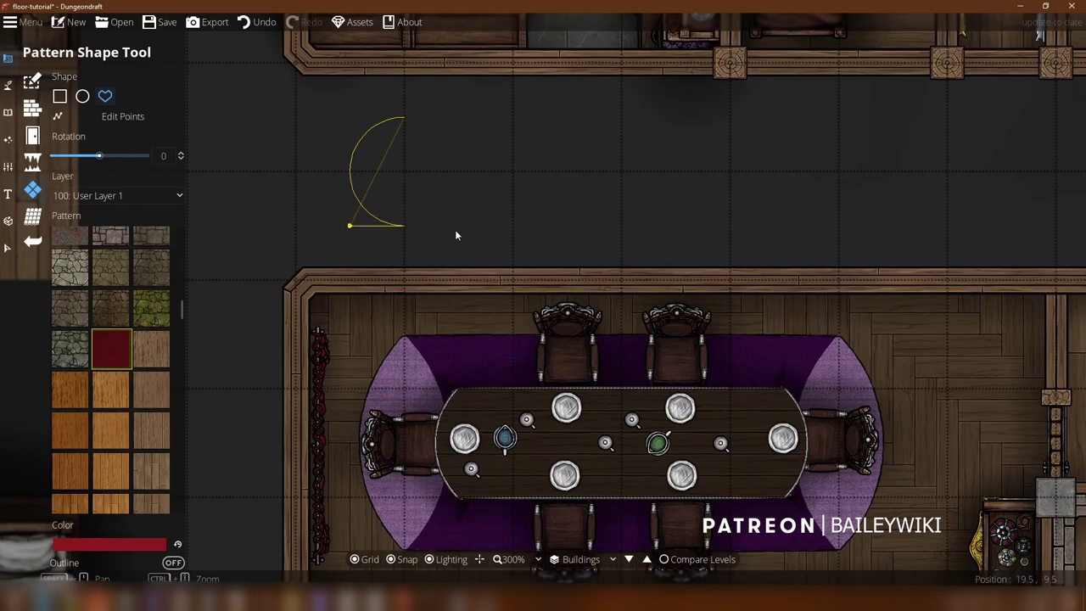
pyautogui.click(622, 226)
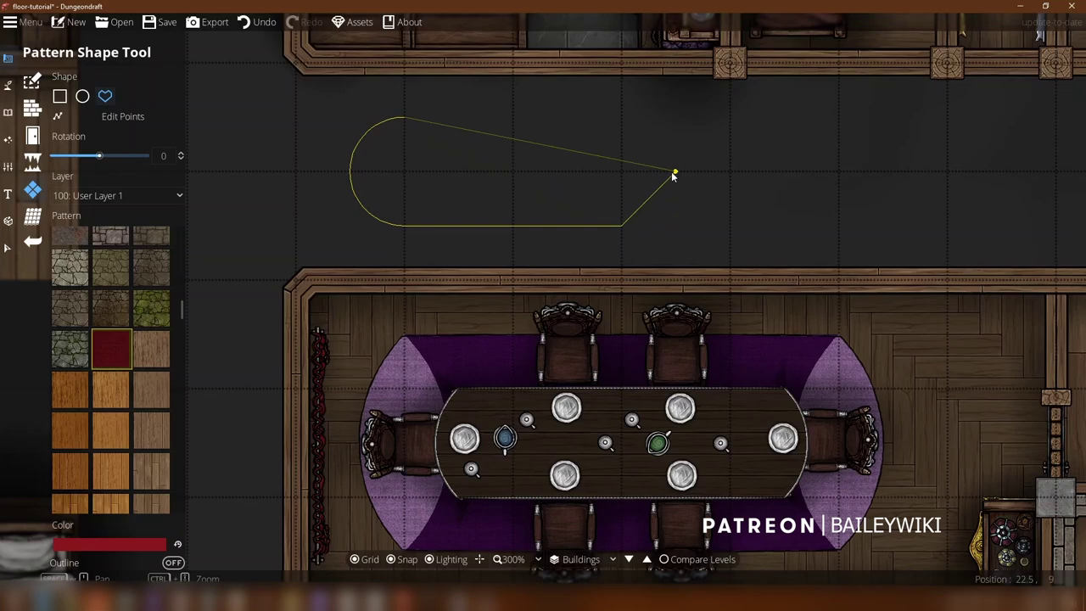
pyautogui.moveTo(674, 174); pyautogui.dragTo(678, 223)
pyautogui.click(621, 117)
pyautogui.moveTo(675, 115); pyautogui.dragTo(681, 116)
pyautogui.click(417, 118)
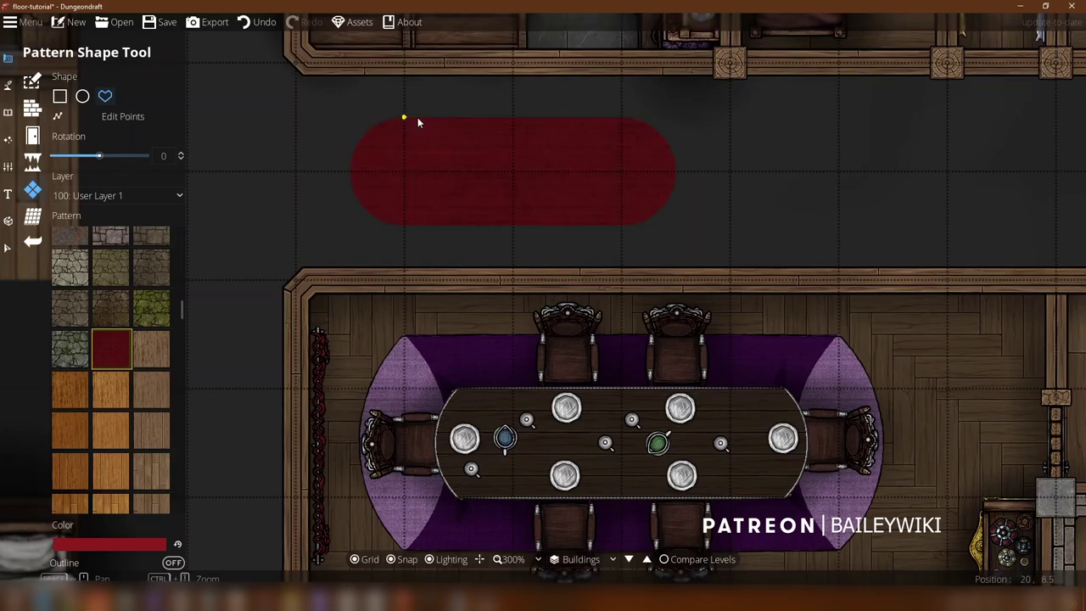
# Step: Rotate the red rug's pattern so that its weave runs diagonally
pyautogui.scroll(5, 458, 134)
pyautogui.scroll(-6, 458, 139)
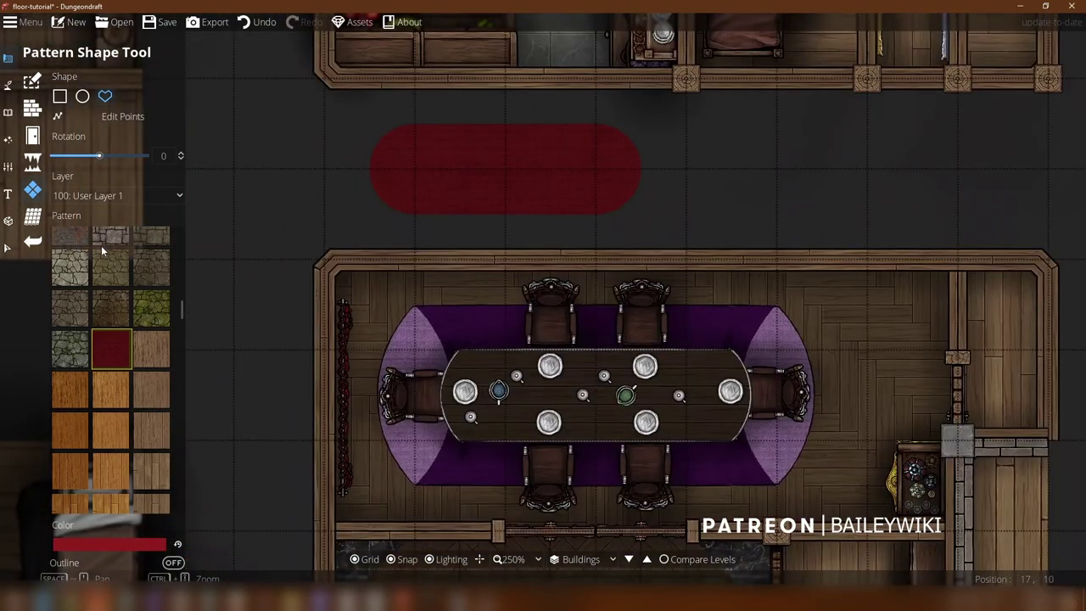
pyautogui.click(7, 248)
pyautogui.click(417, 191)
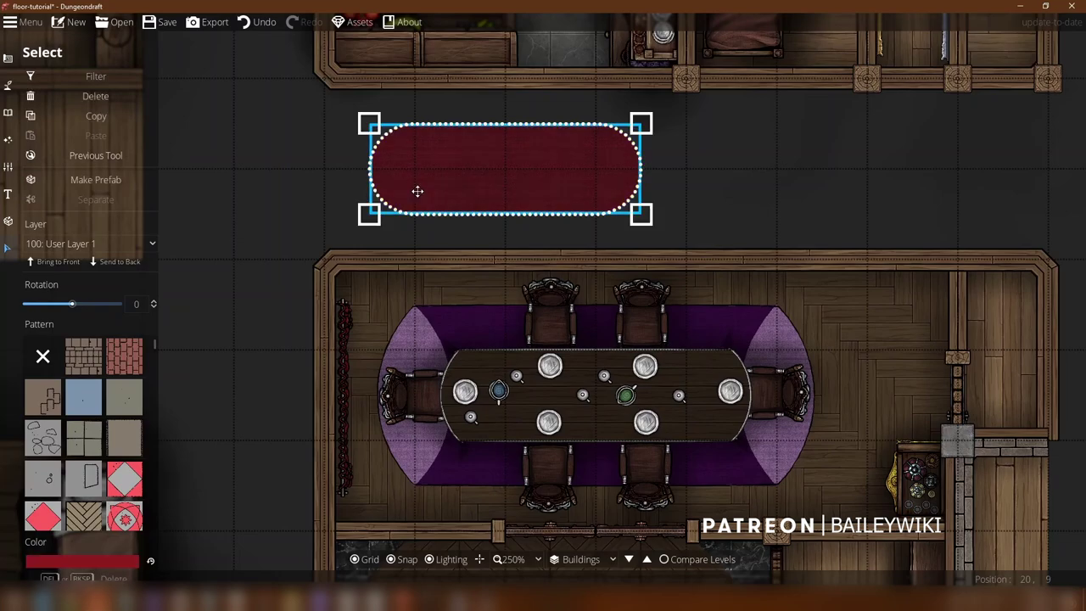
pyautogui.click(138, 302)
pyautogui.press('Return')
pyautogui.click(768, 163)
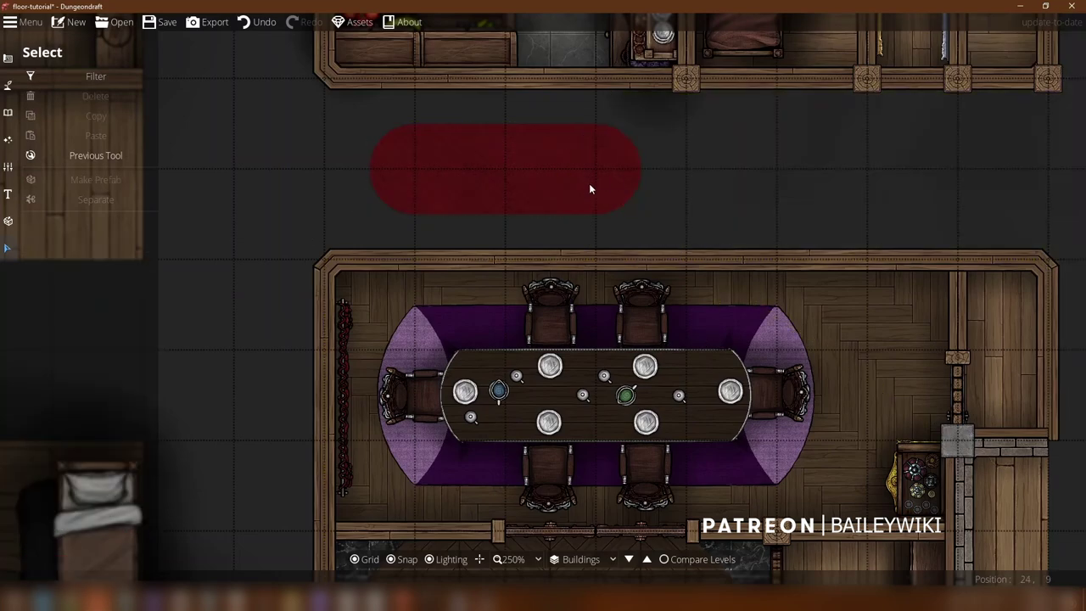
# Step: Examine the red rug's diagonal weave and the outlined edge of the purple dining room carpet
pyautogui.scroll(4, 577, 185)
pyautogui.scroll(-2, 879, 151)
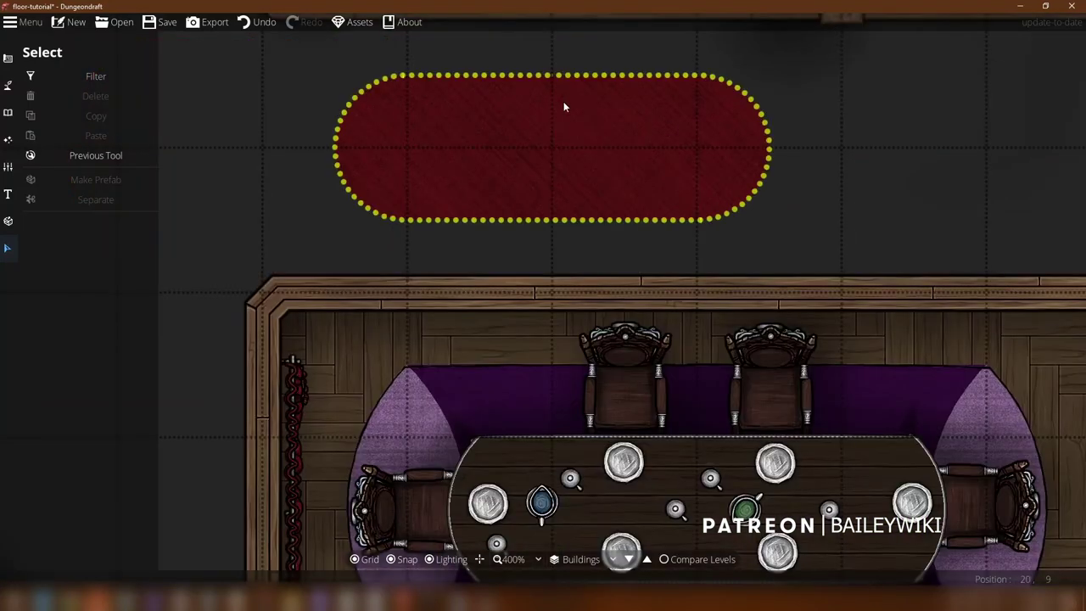
pyautogui.scroll(-2, 854, 217)
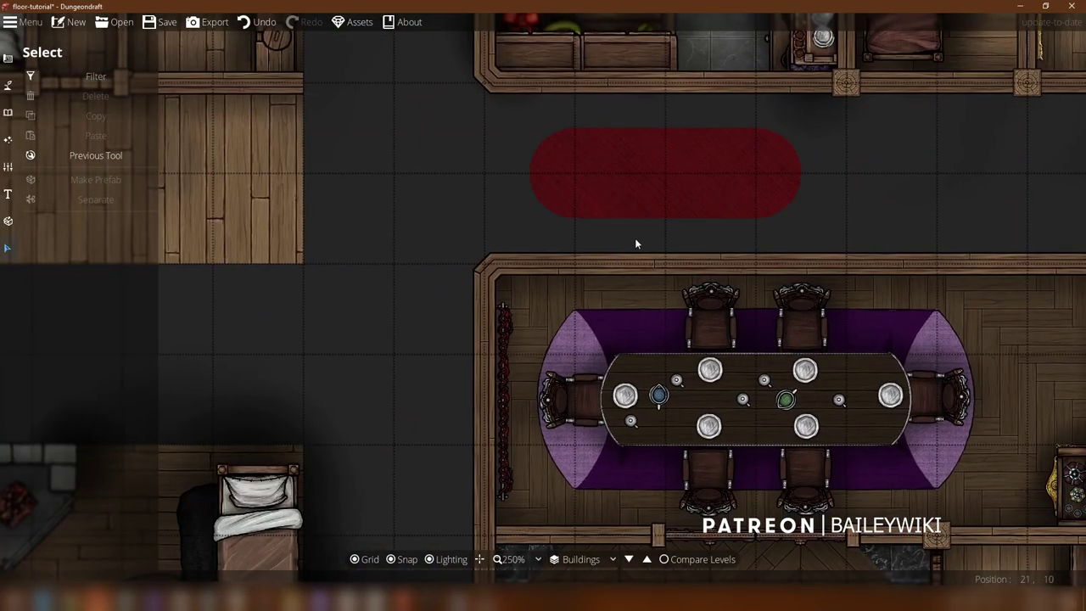
pyautogui.scroll(2, 606, 250)
pyautogui.moveTo(468, 138); pyautogui.dragTo(436, 99)
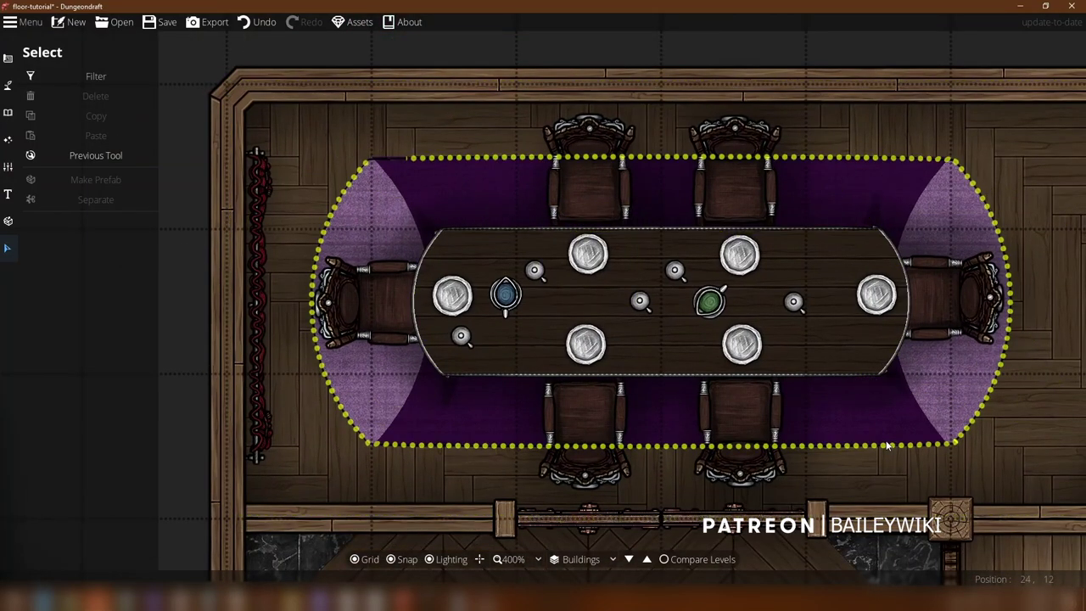
pyautogui.moveTo(896, 472); pyautogui.dragTo(833, 485)
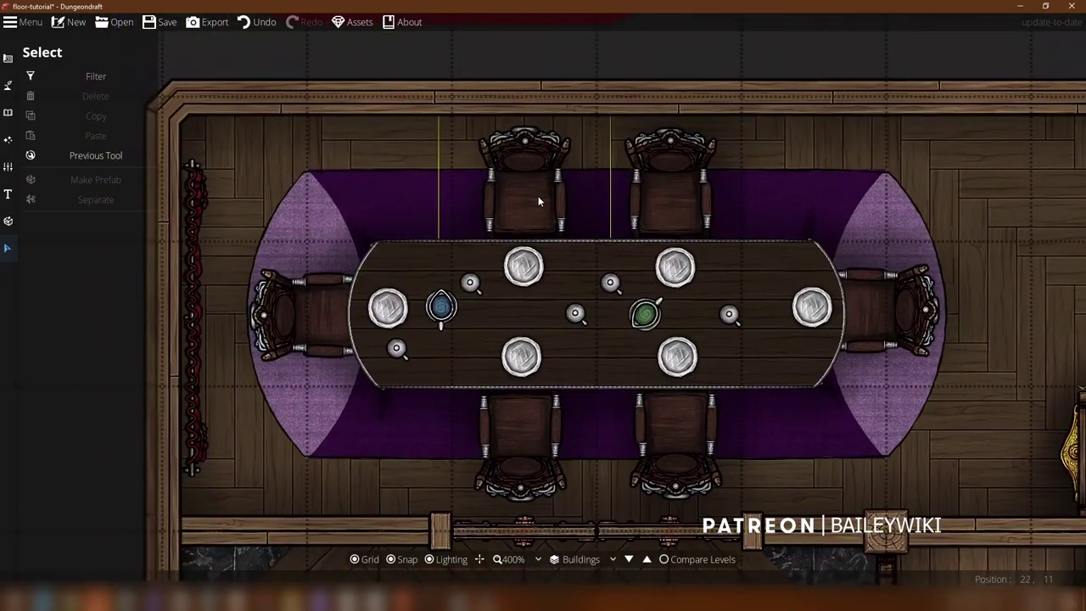
pyautogui.moveTo(538, 198); pyautogui.dragTo(591, 240)
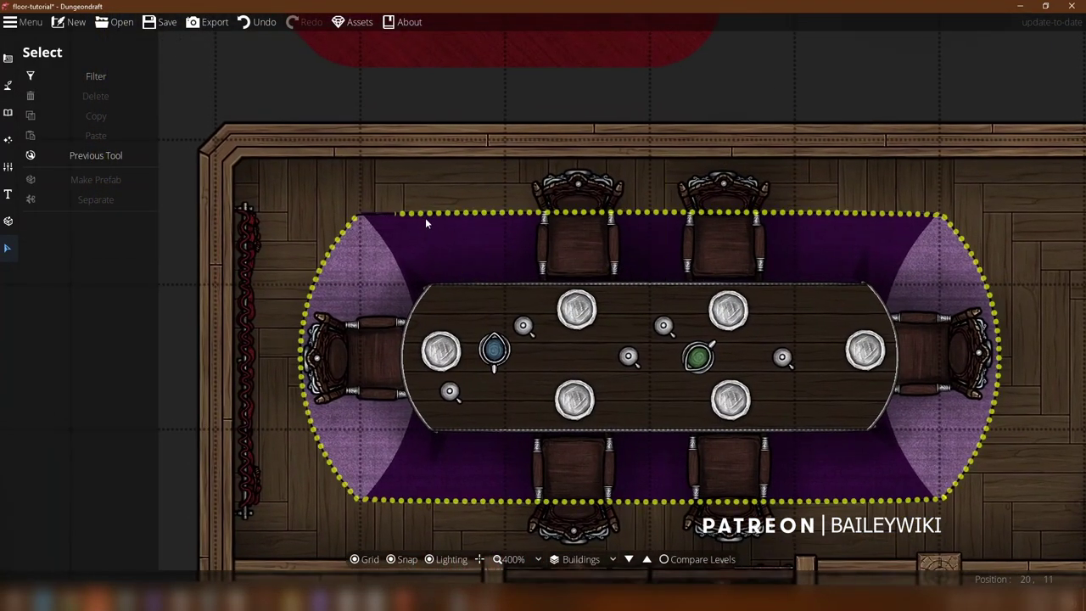
pyautogui.scroll(3, 423, 214)
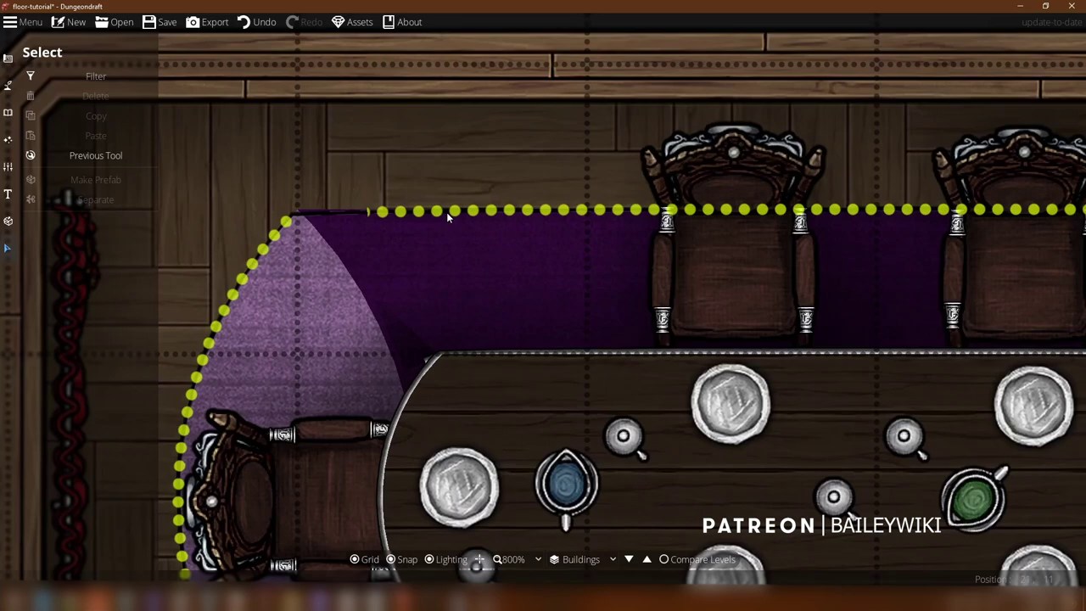
pyautogui.scroll(-1, 415, 435)
# Step: Set up the Path Tool on User Layer 1 with the Wibbly-Wobbly-Line path style for edging the red rug
pyautogui.moveTo(246, 115); pyautogui.dragTo(215, 304)
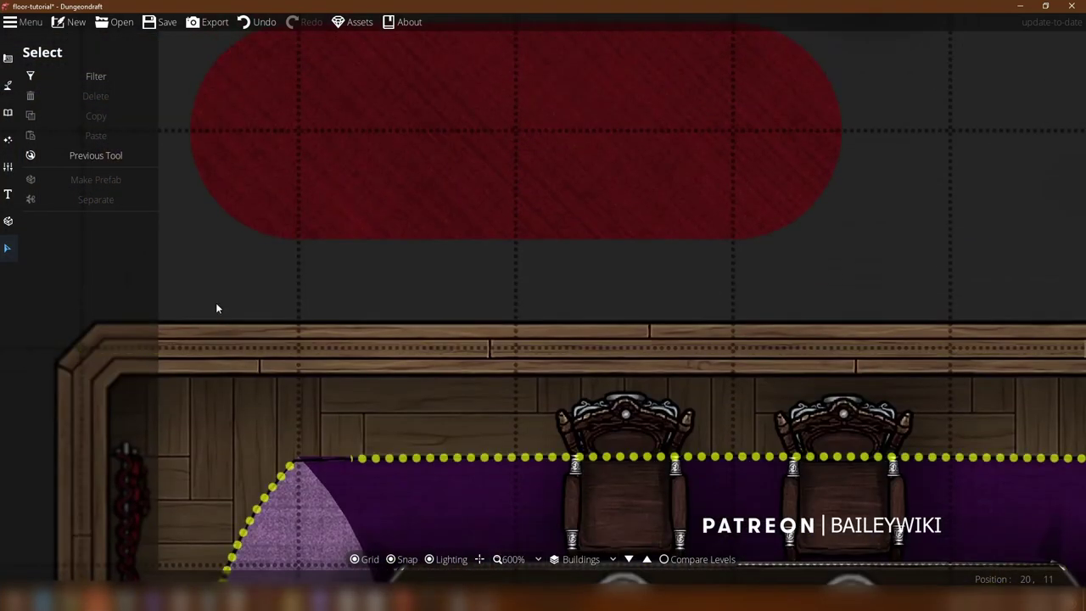
pyautogui.click(7, 84)
pyautogui.click(68, 81)
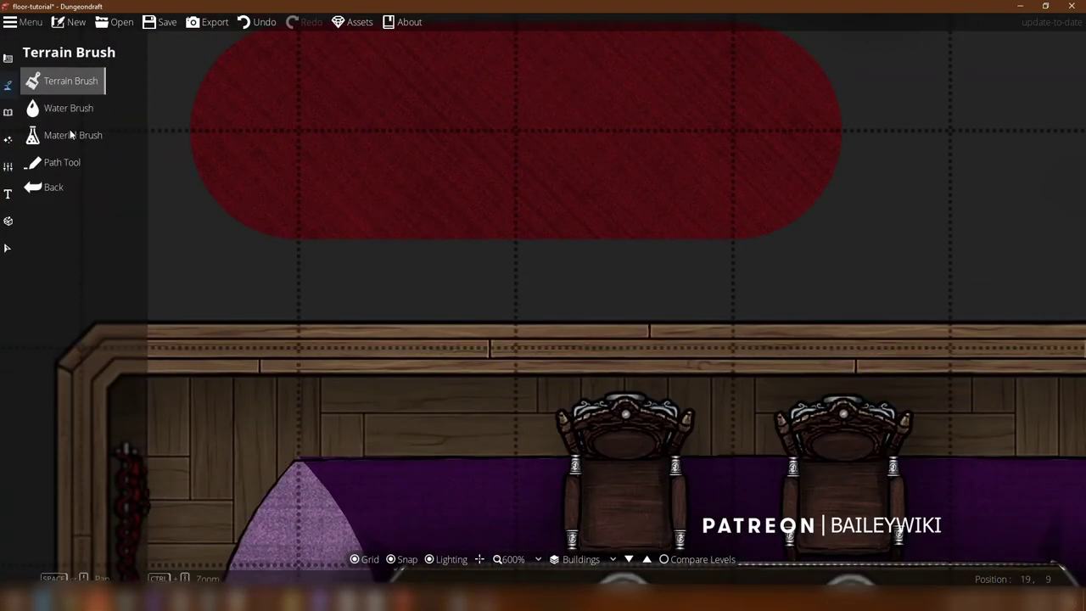
pyautogui.click(70, 160)
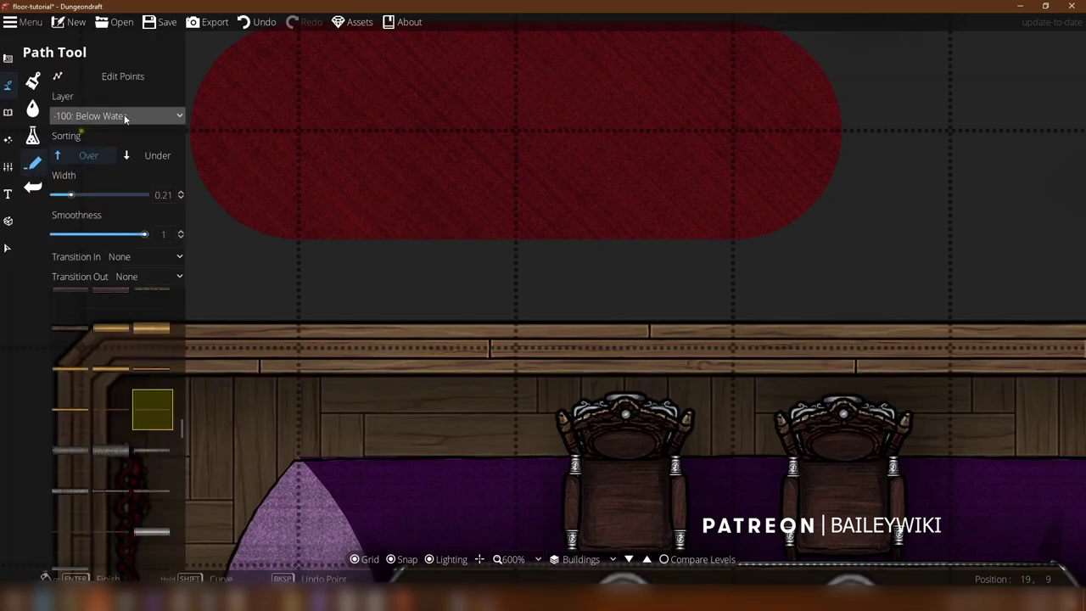
pyautogui.click(124, 118)
pyautogui.click(100, 232)
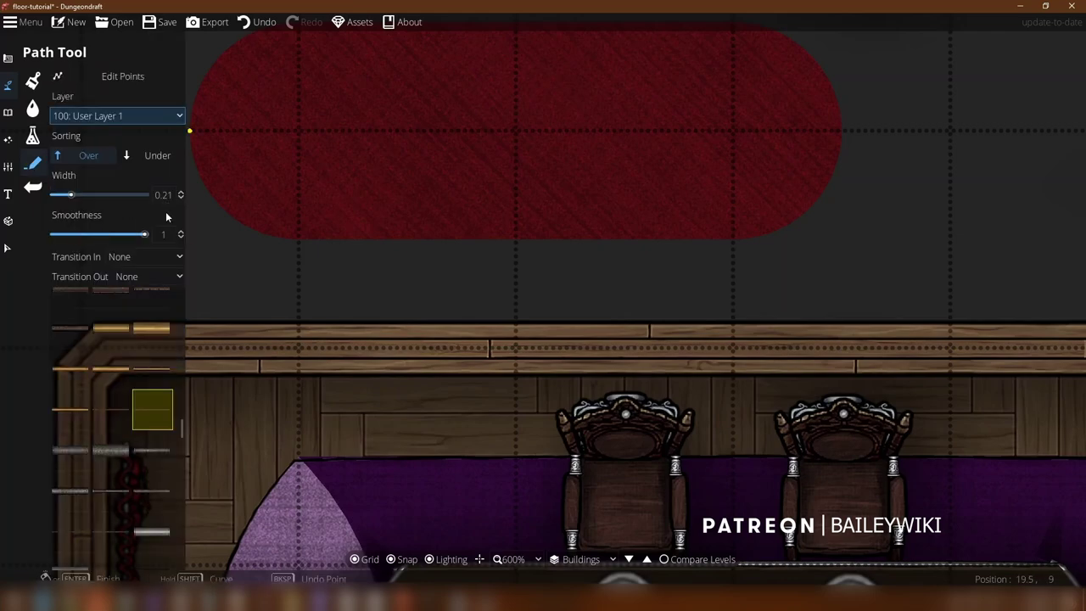
pyautogui.scroll(-5, 181, 428)
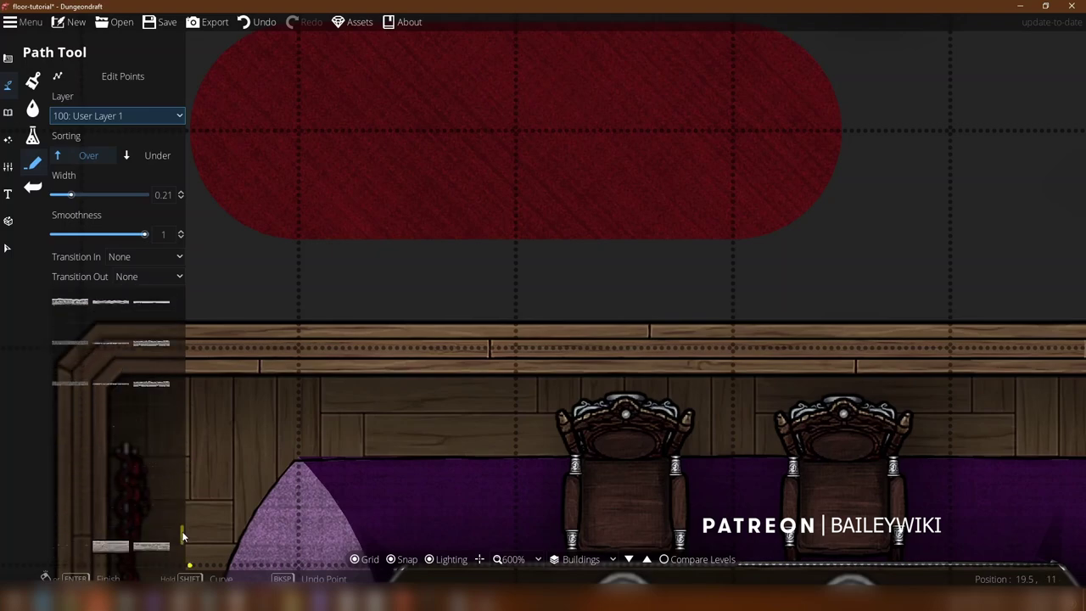
pyautogui.moveTo(179, 371)
pyautogui.mouseDown()
pyautogui.moveTo(181, 314)
pyautogui.moveTo(180, 371)
pyautogui.mouseUp()
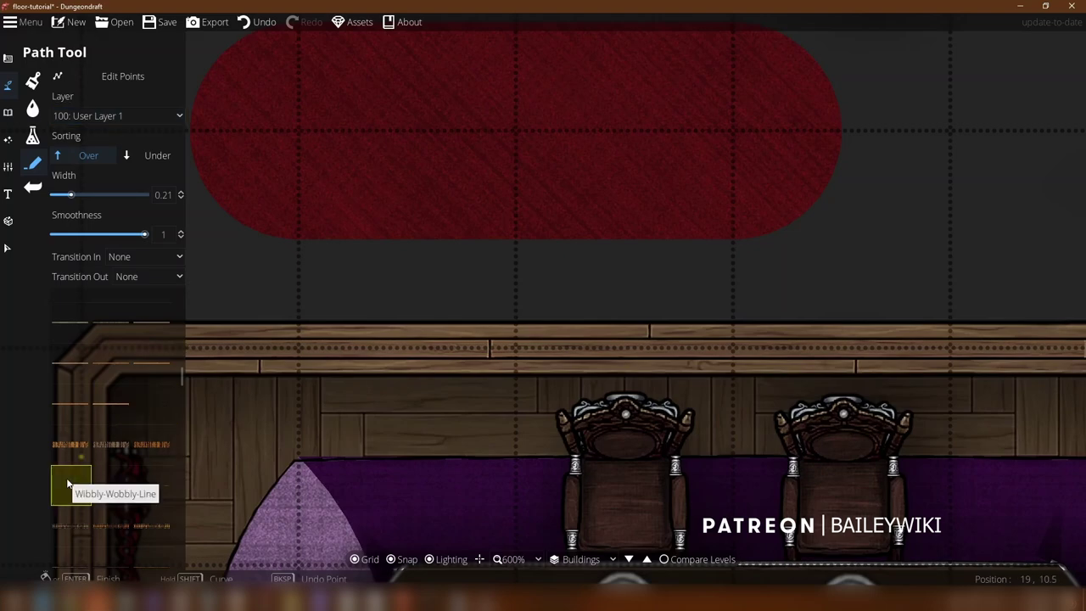
# Step: Try a 0.21-wide Wibbly-Wobbly-Line along part of the red rug's lower edge, and undo it
pyautogui.click(315, 247)
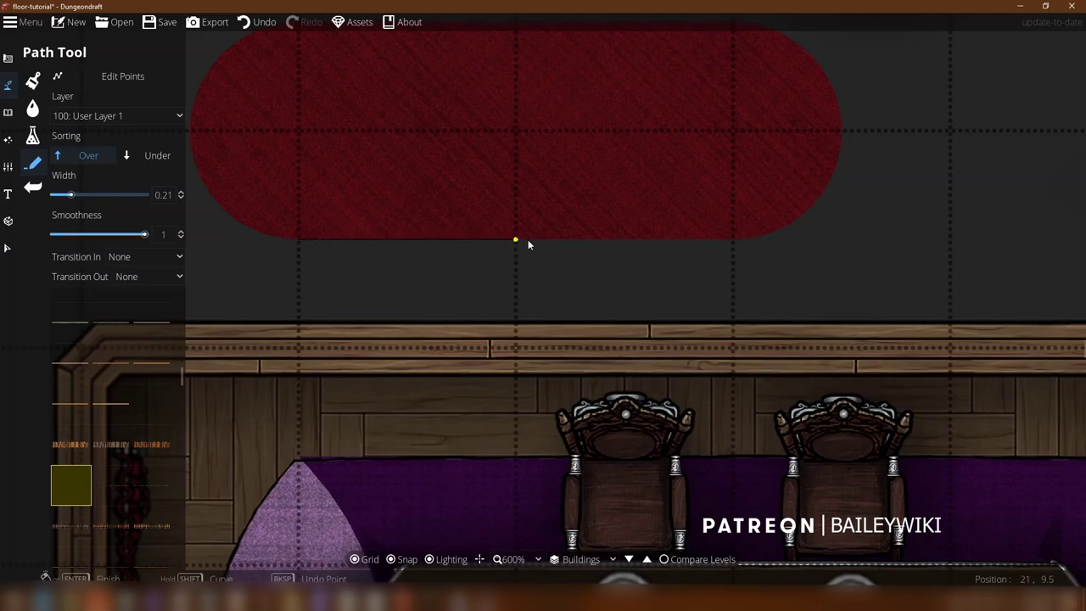
pyautogui.scroll(1, 541, 237)
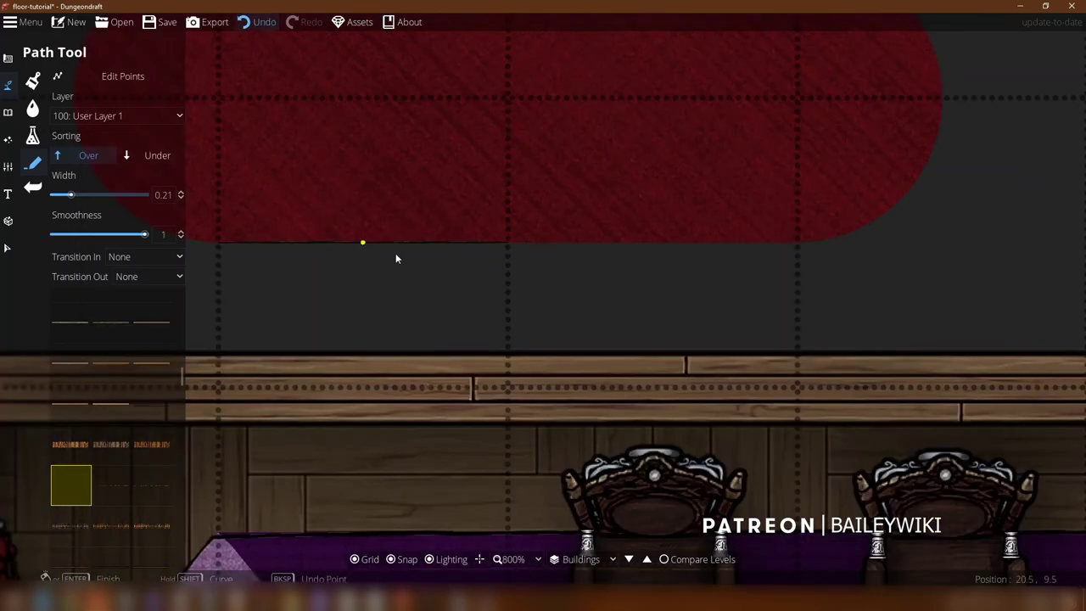
pyautogui.hotkey('ctrl', 'z')
# Step: Set the path width to 0.33 and trace the red rug's lower edge and right rounded end
pyautogui.moveTo(78, 191); pyautogui.dragTo(82, 195)
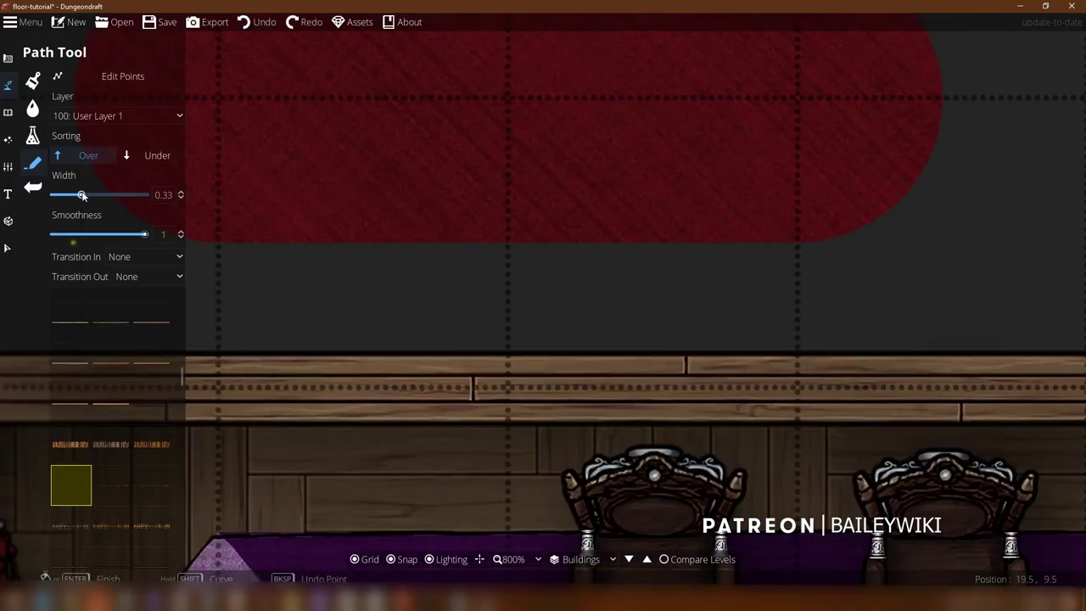
pyautogui.click(470, 248)
pyautogui.moveTo(757, 256); pyautogui.dragTo(486, 336)
pyautogui.click(492, 334)
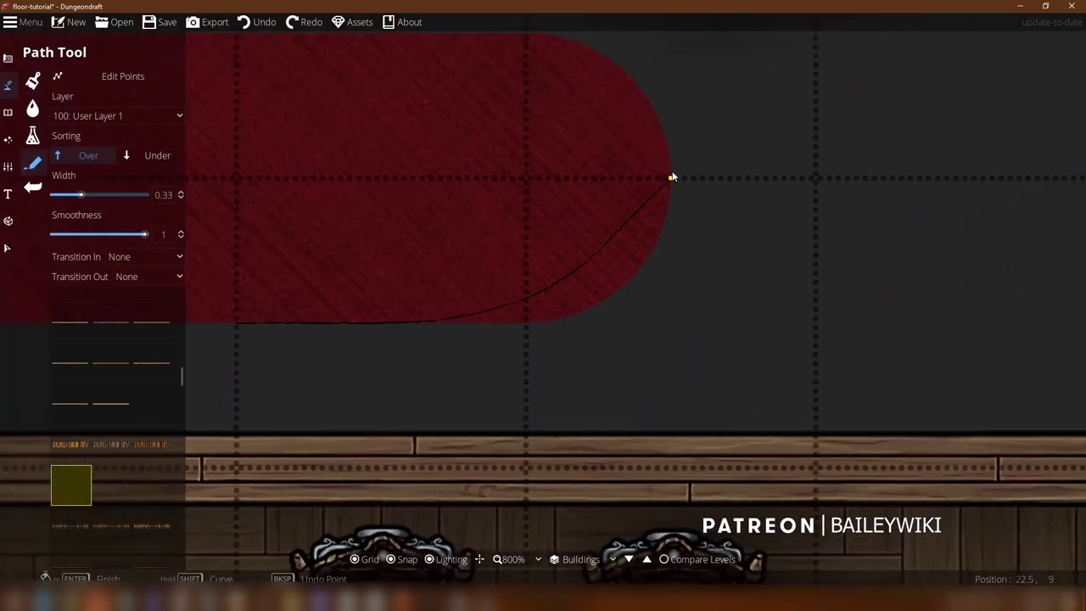
pyautogui.click(670, 179)
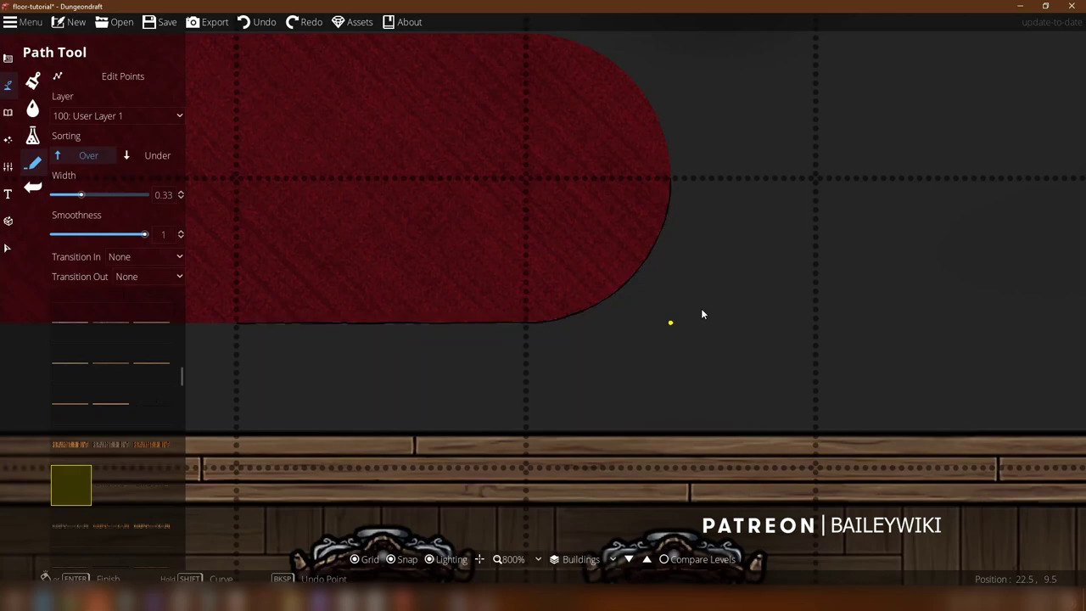
pyautogui.click(575, 129)
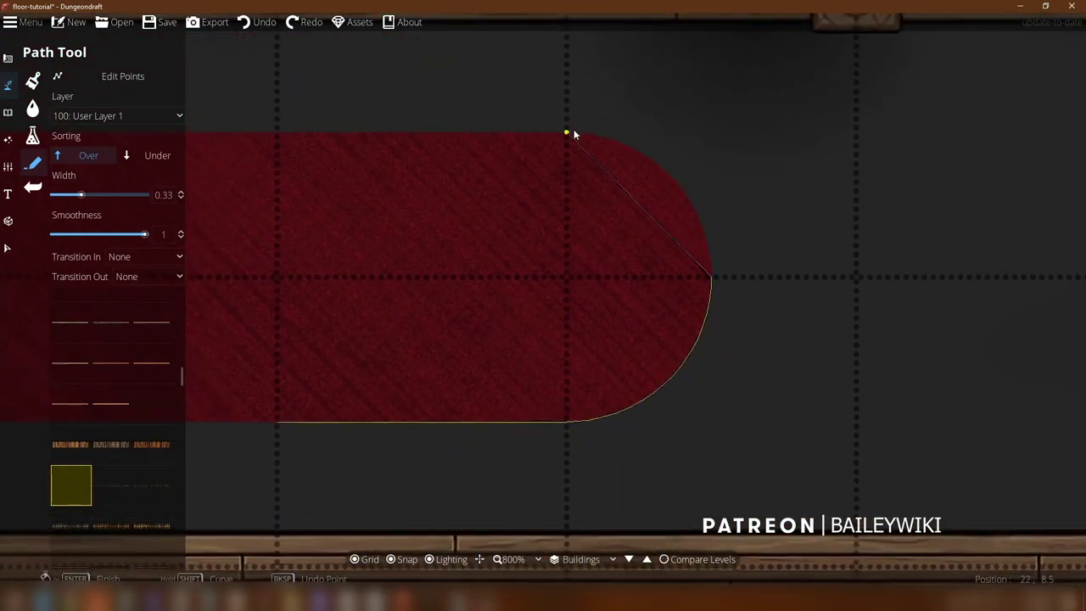
pyautogui.click(715, 148)
# Step: Continue the Wibbly-Wobbly-Line outline along the red rug's upper edge, left rounded end and remaining lower edge, and finish the path
pyautogui.moveTo(302, 134); pyautogui.dragTo(666, 133)
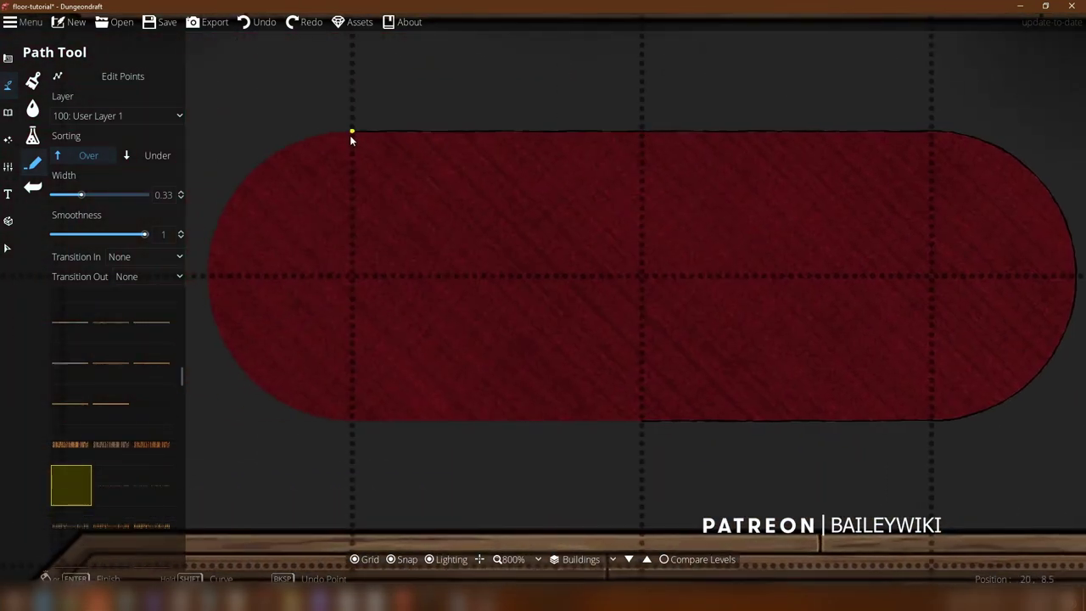
pyautogui.click(346, 134)
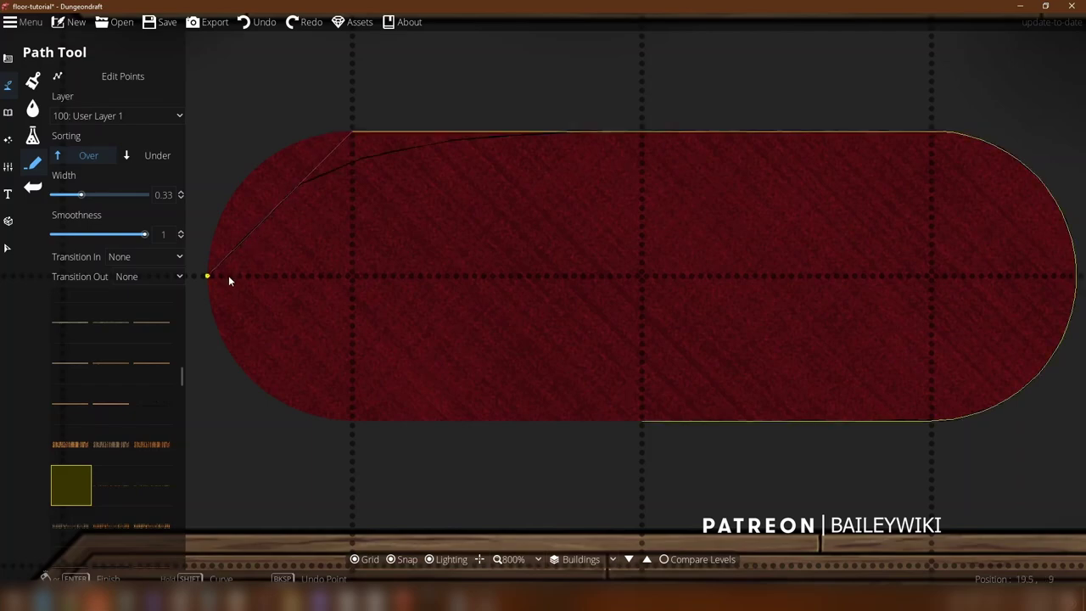
pyautogui.click(329, 417)
pyautogui.rightClick(256, 424)
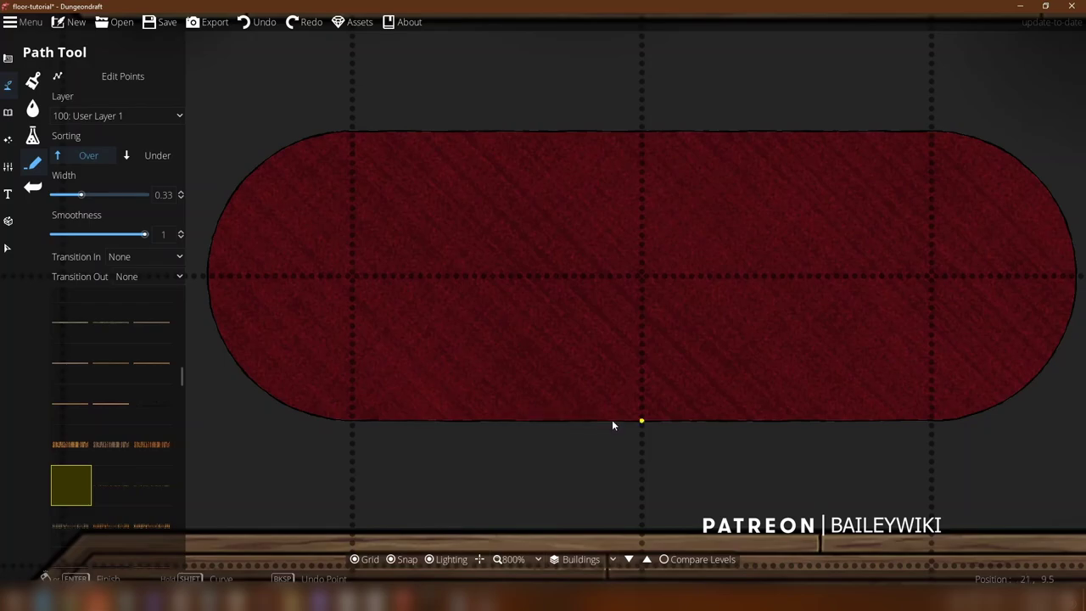
pyautogui.scroll(-1, 660, 416)
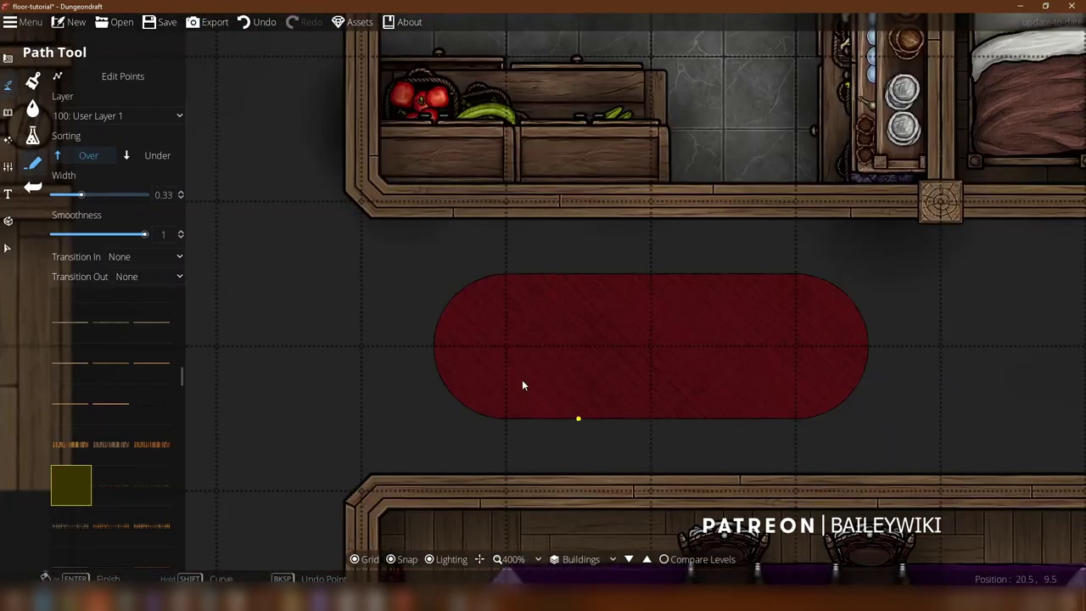
# Step: Examine the outlined red rug and the dark herringbone floor with gold lines and square insets in the armour display room
pyautogui.moveTo(521, 379); pyautogui.dragTo(419, 296)
pyautogui.scroll(2, 517, 238)
pyautogui.scroll(-3, 653, 399)
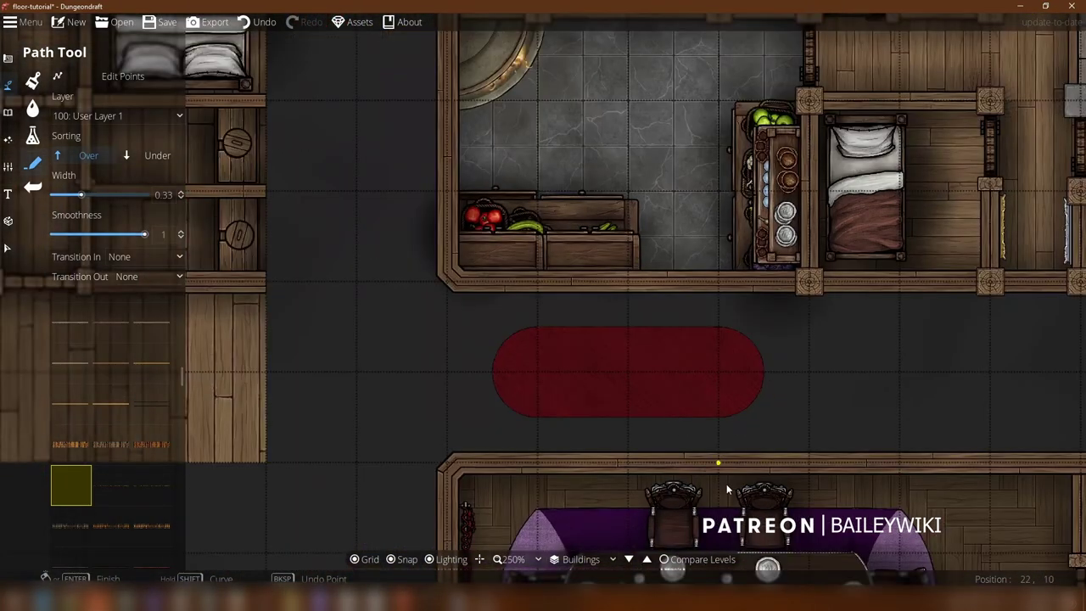
pyautogui.moveTo(727, 487); pyautogui.dragTo(583, 117)
pyautogui.scroll(-2, 715, 447)
pyautogui.moveTo(715, 447); pyautogui.dragTo(646, 277)
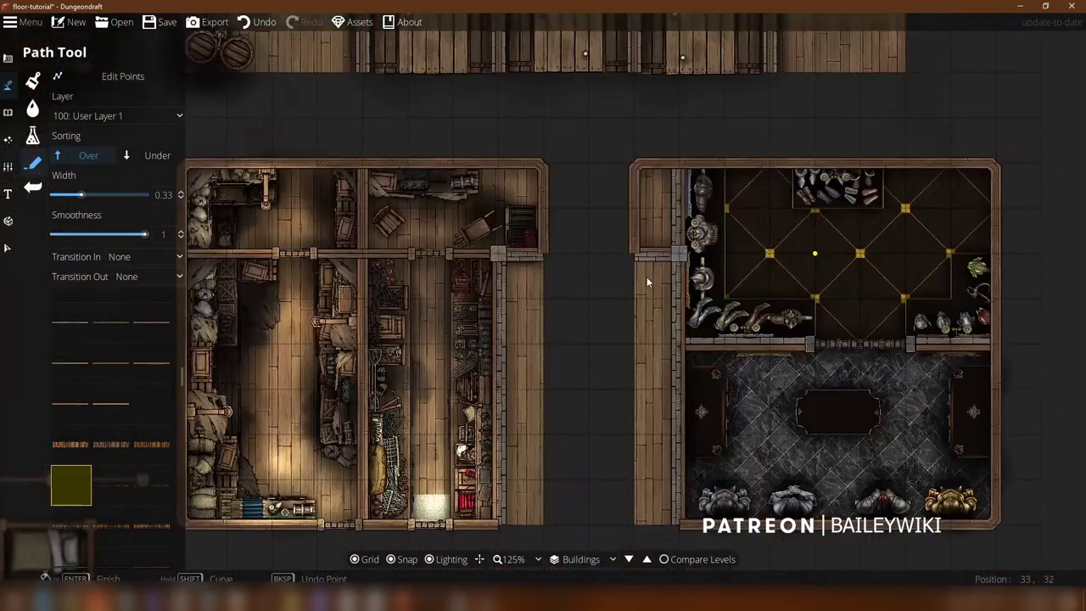
pyautogui.moveTo(802, 255); pyautogui.dragTo(623, 276)
pyautogui.scroll(2, 727, 277)
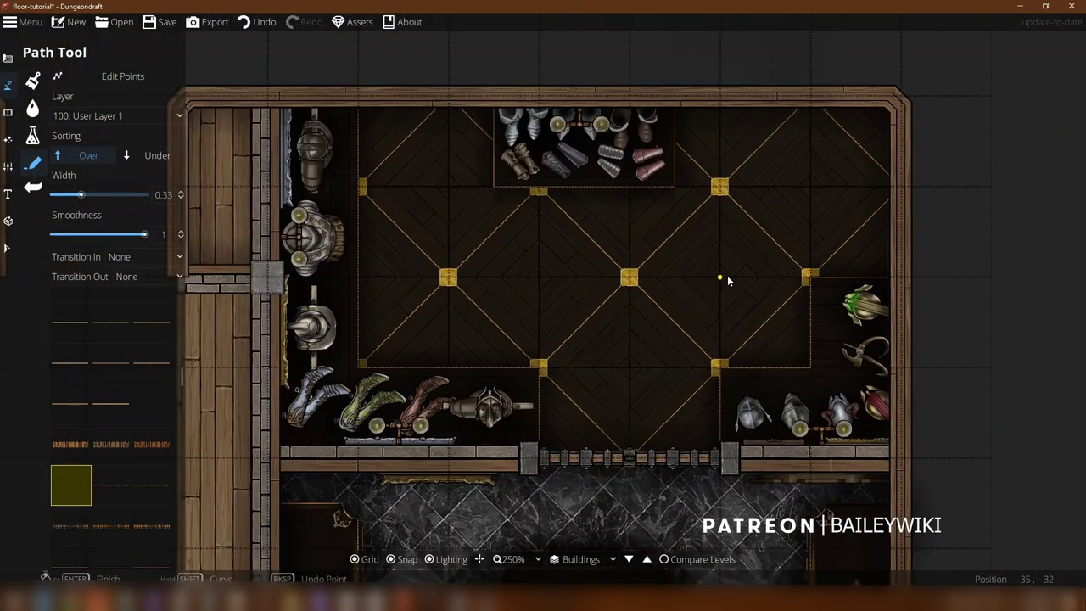
pyautogui.scroll(2, 727, 275)
# Step: Select the armour room's dark wood floor pattern on the Below Water layer and lighten its colour to 4c4c4c
pyautogui.click(5, 249)
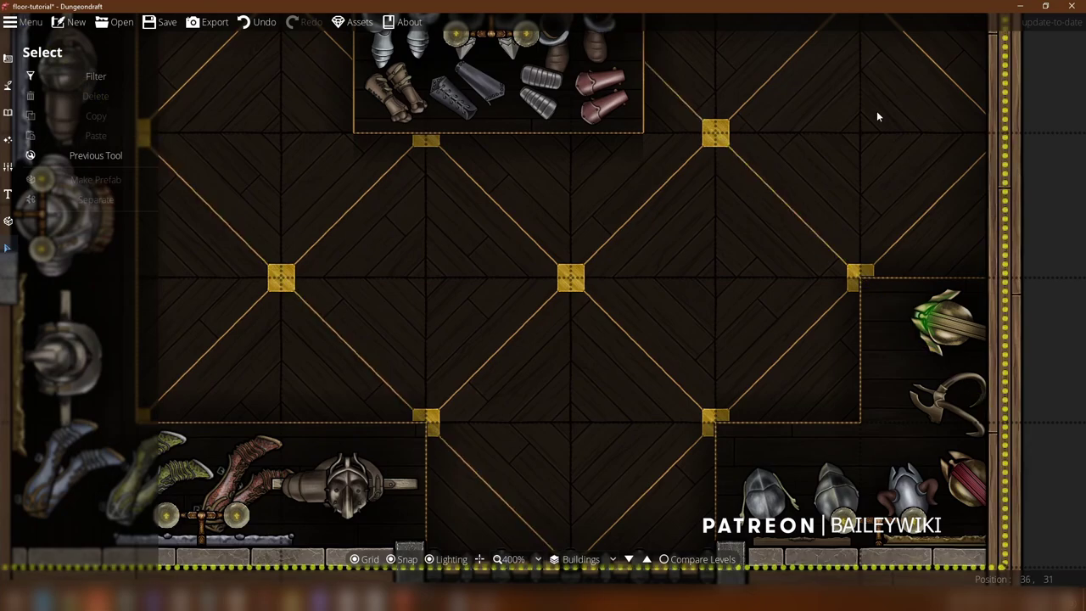
pyautogui.click(846, 130)
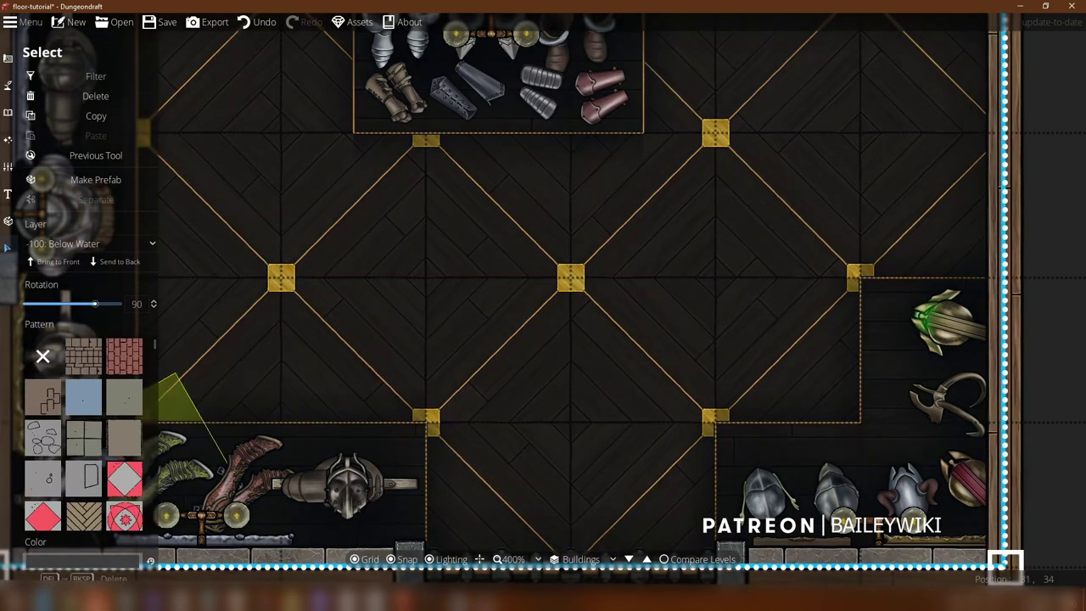
pyautogui.click(73, 564)
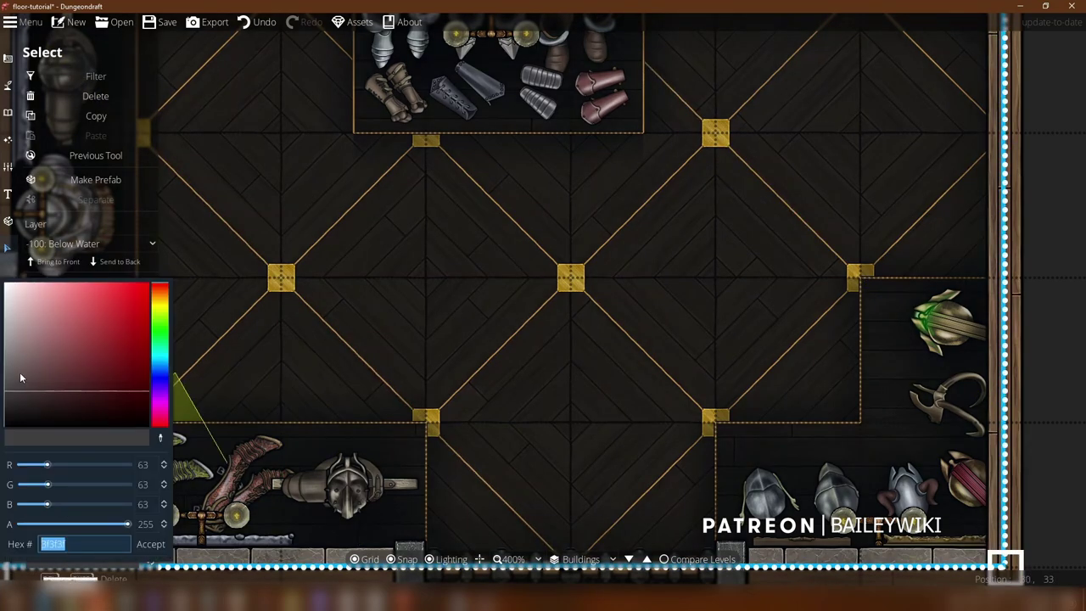
pyautogui.moveTo(21, 374); pyautogui.dragTo(0, 385)
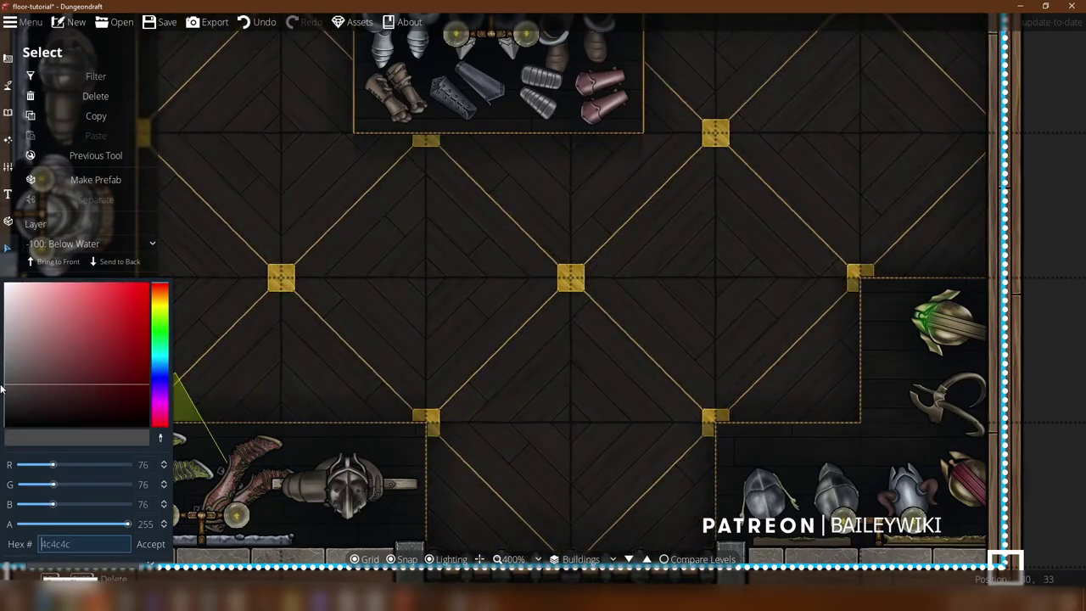
pyautogui.click(150, 543)
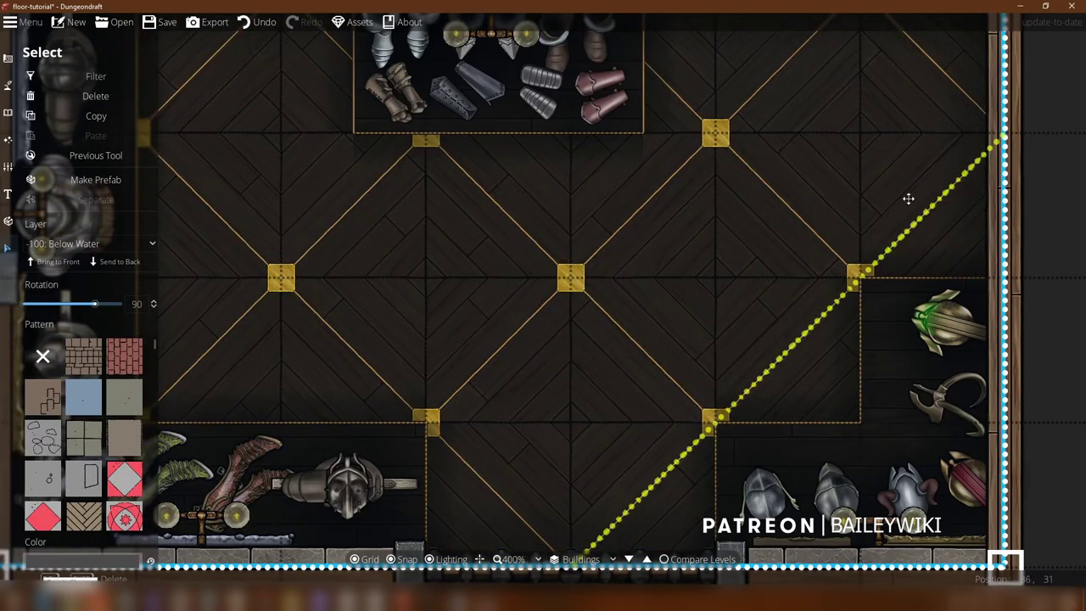
pyautogui.scroll(-2, 907, 197)
pyautogui.moveTo(912, 317); pyautogui.dragTo(818, 338)
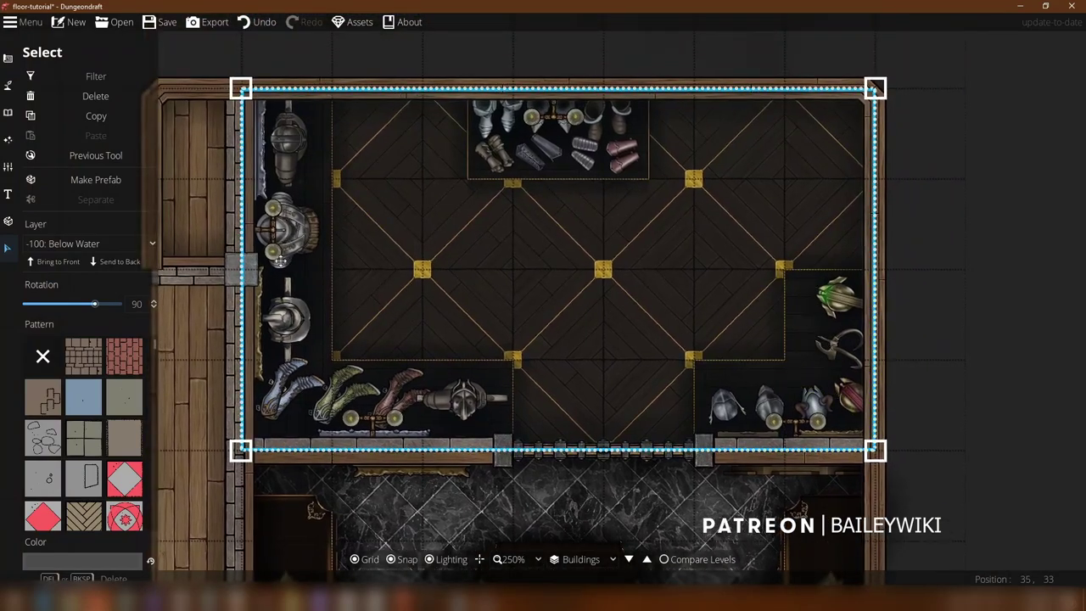
# Step: With the Object Tool, pick the notched-corner gold metal square from the library results for statue
pyautogui.scroll(2, 519, 259)
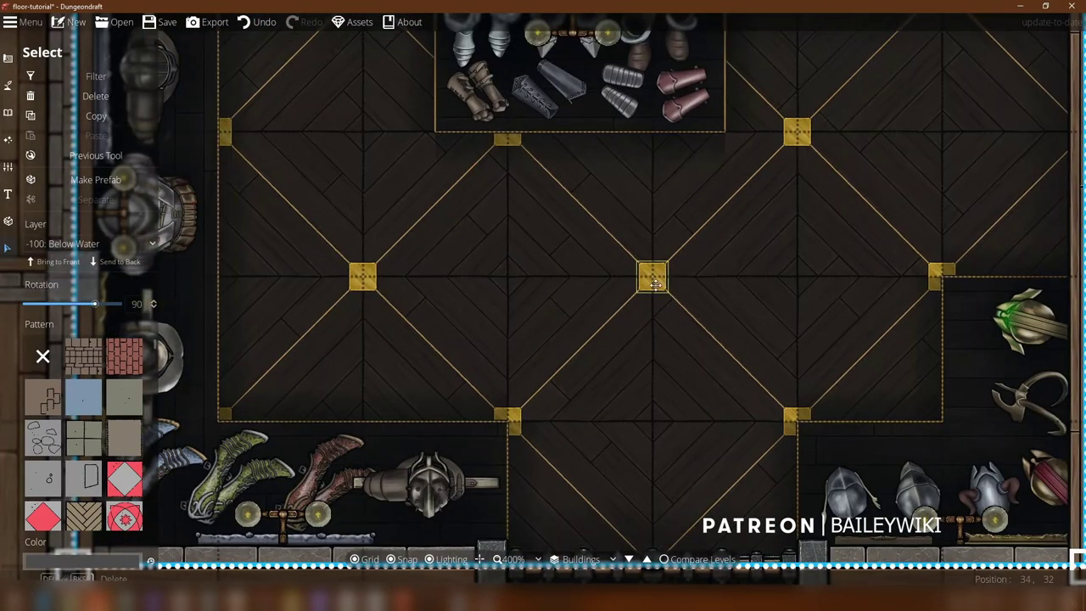
pyautogui.moveTo(976, 72); pyautogui.dragTo(738, 270)
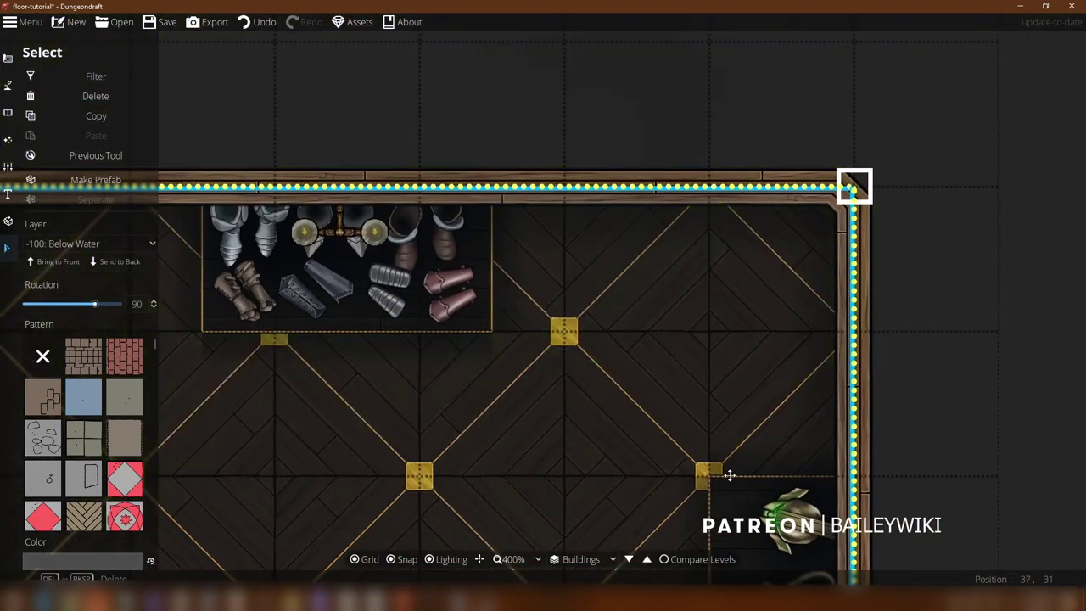
pyautogui.press('s')
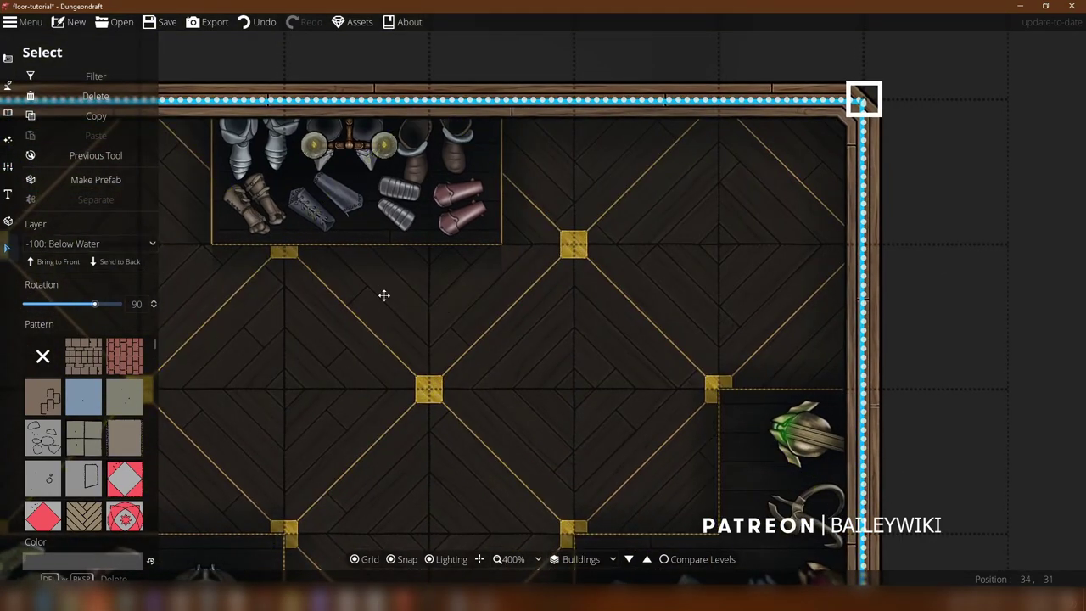
pyautogui.click(82, 81)
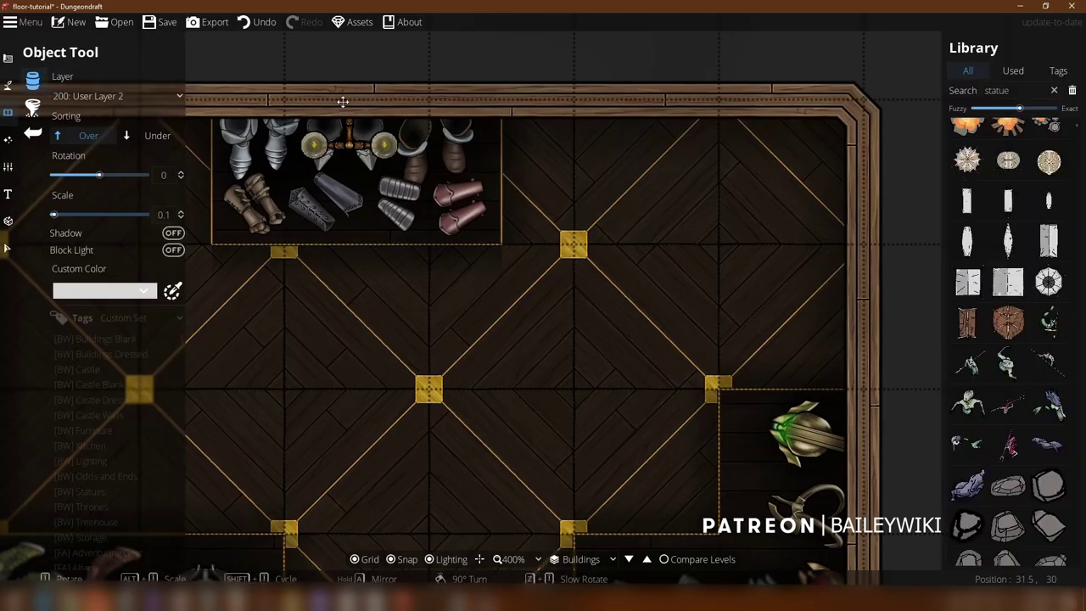
pyautogui.click(1027, 92)
pyautogui.press('Return')
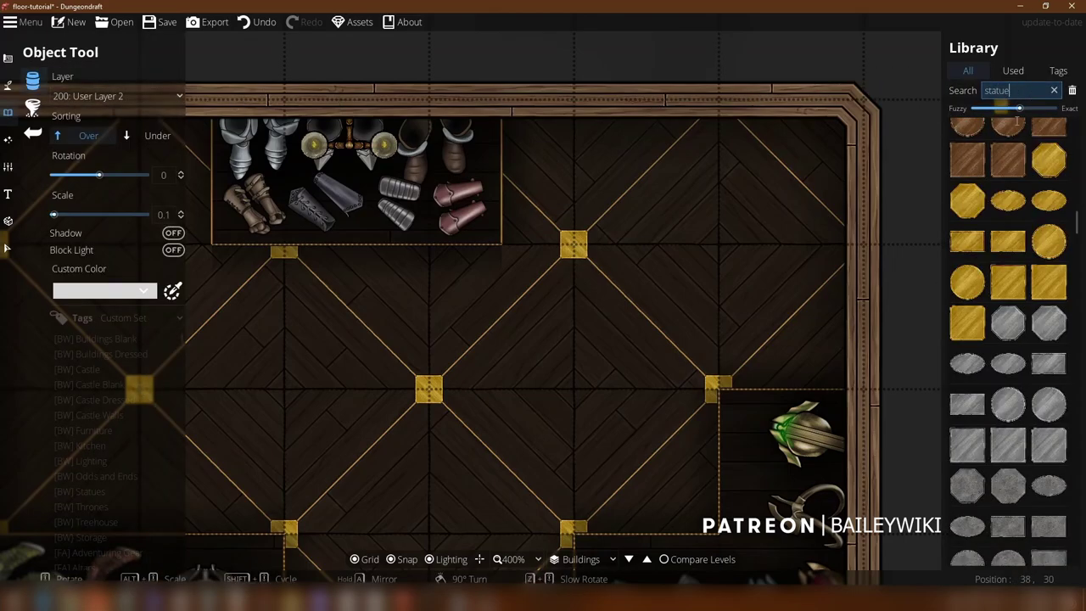
pyautogui.moveTo(1020, 284)
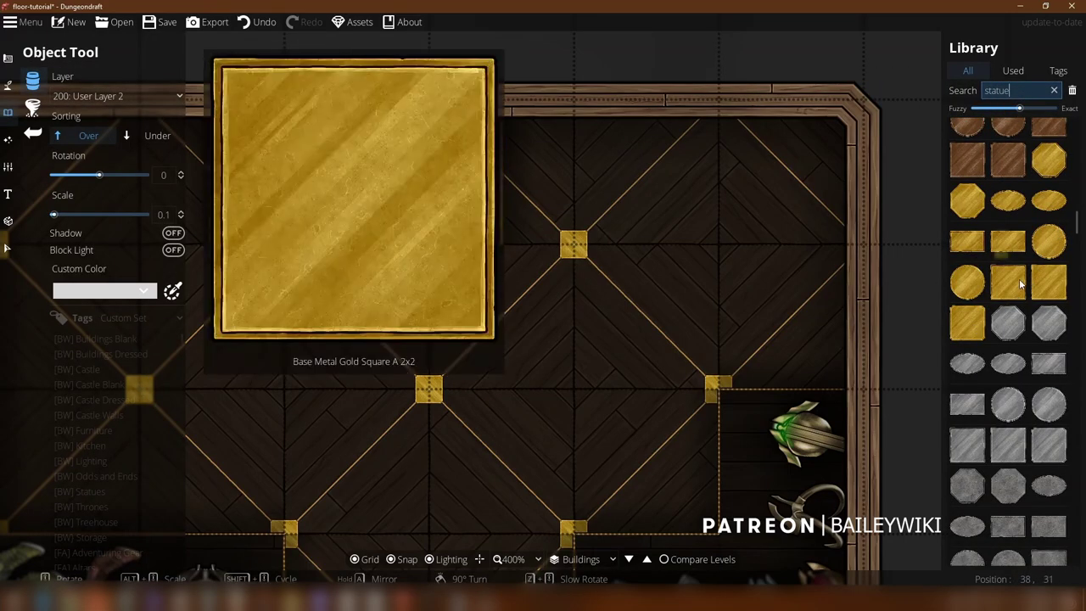
pyautogui.click(966, 322)
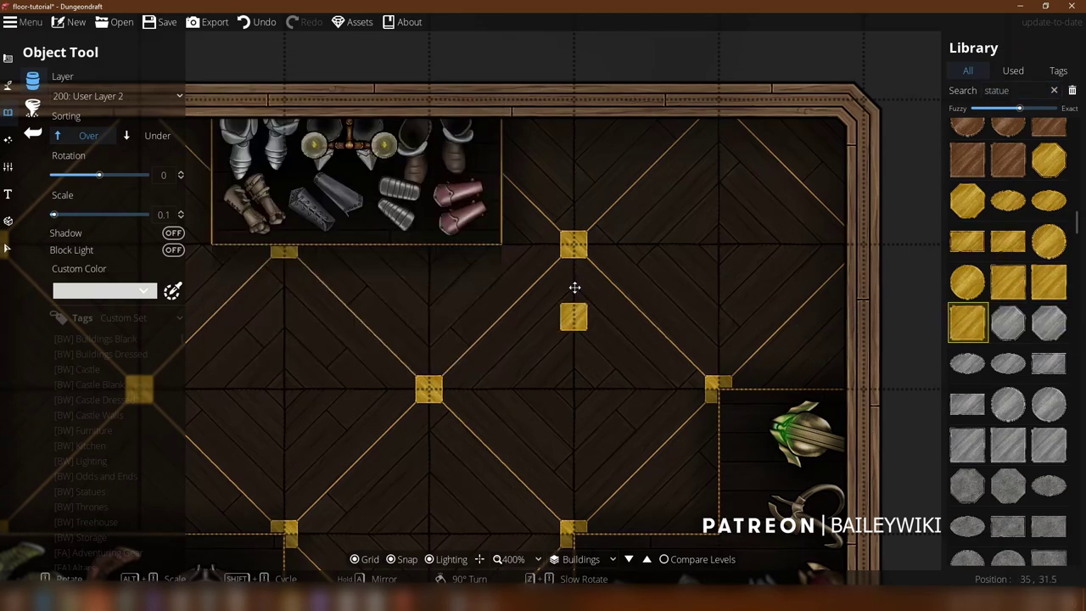
# Step: Preview the gold square on the herringbone floor at scale 0.5, and return its scale to 0.1
pyautogui.scroll(3, 572, 288)
pyautogui.scroll(4, 772, 205)
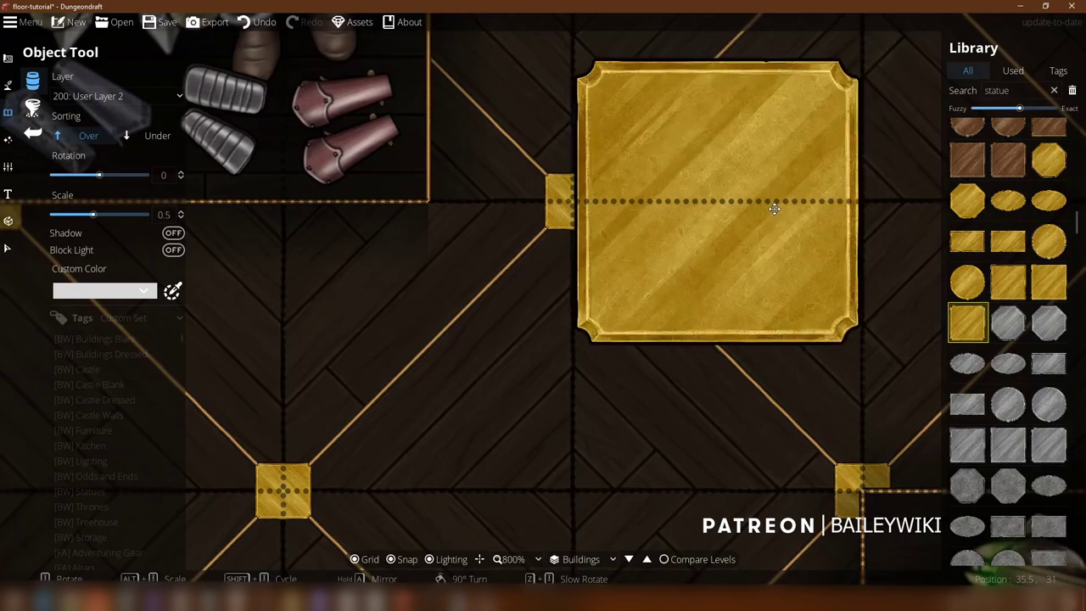
pyautogui.scroll(-4, 772, 207)
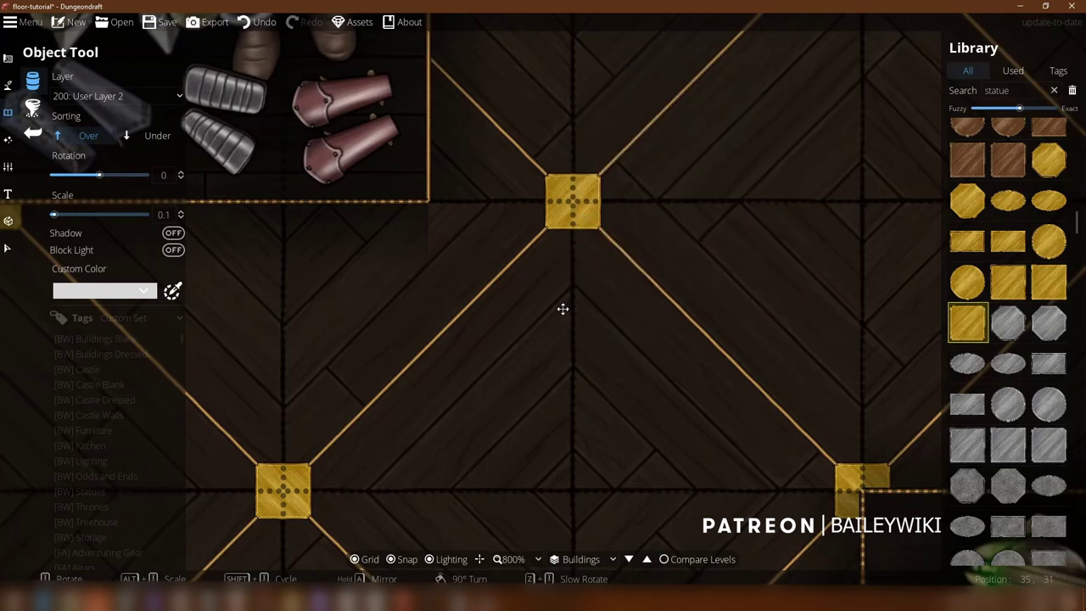
pyautogui.moveTo(614, 293); pyautogui.dragTo(736, 157)
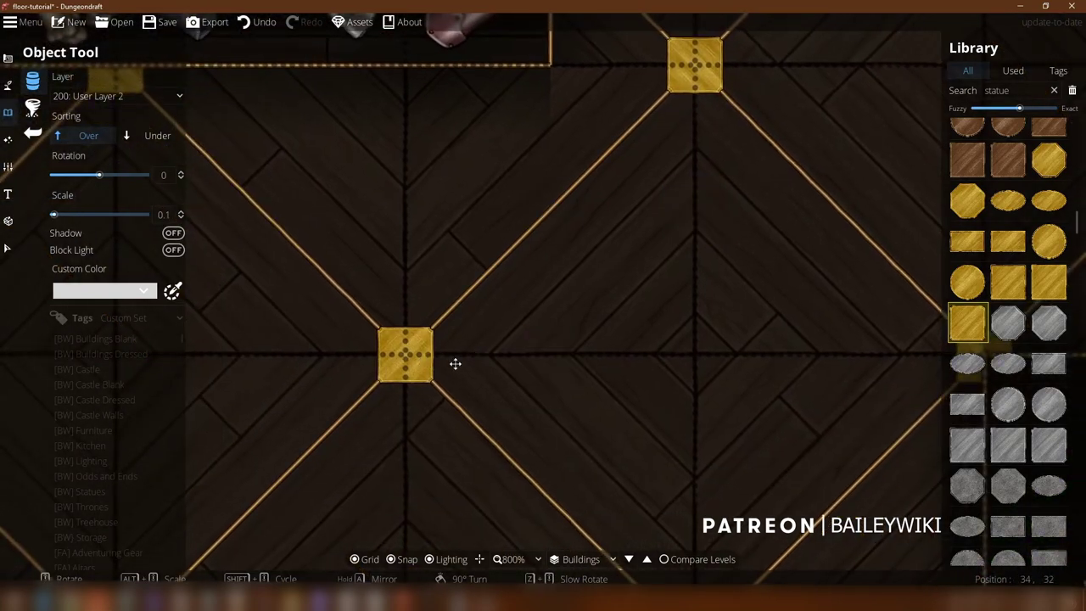
pyautogui.scroll(-5, 456, 364)
pyautogui.moveTo(602, 356); pyautogui.dragTo(618, 232)
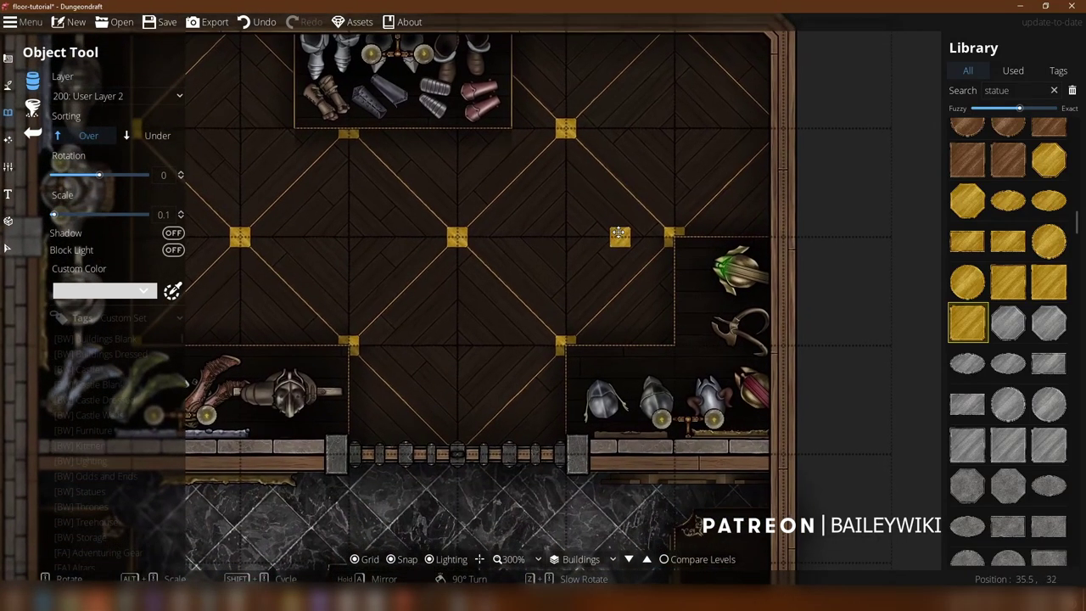
# Step: Select the gold square at the corner of the right-hand display platform to check its layer, and deselect it
pyautogui.click(8, 246)
pyautogui.scroll(3, 629, 191)
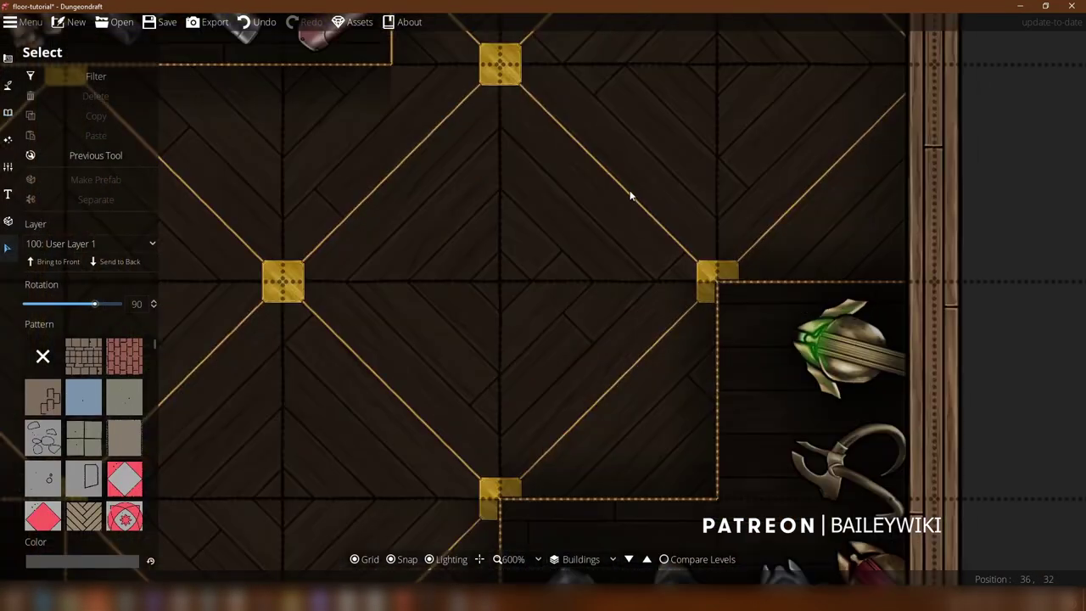
pyautogui.click(711, 273)
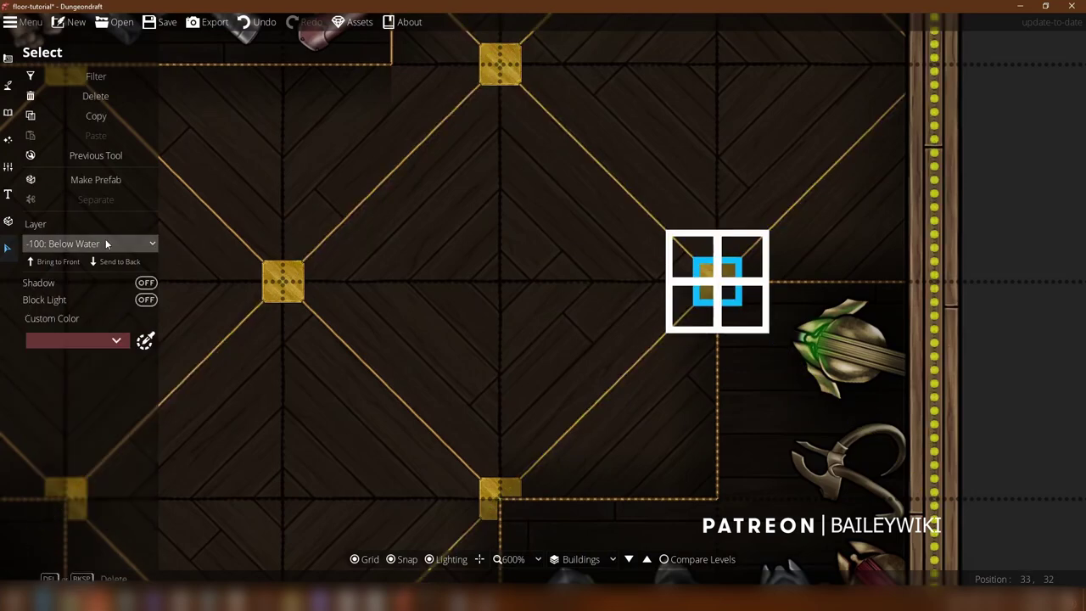
pyautogui.click(1016, 214)
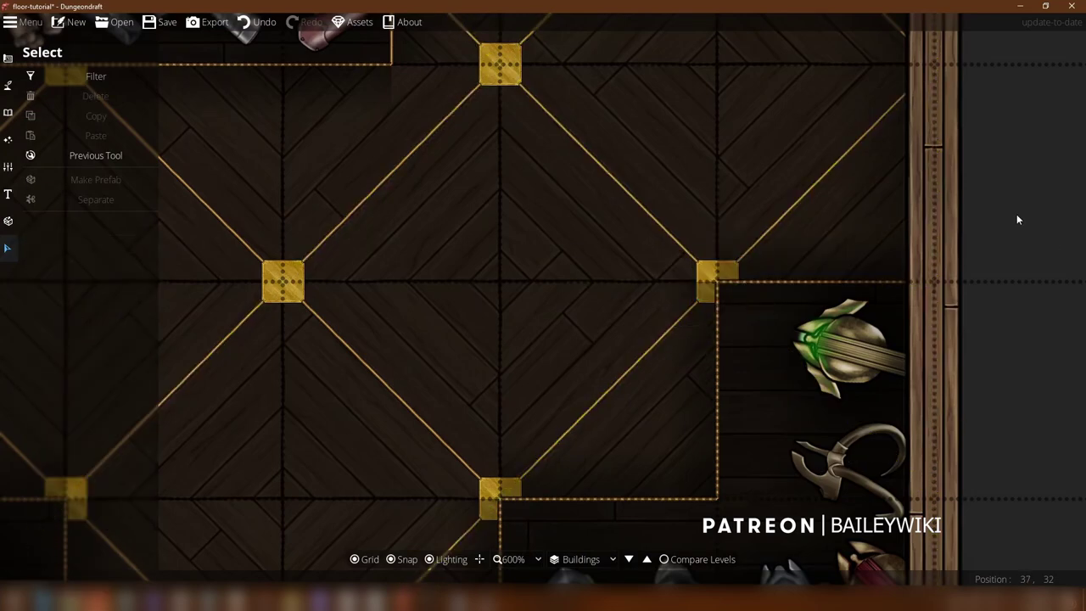
# Step: Select the armour room's full herringbone floor pattern to check its extent and layer, and deselect it
pyautogui.moveTo(880, 232); pyautogui.dragTo(795, 252)
pyautogui.scroll(-5, 892, 205)
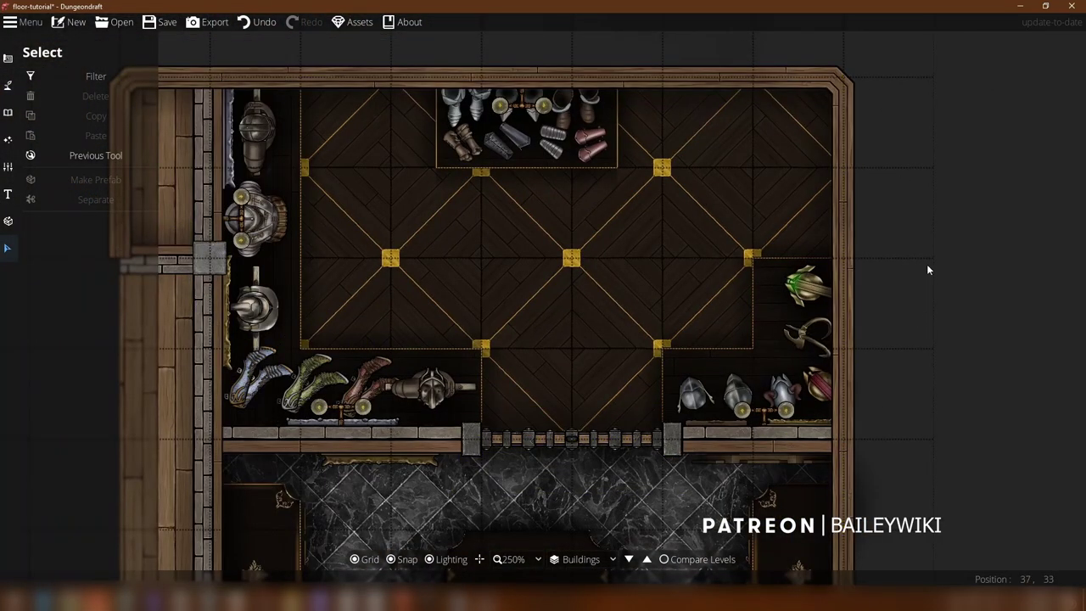
pyautogui.scroll(4, 927, 264)
pyautogui.scroll(1, 785, 245)
pyautogui.scroll(-2, 782, 256)
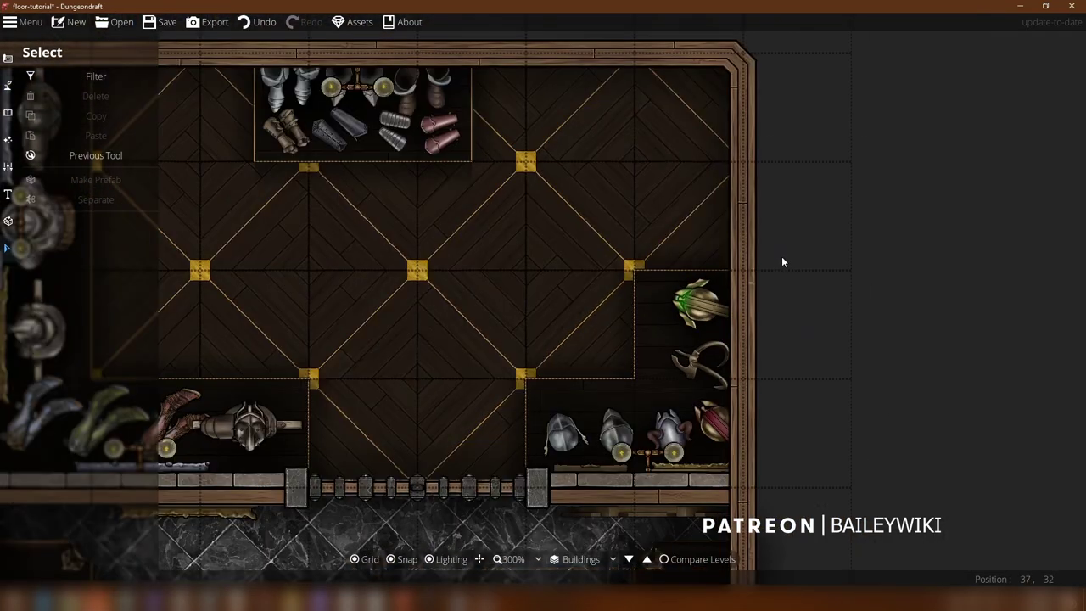
pyautogui.click(601, 178)
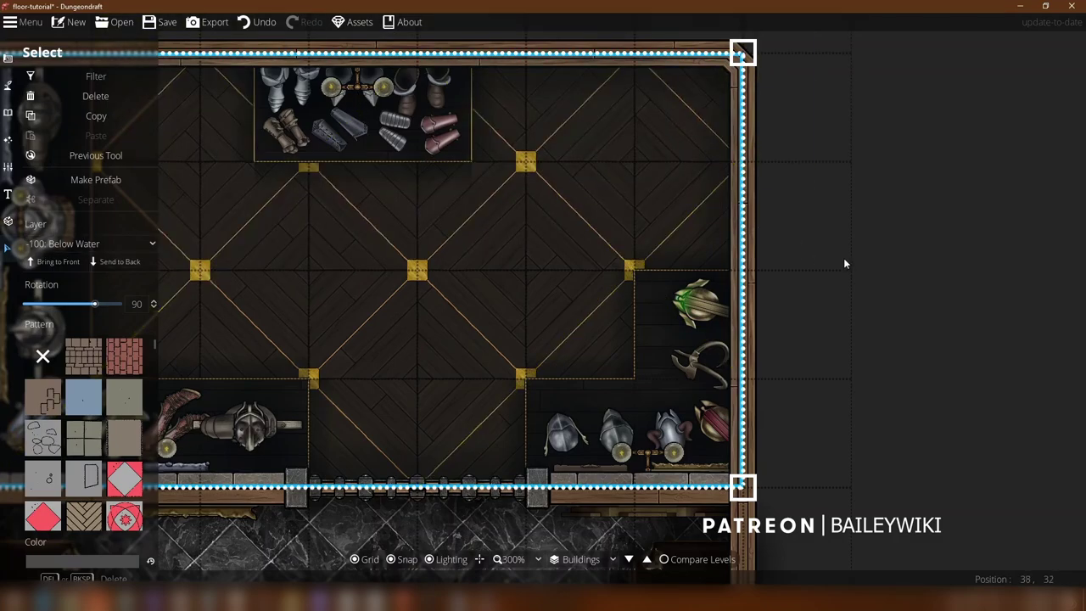
pyautogui.click(819, 236)
# Step: Select the diagonal gold line running through the central gold square to check its layer, and deselect it
pyautogui.moveTo(832, 347); pyautogui.dragTo(869, 281)
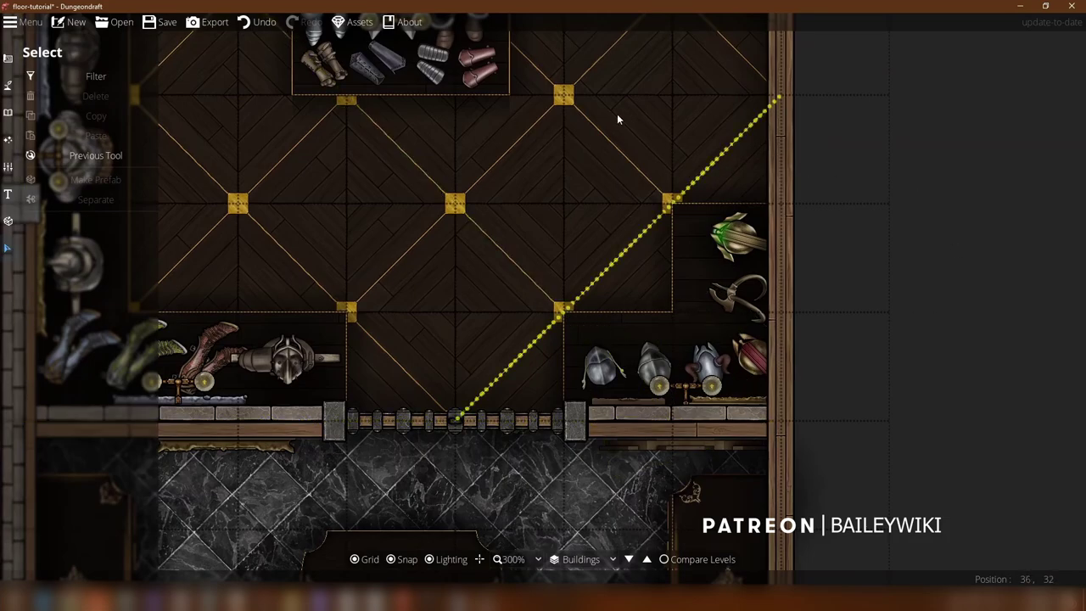
pyautogui.scroll(3, 489, 238)
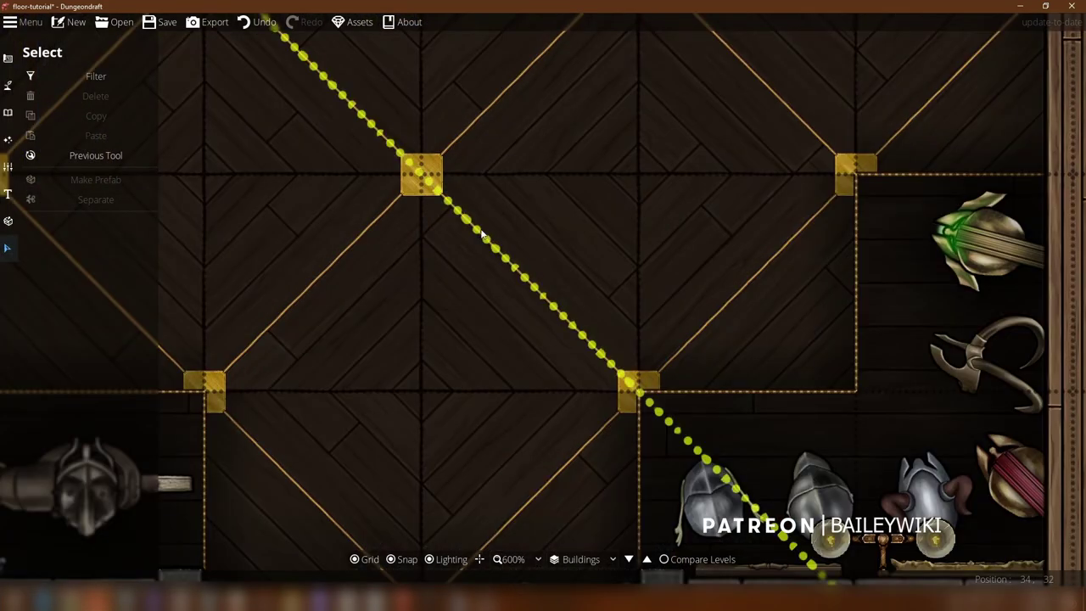
pyautogui.moveTo(480, 239)
pyautogui.mouseDown()
pyautogui.moveTo(601, 157)
pyautogui.moveTo(478, 233)
pyautogui.mouseUp()
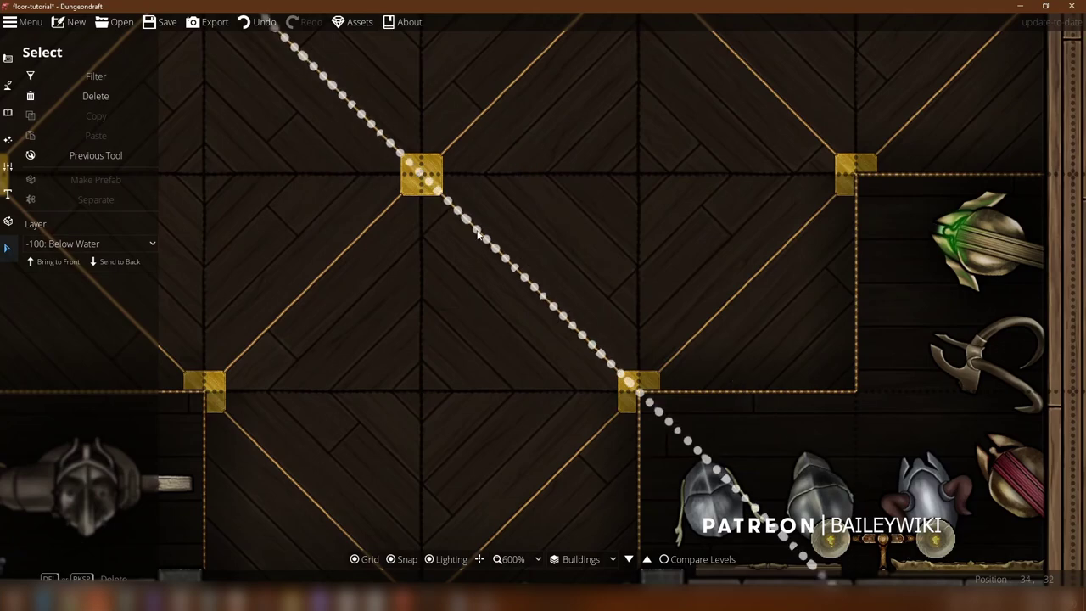
pyautogui.rightClick(478, 234)
# Step: Set up the Path Tool on the -100: Below Water layer with a thin gold line texture and width 0.18
pyautogui.click(5, 88)
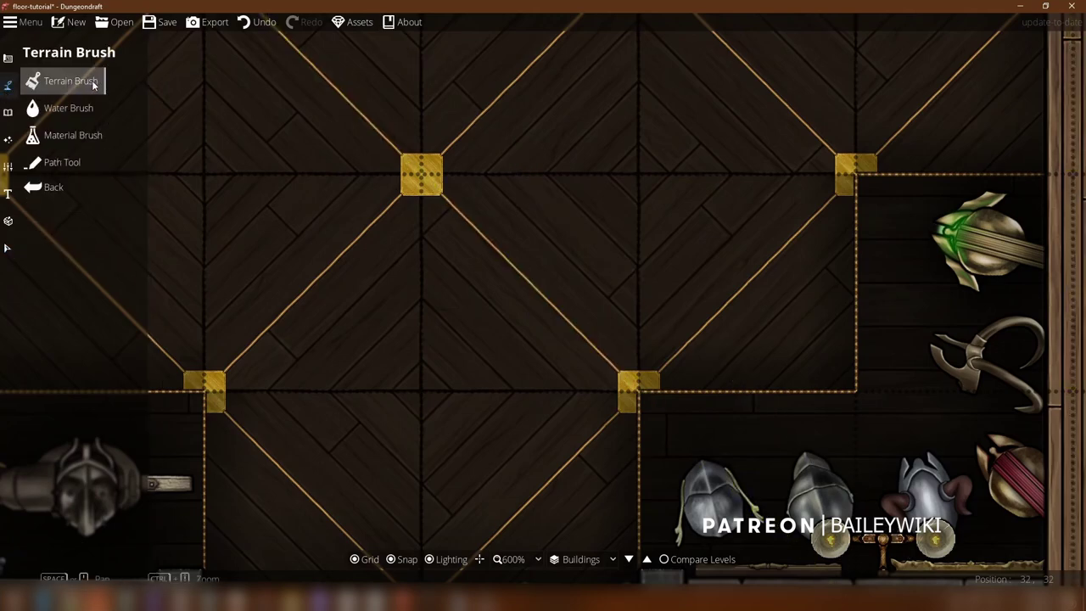
pyautogui.click(70, 163)
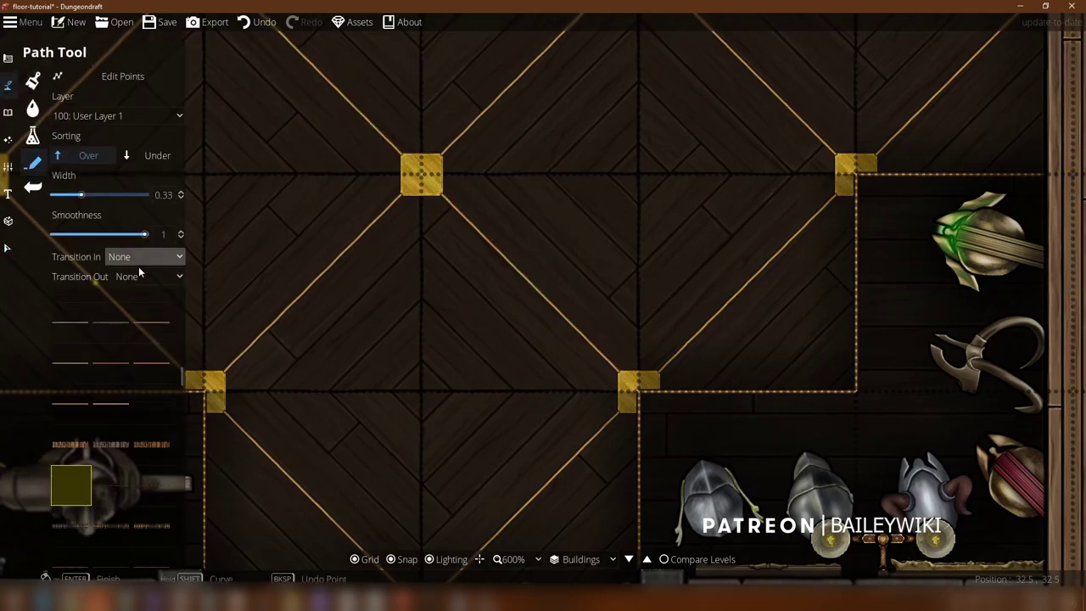
pyautogui.click(111, 115)
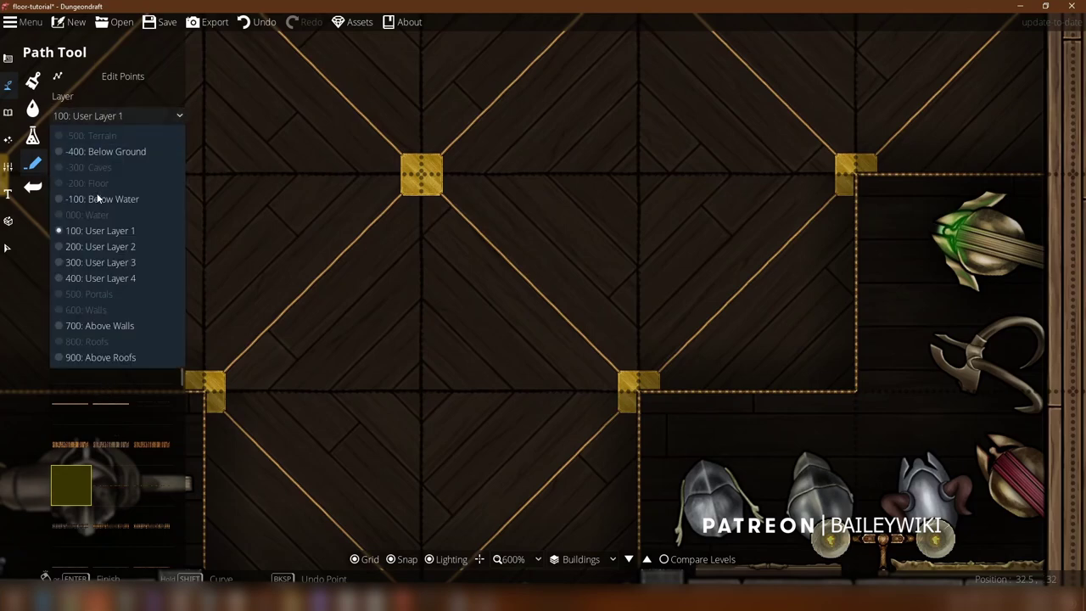
pyautogui.click(105, 199)
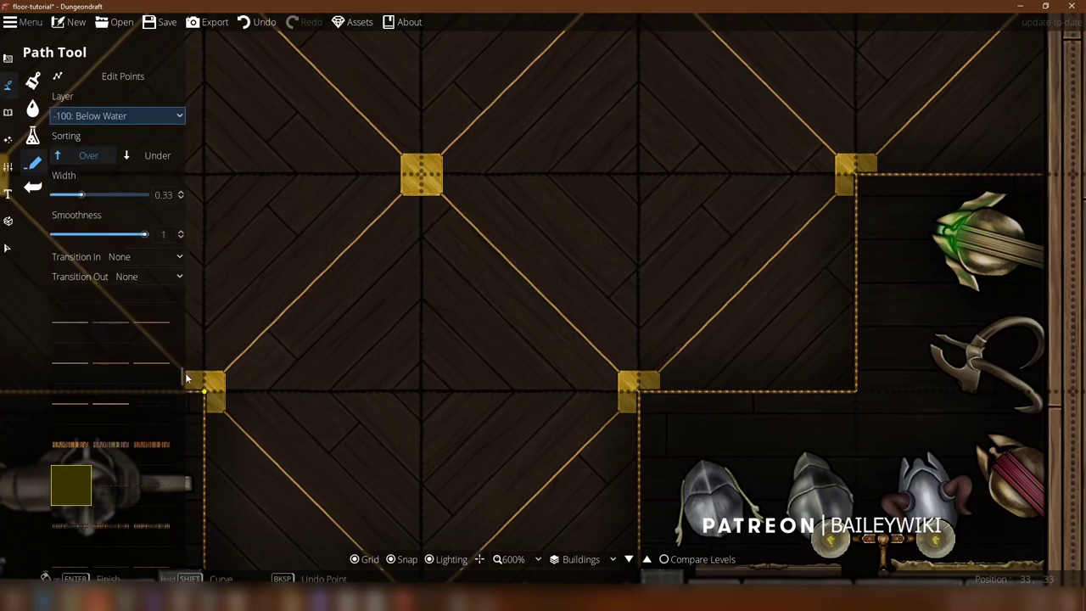
pyautogui.moveTo(182, 375); pyautogui.dragTo(176, 418)
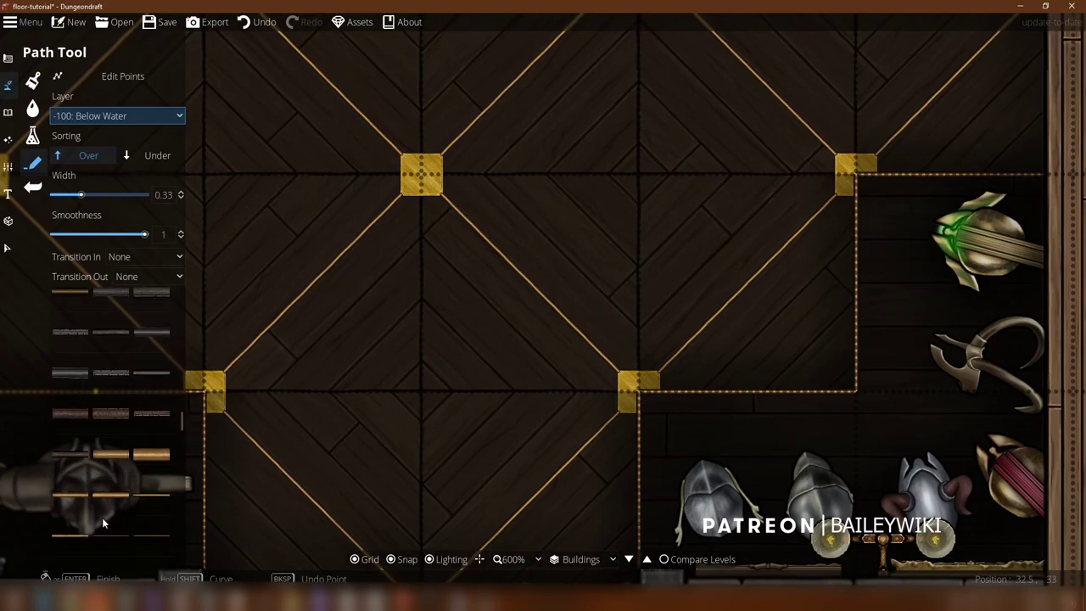
pyautogui.scroll(-2, 114, 506)
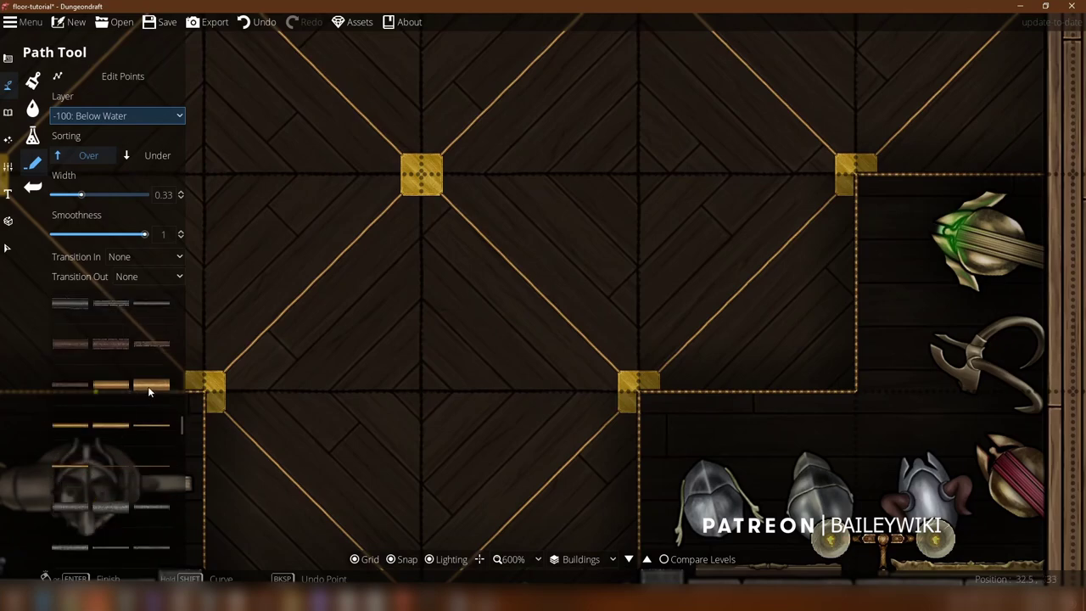
pyautogui.click(152, 467)
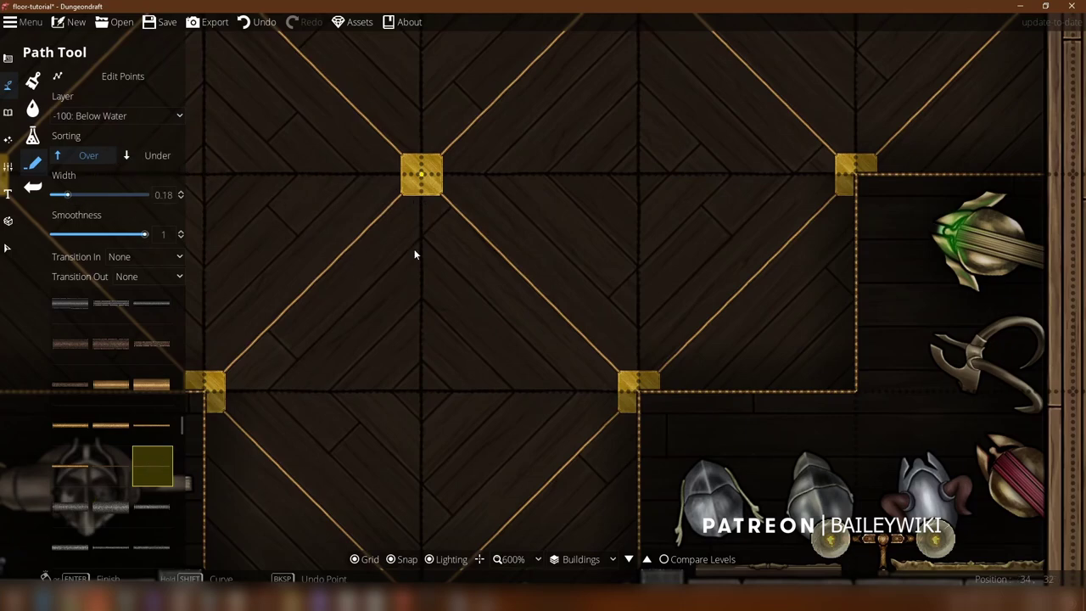
# Step: Hide the grid, try vertical gold lines below the central gold square at widths 0.18 and 0.14, and undo them
pyautogui.hotkey('ctrl', 'z')
pyautogui.click(366, 559)
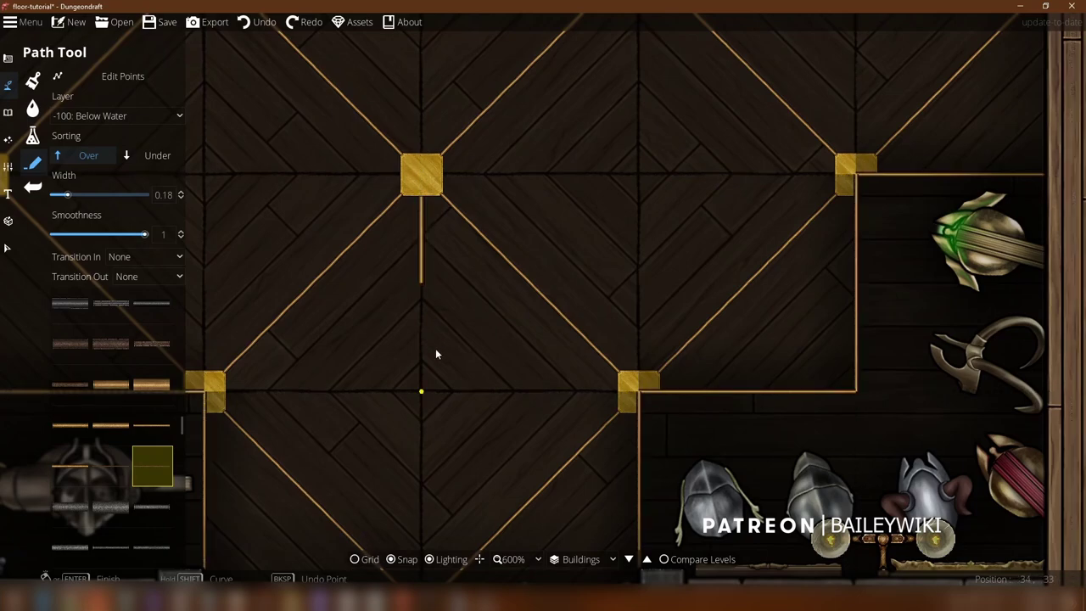
pyautogui.scroll(2, 431, 391)
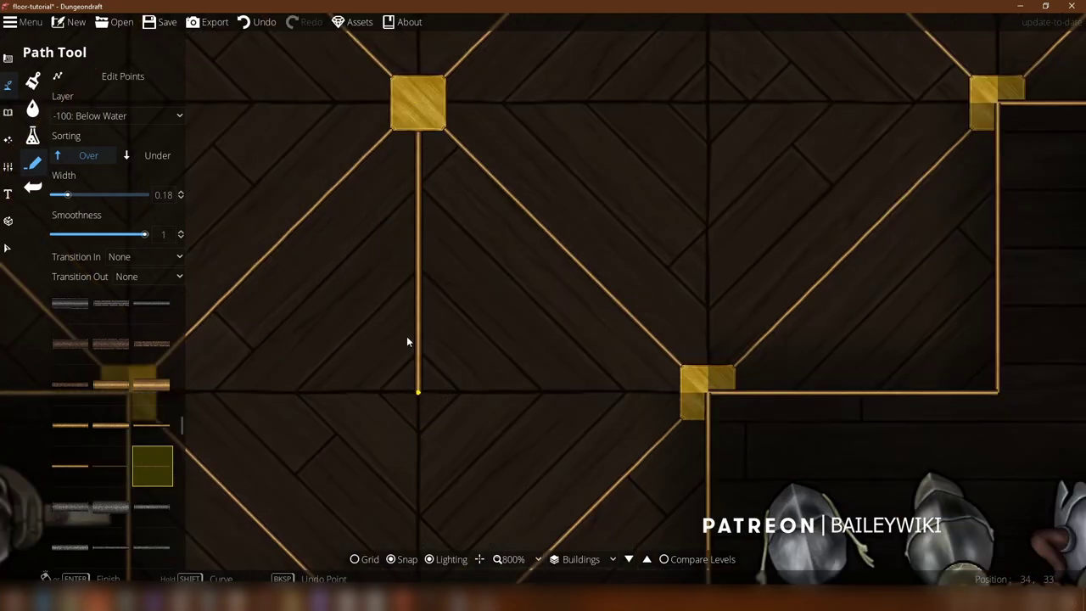
pyautogui.hotkey('ctrl', 'z')
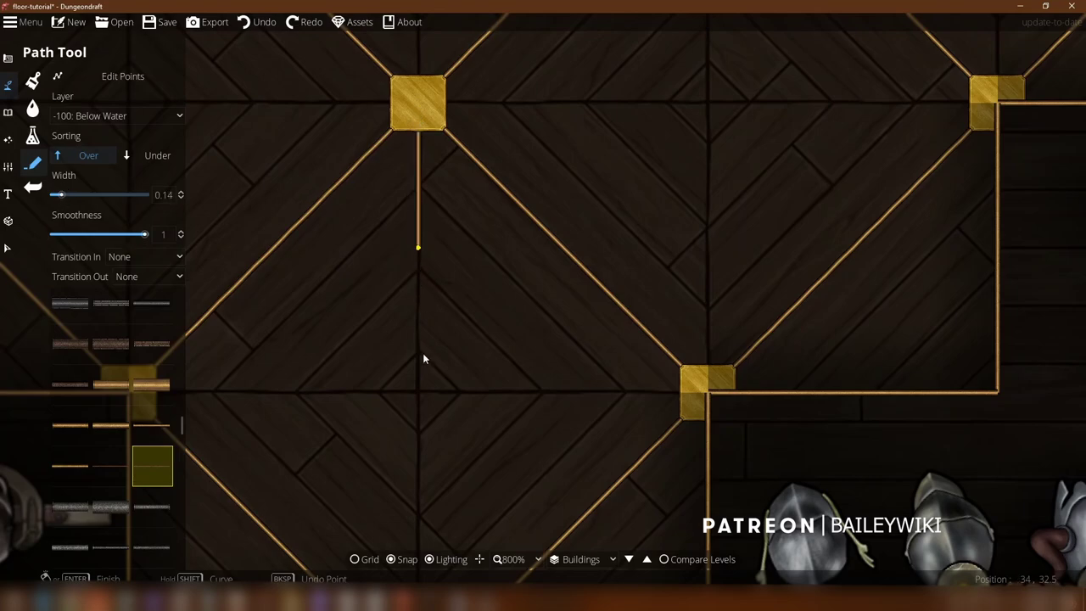
pyautogui.hotkey('ctrl', 'z')
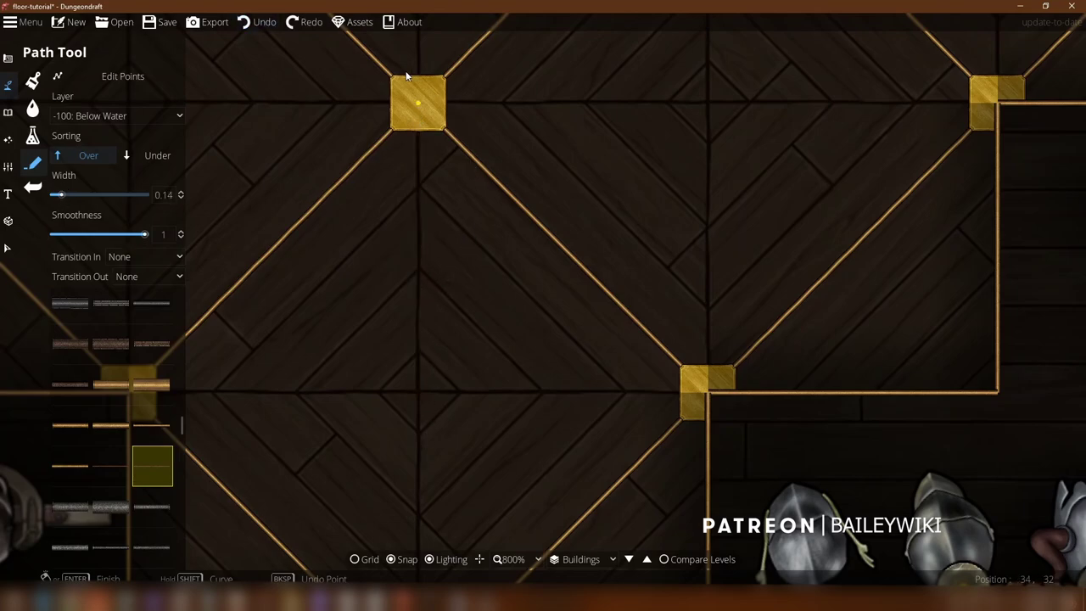
# Step: Select the statue room's marble floor pattern, preview its tiles unrotated, and return the rotation to 45
pyautogui.scroll(-6, 781, 302)
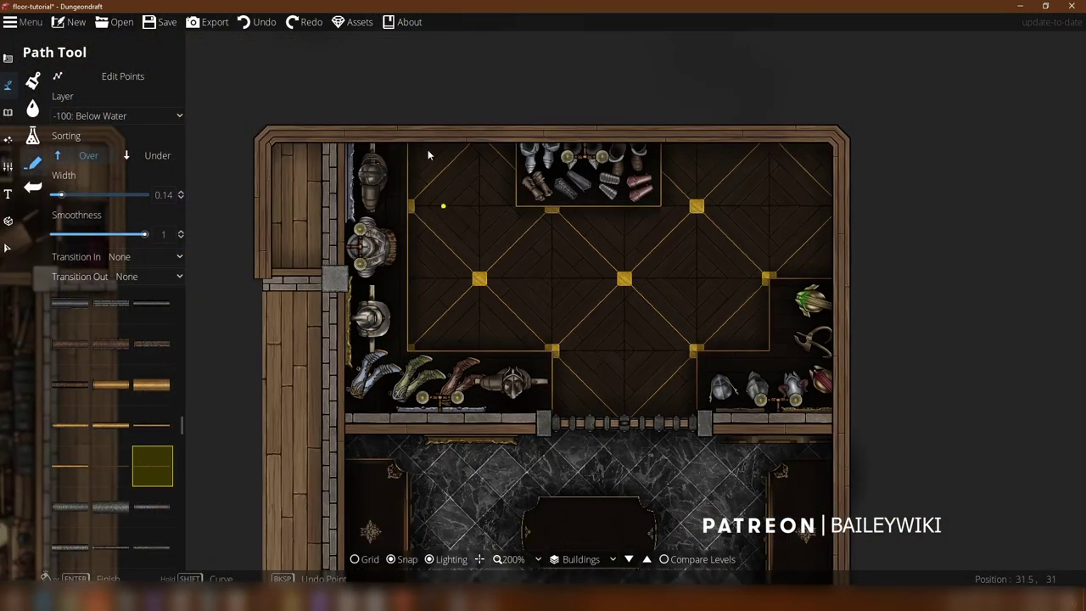
pyautogui.moveTo(427, 150); pyautogui.dragTo(388, 76)
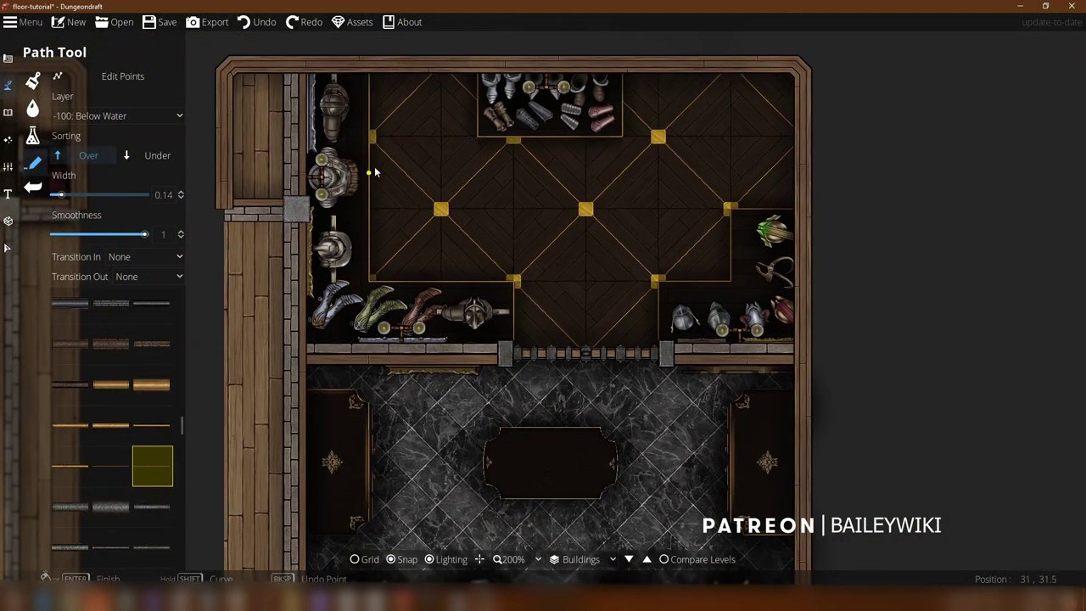
pyautogui.scroll(2, 369, 171)
pyautogui.moveTo(661, 378); pyautogui.dragTo(512, 137)
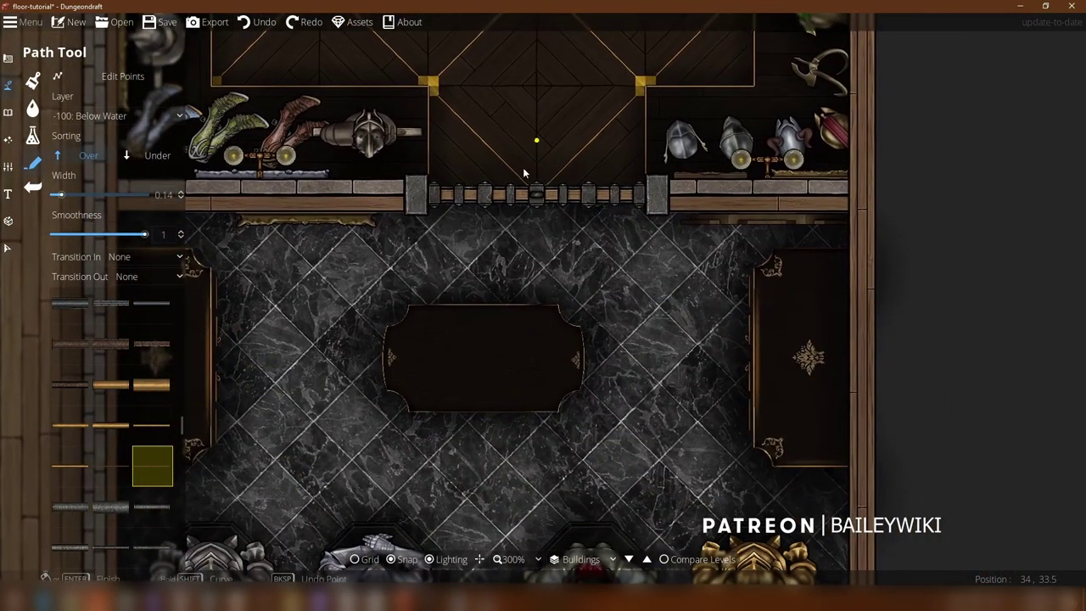
pyautogui.click(6, 249)
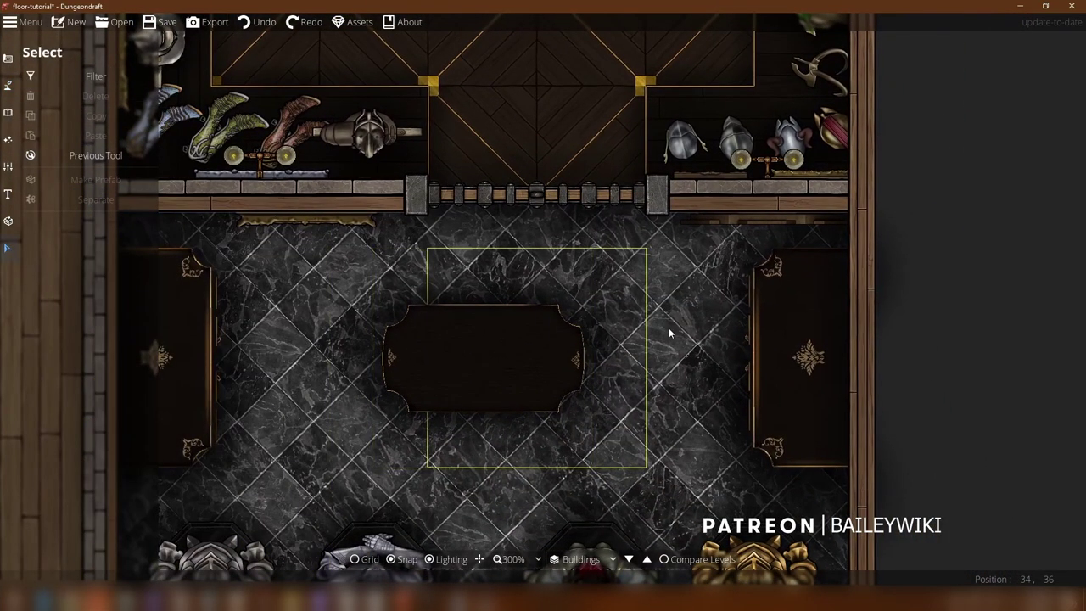
pyautogui.click(693, 280)
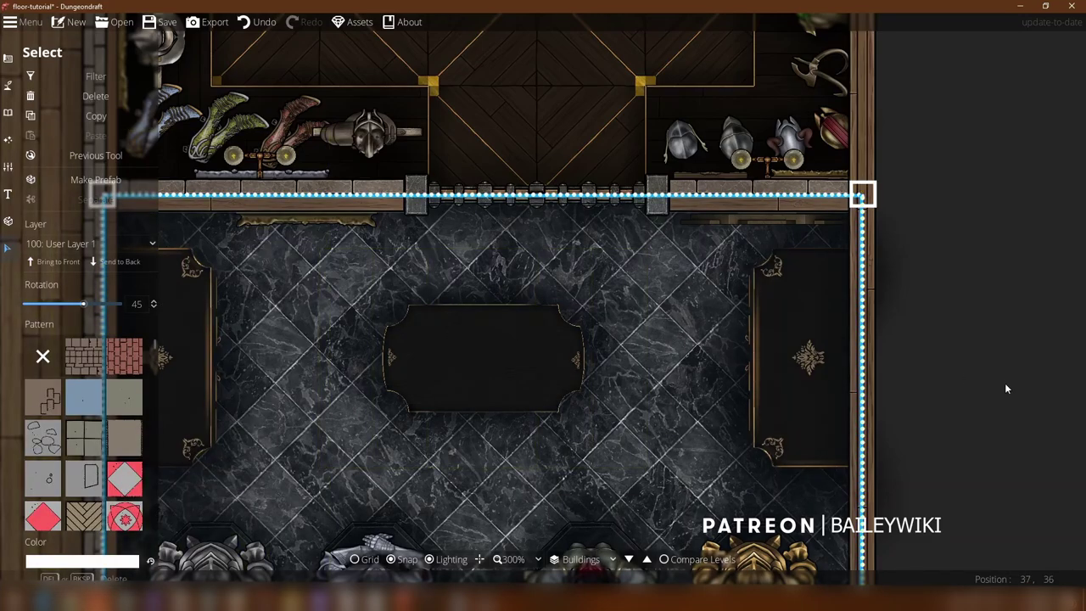
pyautogui.moveTo(996, 353); pyautogui.dragTo(1000, 262)
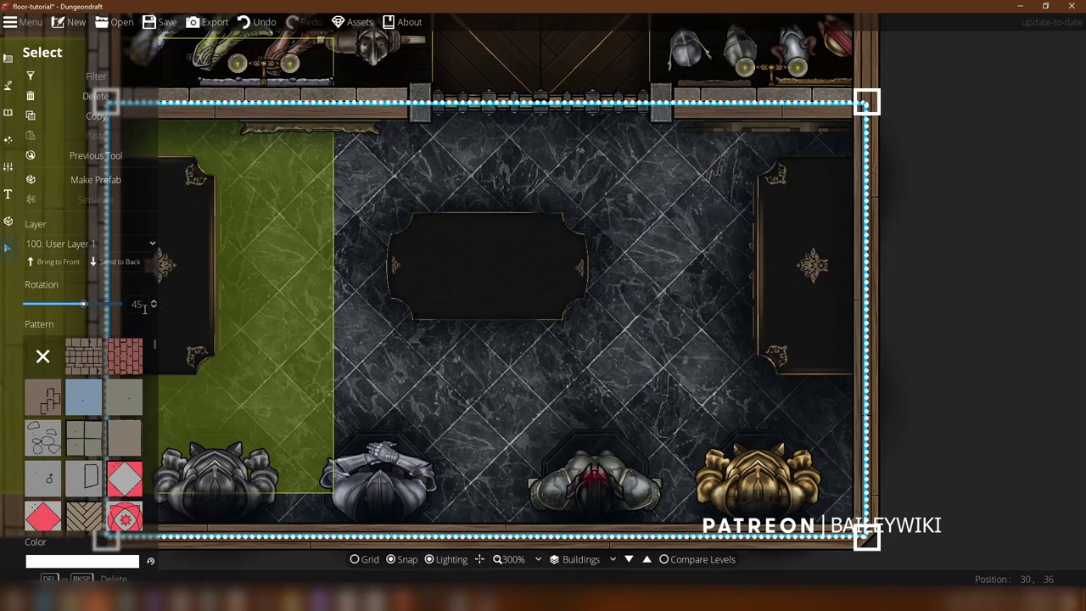
pyautogui.press('Return')
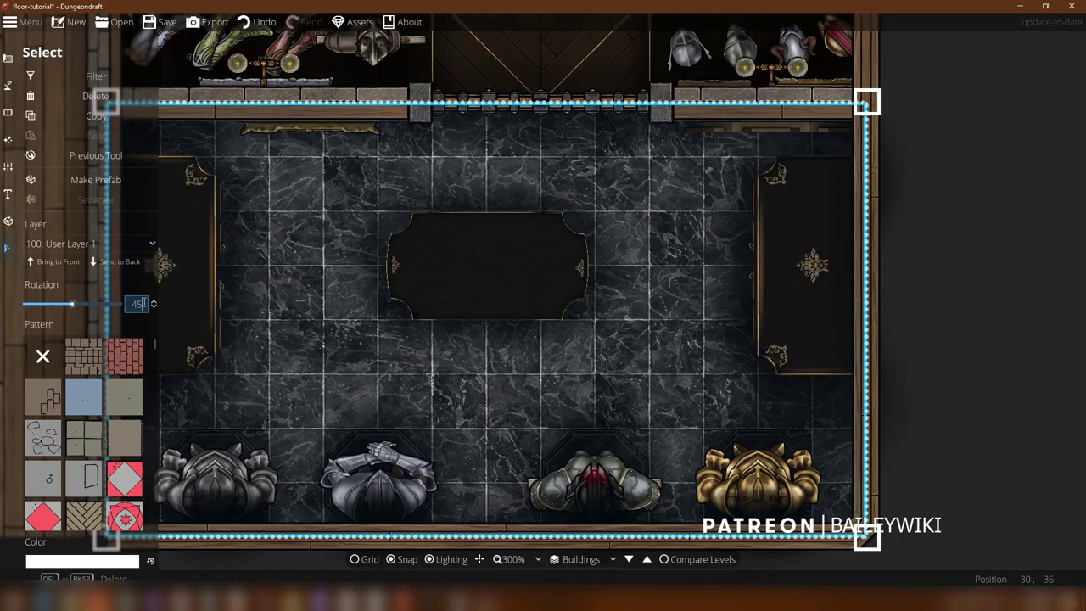
pyautogui.press('Return')
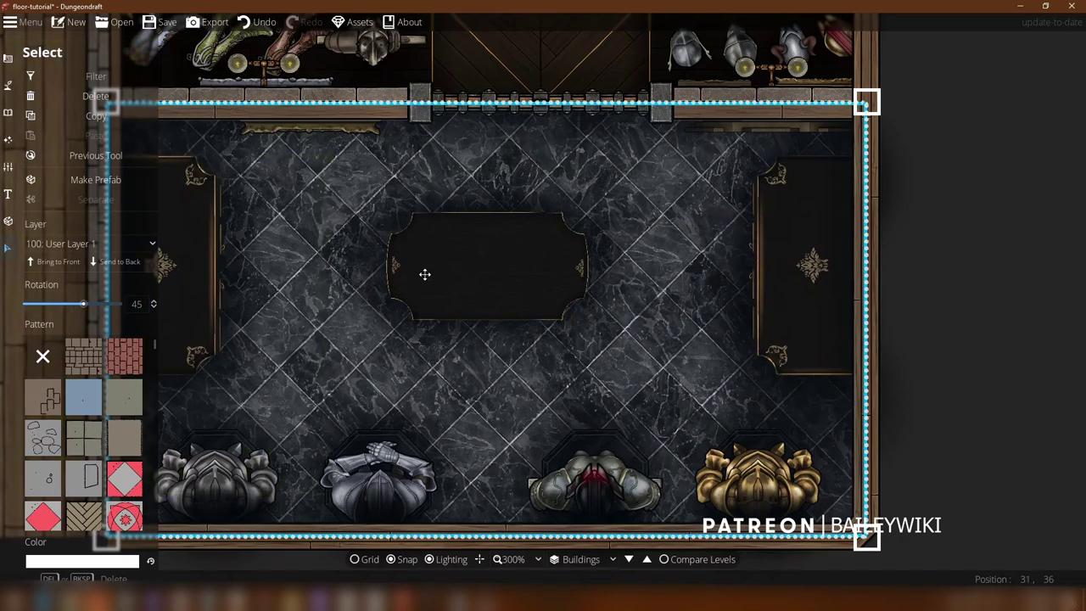
pyautogui.scroll(2, 707, 274)
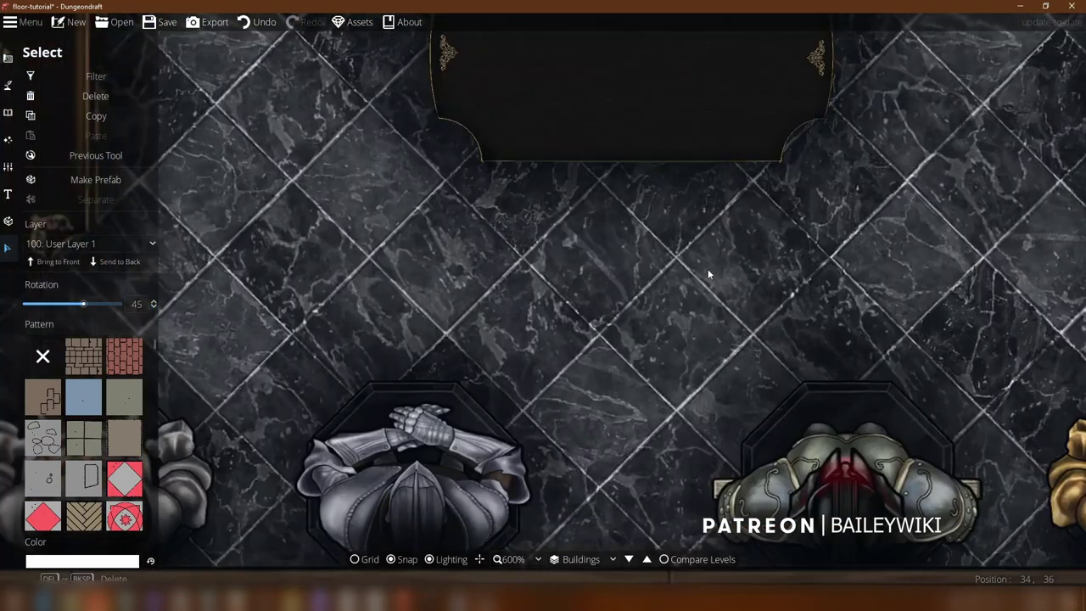
# Step: Examine the weapon room's herringbone floor with its gold lines and squares, and the engraved rune circle in its lower corner
pyautogui.scroll(-4, 707, 268)
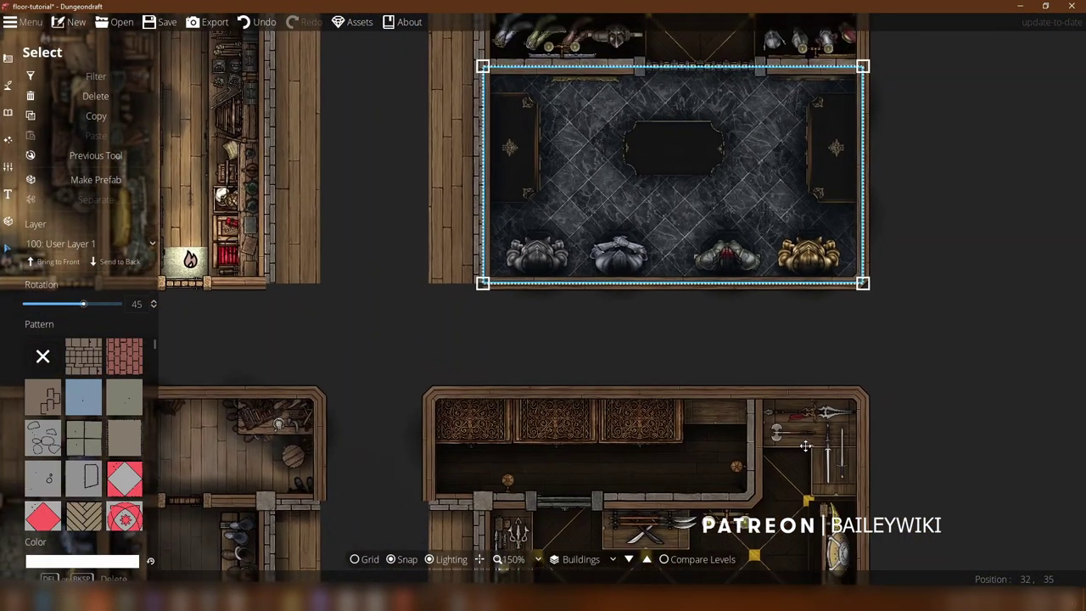
pyautogui.moveTo(806, 445); pyautogui.dragTo(725, 149)
pyautogui.scroll(2, 682, 301)
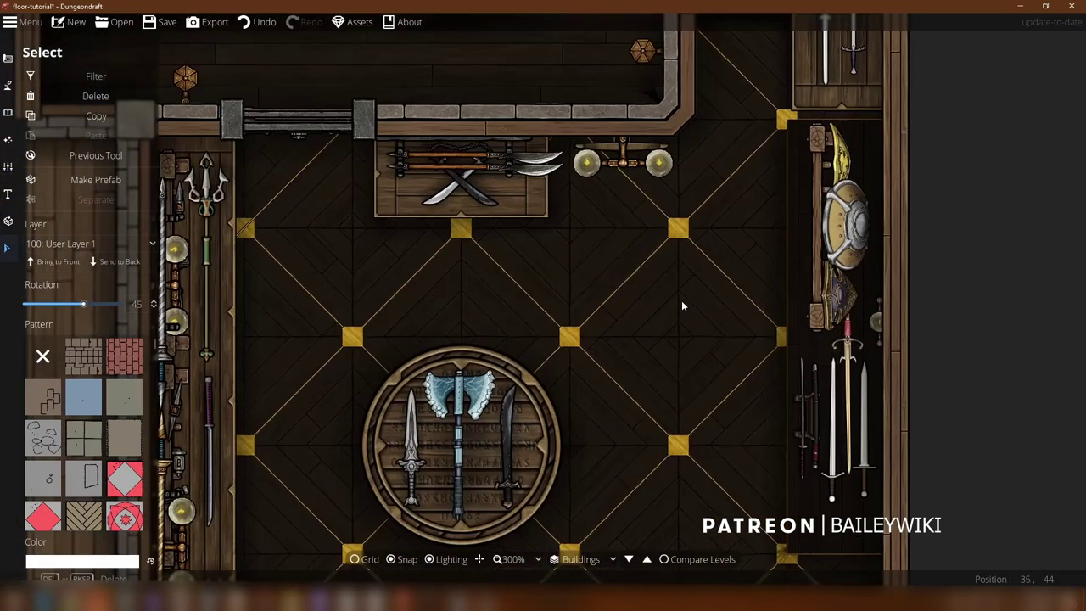
pyautogui.scroll(1, 681, 301)
pyautogui.moveTo(686, 330); pyautogui.dragTo(674, 174)
pyautogui.scroll(-2, 758, 111)
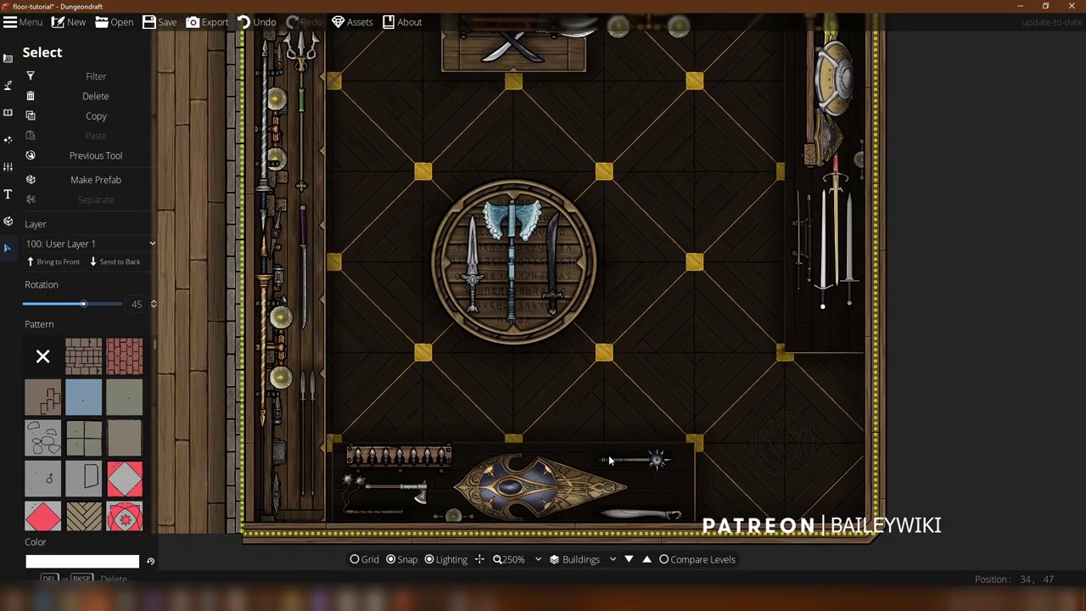
pyautogui.moveTo(608, 459); pyautogui.dragTo(571, 519)
pyautogui.moveTo(628, 334); pyautogui.dragTo(621, 218)
pyautogui.scroll(2, 647, 225)
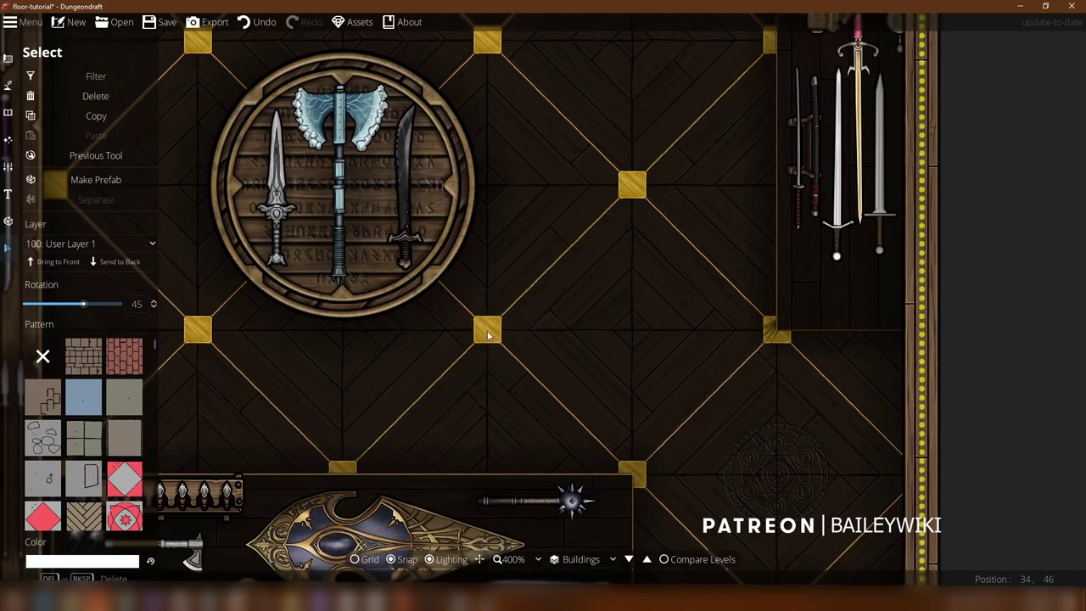
pyautogui.moveTo(772, 445); pyautogui.dragTo(616, 189)
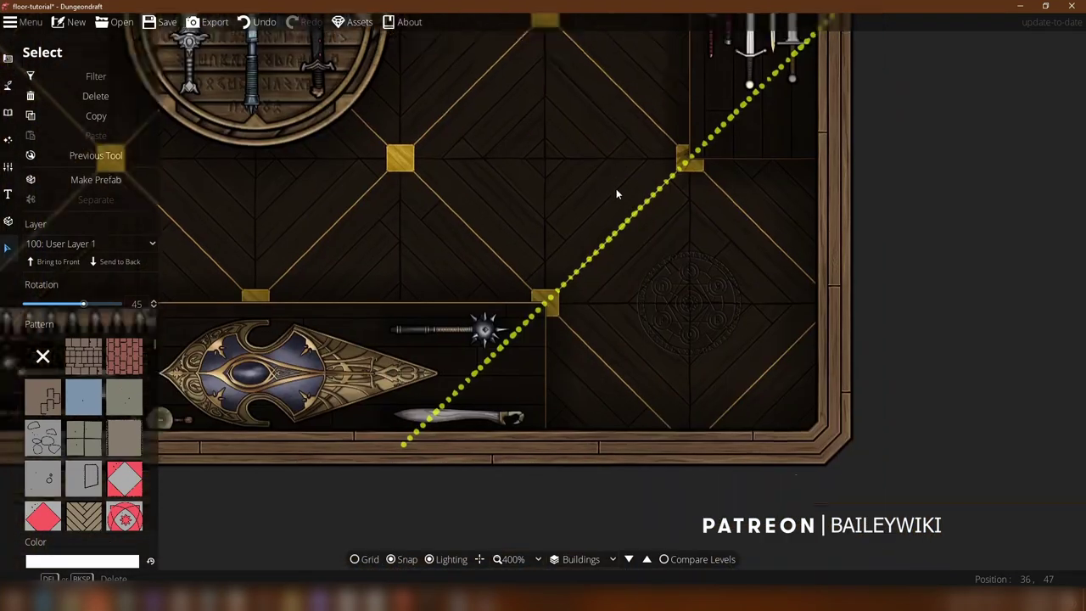
pyautogui.scroll(3, 687, 271)
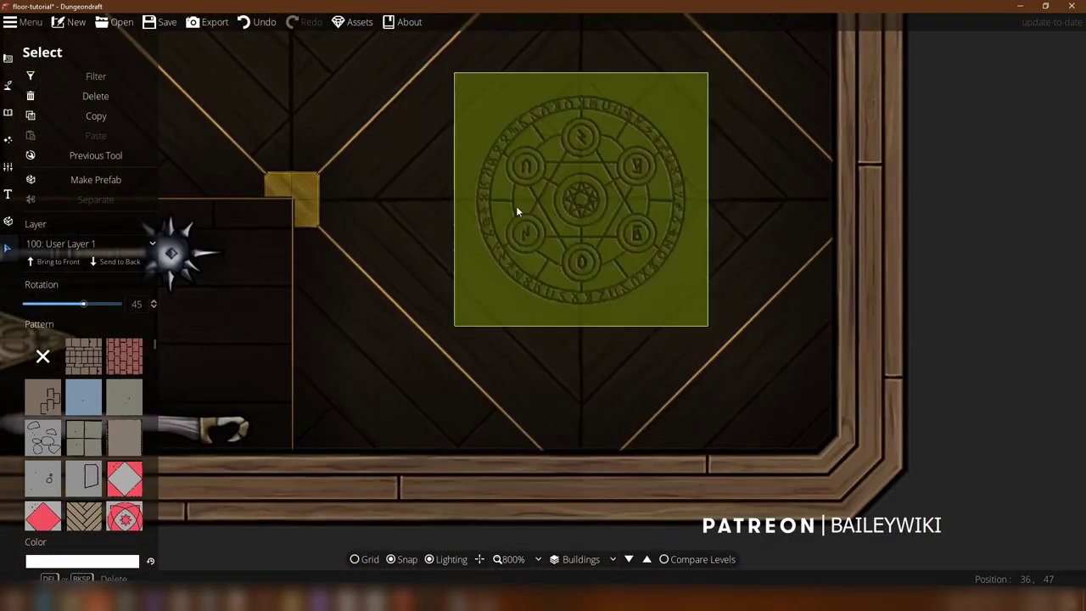
# Step: Search the object library for "engrave" and choose the engraving made of rows of runes
pyautogui.moveTo(8, 110)
pyautogui.click(65, 87)
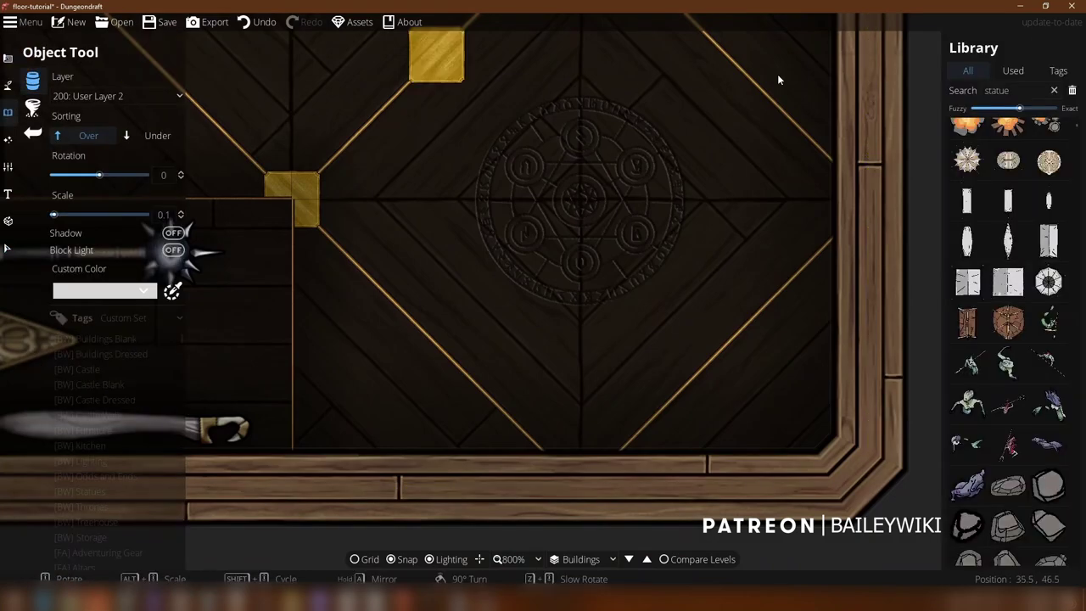
pyautogui.moveTo(1023, 88); pyautogui.dragTo(956, 82)
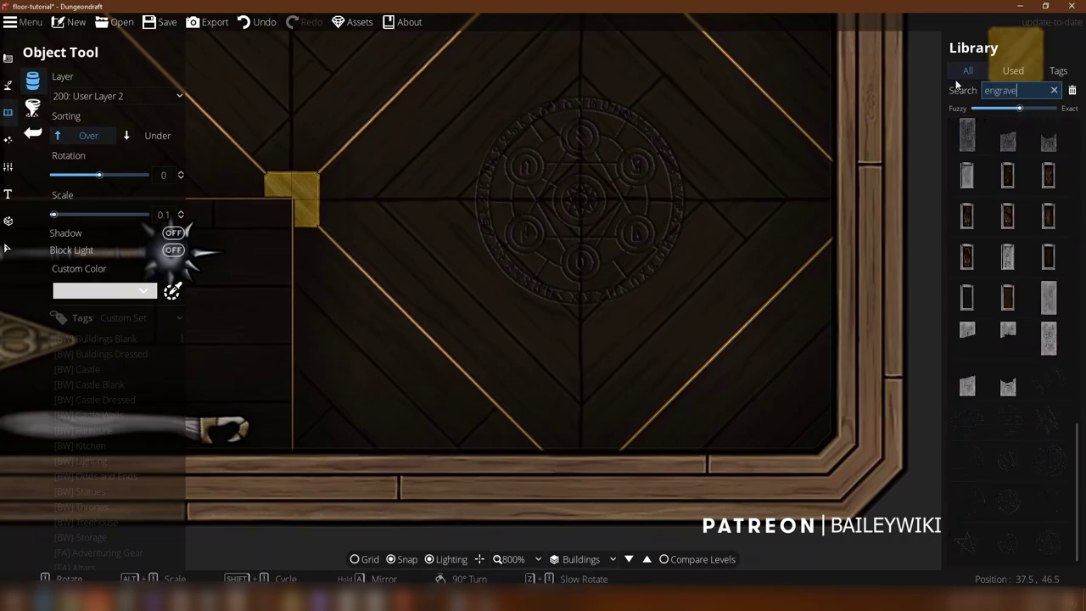
pyautogui.click(1009, 420)
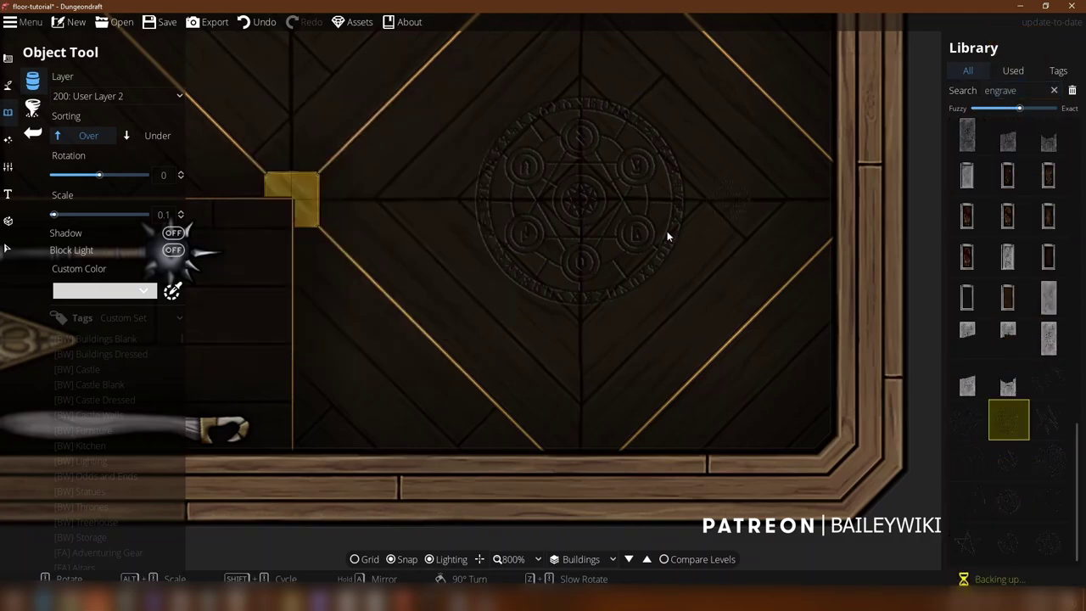
# Step: Scale the rune-text engraving up to 0.9 and down to 0.4, previewing it on the herringbone floor below a gold square
pyautogui.keyDown('alt'); pyautogui.scroll(8, 446, 198); pyautogui.keyUp('alt')
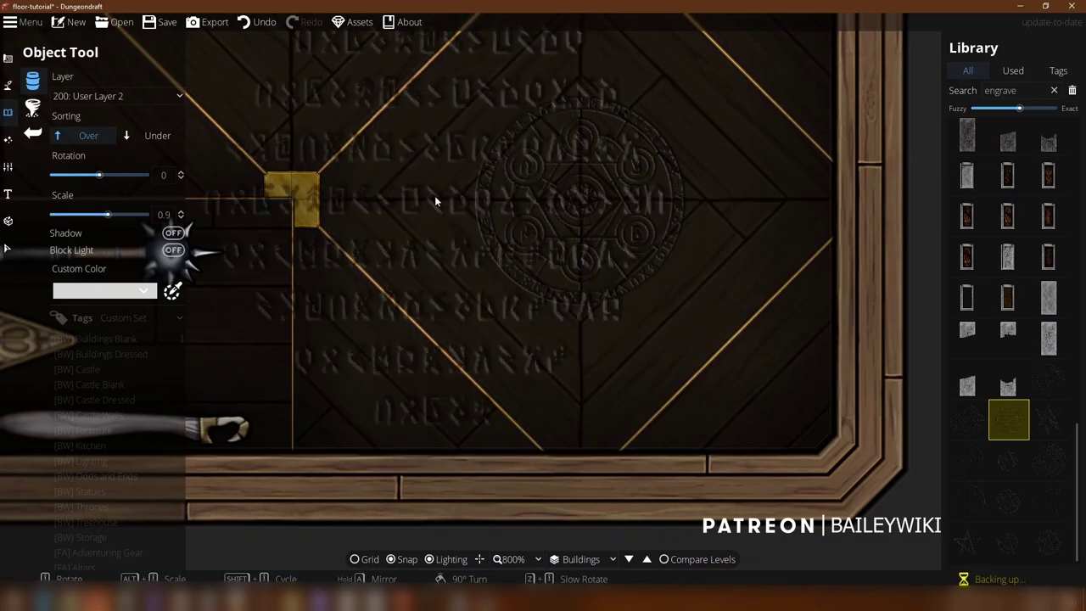
pyautogui.keyDown('alt'); pyautogui.scroll(-5, 434, 200); pyautogui.keyUp('alt')
pyautogui.moveTo(430, 201); pyautogui.dragTo(595, 342)
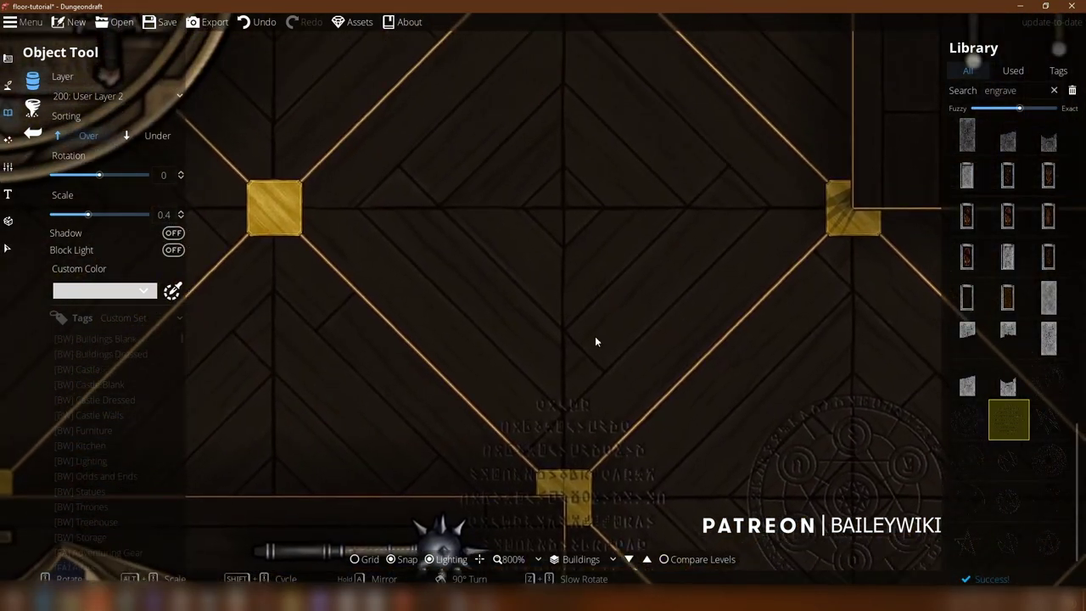
pyautogui.moveTo(549, 192); pyautogui.dragTo(698, 230)
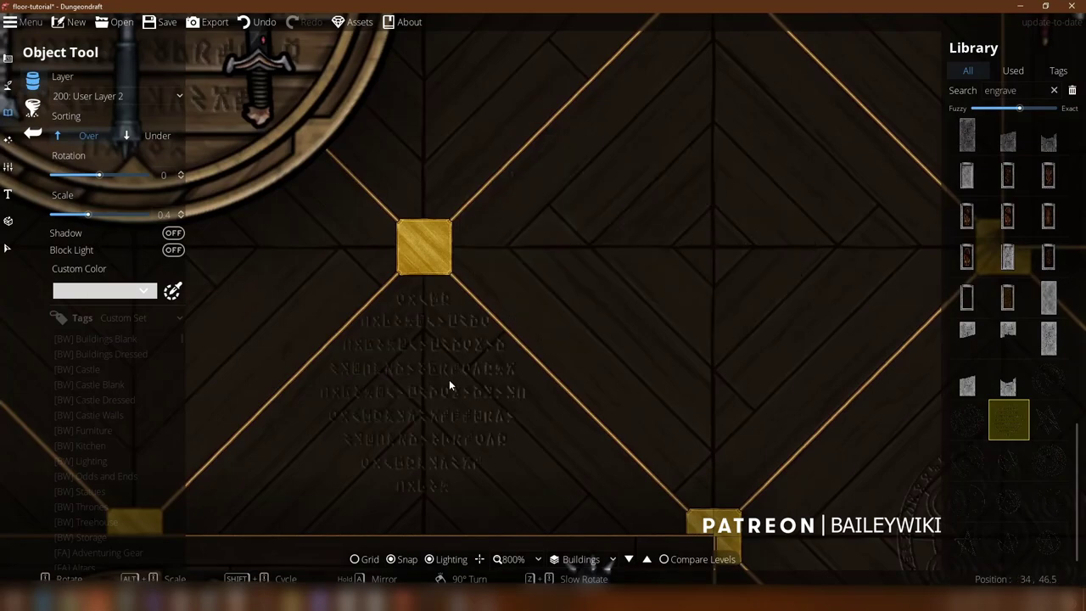
# Step: Choose the star-in-a-circle rune engraving and preview it at scale 0.4 on the floor and over the corner's rune circle
pyautogui.click(1008, 505)
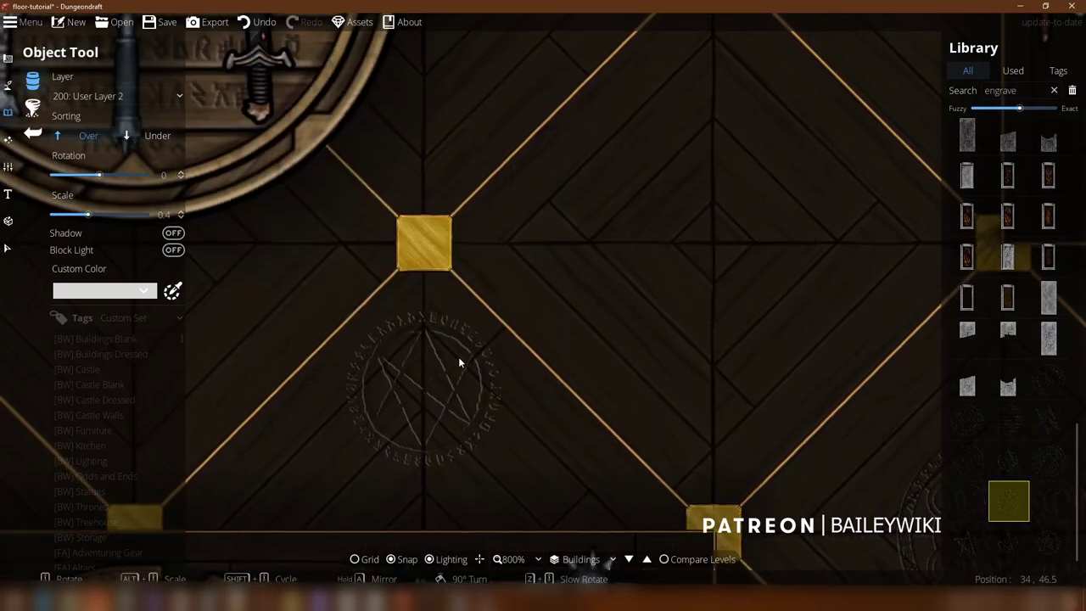
pyautogui.scroll(-5, 458, 363)
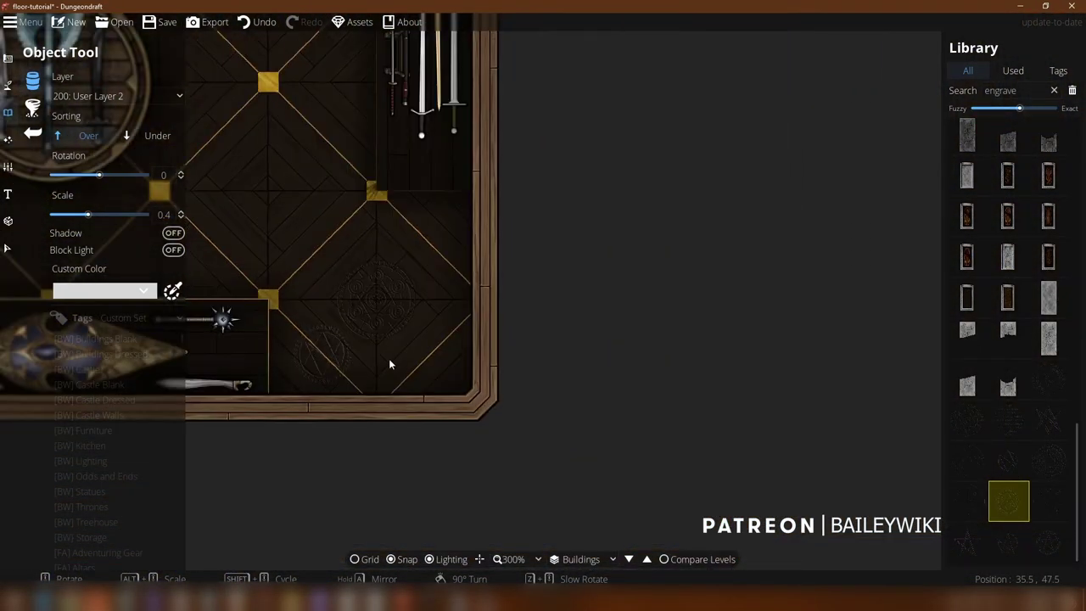
pyautogui.moveTo(340, 303); pyautogui.dragTo(486, 389)
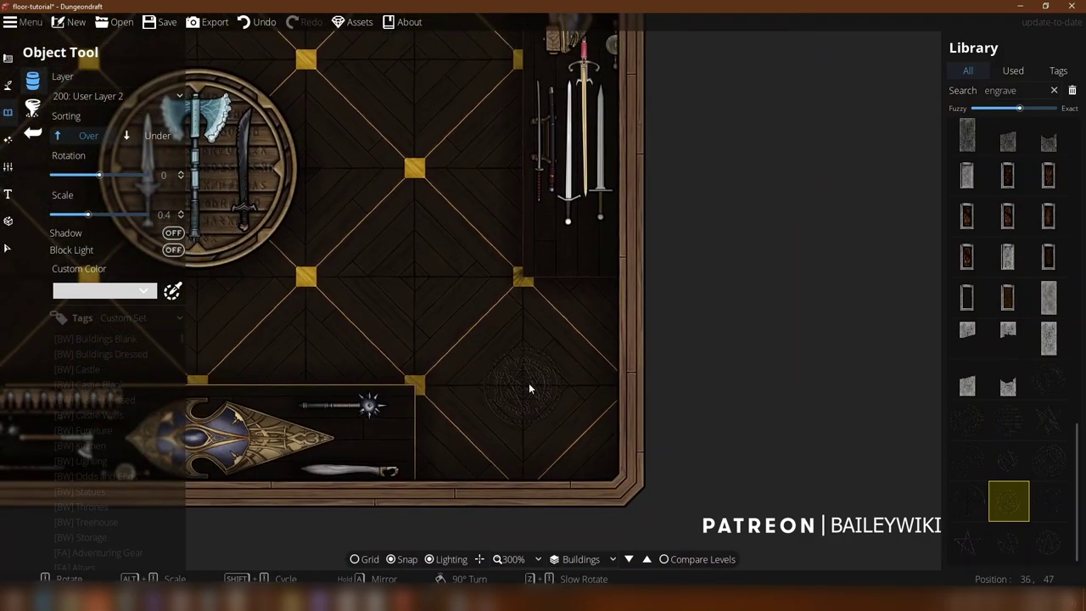
# Step: Preview the star-in-a-circle rune engraving on the weapon room's round table, gold squares and herringbone floor
pyautogui.moveTo(349, 189); pyautogui.dragTo(680, 448)
pyautogui.moveTo(763, 522); pyautogui.dragTo(759, 263)
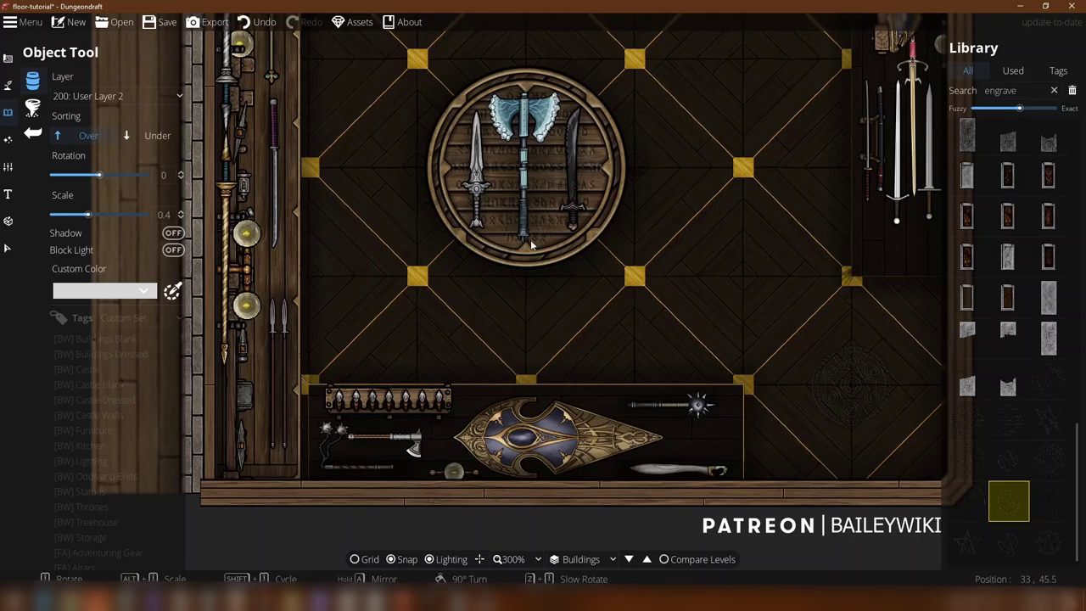
pyautogui.moveTo(736, 168); pyautogui.dragTo(460, 285)
pyautogui.scroll(5, 476, 268)
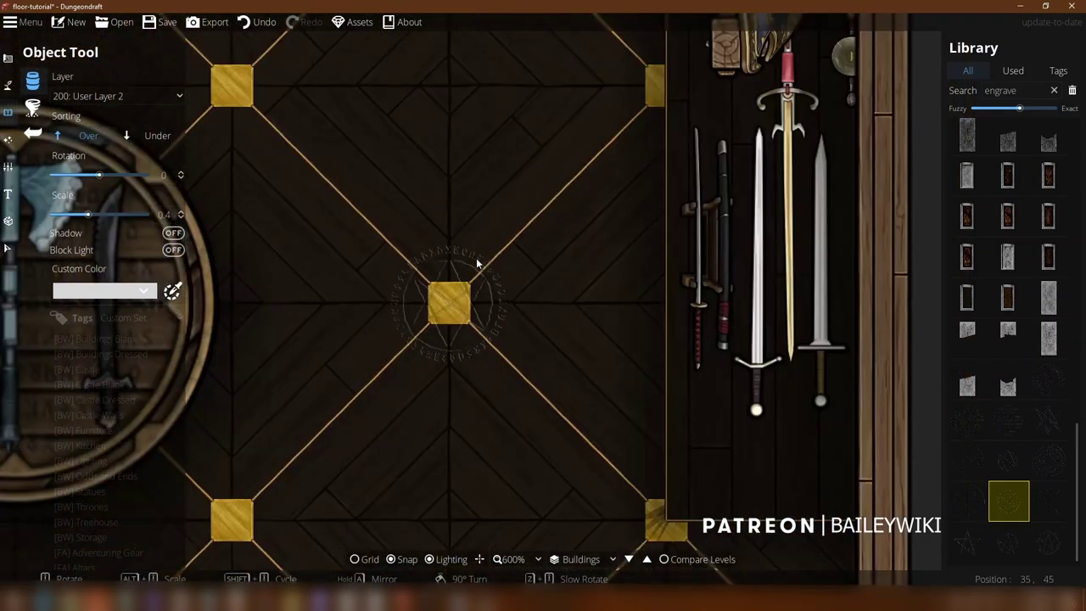
pyautogui.moveTo(573, 155); pyautogui.dragTo(364, 128)
pyautogui.scroll(-4, 371, 200)
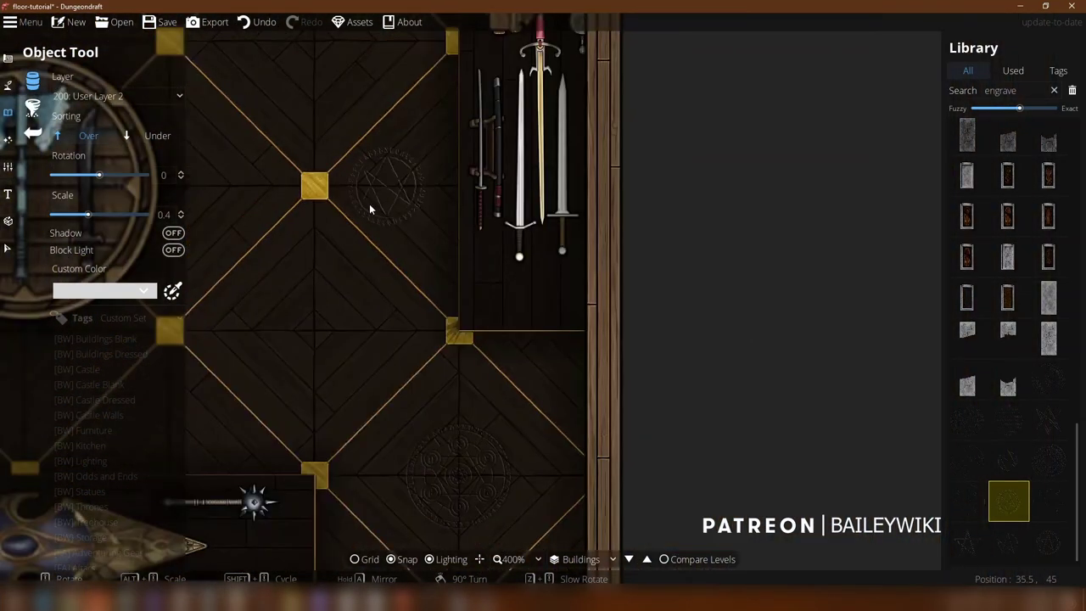
pyautogui.scroll(4, 386, 246)
pyautogui.moveTo(402, 292); pyautogui.dragTo(349, 253)
pyautogui.scroll(-5, 393, 197)
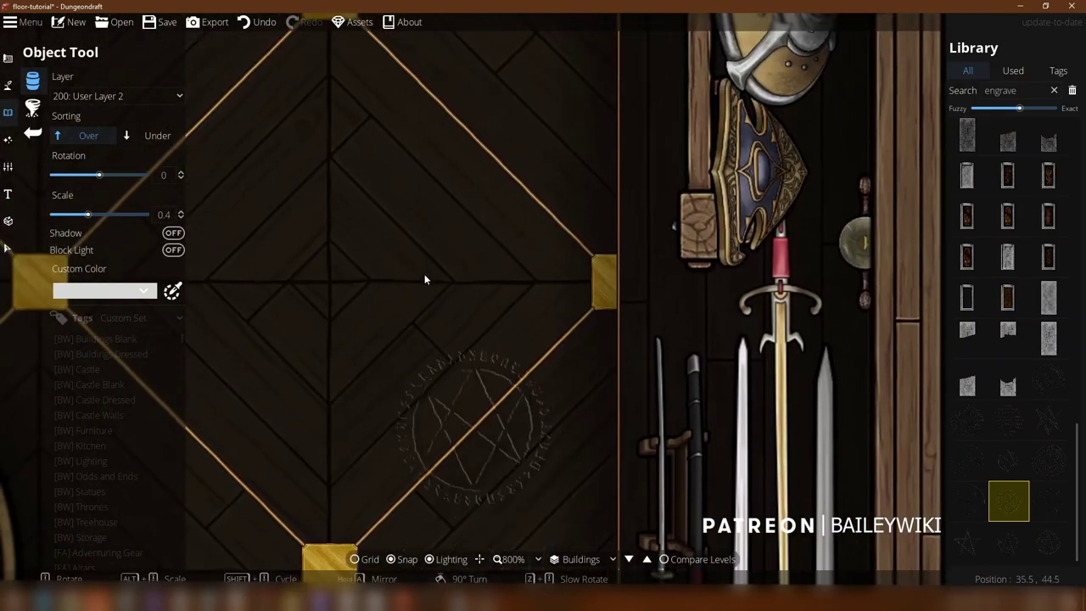
pyautogui.moveTo(371, 218); pyautogui.dragTo(599, 426)
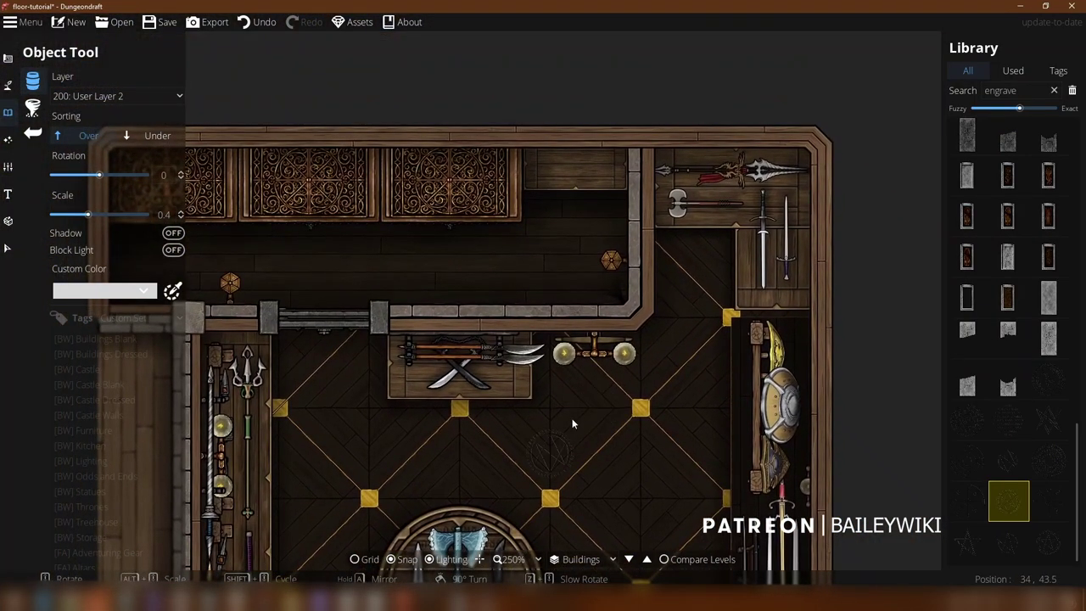
# Step: Examine the clothing shop's cobblestone floor and its darkened stones with the Select tool
pyautogui.press('a')
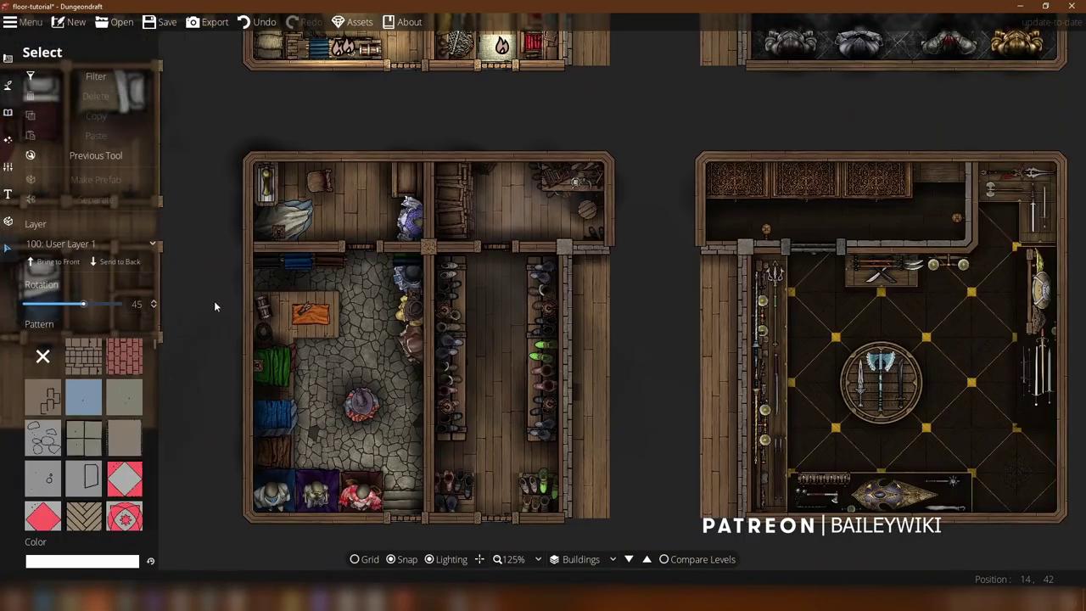
pyautogui.scroll(3, 526, 442)
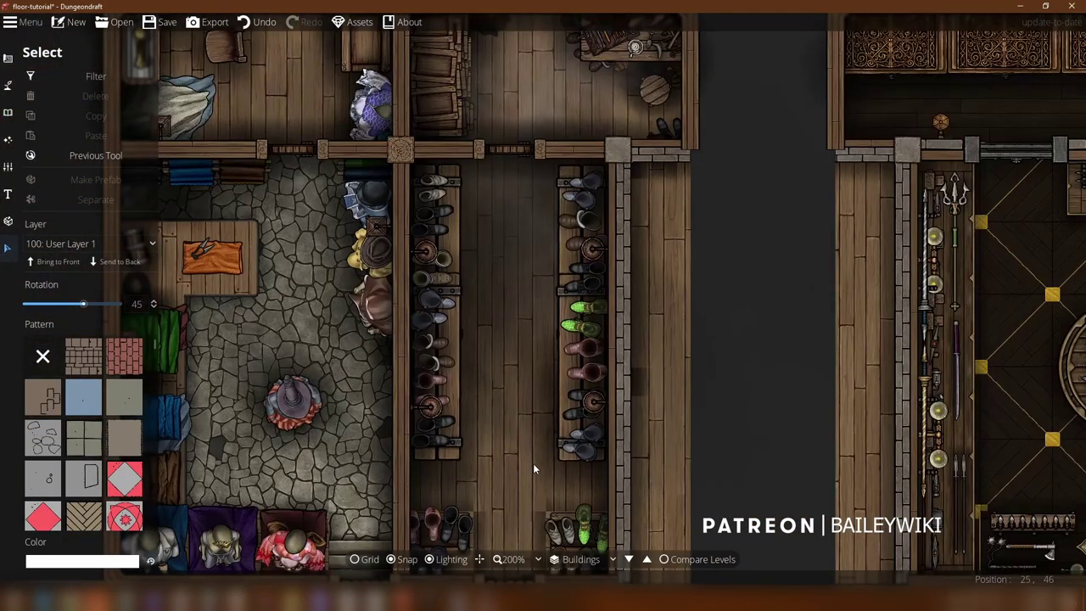
pyautogui.scroll(2, 663, 380)
pyautogui.moveTo(597, 383); pyautogui.dragTo(857, 248)
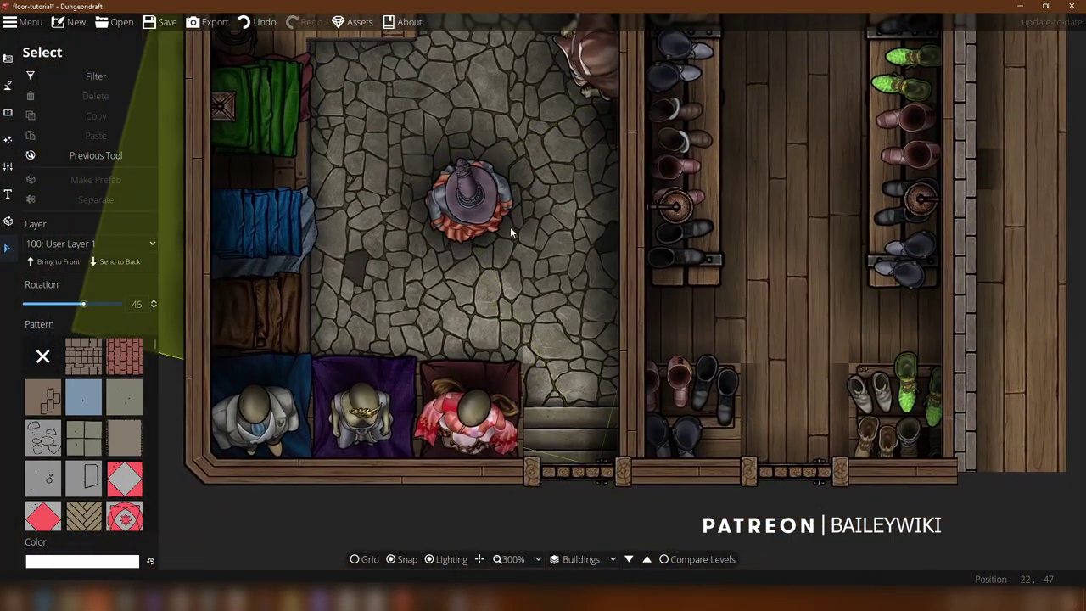
pyautogui.scroll(-1, 570, 146)
pyautogui.scroll(1, 506, 62)
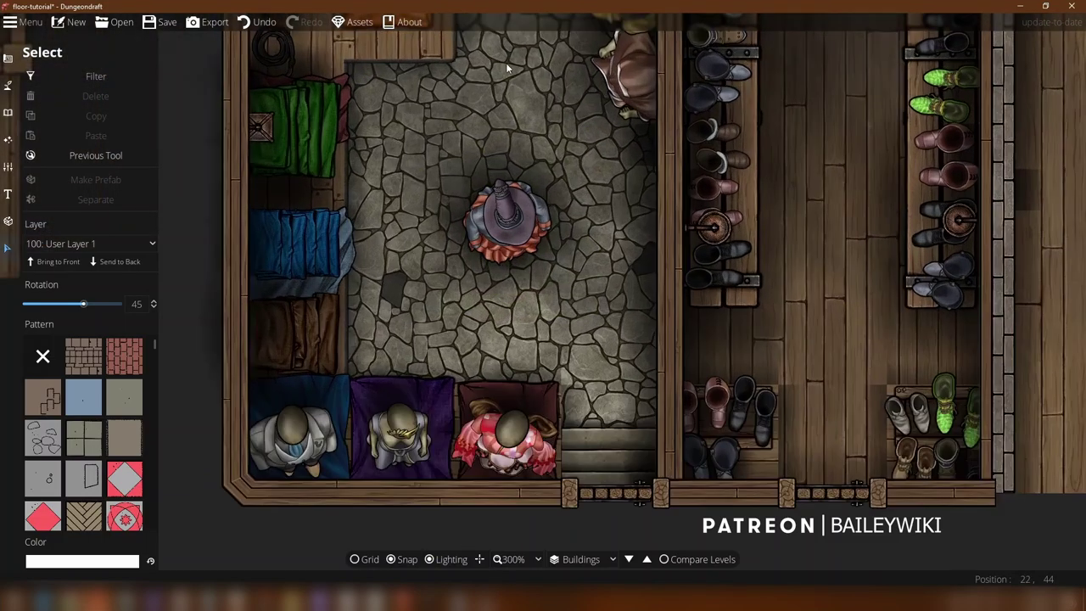
pyautogui.moveTo(821, 129); pyautogui.dragTo(834, 108)
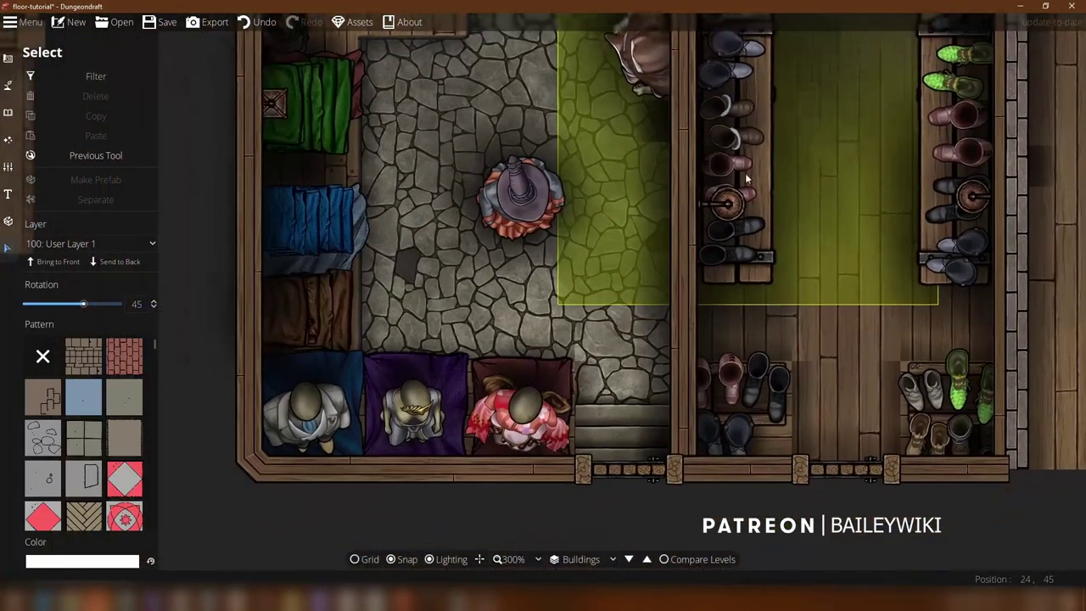
pyautogui.scroll(2, 492, 263)
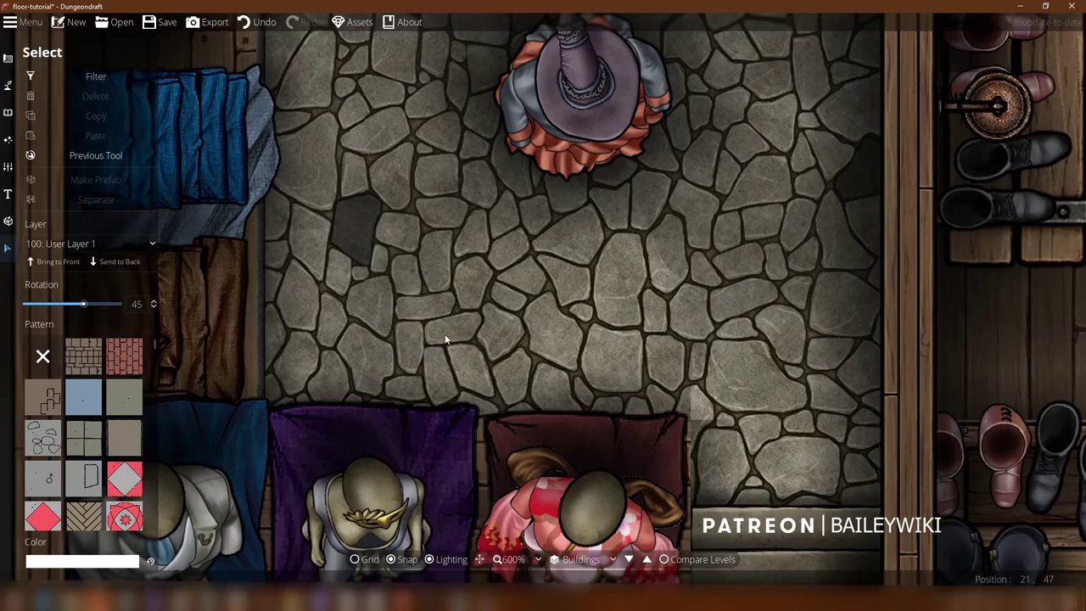
pyautogui.moveTo(446, 336); pyautogui.dragTo(469, 314)
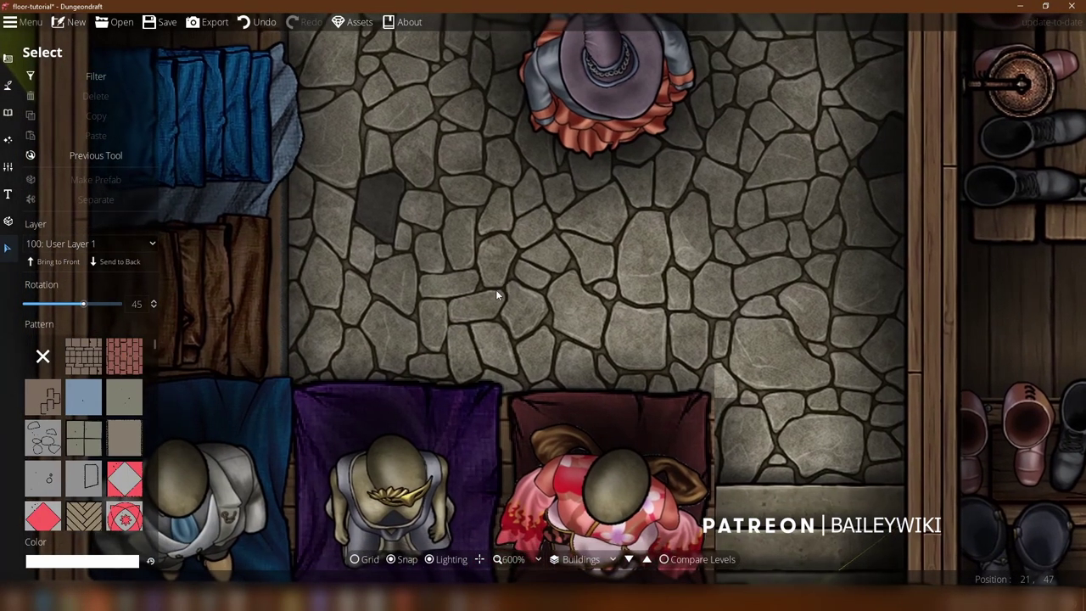
# Step: Shift the wooden floor shape upward in the shoe room while trying to reach the darkened stone's shape
pyautogui.click(422, 242)
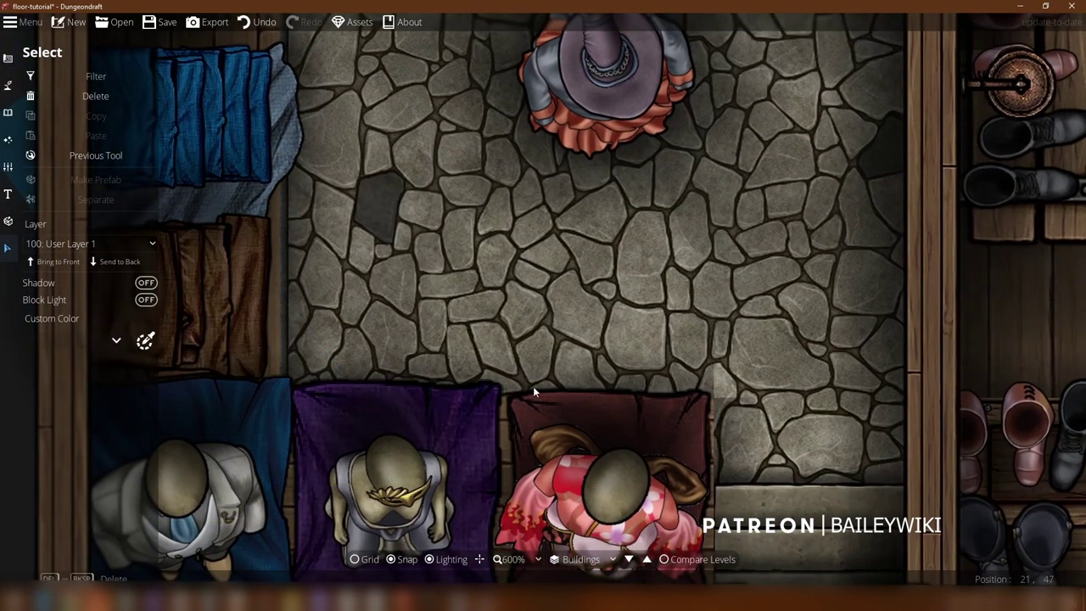
pyautogui.click(403, 304)
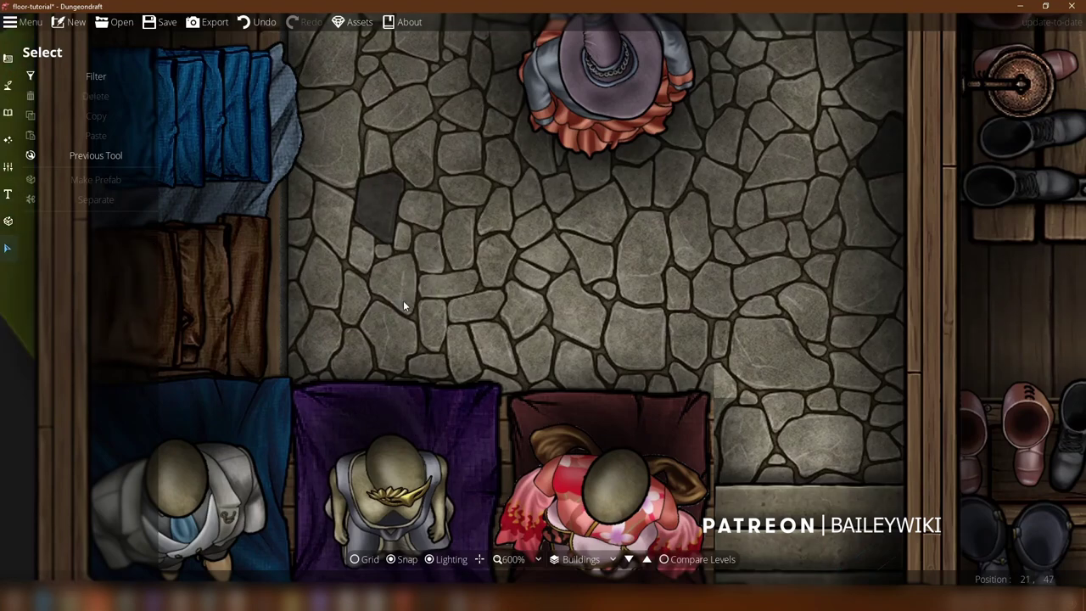
pyautogui.scroll(-4, 402, 305)
pyautogui.click(441, 308)
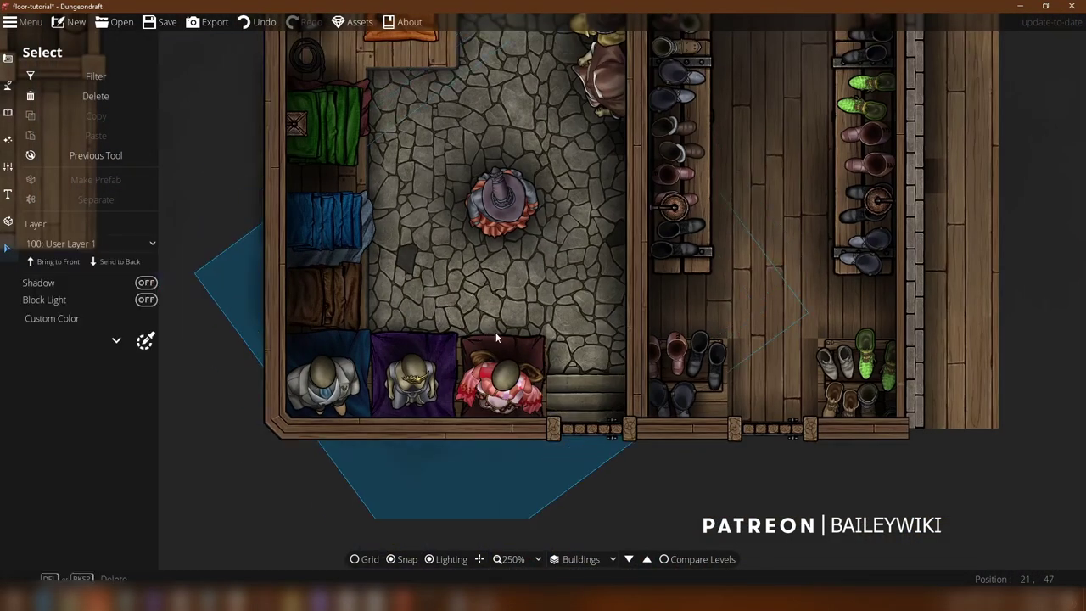
pyautogui.moveTo(495, 332); pyautogui.dragTo(145, 193)
pyautogui.click(405, 261)
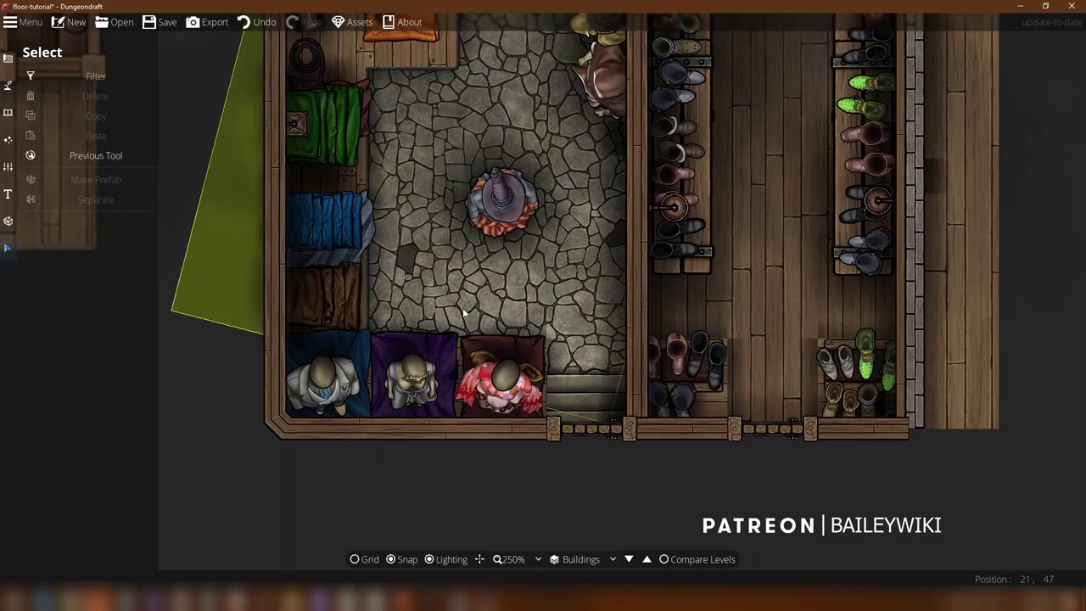
pyautogui.click(555, 199)
pyautogui.press('Delete')
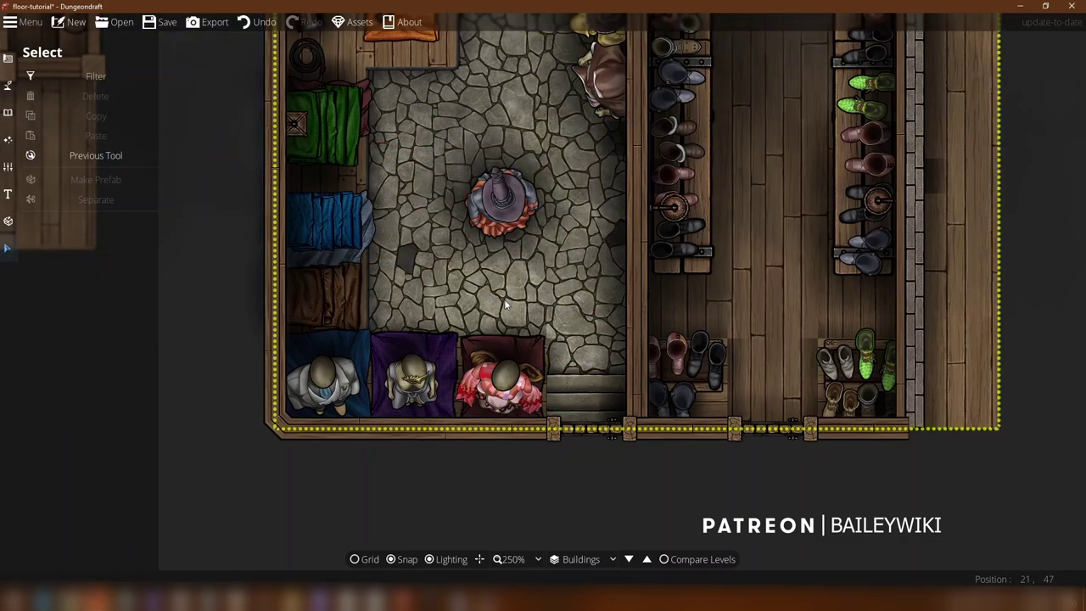
pyautogui.moveTo(505, 300); pyautogui.dragTo(827, 127)
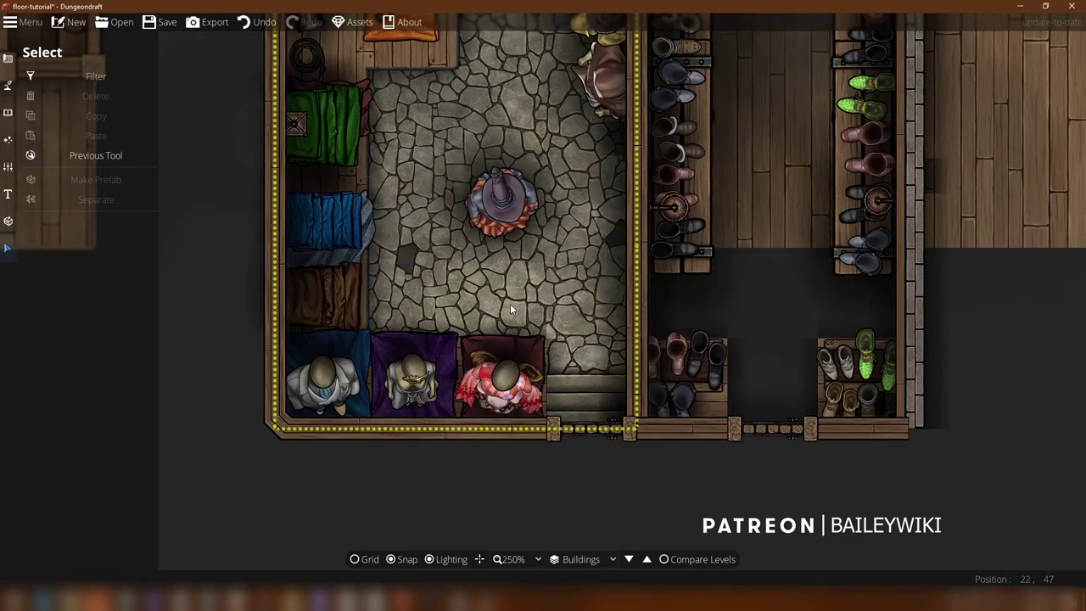
# Step: Try shifting the clothing shop's cobblestone floor pattern aside, and undo the move
pyautogui.hotkey('ctrl', 'z')
pyautogui.hotkey('ctrl', 'z')
pyautogui.hotkey('ctrl', 'z')
pyautogui.hotkey('ctrl', 'z')
pyautogui.hotkey('ctrl', 'z')
pyautogui.hotkey('ctrl', 'z')
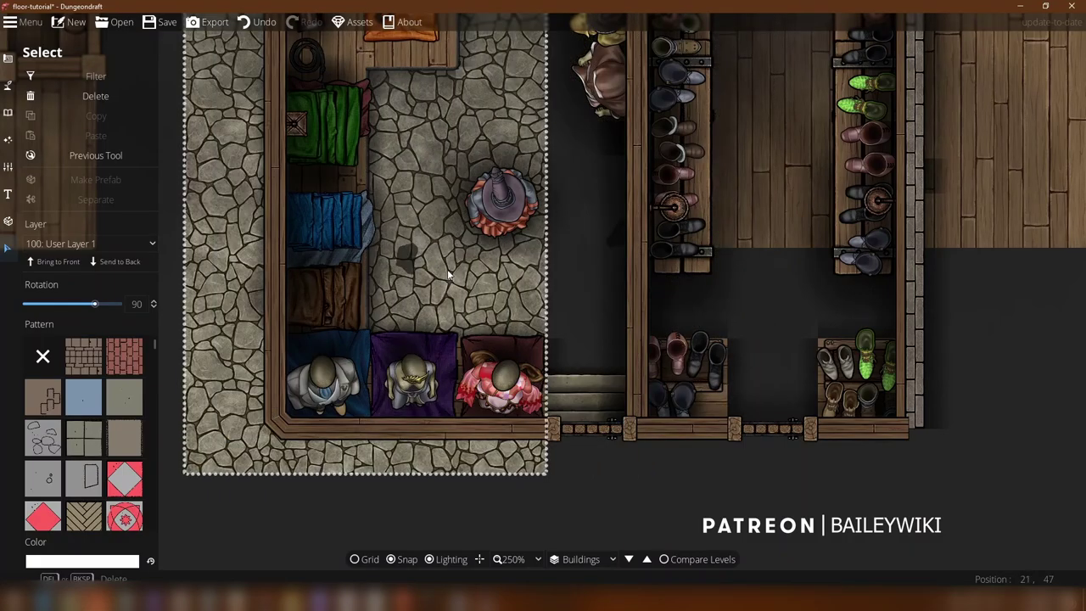
pyautogui.hotkey('ctrl', 'z')
pyautogui.hotkey('ctrl', 'z')
pyautogui.hotkey('ctrl', 'z')
pyautogui.hotkey('ctrl', 'z')
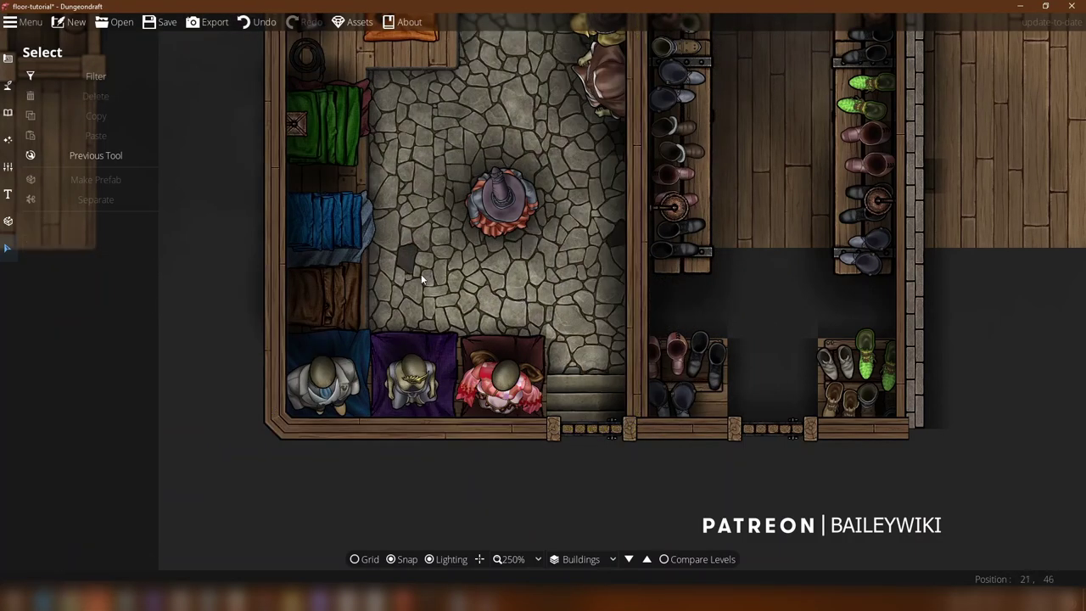
# Step: Move the cobblestone floor pattern toward the shoe room to expose the dark shape laid over one stone
pyautogui.scroll(5, 421, 274)
pyautogui.click(426, 363)
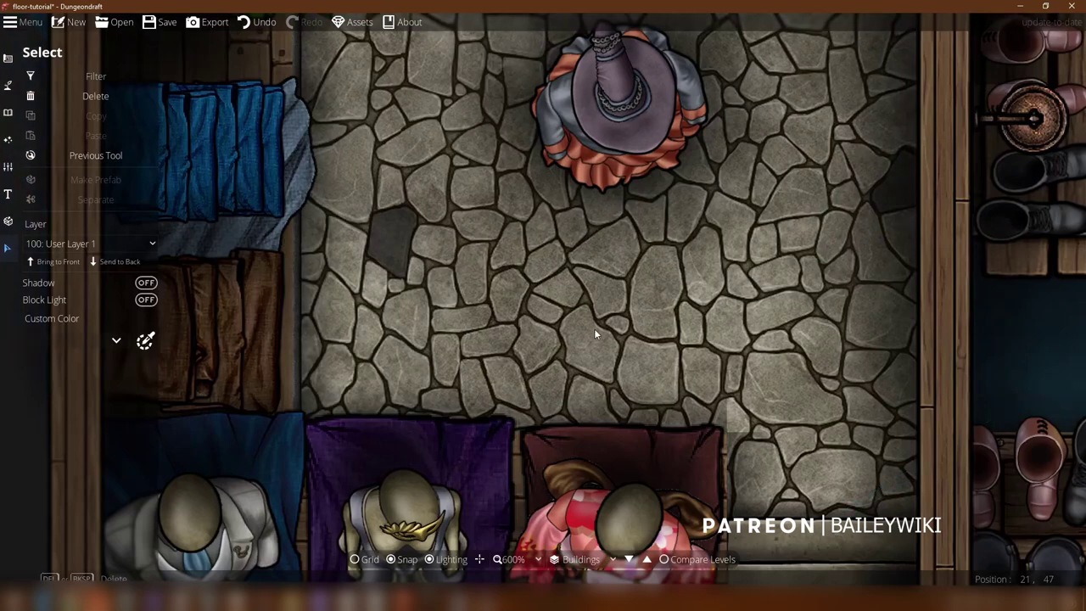
pyautogui.hotkey('ctrl', 'z')
pyautogui.hotkey('ctrl', 'z')
pyautogui.hotkey('ctrl', 'z')
pyautogui.hotkey('ctrl', 'z')
pyautogui.hotkey('ctrl', 'z')
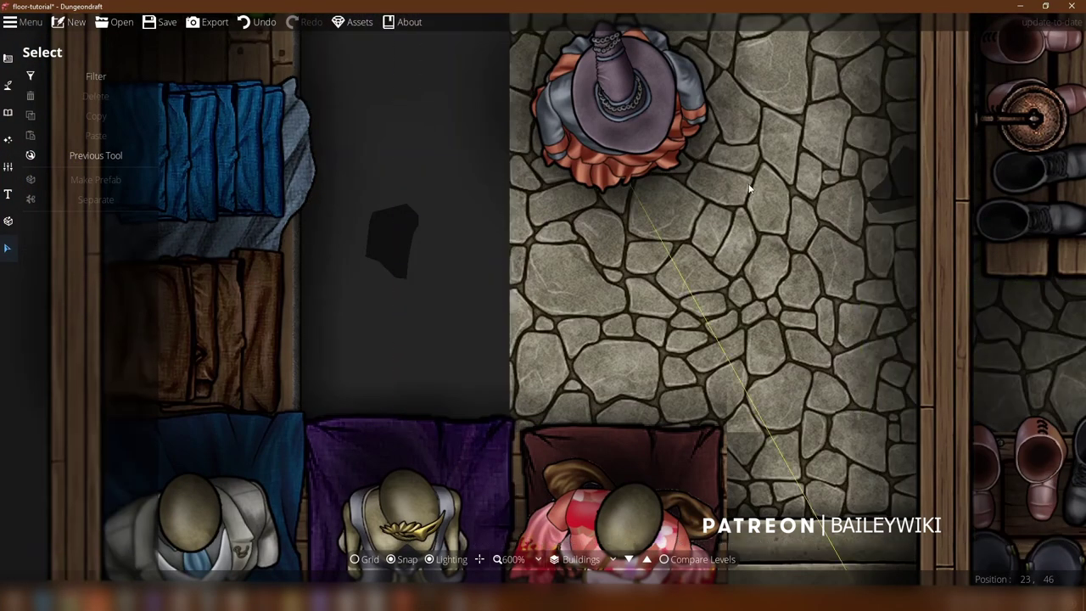
# Step: Select the exposed dark stone shape and locate Shadow 60% among its available patterns
pyautogui.click(395, 240)
pyautogui.moveTo(393, 252)
pyautogui.mouseDown()
pyautogui.moveTo(307, 430)
pyautogui.moveTo(400, 254)
pyautogui.mouseUp()
pyautogui.click(477, 290)
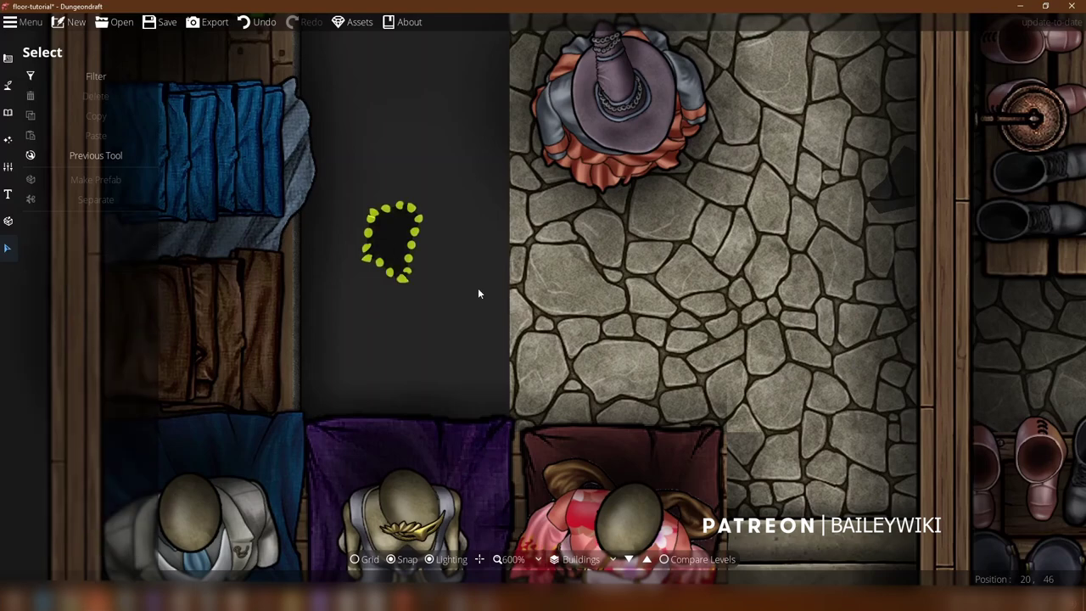
pyautogui.click(387, 244)
pyautogui.scroll(-10, 135, 396)
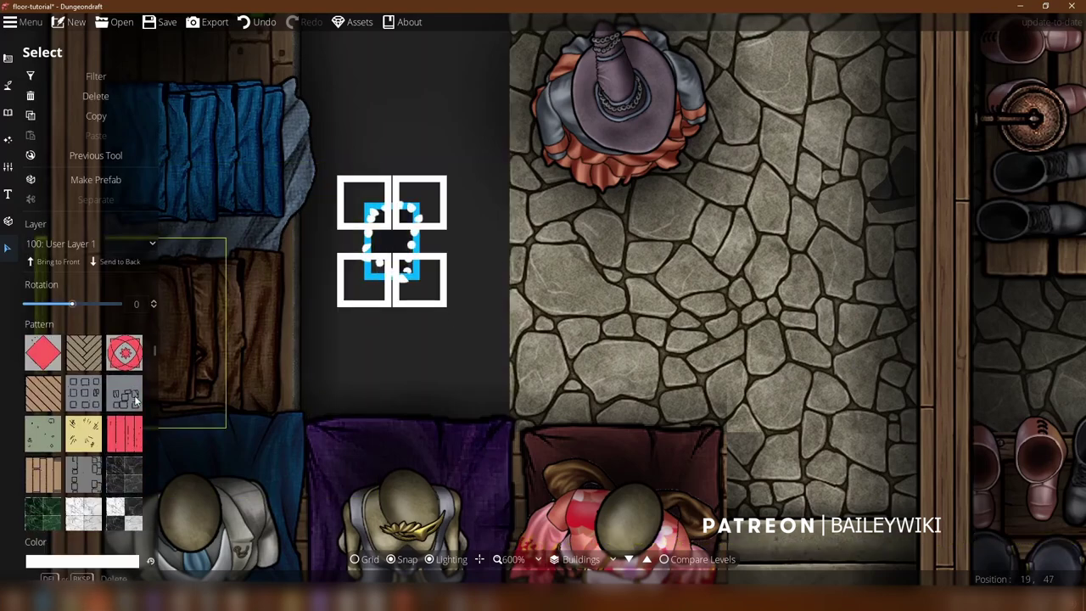
pyautogui.scroll(-10, 123, 405)
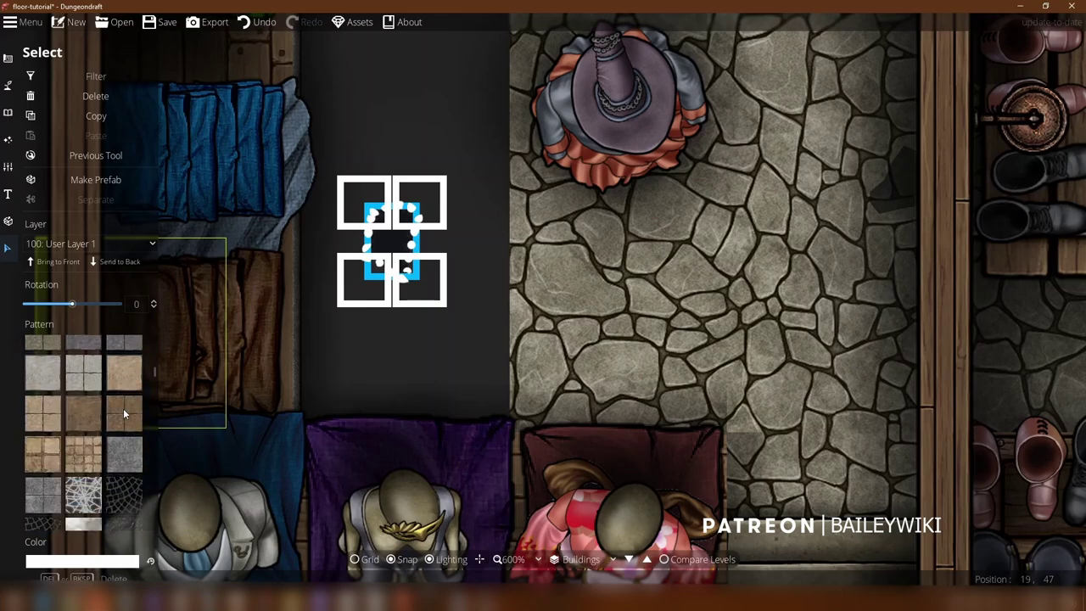
pyautogui.scroll(-10, 122, 418)
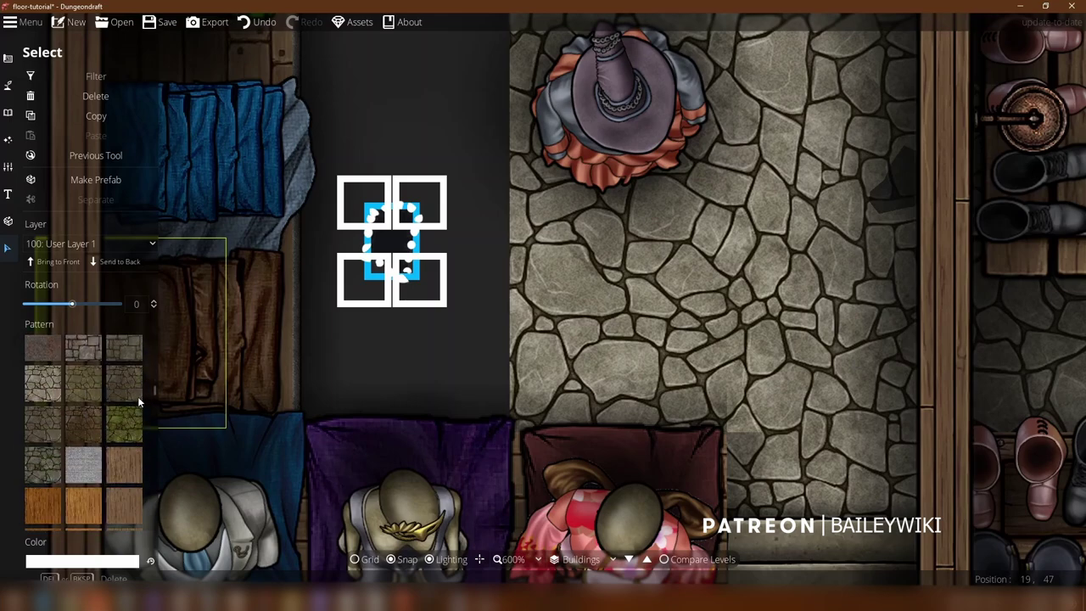
pyautogui.scroll(-10, 155, 419)
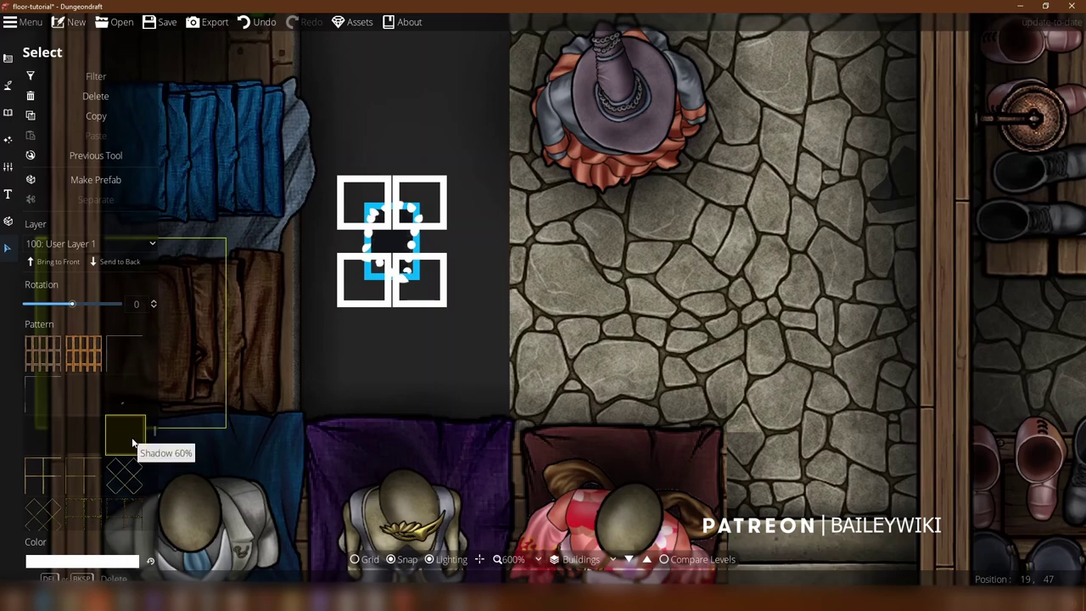
# Step: Set up the Pattern Shape Tool with the Shadow 60% pattern and a freeform shape on User Layer 1
pyautogui.click(8, 56)
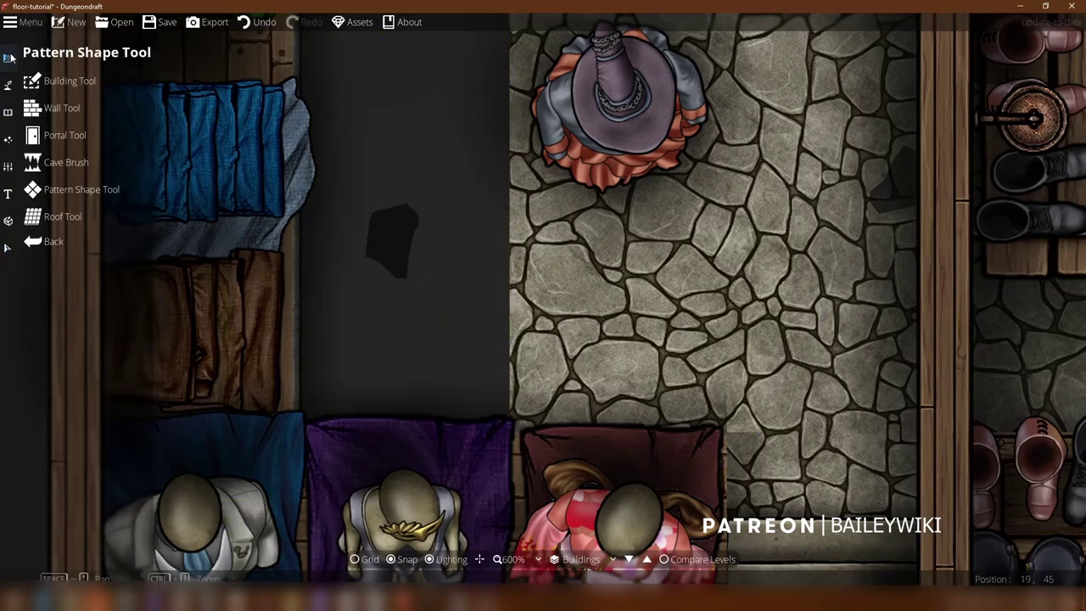
pyautogui.click(85, 191)
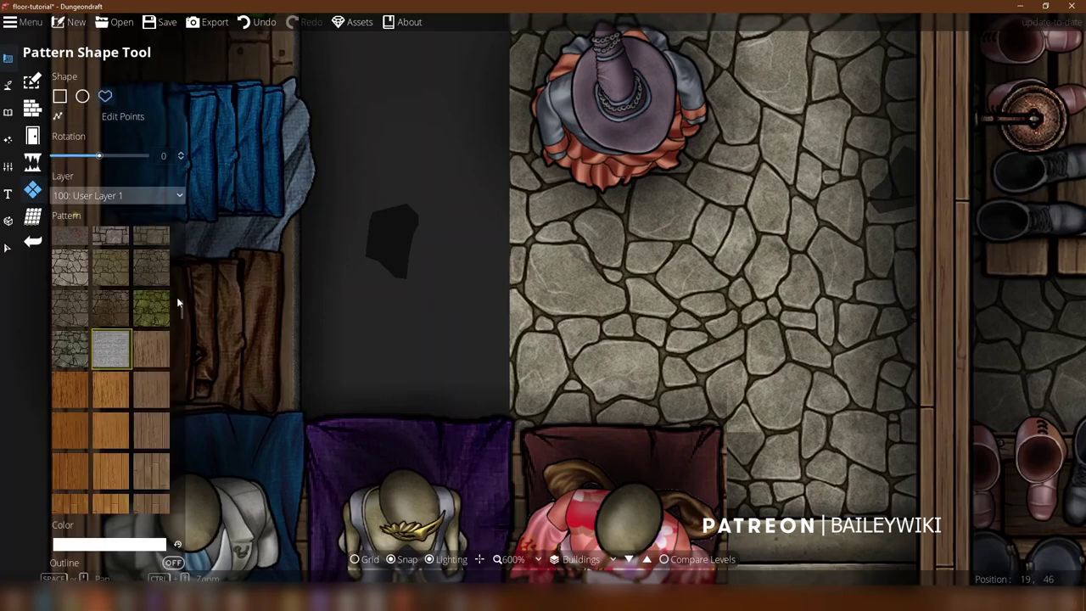
pyautogui.moveTo(181, 310); pyautogui.dragTo(182, 378)
# Step: With snapping off, trace the large cobblestone below the robed figure with the wizard hat as a closed shadow shape
pyautogui.scroll(2, 640, 298)
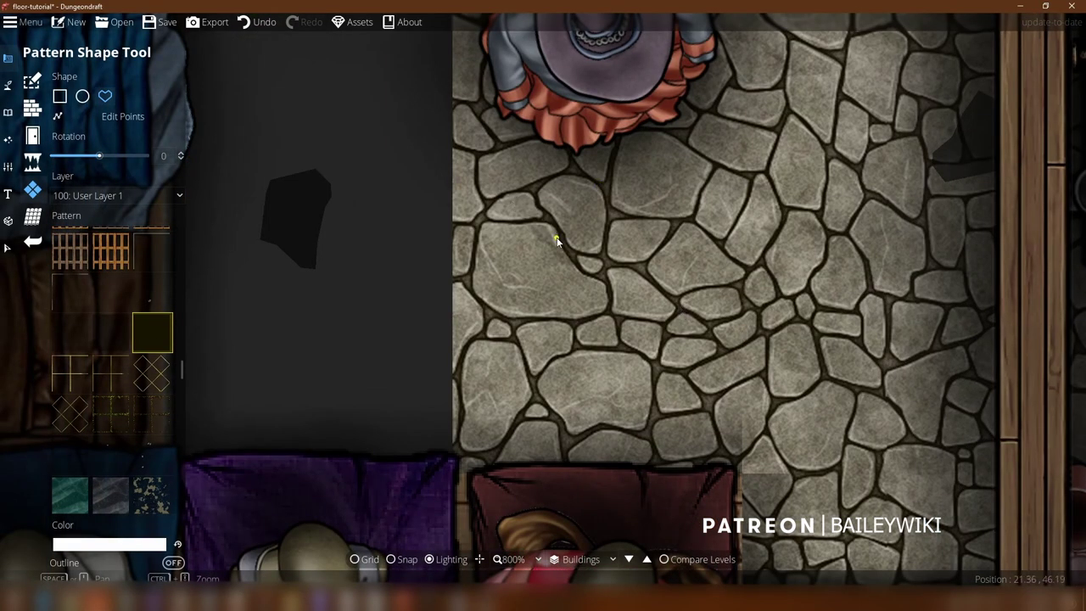
pyautogui.moveTo(549, 235); pyautogui.dragTo(523, 214)
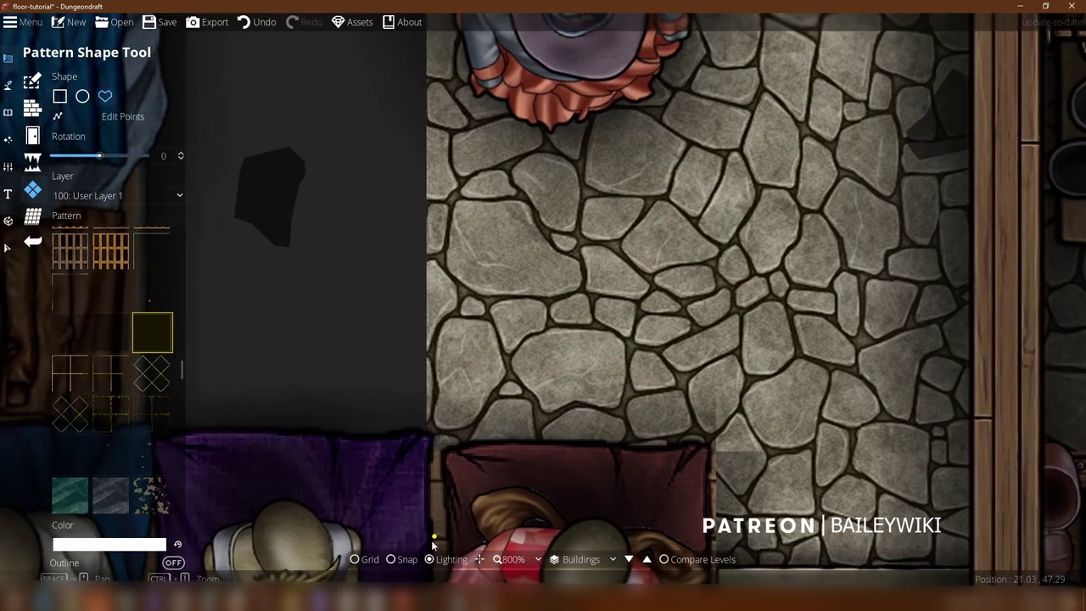
pyautogui.click(405, 560)
pyautogui.click(462, 201)
pyautogui.click(526, 196)
pyautogui.click(555, 249)
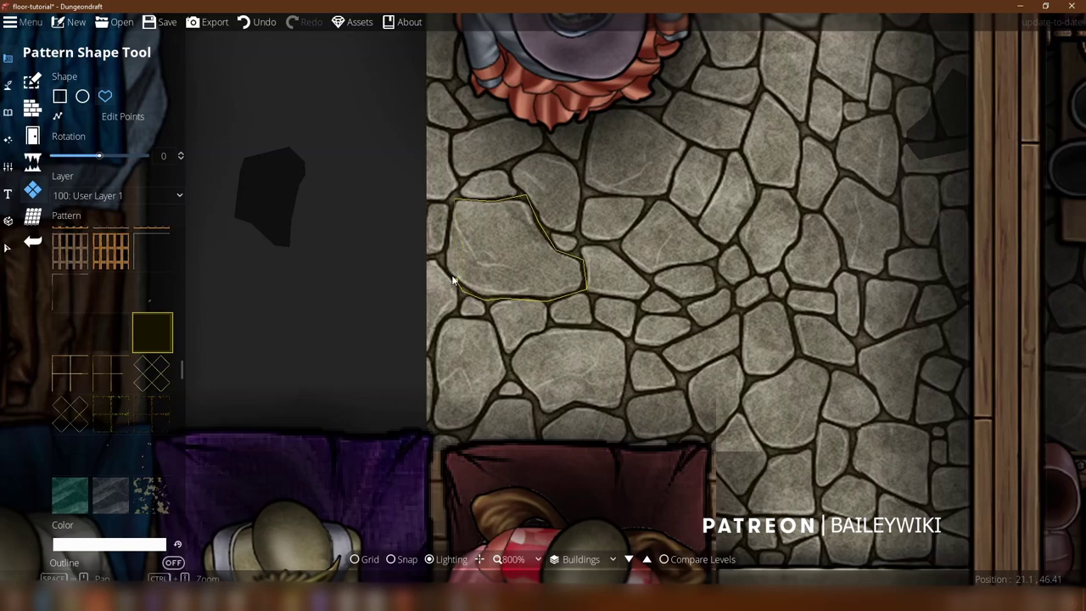
pyautogui.click(456, 200)
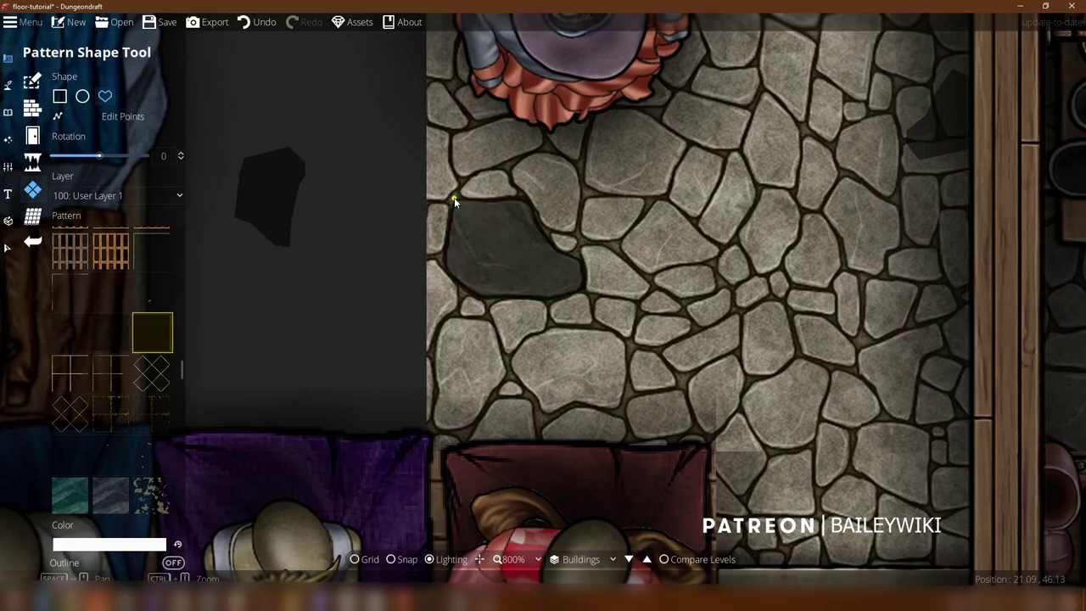
pyautogui.moveTo(636, 236); pyautogui.dragTo(550, 237)
pyautogui.scroll(-4, 441, 272)
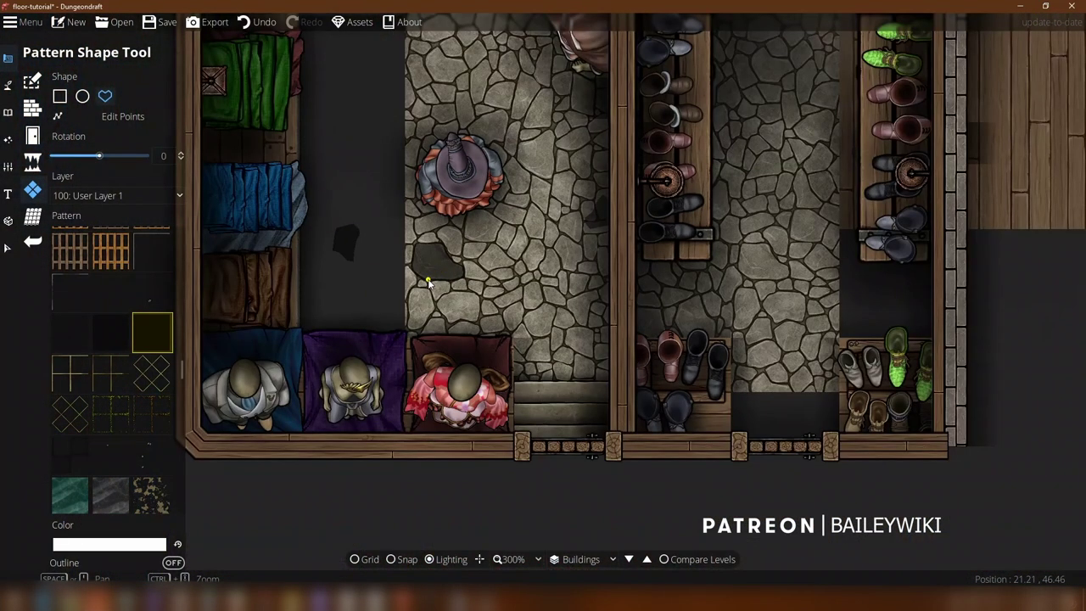
pyautogui.scroll(4, 428, 283)
pyautogui.scroll(-4, 503, 225)
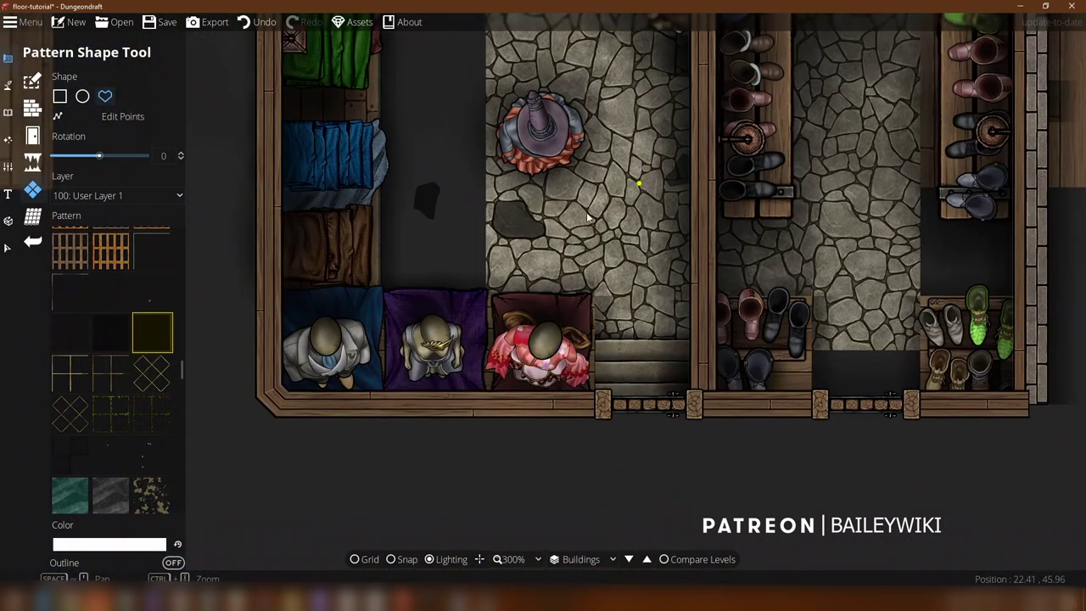
# Step: Examine the shadowed cobblestones around the robed figure with the wizard hat
pyautogui.moveTo(588, 219); pyautogui.dragTo(502, 275)
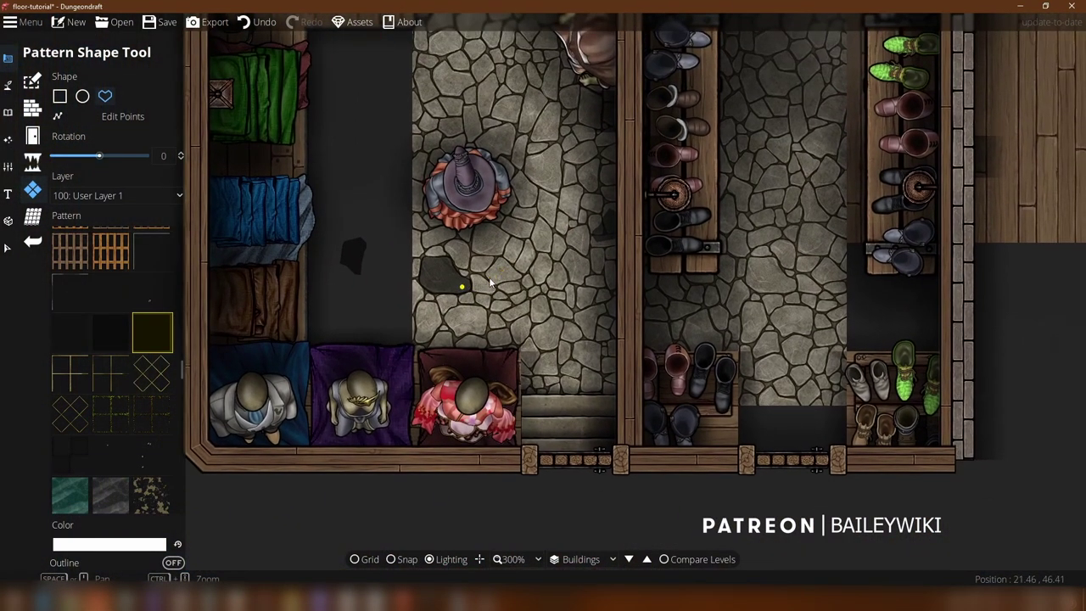
pyautogui.moveTo(554, 251); pyautogui.dragTo(547, 282)
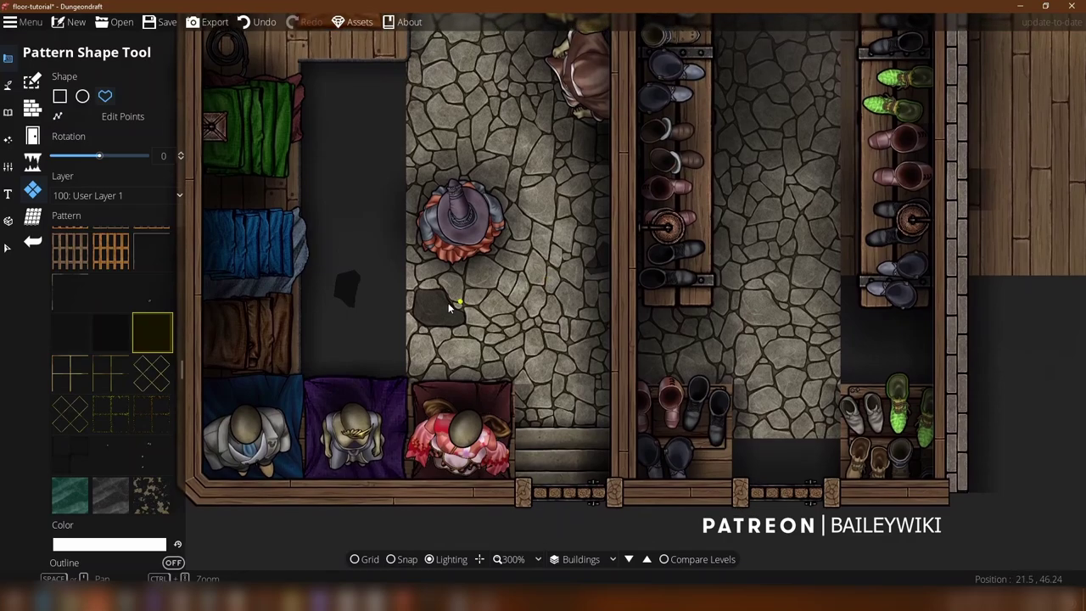
pyautogui.moveTo(477, 311); pyautogui.dragTo(651, 385)
pyautogui.scroll(-2, 678, 270)
pyautogui.moveTo(739, 318); pyautogui.dragTo(604, 281)
pyautogui.scroll(1, 604, 281)
pyautogui.scroll(1, 602, 281)
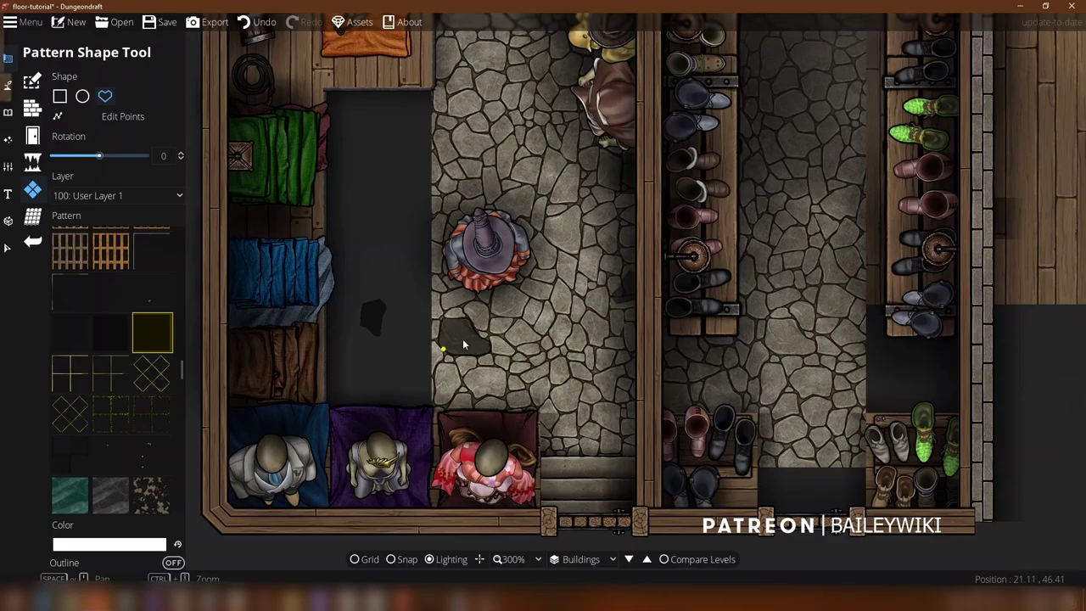
# Step: Move the wood floor pattern east of the dormitory hallway crossing aside to uncover half of the dark four-pointed star
pyautogui.moveTo(478, 357); pyautogui.dragTo(609, 414)
pyautogui.moveTo(511, 229); pyautogui.dragTo(763, 370)
pyautogui.moveTo(372, 298); pyautogui.dragTo(521, 356)
pyautogui.scroll(-3, 521, 357)
pyautogui.moveTo(503, 273); pyautogui.dragTo(787, 327)
pyautogui.moveTo(431, 329); pyautogui.dragTo(536, 309)
pyautogui.scroll(3, 534, 307)
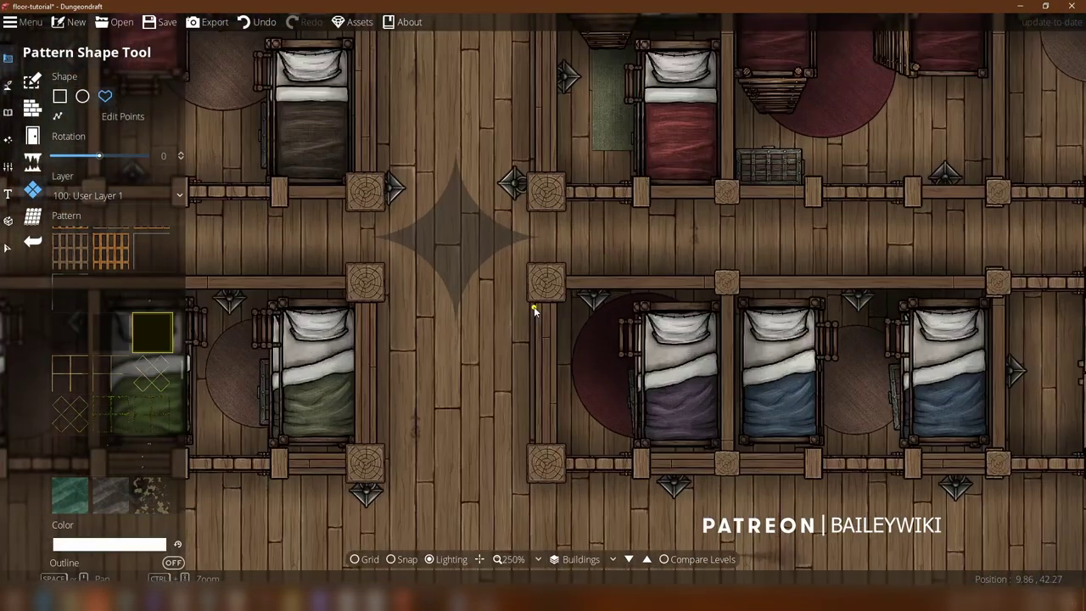
pyautogui.click(8, 247)
pyautogui.click(506, 208)
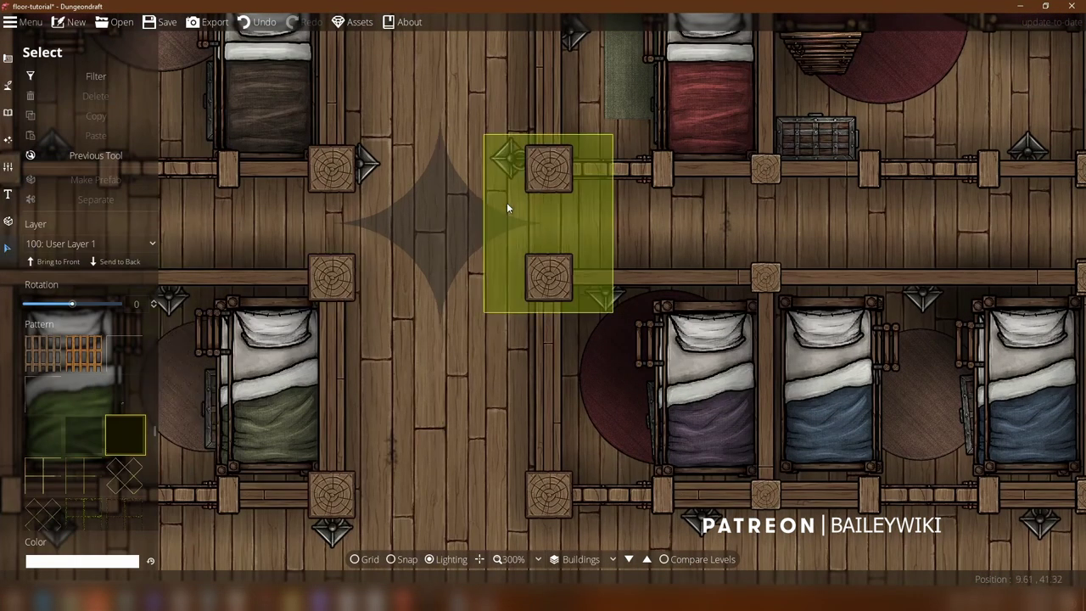
pyautogui.click(458, 329)
pyautogui.moveTo(458, 329); pyautogui.dragTo(647, 318)
# Step: Select the four-pointed star shape at the hallway crossing and locate the blank pattern it uses among the available patterns
pyautogui.click(440, 223)
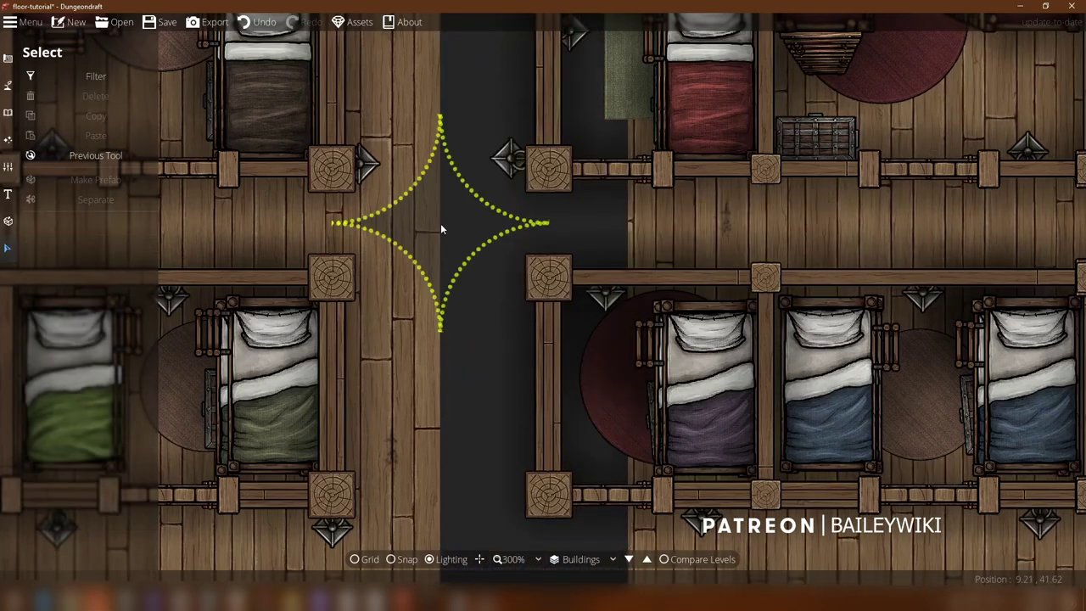
pyautogui.click(475, 223)
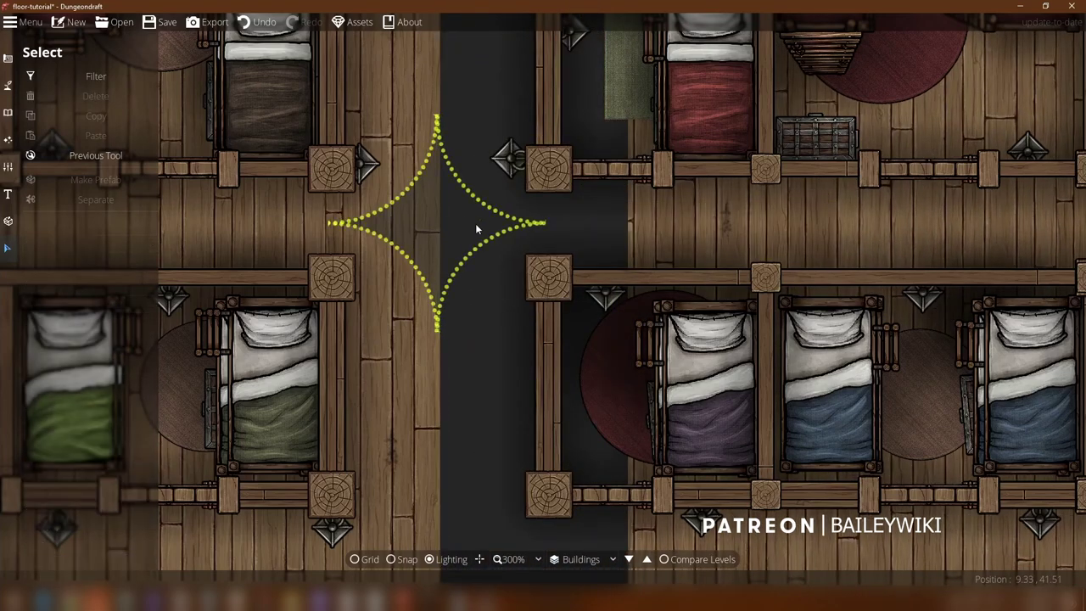
pyautogui.click(475, 223)
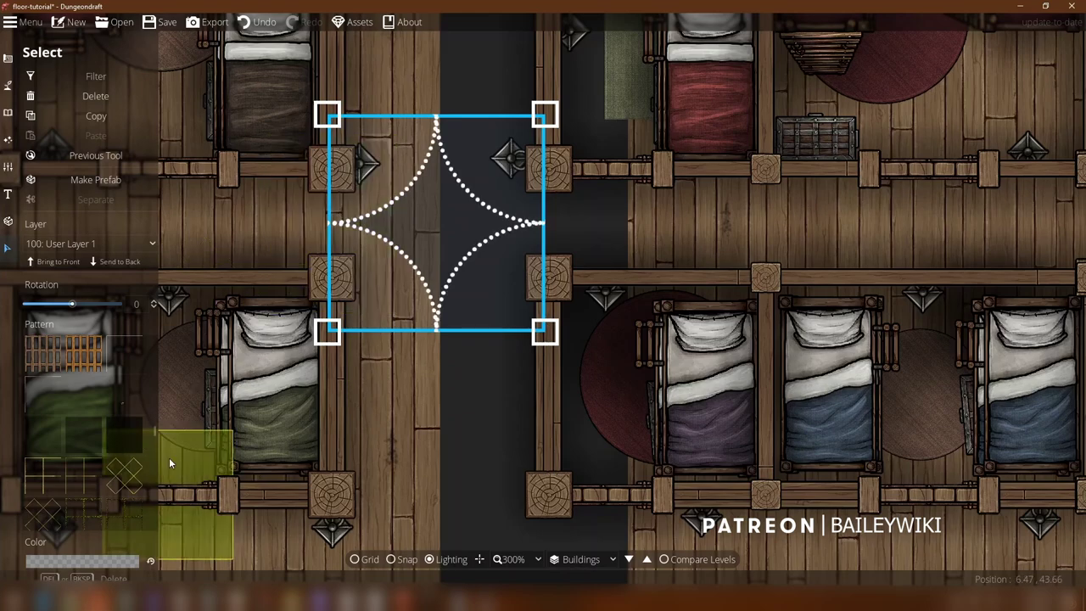
pyautogui.moveTo(155, 437); pyautogui.dragTo(157, 337)
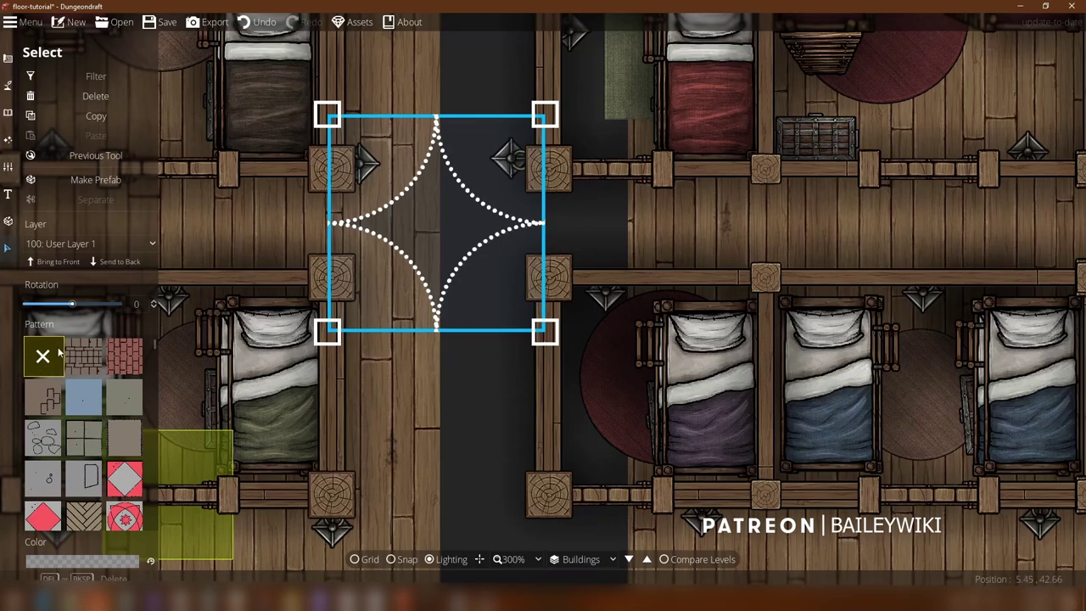
# Step: Set up the Pattern Shape Tool with the blank X pattern and the translucent red color 7cb62b2b
pyautogui.click(8, 57)
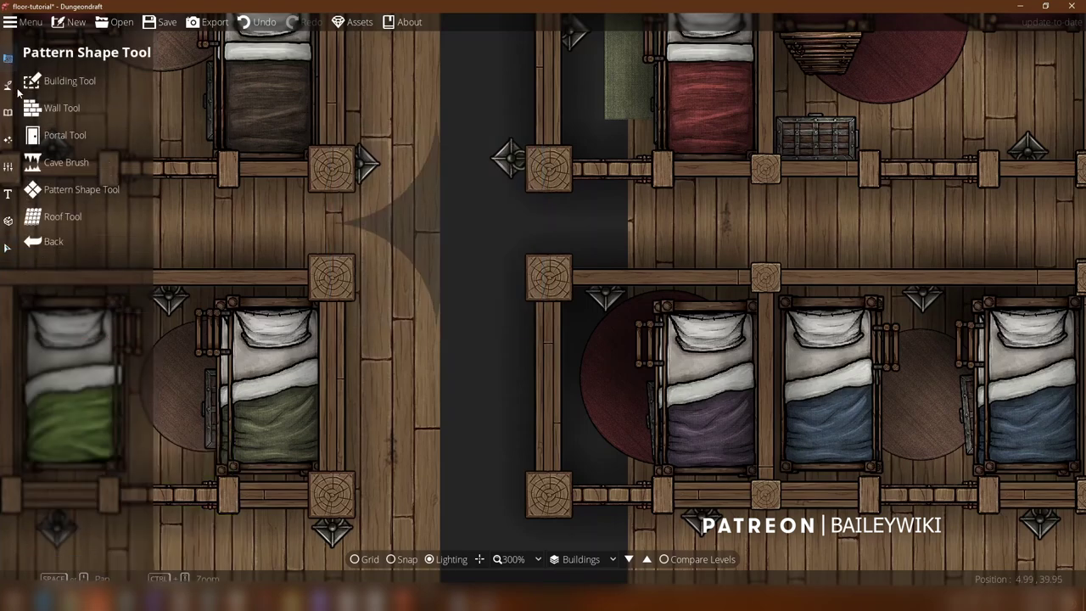
pyautogui.click(85, 189)
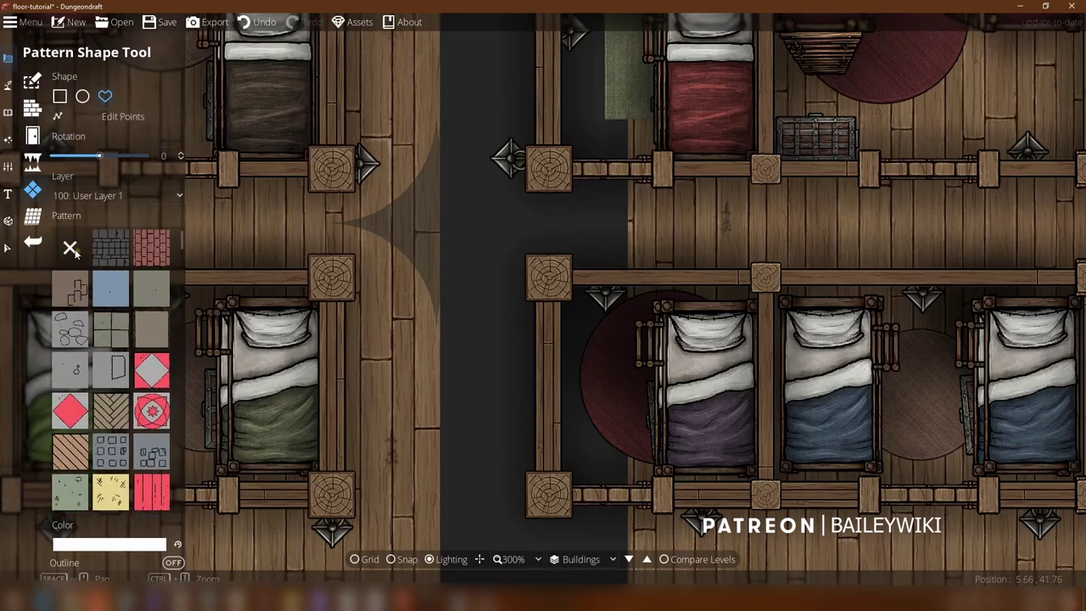
pyautogui.click(71, 247)
pyautogui.click(109, 544)
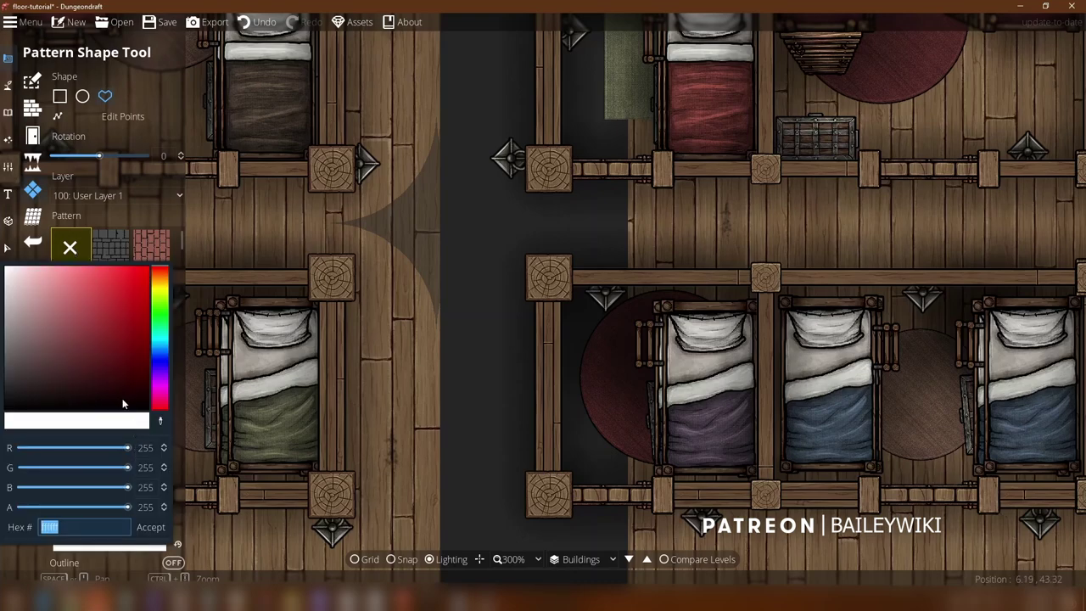
pyautogui.click(117, 309)
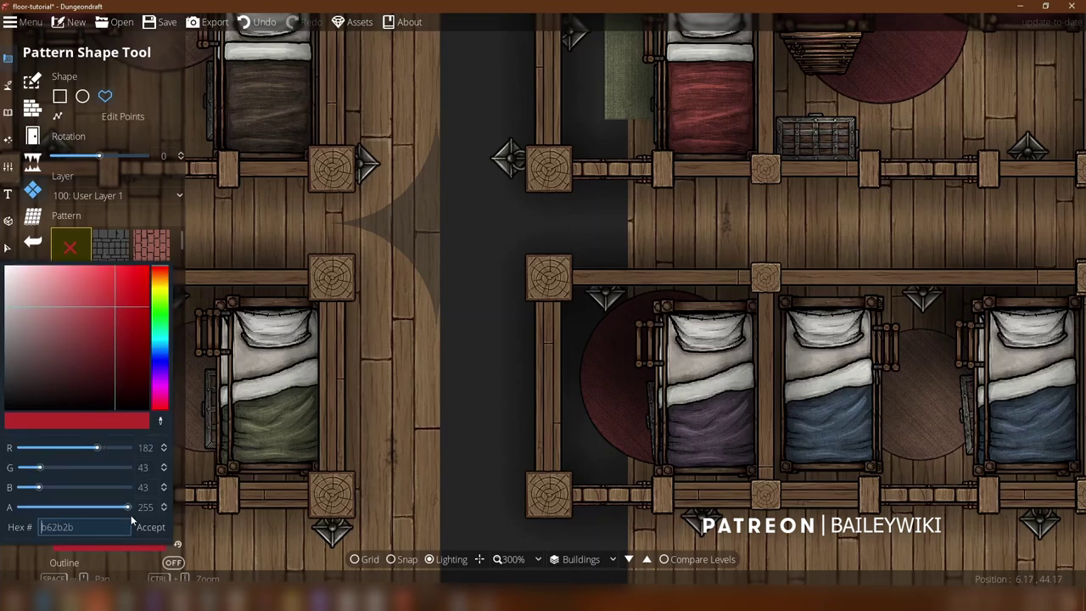
pyautogui.moveTo(127, 506); pyautogui.dragTo(72, 506)
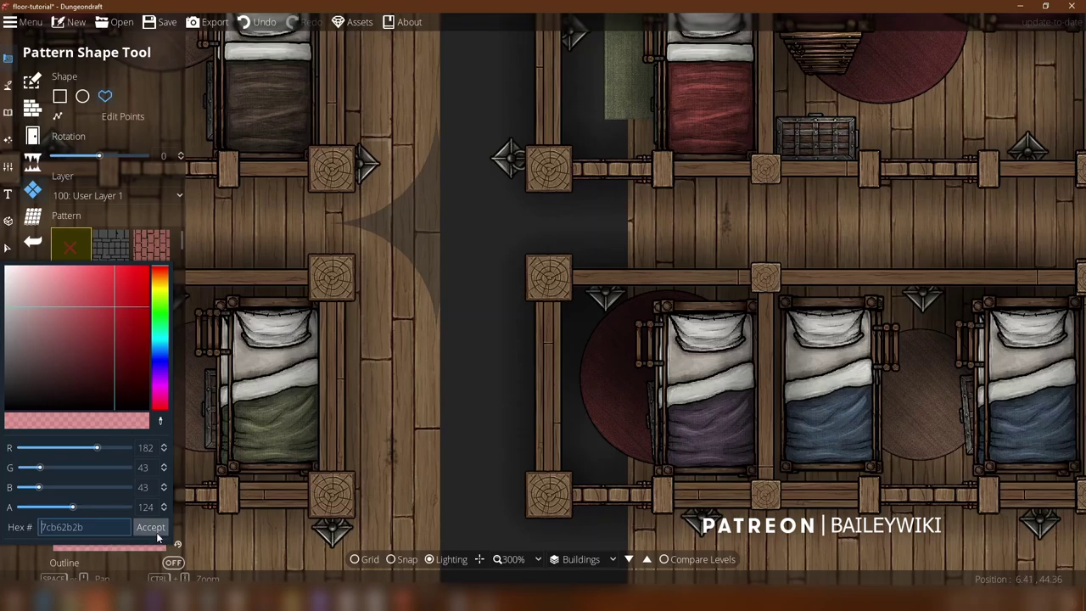
pyautogui.click(156, 532)
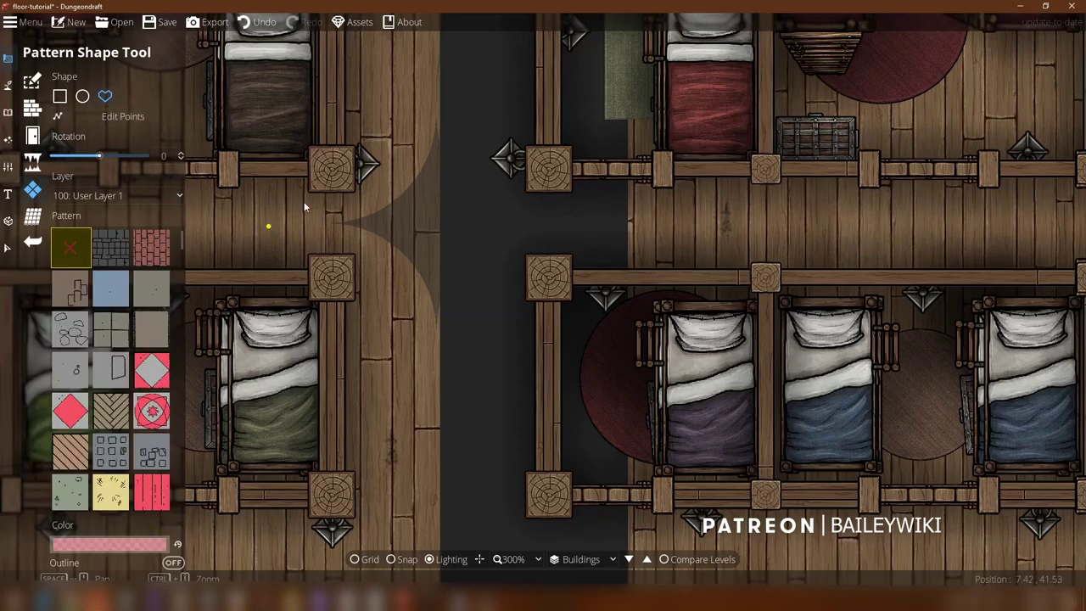
# Step: With snapping on, draw a red freeform spike with curved sides along the wood floor's southern edge, below the bunk rooms
pyautogui.moveTo(293, 215); pyautogui.dragTo(329, 99)
pyautogui.moveTo(493, 429); pyautogui.dragTo(562, 175)
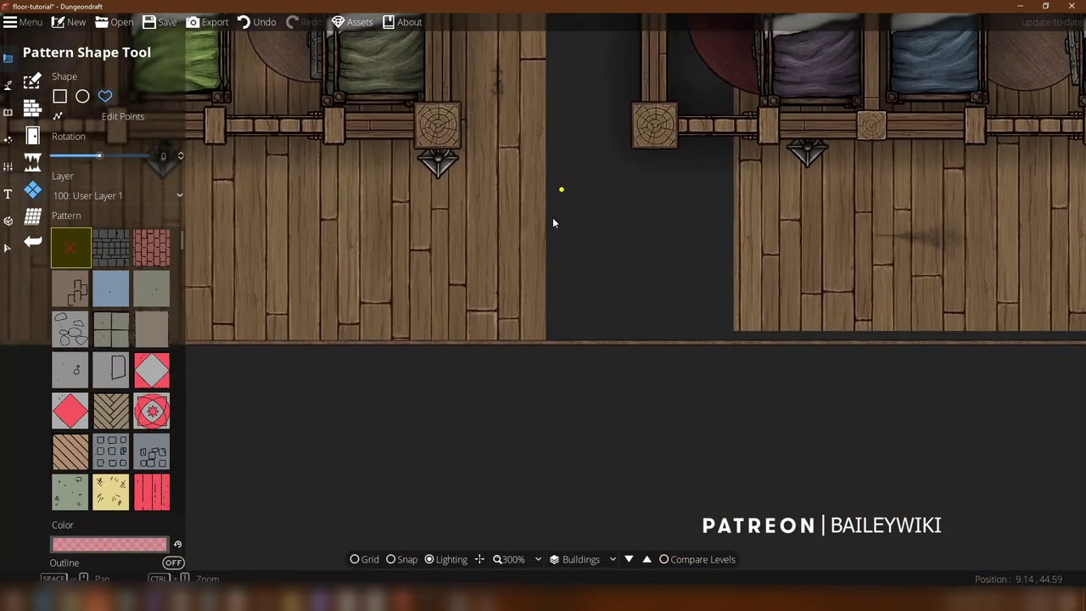
pyautogui.click(387, 235)
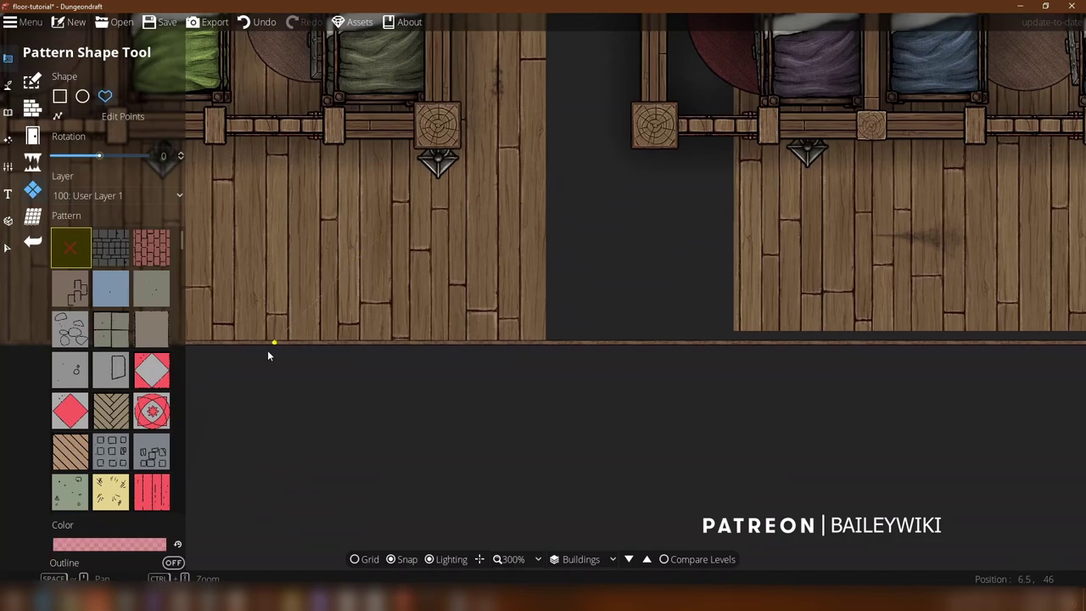
pyautogui.click(385, 347)
pyautogui.click(503, 349)
pyautogui.click(394, 337)
pyautogui.scroll(5, 342, 334)
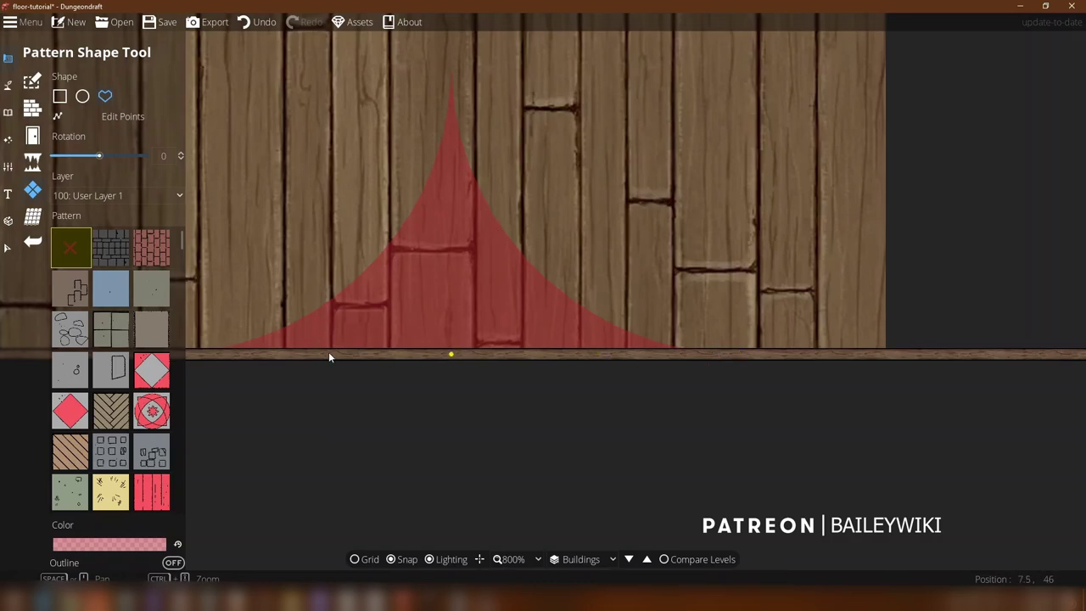
# Step: Select the dark stain on the wood floor south of the blue beds, rotate it parallel to the planks and shift it onto a seam
pyautogui.scroll(-6, 458, 141)
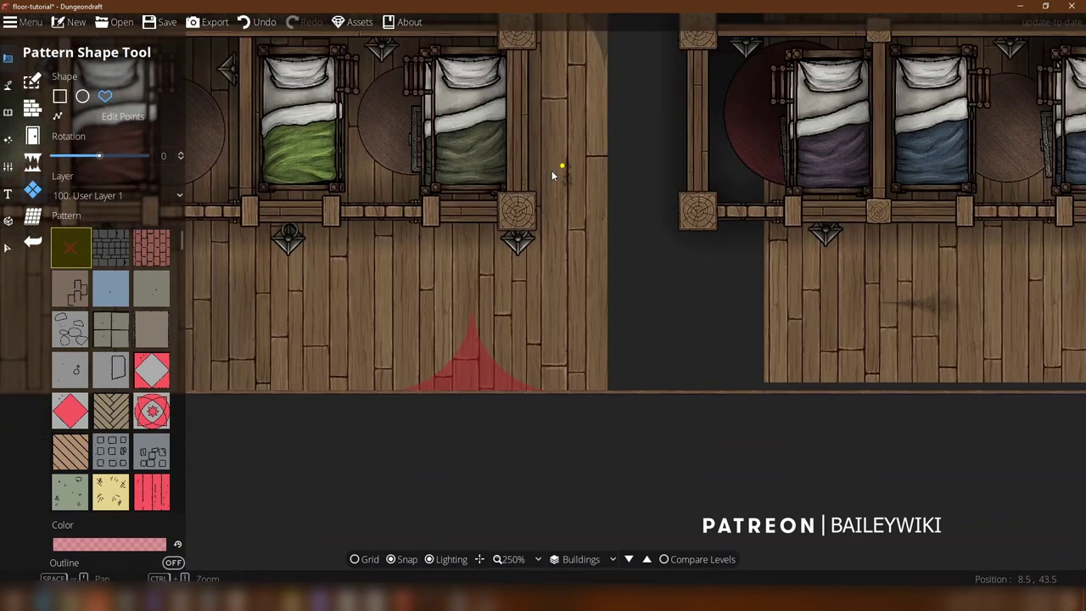
pyautogui.scroll(-1, 551, 172)
pyautogui.moveTo(552, 172); pyautogui.dragTo(535, 345)
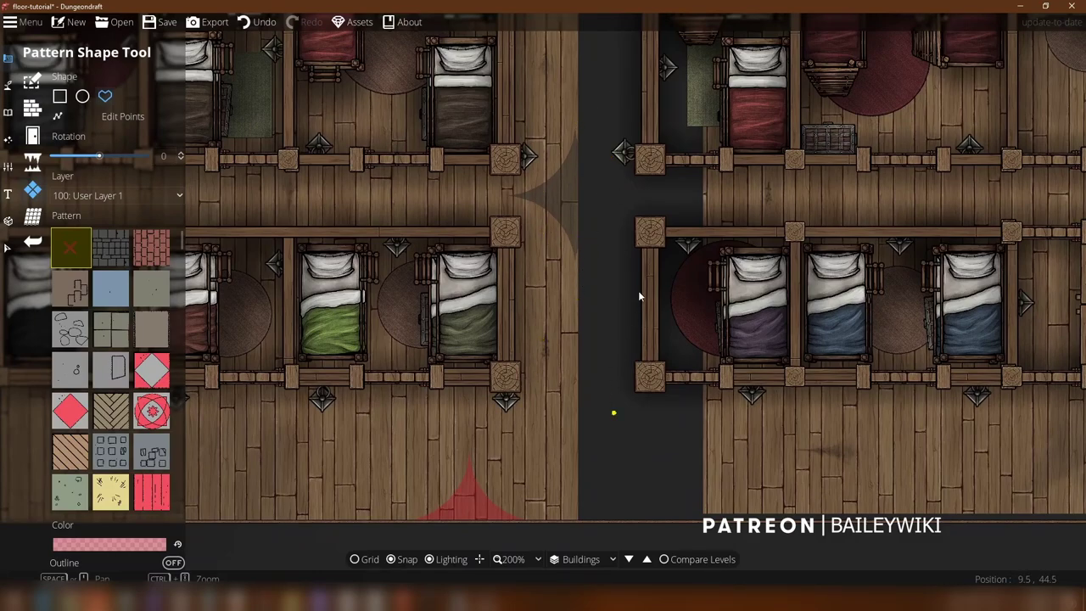
pyautogui.moveTo(638, 295); pyautogui.dragTo(637, 146)
pyautogui.click(7, 247)
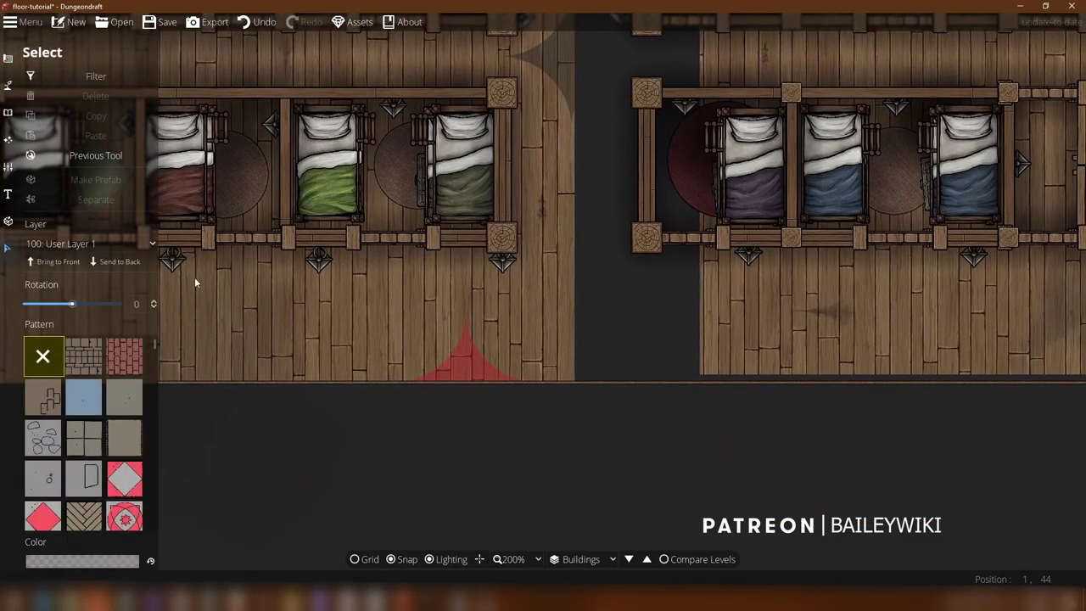
pyautogui.moveTo(700, 340); pyautogui.dragTo(391, 338)
pyautogui.moveTo(862, 254)
pyautogui.mouseDown()
pyautogui.moveTo(858, 166)
pyautogui.moveTo(874, 255)
pyautogui.mouseUp()
pyautogui.rightClick(705, 321)
pyautogui.scroll(2, 547, 356)
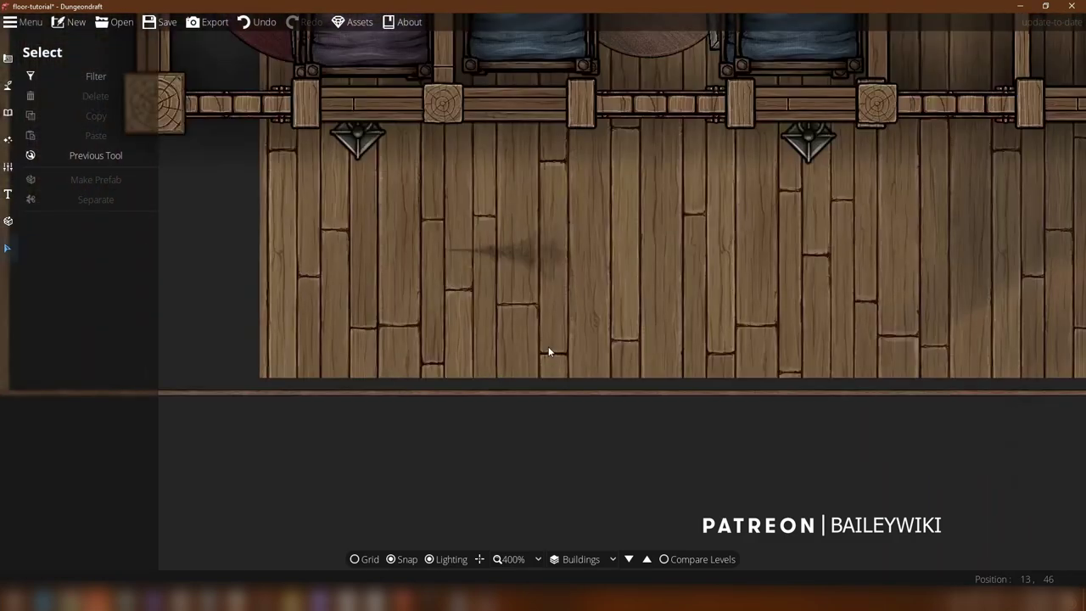
pyautogui.click(507, 259)
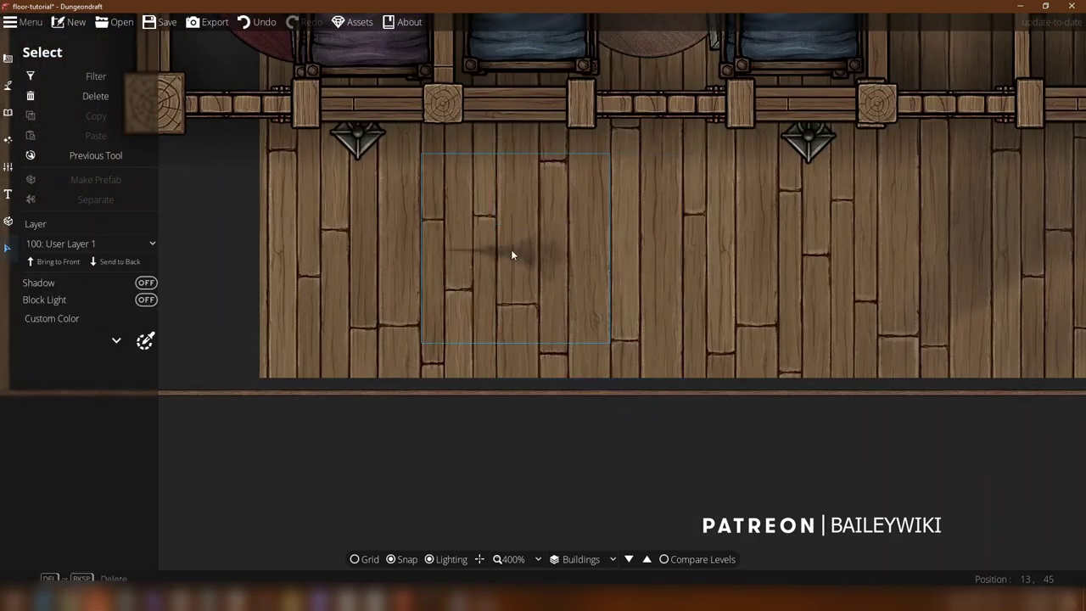
pyautogui.click(510, 249)
pyautogui.scroll(4, 511, 250)
pyautogui.scroll(2, 511, 250)
pyautogui.moveTo(517, 250); pyautogui.dragTo(496, 242)
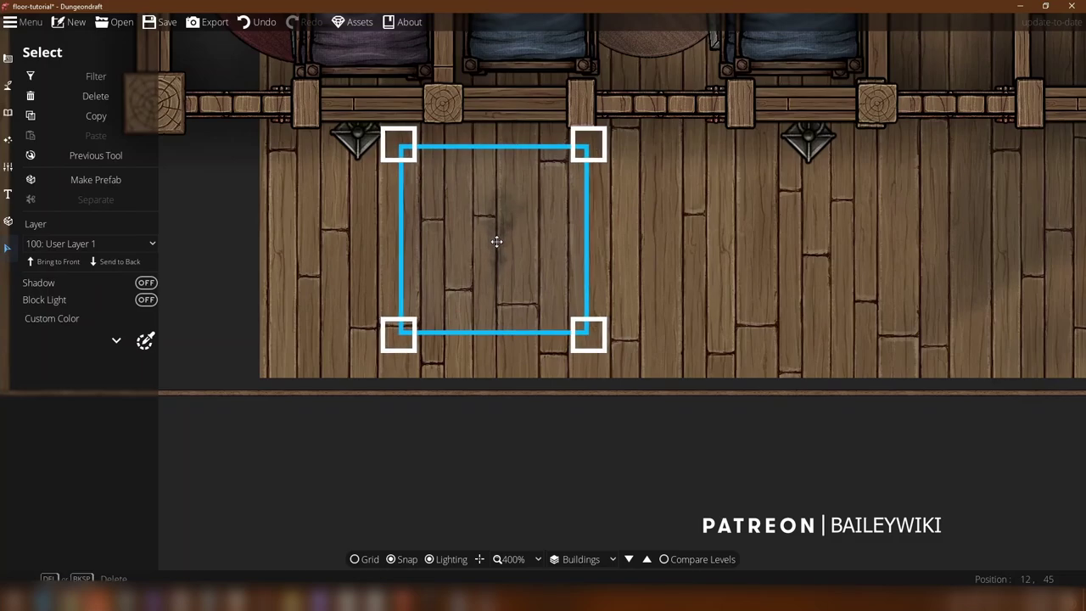
pyautogui.click(474, 468)
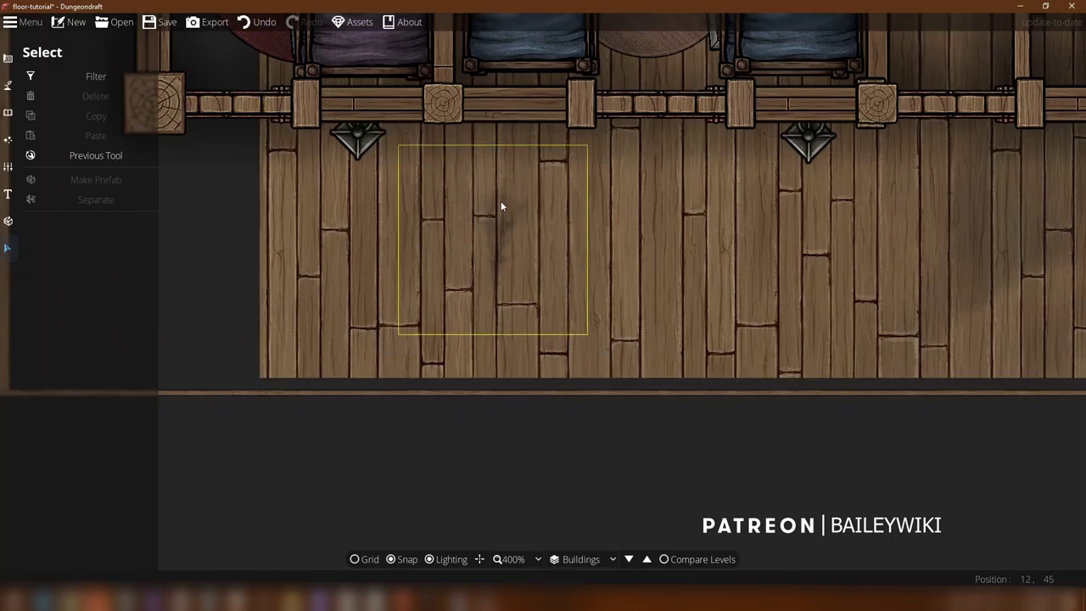
# Step: With snapping off, shift the wood floor pattern back toward the hallway crossing so a plank seam lies under the hallway's dark stain
pyautogui.scroll(-4, 536, 240)
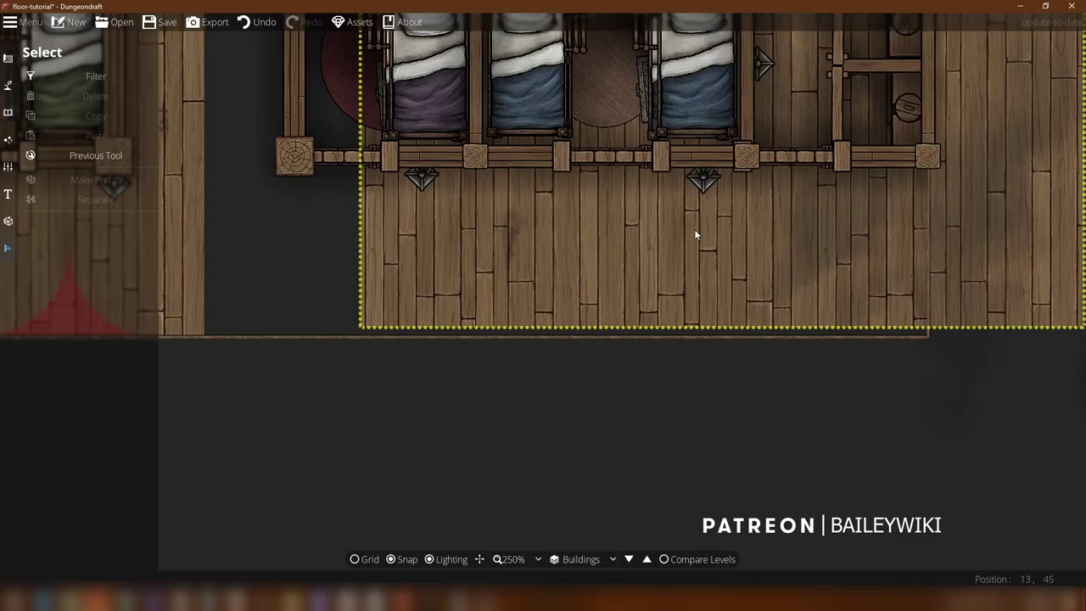
pyautogui.scroll(2, 670, 317)
pyautogui.scroll(-3, 646, 412)
pyautogui.scroll(3, 623, 331)
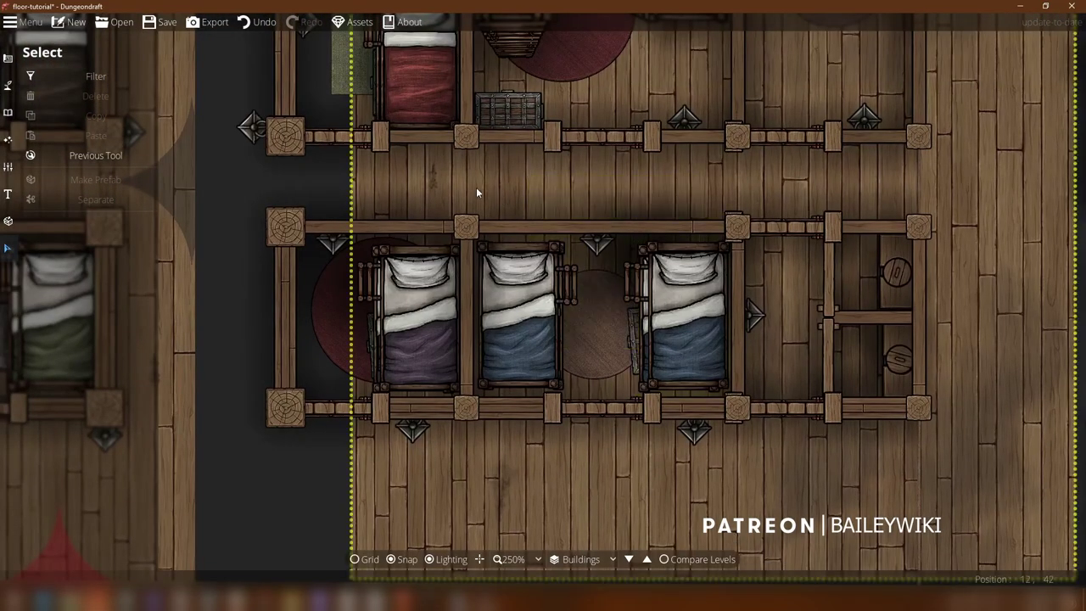
pyautogui.scroll(4, 432, 182)
pyautogui.click(436, 169)
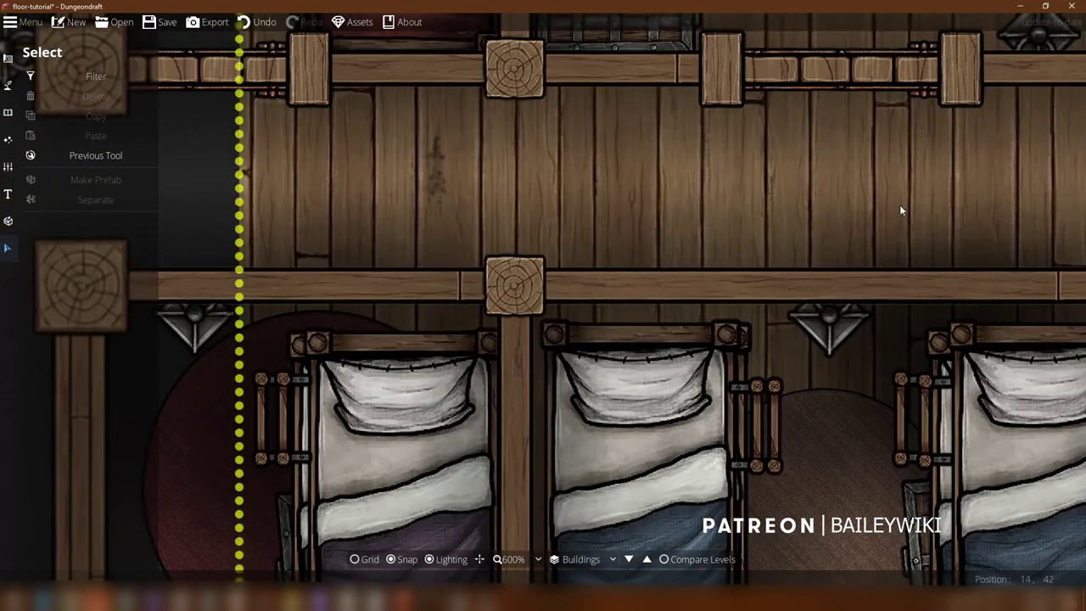
pyautogui.moveTo(905, 204); pyautogui.dragTo(622, 219)
pyautogui.press('Escape')
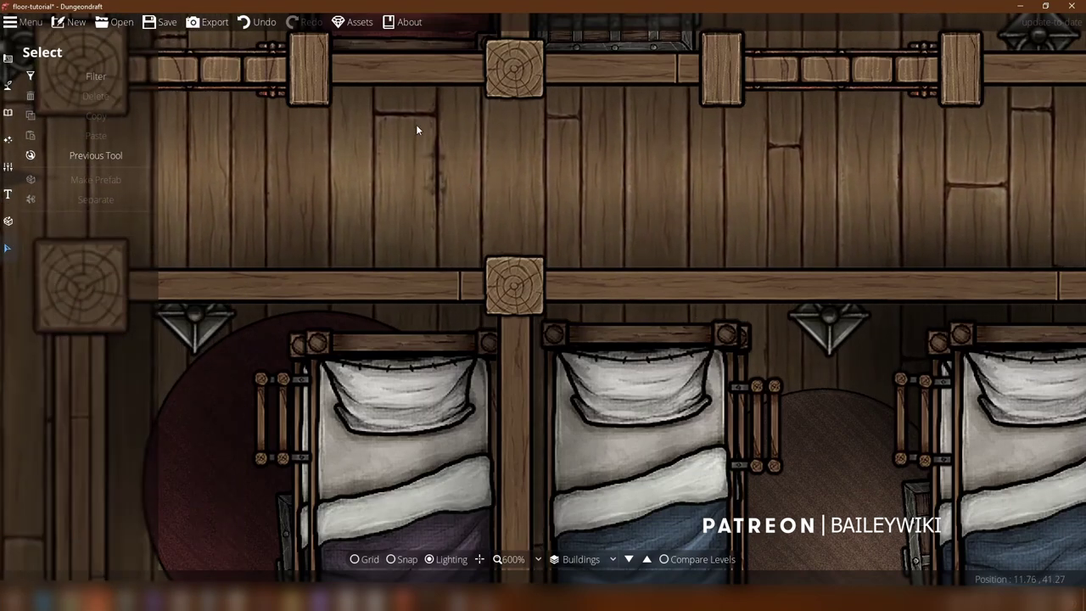
# Step: Move the dark stain in the hallway west of the star crossing onto the neighboring plank seam
pyautogui.scroll(-1, 449, 253)
pyautogui.moveTo(500, 270); pyautogui.dragTo(630, 279)
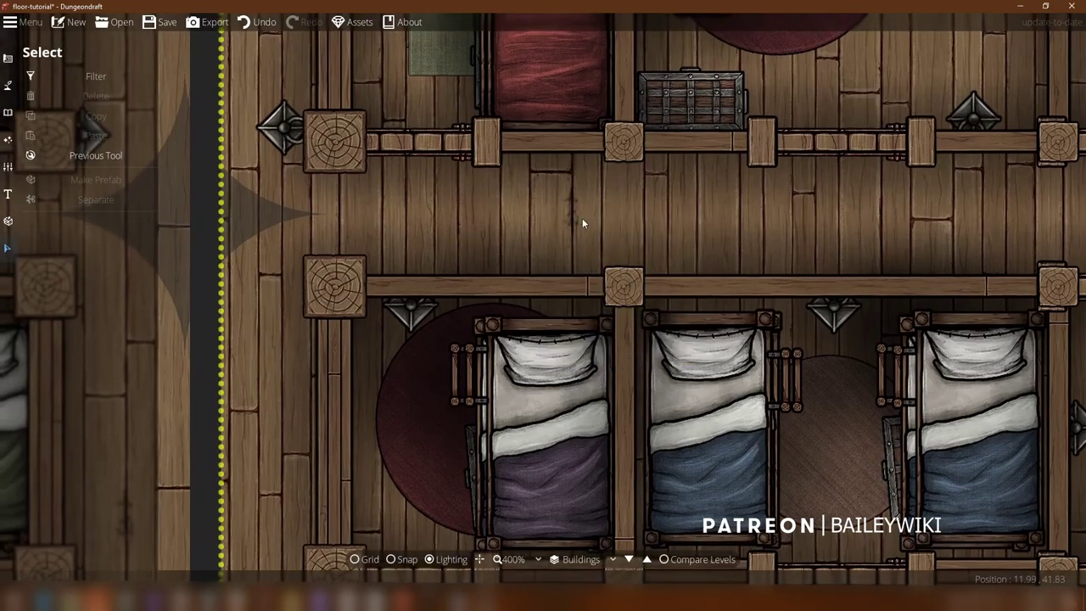
pyautogui.scroll(2, 580, 231)
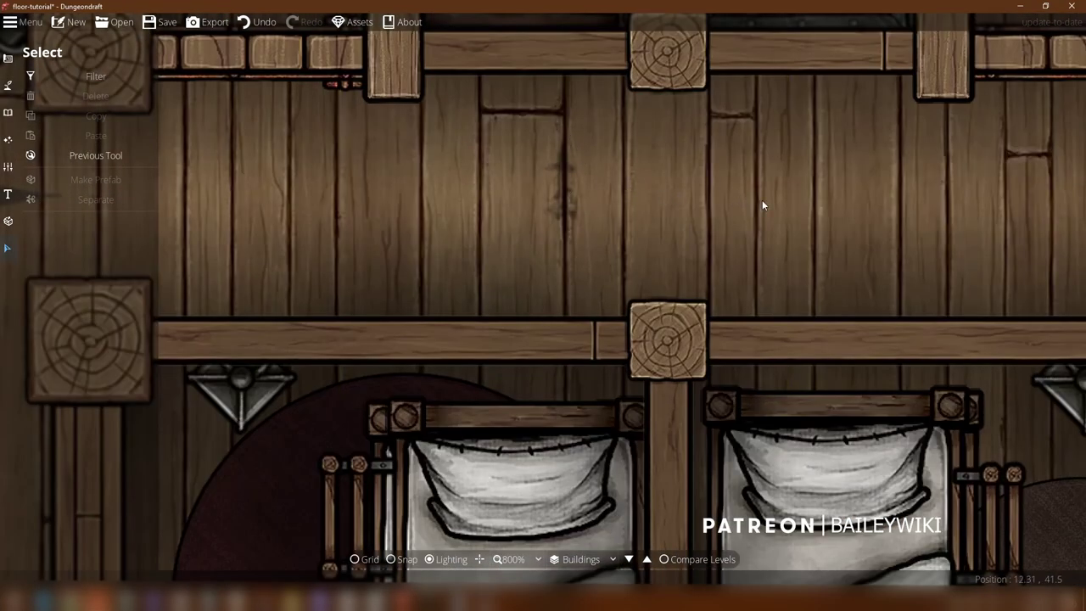
pyautogui.scroll(-3, 762, 205)
pyautogui.moveTo(611, 255); pyautogui.dragTo(930, 283)
pyautogui.moveTo(556, 281); pyautogui.dragTo(737, 281)
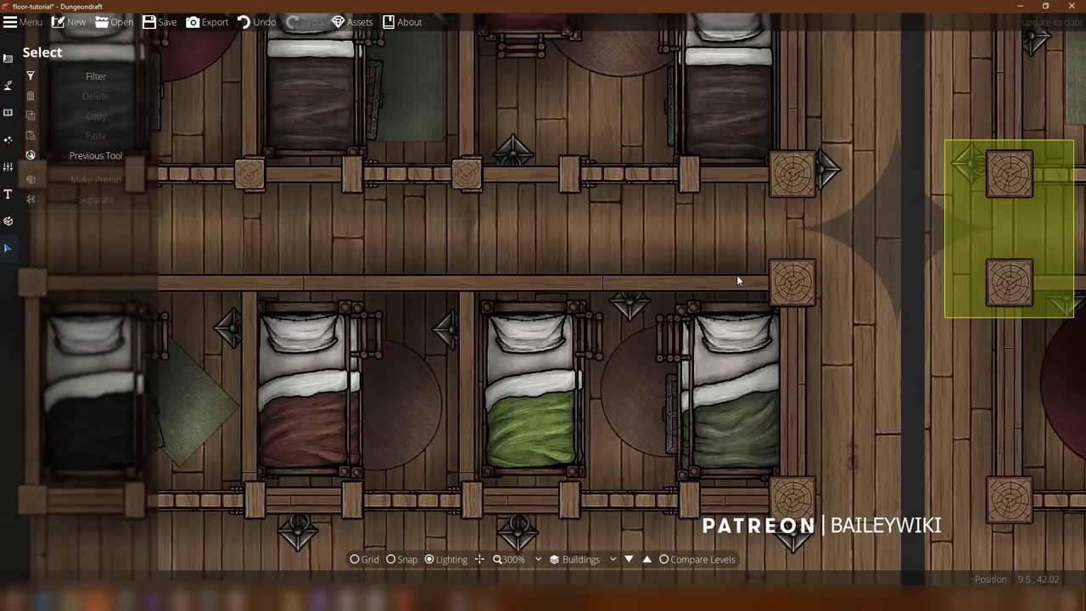
pyautogui.scroll(-2, 657, 266)
pyautogui.scroll(4, 545, 235)
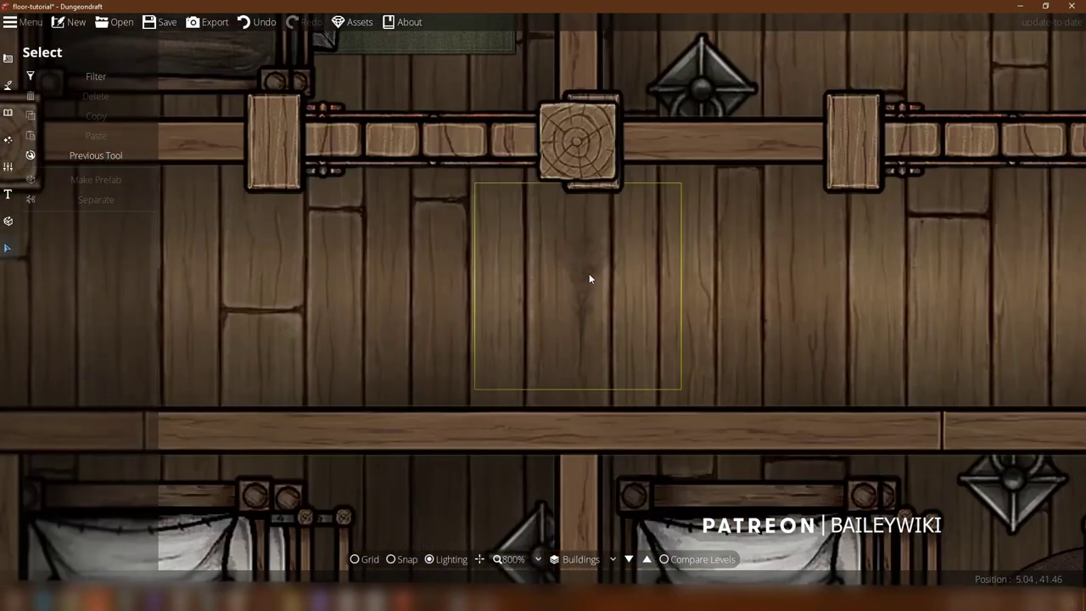
pyautogui.moveTo(589, 279); pyautogui.dragTo(527, 275)
pyautogui.rightClick(528, 274)
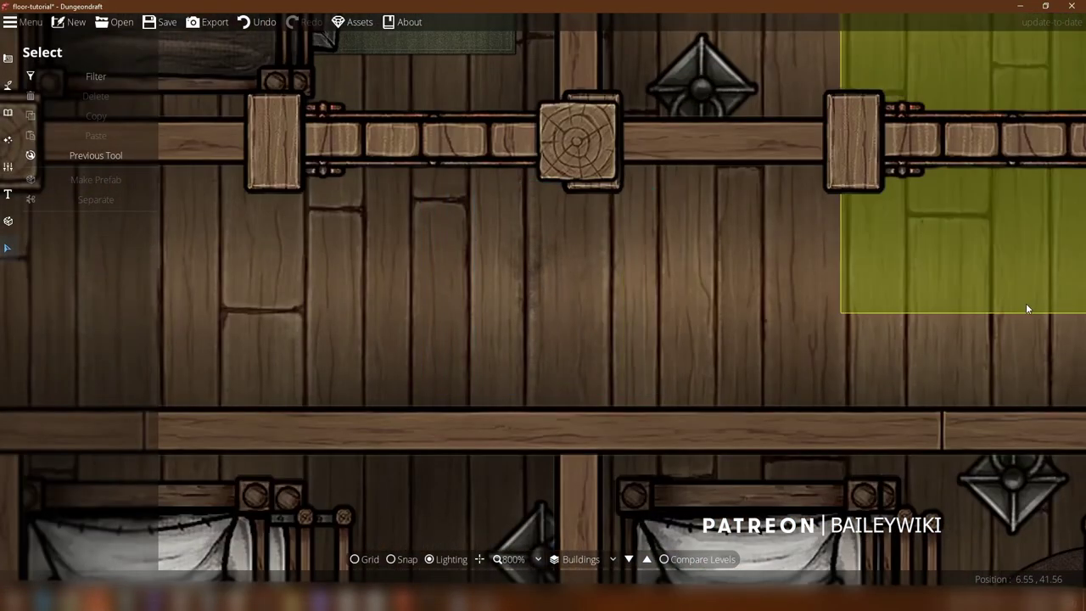
pyautogui.scroll(-4, 399, 380)
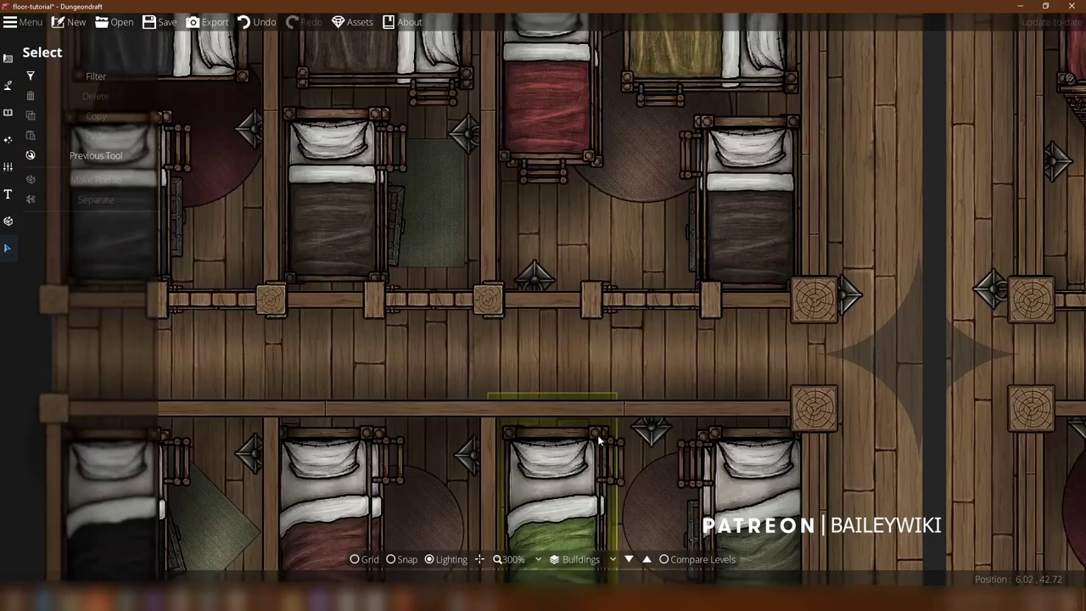
# Step: Search the object library for smoke and place the thin dark stain at scale 1.7 on the southern wood floor, northwest of the red spike
pyautogui.moveTo(598, 466); pyautogui.dragTo(629, 62)
pyautogui.moveTo(940, 272); pyautogui.dragTo(774, 296)
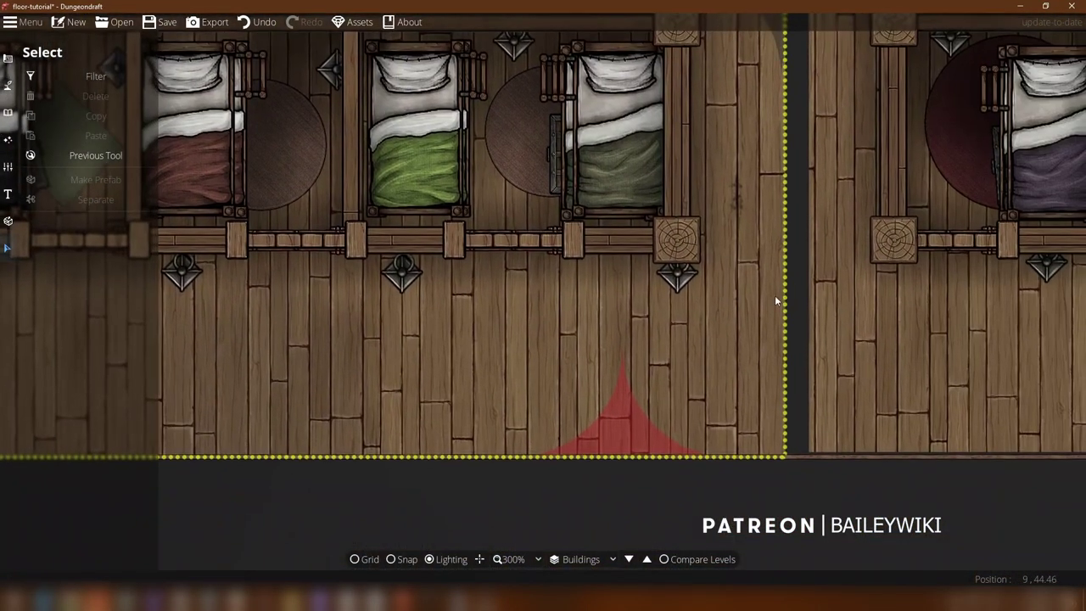
pyautogui.click(8, 112)
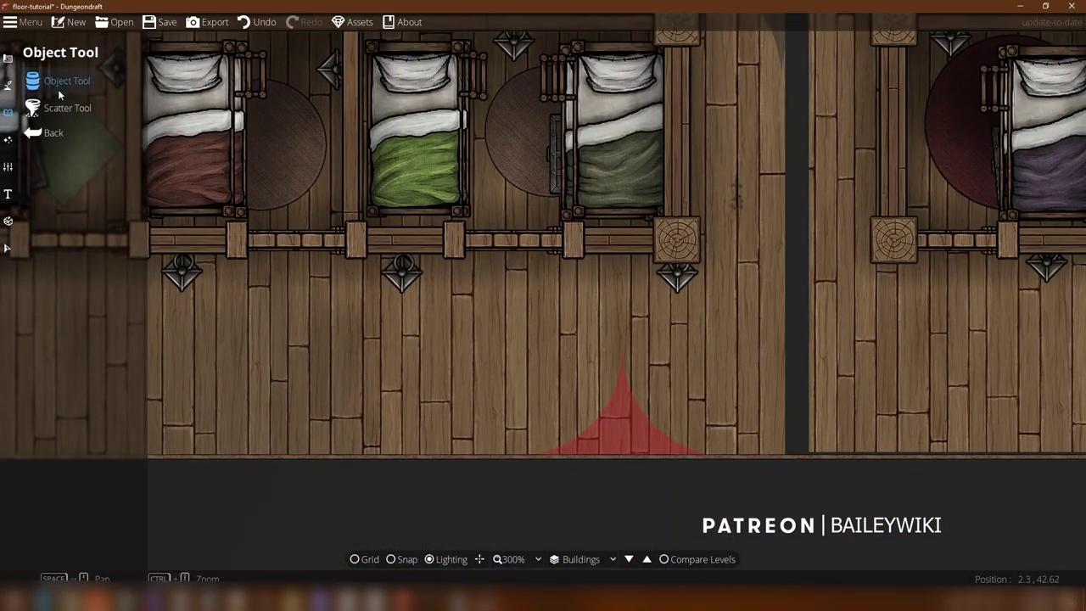
pyautogui.click(58, 85)
pyautogui.click(1014, 90)
pyautogui.write('sm')
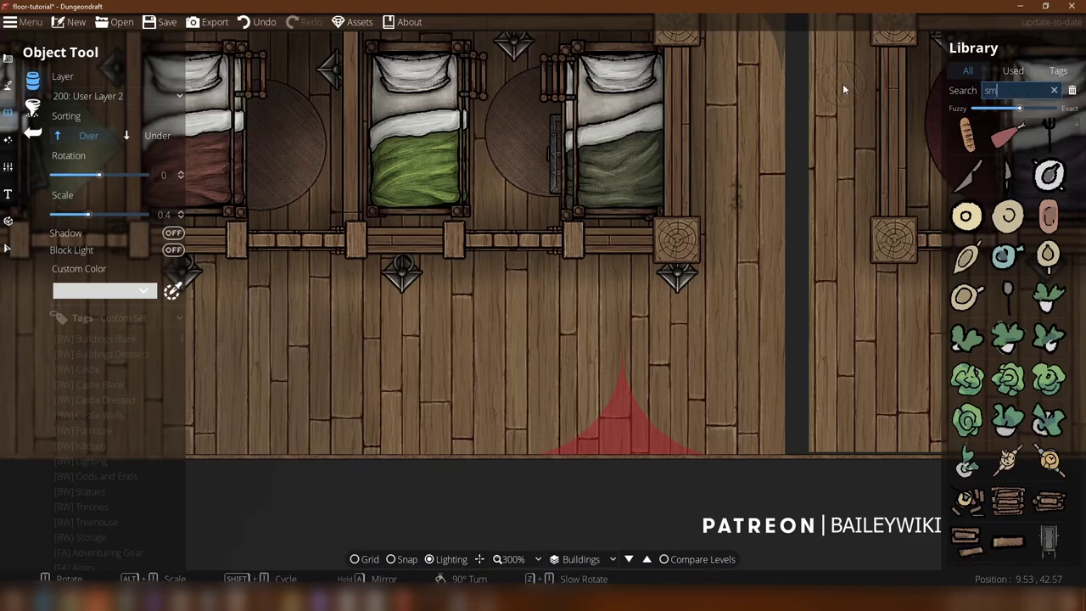
pyautogui.write('oke')
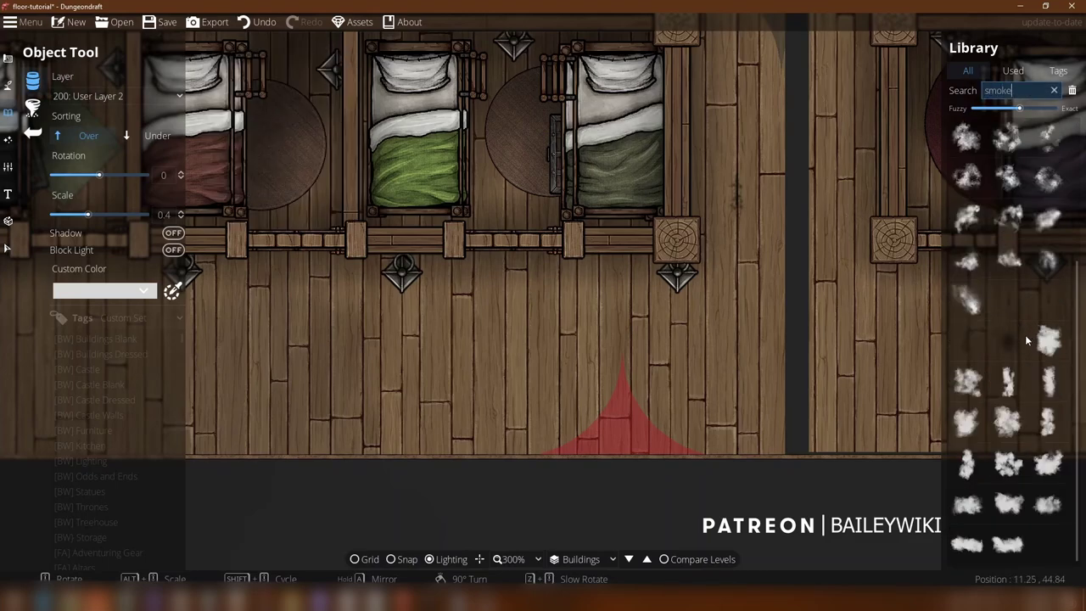
pyautogui.moveTo(1010, 349)
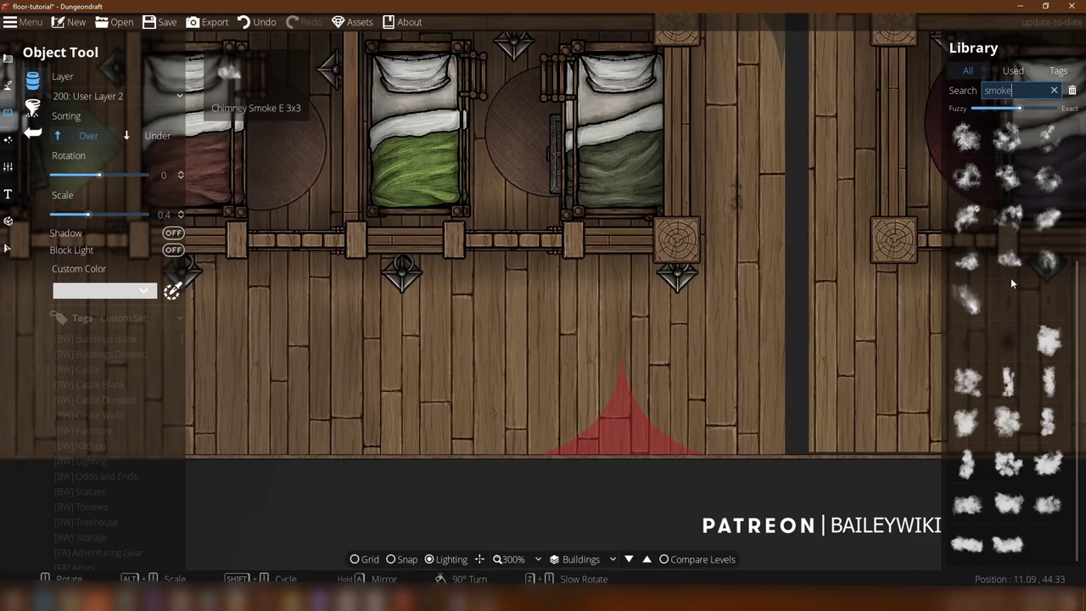
pyautogui.click(1012, 301)
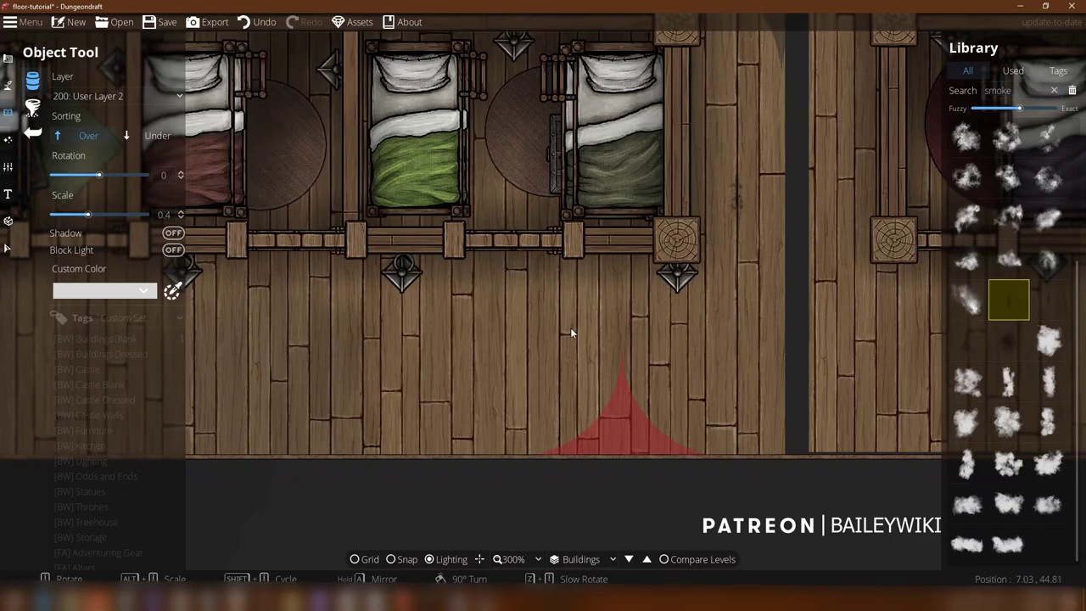
pyautogui.scroll(5, 570, 327)
pyautogui.keyDown('alt'); pyautogui.scroll(10, 571, 322); pyautogui.keyUp('alt')
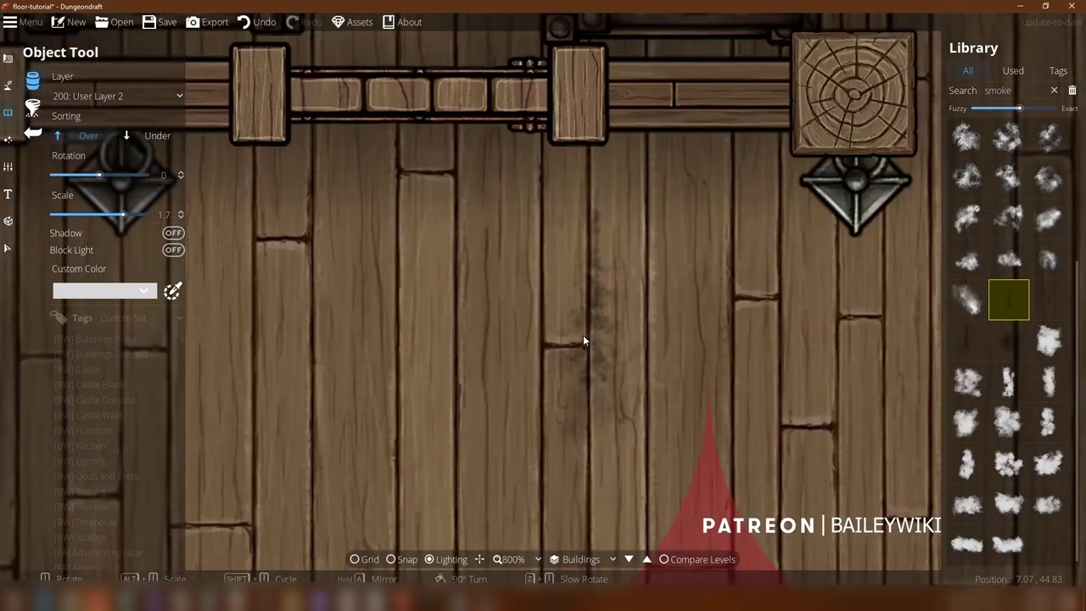
pyautogui.scroll(-5, 582, 339)
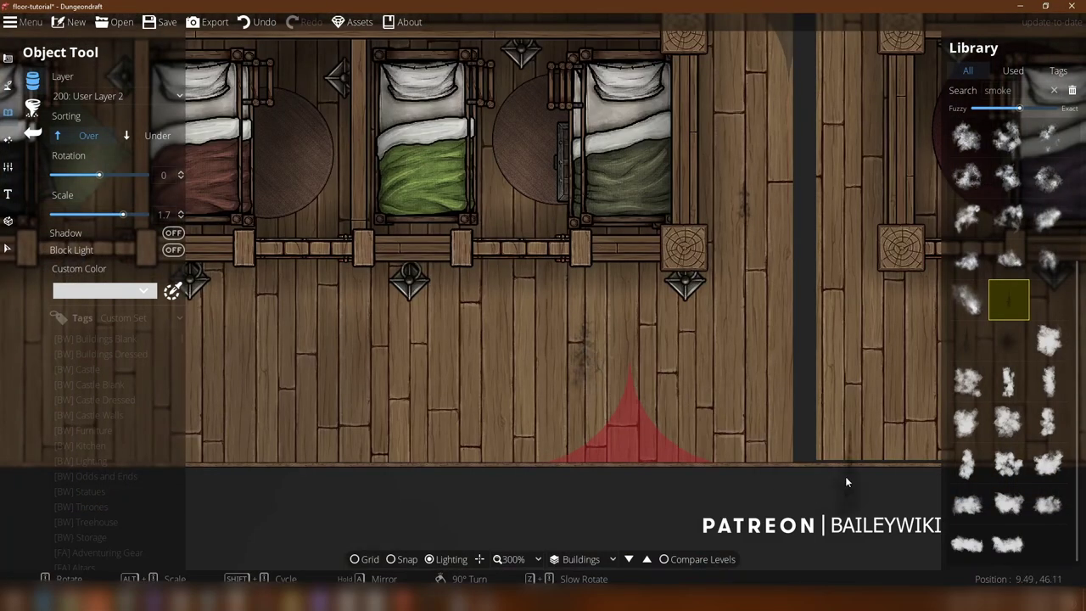
# Step: Leave the bunk room floors and switch to the C1 Buildings 04 level
pyautogui.scroll(-3, 611, 479)
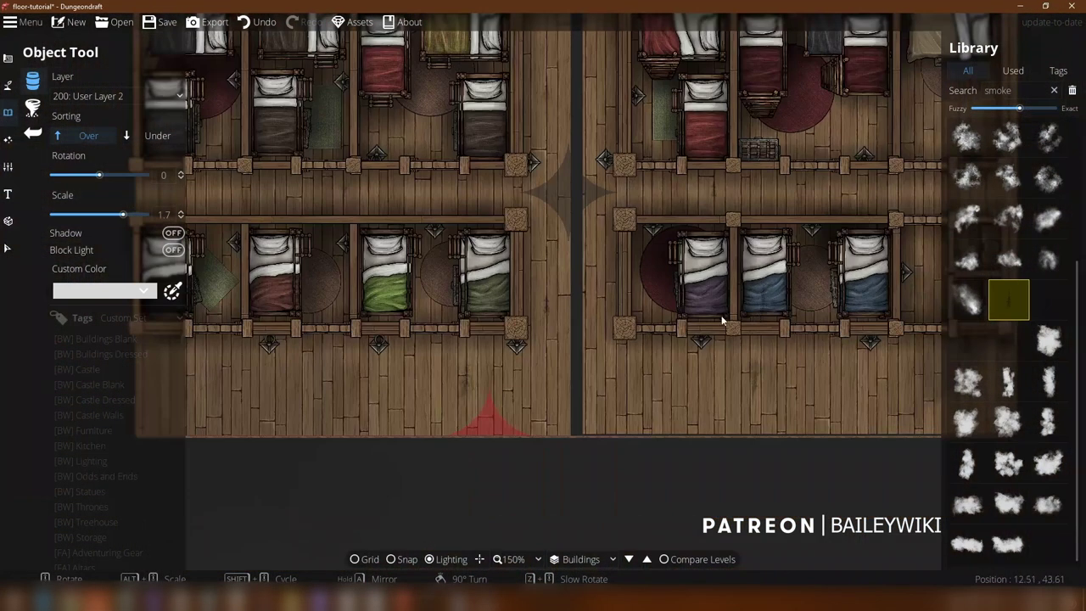
pyautogui.moveTo(721, 321); pyautogui.dragTo(351, 278)
pyautogui.moveTo(622, 179); pyautogui.dragTo(529, 293)
pyautogui.moveTo(570, 173)
pyautogui.mouseDown()
pyautogui.moveTo(698, 426)
pyautogui.moveTo(755, 462)
pyautogui.mouseUp()
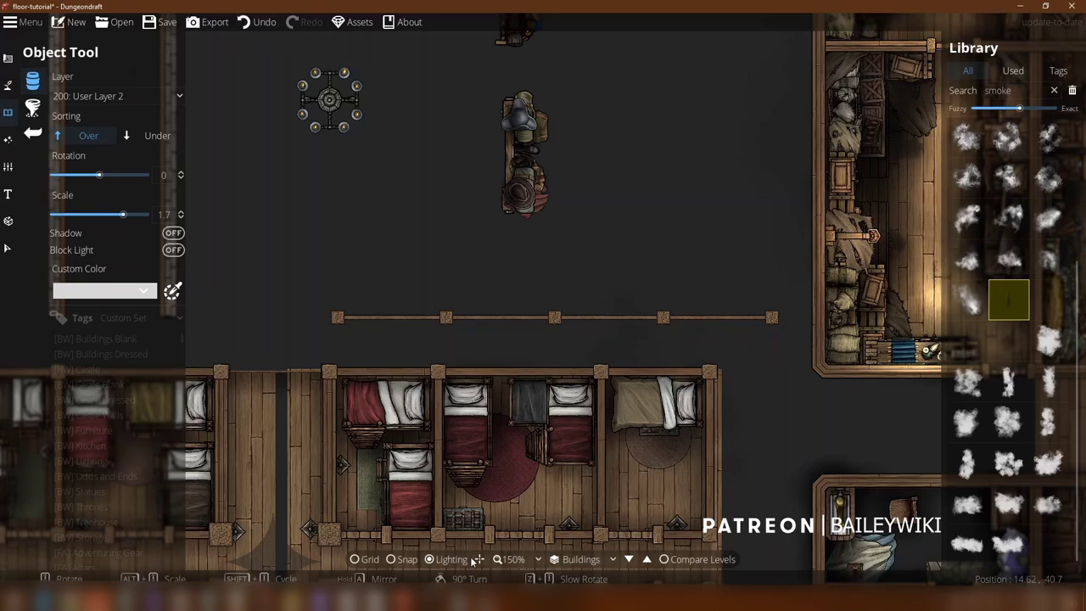
pyautogui.click(584, 559)
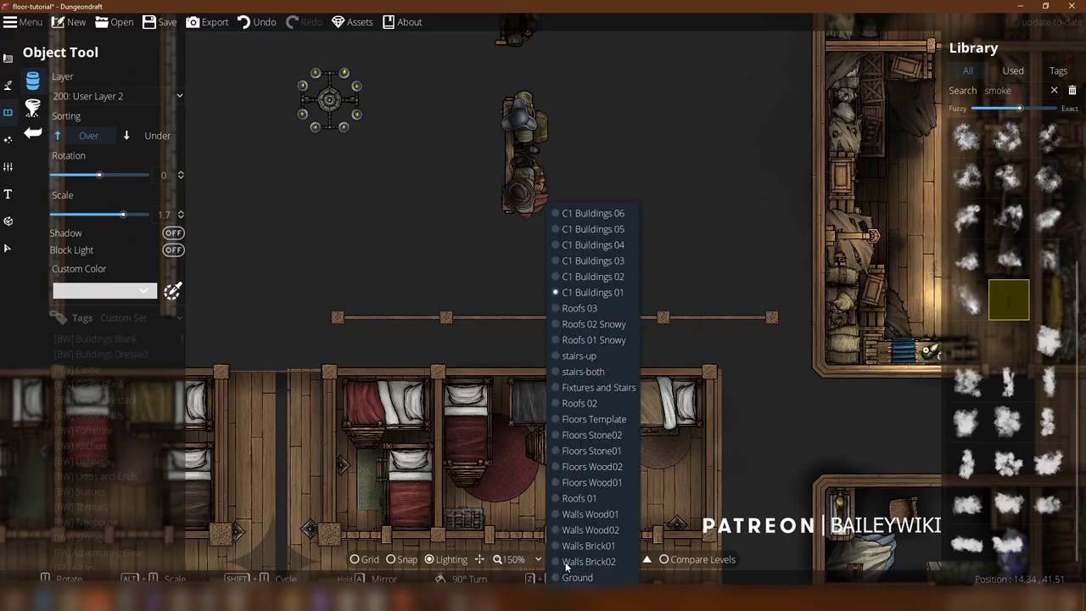
pyautogui.click(584, 244)
# Step: Examine the casino's layered floor: the diagonal wood planks, red rugs around the gaming tables, sunken area and cobblestone section
pyautogui.scroll(3, 485, 245)
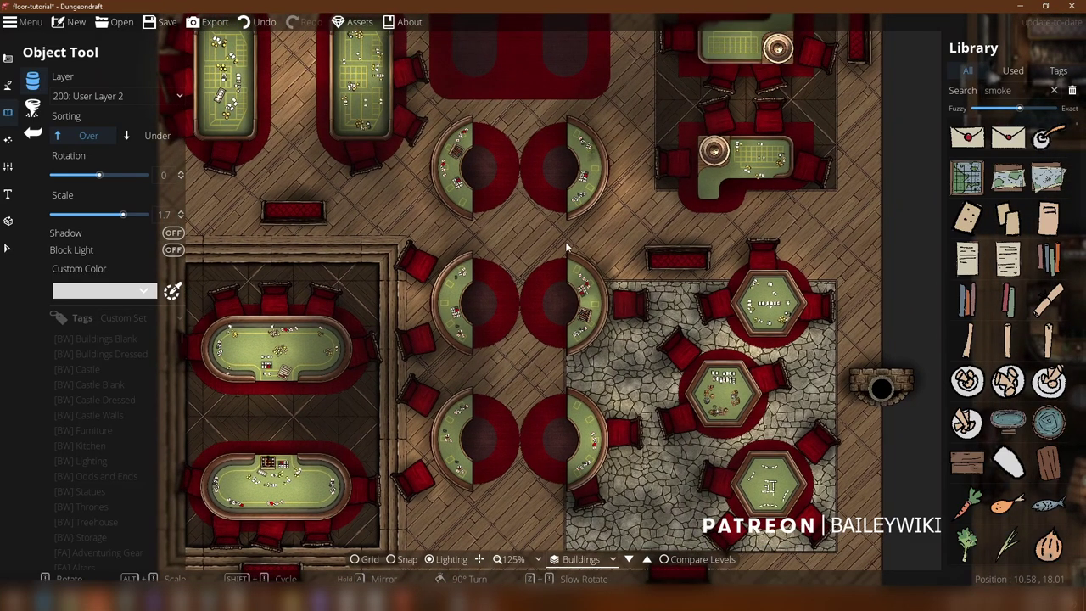
pyautogui.moveTo(587, 161); pyautogui.dragTo(566, 370)
pyautogui.scroll(2, 566, 374)
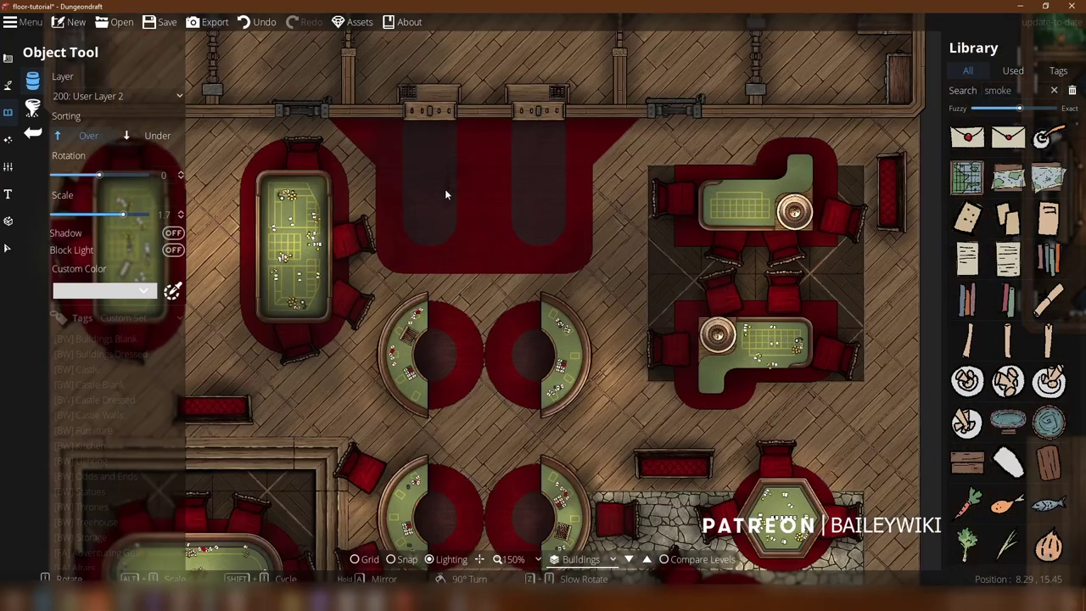
pyautogui.scroll(2, 446, 191)
pyautogui.moveTo(412, 114); pyautogui.dragTo(454, 376)
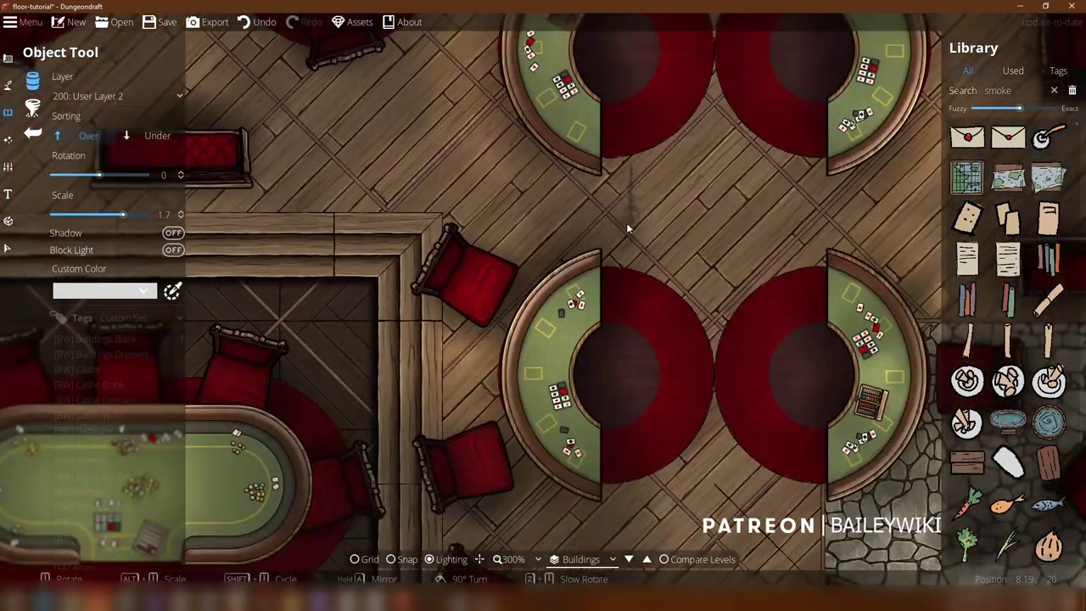
pyautogui.scroll(-2, 626, 223)
pyautogui.moveTo(624, 235); pyautogui.dragTo(623, 133)
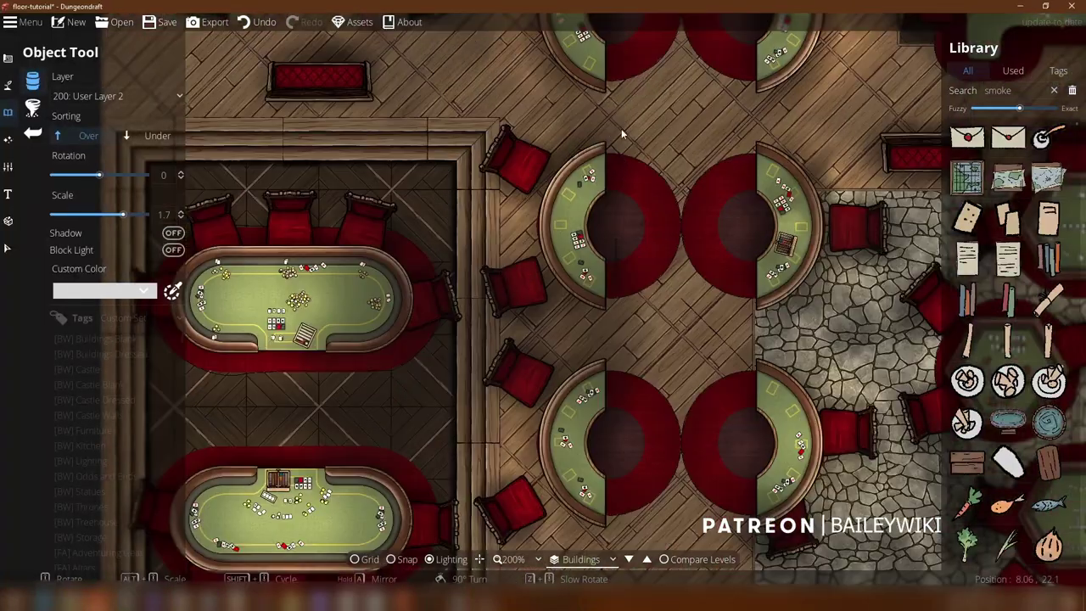
pyautogui.moveTo(597, 346); pyautogui.dragTo(607, 112)
pyautogui.scroll(-2, 607, 112)
pyautogui.moveTo(569, 240); pyautogui.dragTo(538, 575)
pyautogui.scroll(-2, 572, 447)
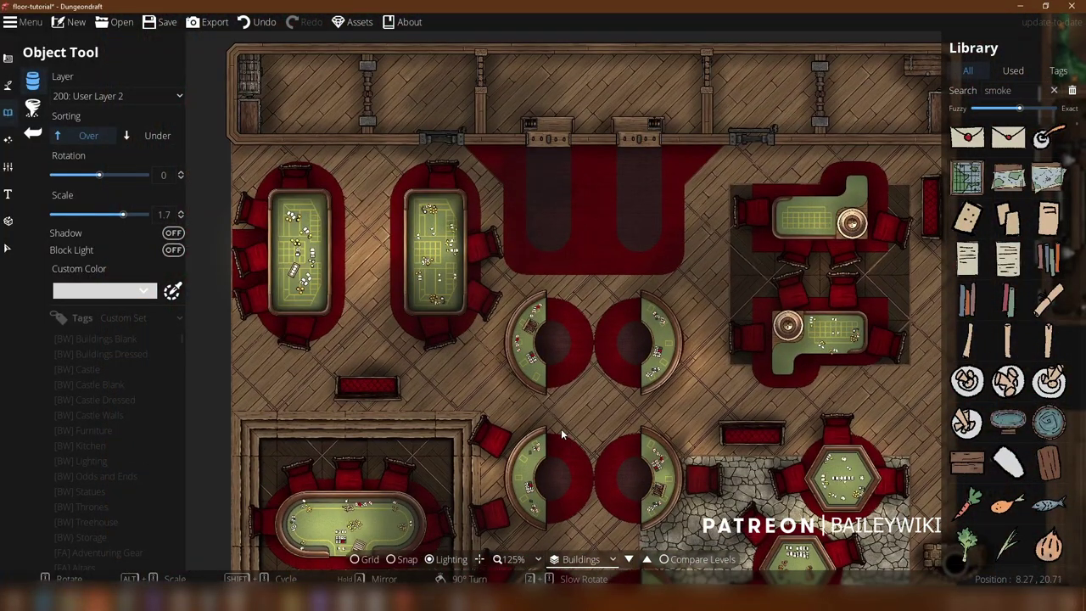
pyautogui.scroll(-2, 560, 429)
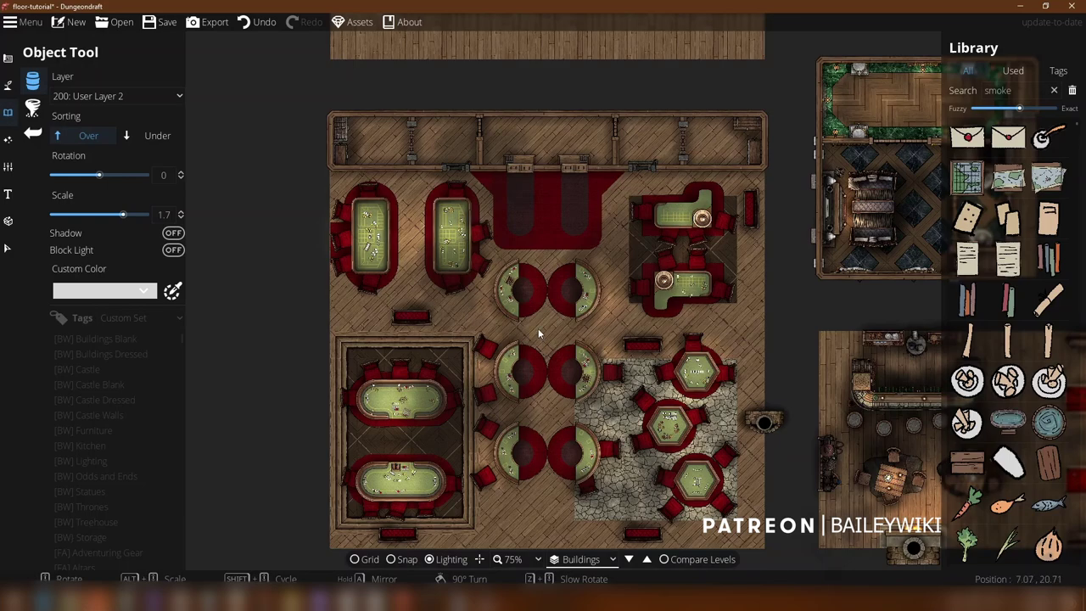
pyautogui.moveTo(765, 381); pyautogui.dragTo(727, 331)
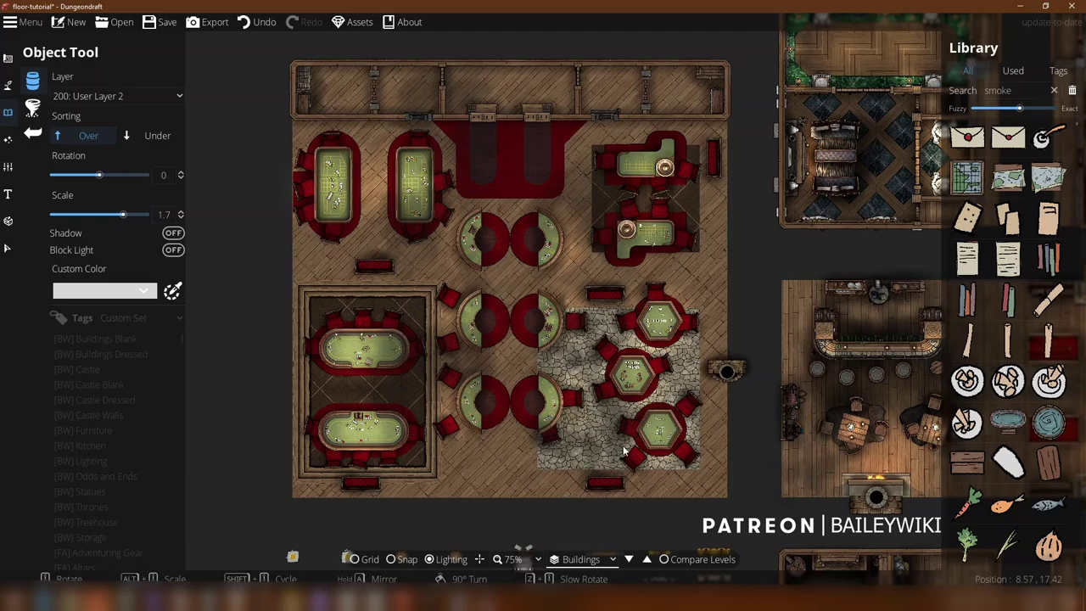
pyautogui.scroll(8, 553, 246)
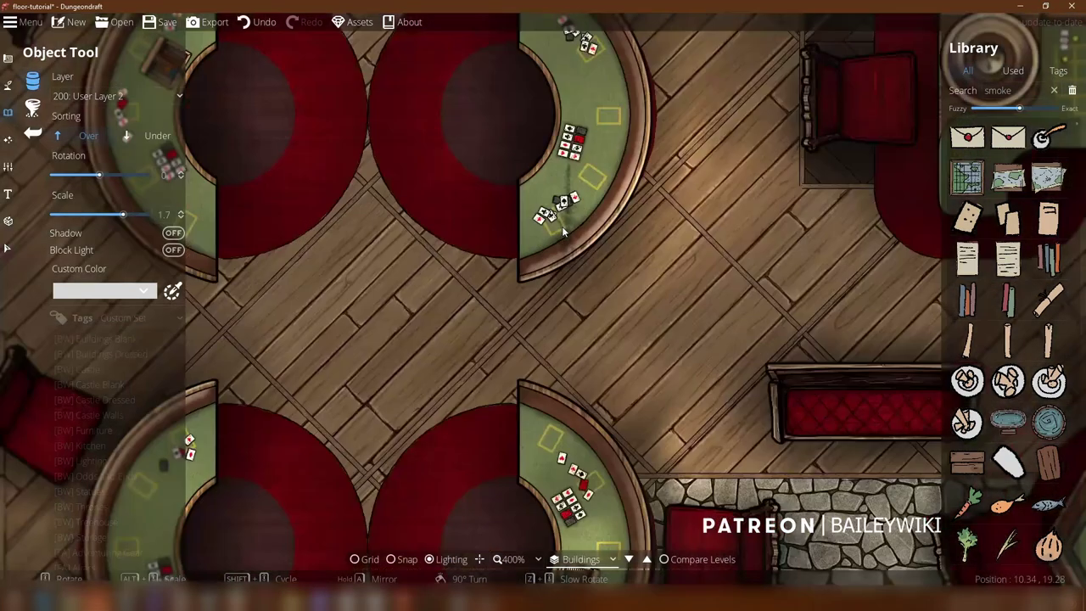
pyautogui.scroll(-4, 577, 236)
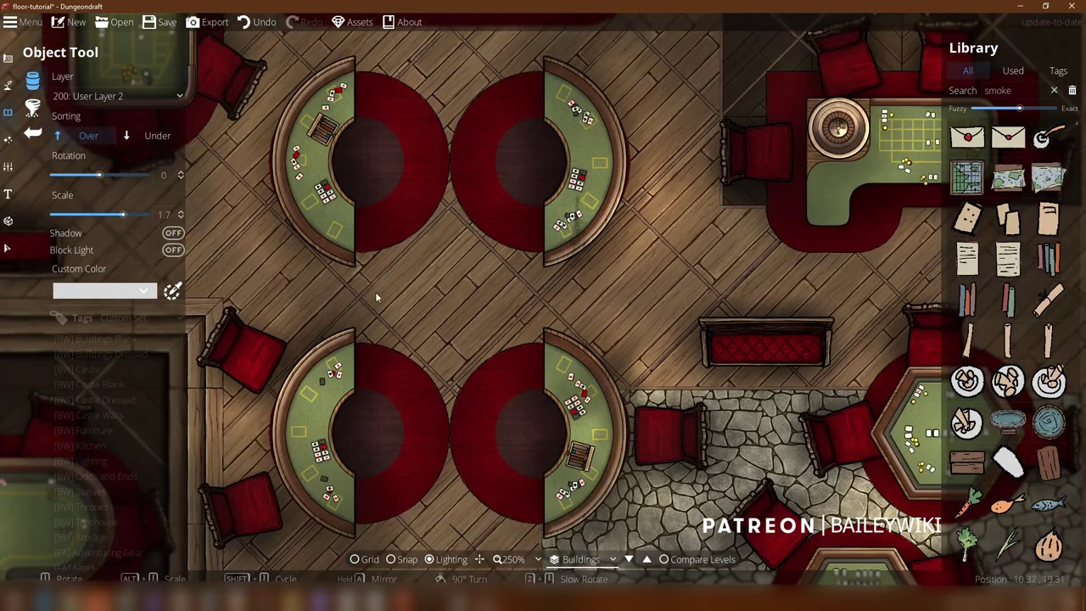
# Step: Select the casino's wood floor pattern to inspect it, and examine the diagonal seam lines laid over it near the southern edge
pyautogui.click(8, 248)
pyautogui.moveTo(430, 199); pyautogui.dragTo(632, 419)
pyautogui.scroll(-4, 445, 376)
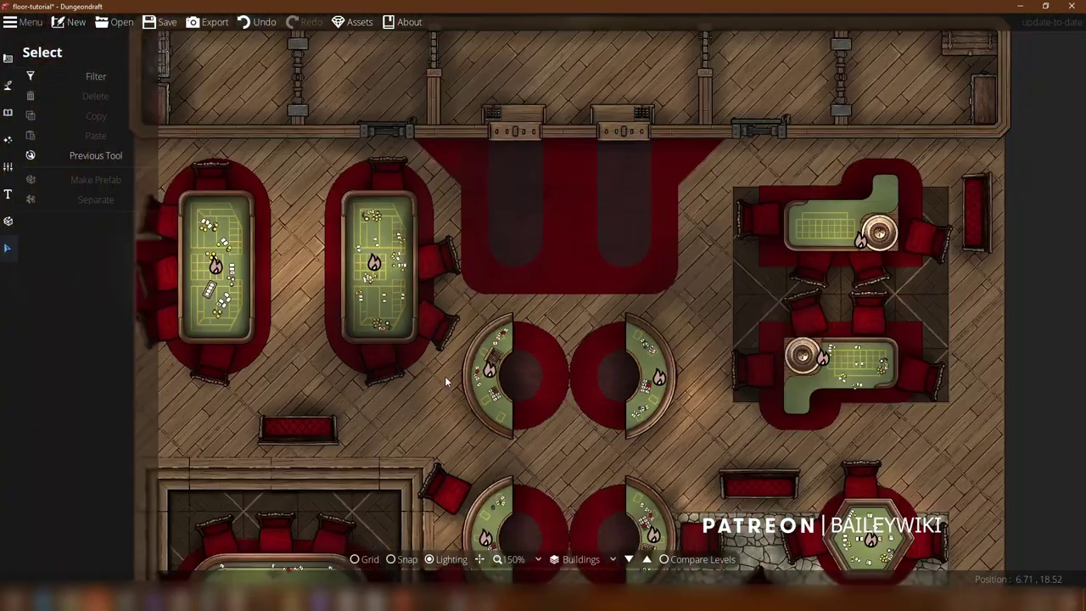
pyautogui.moveTo(441, 233); pyautogui.dragTo(398, 17)
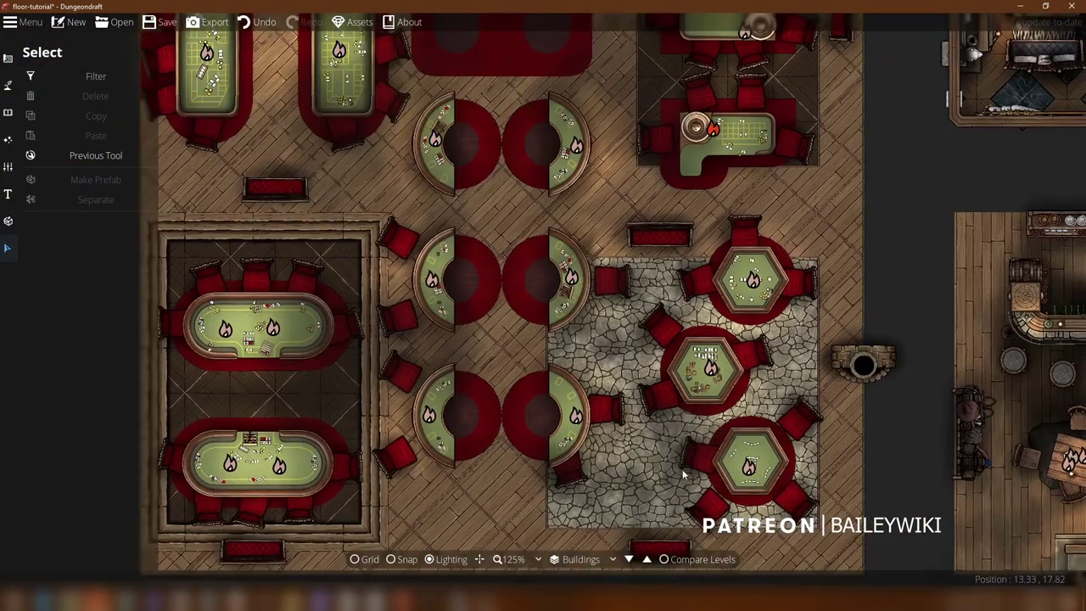
pyautogui.moveTo(635, 490); pyautogui.dragTo(718, 240)
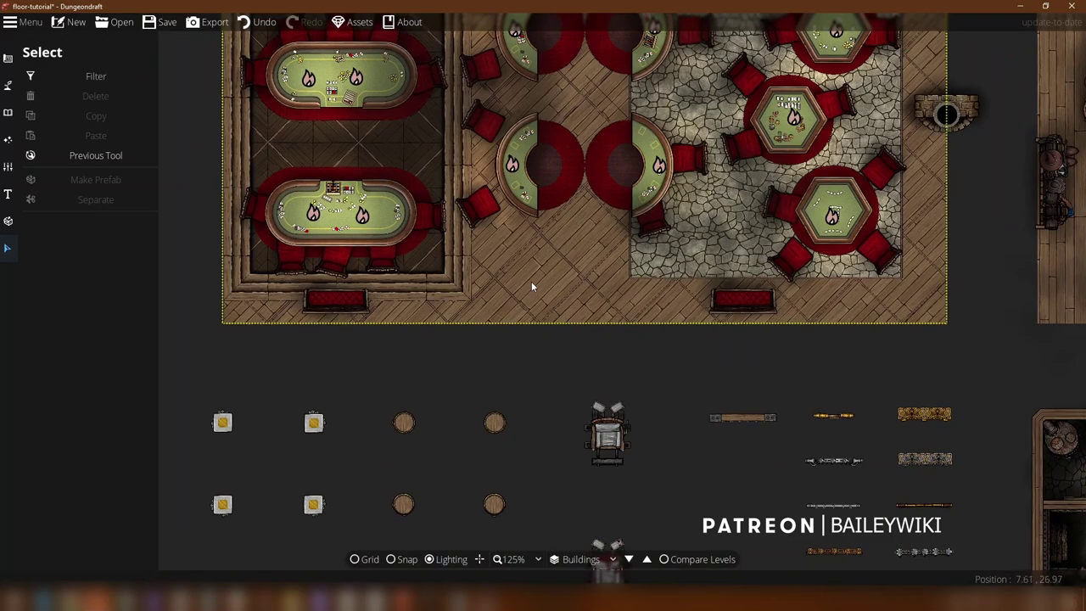
pyautogui.click(532, 287)
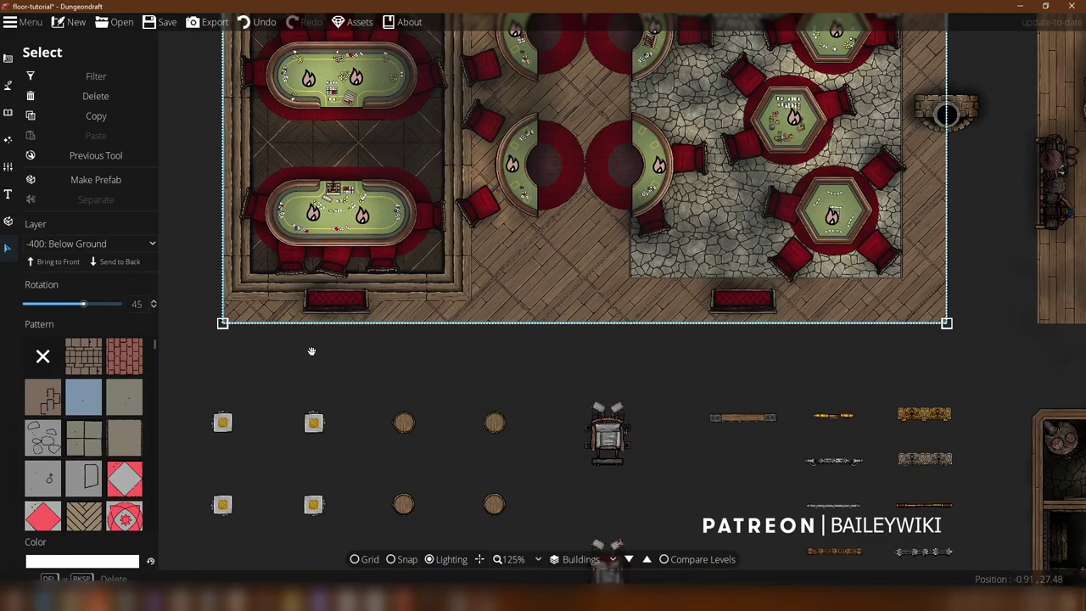
pyautogui.click(530, 365)
pyautogui.scroll(3, 555, 322)
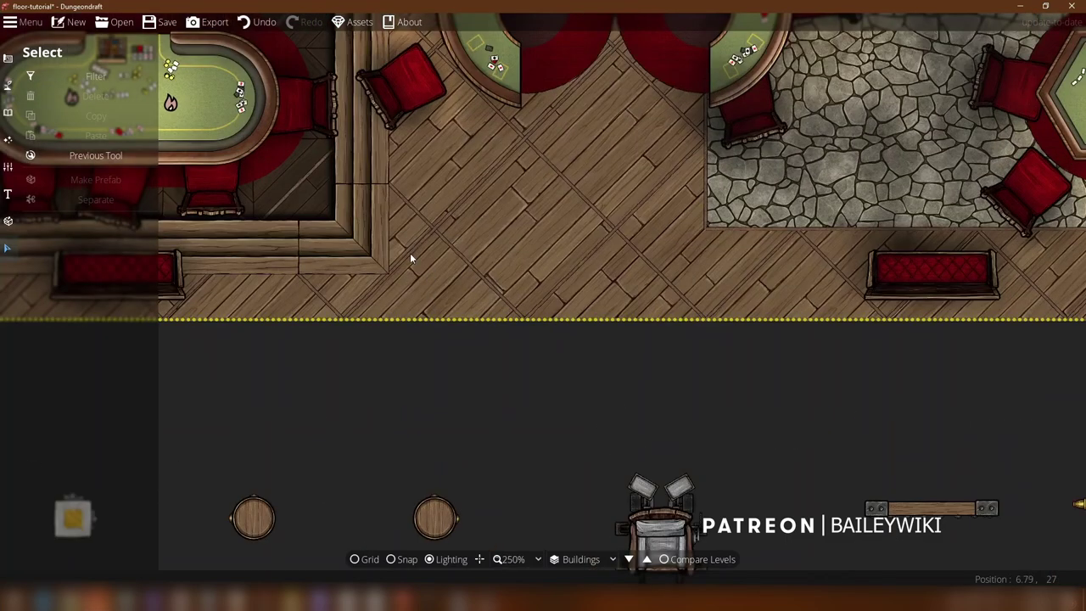
pyautogui.moveTo(414, 229); pyautogui.dragTo(387, 310)
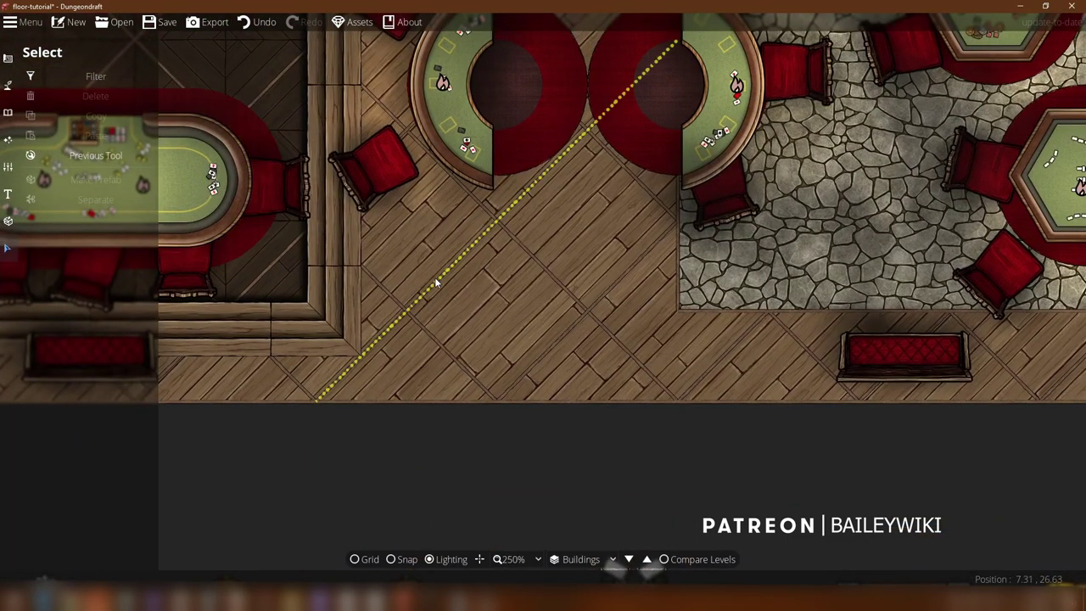
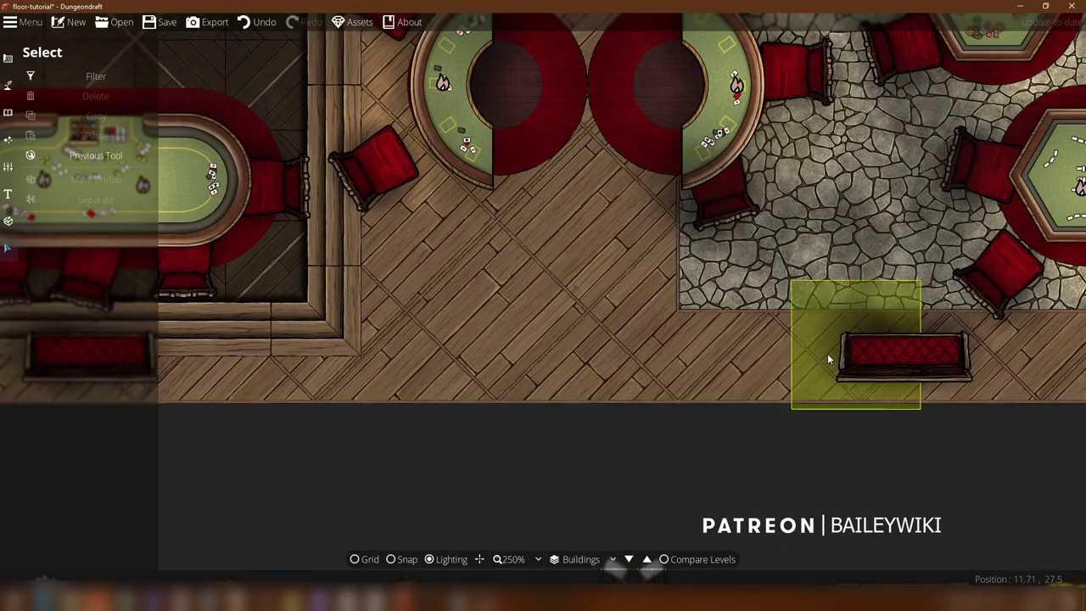
pyautogui.scroll(-1, 805, 355)
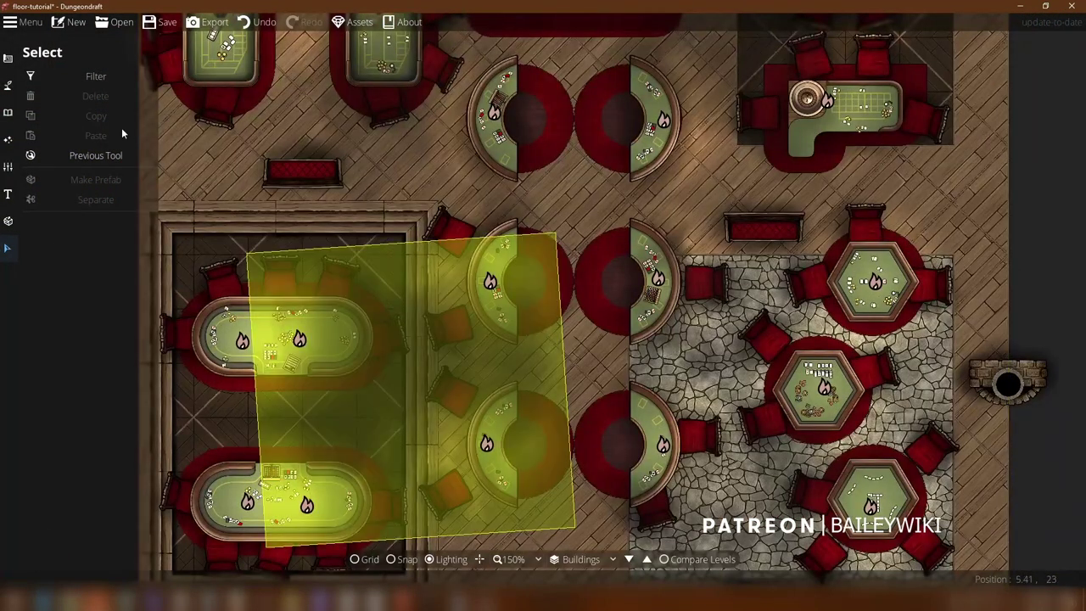
# Step: With the Path Tool and snapping on, draw a straight thin dark line of width 0.3 west to east across the wood floor, north of the sunken gaming area
pyautogui.click(8, 86)
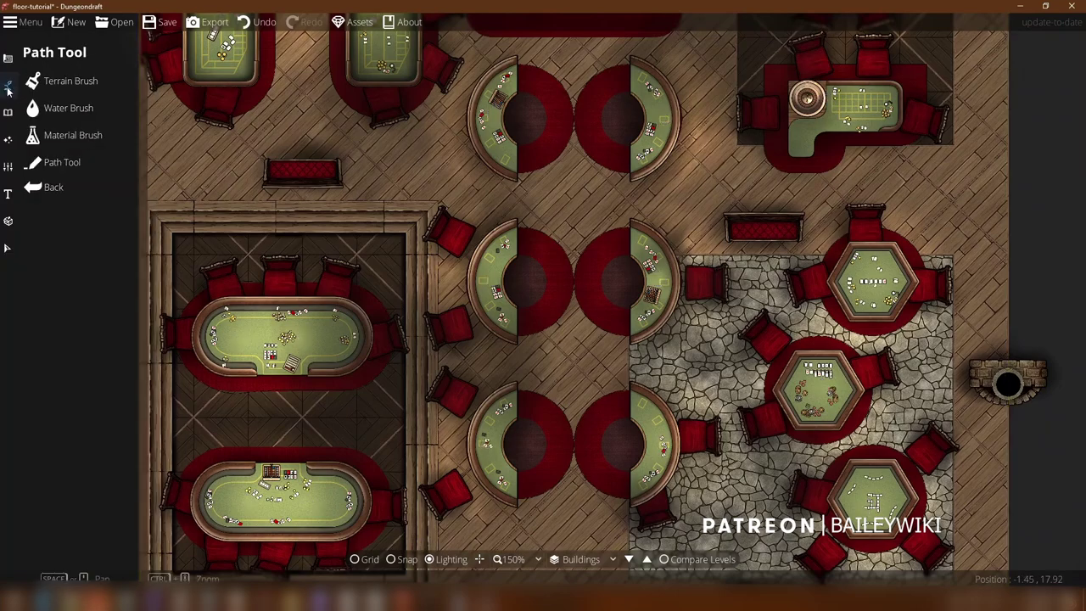
pyautogui.click(69, 162)
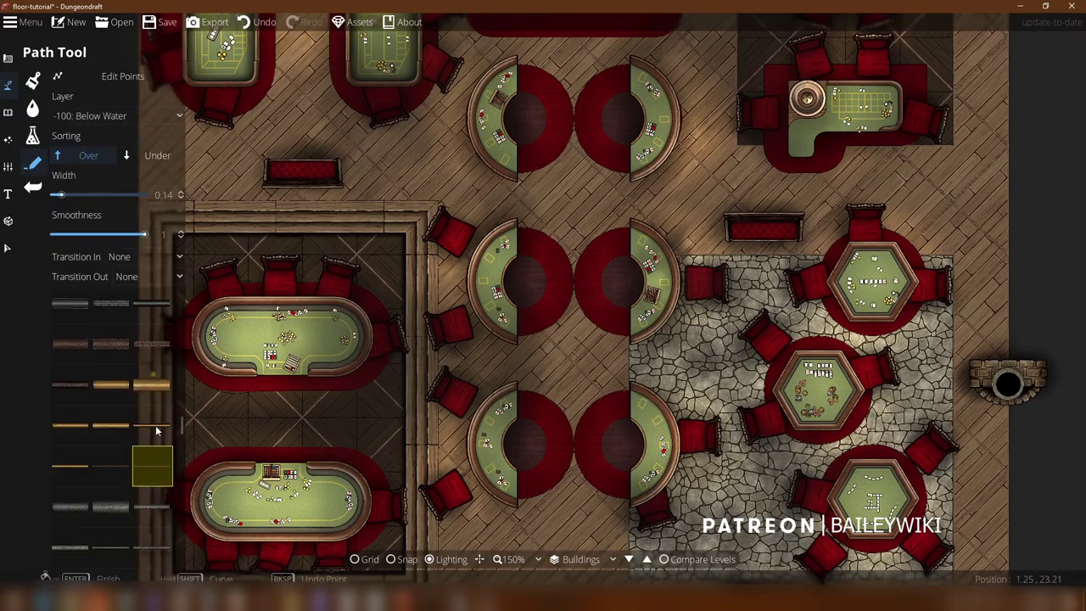
pyautogui.moveTo(183, 438); pyautogui.dragTo(181, 383)
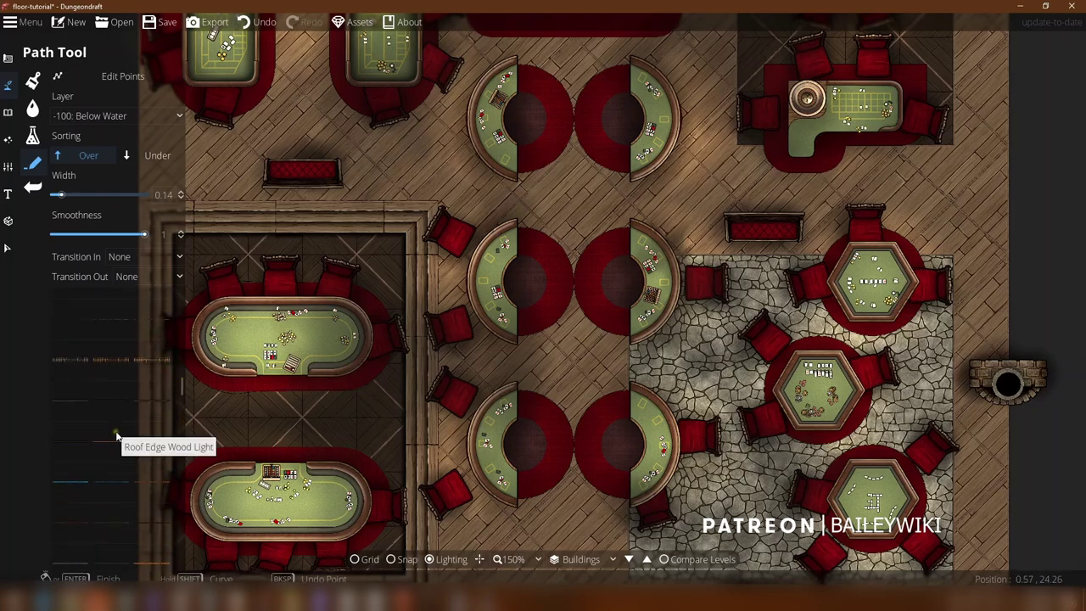
pyautogui.click(72, 401)
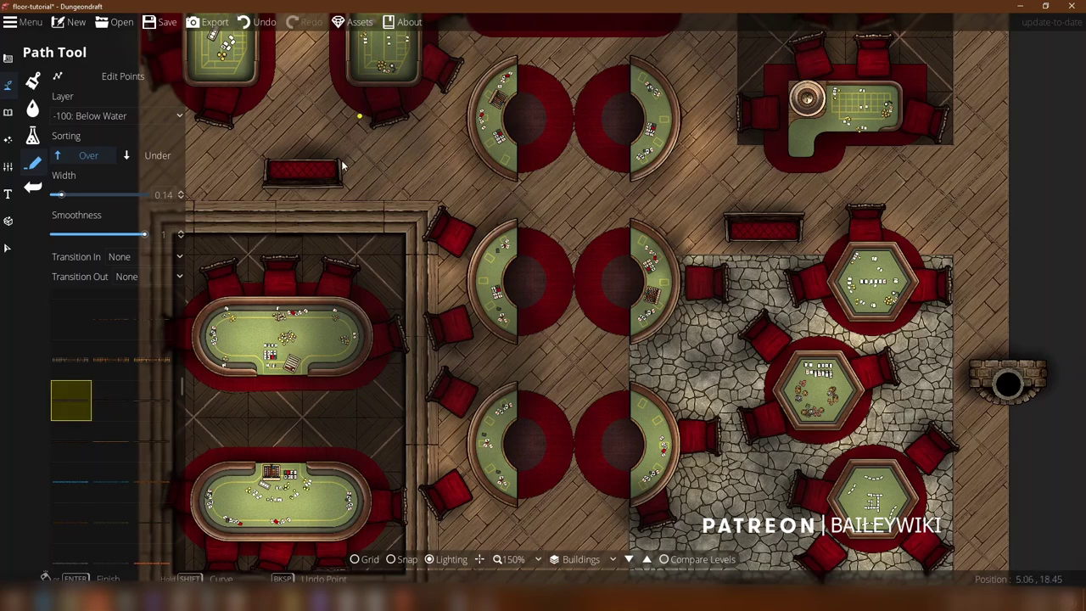
pyautogui.moveTo(64, 198); pyautogui.dragTo(80, 202)
pyautogui.scroll(4, 231, 183)
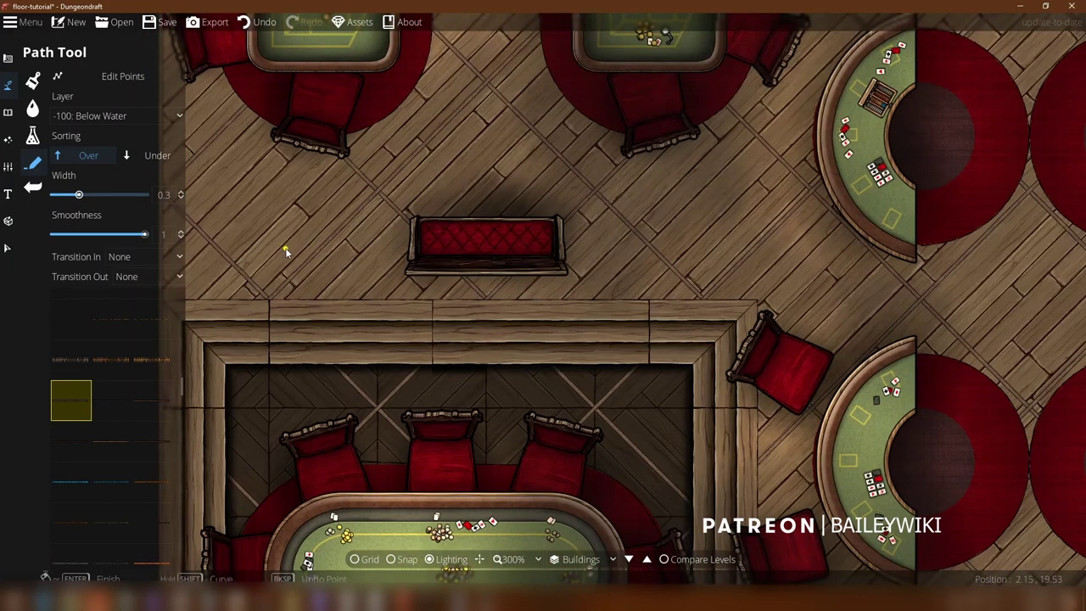
pyautogui.scroll(-2, 285, 252)
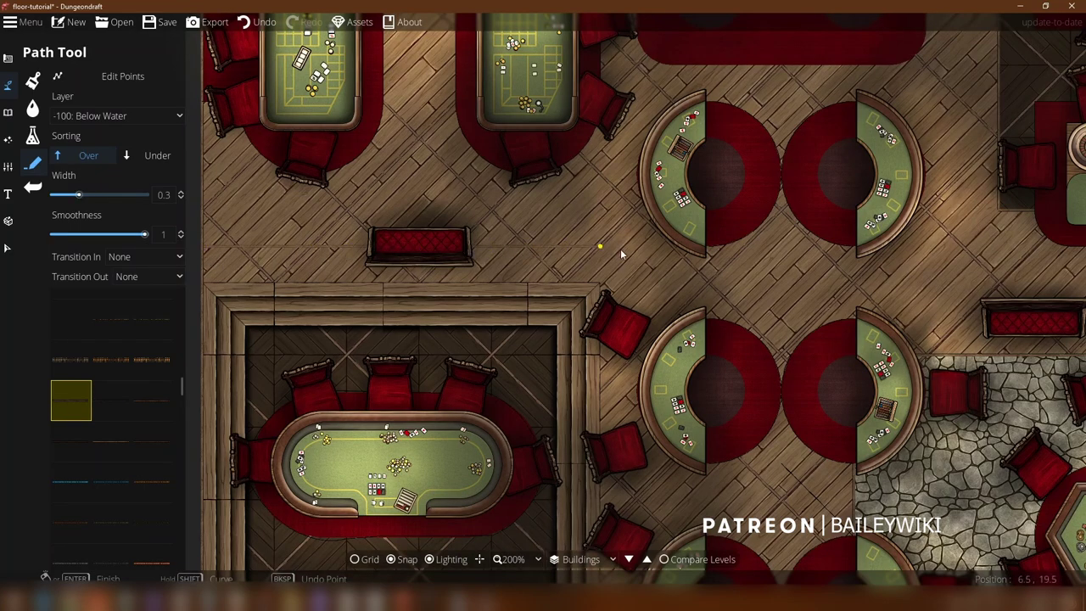
pyautogui.scroll(4, 552, 254)
pyautogui.scroll(-5, 682, 251)
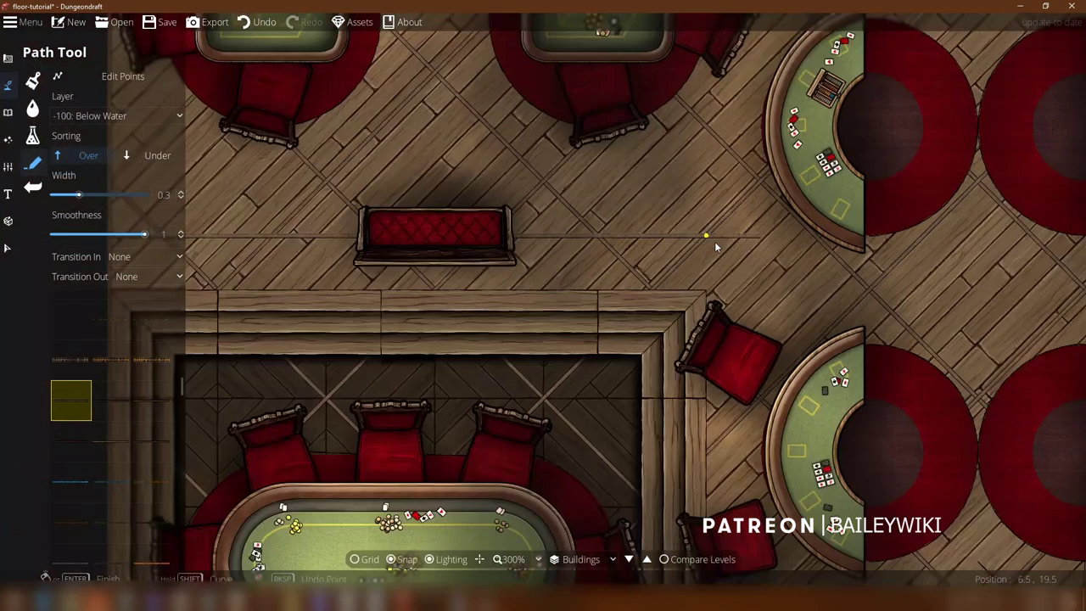
# Step: Undo the straight dark line drawn across the wood floor north of the sunken gaming area
pyautogui.scroll(1, 714, 240)
pyautogui.hotkey('ctrl', 'z')
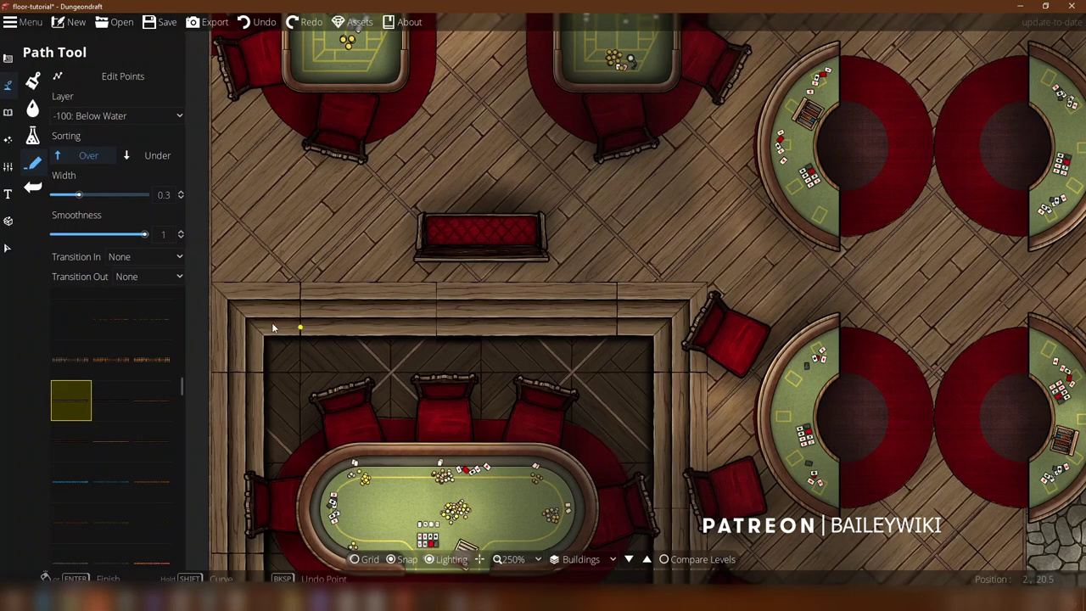
# Step: Examine the diagonal seam lines and dark inlaid sections of the casino's wood floor, from the roulette tables to the sunken gaming area
pyautogui.moveTo(798, 309); pyautogui.dragTo(368, 493)
pyautogui.moveTo(745, 257); pyautogui.dragTo(550, 329)
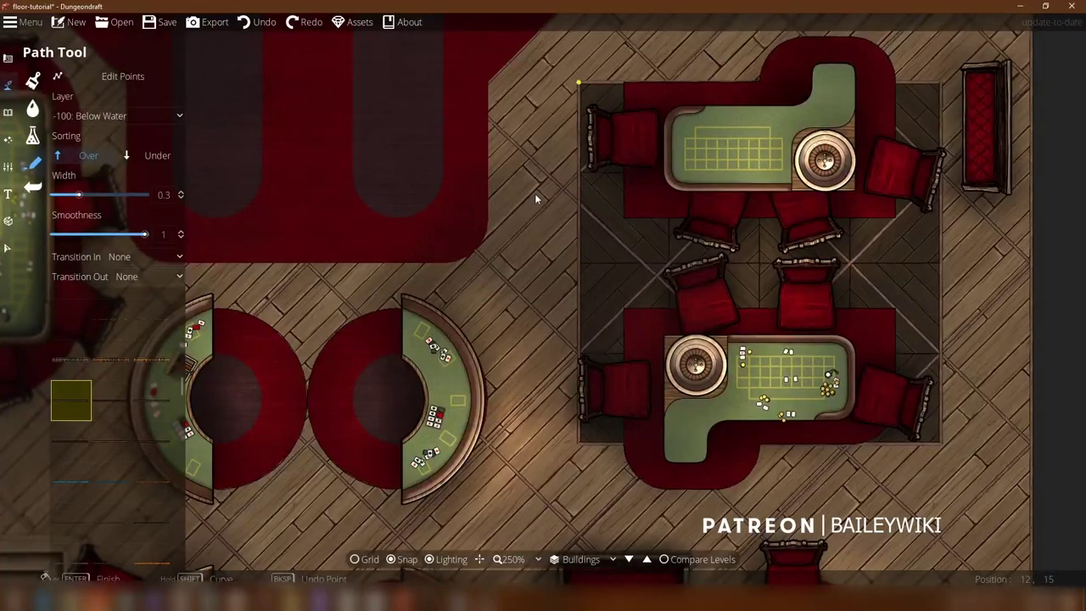
pyautogui.scroll(-2, 534, 193)
pyautogui.moveTo(605, 278); pyautogui.dragTo(548, 202)
pyautogui.scroll(3, 719, 168)
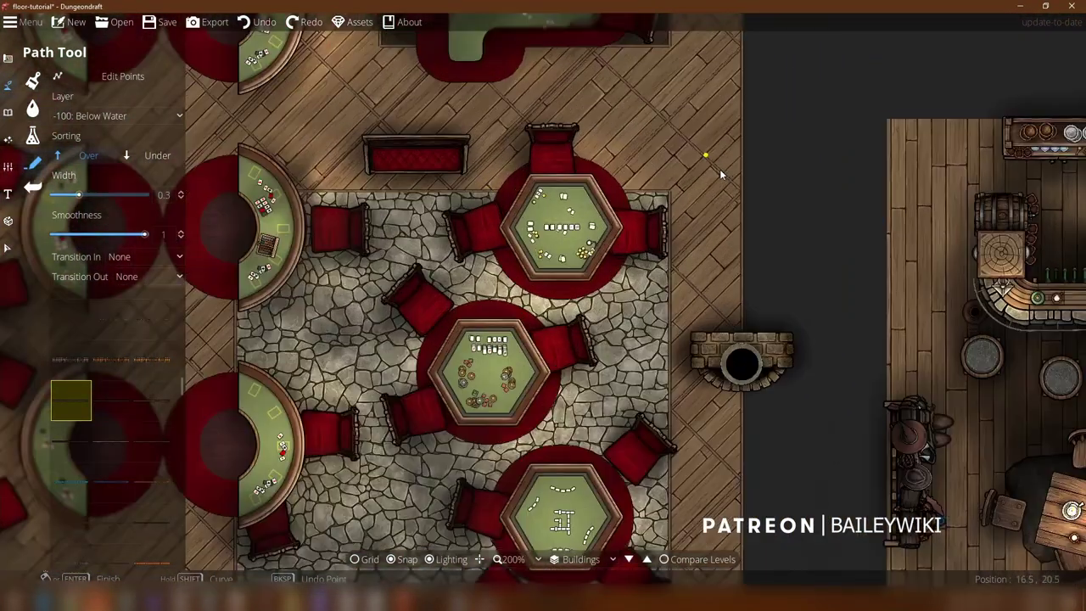
pyautogui.moveTo(709, 162); pyautogui.dragTo(791, 557)
pyautogui.scroll(-1, 502, 403)
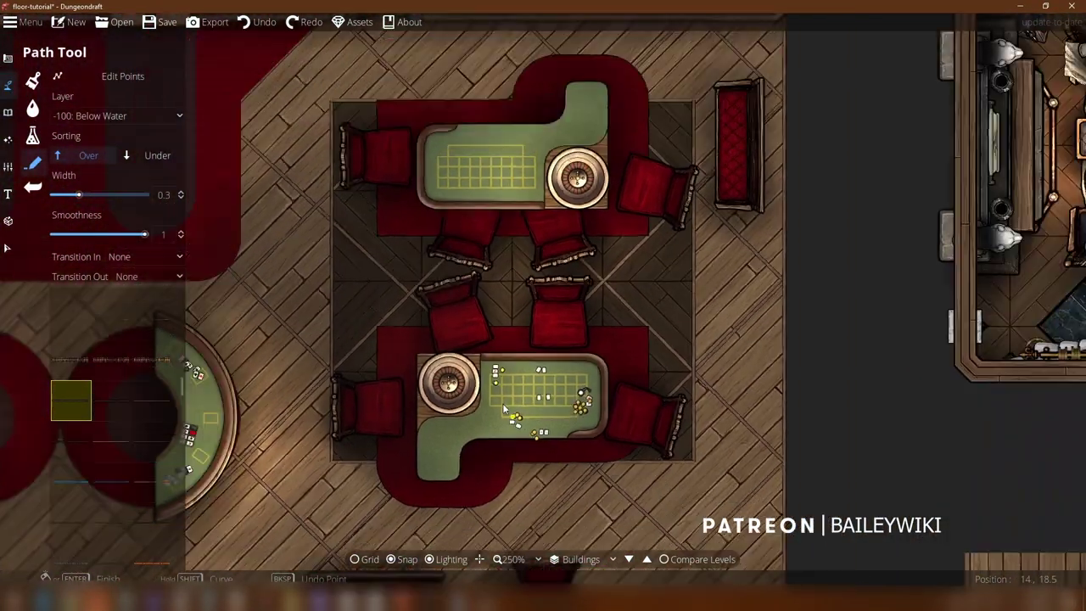
pyautogui.scroll(-1, 380, 385)
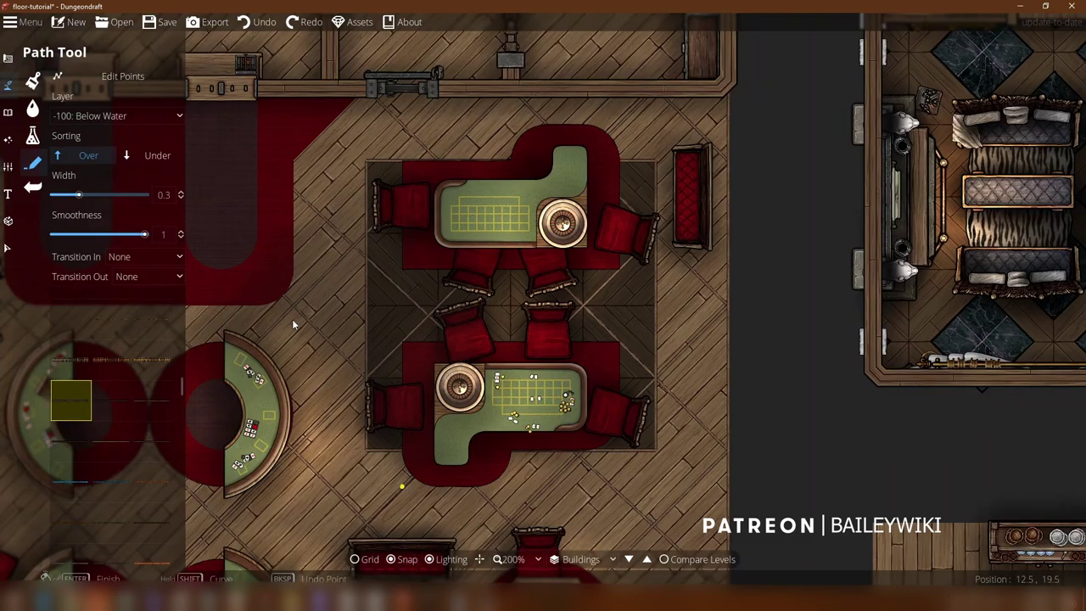
pyautogui.moveTo(485, 540); pyautogui.dragTo(1000, 201)
pyautogui.moveTo(636, 459); pyautogui.dragTo(654, 382)
pyautogui.moveTo(311, 334); pyautogui.dragTo(394, 194)
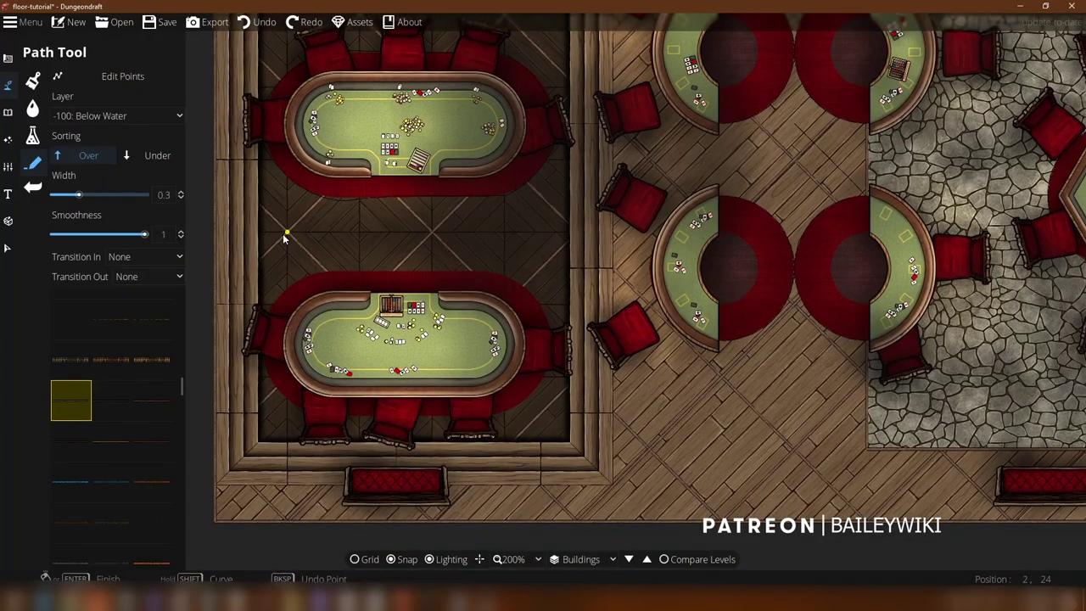
# Step: Try a straight thin dark line of width 0.3 diagonally across the cobblestone section from southwest to northeast, and undo it
pyautogui.scroll(1, 285, 236)
pyautogui.moveTo(736, 505); pyautogui.dragTo(208, 352)
pyautogui.moveTo(654, 308); pyautogui.dragTo(517, 472)
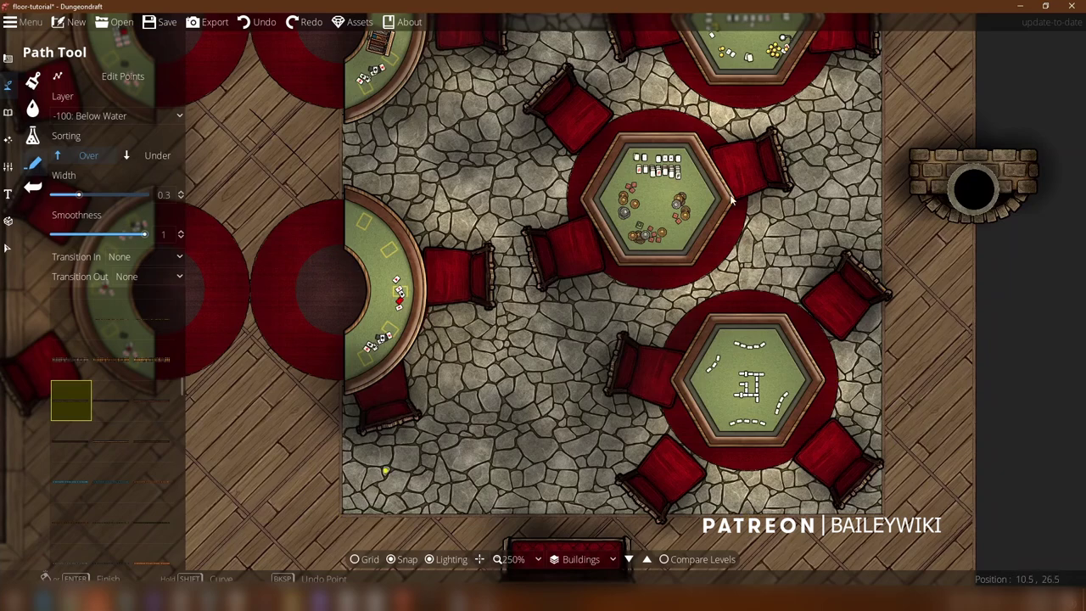
pyautogui.click(838, 109)
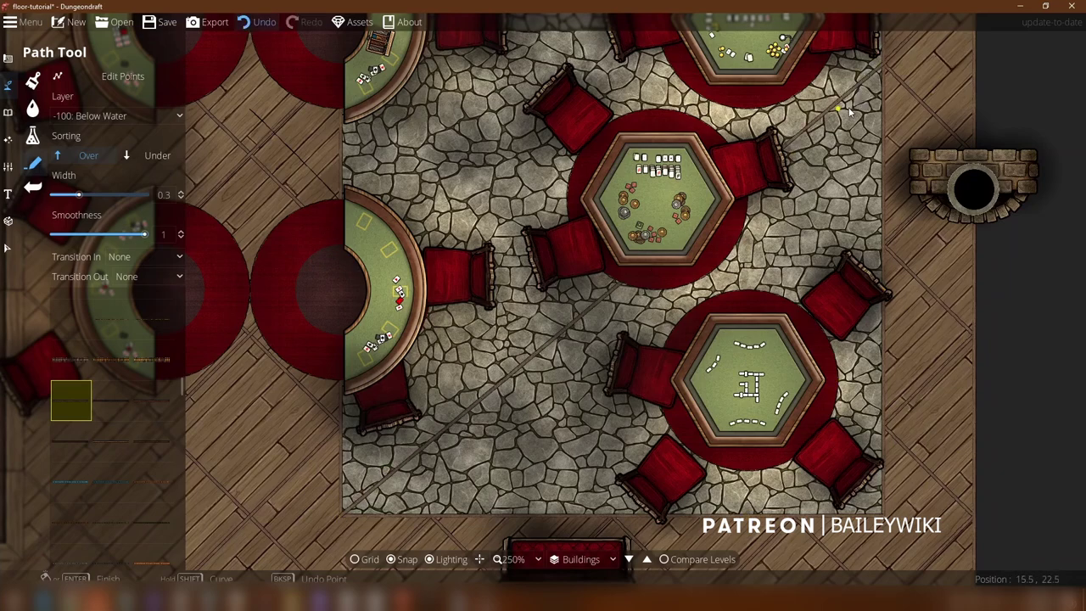
pyautogui.hotkey('ctrl', 'z')
# Step: Examine the edges where the cobblestone section meets the diagonal wood floor, and the casino's floor layout as a whole
pyautogui.scroll(-2, 332, 441)
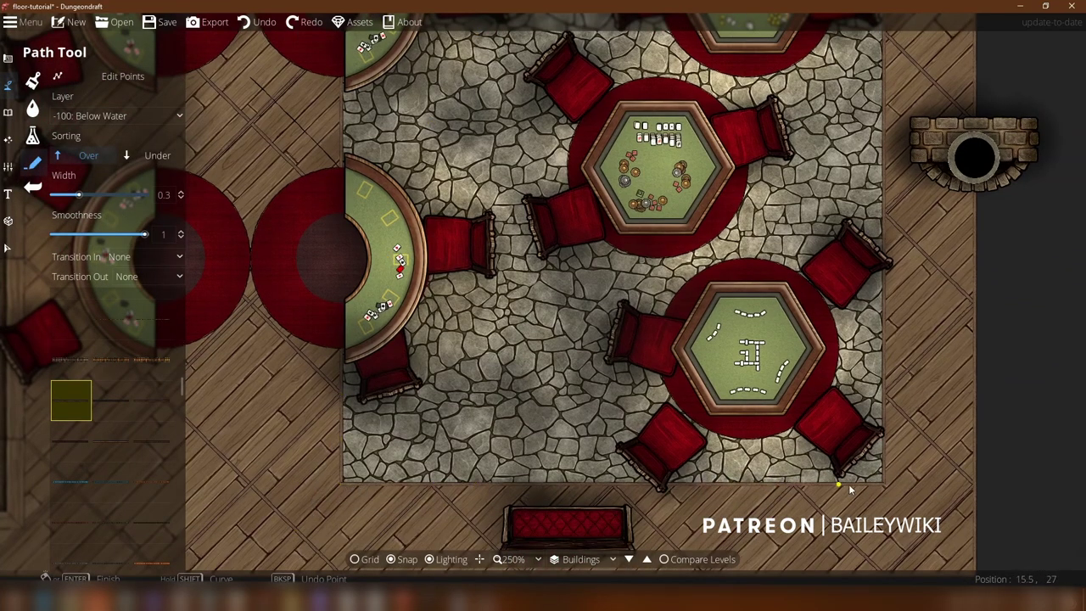
pyautogui.scroll(5, 863, 169)
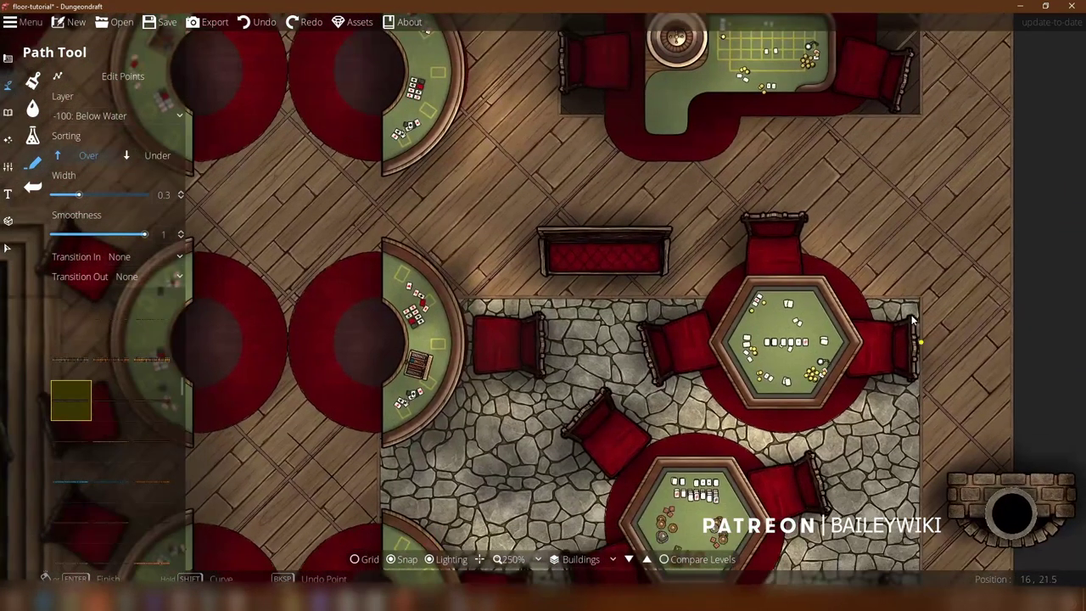
pyautogui.scroll(-4, 441, 333)
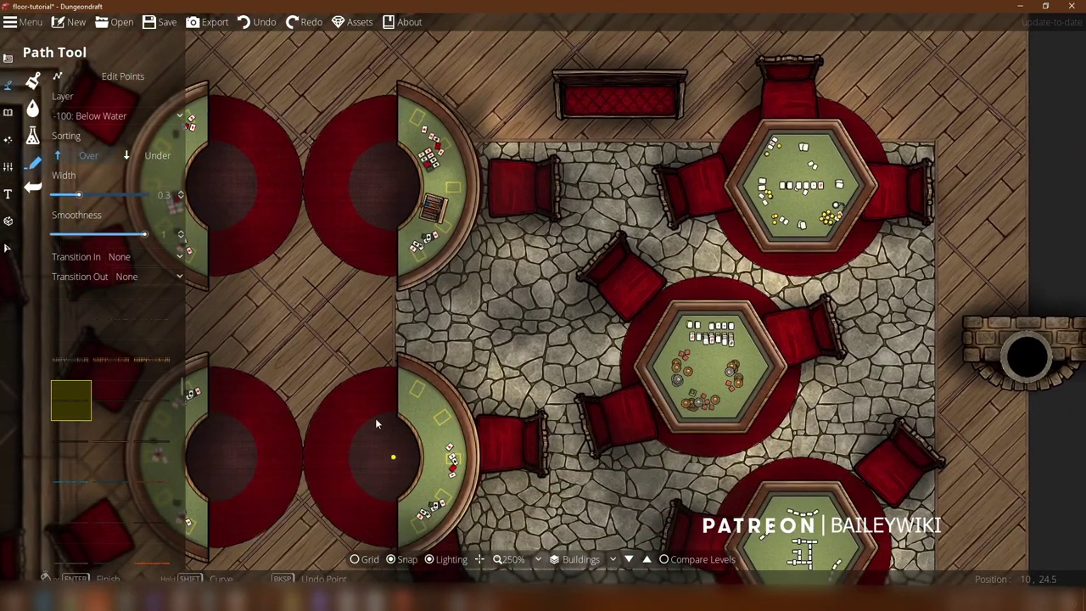
pyautogui.scroll(-3, 368, 160)
pyautogui.moveTo(580, 386); pyautogui.dragTo(684, 446)
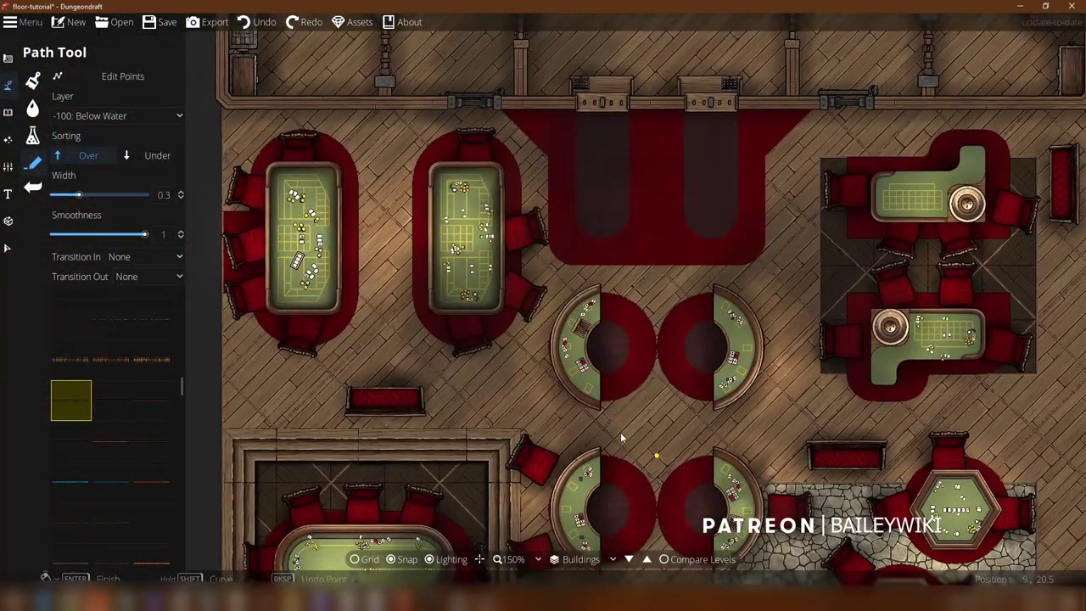
# Step: Examine the casino floor's red carpets, the sunken poker pit's wooden step border and the stone-floored game area
pyautogui.moveTo(620, 432); pyautogui.dragTo(497, 221)
pyautogui.scroll(3, 497, 223)
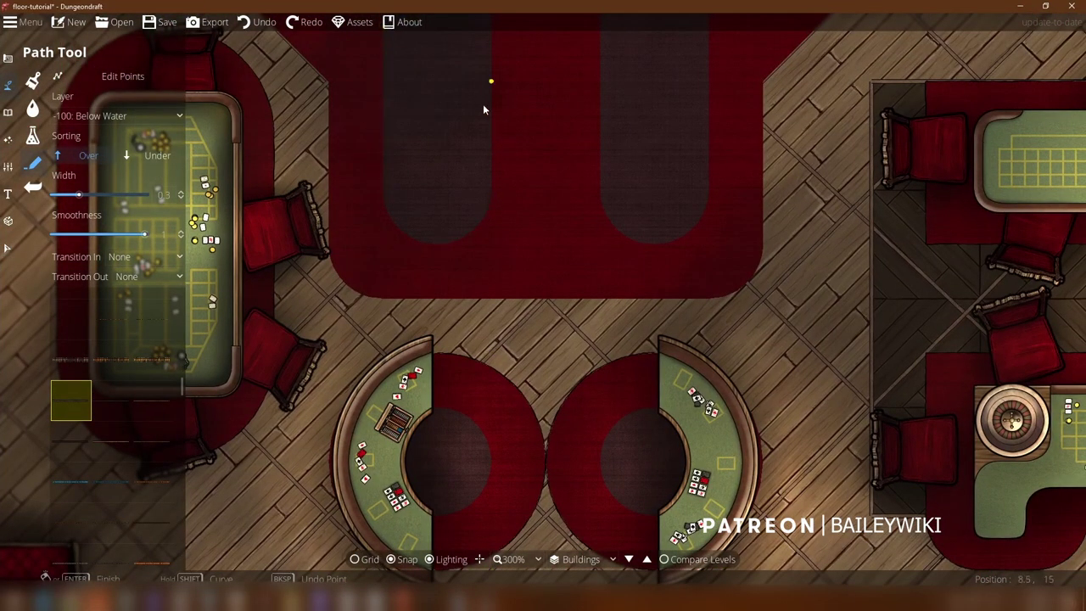
pyautogui.moveTo(565, 441); pyautogui.dragTo(601, 77)
pyautogui.press('a')
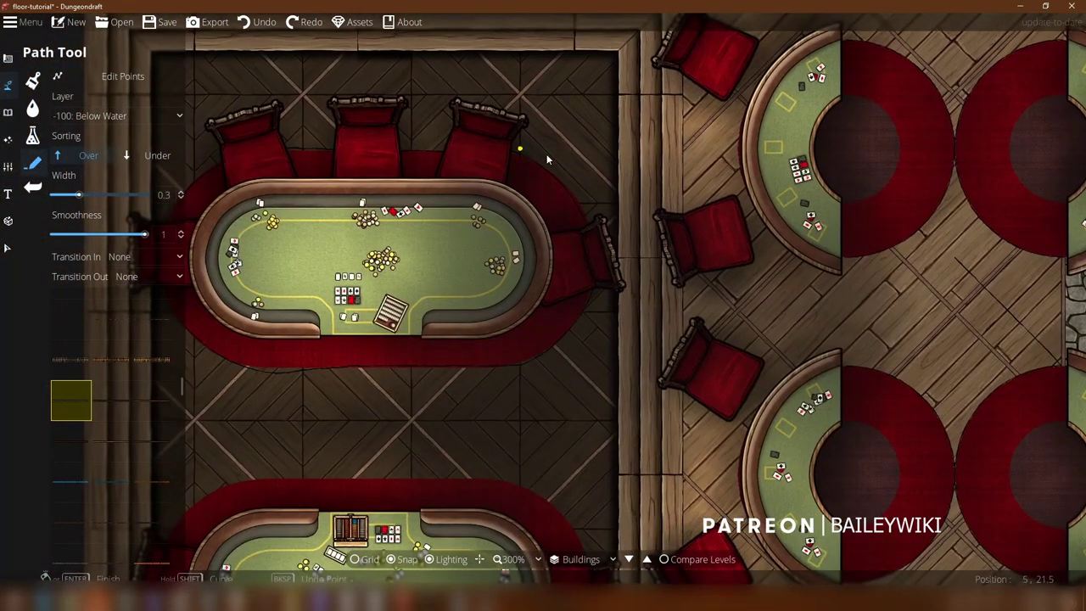
pyautogui.press('s')
pyautogui.scroll(4, 538, 237)
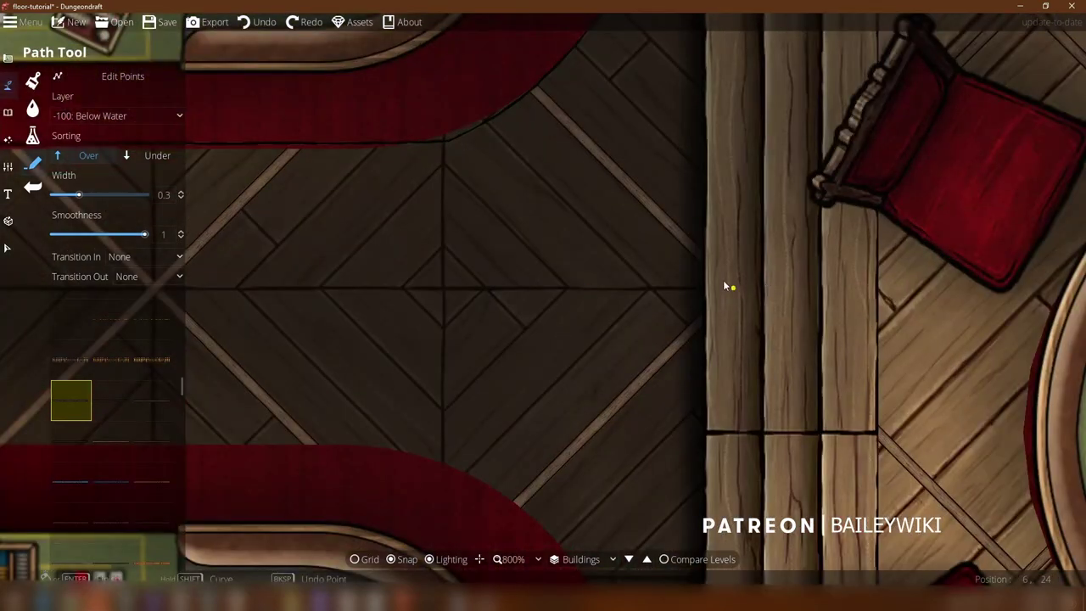
pyautogui.moveTo(780, 282); pyautogui.dragTo(391, 268)
pyautogui.scroll(-5, 392, 269)
pyautogui.moveTo(853, 186); pyautogui.dragTo(379, 376)
pyautogui.scroll(-3, 391, 380)
pyautogui.press('a')
pyautogui.press('s')
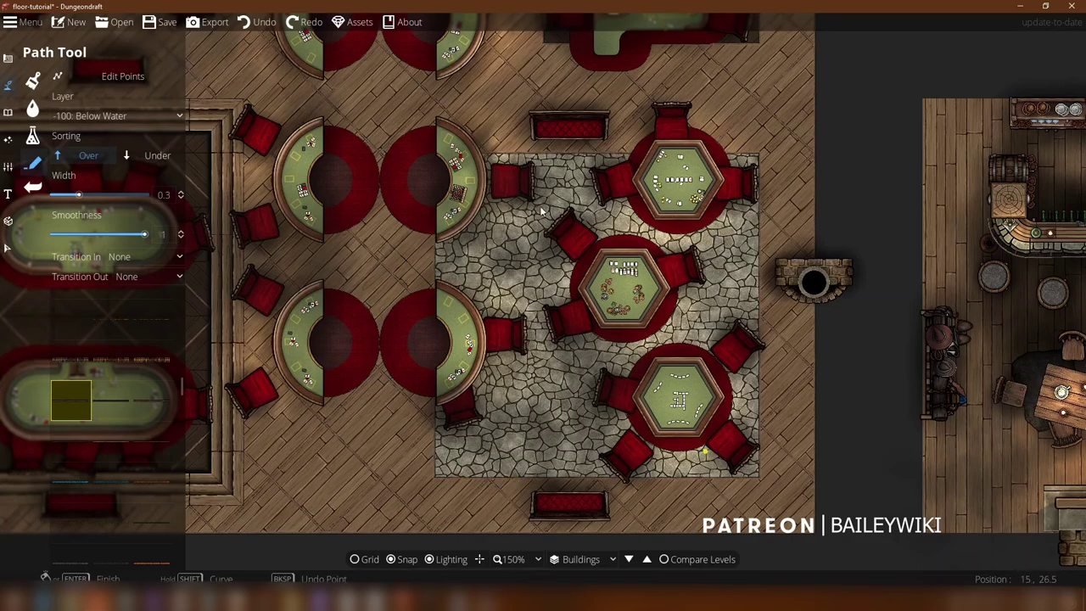
pyautogui.press('a')
pyautogui.press('s')
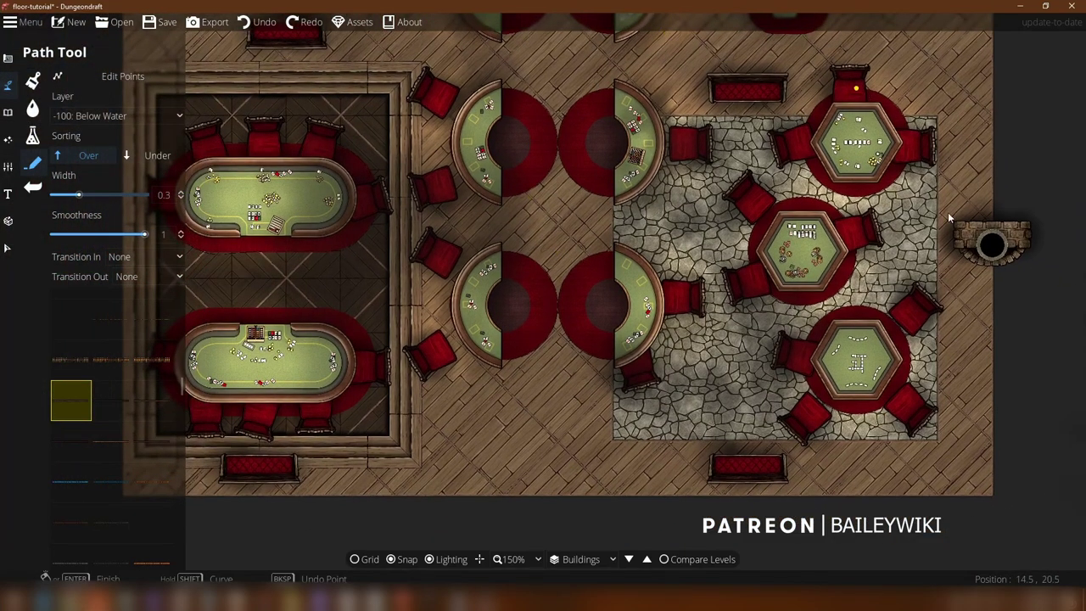
# Step: Inspect how the sunken poker pit's dark floor meets its surrounding steps and the casino's plank flooring
pyautogui.scroll(-1, 791, 227)
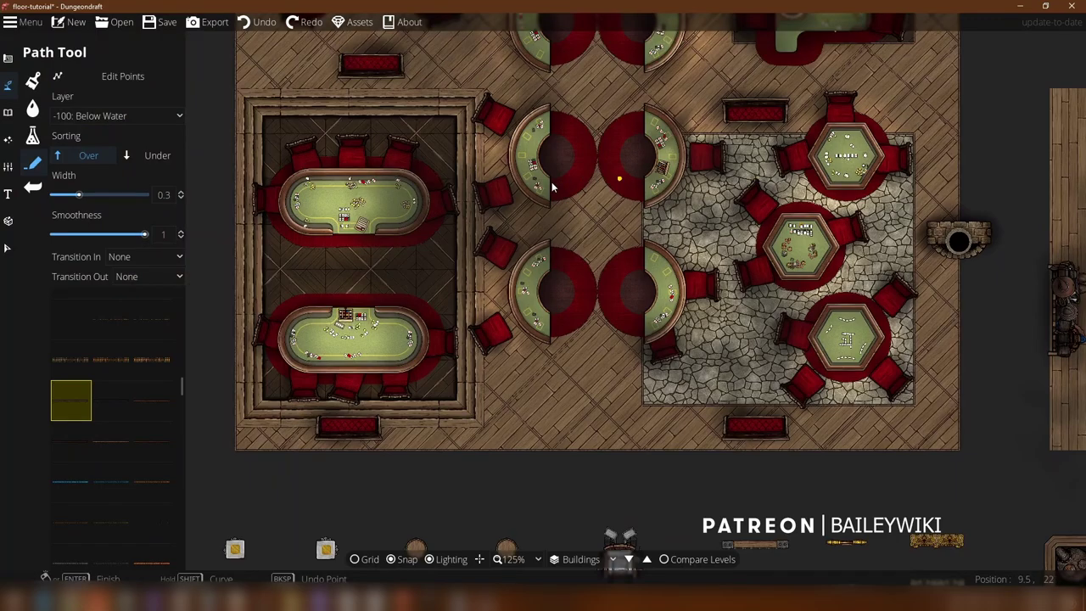
pyautogui.press('a')
pyautogui.scroll(1, 435, 154)
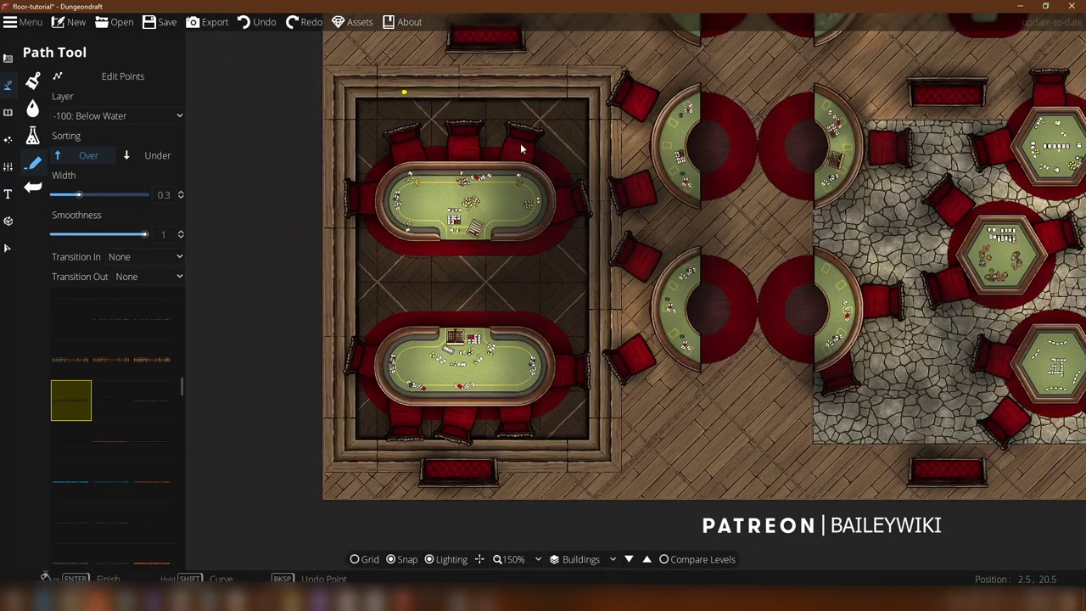
pyautogui.press('w')
pyautogui.press('d')
pyautogui.press('s')
pyautogui.press('a')
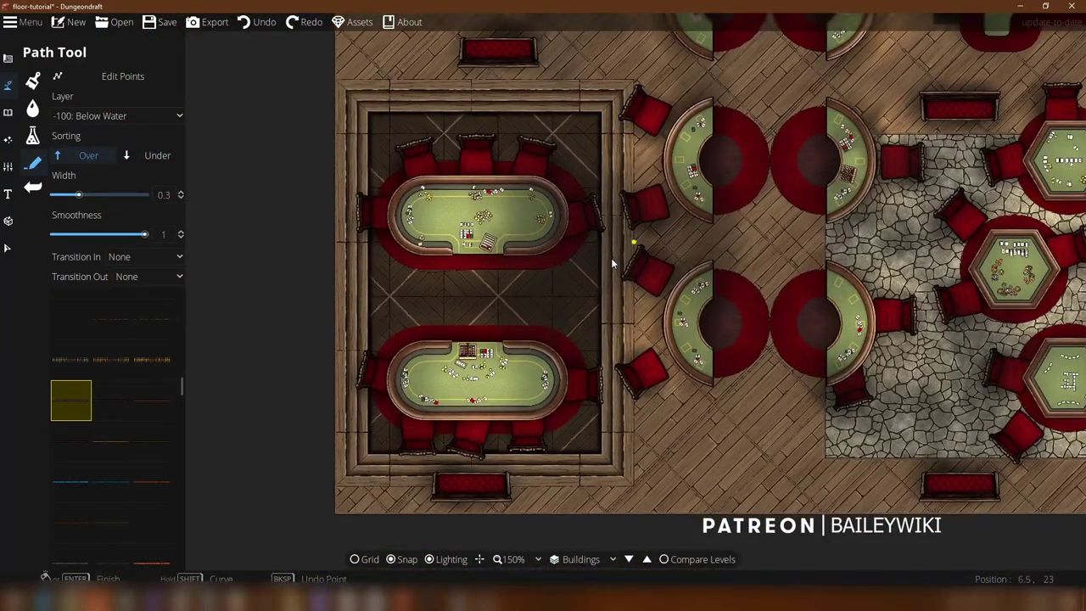
pyautogui.scroll(3, 610, 263)
pyautogui.moveTo(536, 361); pyautogui.dragTo(613, 175)
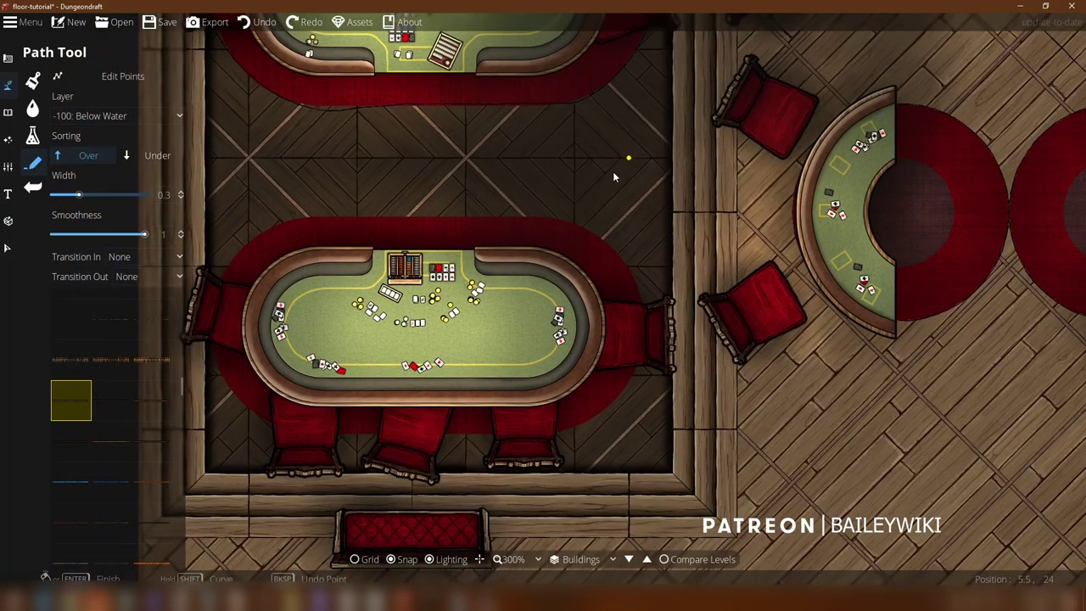
pyautogui.scroll(-2, 613, 175)
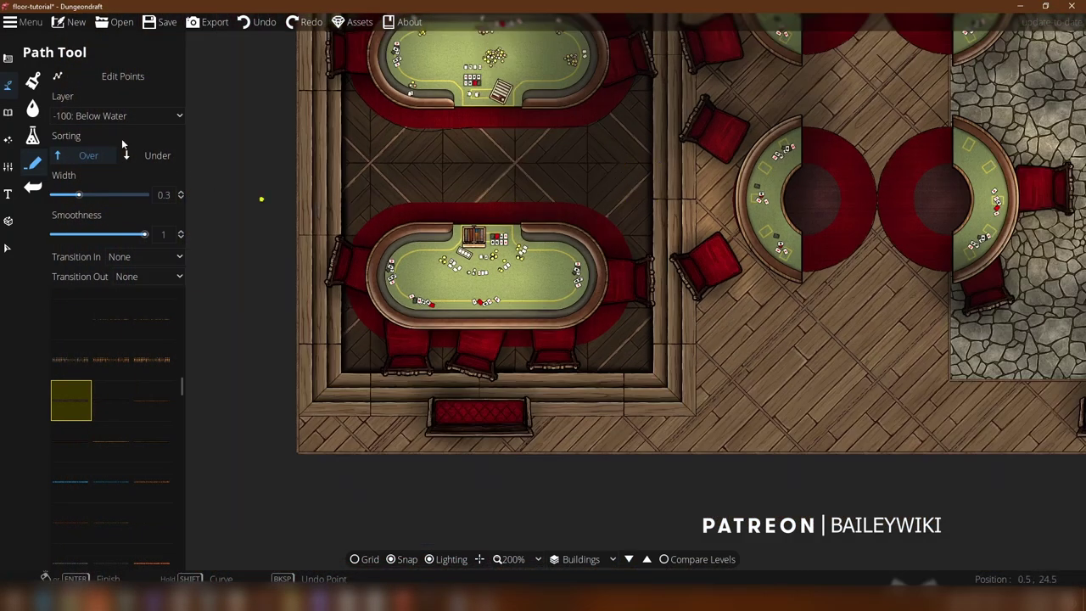
# Step: Select the poker pit's southeast corner step piece, move it out onto the open floor, and return it to its corner
pyautogui.click(8, 247)
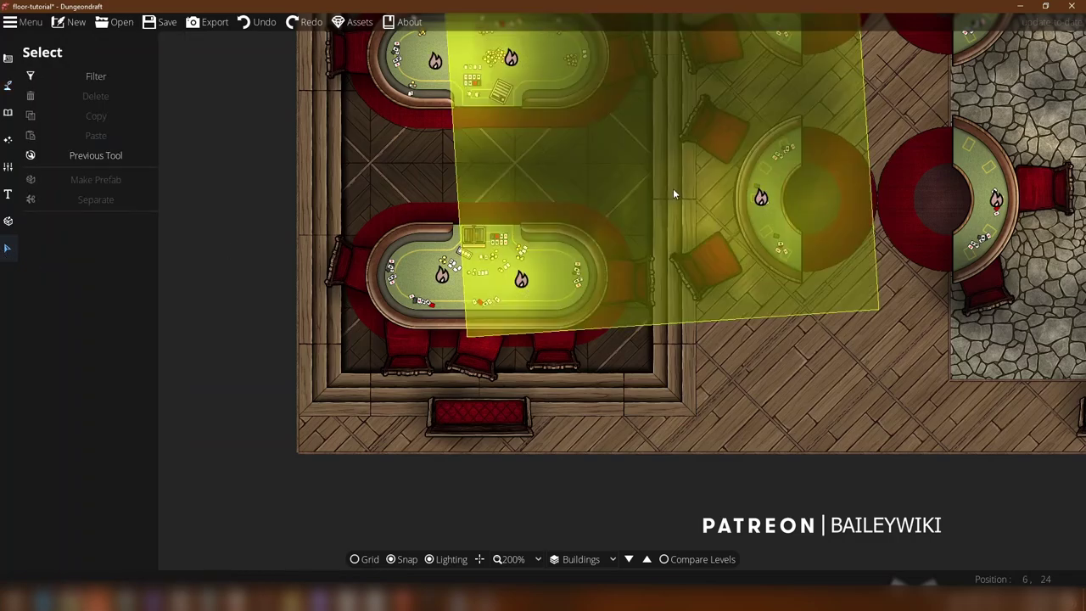
pyautogui.moveTo(663, 395); pyautogui.dragTo(814, 395)
pyautogui.rightClick(670, 394)
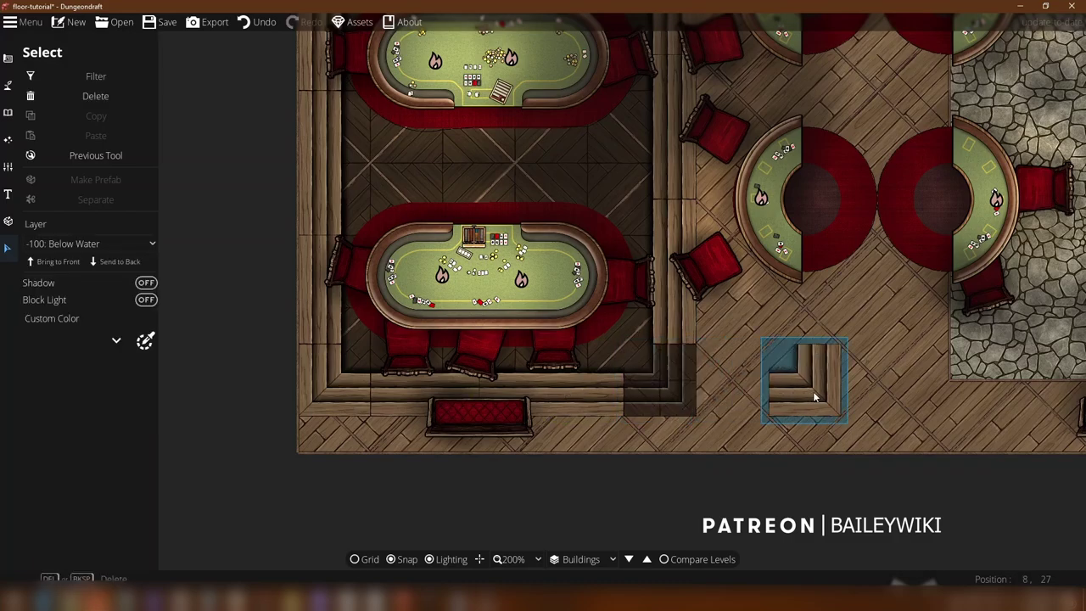
pyautogui.rightClick(814, 396)
pyautogui.moveTo(673, 394); pyautogui.dragTo(644, 379)
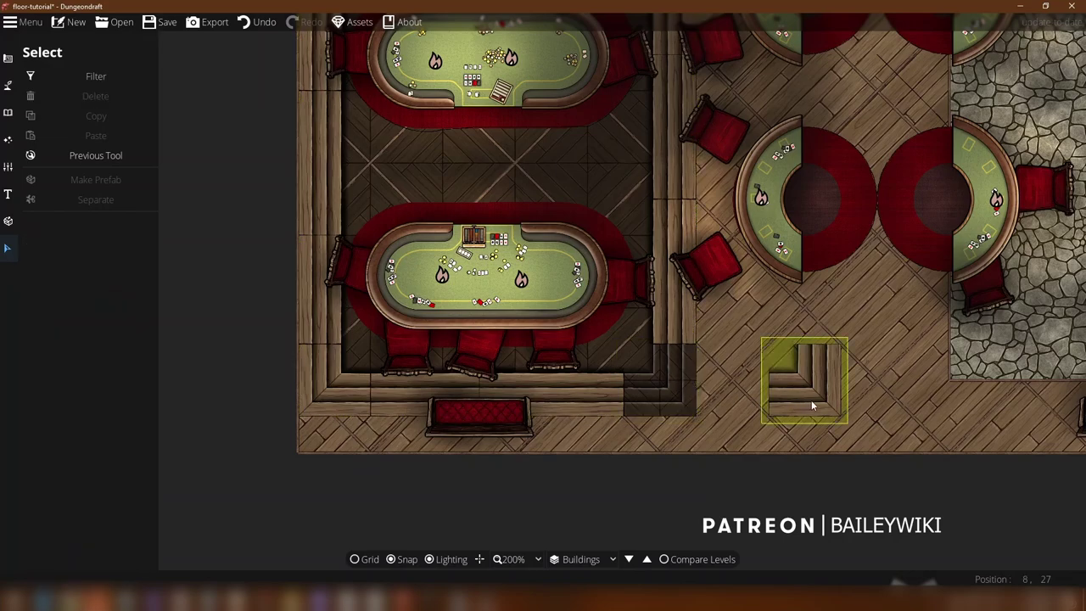
pyautogui.moveTo(811, 399); pyautogui.dragTo(669, 394)
pyautogui.rightClick(665, 393)
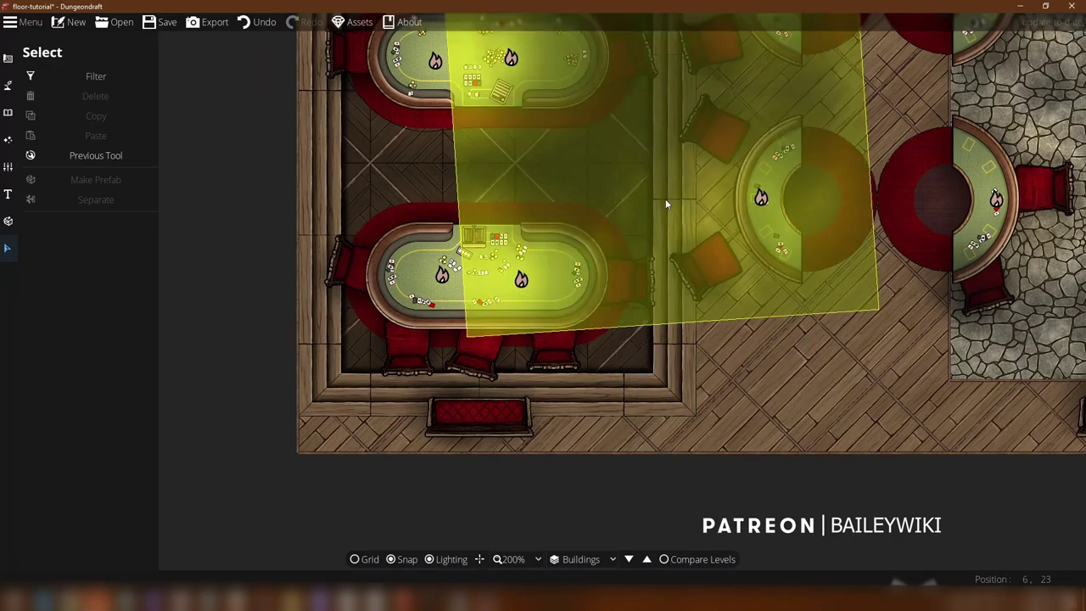
# Step: Review the full poker pit and the different floor areas across the casino's eastern half
pyautogui.moveTo(660, 127); pyautogui.dragTo(656, 406)
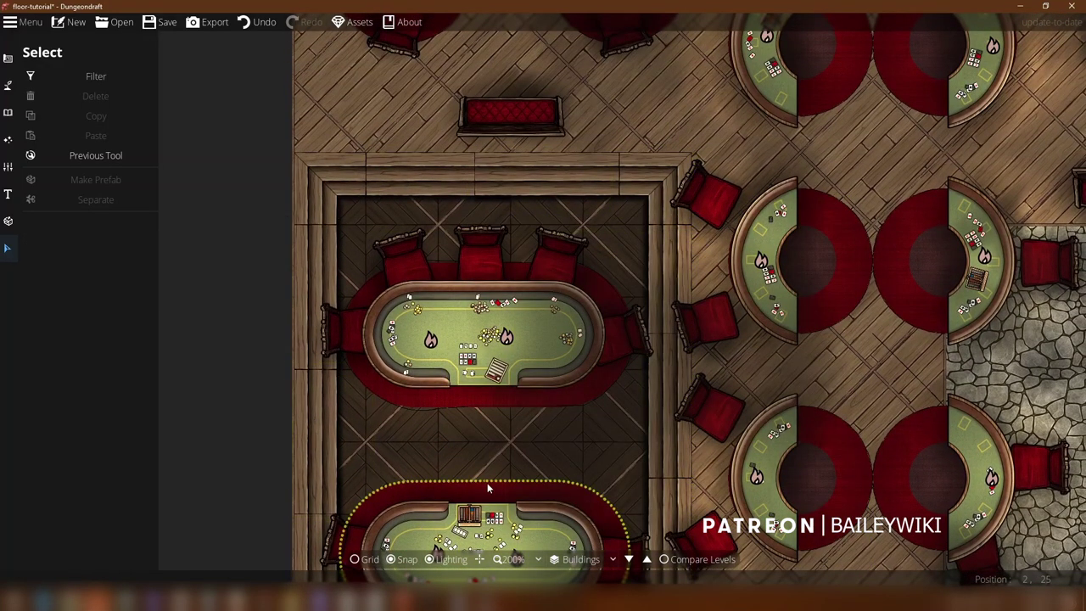
pyautogui.scroll(-2, 480, 385)
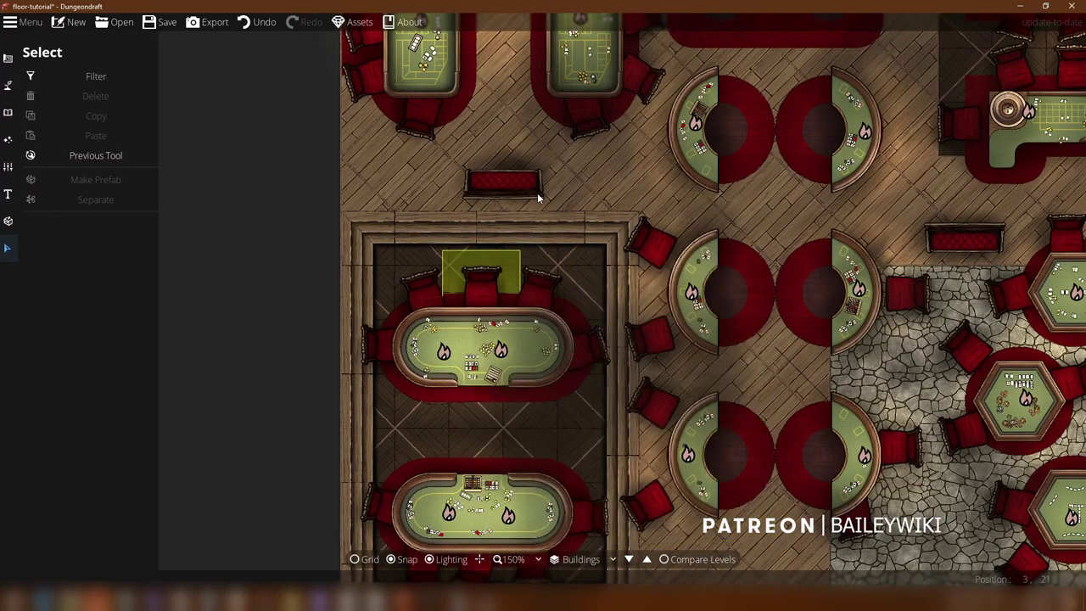
pyautogui.press('Down')
pyautogui.moveTo(561, 213); pyautogui.dragTo(557, 212)
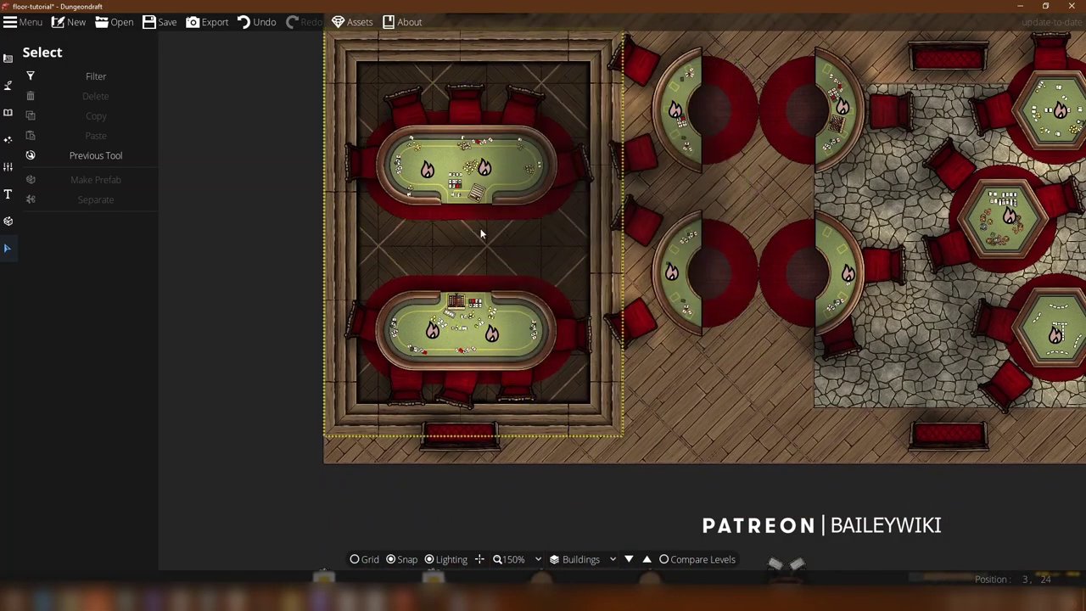
pyautogui.moveTo(666, 378); pyautogui.dragTo(494, 397)
pyautogui.moveTo(983, 150); pyautogui.dragTo(755, 224)
pyautogui.press('Right')
pyautogui.press('Up')
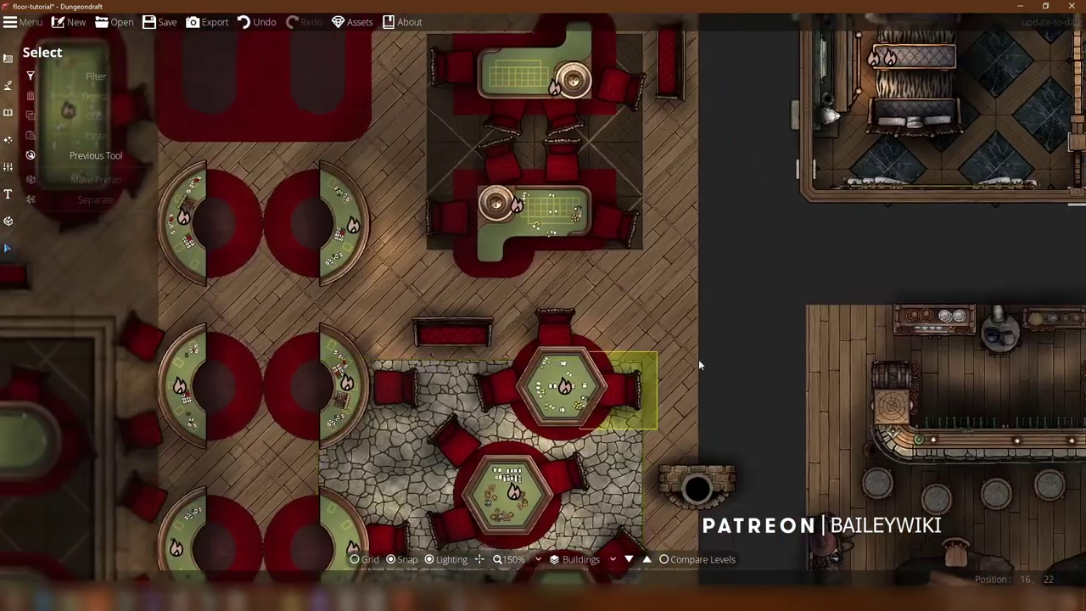
pyautogui.press('Right')
pyautogui.press('Up')
pyautogui.scroll(-1, 733, 425)
# Step: Try shifting the wooden base floor pattern of the marble-inlaid lounge eastward by a fraction of a tile
pyautogui.moveTo(758, 333); pyautogui.dragTo(613, 413)
pyautogui.moveTo(688, 361); pyautogui.dragTo(724, 320)
pyautogui.scroll(4, 724, 320)
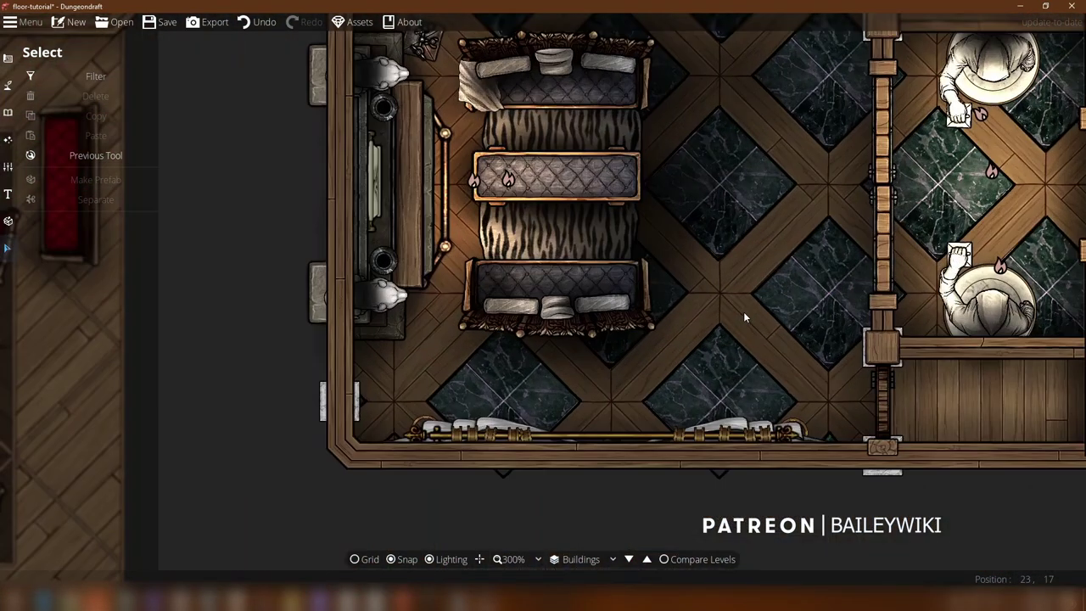
pyautogui.moveTo(726, 257); pyautogui.dragTo(644, 110)
pyautogui.press('Right')
pyautogui.press('Down')
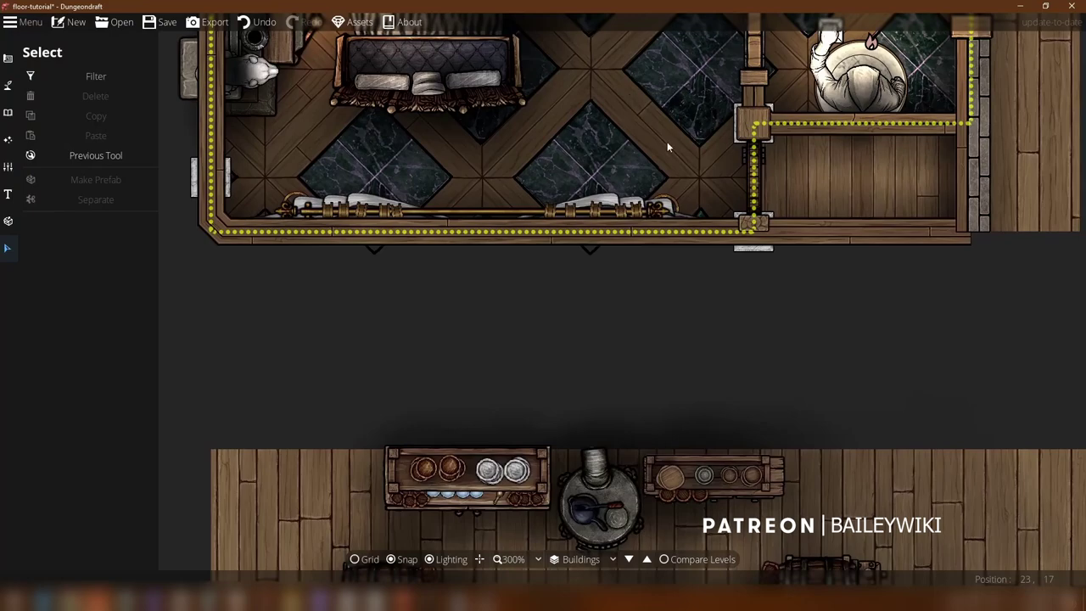
pyautogui.moveTo(562, 88); pyautogui.dragTo(794, 183)
pyautogui.press('Delete')
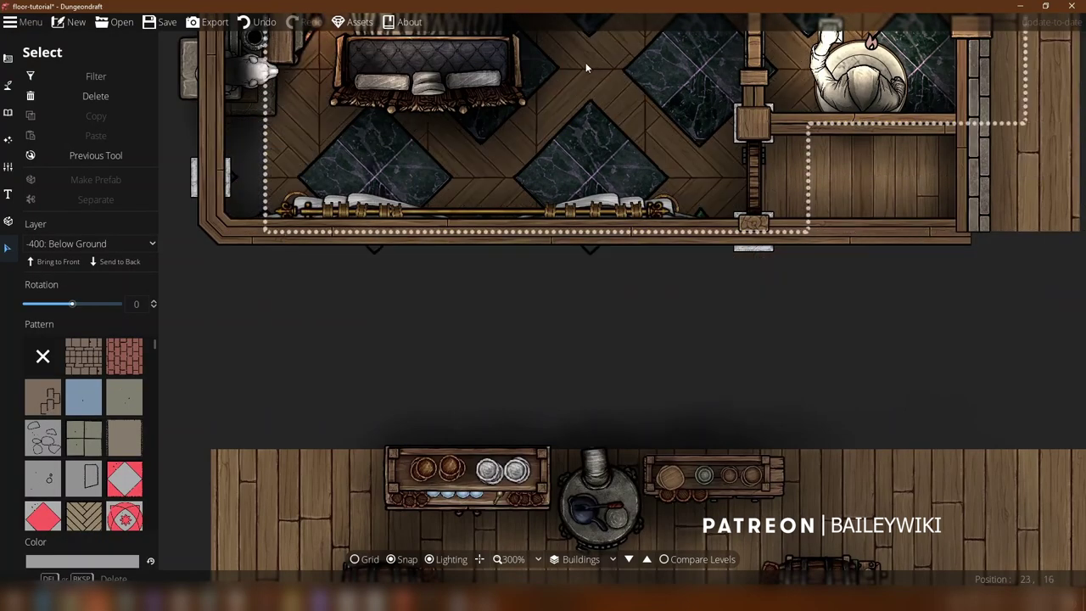
# Step: Select the marble diamond by the lounge's southwest curtain and check its pattern and tint colour
pyautogui.click(417, 179)
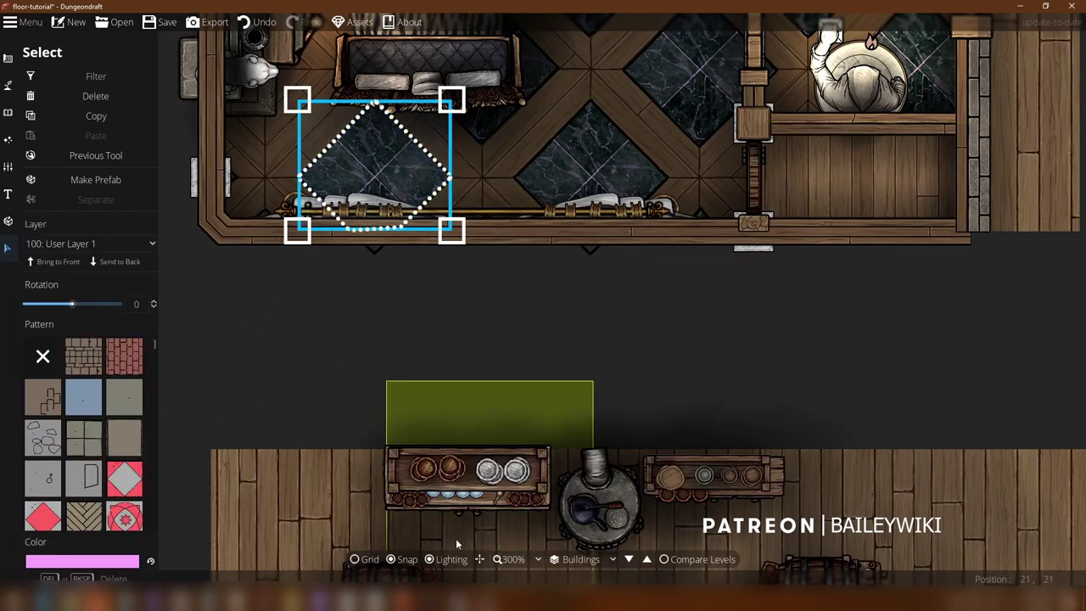
pyautogui.scroll(-2, 95, 409)
pyautogui.scroll(-4, 95, 408)
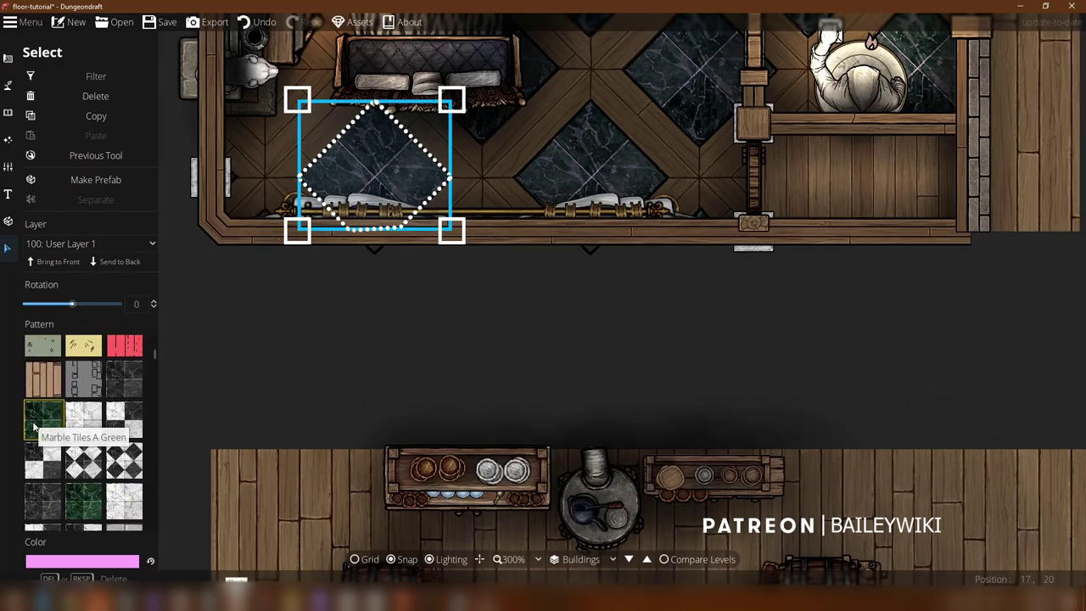
pyautogui.click(103, 562)
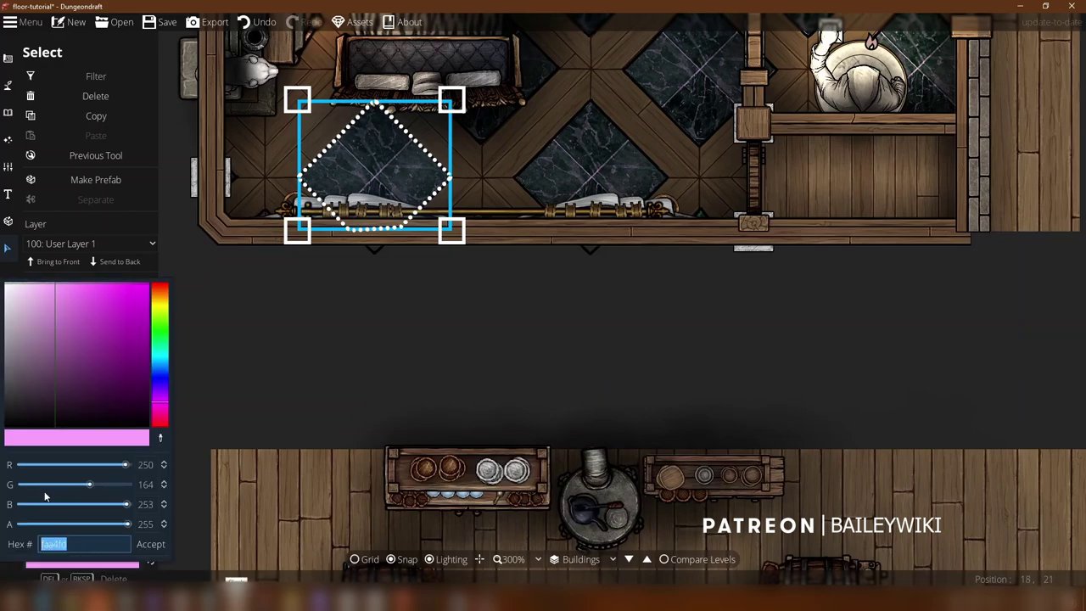
pyautogui.click(150, 544)
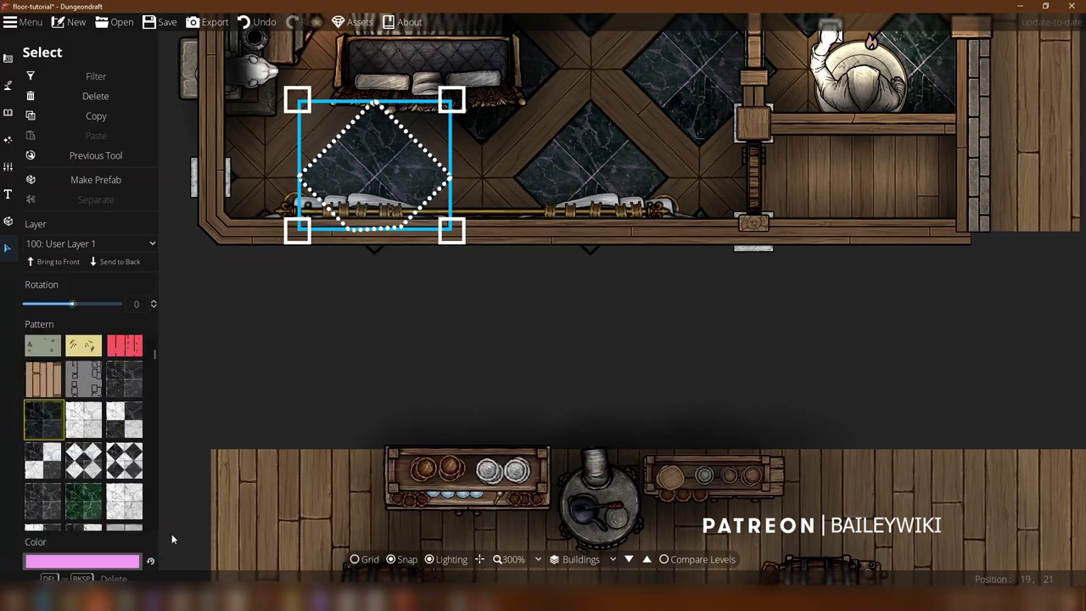
pyautogui.click(425, 351)
# Step: Move the black outline off the marble diamond beside the sofas, turn off snapping, and fit it back around the diamond
pyautogui.moveTo(351, 191); pyautogui.dragTo(301, 340)
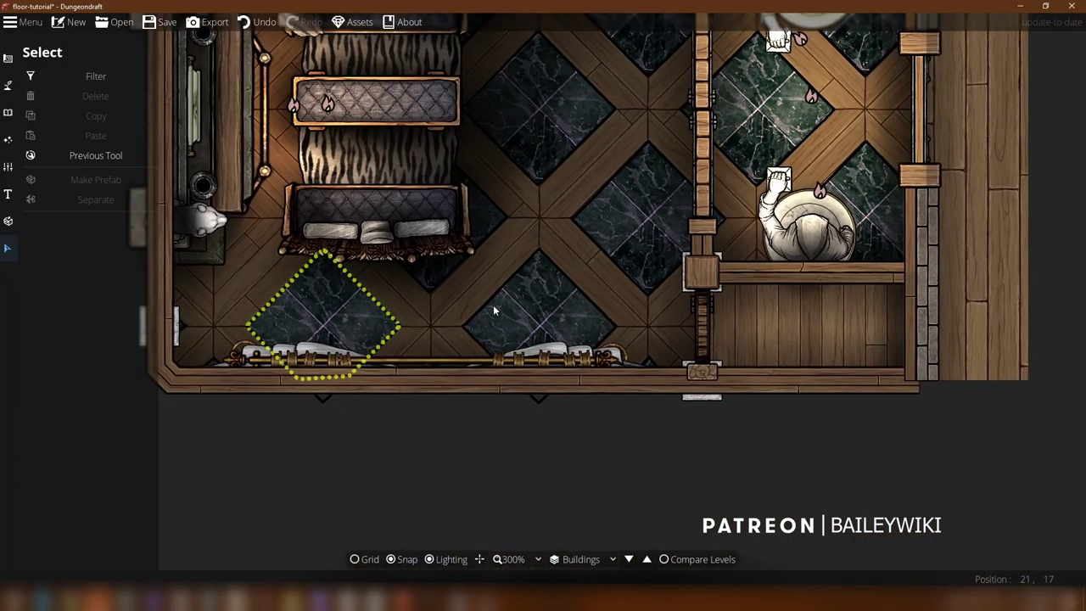
pyautogui.scroll(1, 618, 215)
pyautogui.moveTo(645, 159); pyautogui.dragTo(604, 243)
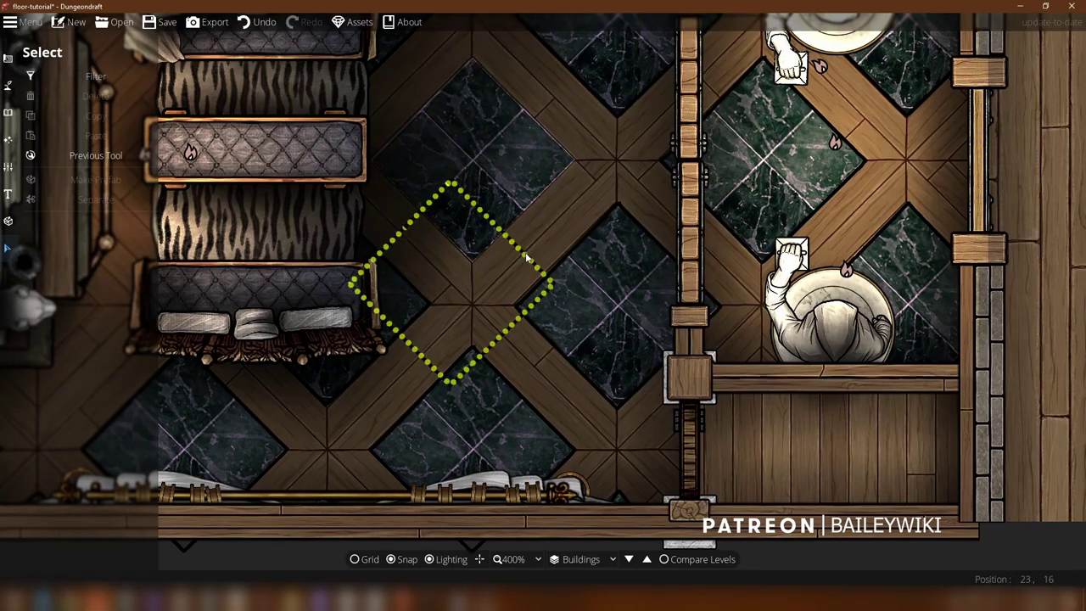
pyautogui.moveTo(516, 269); pyautogui.dragTo(544, 132)
pyautogui.press('s')
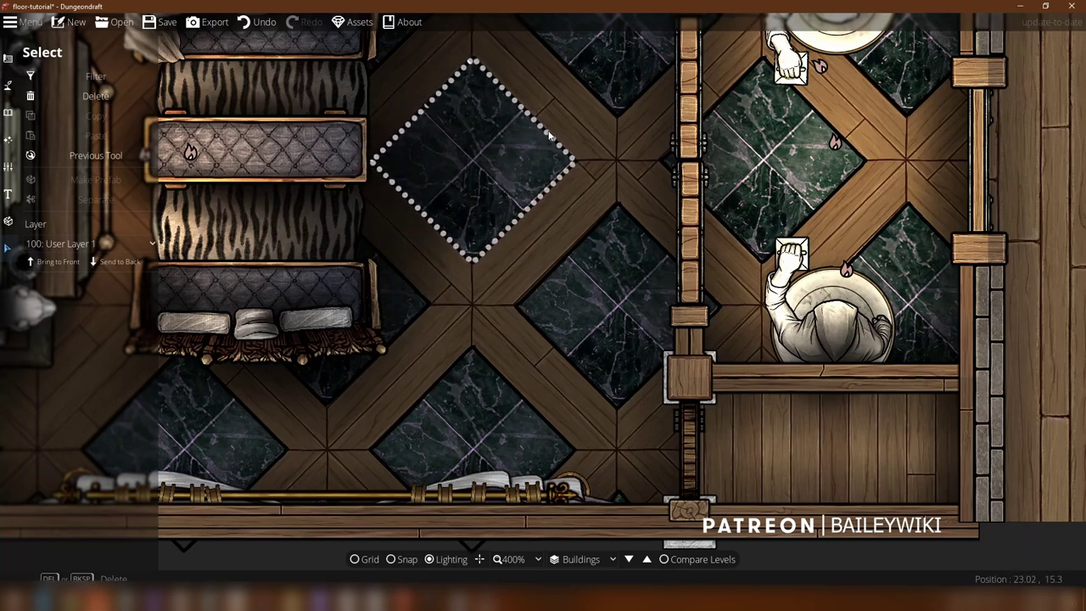
pyautogui.rightClick(546, 167)
# Step: Examine the outlined marble diamonds throughout the lounge and the green marble border of the room to the north
pyautogui.moveTo(583, 256); pyautogui.dragTo(474, 291)
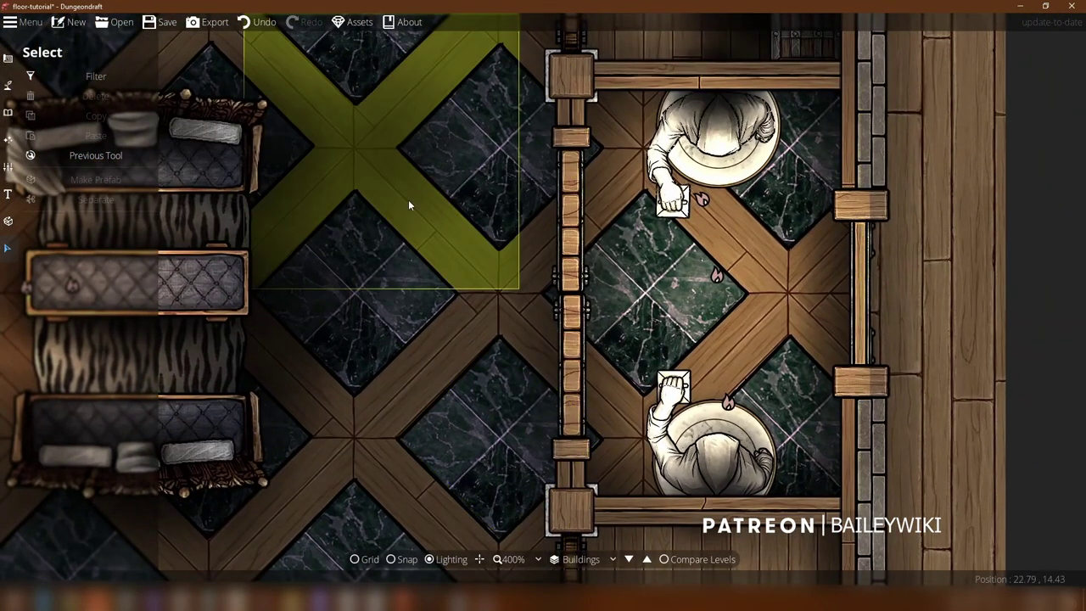
pyautogui.scroll(-4, 408, 200)
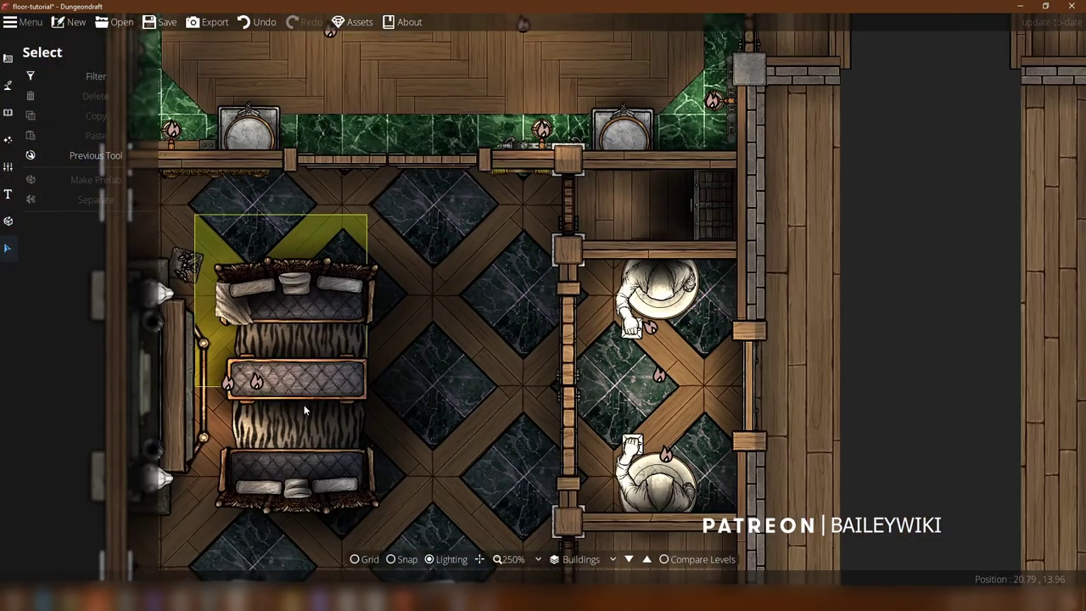
pyautogui.moveTo(318, 385); pyautogui.dragTo(415, 252)
pyautogui.scroll(3, 345, 138)
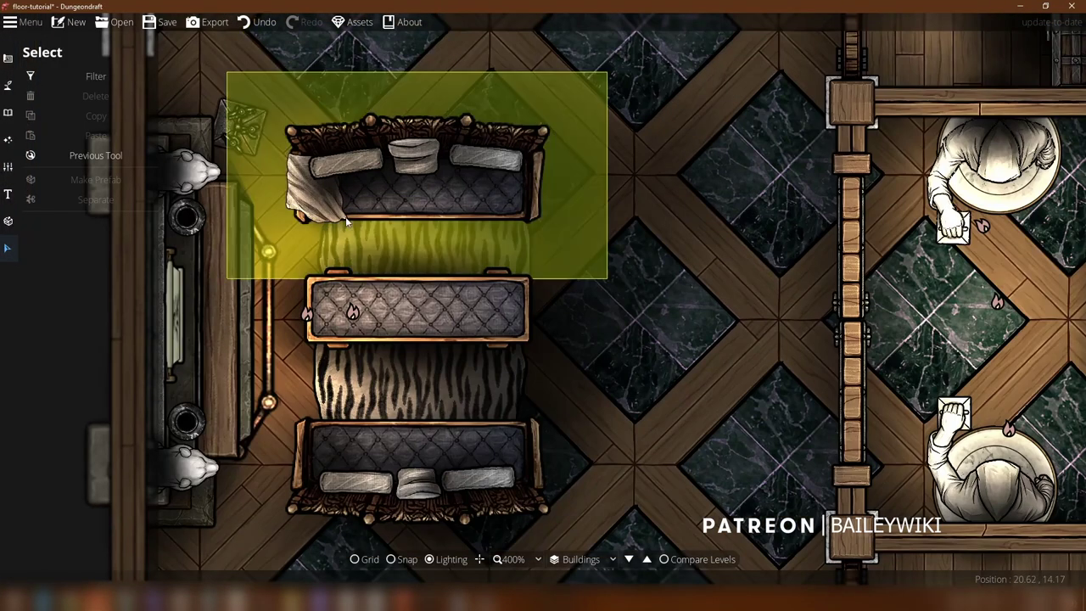
pyautogui.press('Up')
pyautogui.scroll(4, 377, 193)
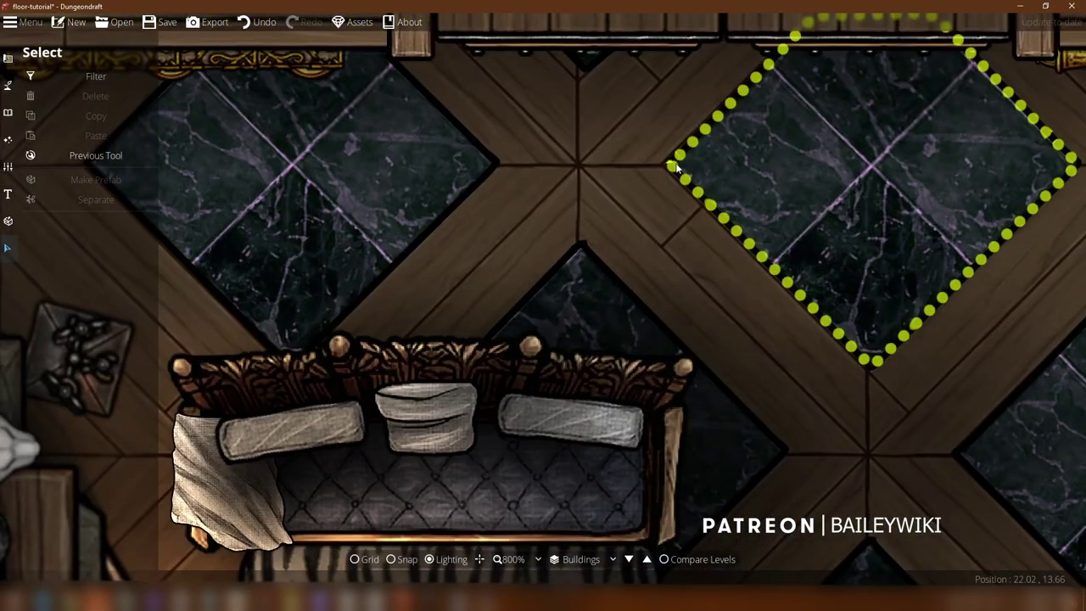
pyautogui.moveTo(673, 165); pyautogui.dragTo(519, 456)
pyautogui.moveTo(663, 184); pyautogui.dragTo(865, 467)
pyautogui.scroll(-1, 418, 237)
pyautogui.moveTo(430, 223); pyautogui.dragTo(574, 293)
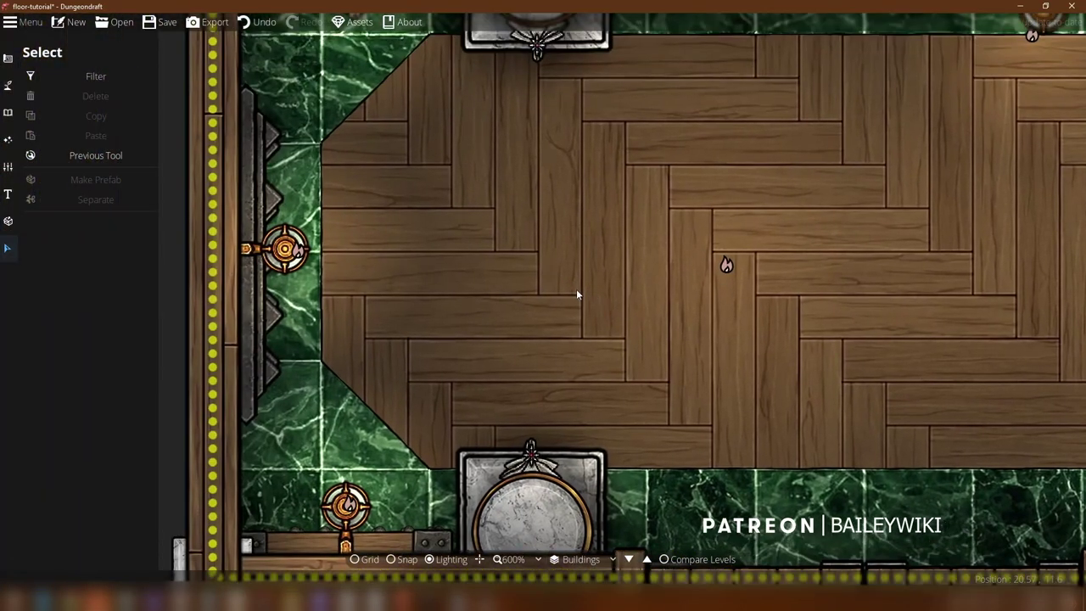
# Step: Slide the herringbone wood floor of the green-marble-bordered room eastward out of its frame and check its tint colour
pyautogui.moveTo(422, 191); pyautogui.dragTo(929, 160)
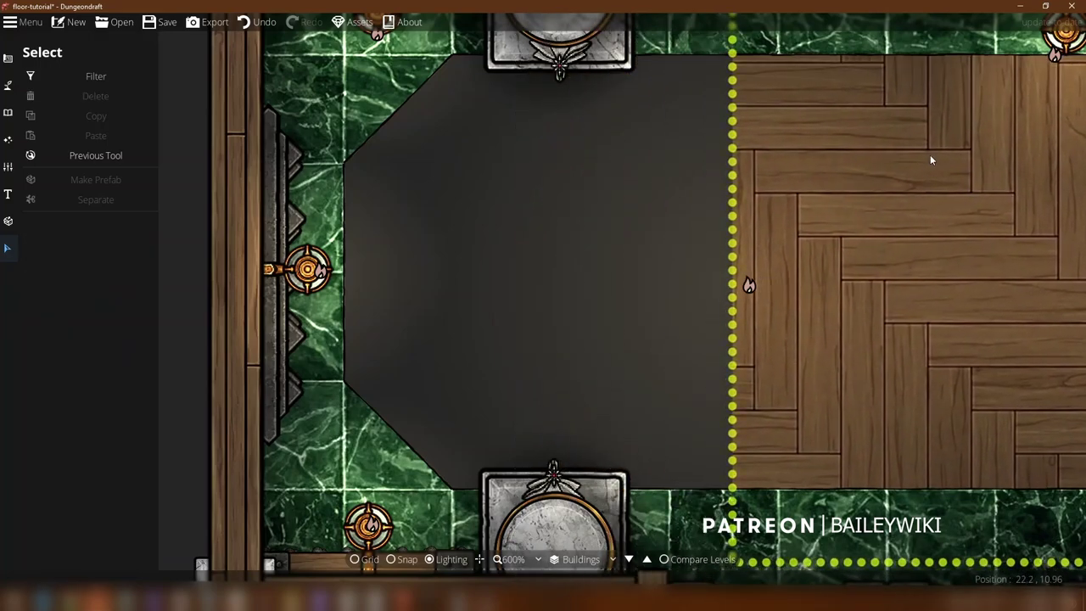
pyautogui.click(929, 154)
pyautogui.click(105, 561)
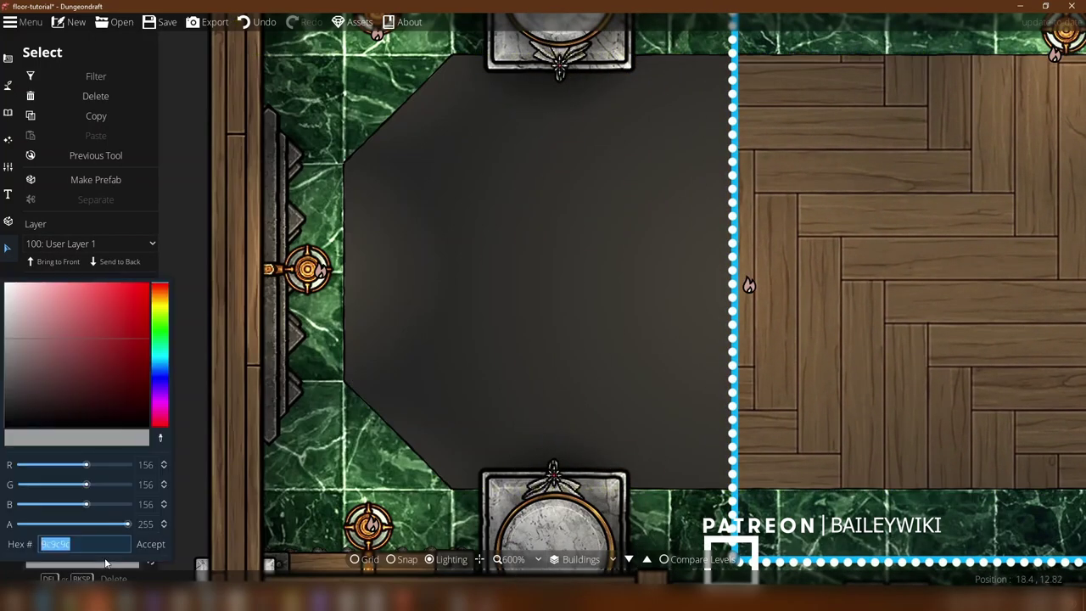
pyautogui.click(441, 305)
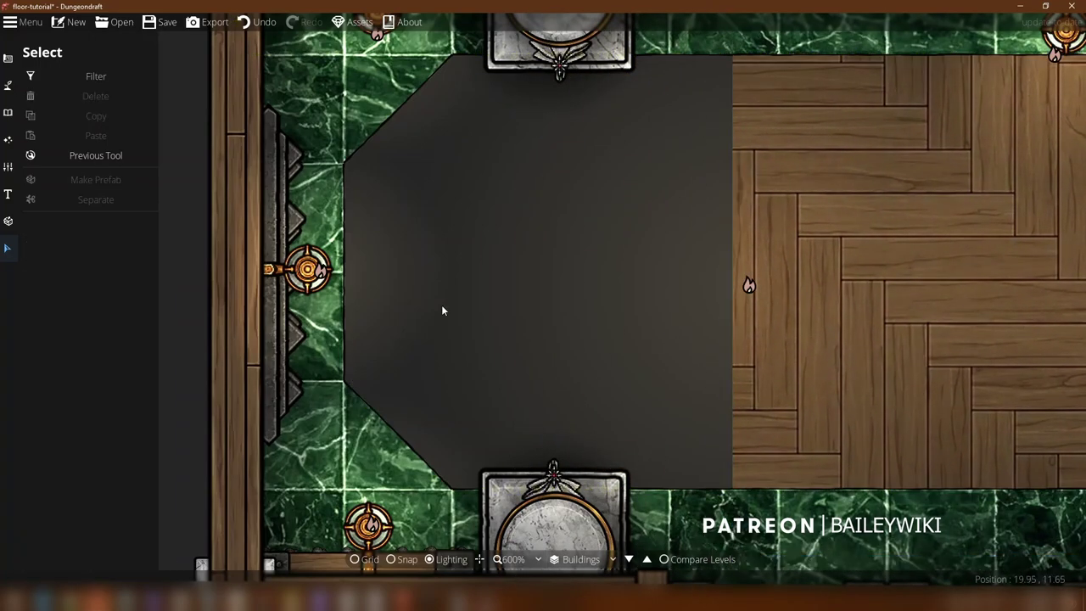
# Step: Select the green marble border framing the room and check its shape and pattern
pyautogui.click(368, 87)
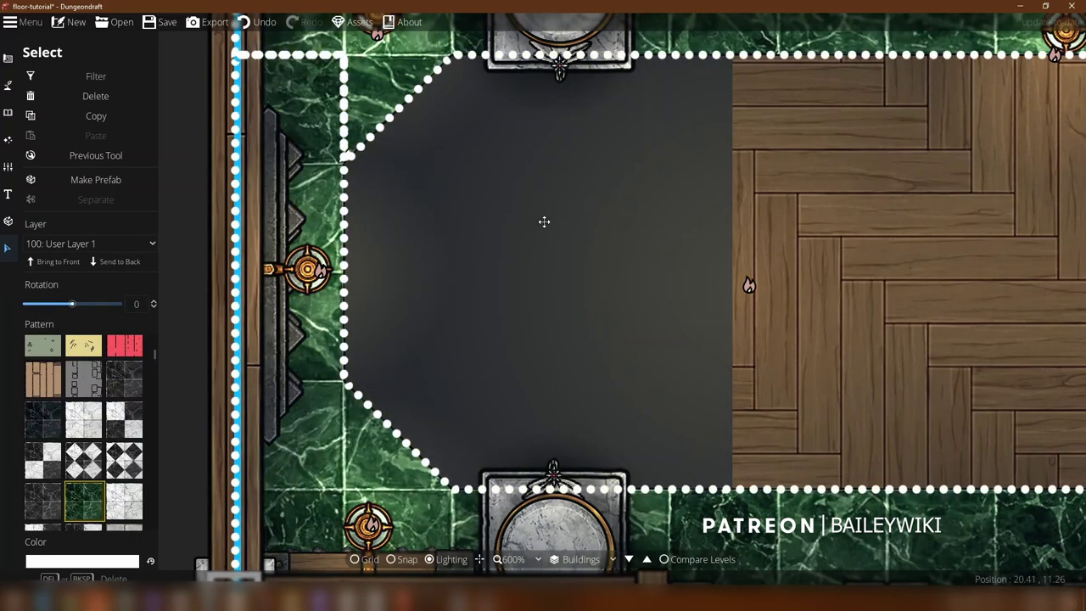
pyautogui.scroll(-5, 543, 221)
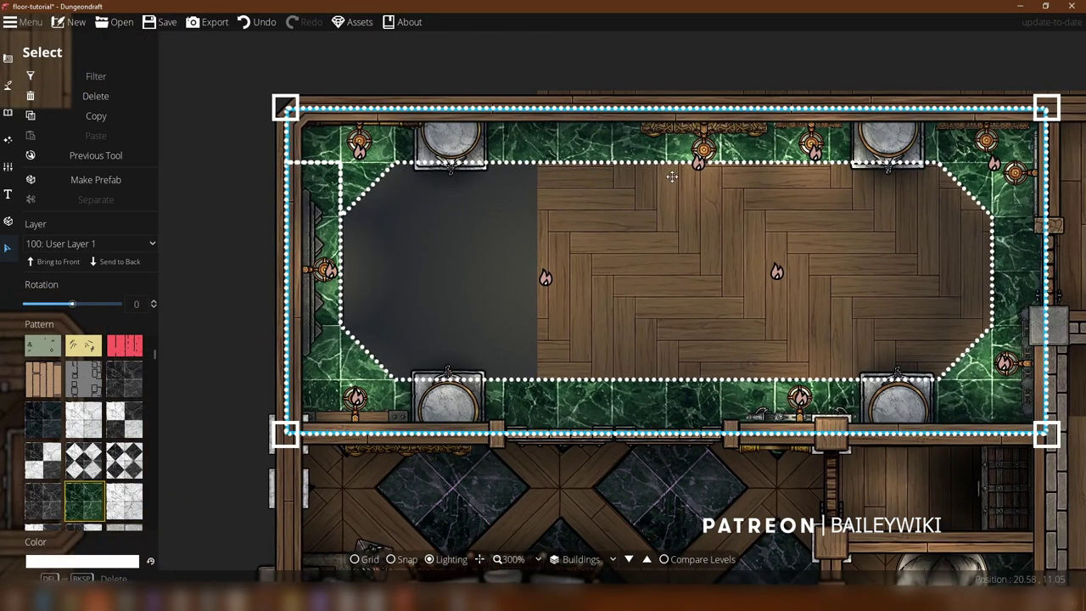
pyautogui.click(195, 251)
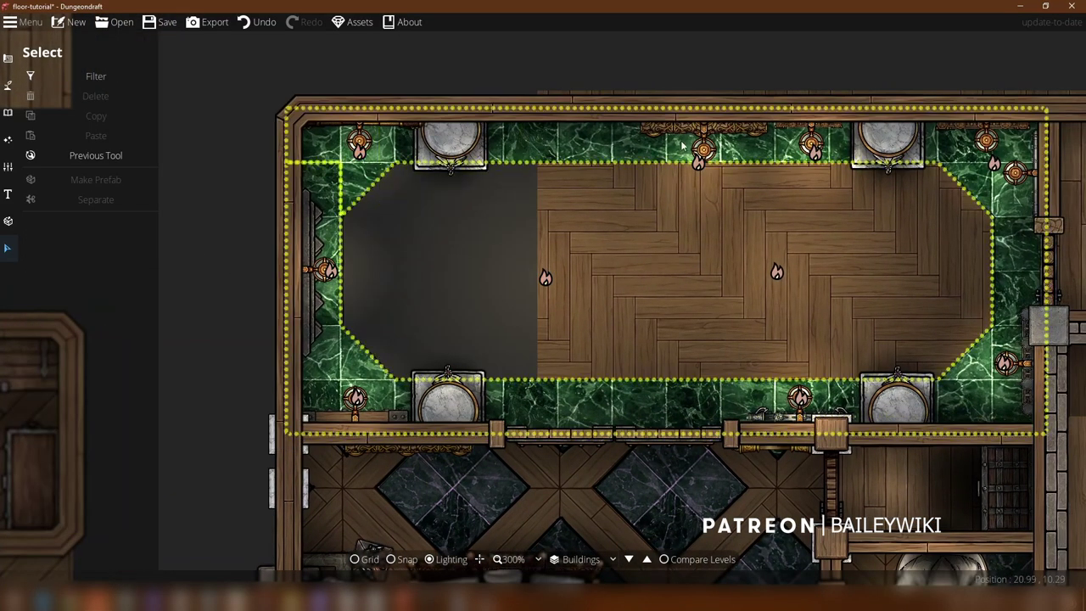
# Step: Move the herringbone wood floor back west, aligning it with the room's outer walls with snapping turned on
pyautogui.click(604, 257)
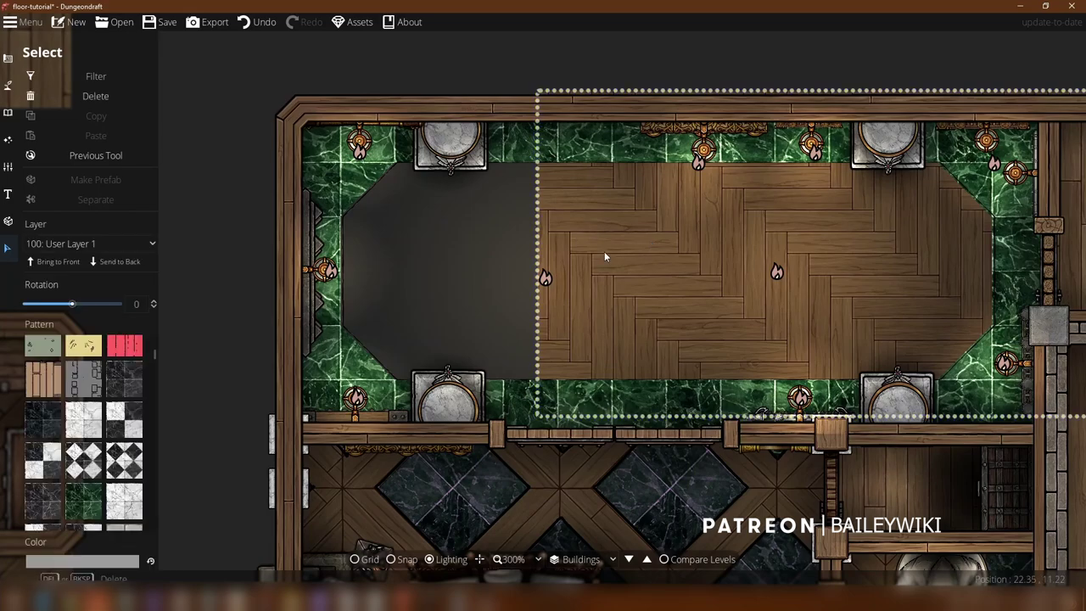
pyautogui.moveTo(605, 255); pyautogui.dragTo(471, 254)
pyautogui.click(242, 235)
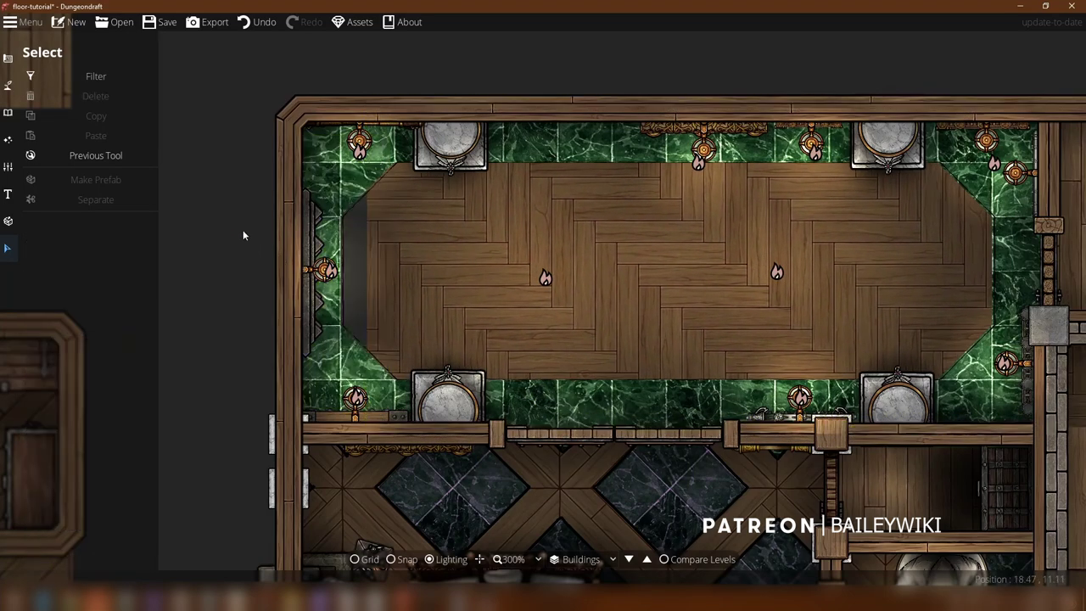
pyautogui.click(431, 218)
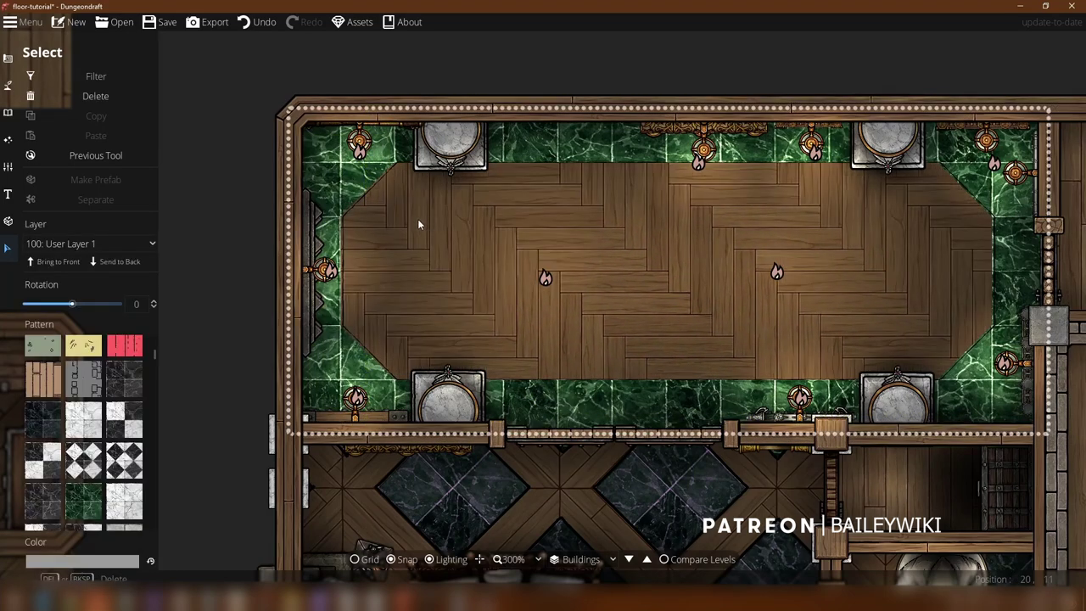
pyautogui.rightClick(419, 223)
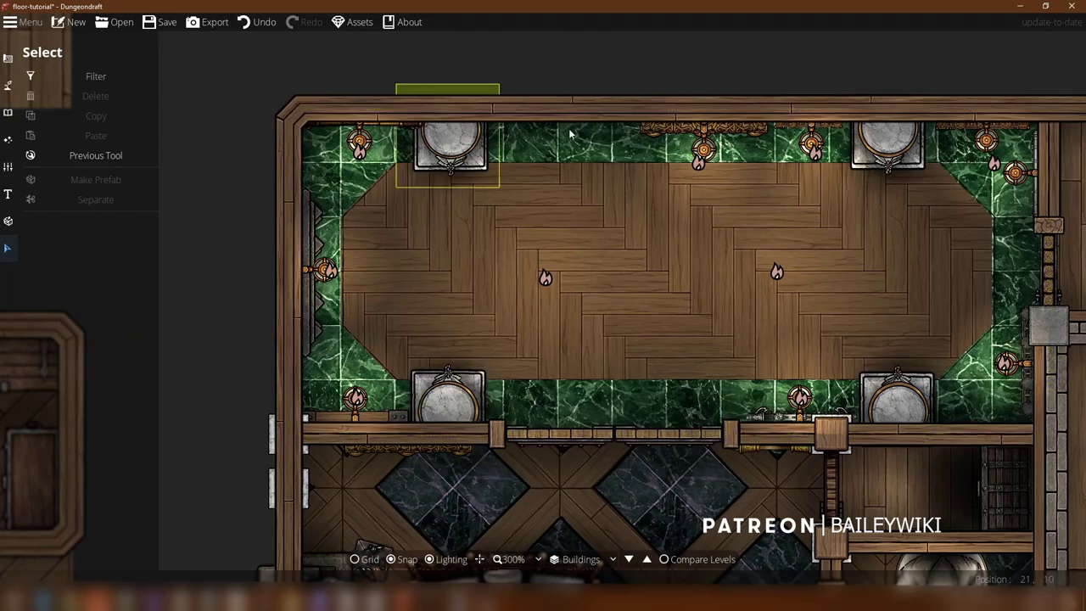
# Step: Examine how the herringbone wood floor meets the chamfered green marble border on all sides of the room
pyautogui.scroll(2, 977, 335)
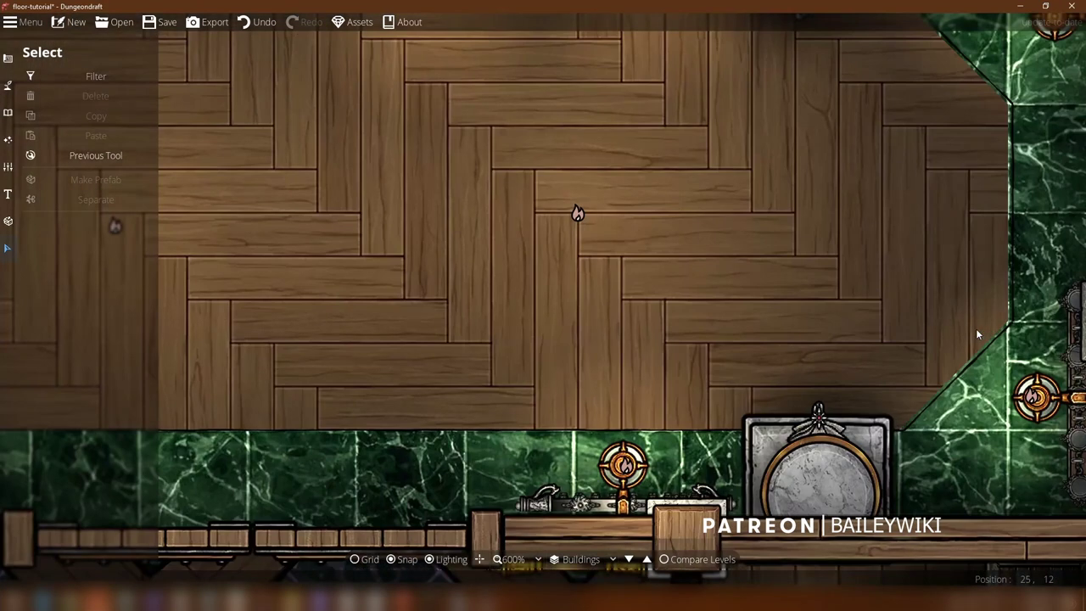
pyautogui.scroll(-3, 1000, 281)
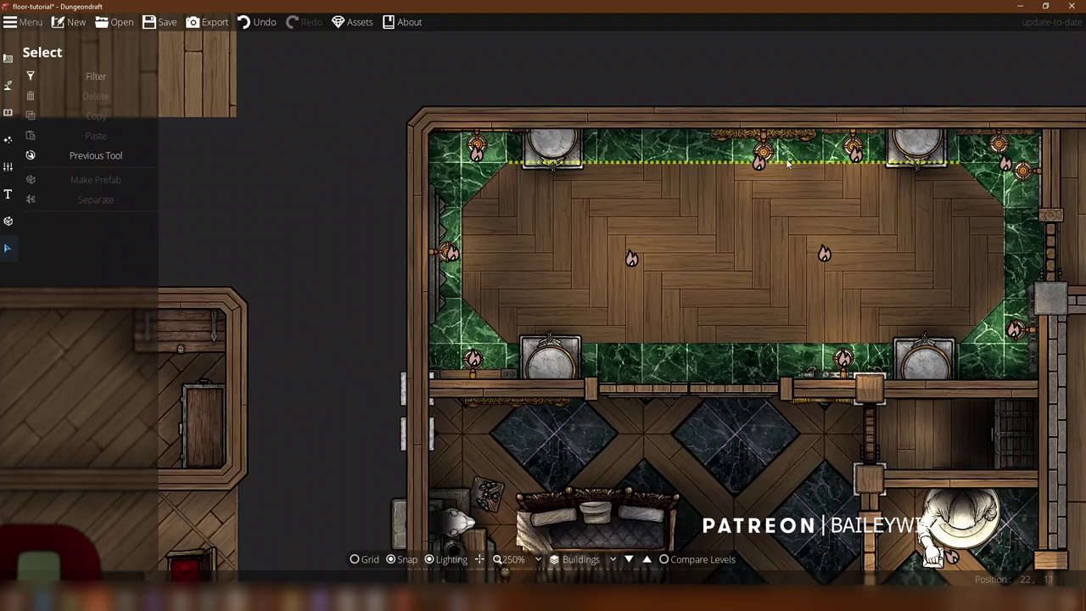
pyautogui.moveTo(1006, 151); pyautogui.dragTo(982, 122)
pyautogui.scroll(-1, 988, 231)
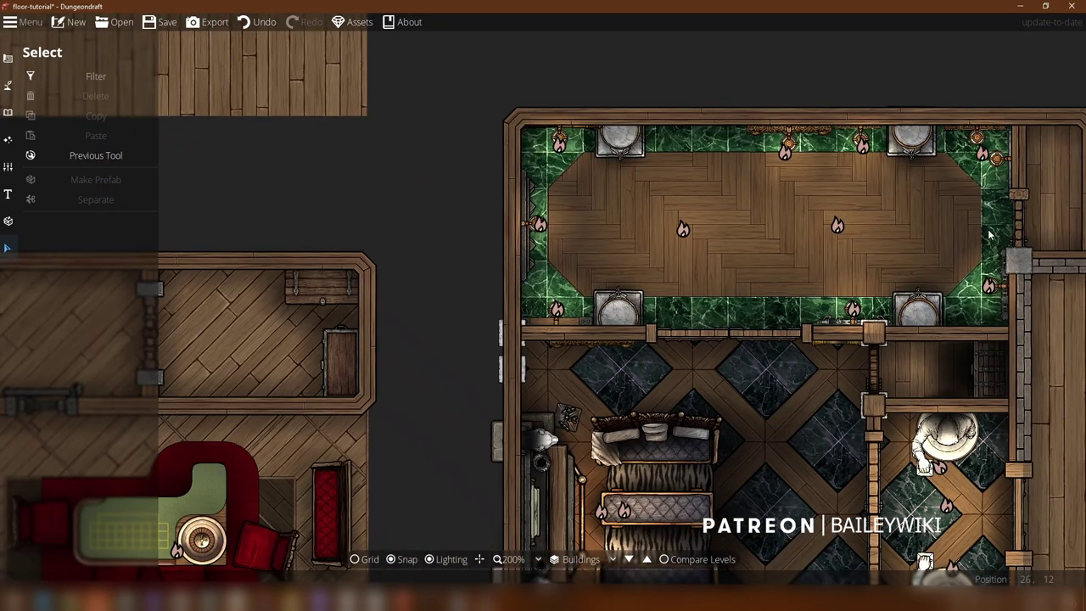
pyautogui.scroll(2, 988, 232)
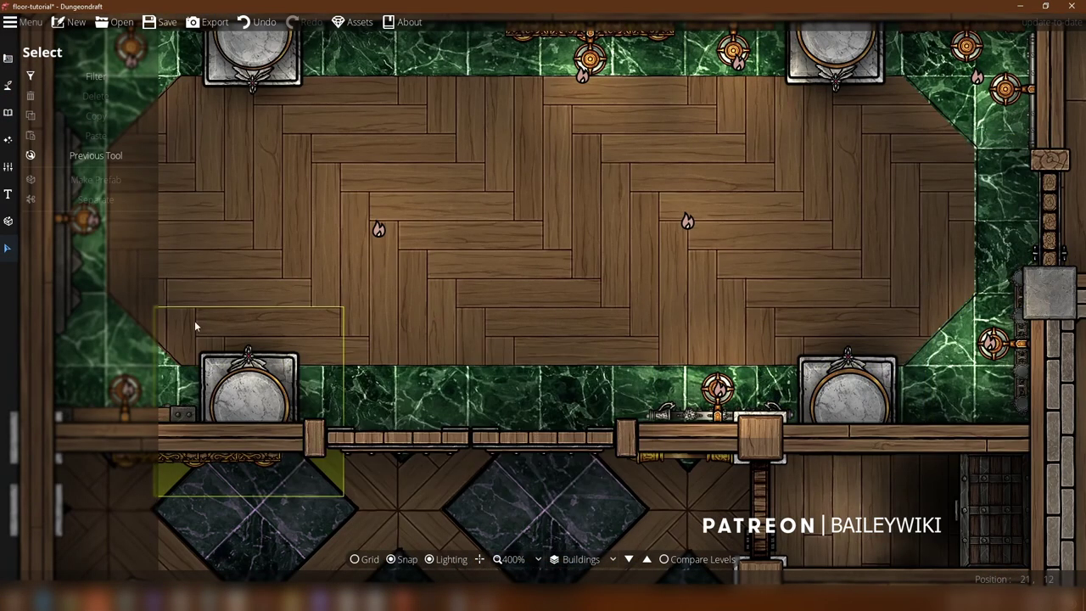
pyautogui.scroll(-2, 894, 272)
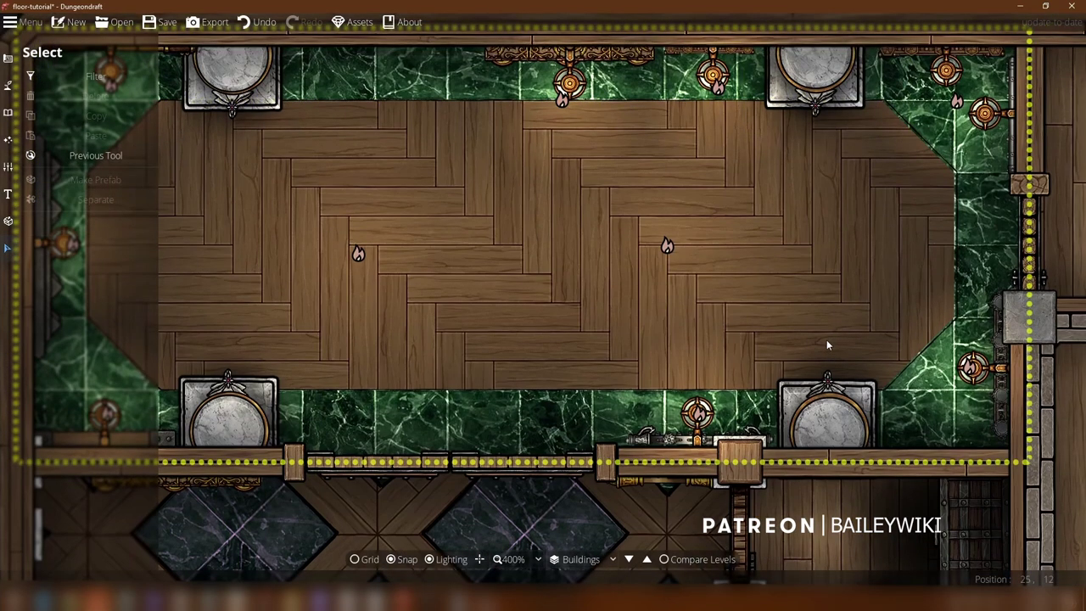
pyautogui.scroll(1, 304, 265)
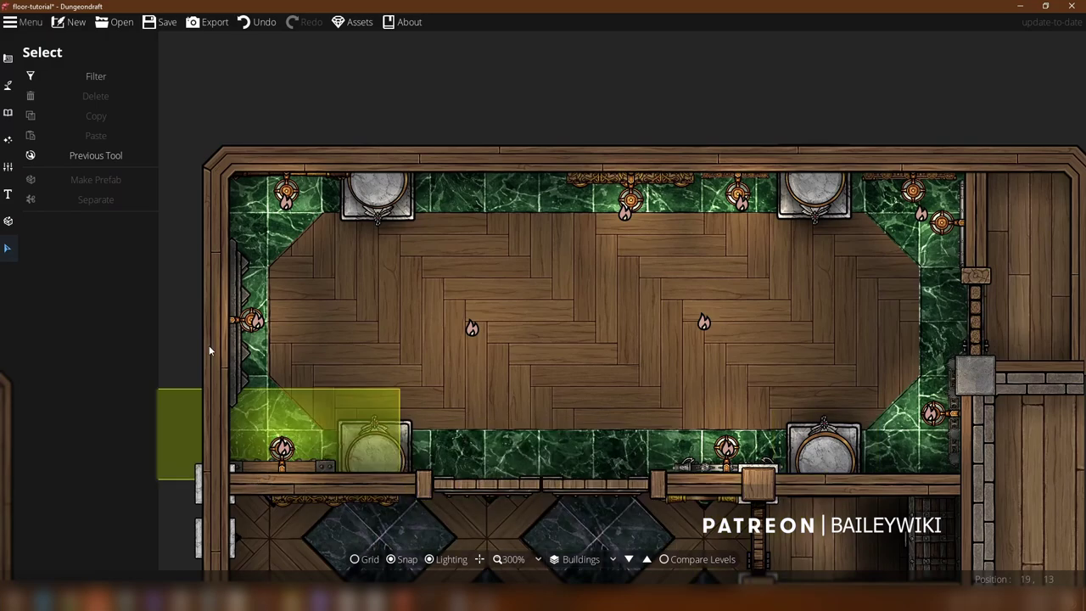
pyautogui.scroll(-1, 885, 342)
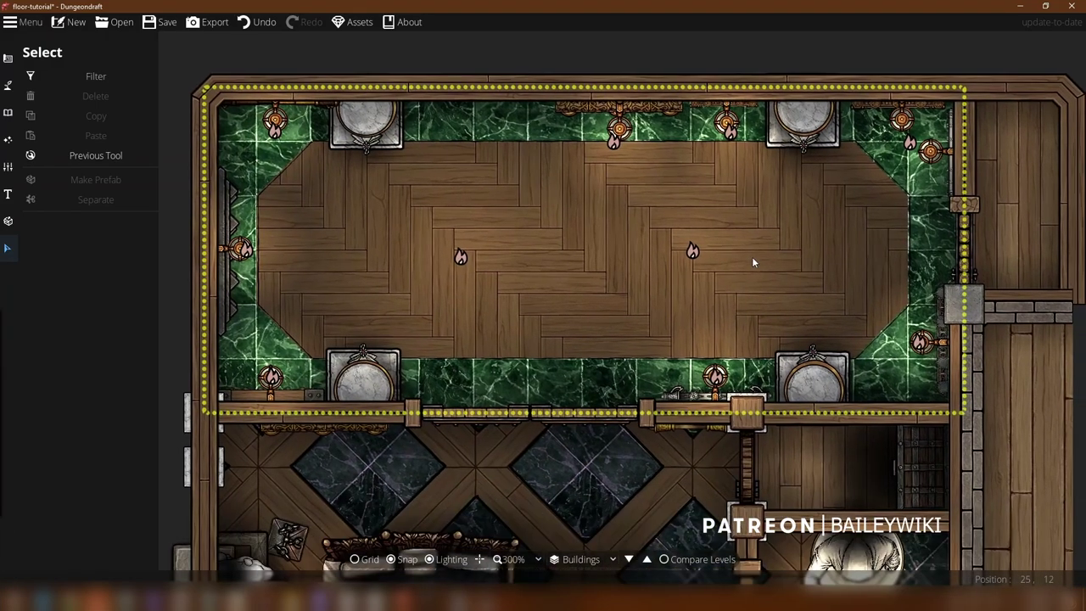
pyautogui.scroll(1, 905, 158)
pyautogui.scroll(-1, 906, 157)
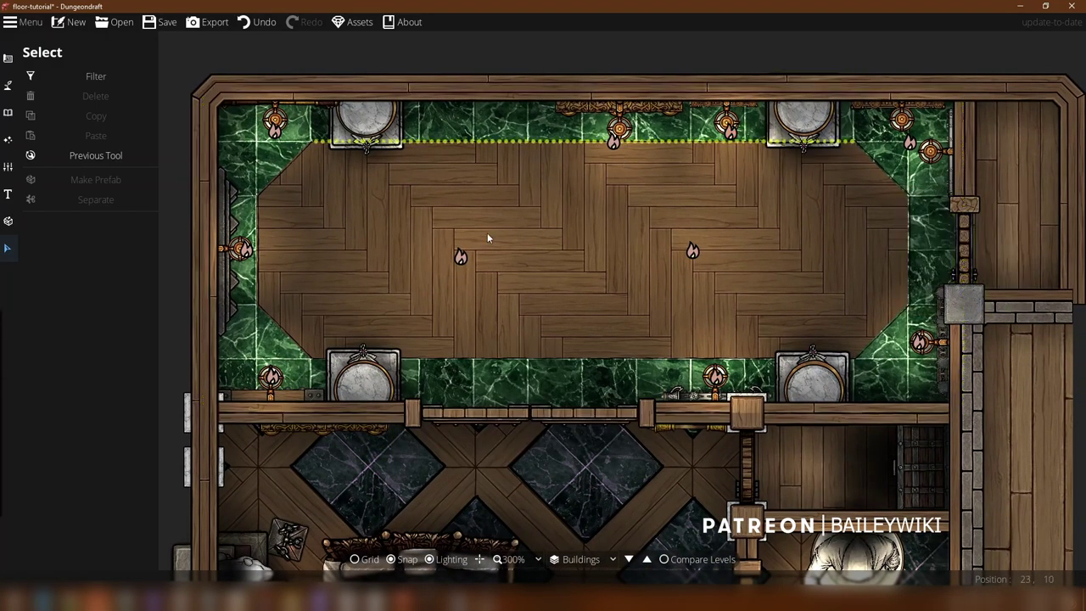
pyautogui.scroll(1, 821, 273)
pyautogui.scroll(-1, 734, 247)
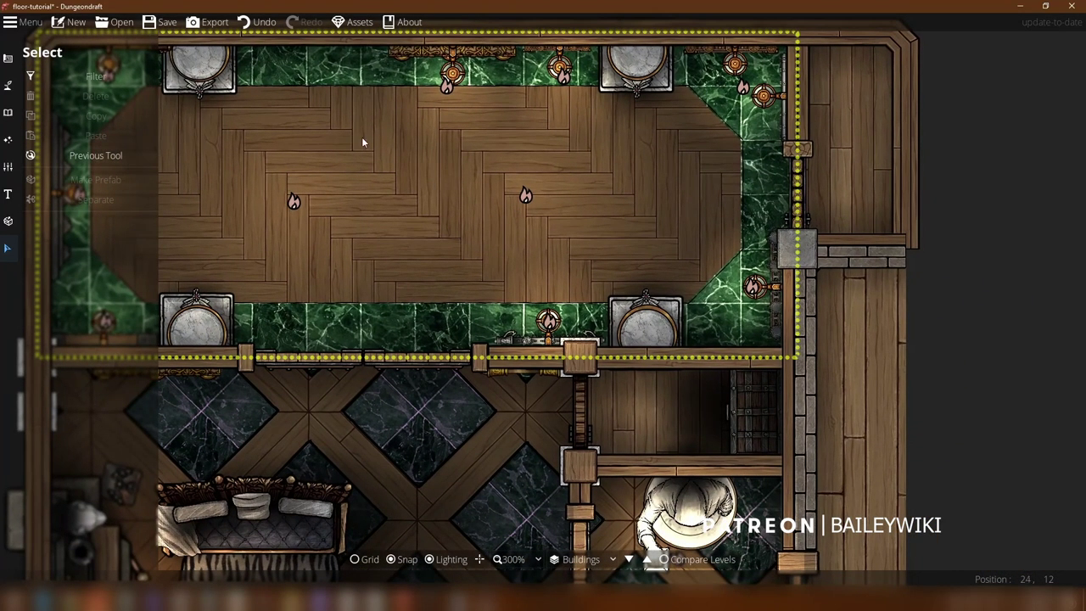
pyautogui.scroll(1, 732, 163)
pyautogui.scroll(-1, 826, 93)
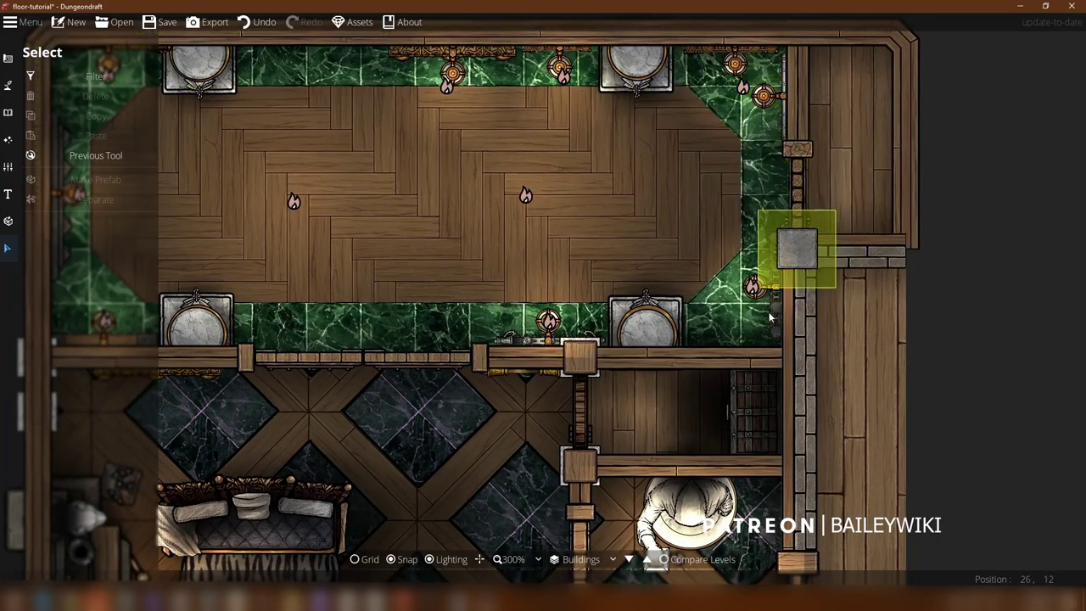
pyautogui.scroll(1, 579, 303)
# Step: Examine the wood and marble floors of the desk office, the long-table meeting room and the small rooms beside them
pyautogui.moveTo(441, 231); pyautogui.dragTo(652, 366)
pyautogui.scroll(-2, 565, 298)
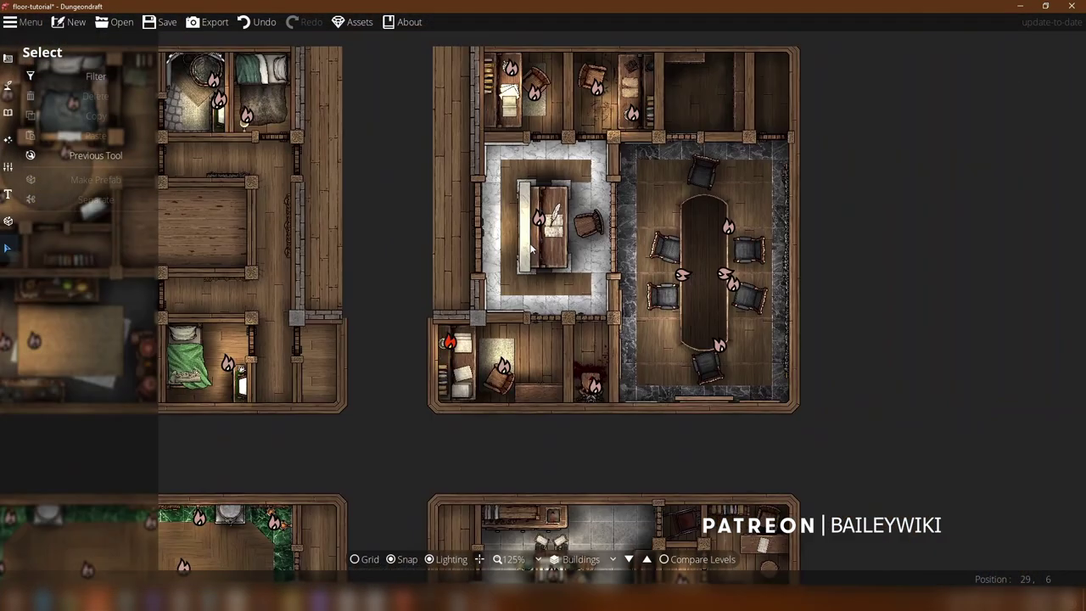
pyautogui.scroll(1, 525, 249)
pyautogui.click(8, 84)
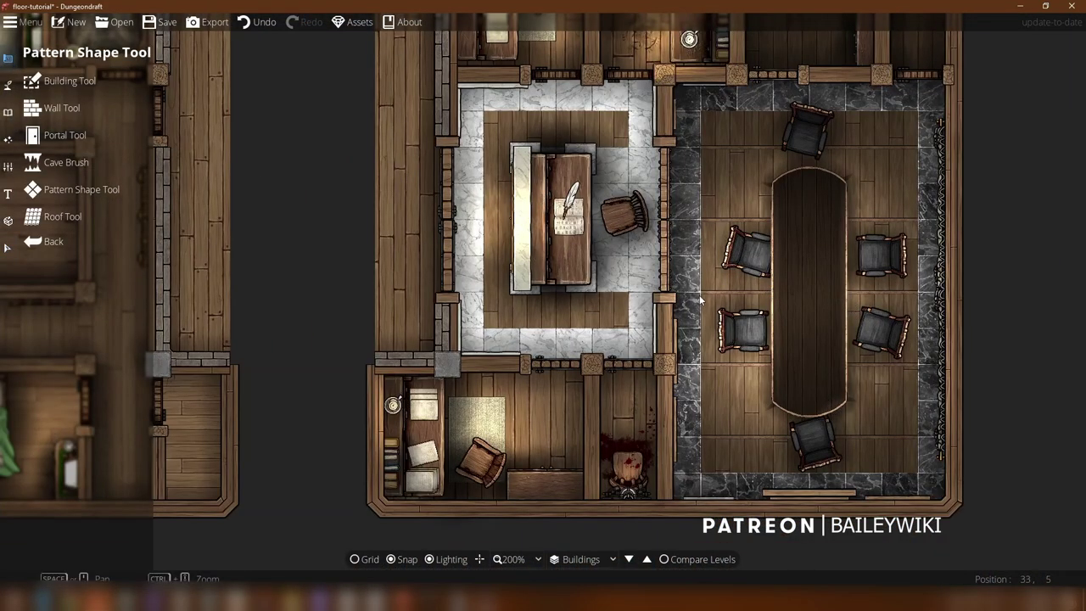
pyautogui.scroll(2, 809, 308)
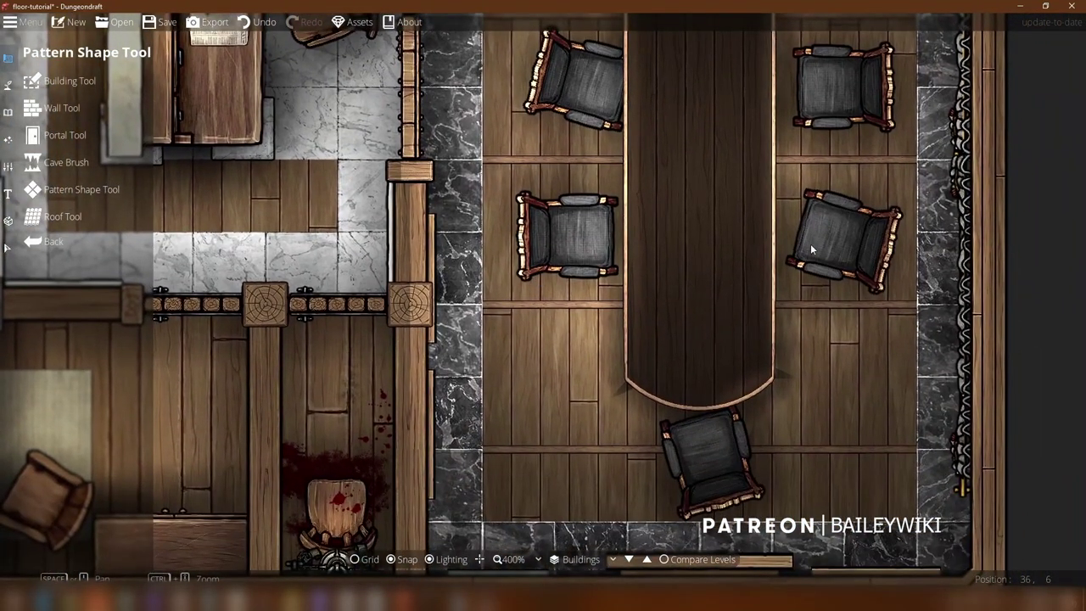
pyautogui.scroll(-2, 810, 248)
pyautogui.scroll(2, 712, 276)
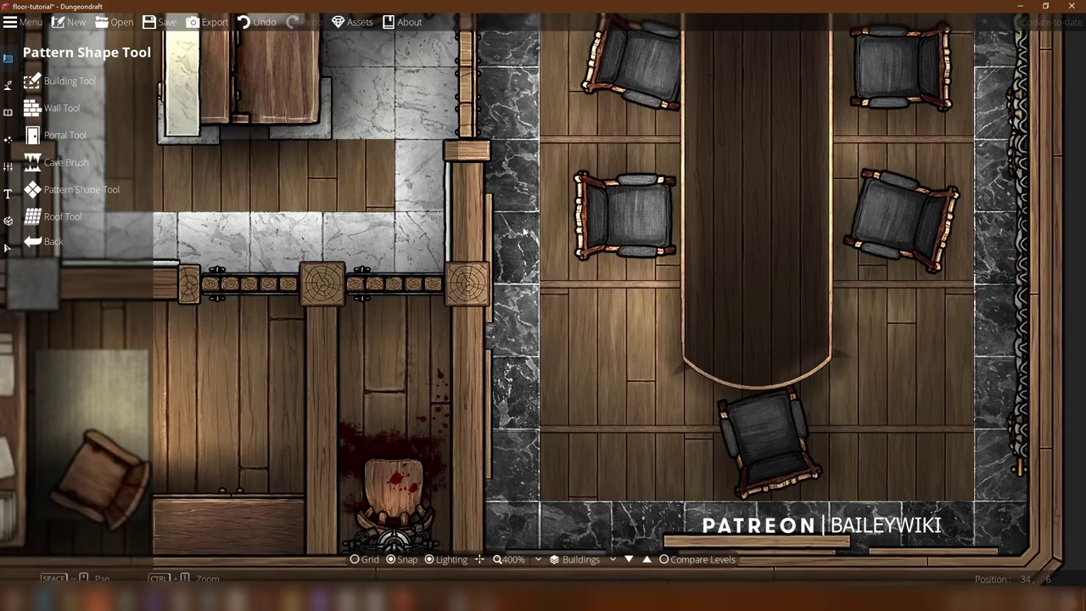
pyautogui.moveTo(523, 231); pyautogui.dragTo(500, 580)
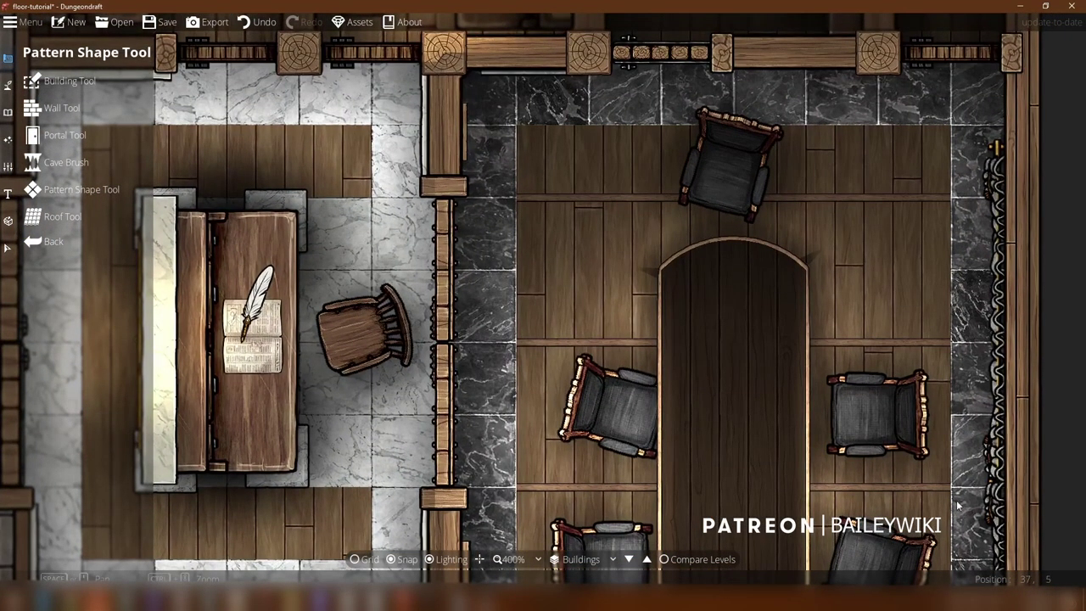
pyautogui.moveTo(957, 505); pyautogui.dragTo(999, 15)
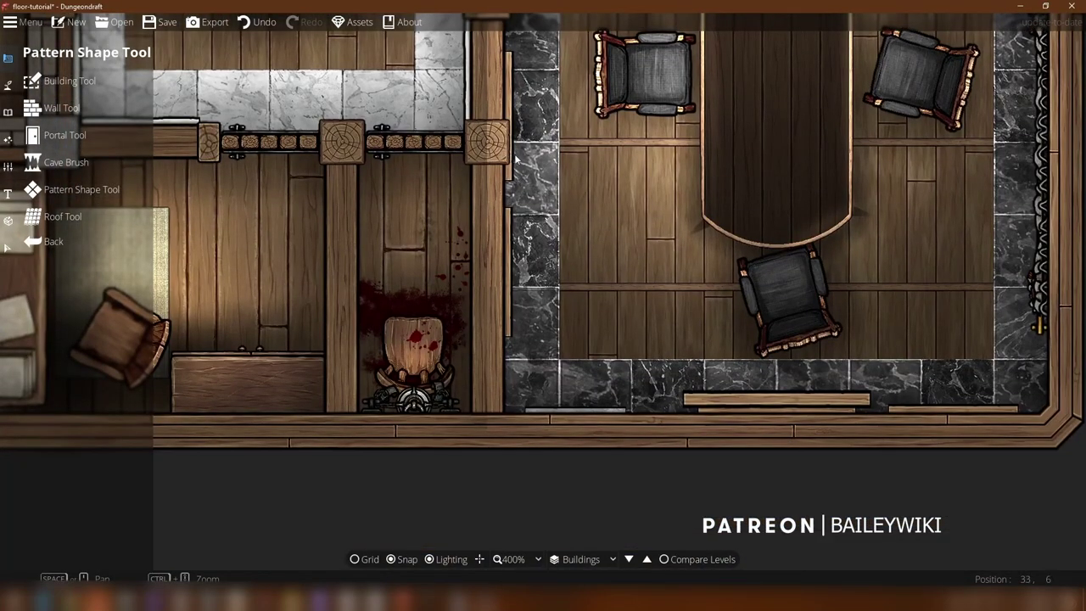
pyautogui.moveTo(511, 155); pyautogui.dragTo(726, 171)
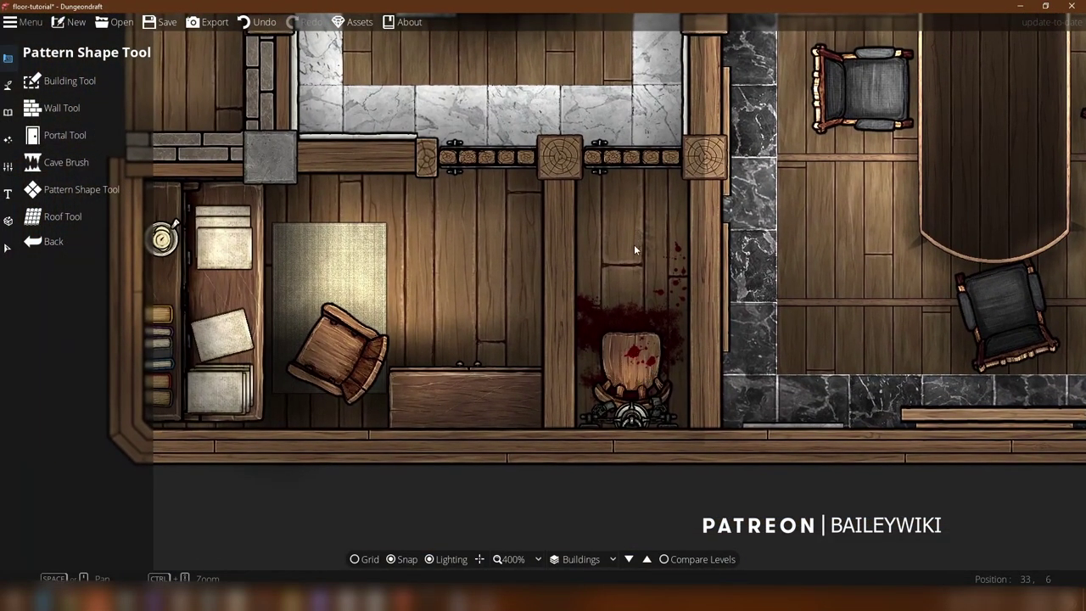
pyautogui.moveTo(634, 246); pyautogui.dragTo(689, 610)
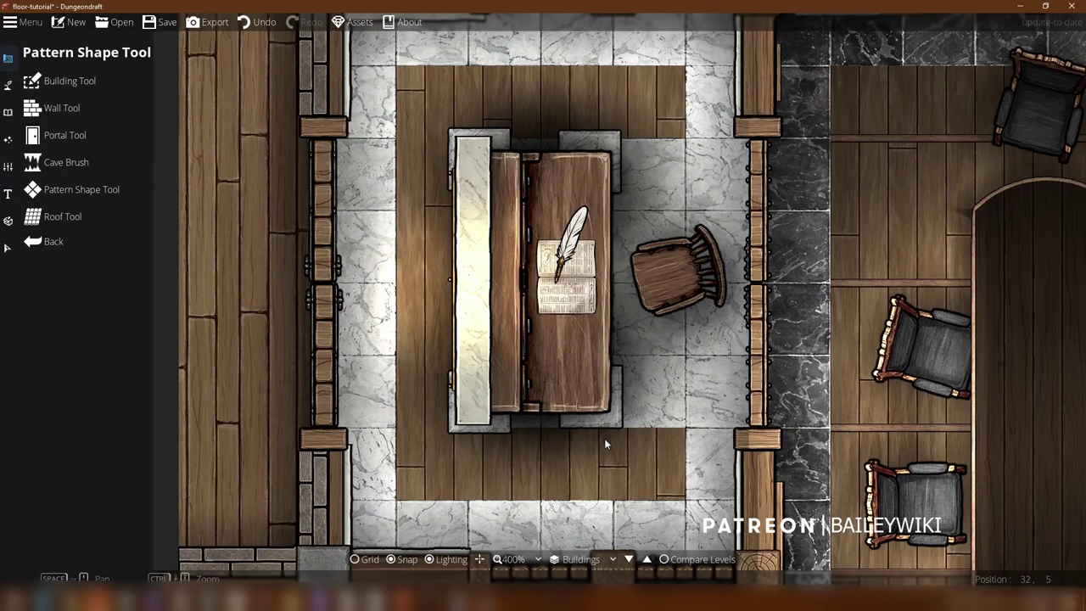
# Step: Select the C-shaped wood inlay around the office desk, shift it west off the marble, and return it to its place
pyautogui.click(7, 247)
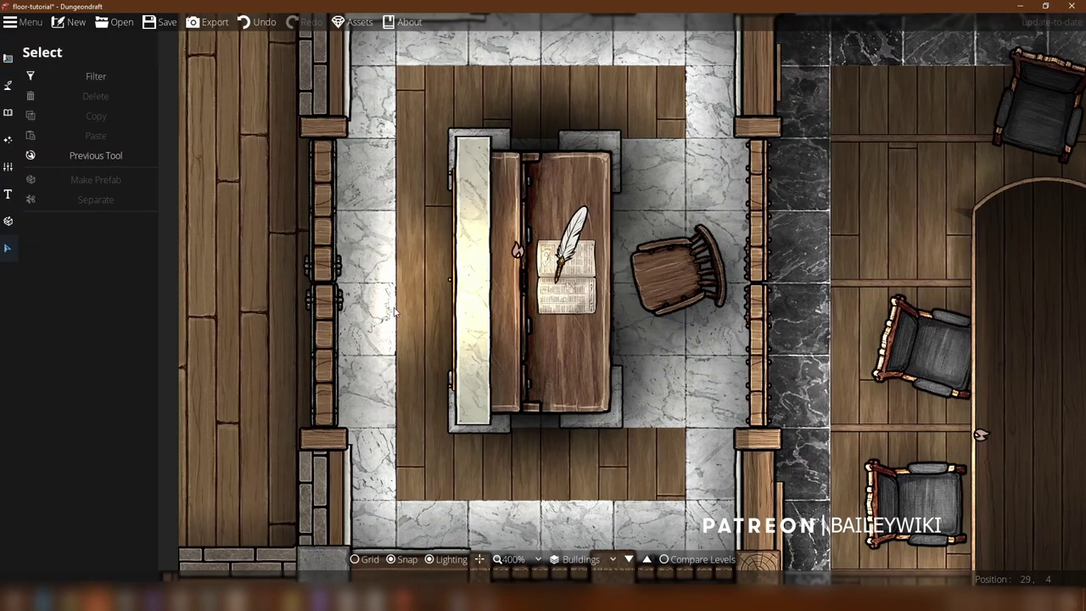
pyautogui.click(348, 299)
pyautogui.click(331, 446)
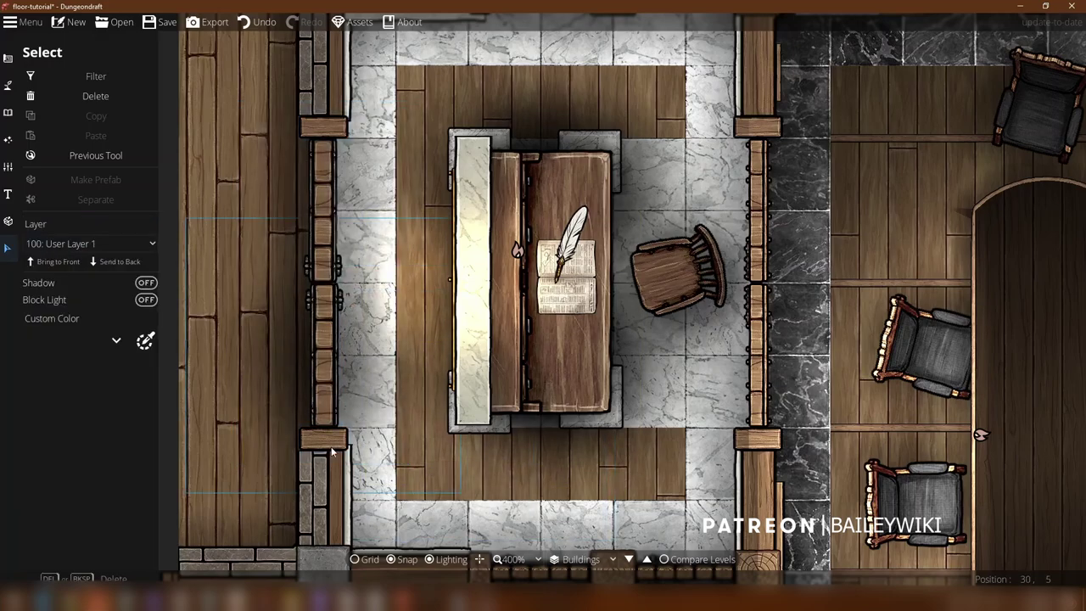
pyautogui.click(437, 473)
pyautogui.click(437, 472)
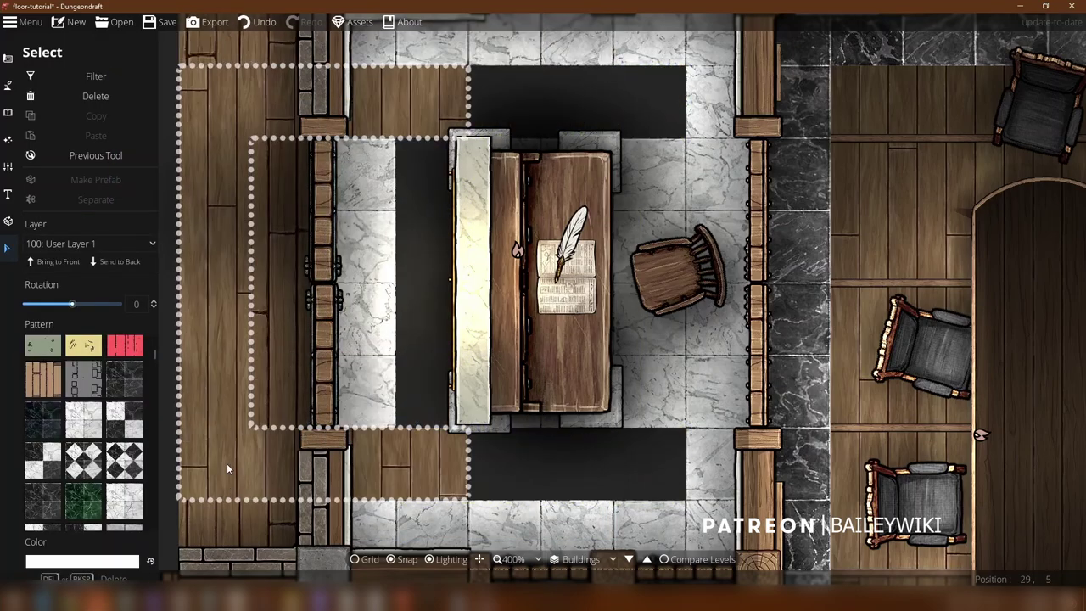
pyautogui.moveTo(427, 450); pyautogui.dragTo(436, 475)
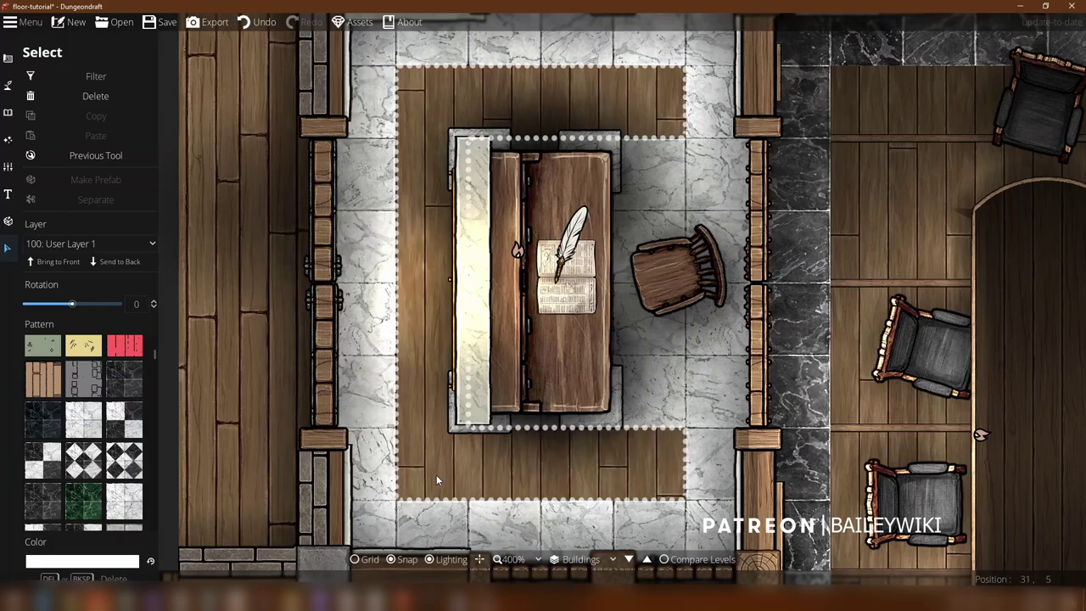
pyautogui.rightClick(517, 502)
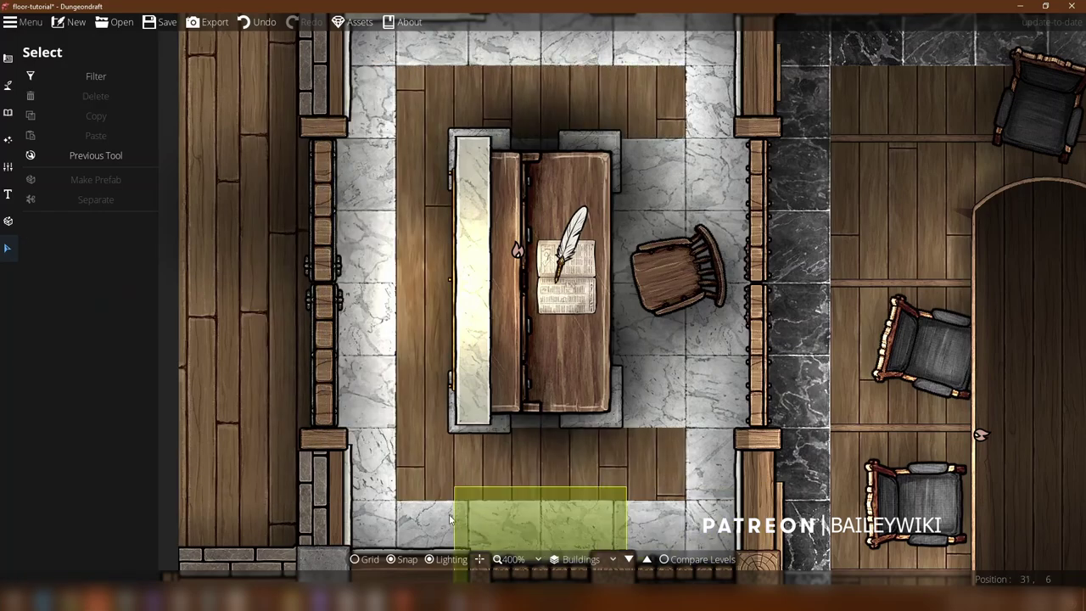
# Step: Select the white marble floor surrounding the desk's wood inlay and check its cut-out shape and pattern
pyautogui.click(292, 359)
pyautogui.moveTo(292, 358); pyautogui.dragTo(372, 485)
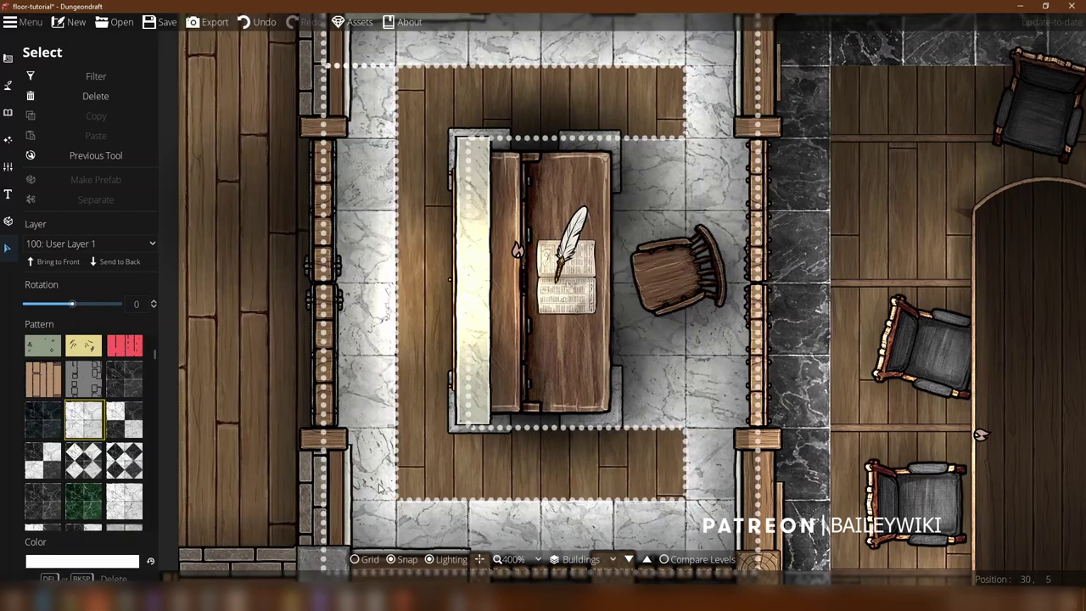
pyautogui.rightClick(379, 475)
pyautogui.moveTo(477, 416); pyautogui.dragTo(730, 421)
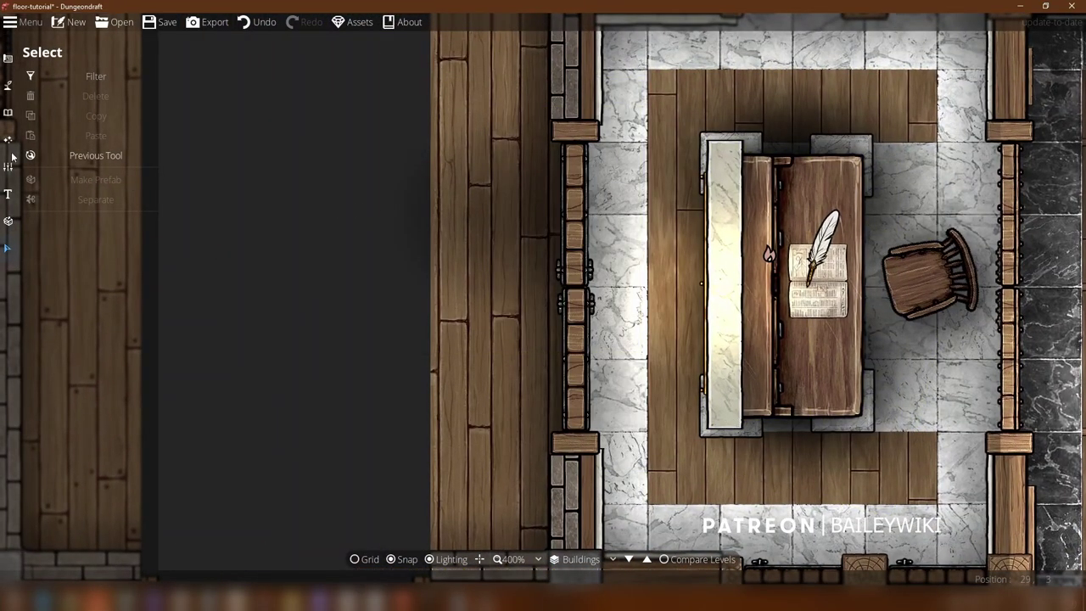
# Step: Prepare the Pattern Shape tool with the white marble tile pattern and display the grid over the empty dark area beside the office
pyautogui.click(69, 182)
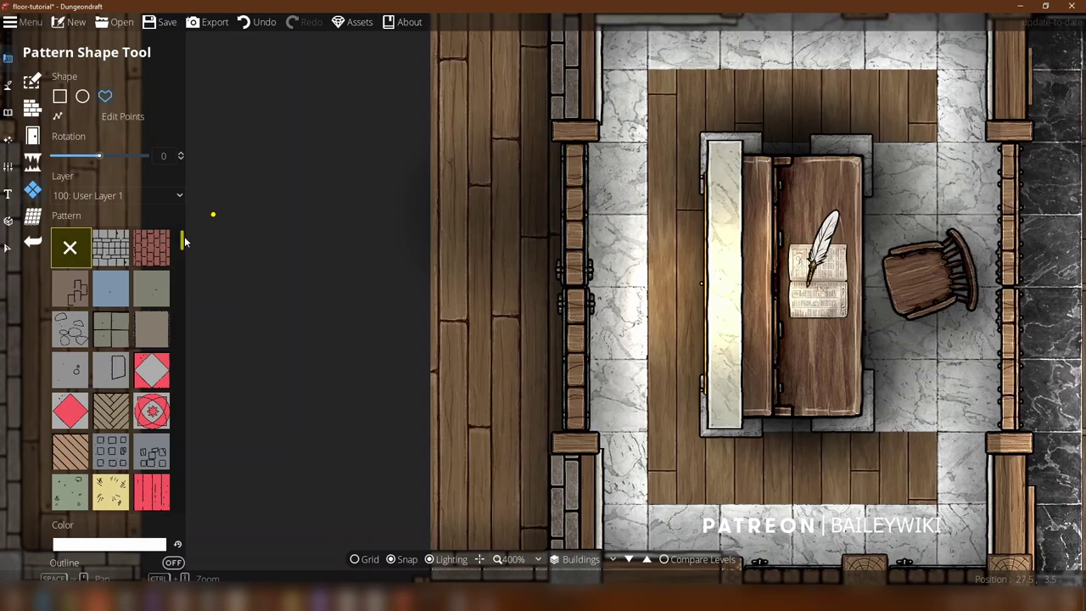
pyautogui.scroll(-5, 136, 447)
pyautogui.scroll(-1, 136, 444)
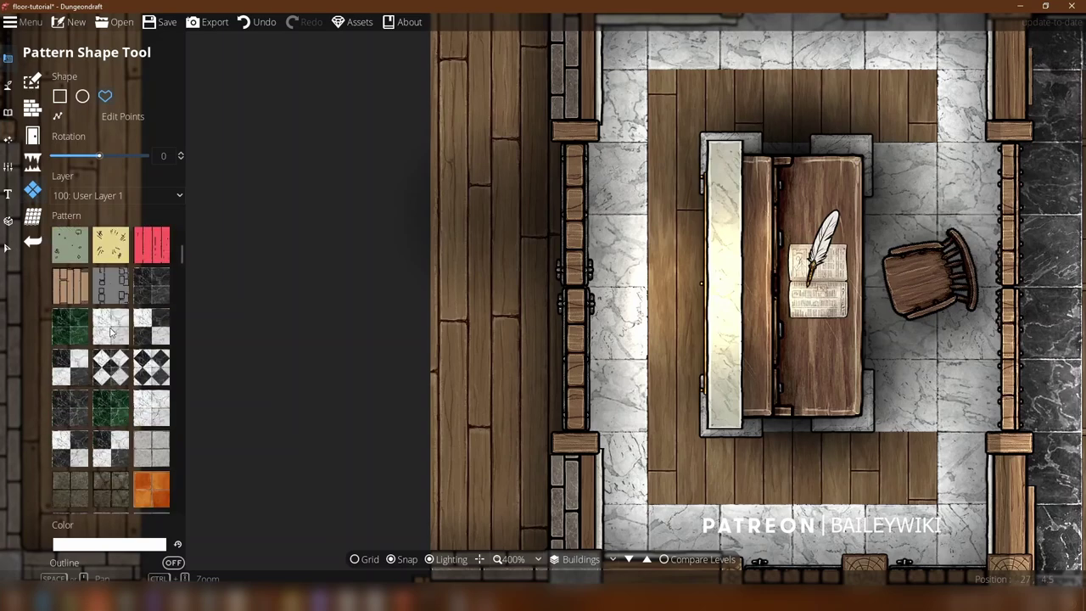
pyautogui.click(110, 323)
pyautogui.moveTo(403, 281); pyautogui.dragTo(614, 309)
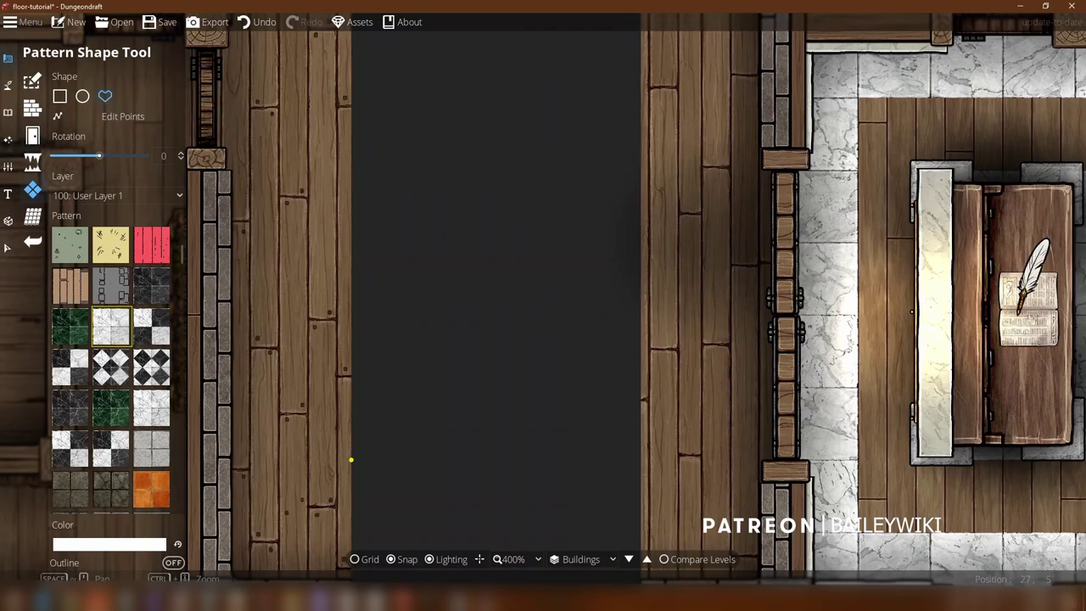
pyautogui.click(369, 565)
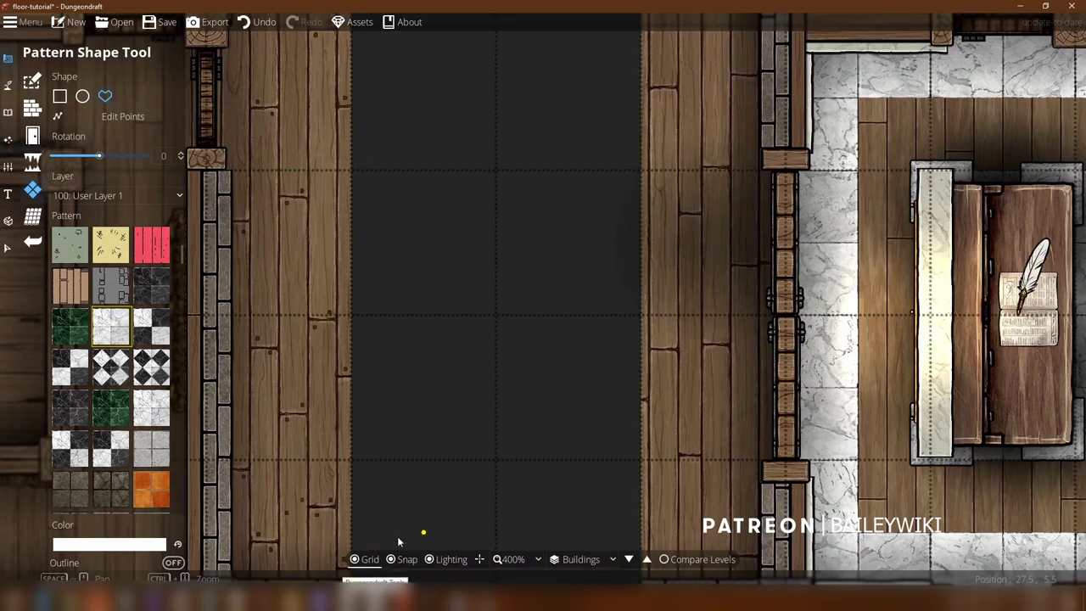
# Step: Trace a solid white marble rectangle of 2 by 2.5 grid squares across the empty dark area, and undo it
pyautogui.click(358, 103)
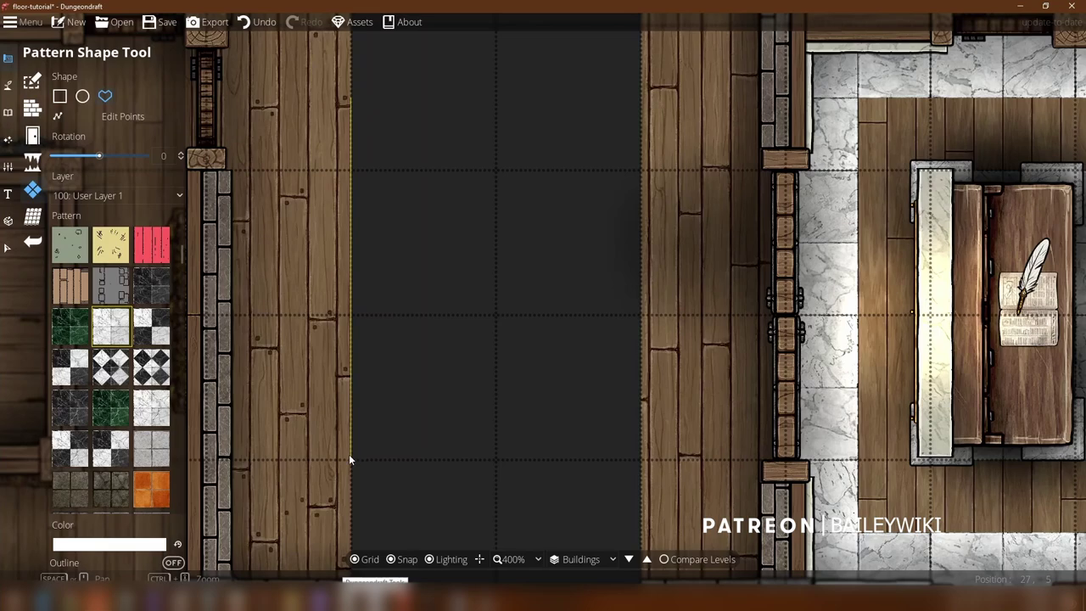
pyautogui.click(350, 458)
pyautogui.click(635, 466)
pyautogui.click(635, 97)
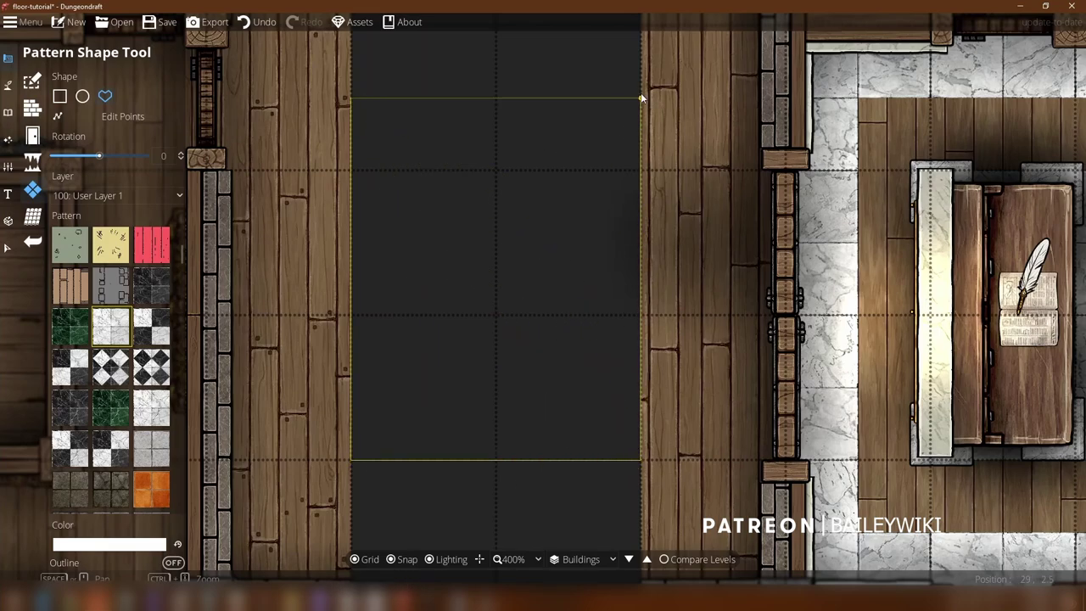
pyautogui.click(641, 97)
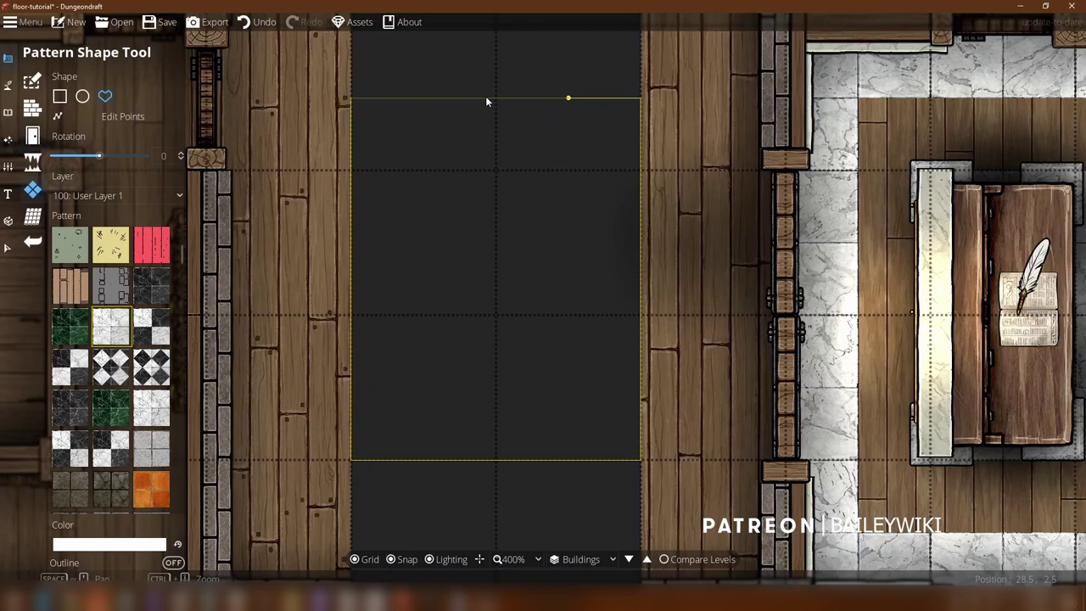
pyautogui.click(353, 105)
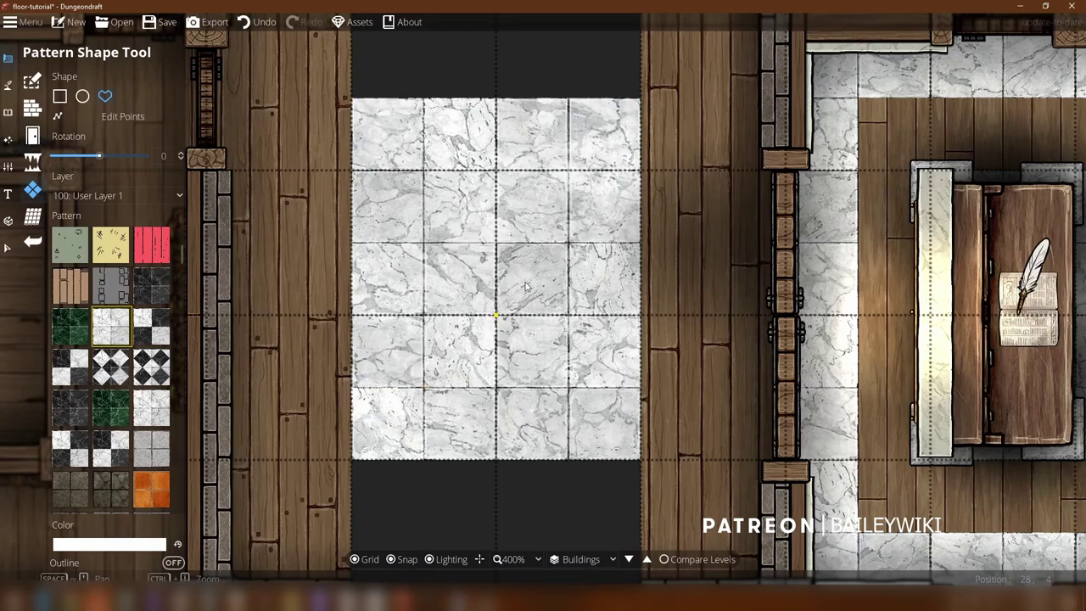
pyautogui.hotkey('ctrl', 'z')
# Step: Trace the outer outline of a white marble floor measuring 2 by 2.5 grid squares, leaving the shape open near its northwest corner
pyautogui.click(351, 99)
pyautogui.click(346, 464)
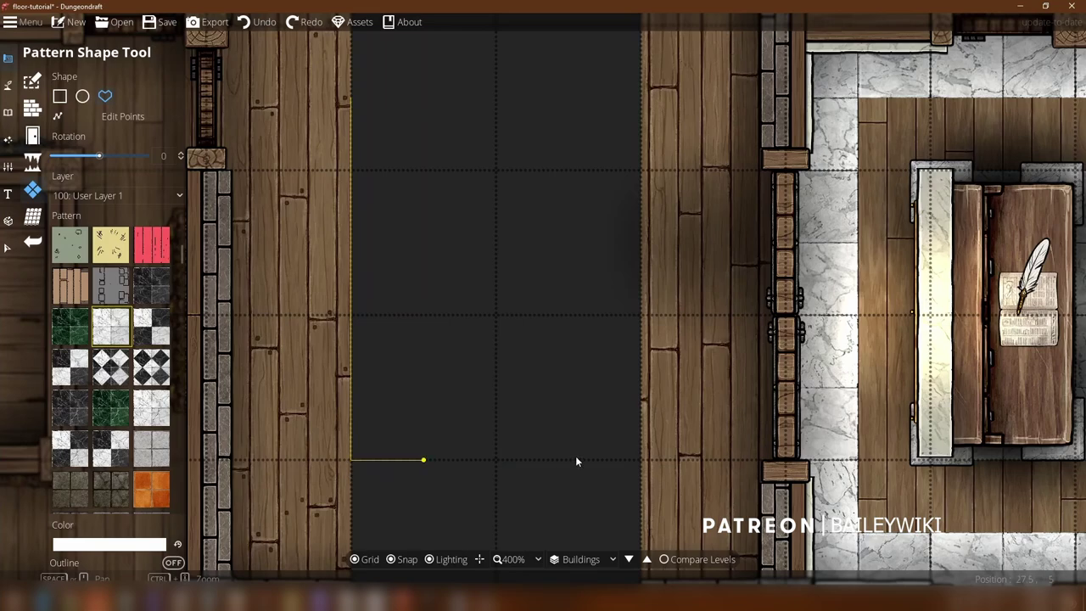
pyautogui.click(636, 464)
pyautogui.click(649, 102)
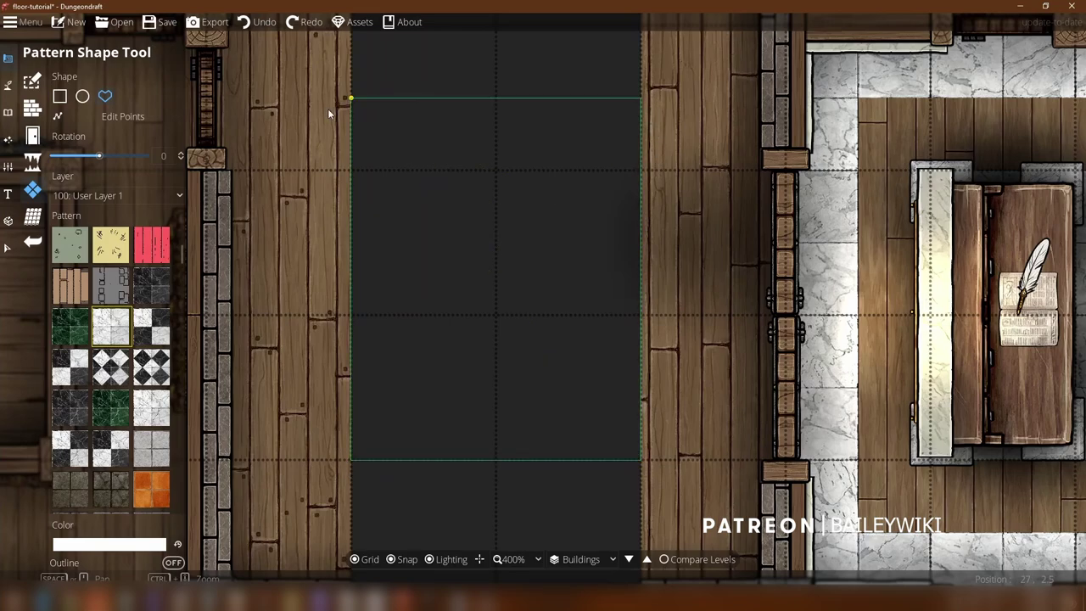
# Step: Continue the outline inward around a cut-out 1 by 1.5 grid squares in size with a semicircular south end
pyautogui.click(416, 112)
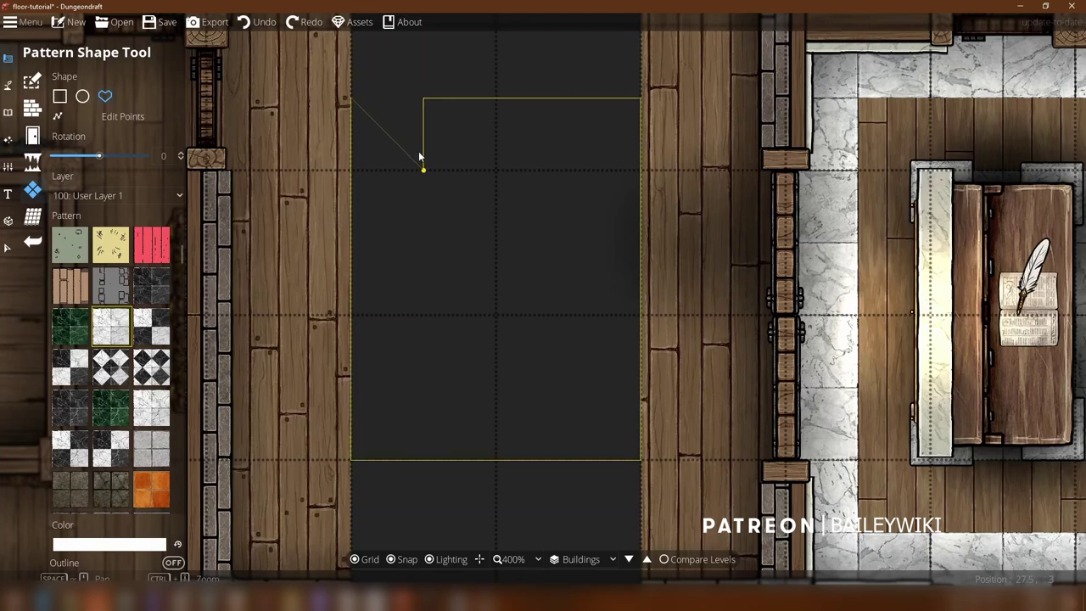
pyautogui.click(418, 169)
pyautogui.click(577, 173)
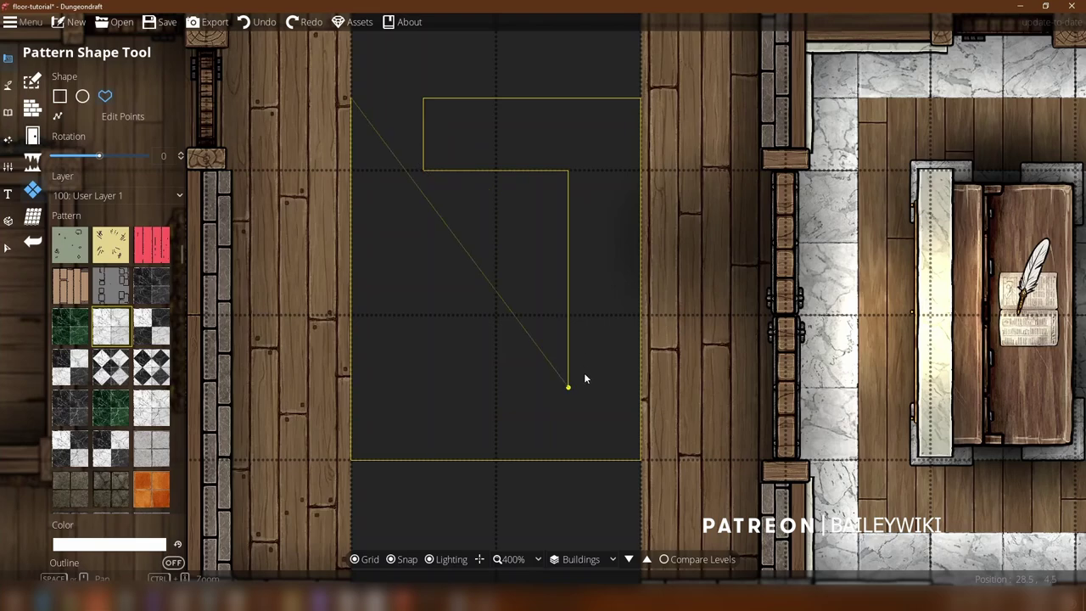
pyautogui.click(582, 347)
pyautogui.moveTo(492, 397); pyautogui.dragTo(549, 412)
pyautogui.click(422, 318)
pyautogui.moveTo(421, 318); pyautogui.dragTo(408, 396)
pyautogui.click(423, 173)
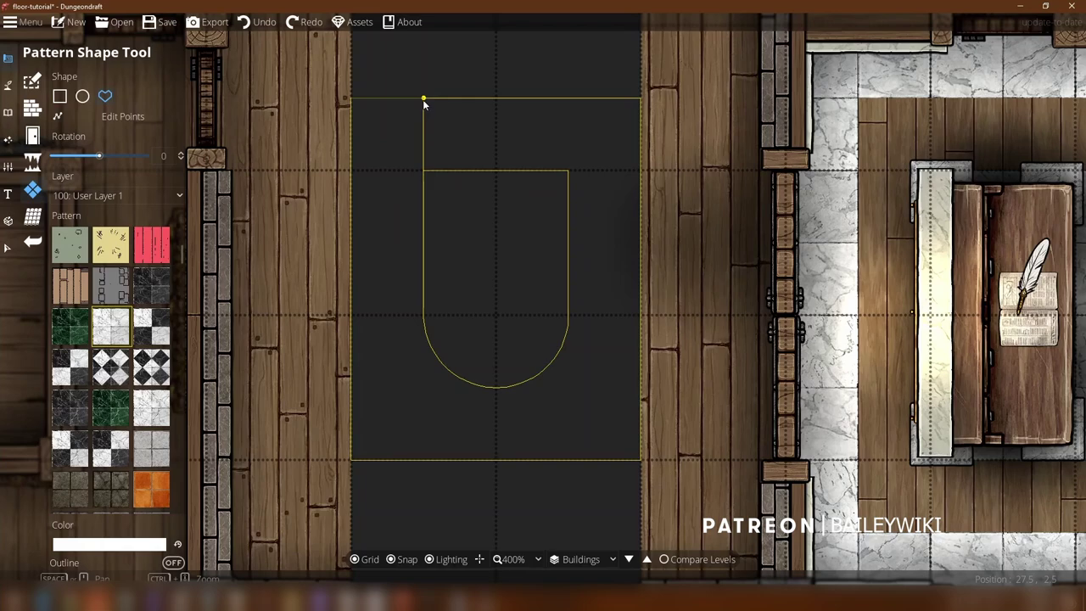
# Step: Close the marble outline around the rounded cut-out, check the resulting floor, and undo it
pyautogui.click(424, 103)
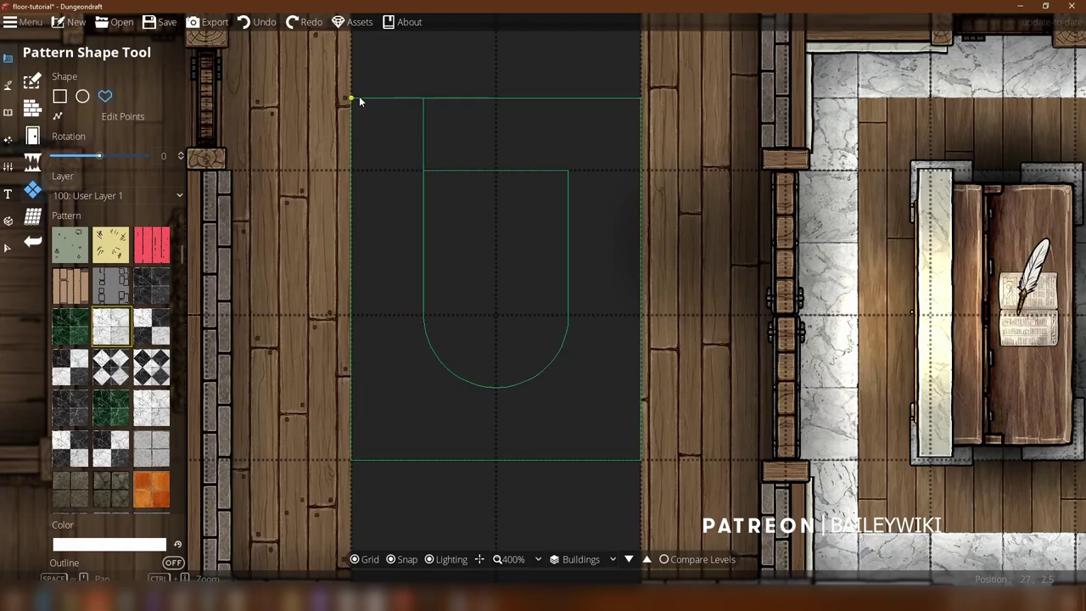
pyautogui.click(359, 101)
pyautogui.scroll(-2, 608, 382)
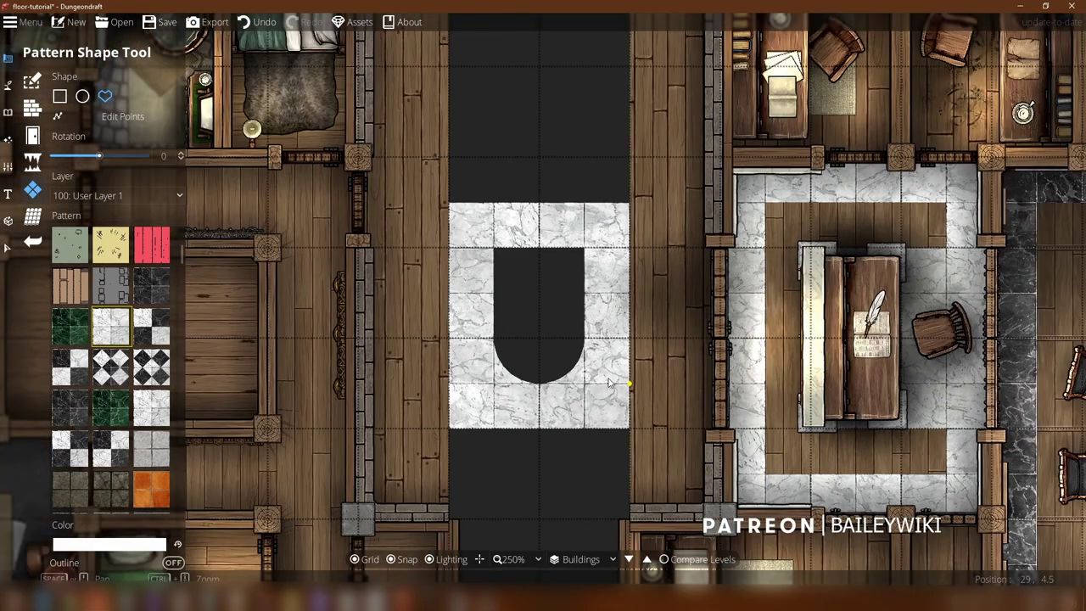
pyautogui.scroll(2, 514, 344)
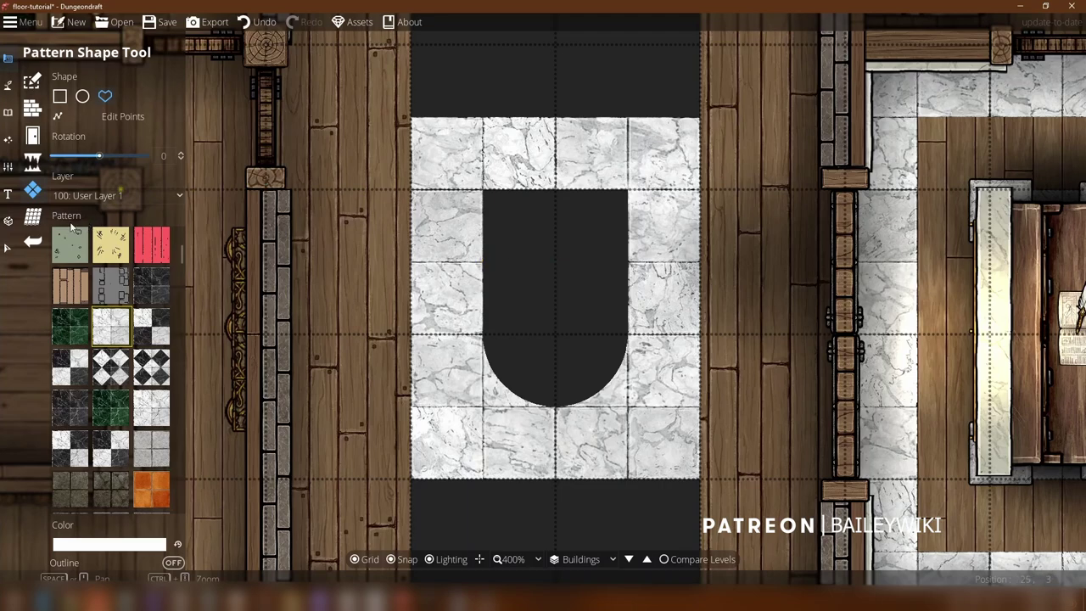
pyautogui.hotkey('ctrl', 'z')
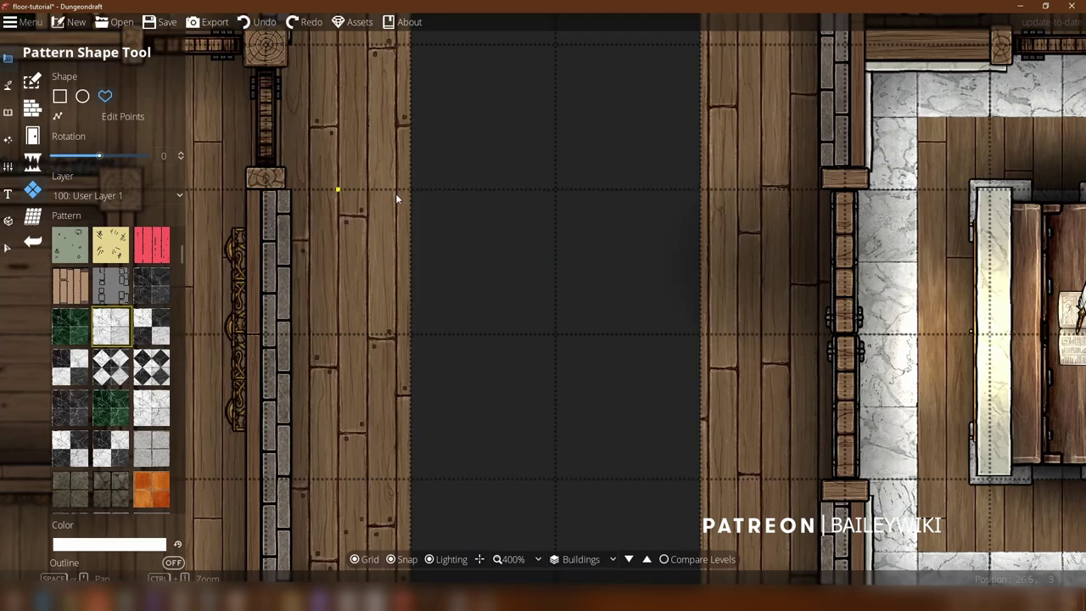
# Step: Draw a 2 by 2.5 square white marble rectangle and edit its points to cut a notch 1 square wide and 2 deep from the north edge
pyautogui.click(65, 96)
pyautogui.moveTo(412, 116); pyautogui.dragTo(701, 509)
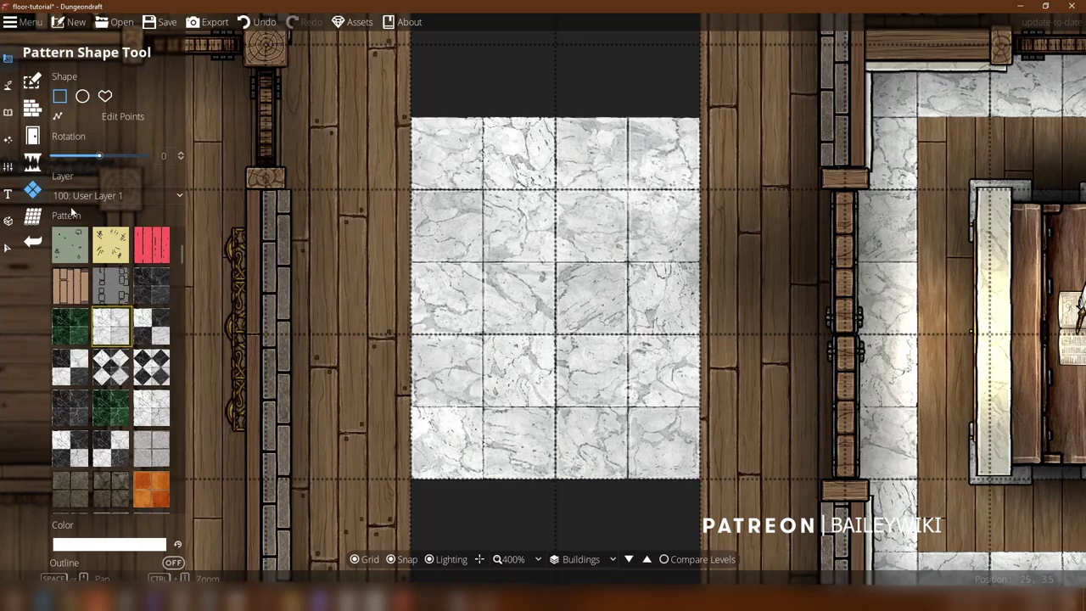
pyautogui.click(122, 116)
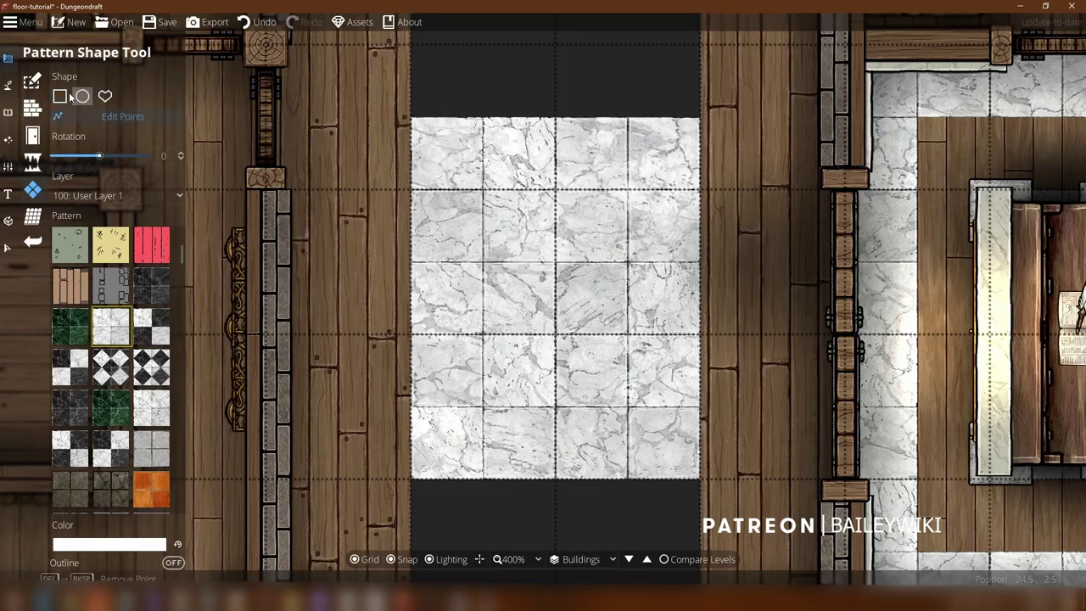
pyautogui.click(530, 117)
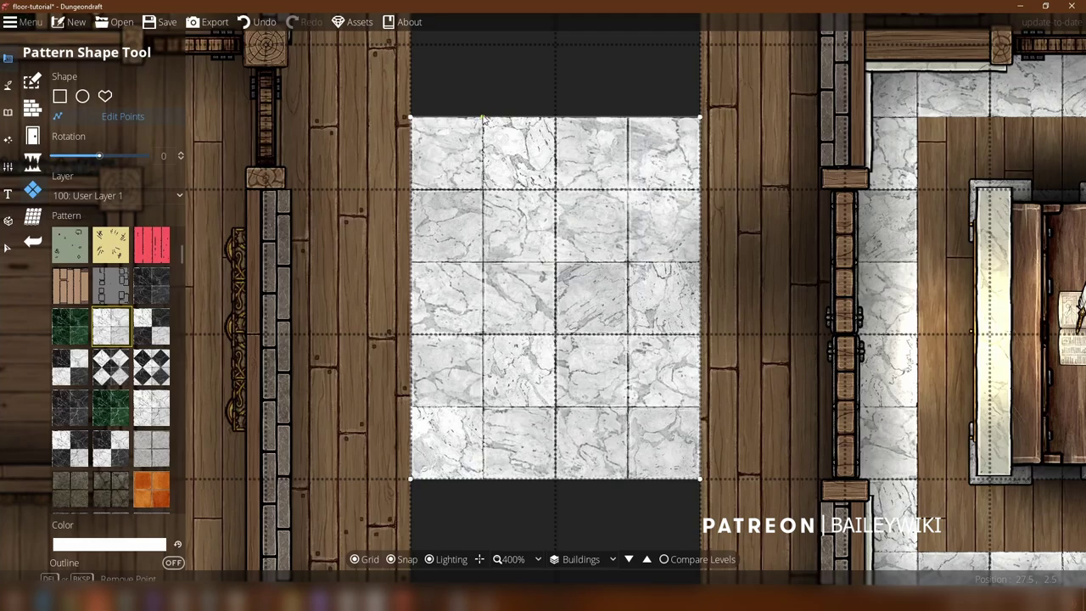
pyautogui.click(627, 117)
pyautogui.moveTo(540, 154); pyautogui.dragTo(489, 400)
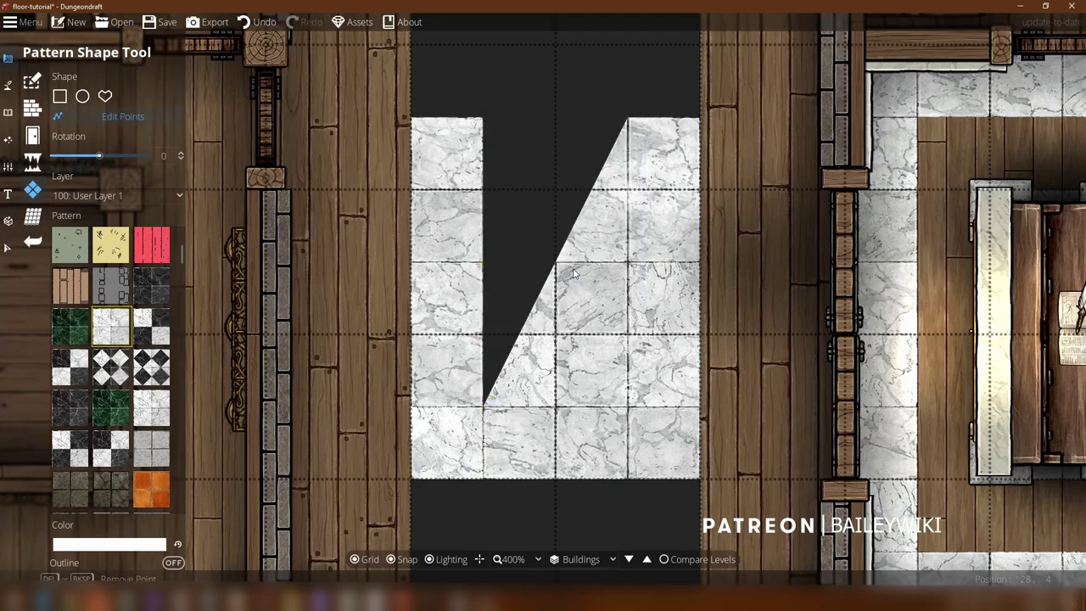
pyautogui.moveTo(560, 257); pyautogui.dragTo(627, 407)
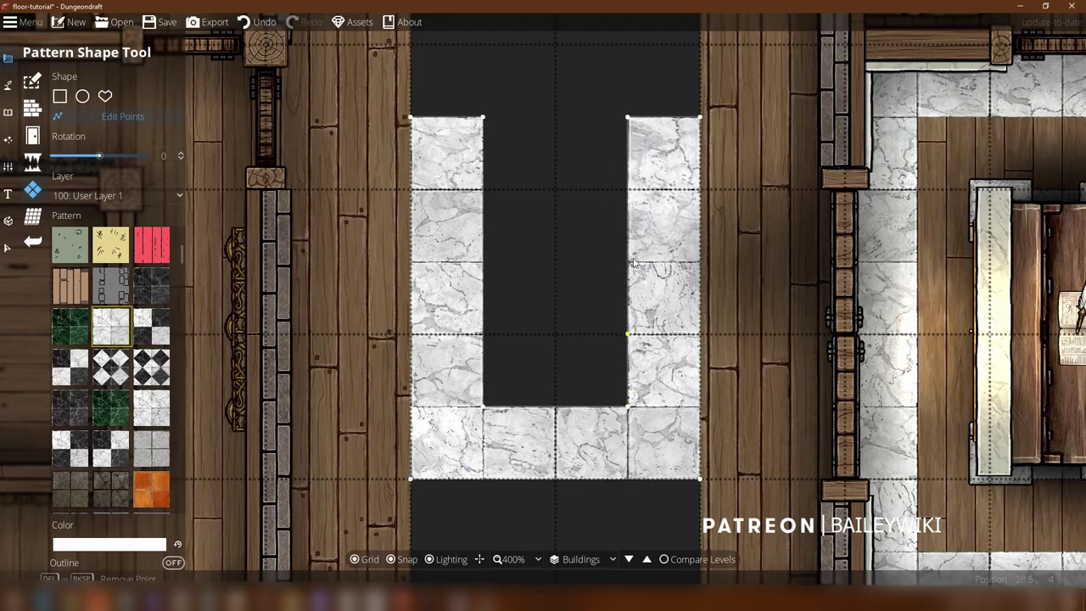
# Step: Reshape the notch's two upper sides to meet in the middle, enclosing a 1 by 1.5 square opening within the marble border
pyautogui.click(628, 190)
pyautogui.moveTo(483, 117); pyautogui.dragTo(565, 180)
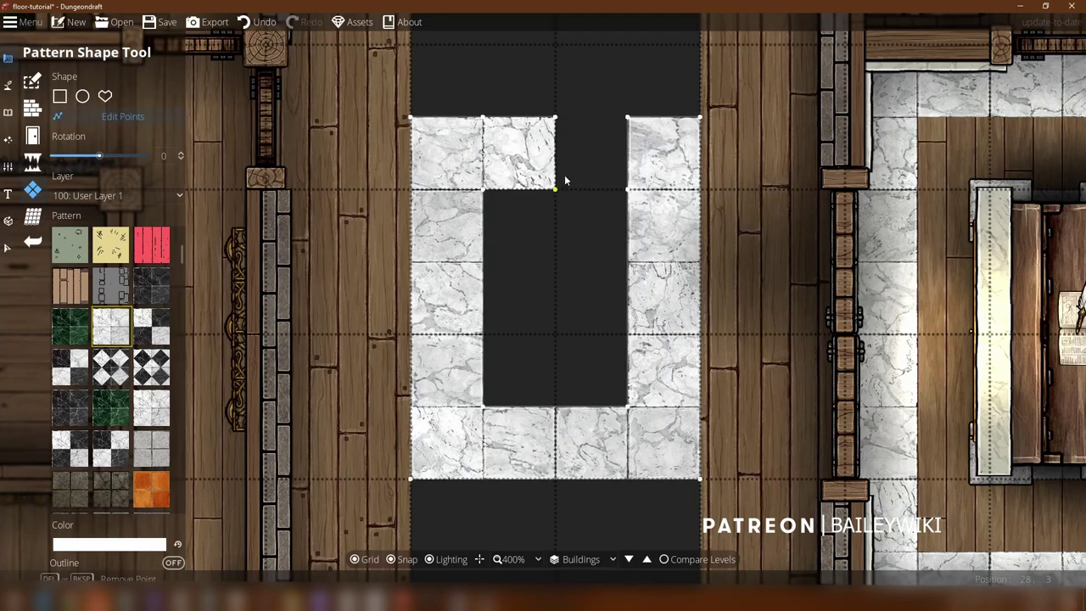
pyautogui.moveTo(627, 142); pyautogui.dragTo(571, 175)
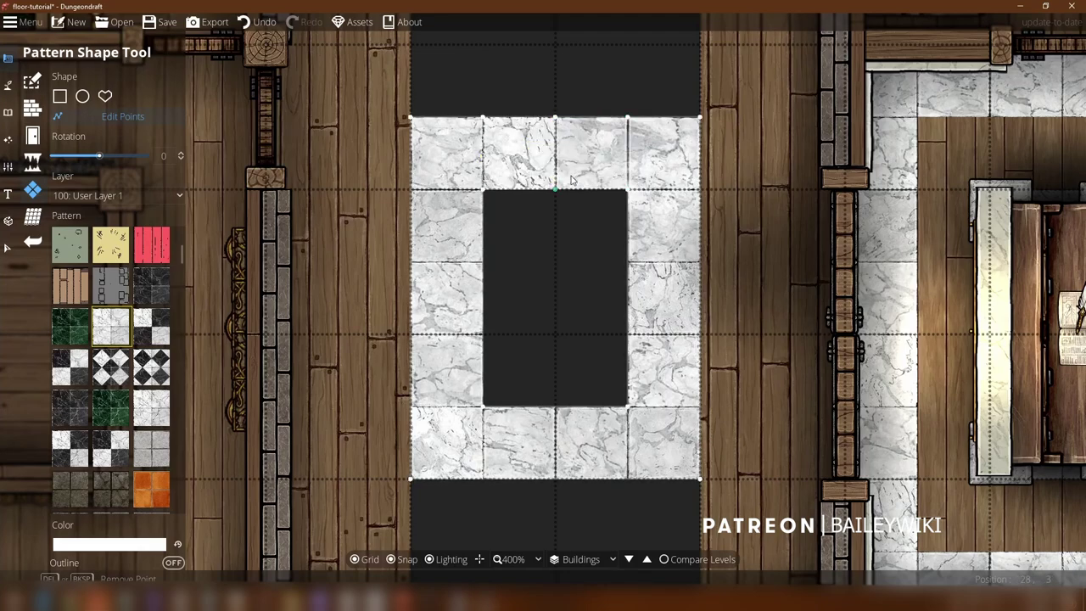
pyautogui.press('Escape')
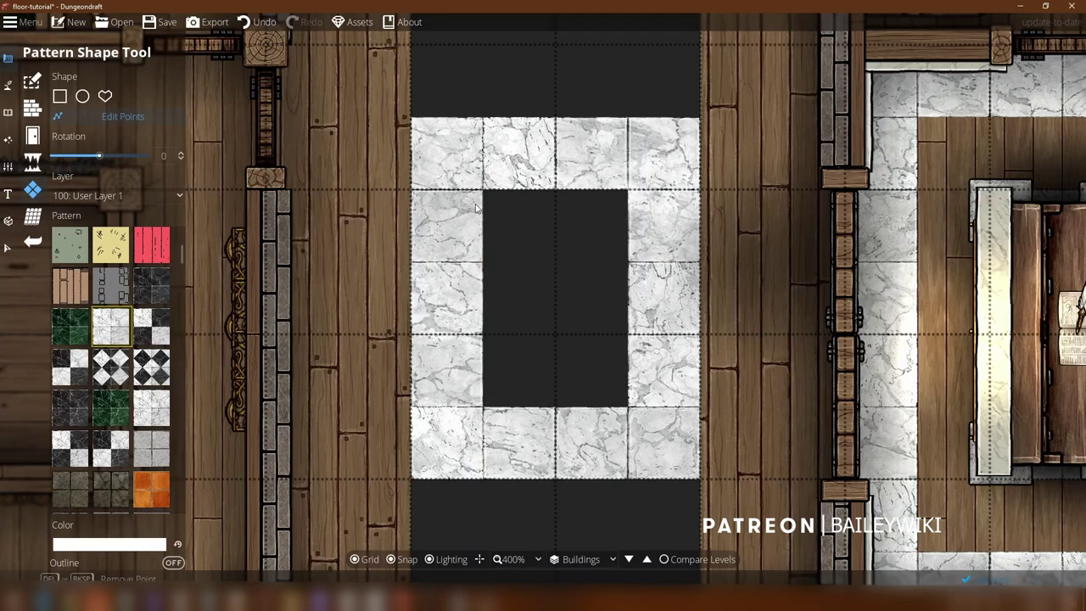
# Step: Lay a black marble rectangle over the opening, overlapping the white border, and undo it along with the border's latest point edits
pyautogui.click(64, 96)
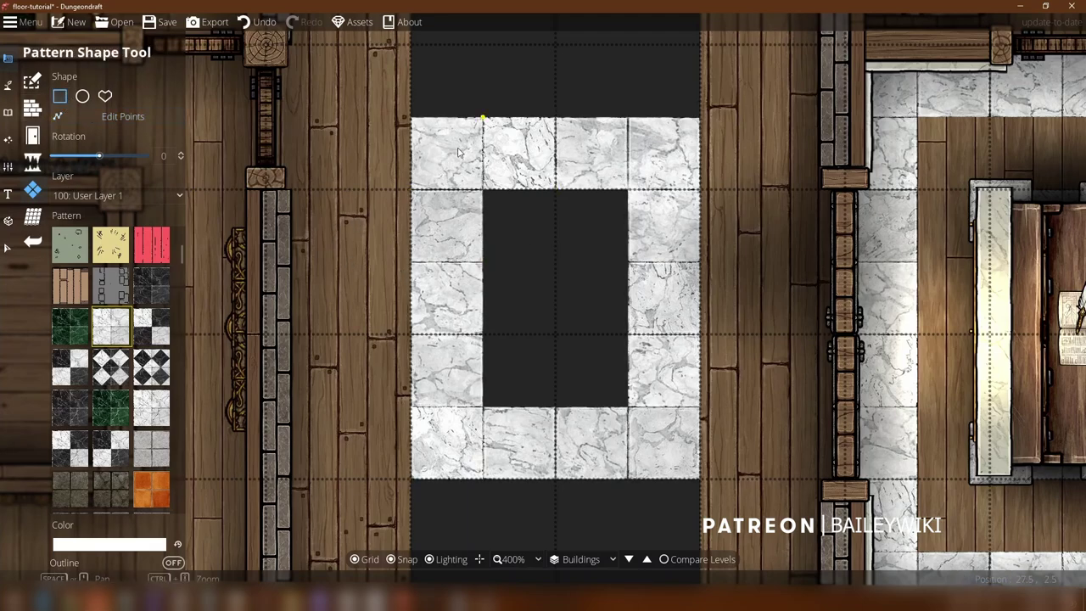
pyautogui.click(153, 287)
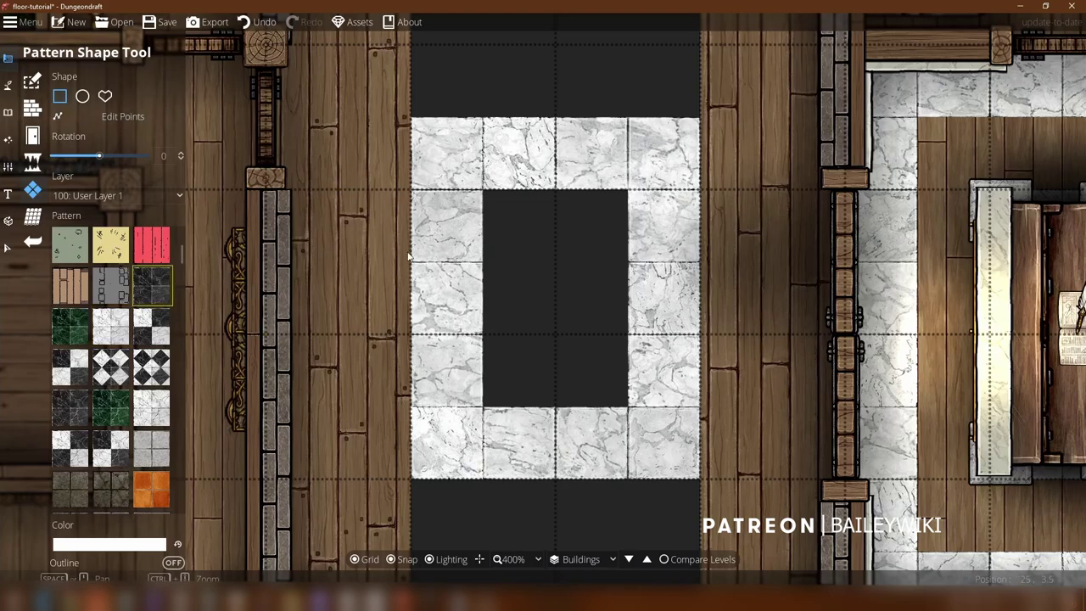
pyautogui.moveTo(451, 174); pyautogui.dragTo(681, 458)
pyautogui.scroll(-2, 594, 340)
pyautogui.scroll(5, 594, 340)
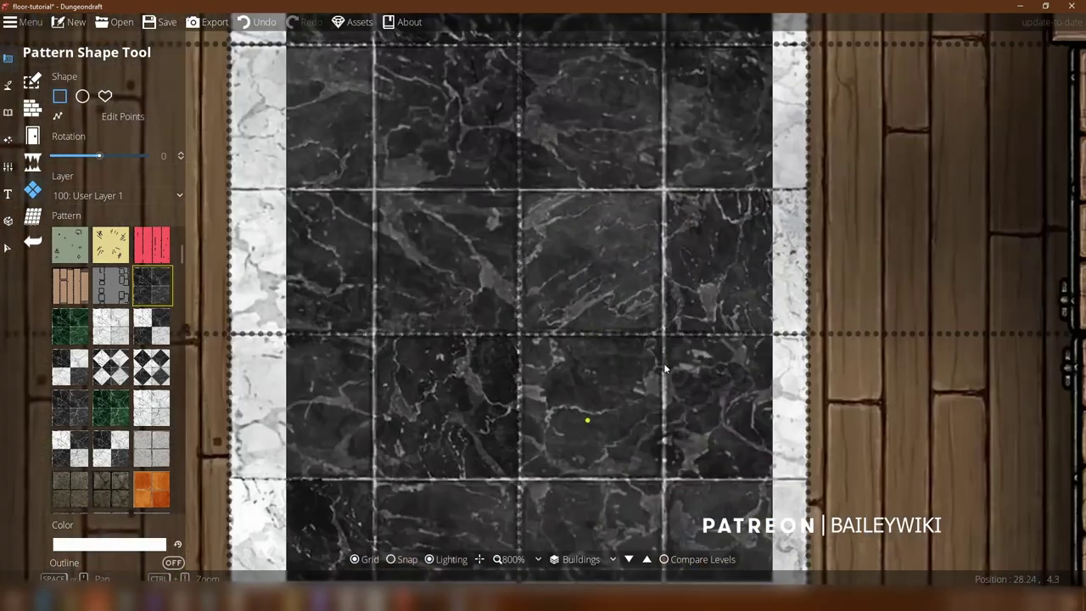
pyautogui.scroll(-3, 630, 269)
pyautogui.hotkey('ctrl', 'z')
pyautogui.hotkey('ctrl', 'z')
pyautogui.hotkey('ctrl', 'z')
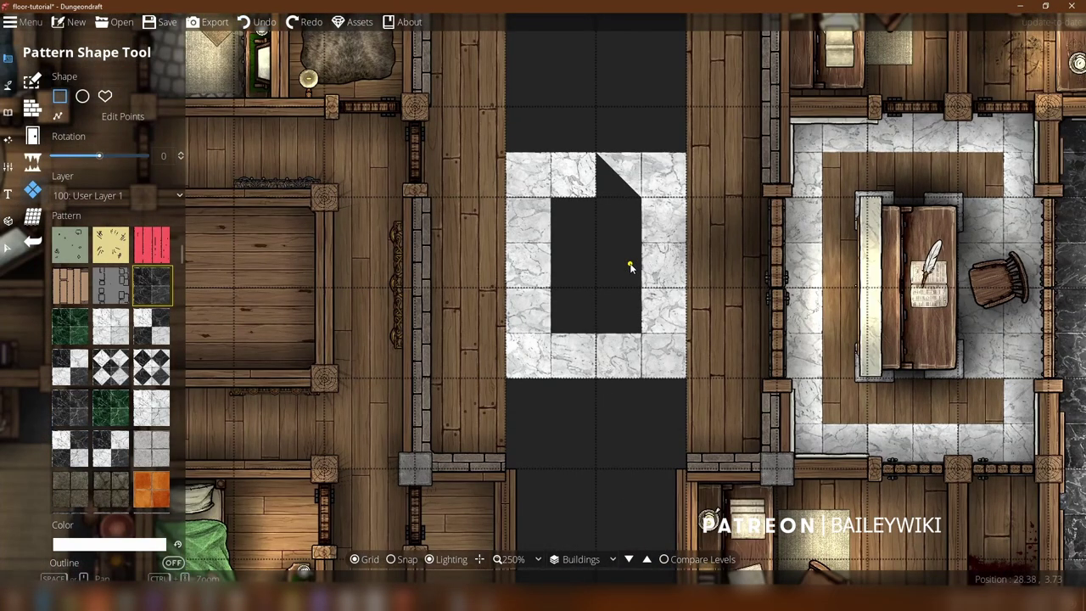
# Step: Examine the large hall's floors: the diagonal dark planks under the benches, the light wood aisles and borders, and the raised stage
pyautogui.scroll(-5, 485, 364)
pyautogui.scroll(2, 494, 366)
pyautogui.scroll(4, 493, 365)
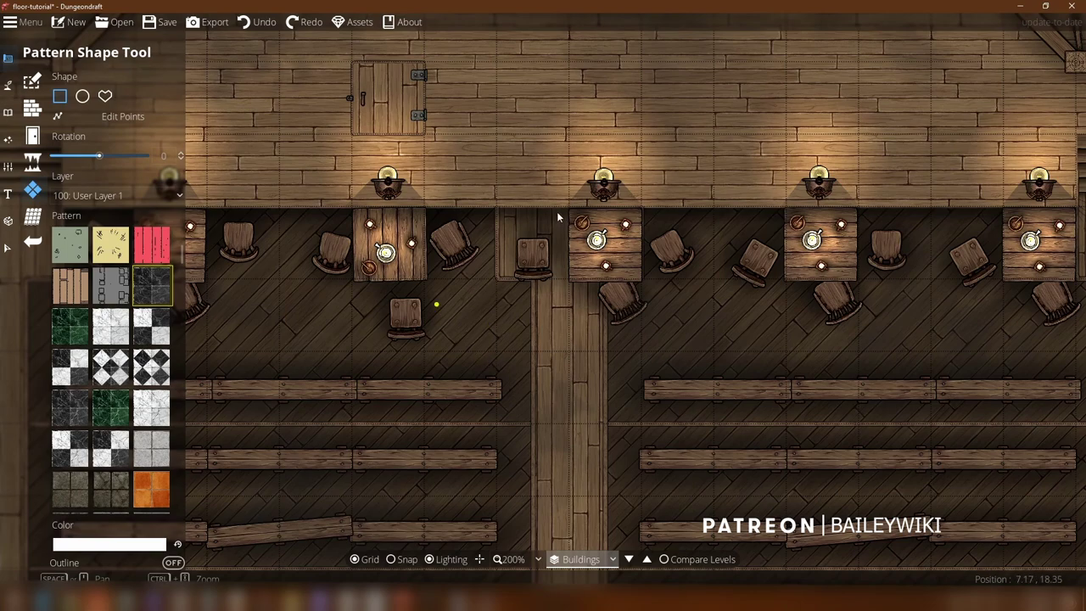
pyautogui.scroll(-1, 555, 208)
pyautogui.moveTo(561, 209); pyautogui.dragTo(584, 360)
pyautogui.scroll(-5, 606, 295)
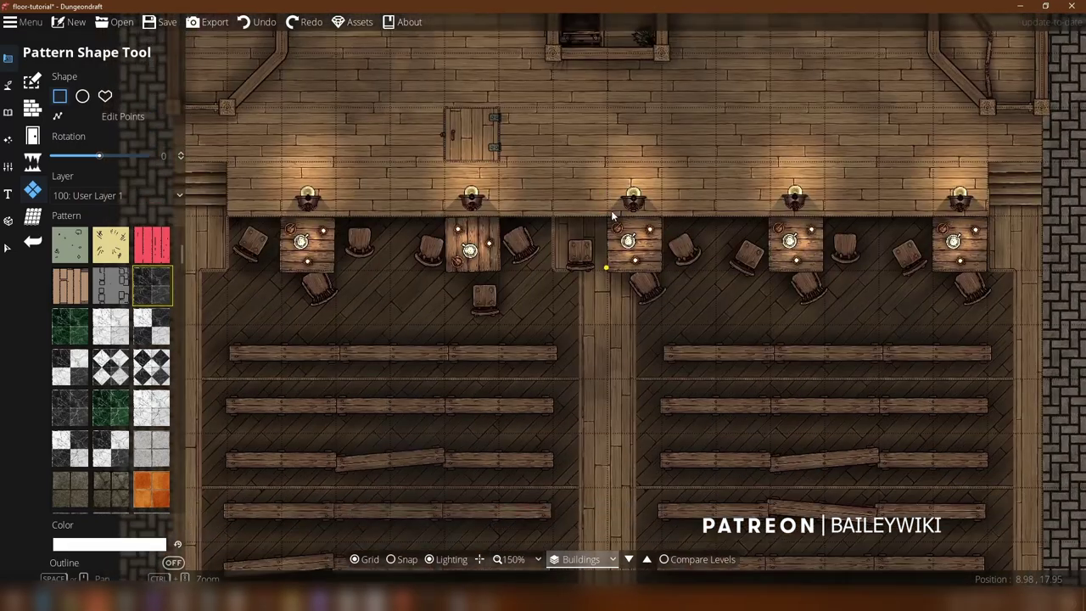
pyautogui.scroll(-7, 598, 146)
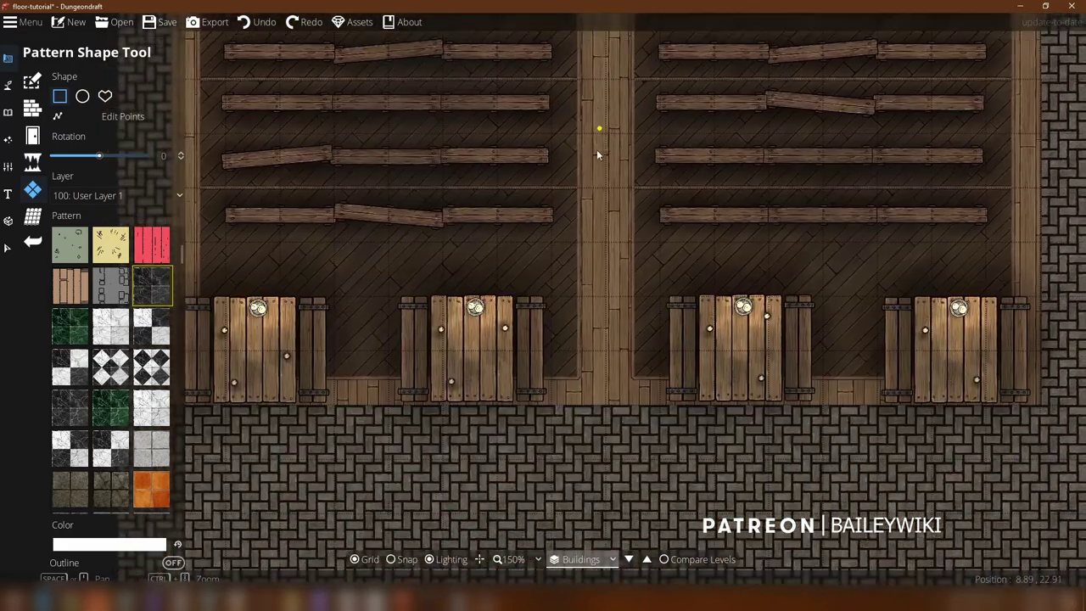
pyautogui.scroll(9, 623, 432)
pyautogui.scroll(-2, 664, 390)
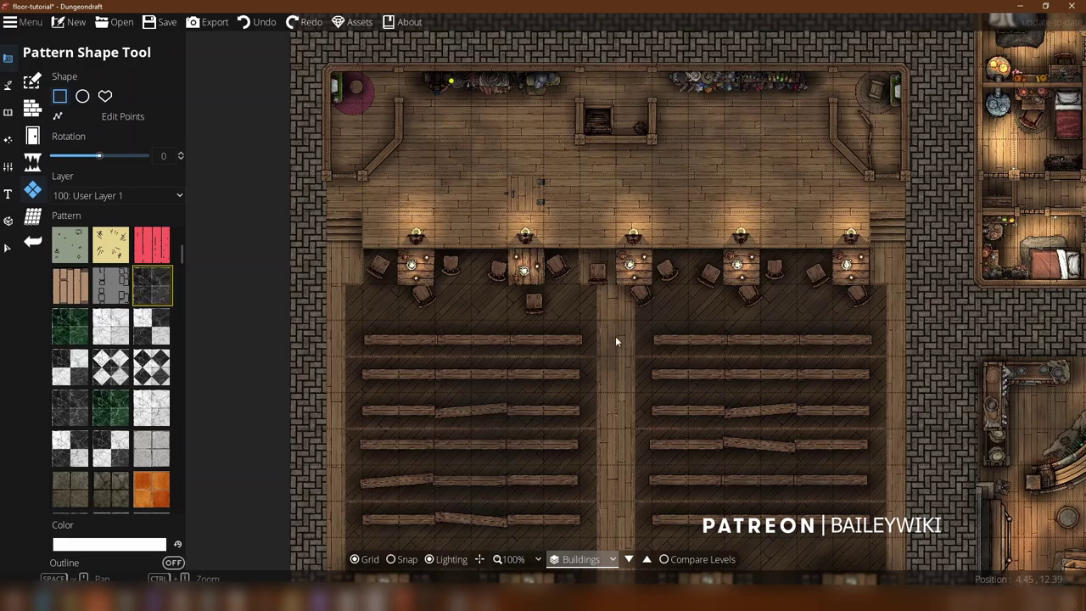
pyautogui.moveTo(565, 305); pyautogui.dragTo(562, 282)
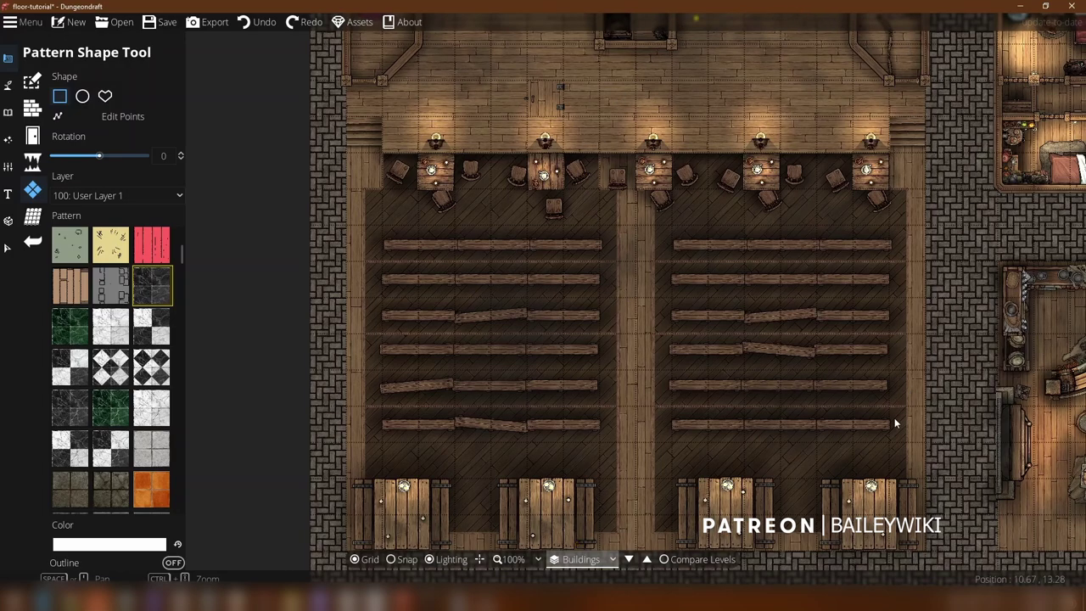
pyautogui.scroll(5, 544, 254)
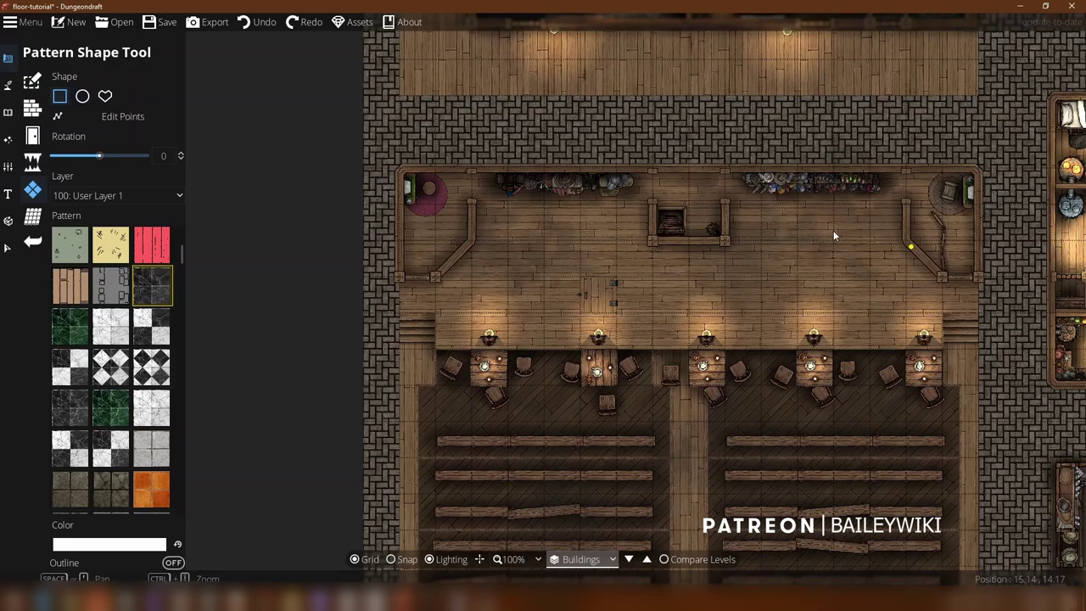
# Step: Examine the raised stage's plank floor, its corner steps and the tables and bench rows in front of it
pyautogui.scroll(3, 833, 229)
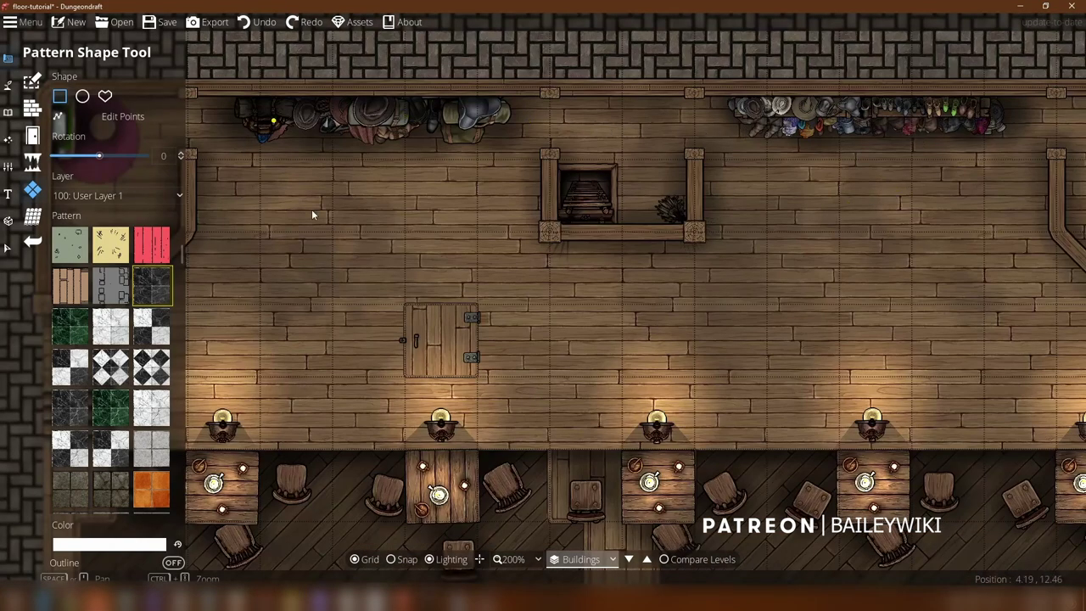
pyautogui.moveTo(311, 215); pyautogui.dragTo(502, 162)
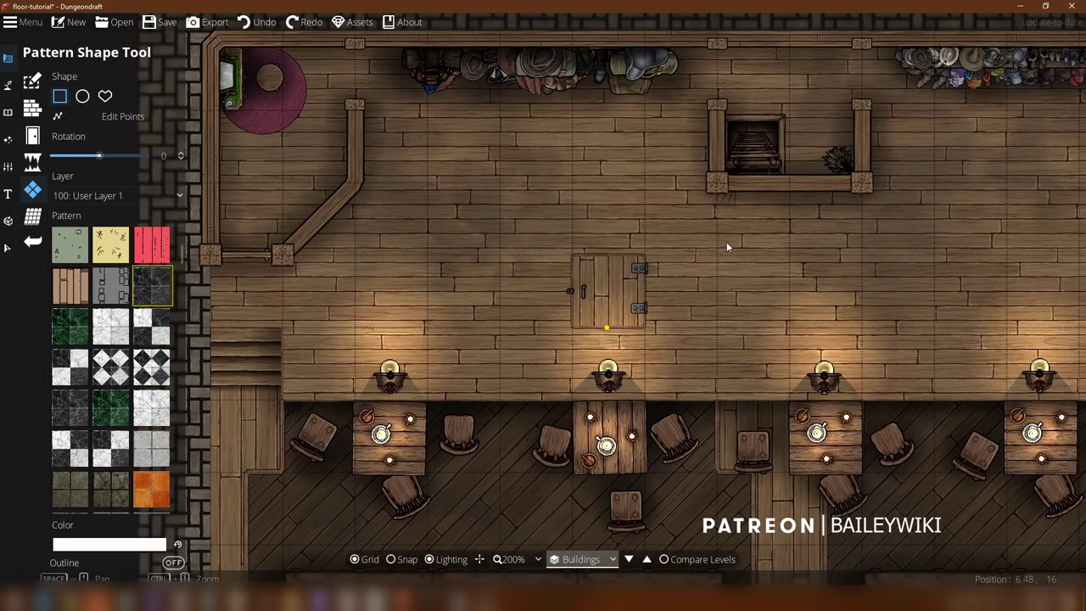
pyautogui.scroll(-5, 653, 280)
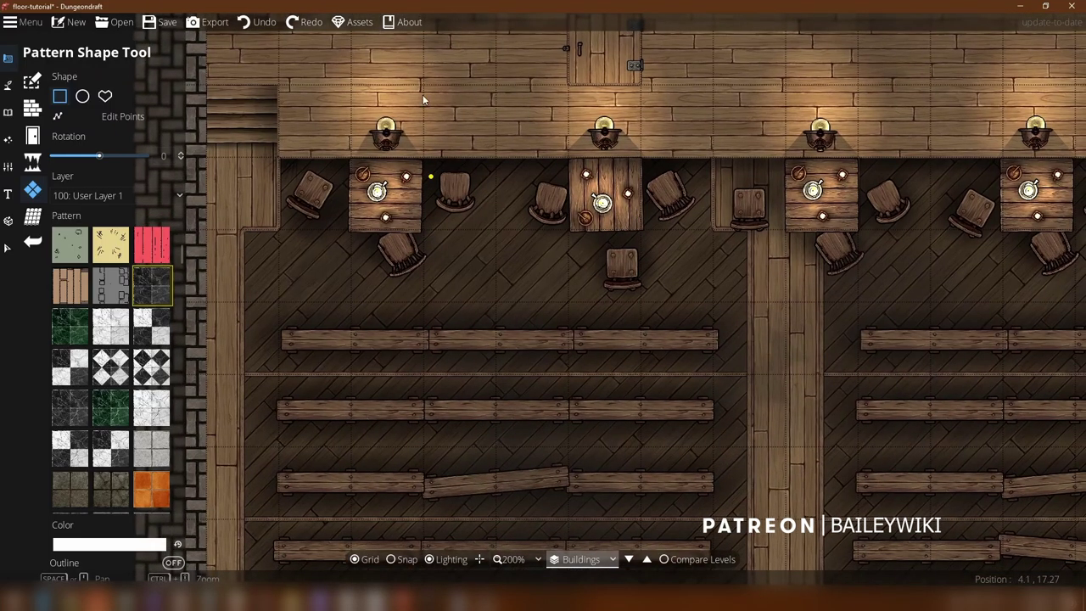
pyautogui.scroll(-5, 659, 286)
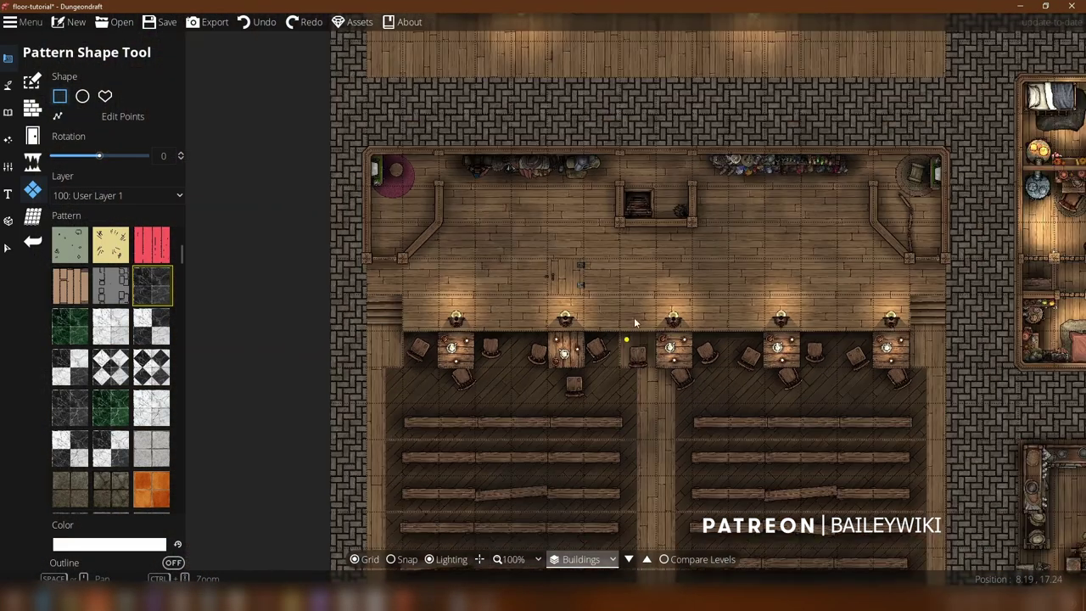
pyautogui.moveTo(617, 229); pyautogui.dragTo(583, 145)
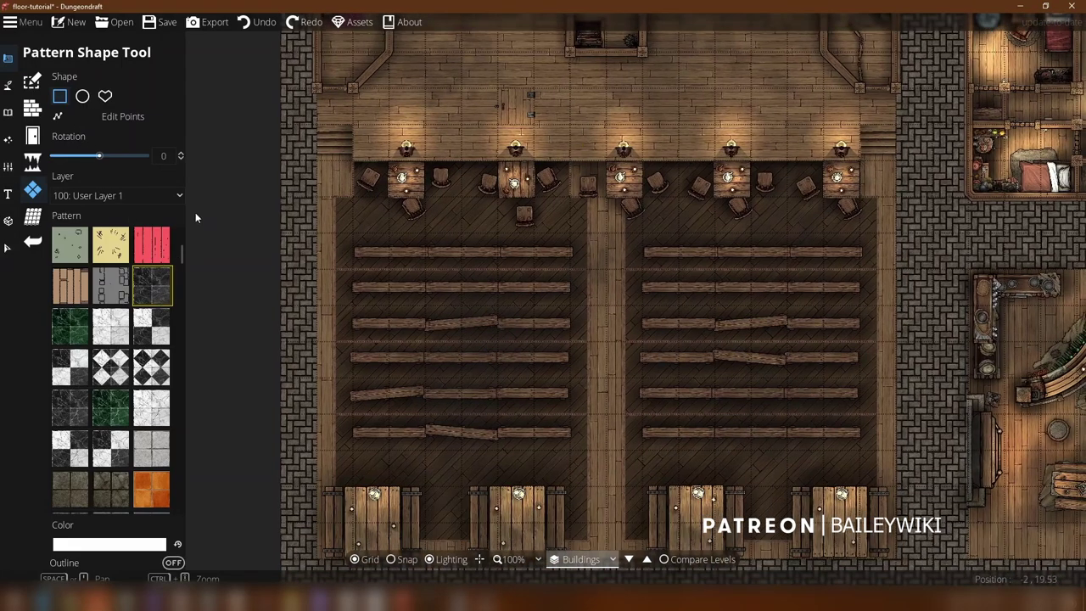
# Step: Cover the whole hall with a vertical wood plank rectangle on 400: User Layer 4, and undo it
pyautogui.click(100, 194)
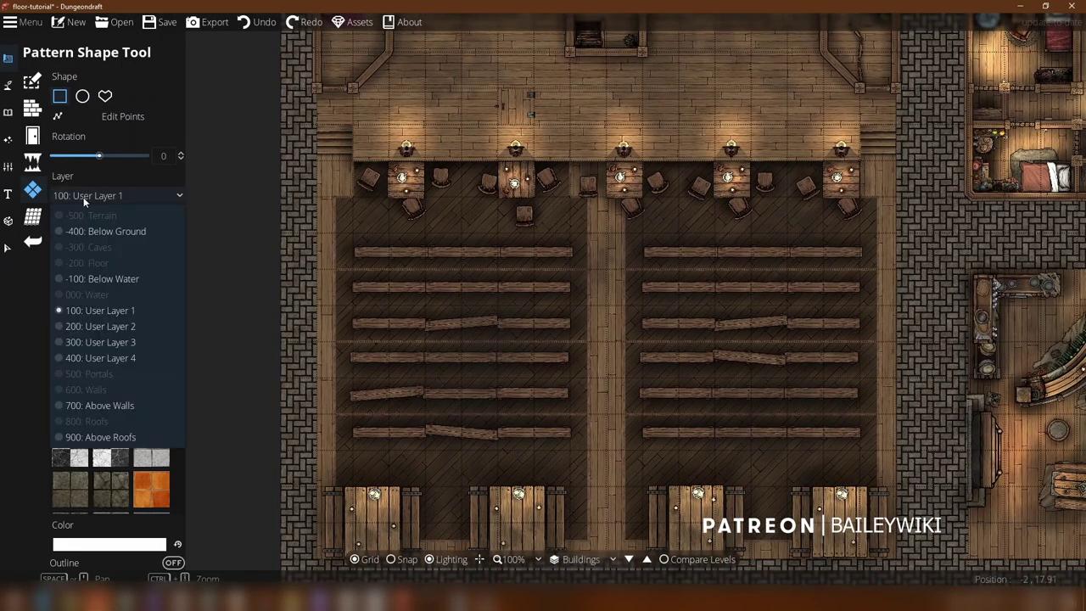
pyautogui.click(83, 200)
pyautogui.click(112, 196)
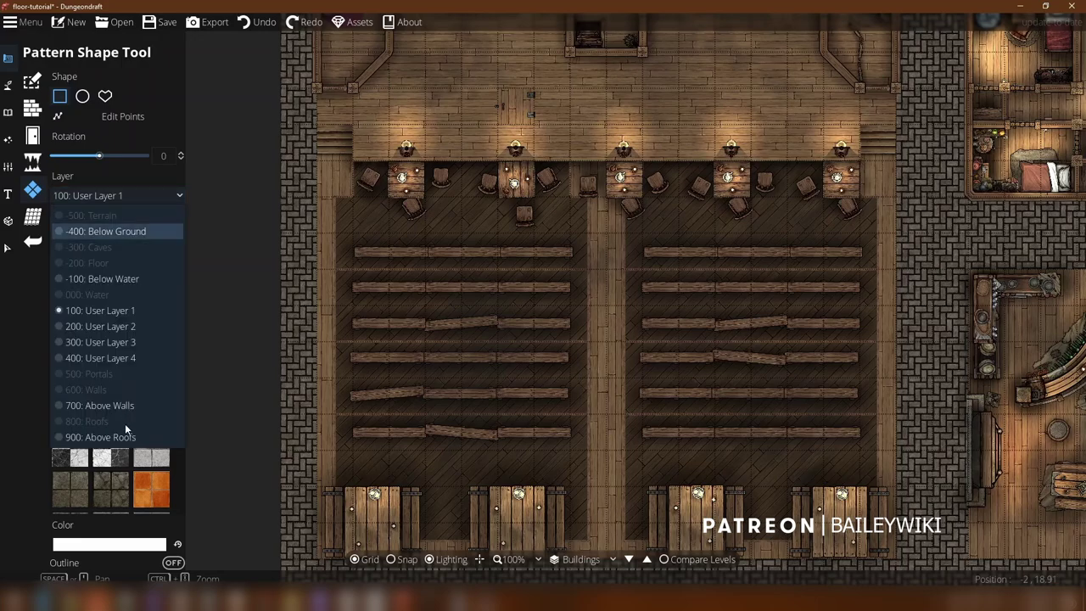
pyautogui.click(105, 357)
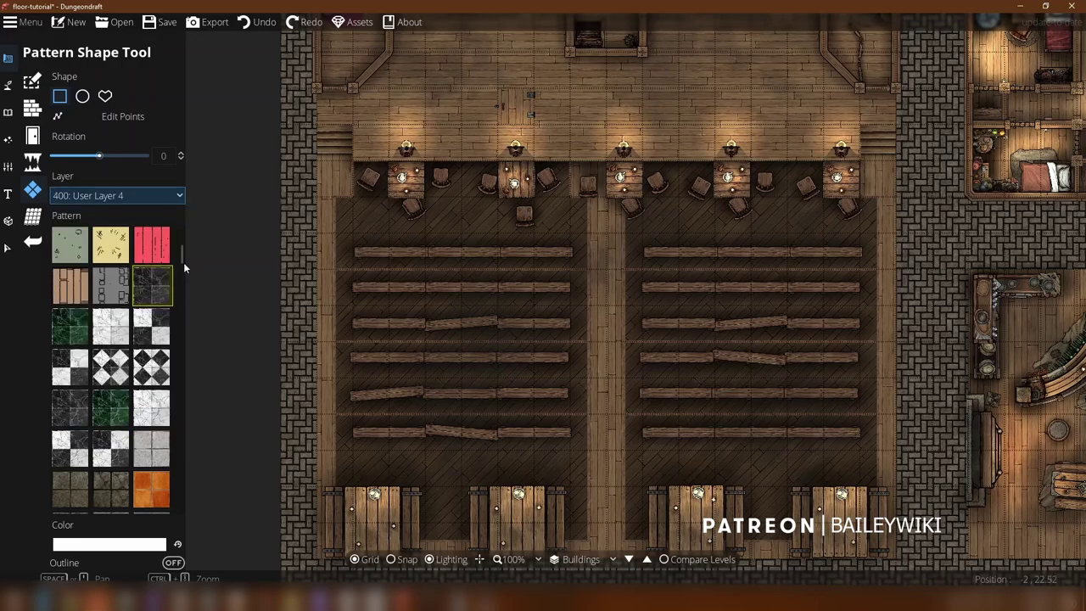
pyautogui.moveTo(338, 458); pyautogui.dragTo(772, 32)
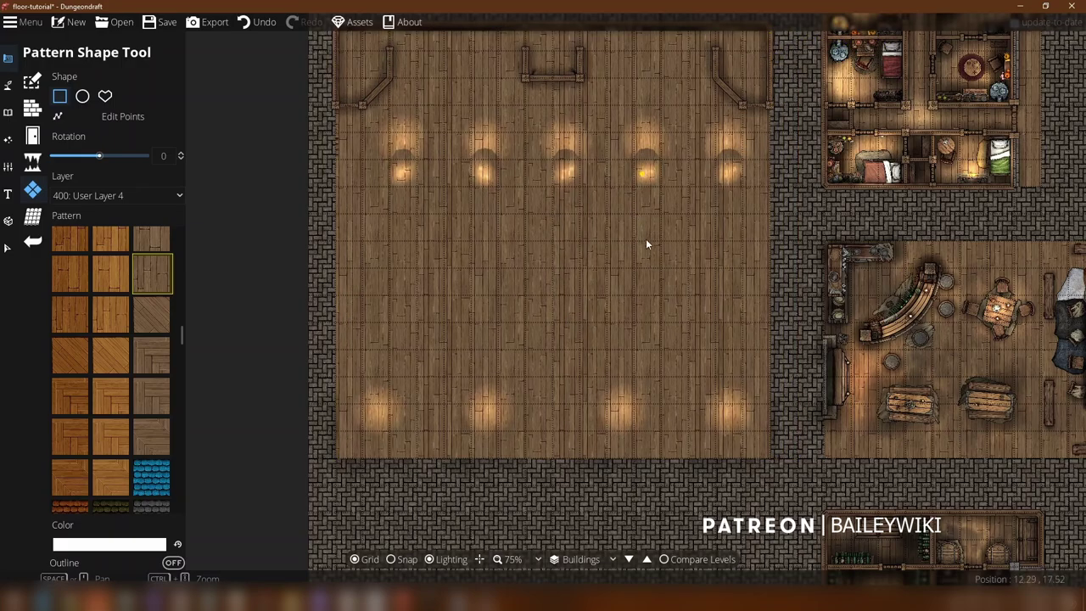
pyautogui.scroll(5, 644, 240)
pyautogui.scroll(-5, 594, 229)
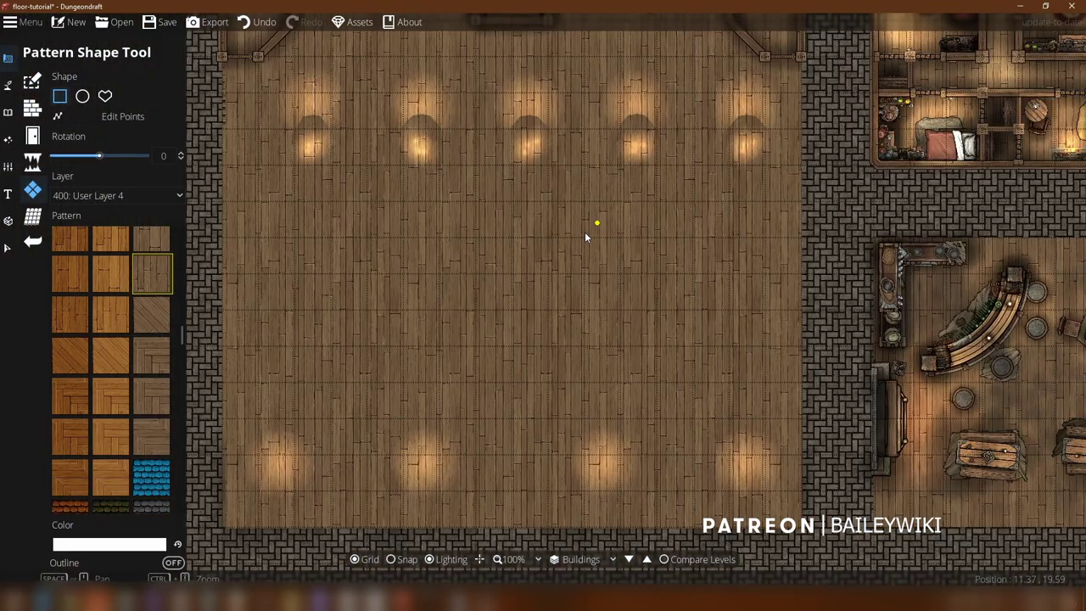
pyautogui.scroll(-3, 500, 157)
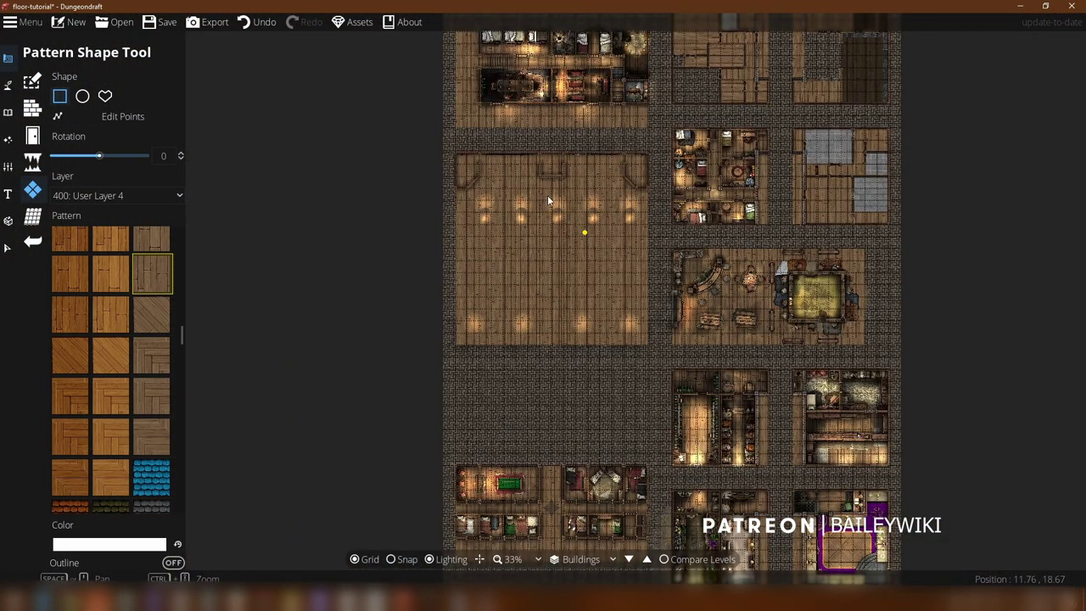
pyautogui.scroll(8, 545, 214)
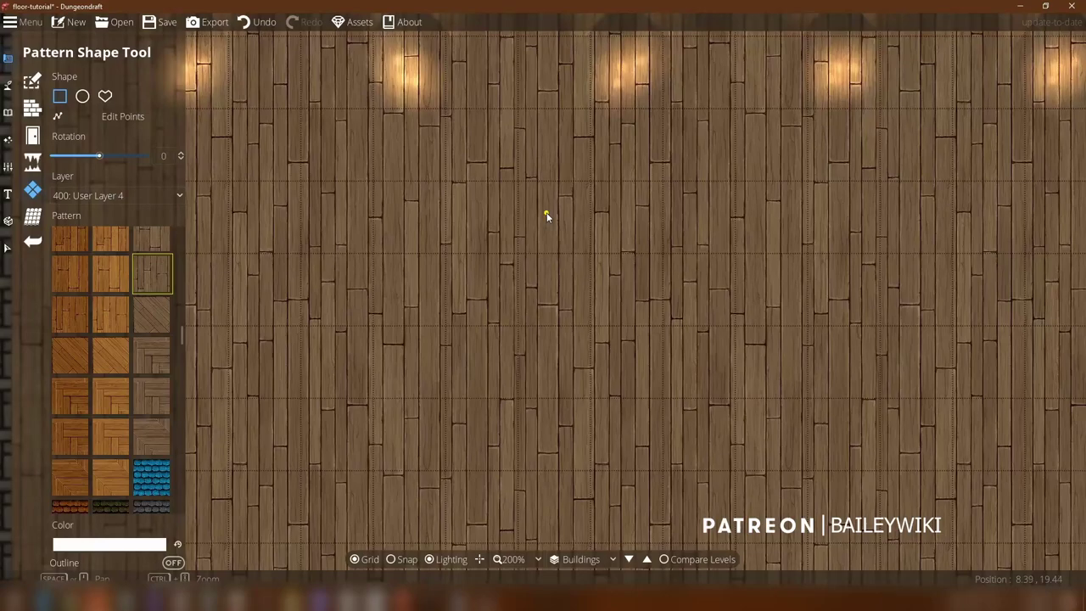
pyautogui.hotkey('ctrl', 'z')
pyautogui.scroll(-2, 570, 251)
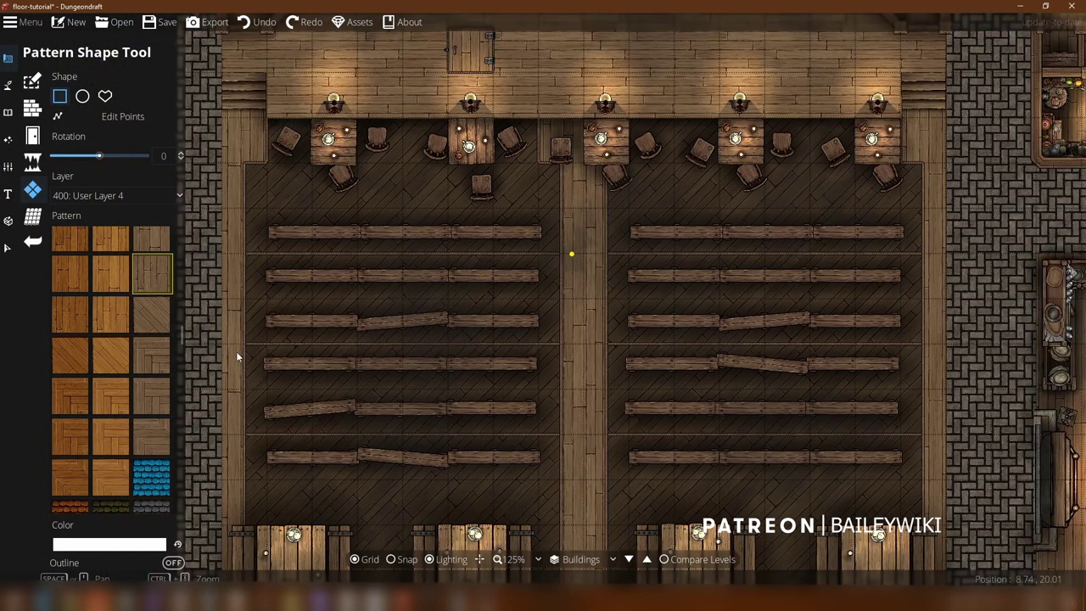
# Step: Select the dark diagonal plank pattern under the benches, inspect its layer, rotation and color settings, and deselect it
pyautogui.click(7, 249)
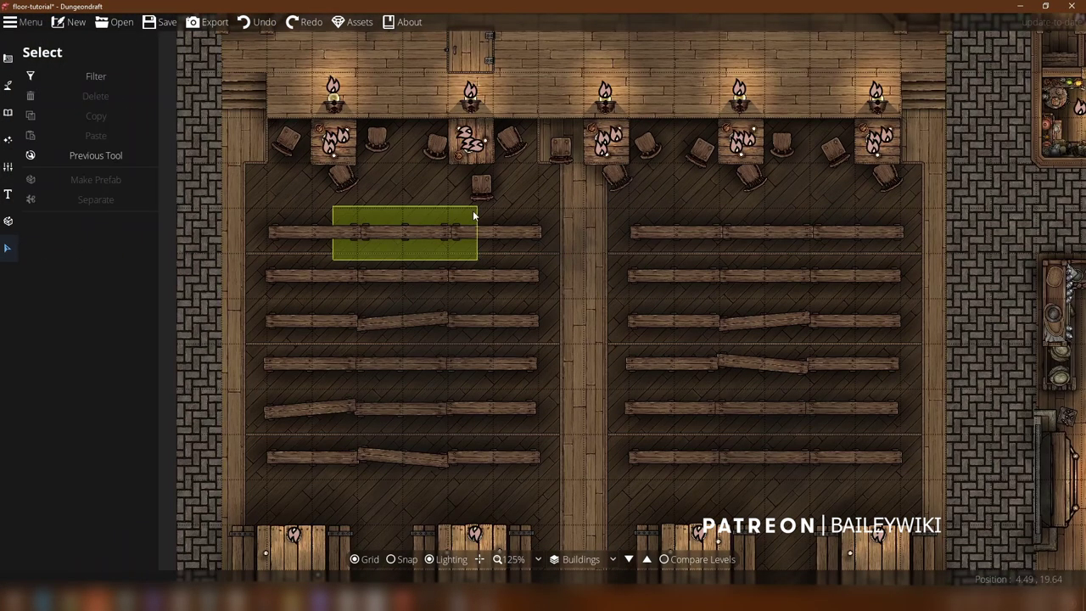
pyautogui.scroll(1, 298, 170)
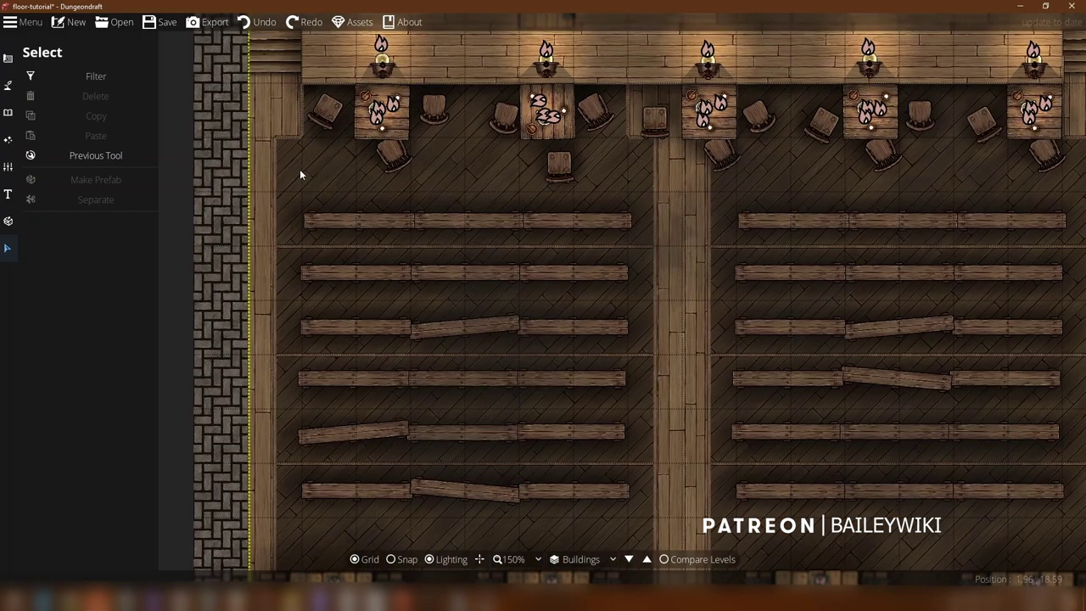
pyautogui.click(299, 174)
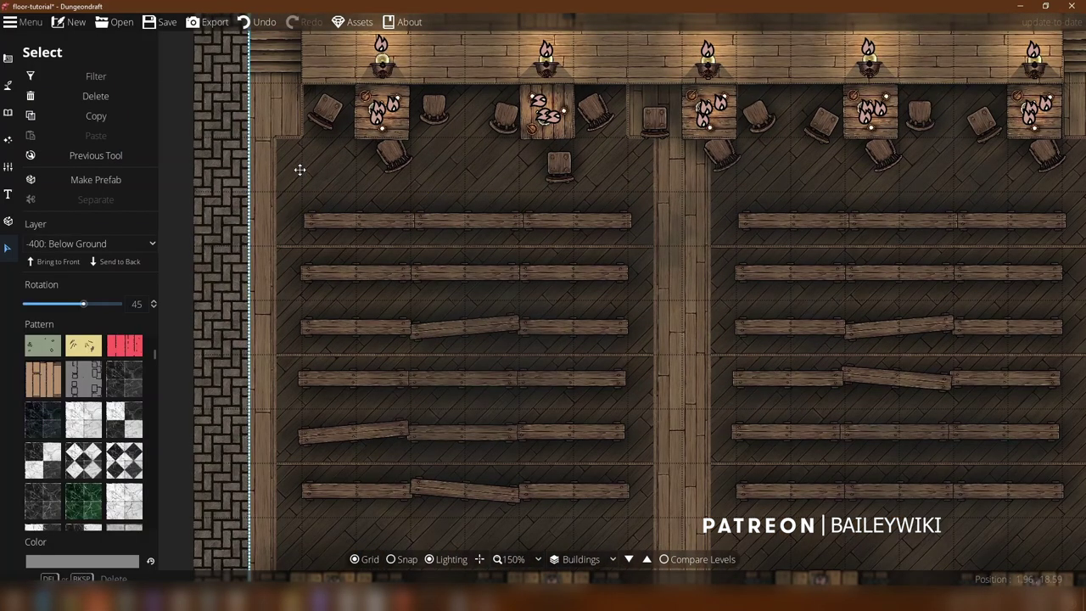
pyautogui.click(117, 561)
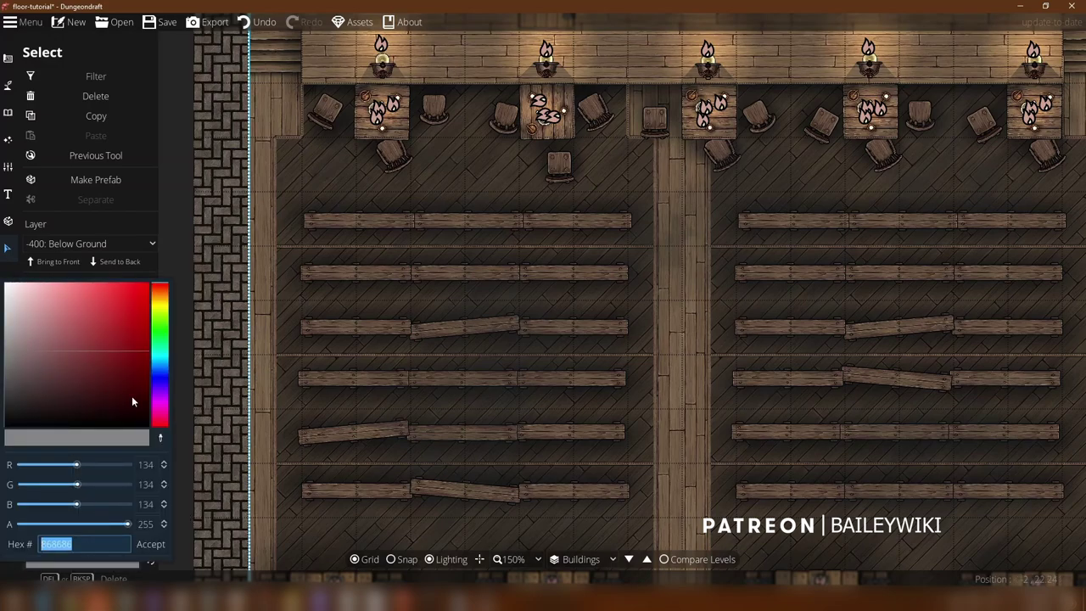
pyautogui.click(146, 543)
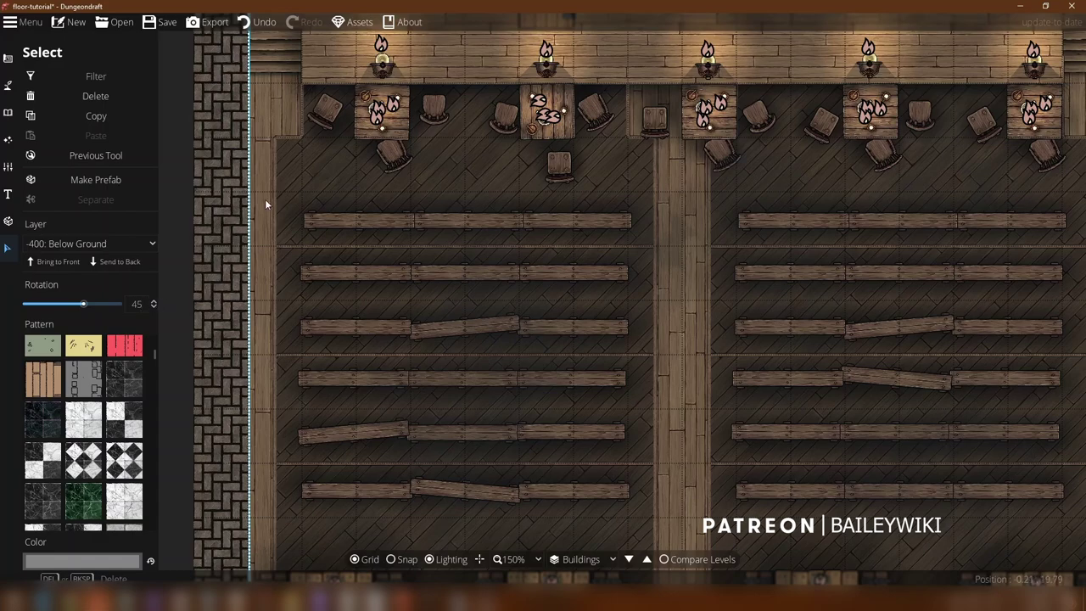
pyautogui.press('Escape')
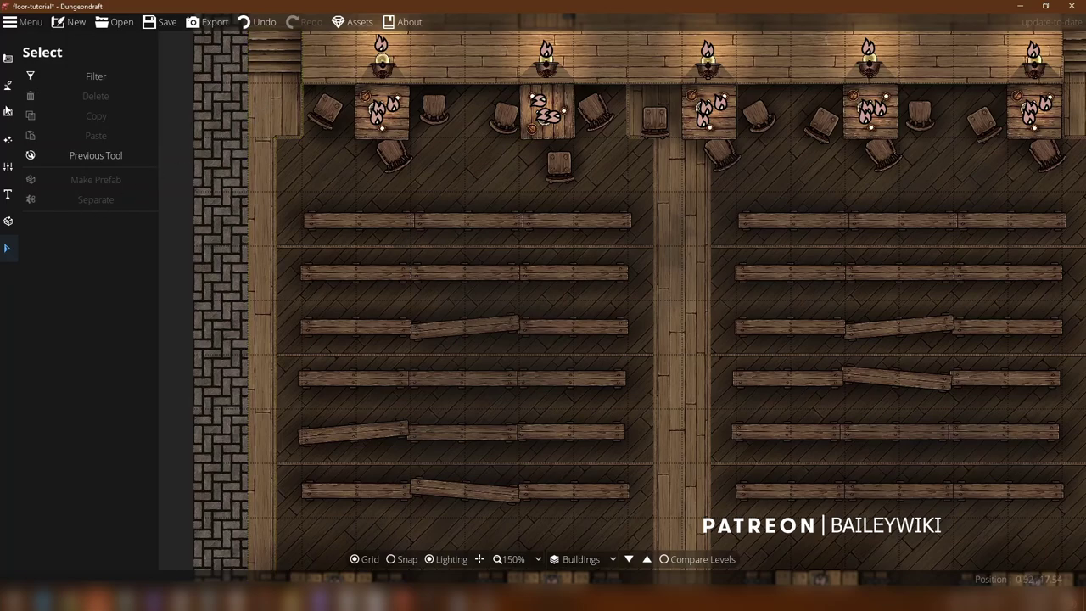
# Step: Set the Pattern Shape Tool to free-form shapes on 100: User Layer 1 and turn on snapping
pyautogui.click(10, 58)
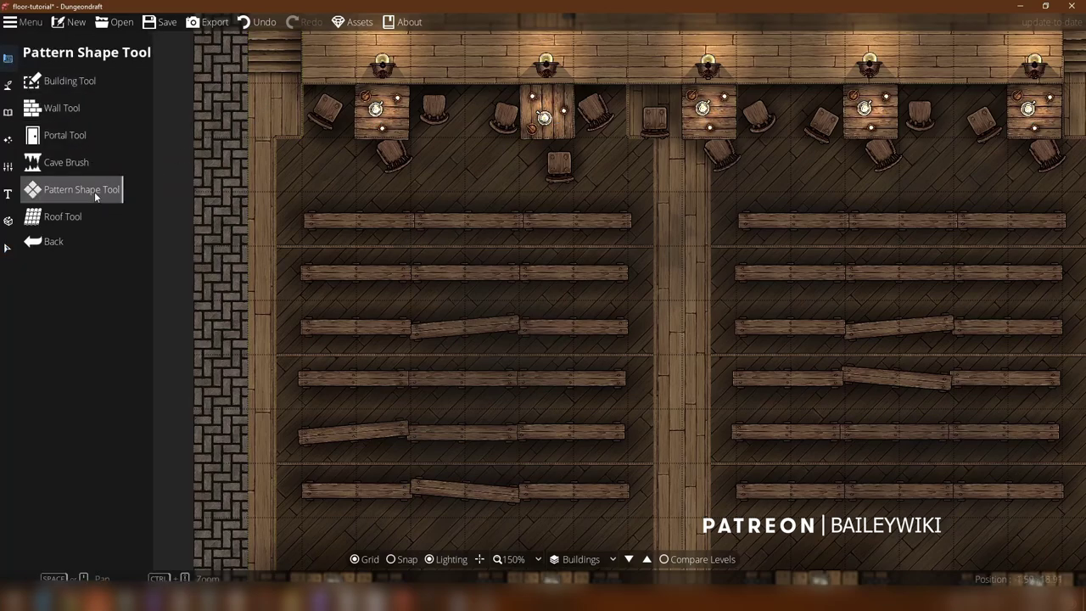
pyautogui.click(63, 190)
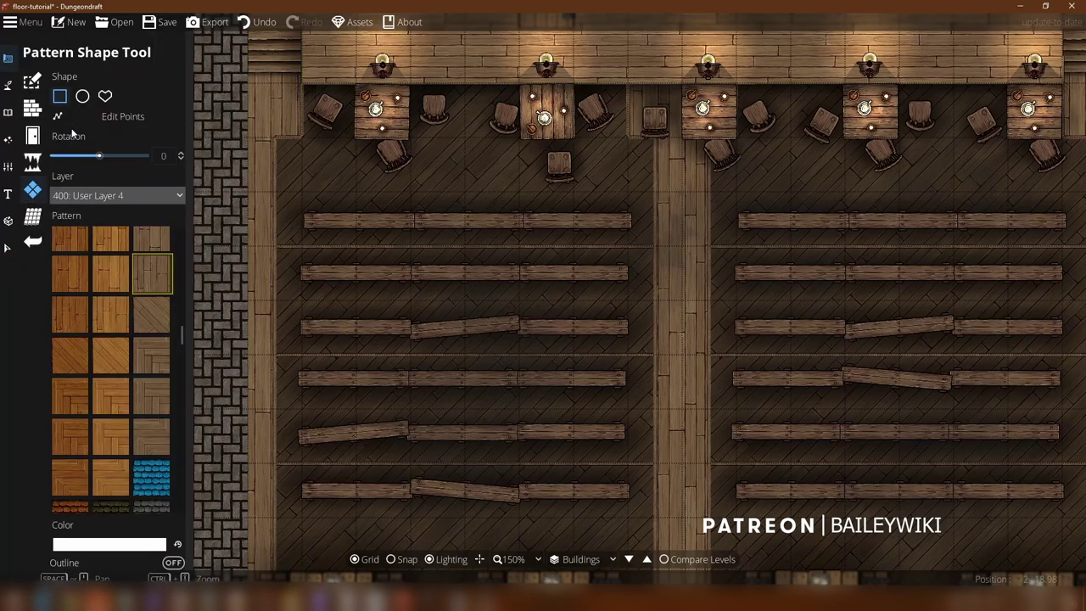
pyautogui.click(104, 97)
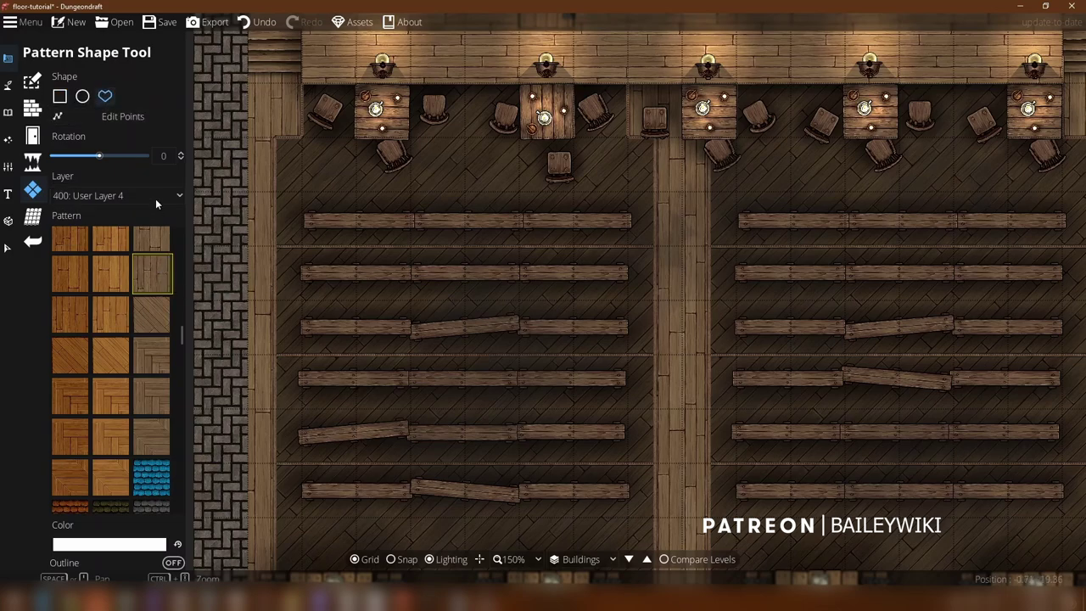
pyautogui.click(153, 198)
pyautogui.click(92, 309)
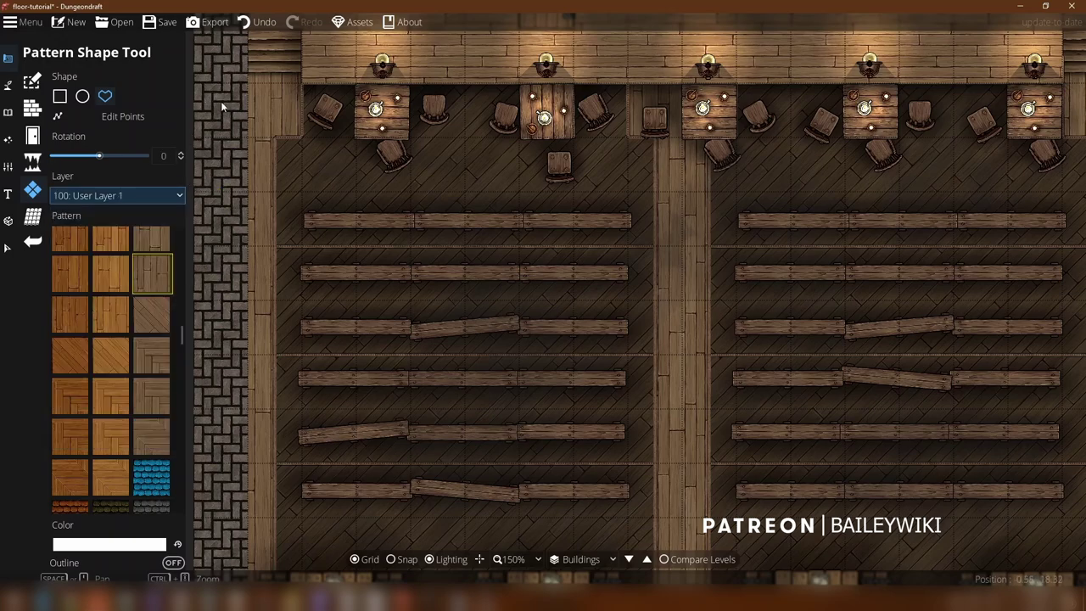
pyautogui.click(247, 88)
pyautogui.click(412, 555)
# Step: Outline the light plank border along the hall's west side as a half-square-wide free-form shape, widened beside the stage, and undo it
pyautogui.click(249, 82)
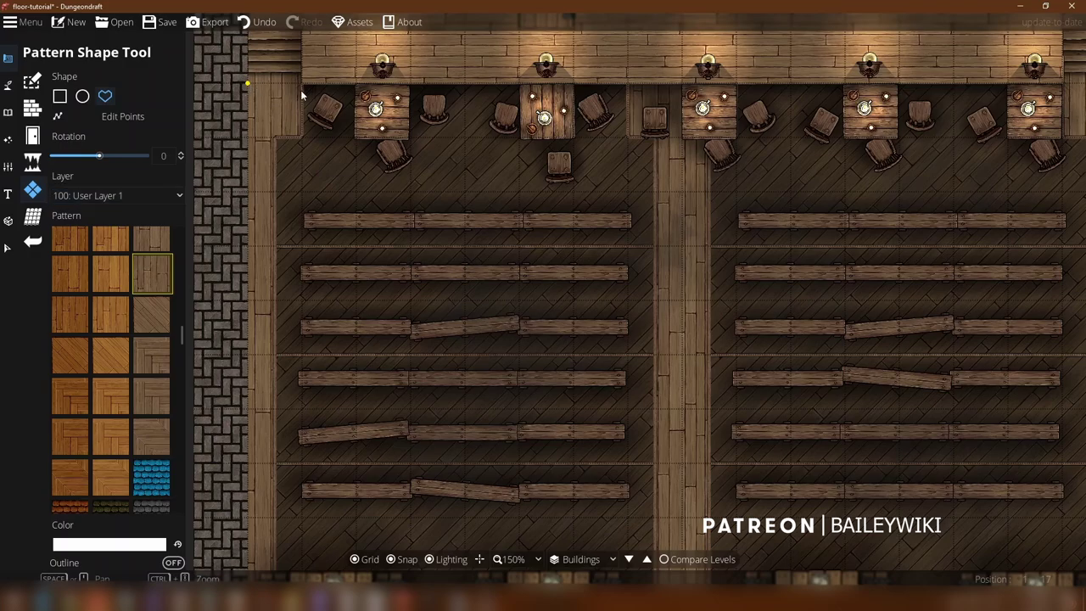
pyautogui.click(301, 135)
pyautogui.scroll(-5, 276, 270)
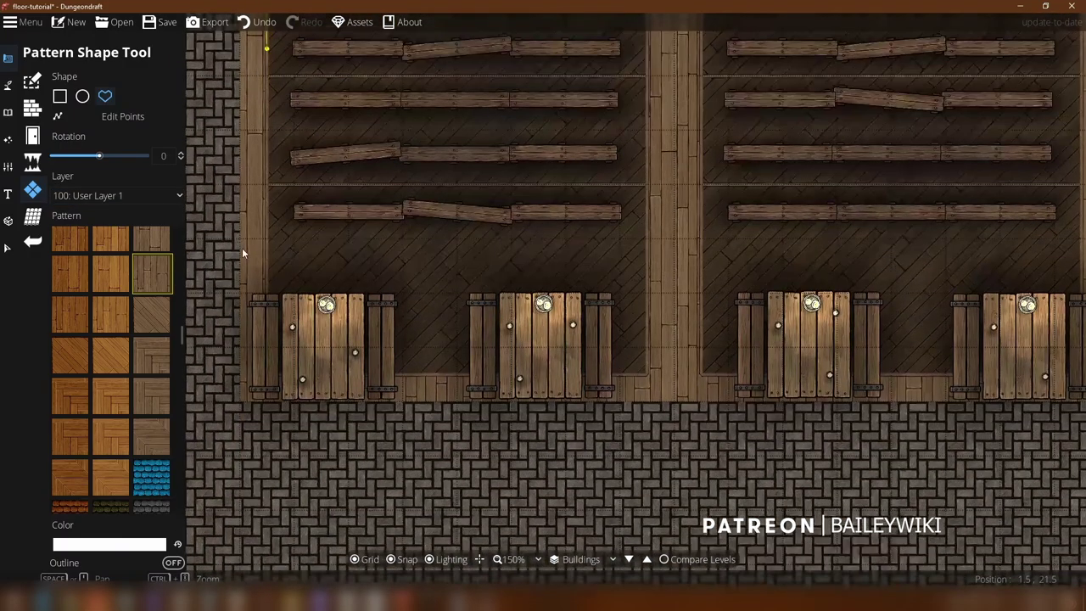
pyautogui.click(265, 402)
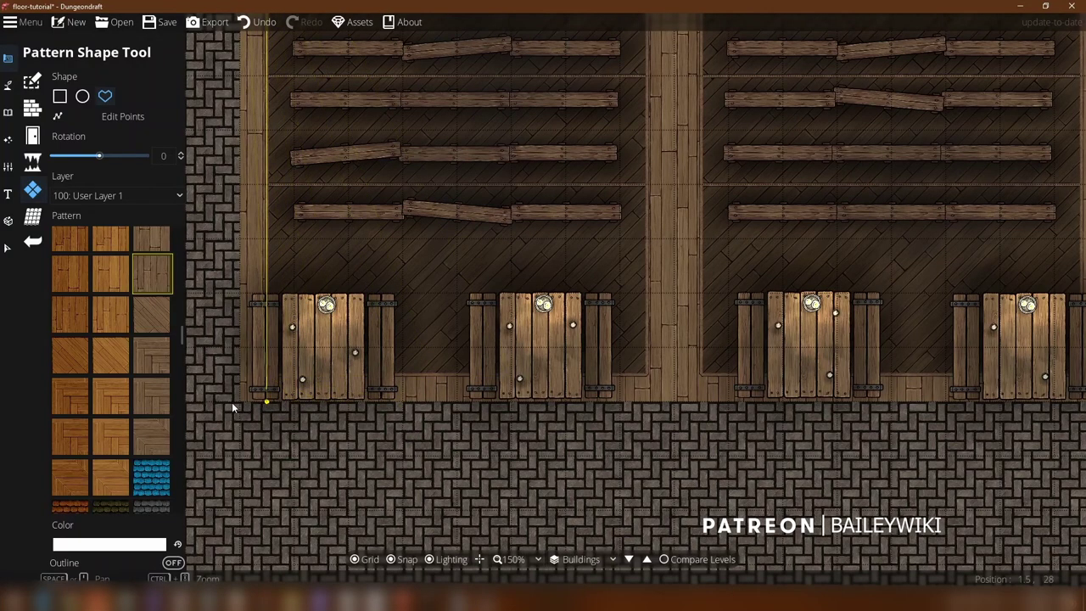
pyautogui.click(240, 402)
pyautogui.click(239, 184)
pyautogui.moveTo(242, 176); pyautogui.dragTo(312, 388)
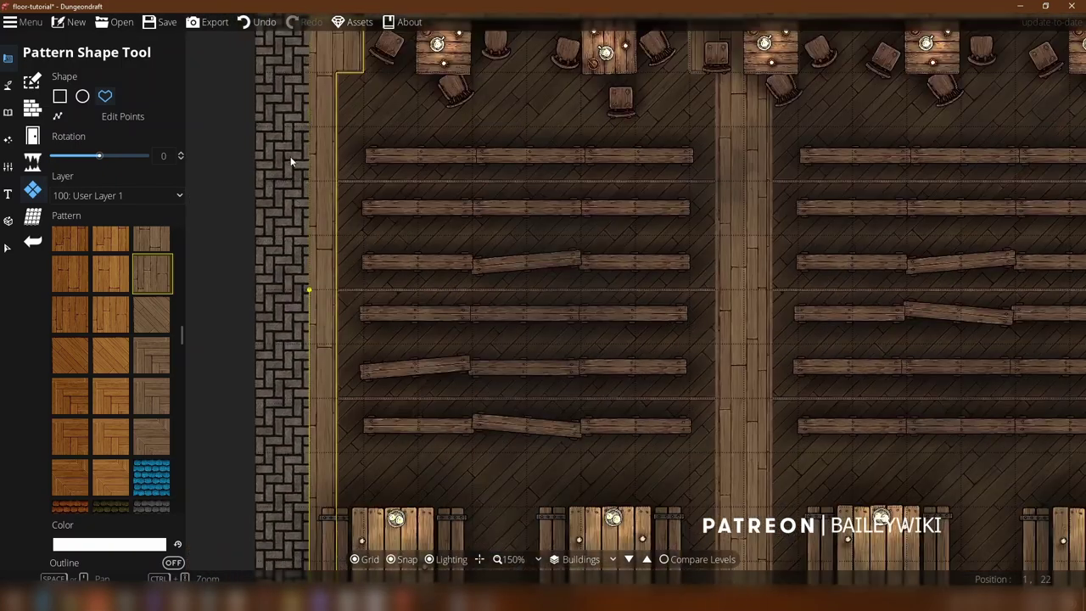
pyautogui.scroll(2, 312, 91)
pyautogui.click(312, 70)
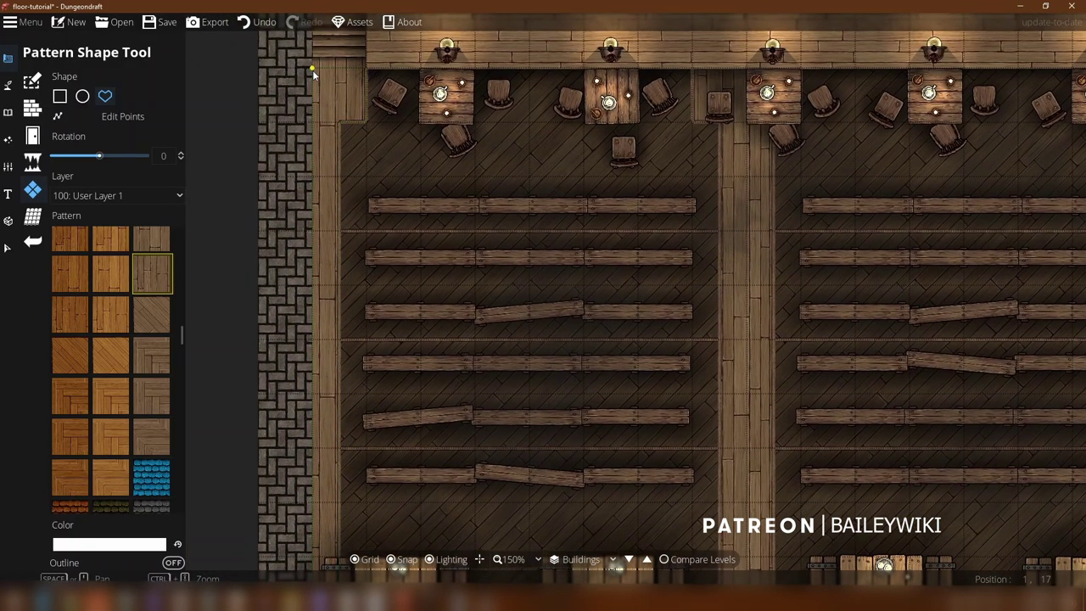
pyautogui.hotkey('ctrl', 'z')
# Step: Draw a straight wood-edge path 7 squares long at the west block's second bench row, from the west border to the central aisle
pyautogui.scroll(-4, 366, 381)
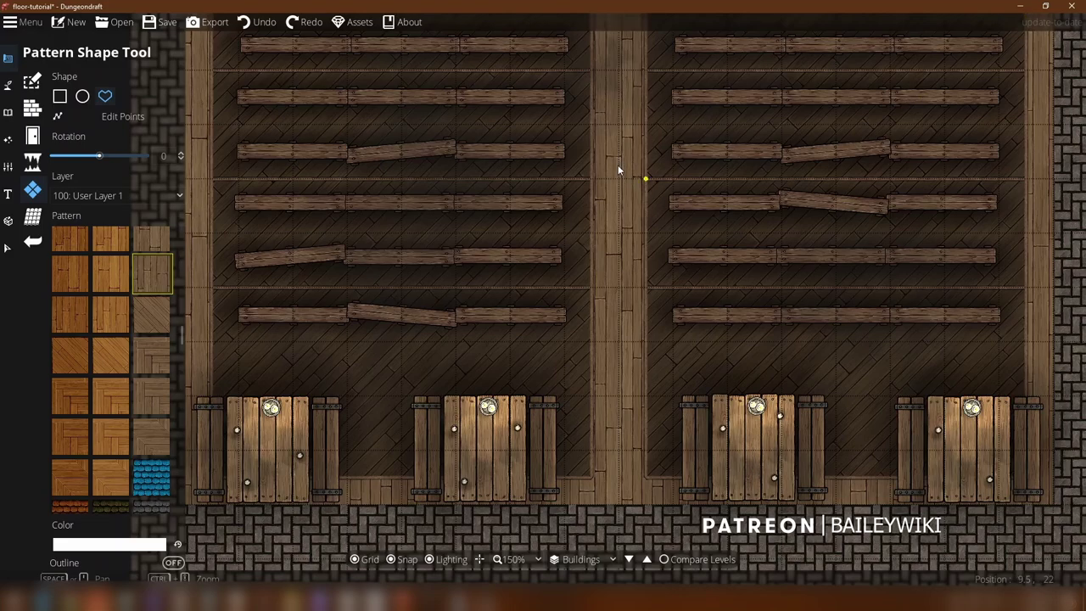
pyautogui.scroll(2, 616, 157)
pyautogui.scroll(-2, 576, 136)
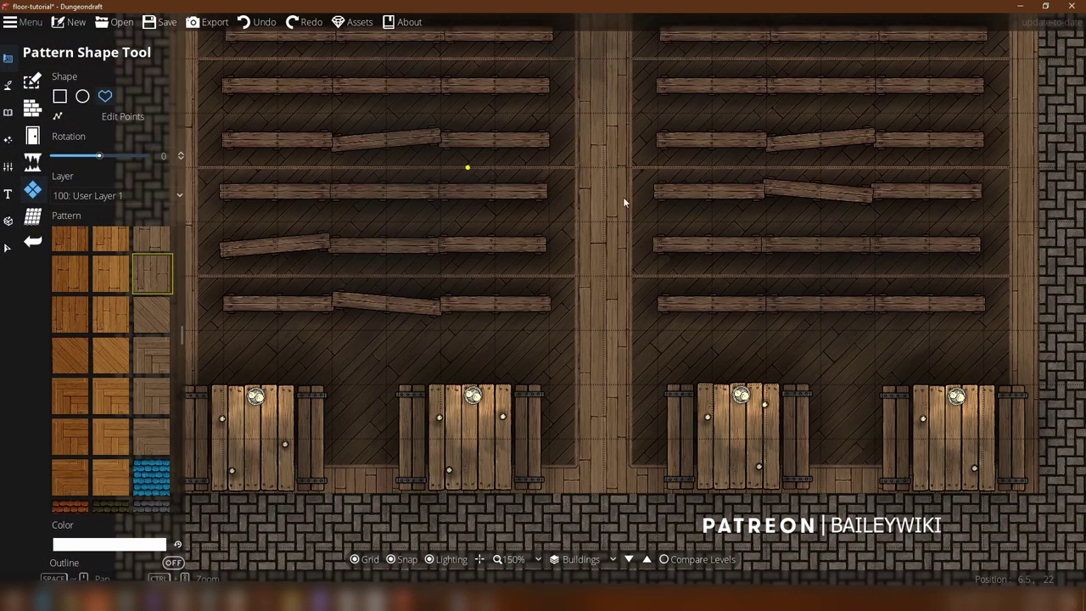
pyautogui.moveTo(624, 202); pyautogui.dragTo(687, 275)
pyautogui.scroll(2, 383, 218)
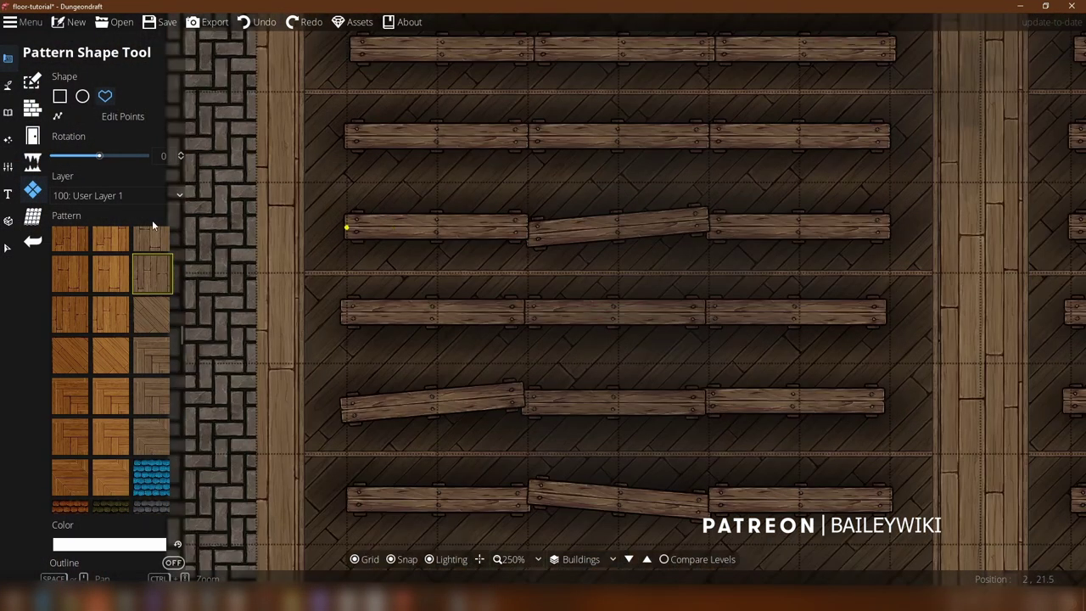
pyautogui.click(8, 86)
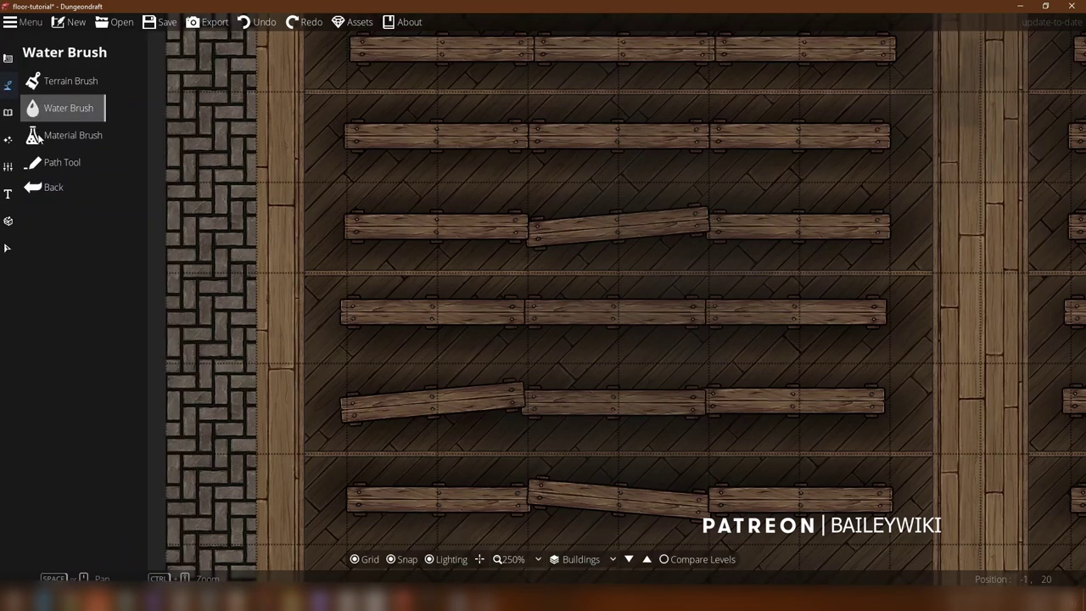
pyautogui.click(56, 162)
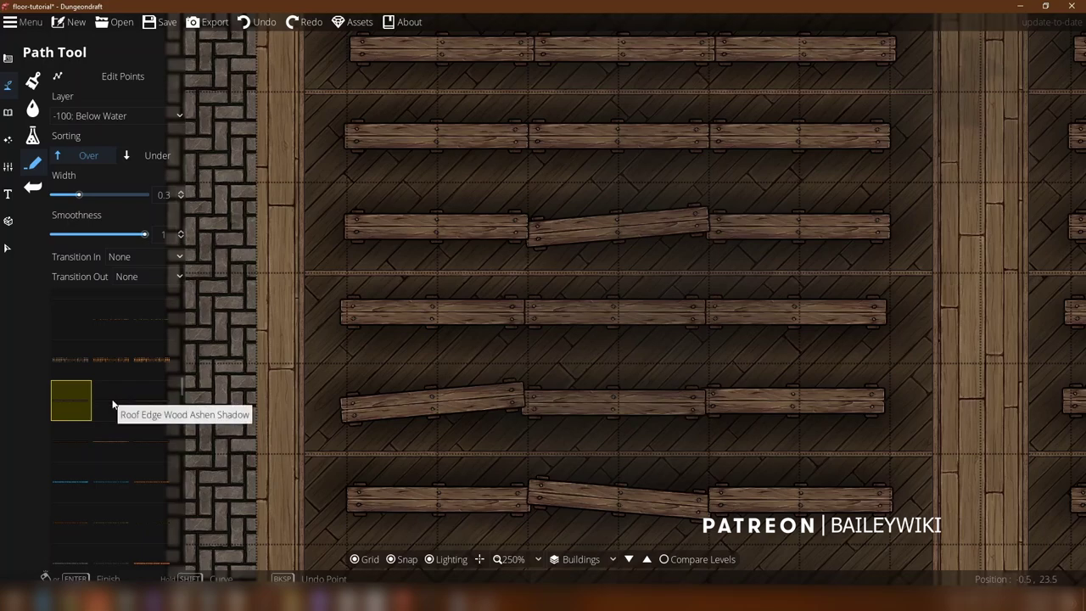
pyautogui.click(76, 402)
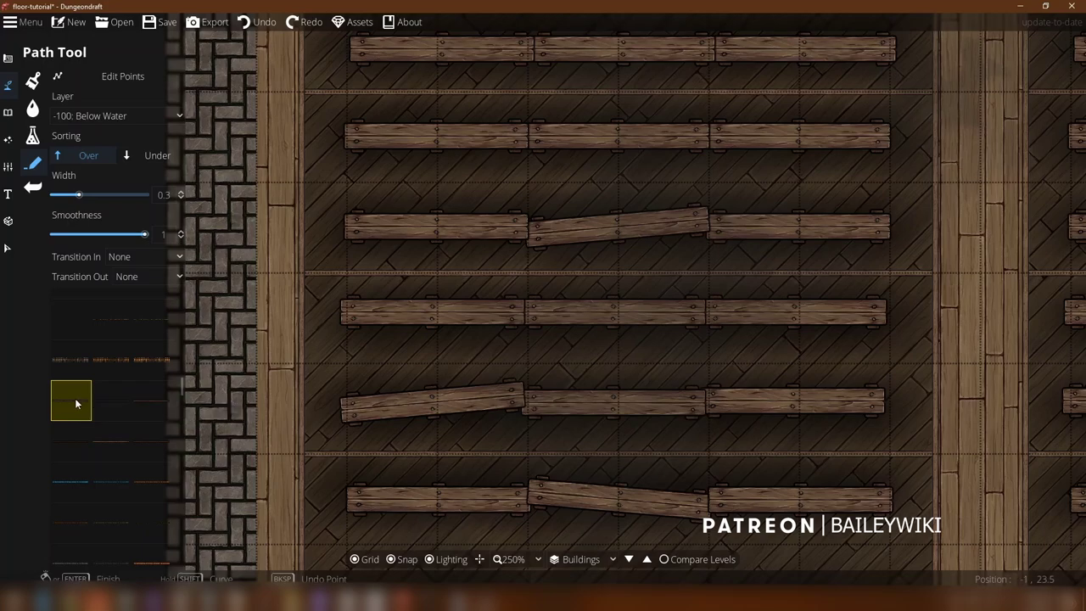
pyautogui.click(297, 133)
pyautogui.click(926, 126)
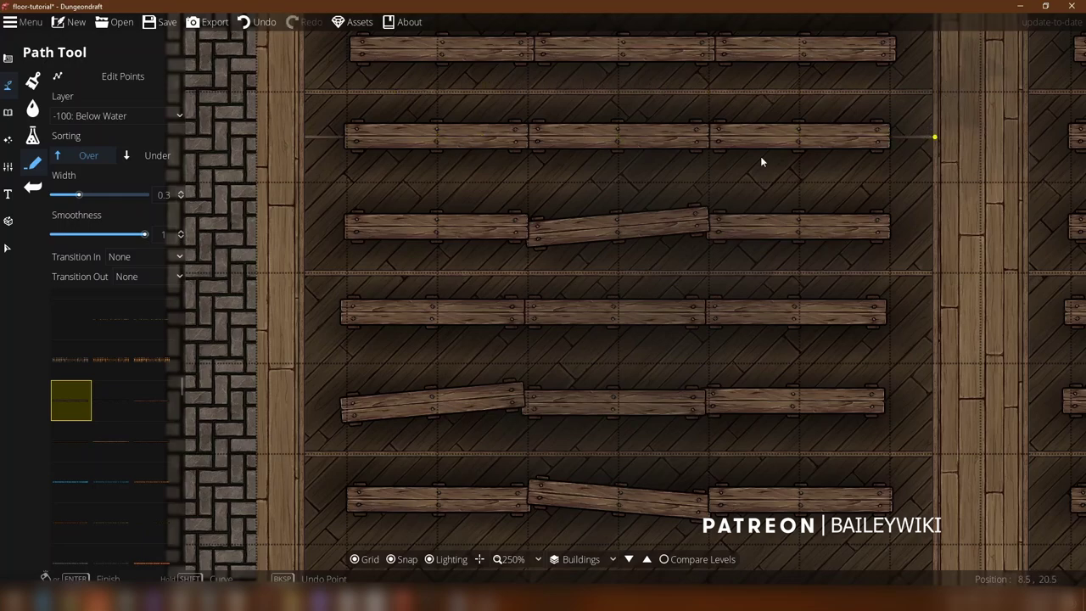
# Step: Finish the wood-edge path across the west block's second bench row and undo it
pyautogui.click(319, 204)
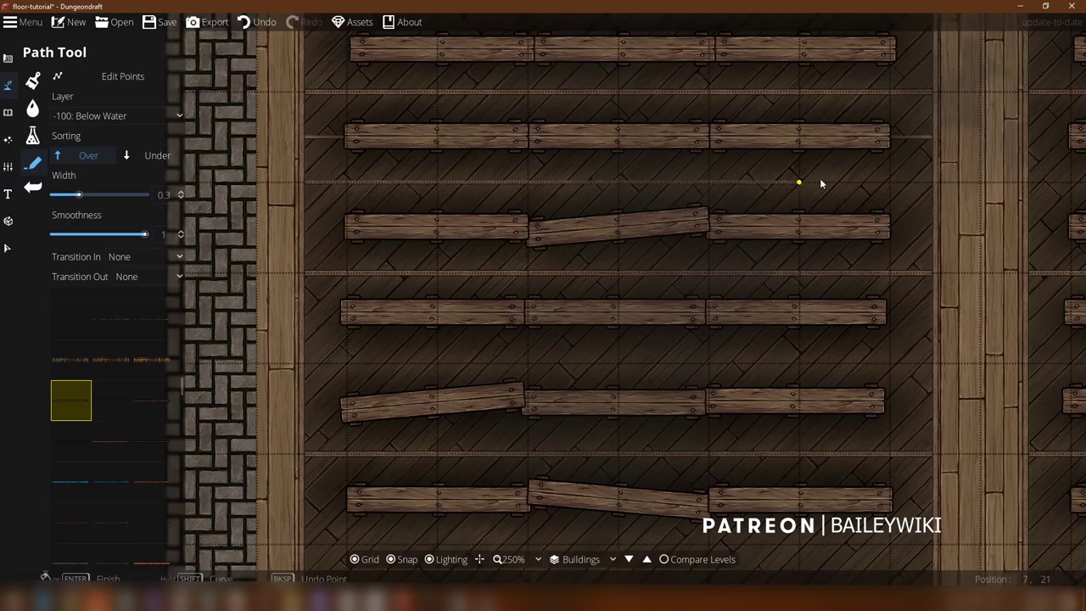
pyautogui.press('Escape')
pyautogui.hotkey('ctrl', 'z')
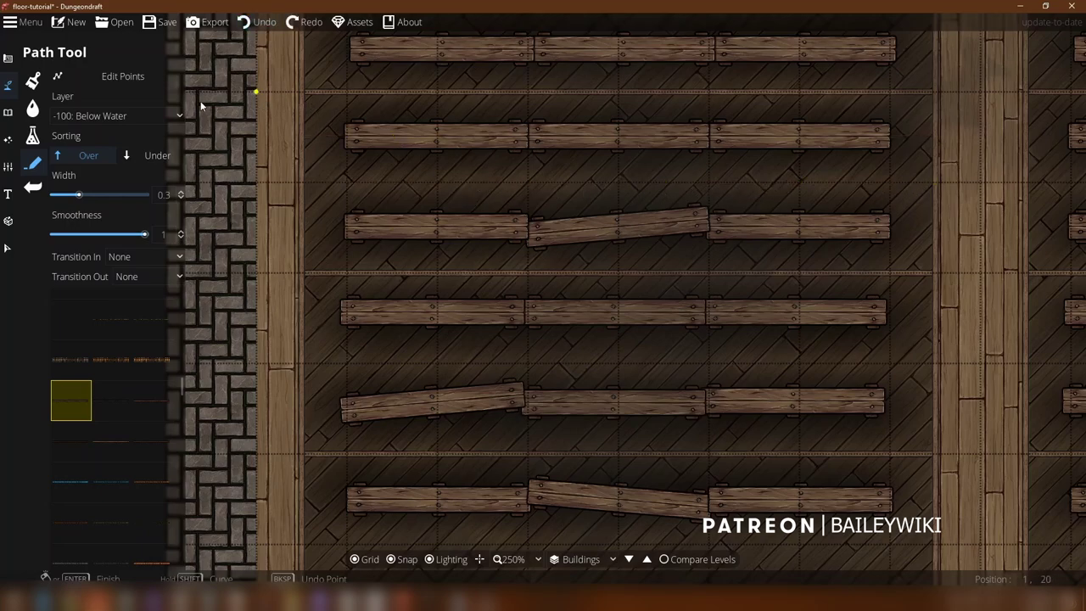
# Step: Examine the path lines between the bench rows, along the plank borders and aisle, and at the stage's front edge
pyautogui.click(306, 74)
pyautogui.moveTo(322, 335); pyautogui.dragTo(304, 64)
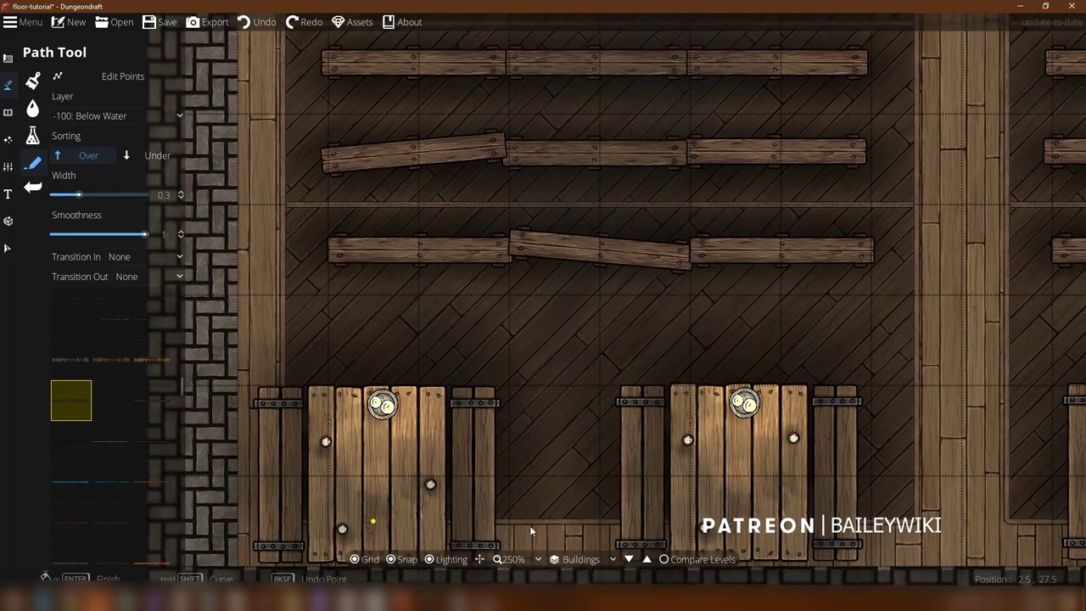
pyautogui.moveTo(919, 169); pyautogui.dragTo(874, 342)
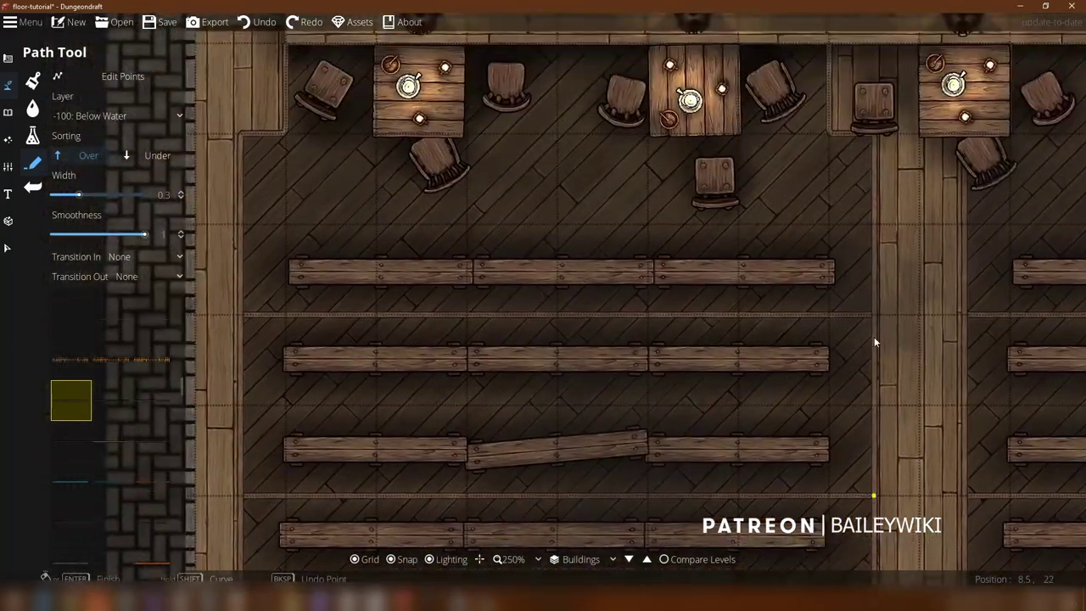
pyautogui.moveTo(883, 466); pyautogui.dragTo(862, 347)
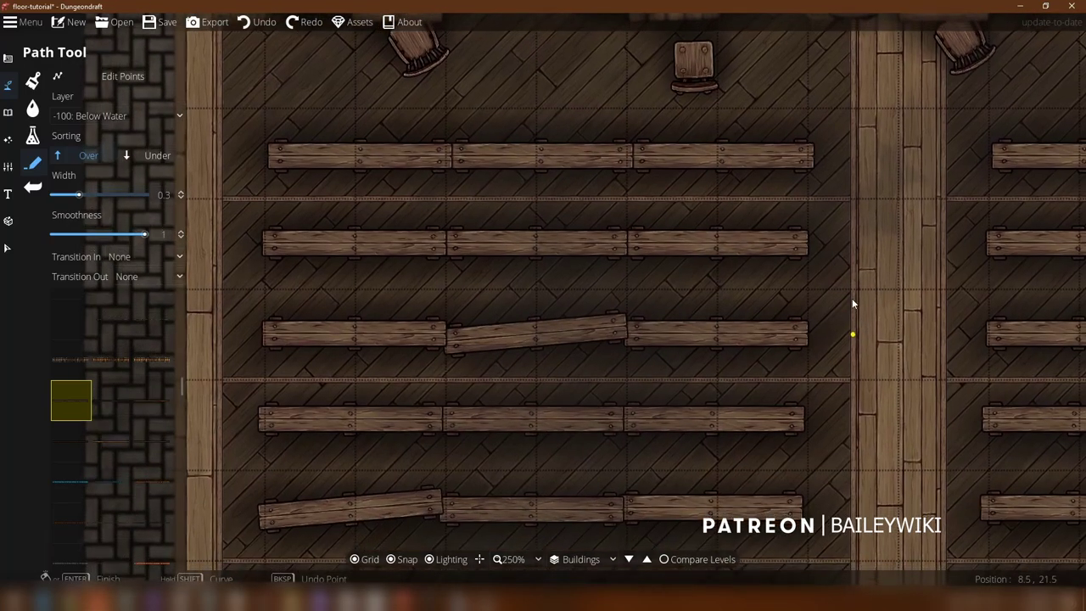
pyautogui.moveTo(398, 259); pyautogui.dragTo(404, 96)
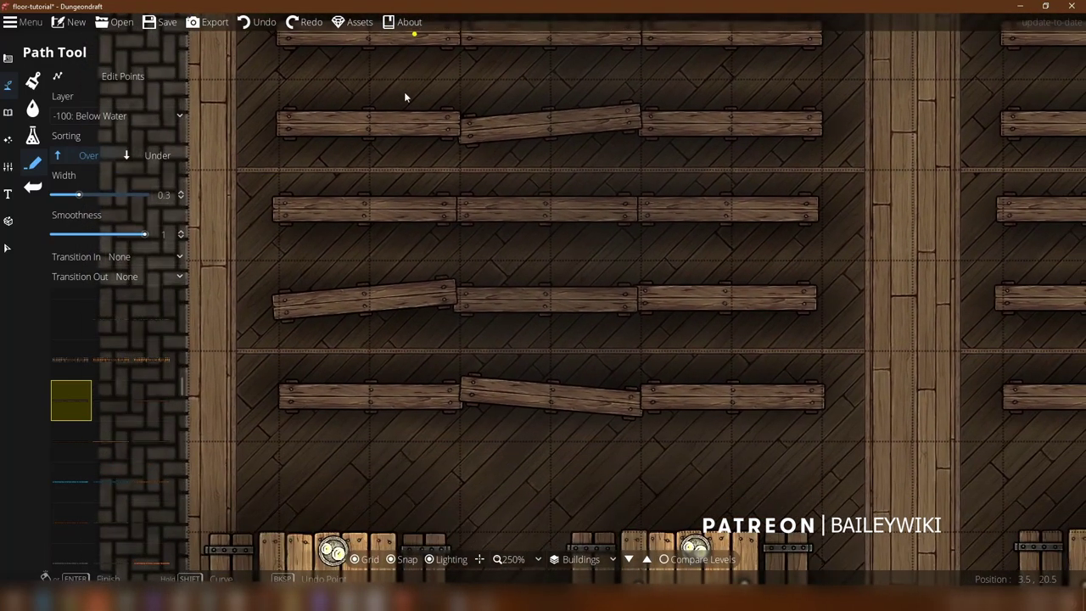
pyautogui.moveTo(622, 417); pyautogui.dragTo(603, 194)
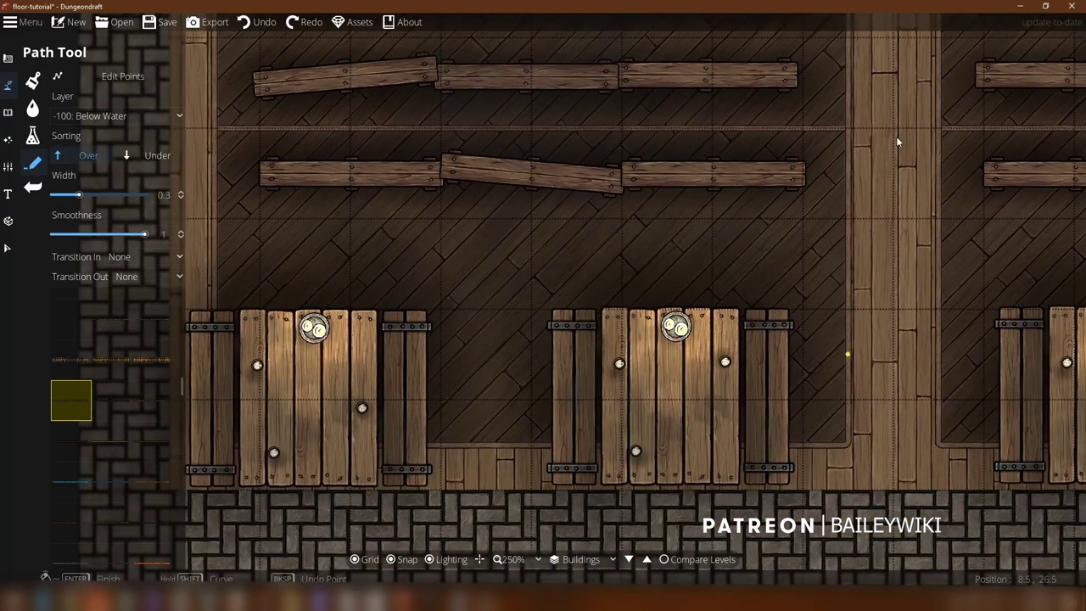
pyautogui.moveTo(758, 47); pyautogui.dragTo(823, 543)
pyautogui.moveTo(588, 120); pyautogui.dragTo(538, 372)
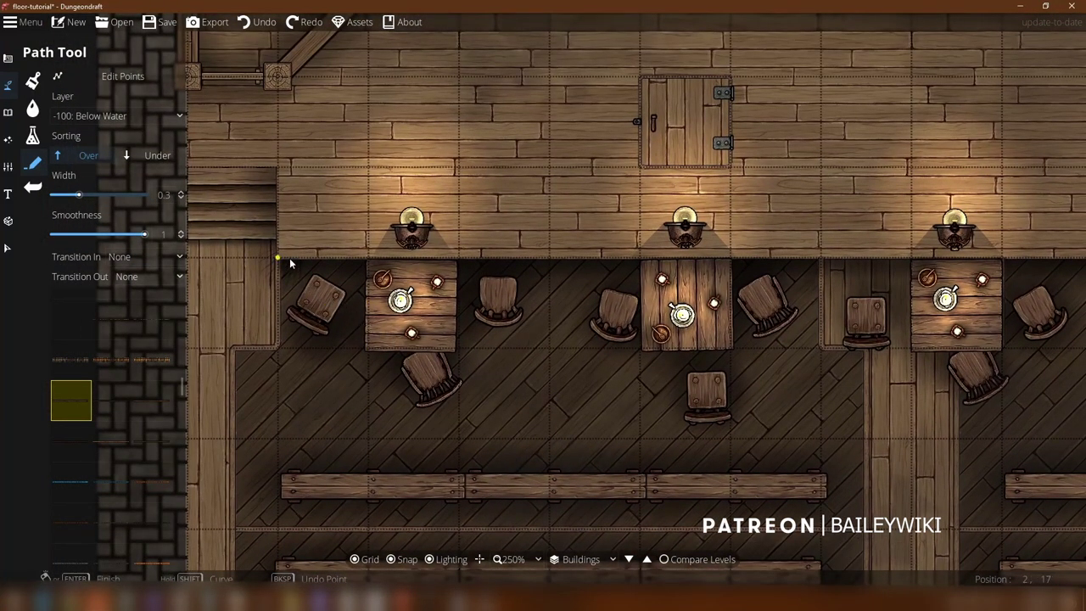
pyautogui.scroll(-2, 961, 151)
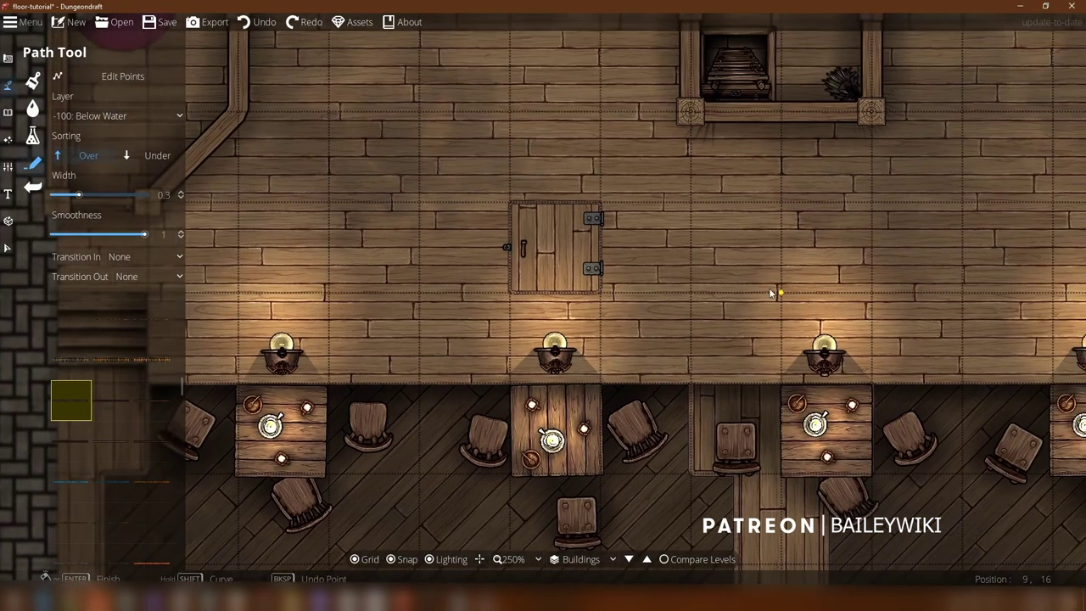
pyautogui.moveTo(671, 295); pyautogui.dragTo(597, 203)
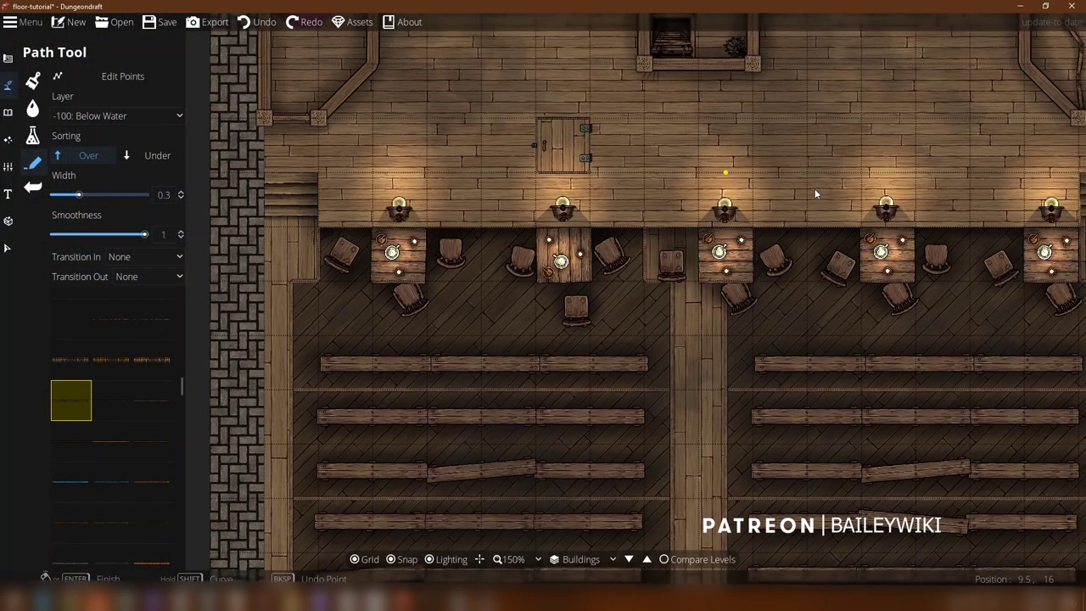
pyautogui.press('Up')
pyautogui.press('Right')
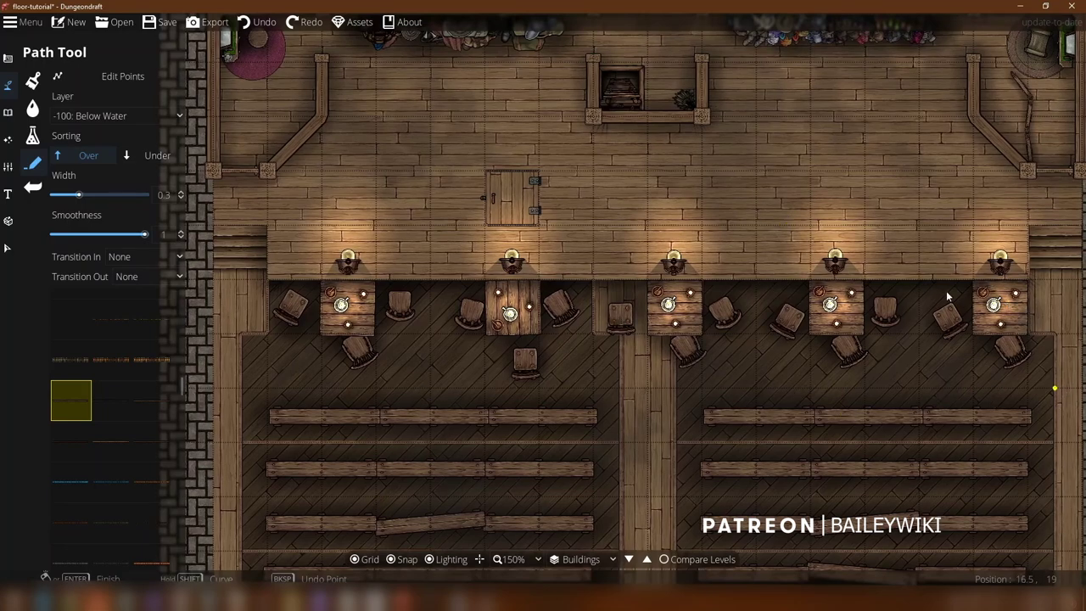
pyautogui.scroll(2, 512, 370)
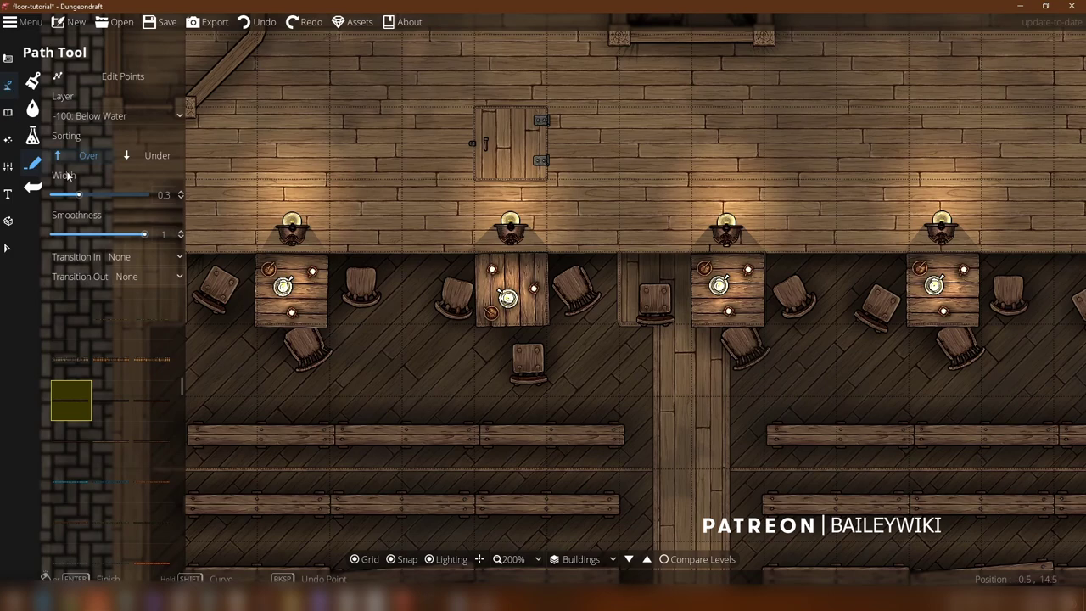
# Step: Set the path width to 0.5 and choose a dark shadow path style
pyautogui.click(161, 195)
pyautogui.doubleClick(162, 195)
pyautogui.write('15')
pyautogui.press('Return')
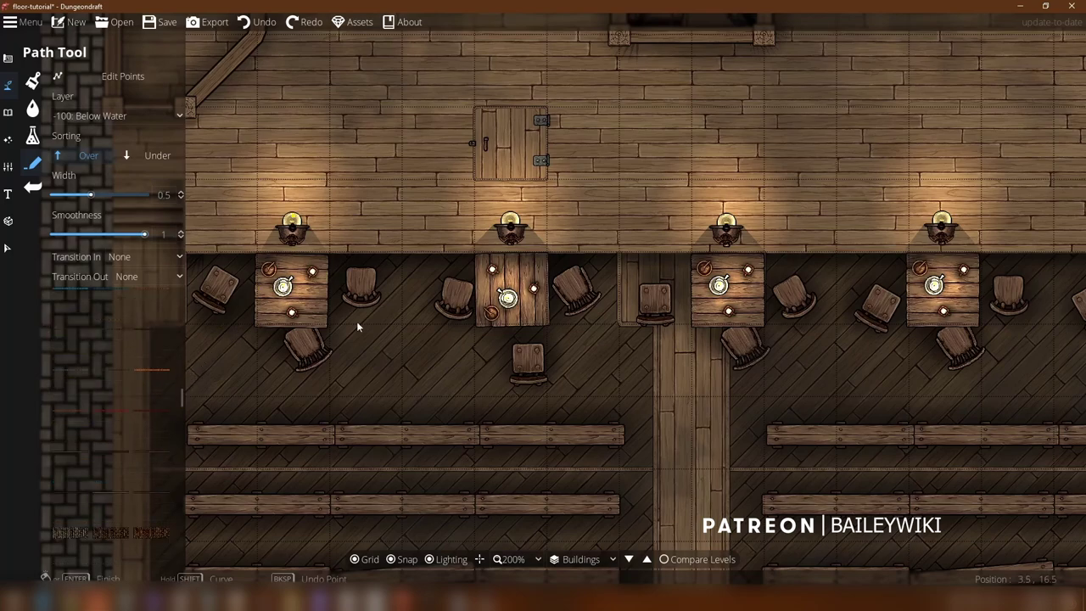
pyautogui.moveTo(270, 203); pyautogui.dragTo(363, 345)
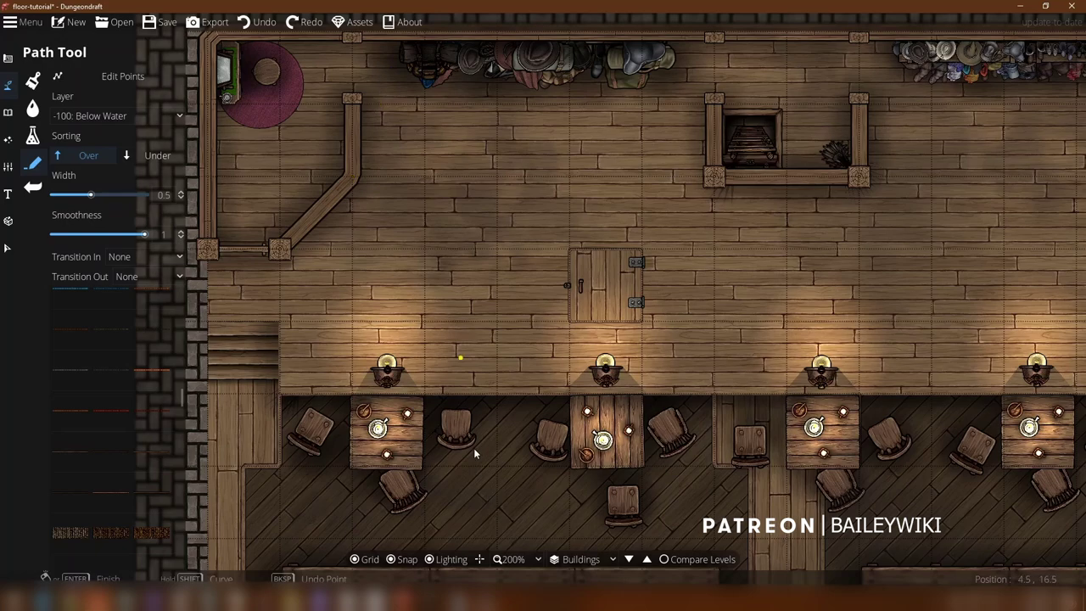
pyautogui.press('Down')
pyautogui.press('Right')
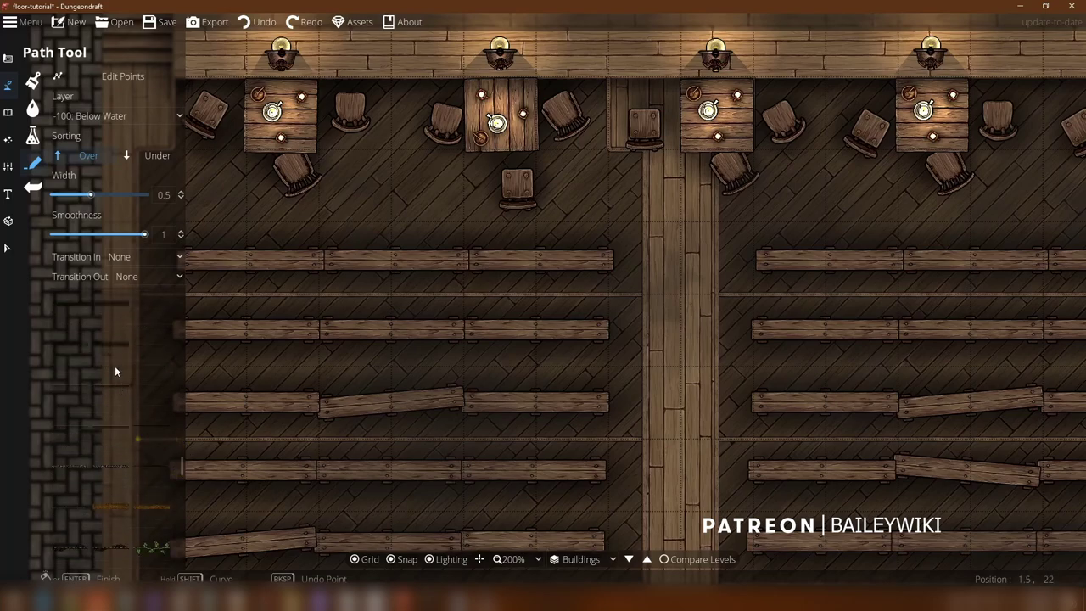
pyautogui.moveTo(644, 365); pyautogui.dragTo(450, 583)
pyautogui.press('Up')
pyautogui.press('Left')
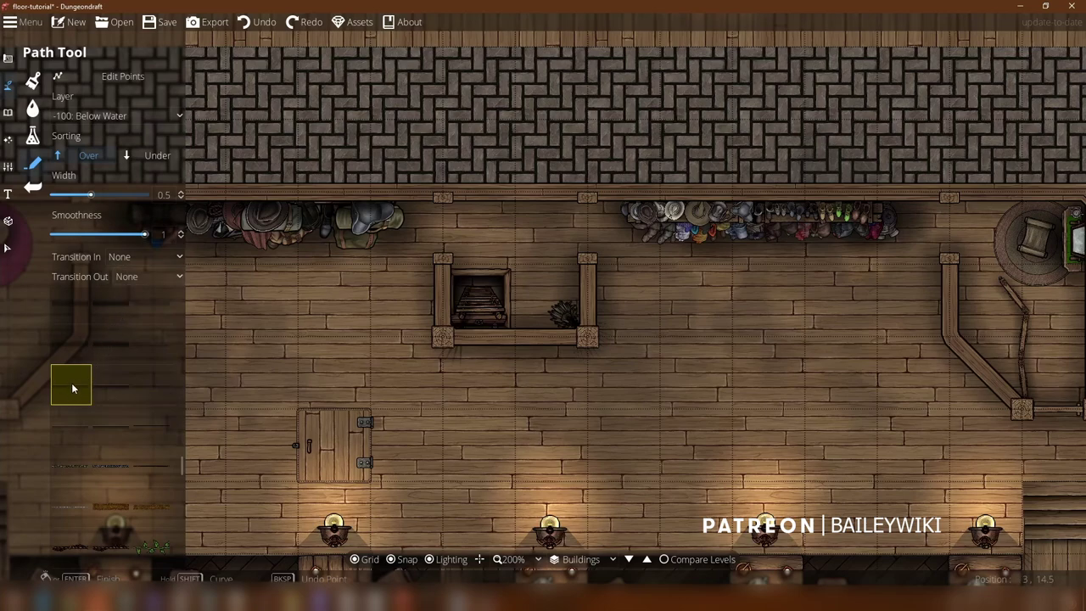
# Step: Draw a straight shadow path 14 squares long on 400: User Layer 4 along the stage's front edge, between the west and east steps
pyautogui.moveTo(434, 365); pyautogui.dragTo(615, 151)
pyautogui.click(102, 115)
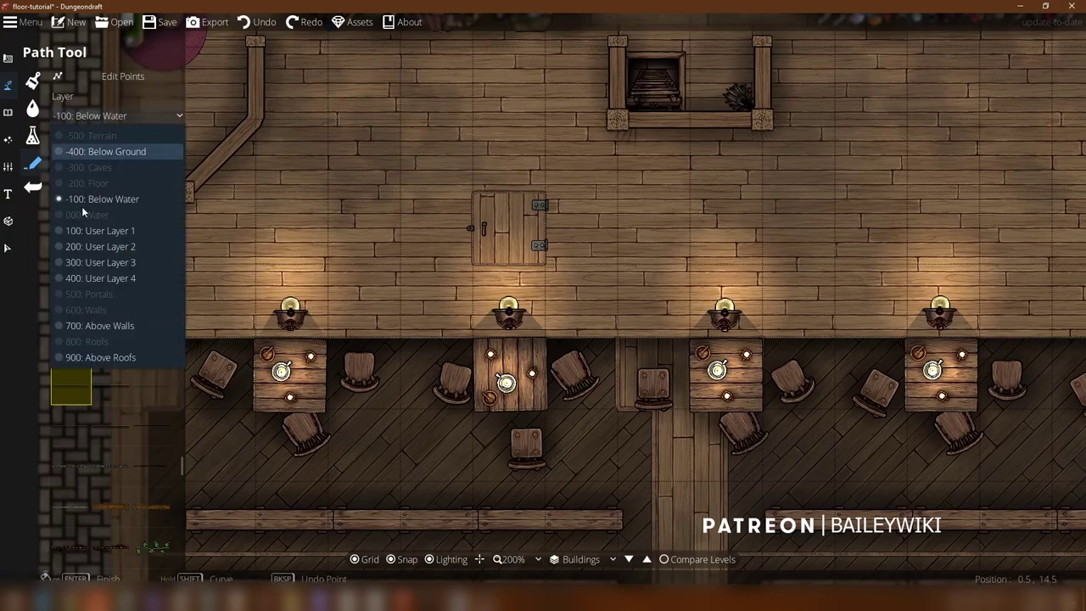
pyautogui.click(98, 273)
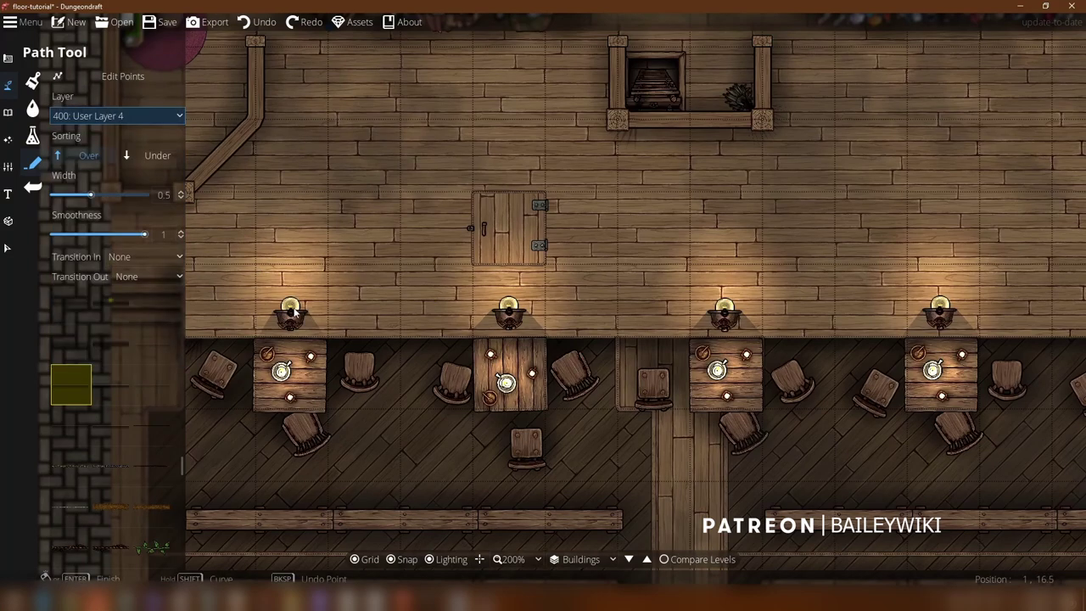
pyautogui.moveTo(295, 312); pyautogui.dragTo(356, 255)
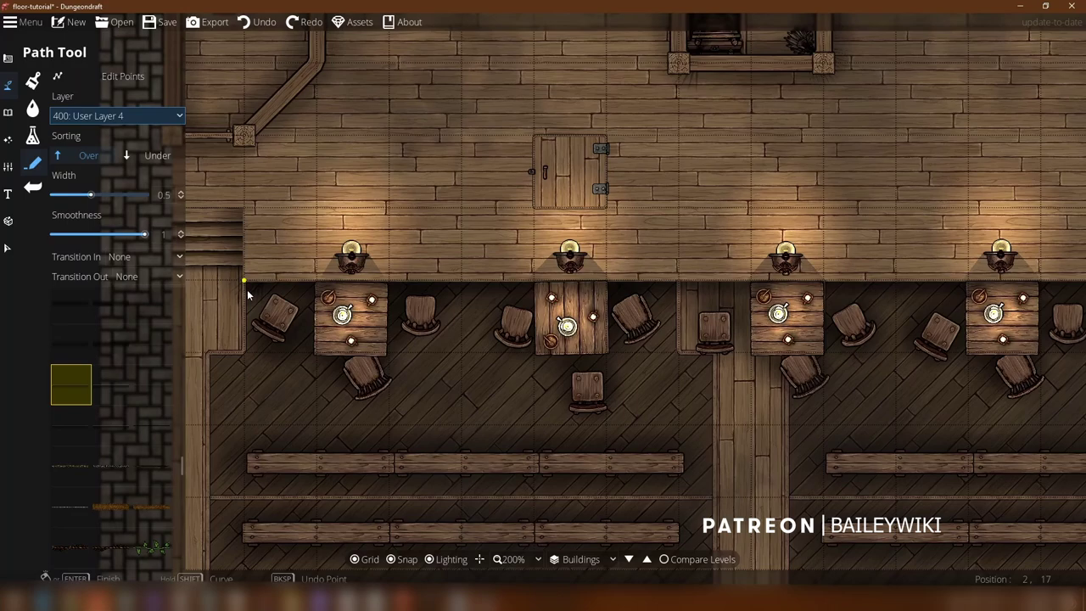
pyautogui.click(253, 283)
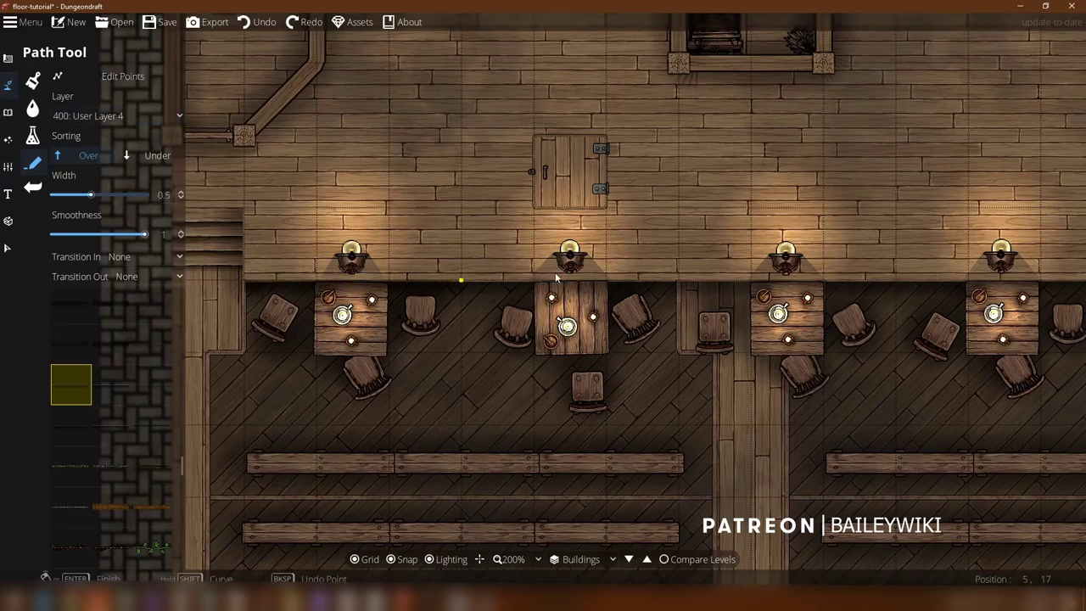
pyautogui.moveTo(940, 247); pyautogui.dragTo(544, 265)
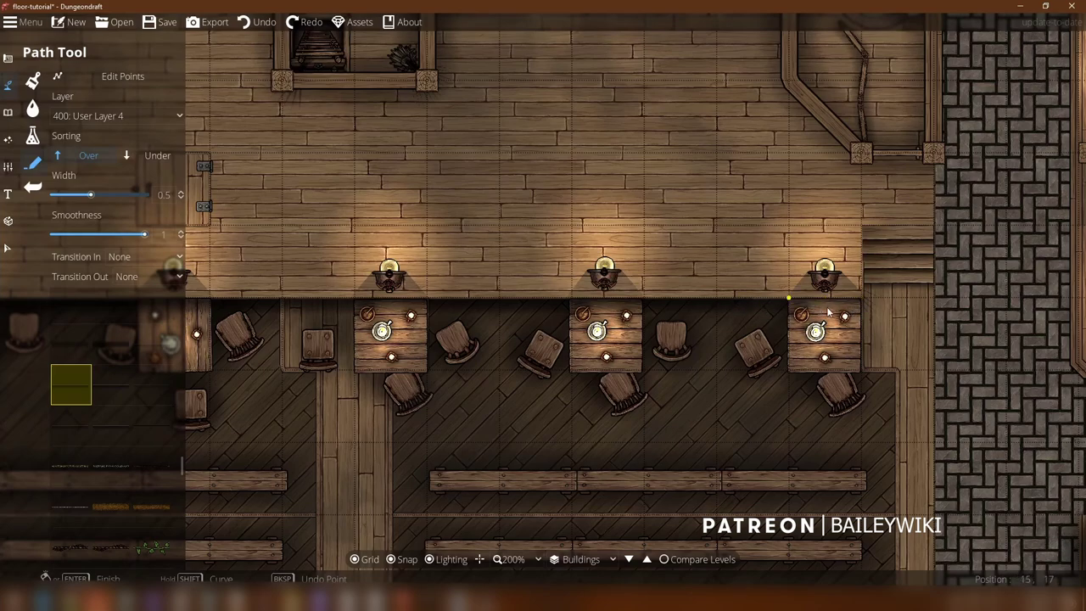
pyautogui.rightClick(859, 307)
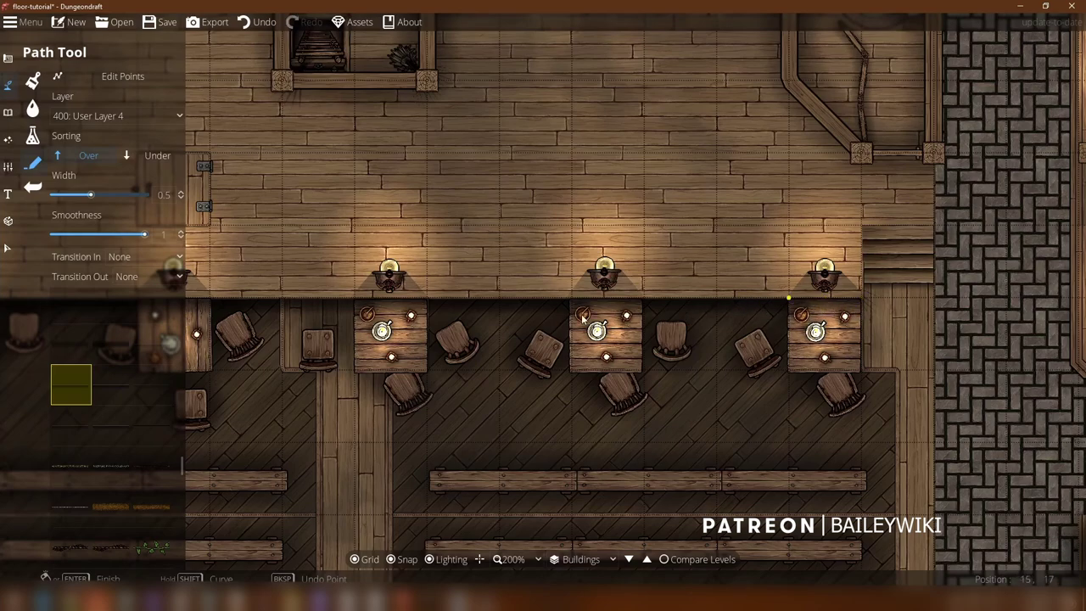
# Step: Move the shadow path about two squares north, off the stage's front edge and onto the stage floor
pyautogui.moveTo(539, 305); pyautogui.dragTo(711, 282)
pyautogui.scroll(1, 452, 284)
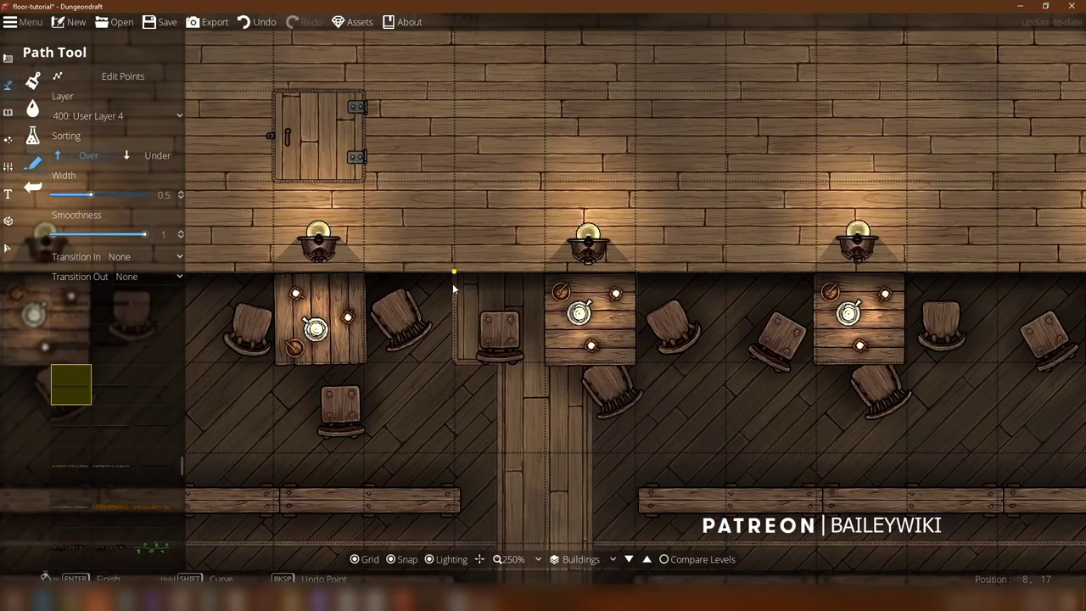
pyautogui.scroll(-2, 451, 280)
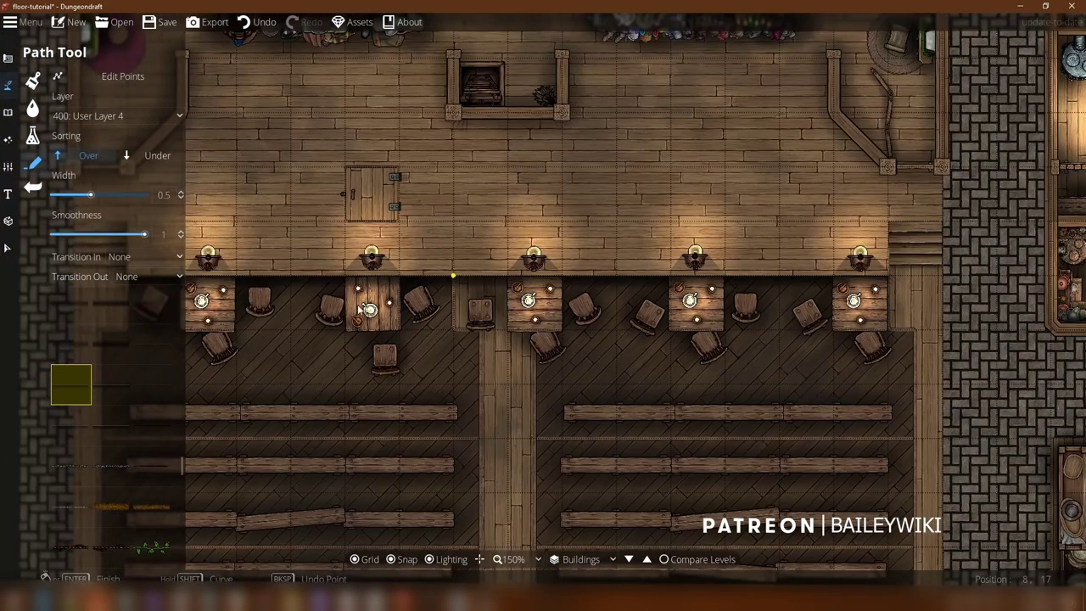
pyautogui.click(8, 247)
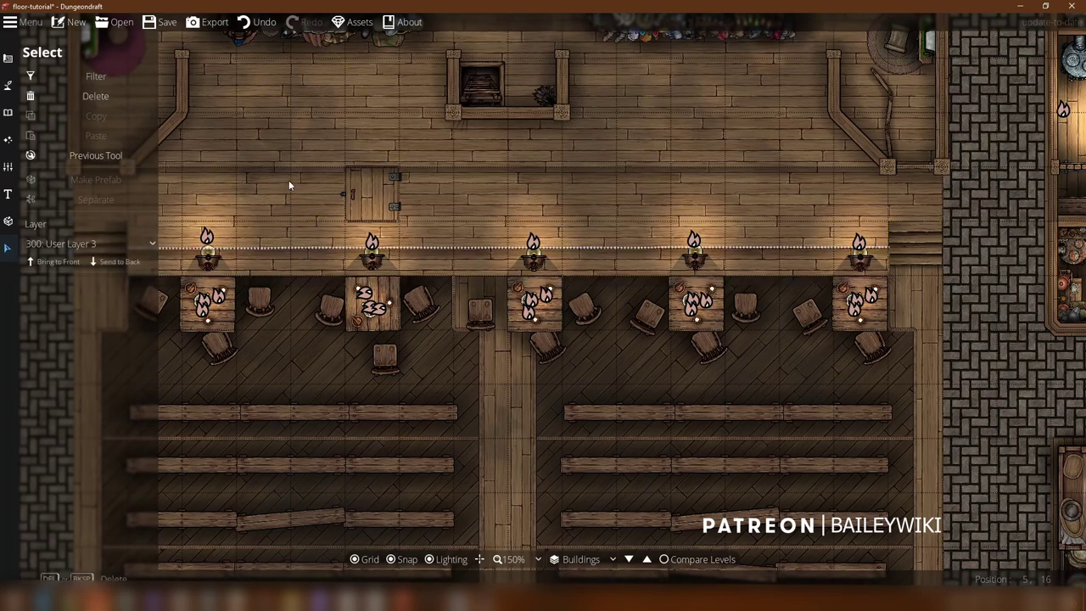
pyautogui.scroll(5, 301, 297)
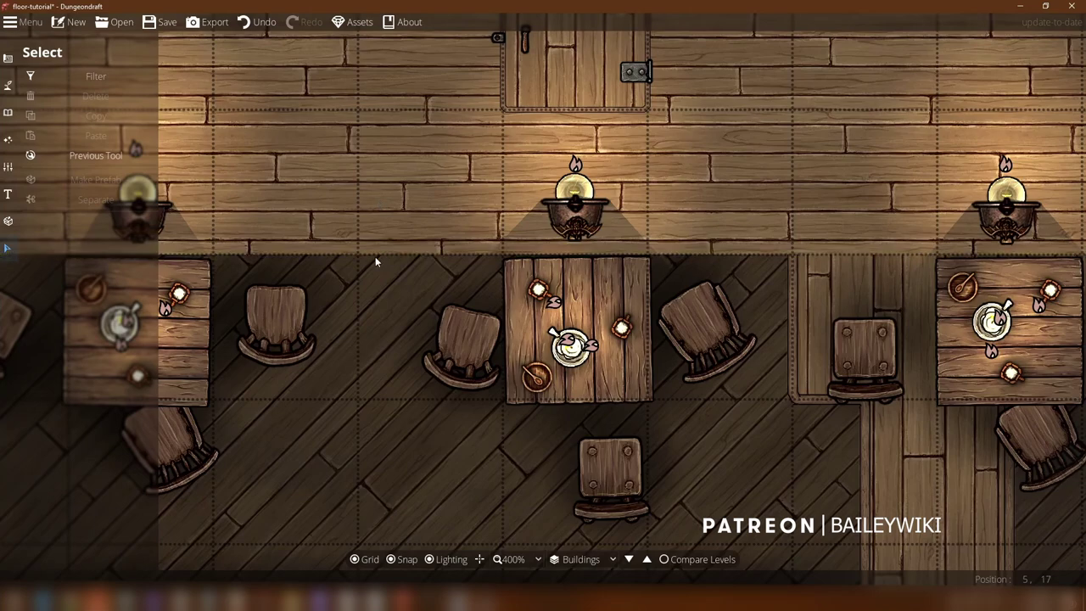
# Step: Examine the stage's front edge without its shadow, from the west tables past the central aisle to the east steps
pyautogui.click(374, 242)
pyautogui.hotkey('ctrl', 'z')
pyautogui.moveTo(372, 249); pyautogui.dragTo(362, 229)
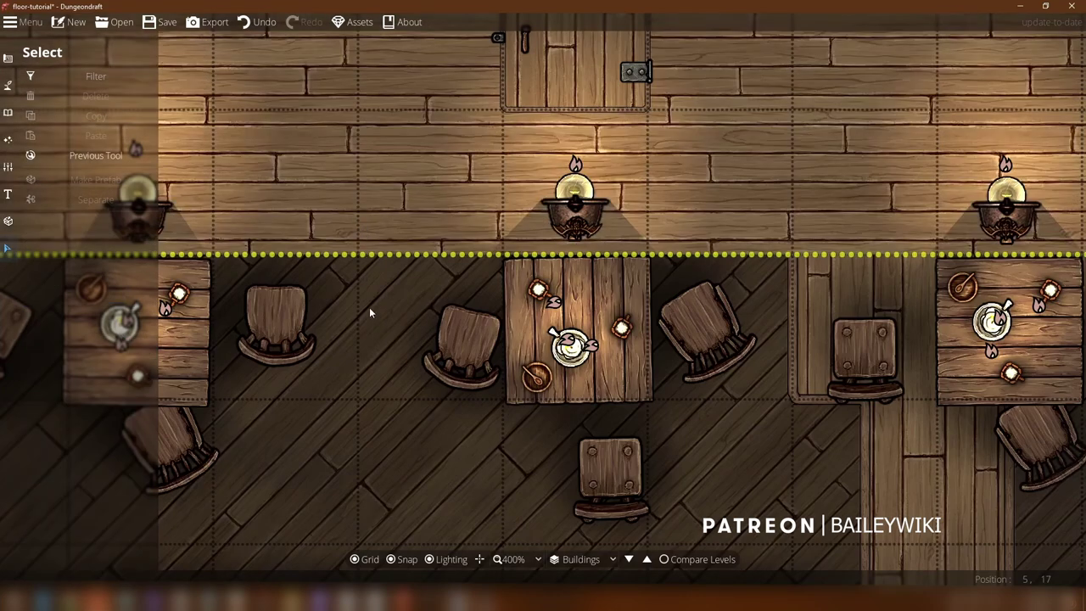
pyautogui.scroll(-3, 380, 344)
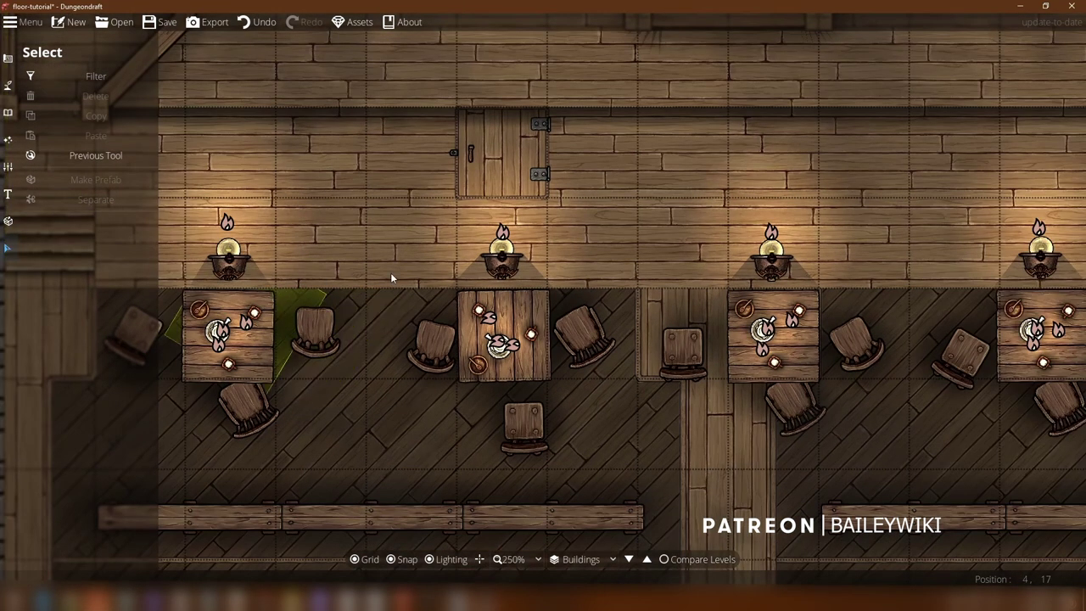
pyautogui.moveTo(796, 322); pyautogui.dragTo(694, 268)
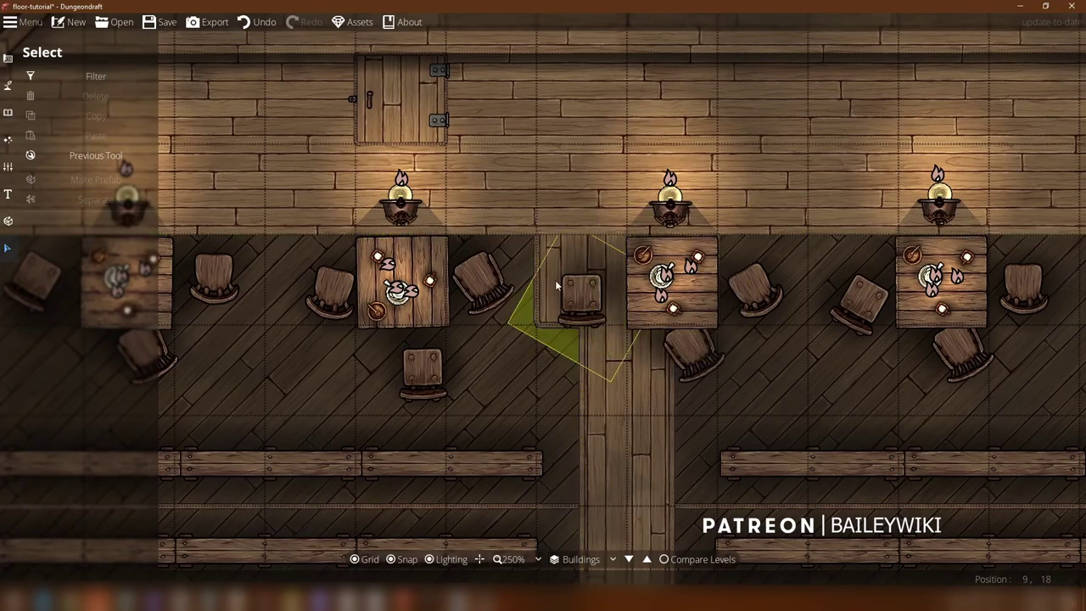
pyautogui.moveTo(642, 413); pyautogui.dragTo(465, 438)
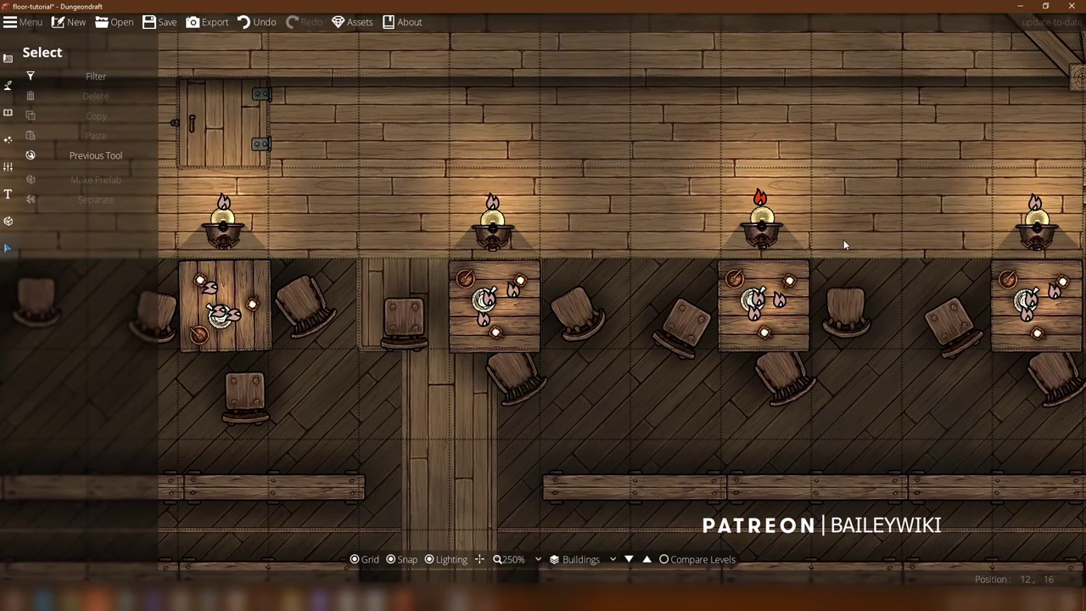
pyautogui.moveTo(841, 336); pyautogui.dragTo(647, 310)
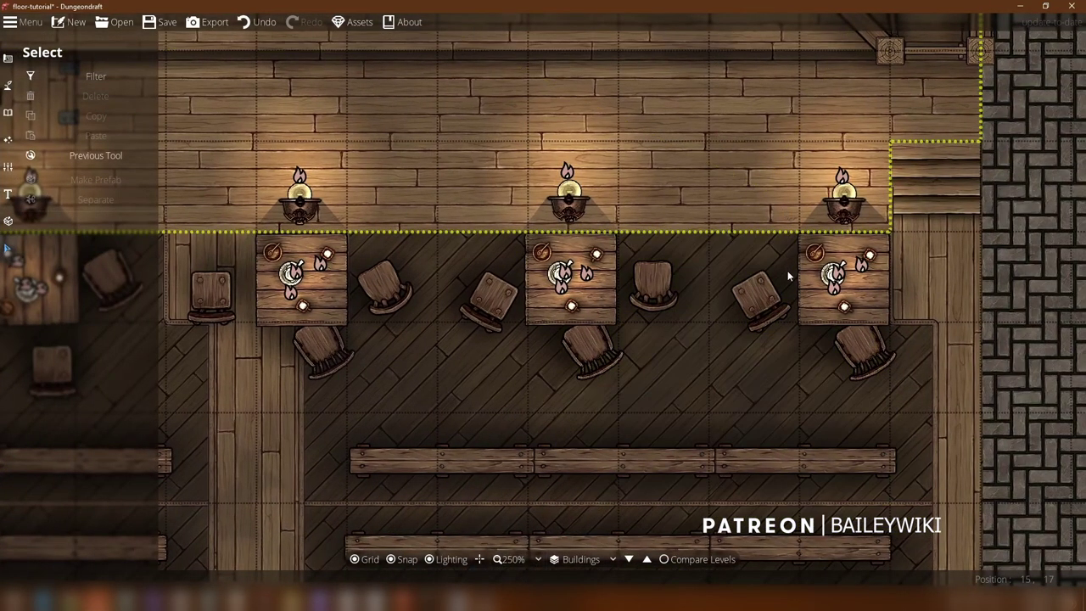
pyautogui.press('d')
pyautogui.press('w')
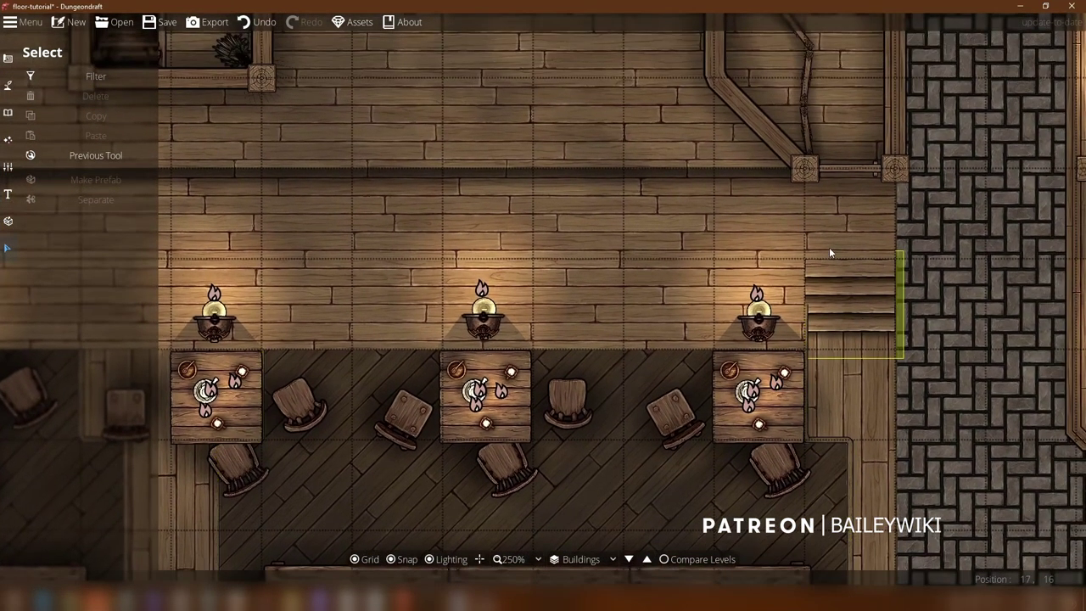
pyautogui.scroll(-4, 379, 348)
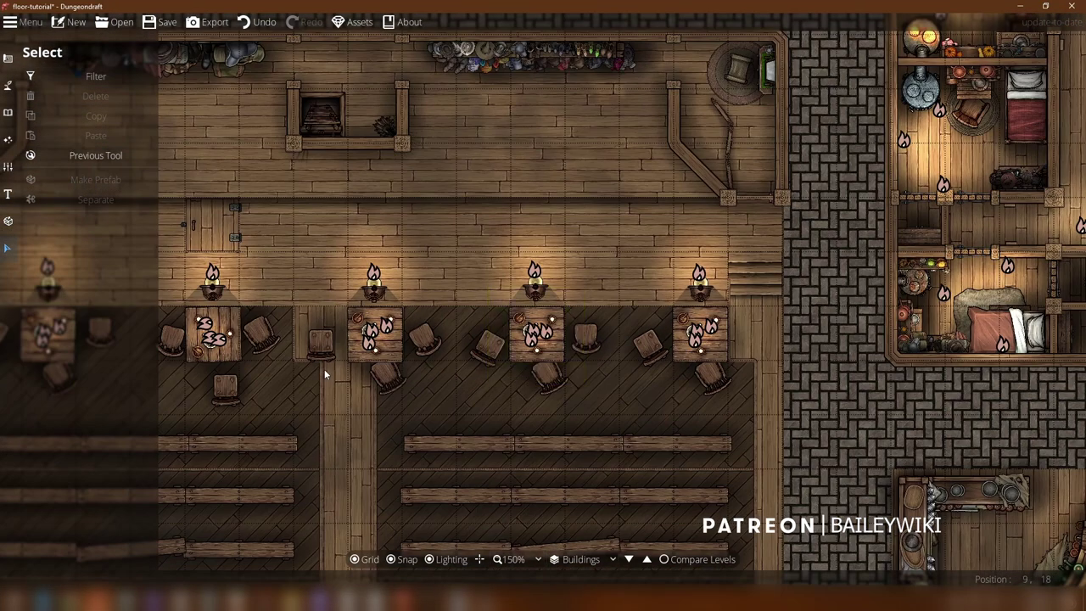
# Step: Examine the existing cloud overlays on the central aisle between the west and east benches
pyautogui.scroll(6, 324, 368)
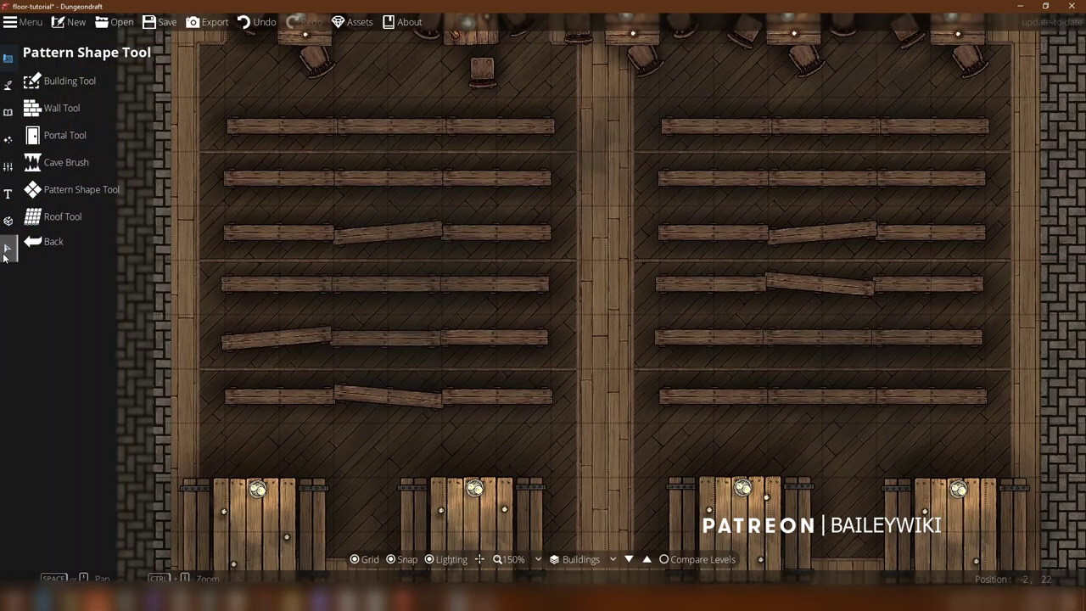
pyautogui.click(5, 250)
pyautogui.click(626, 154)
pyautogui.moveTo(598, 132); pyautogui.dragTo(630, 212)
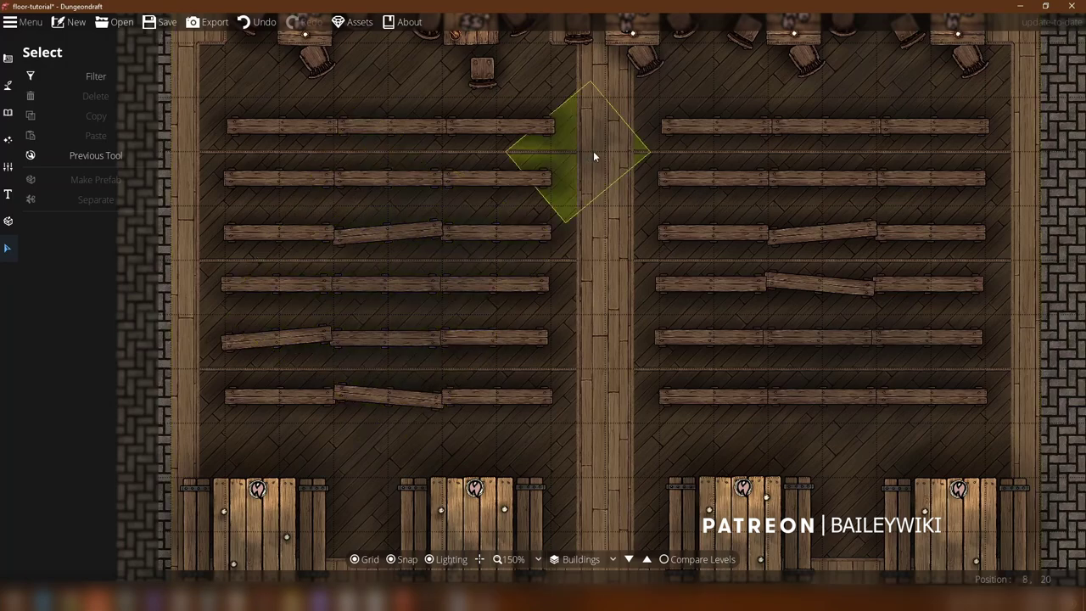
pyautogui.moveTo(607, 187); pyautogui.dragTo(596, 230)
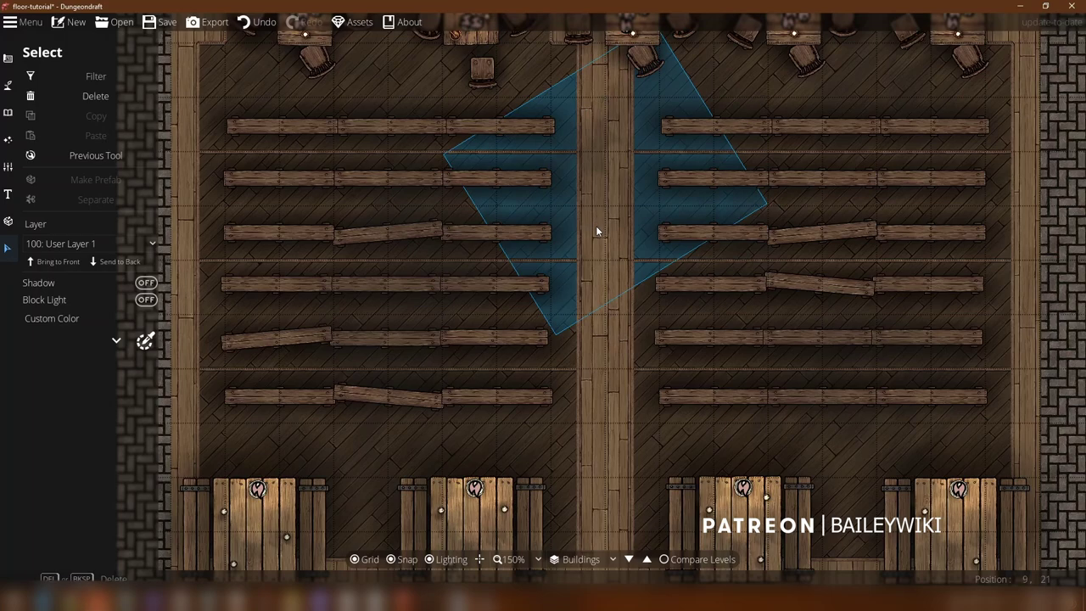
pyautogui.press('Escape')
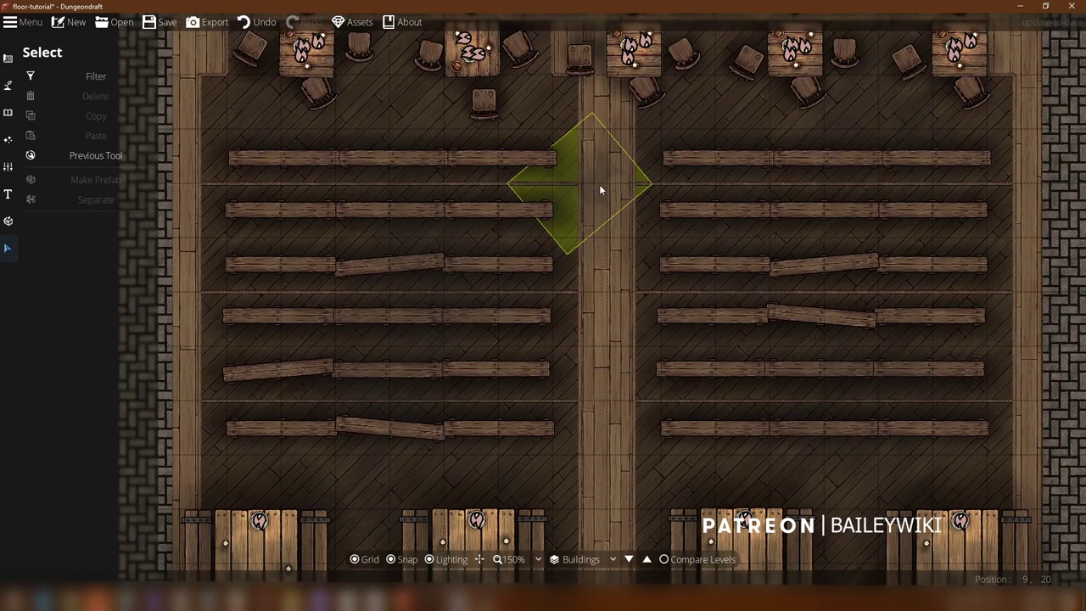
pyautogui.moveTo(620, 265); pyautogui.dragTo(620, 265)
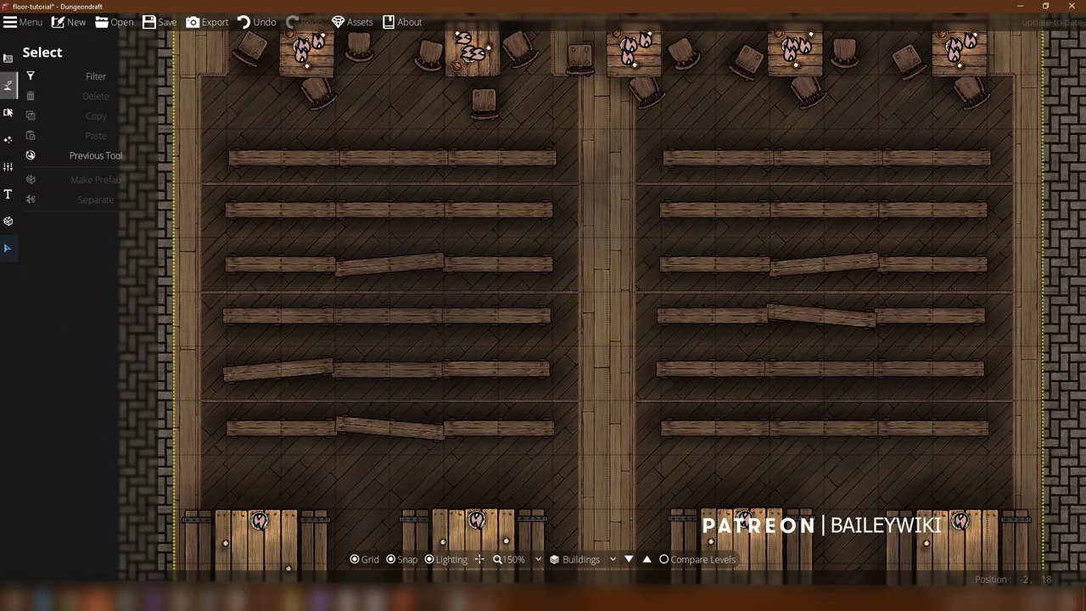
# Step: Prepare the Scatter Tool on 100: User Layer 1 with object shadows turned off
pyautogui.click(7, 113)
pyautogui.click(64, 110)
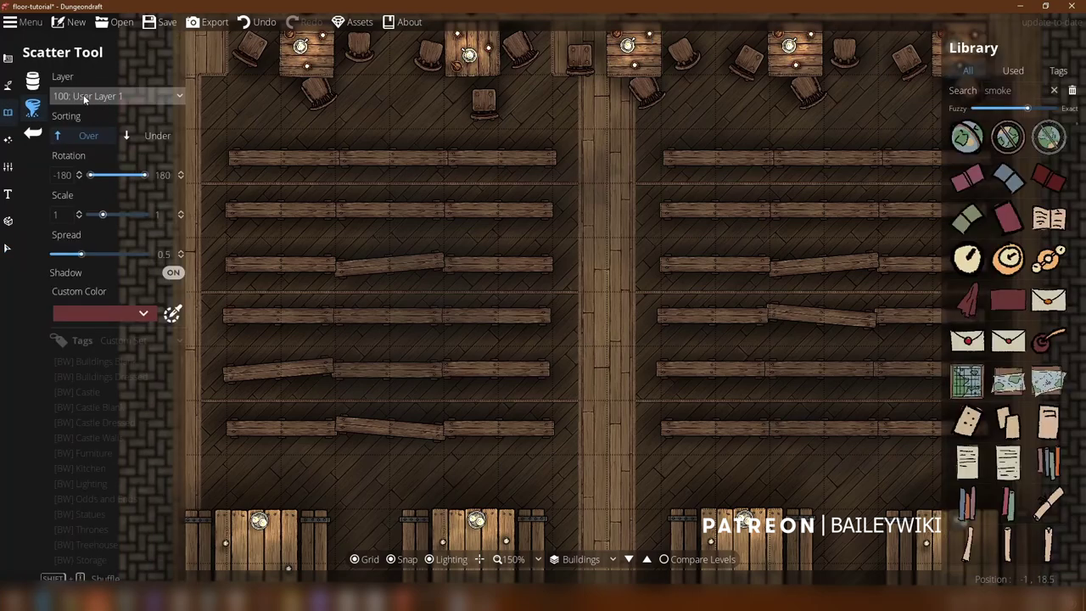
pyautogui.click(173, 273)
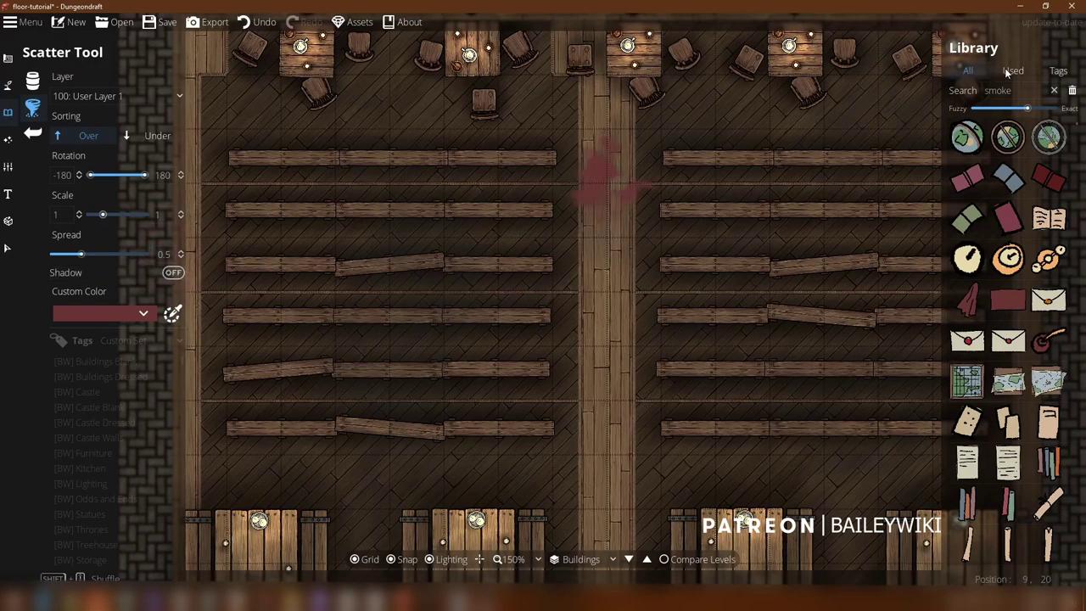
# Step: Search the asset library for cloud and select the first sixteen cloud assets, starting with CloudsA-1, for scattering
pyautogui.moveTo(1020, 91); pyautogui.dragTo(891, 96)
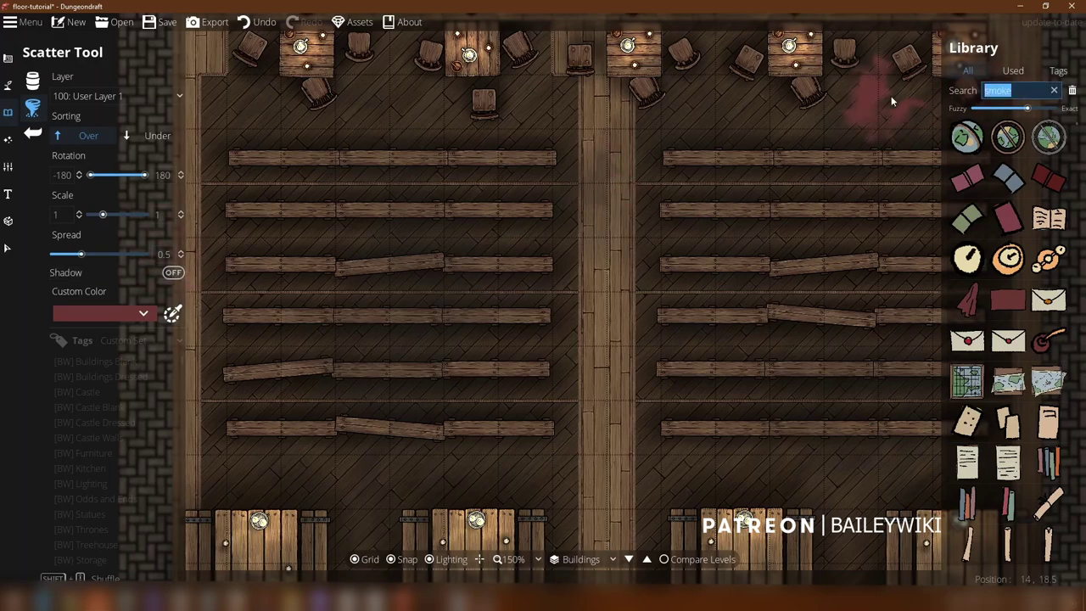
pyautogui.write('cloud')
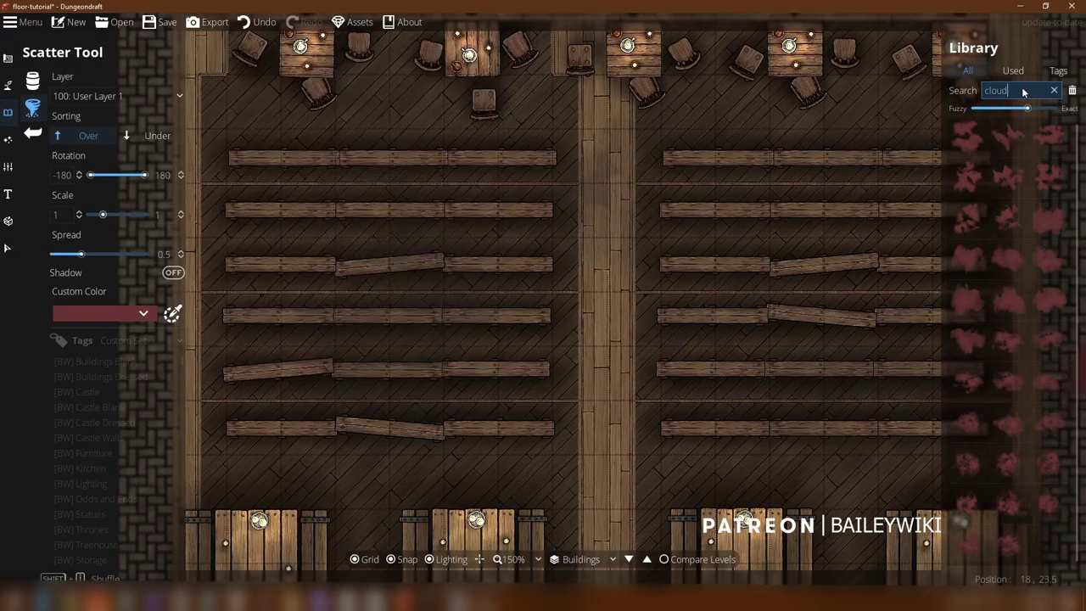
pyautogui.click(972, 135)
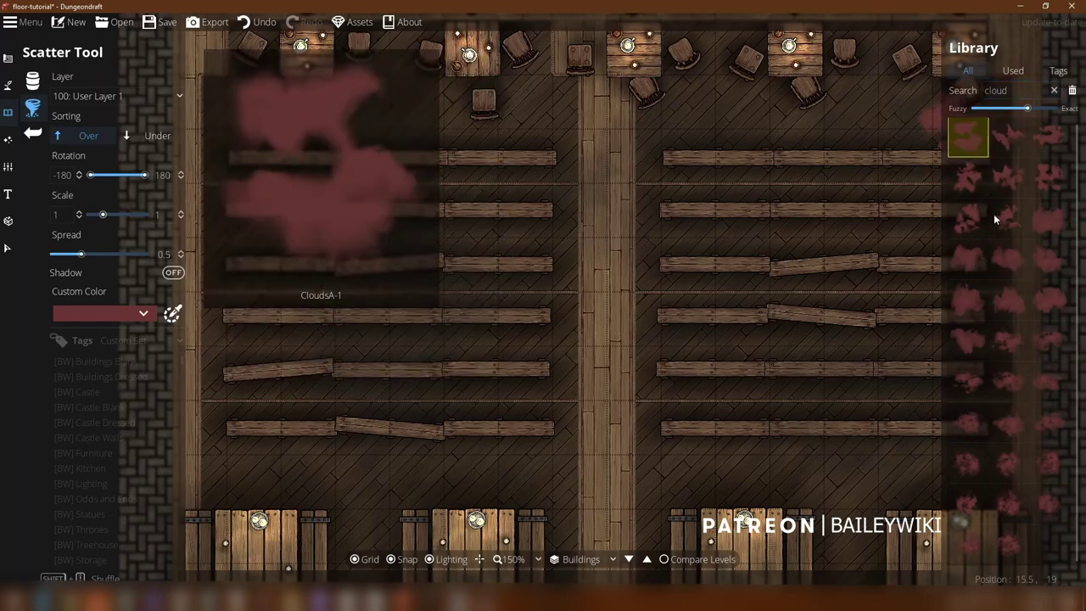
pyautogui.keyDown('shift'); pyautogui.click(972, 334); pyautogui.keyUp('shift')
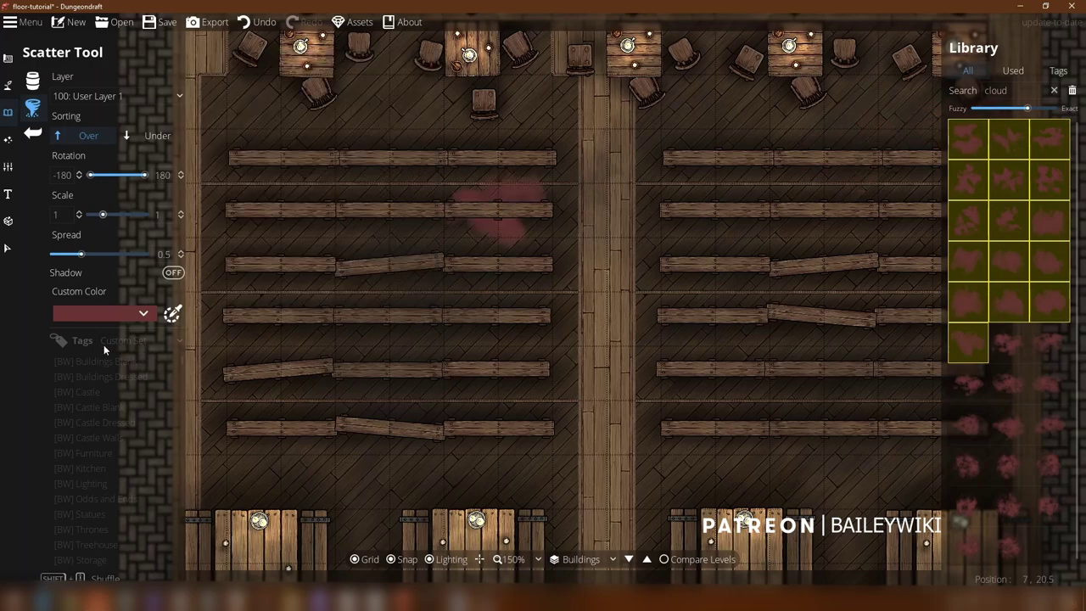
# Step: Replace the red custom colour with several dark swatches from the palette for the clouds
pyautogui.click(103, 311)
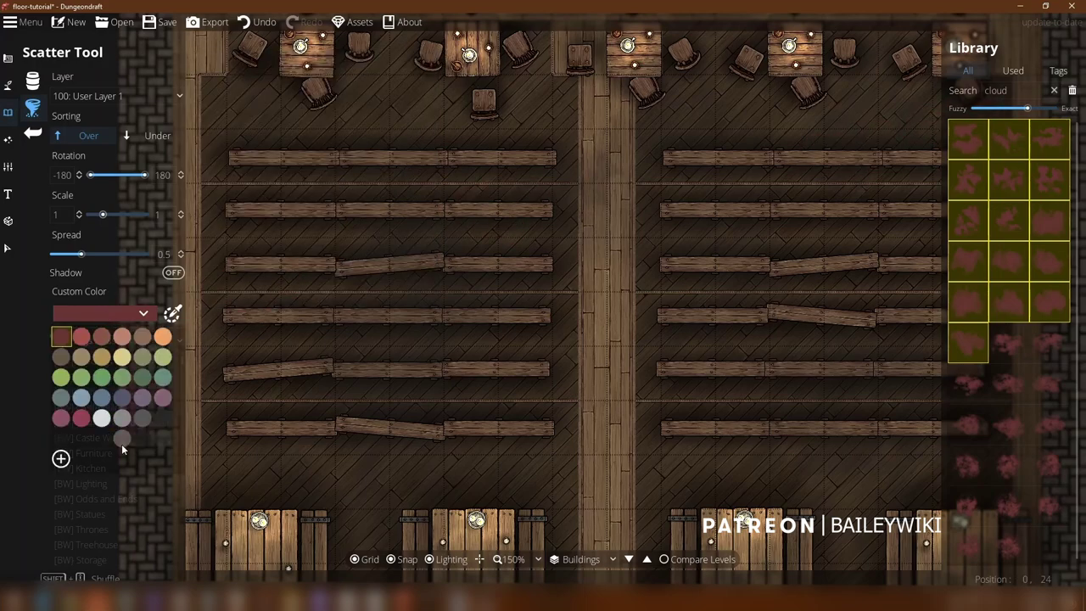
pyautogui.click(78, 438)
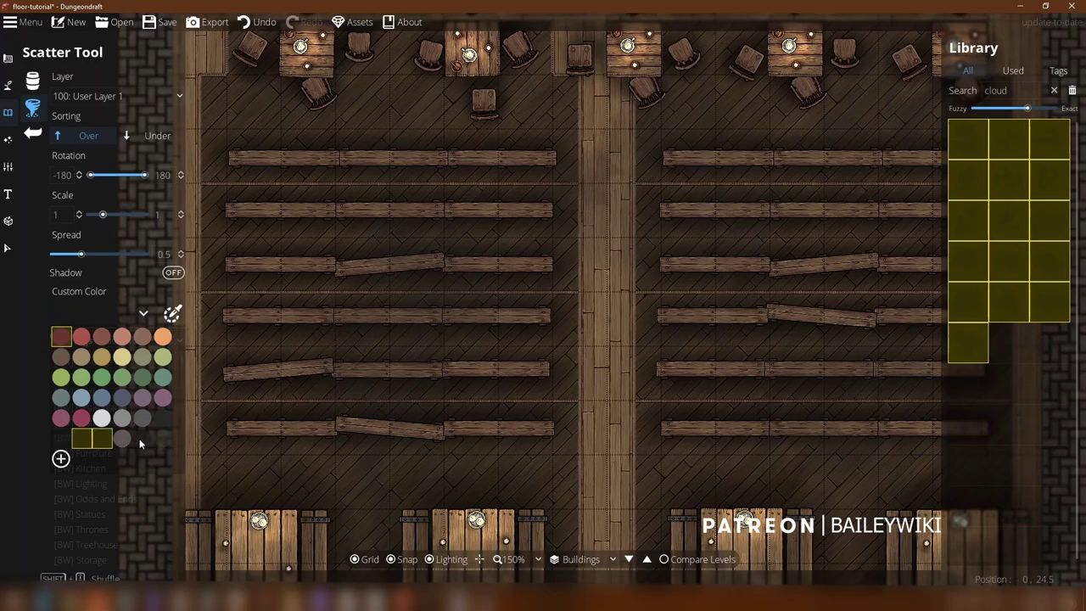
pyautogui.click(88, 412)
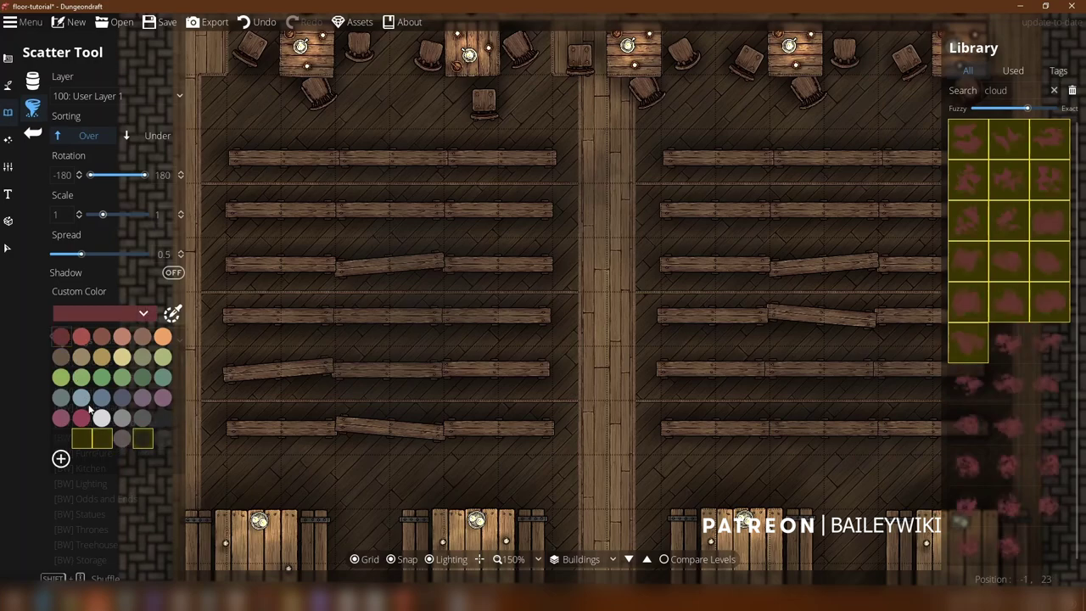
pyautogui.click(158, 439)
# Step: Add a translucent brown-grey custom colour with RGB 75, 70, 55 and alpha 91 to the cloud palette
pyautogui.click(60, 459)
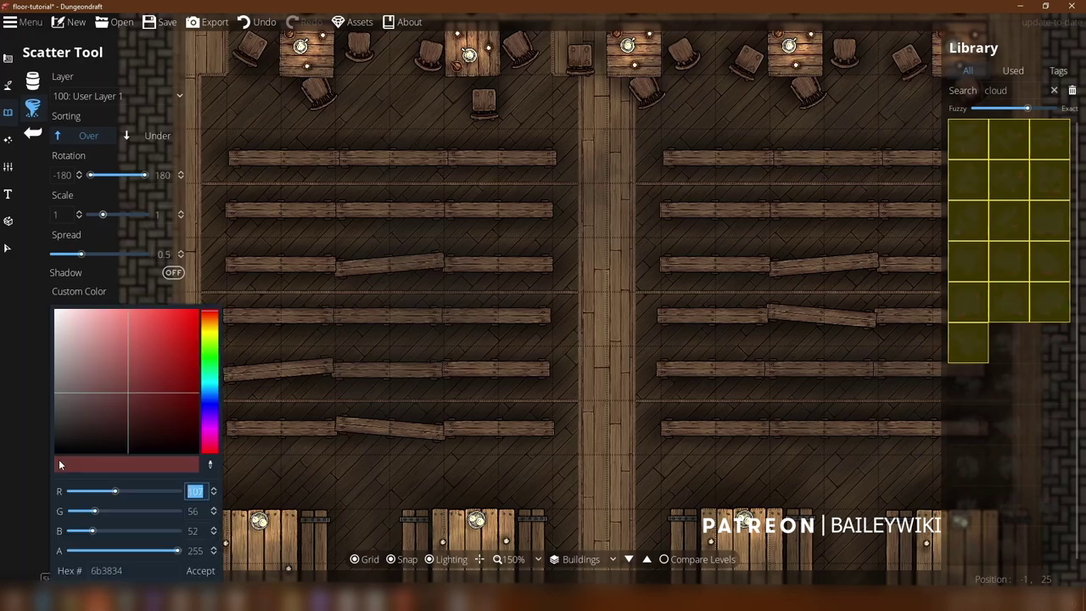
pyautogui.moveTo(115, 403); pyautogui.dragTo(54, 420)
pyautogui.moveTo(213, 329); pyautogui.dragTo(206, 339)
pyautogui.click(93, 411)
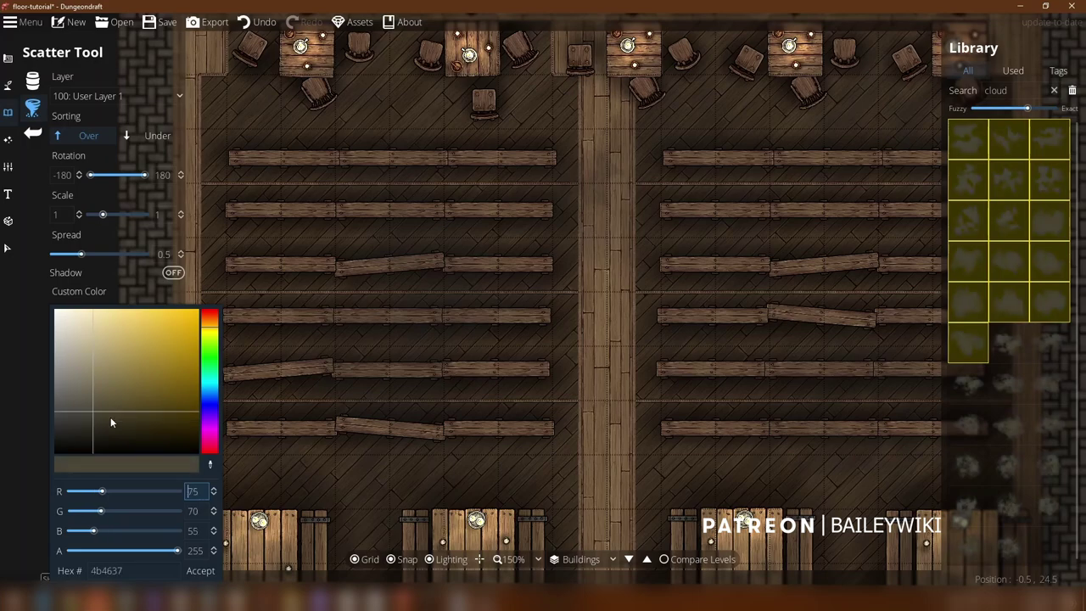
pyautogui.moveTo(147, 550); pyautogui.dragTo(108, 552)
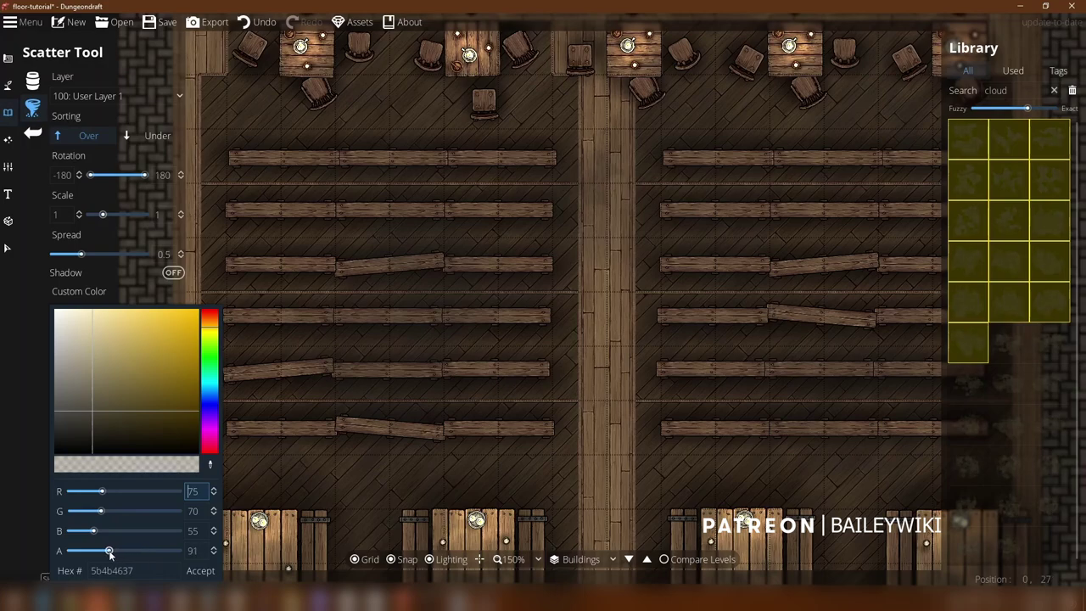
pyautogui.click(190, 575)
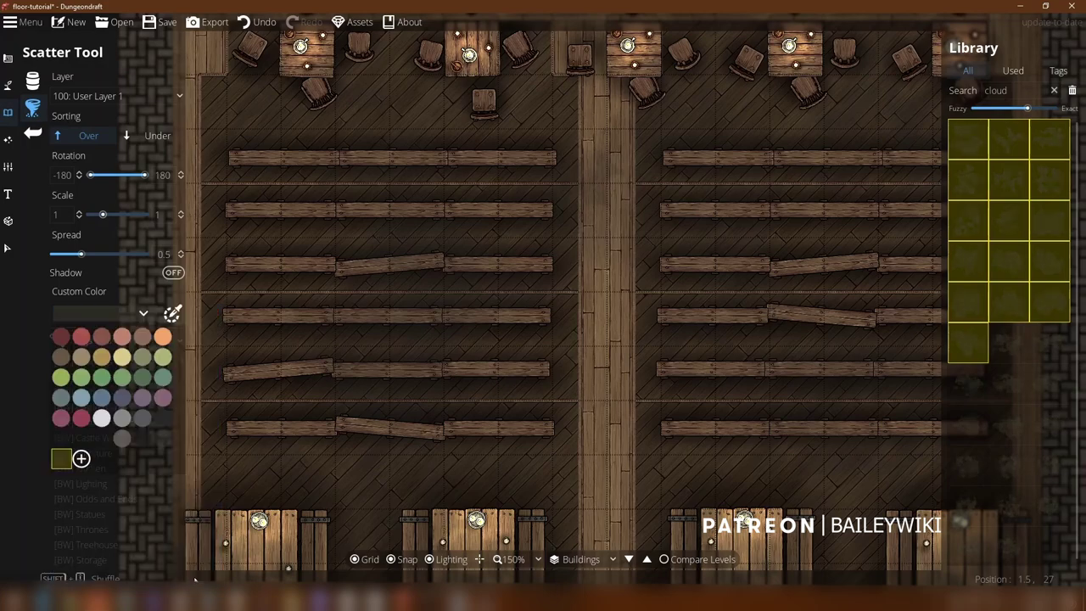
# Step: Add the five dark translucent swatches to the selected cloud colours and set the scatter scale range to 1 to 2.99
pyautogui.click(65, 440)
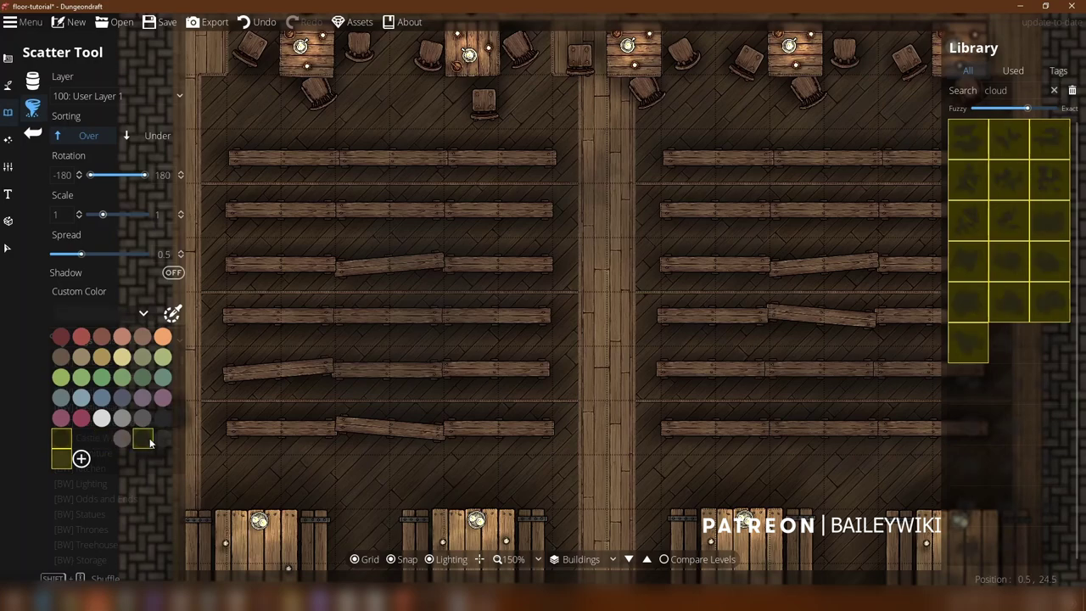
pyautogui.click(144, 439)
pyautogui.click(99, 439)
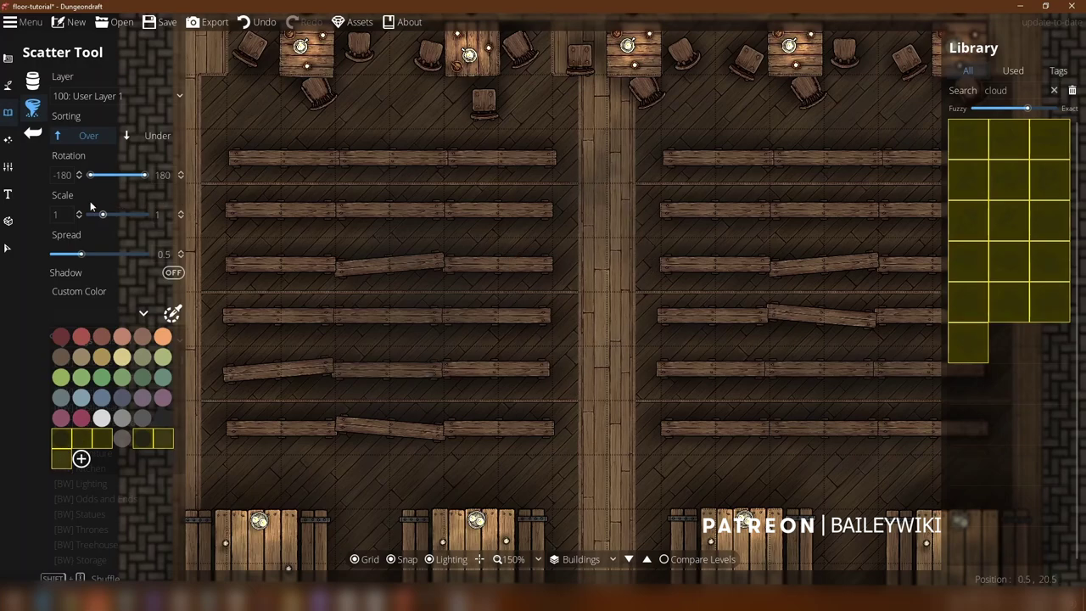
pyautogui.moveTo(104, 216); pyautogui.dragTo(140, 218)
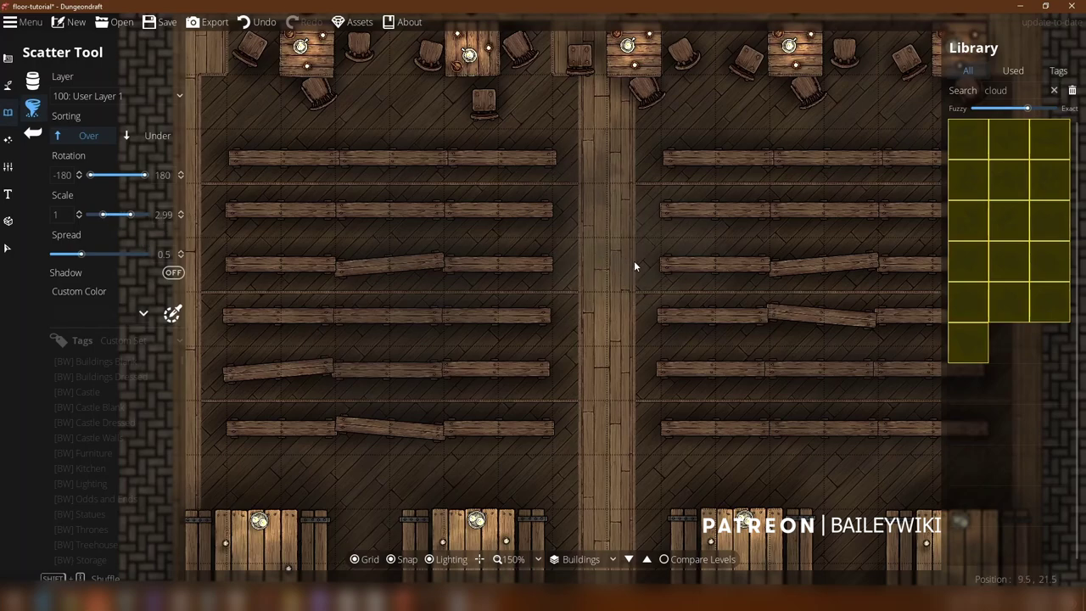
# Step: Scatter the tinted clouds beside the central aisle and across the west benches
pyautogui.scroll(2, 616, 432)
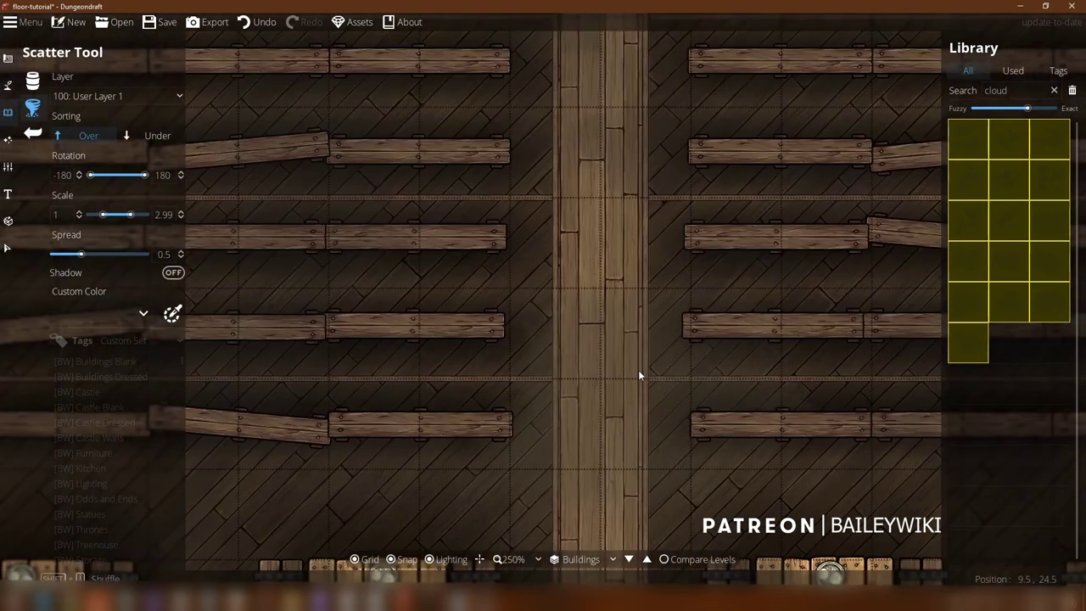
pyautogui.scroll(-2, 624, 153)
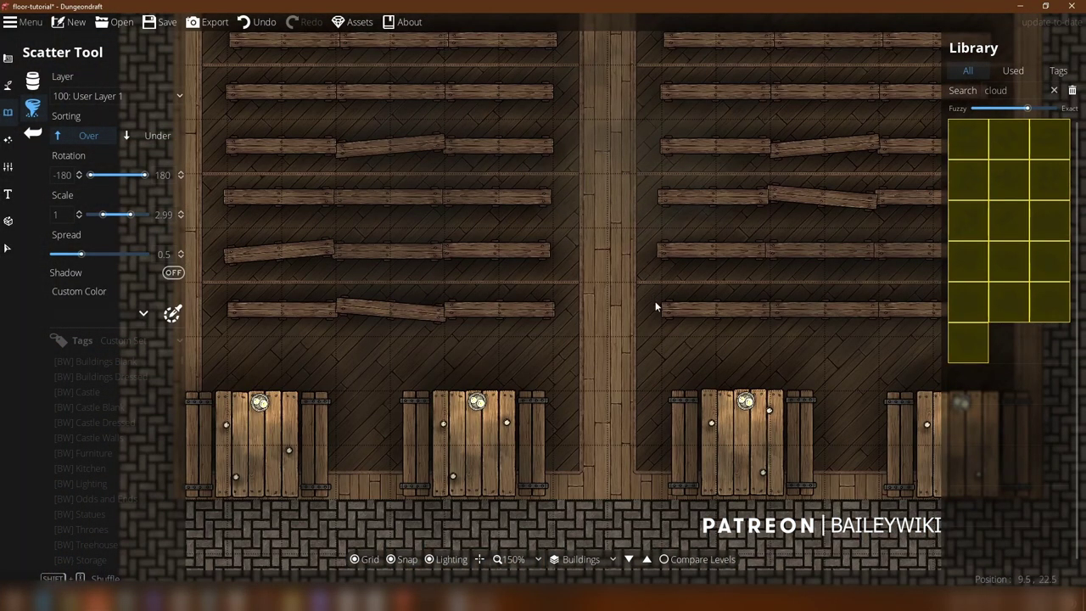
pyautogui.moveTo(652, 294); pyautogui.dragTo(652, 335)
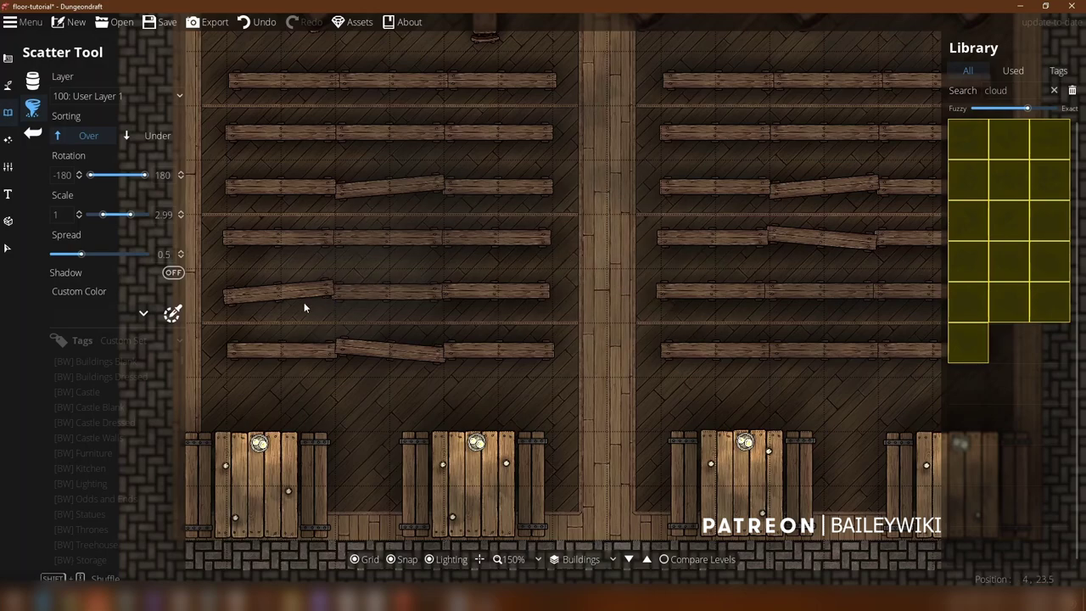
pyautogui.moveTo(312, 270); pyautogui.dragTo(381, 193)
pyautogui.moveTo(465, 159); pyautogui.dragTo(404, 368)
# Step: Scatter more dark clouds over the west seating area and across the middle of the east benches
pyautogui.scroll(1, 366, 190)
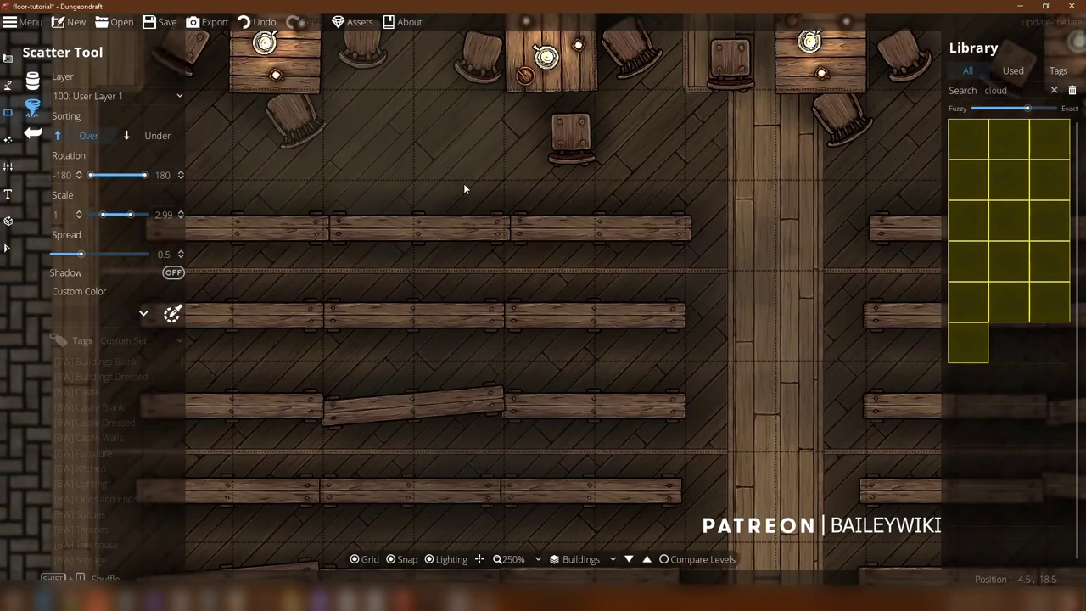
pyautogui.scroll(1, 593, 330)
pyautogui.scroll(-2, 542, 251)
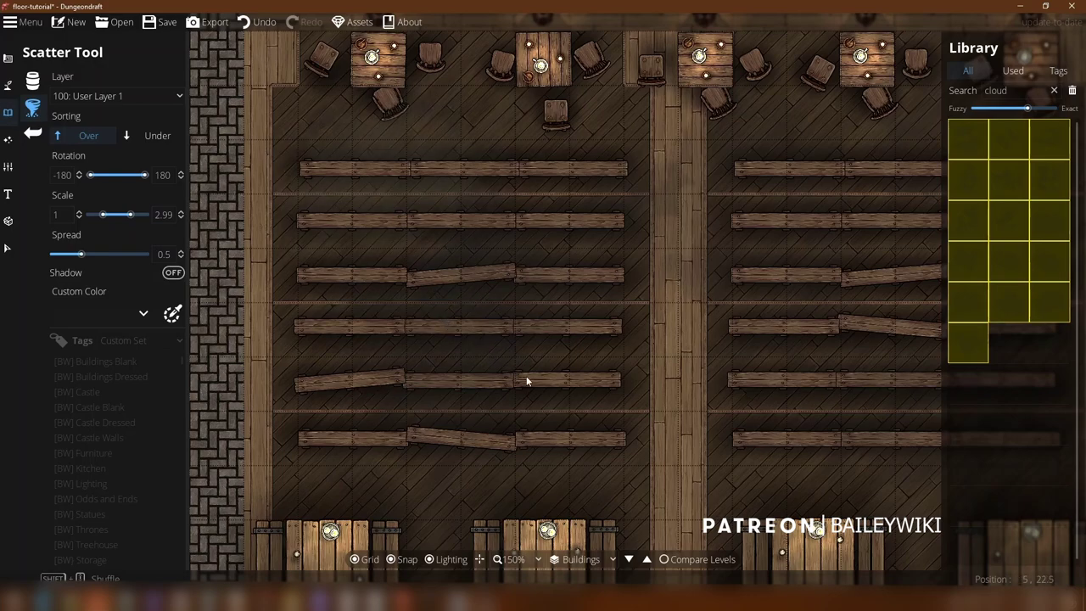
pyautogui.moveTo(608, 439); pyautogui.dragTo(562, 343)
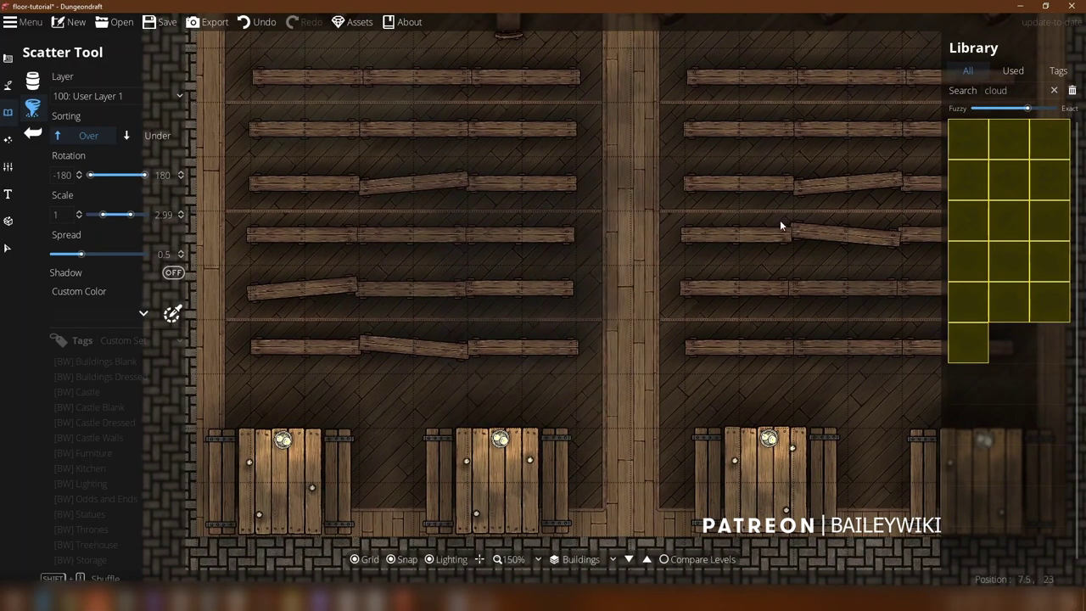
pyautogui.moveTo(849, 221); pyautogui.dragTo(676, 273)
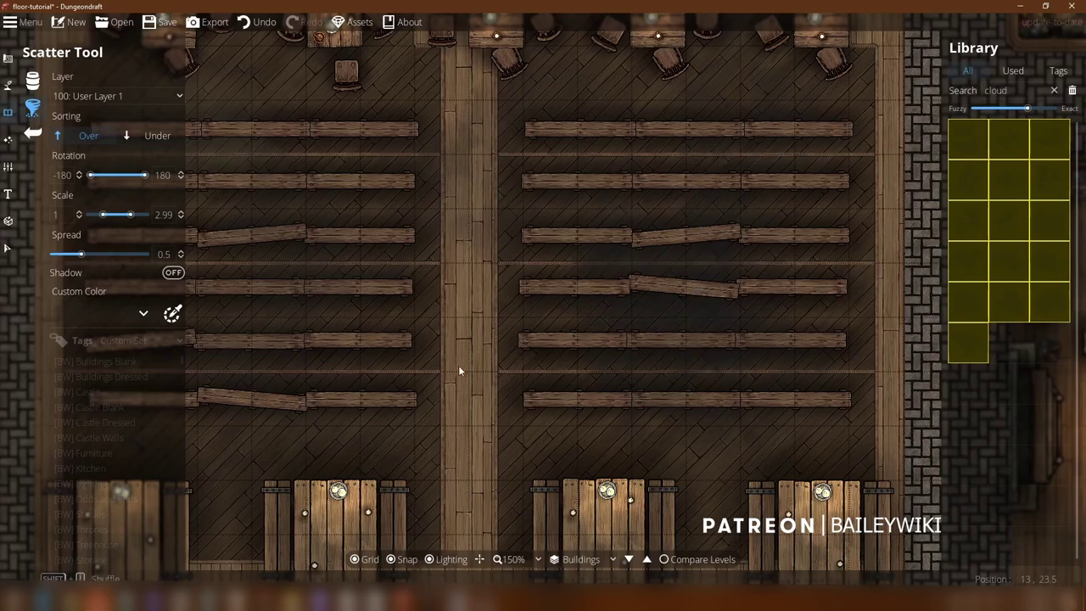
# Step: Scatter dark cloud patches along the central aisle's planks between the two bench blocks
pyautogui.scroll(1, 379, 323)
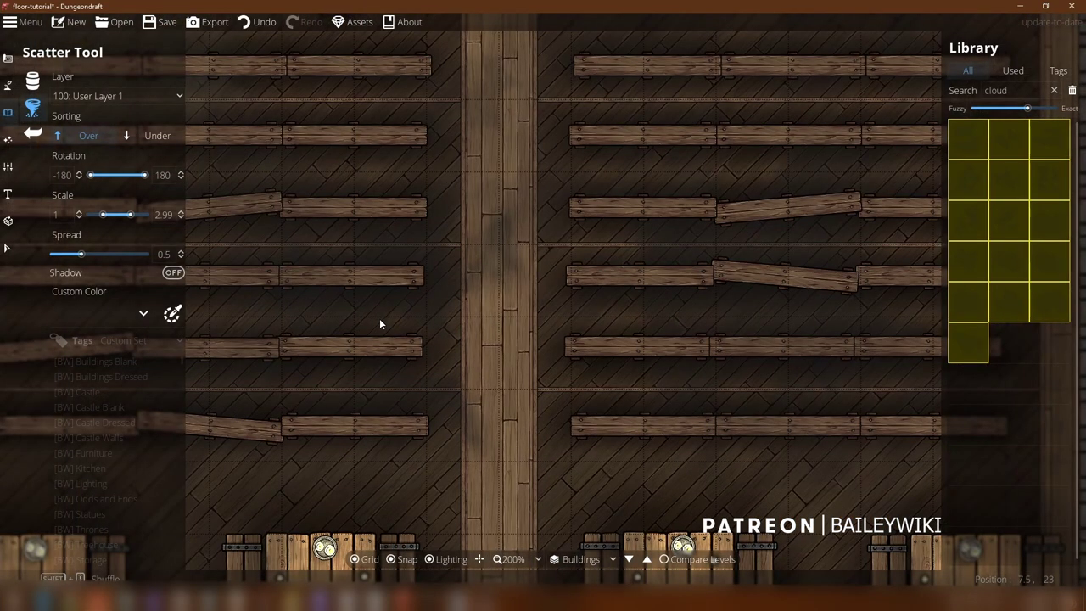
pyautogui.scroll(-2, 417, 339)
pyautogui.moveTo(494, 392); pyautogui.dragTo(570, 374)
pyautogui.moveTo(346, 66); pyautogui.dragTo(287, 260)
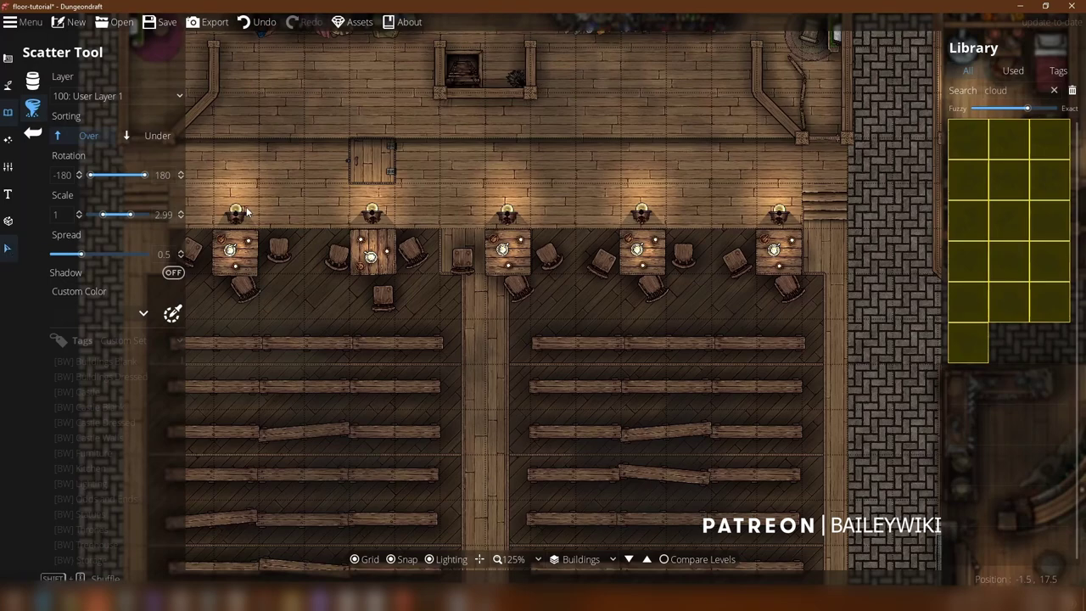
# Step: Examine the cloud shading on the stage floor, the central aisle and the tavern floor around the curved bar and tables
pyautogui.click(7, 248)
pyautogui.press('Up')
pyautogui.press('Left')
pyautogui.scroll(3, 474, 275)
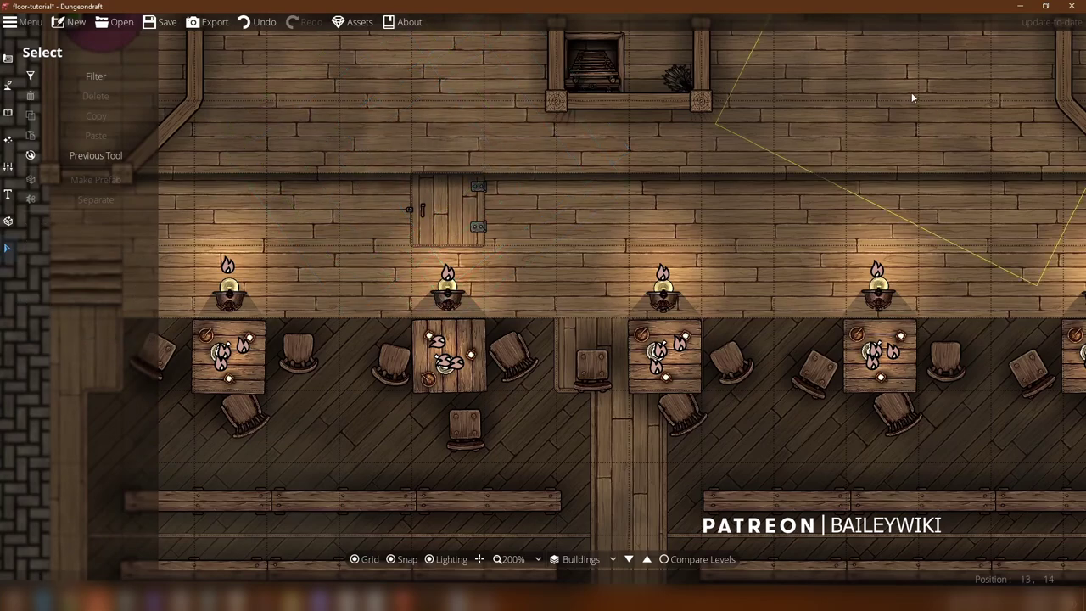
pyautogui.moveTo(769, 222)
pyautogui.mouseDown()
pyautogui.moveTo(678, 226)
pyautogui.moveTo(759, 220)
pyautogui.mouseUp()
pyautogui.rightClick(759, 219)
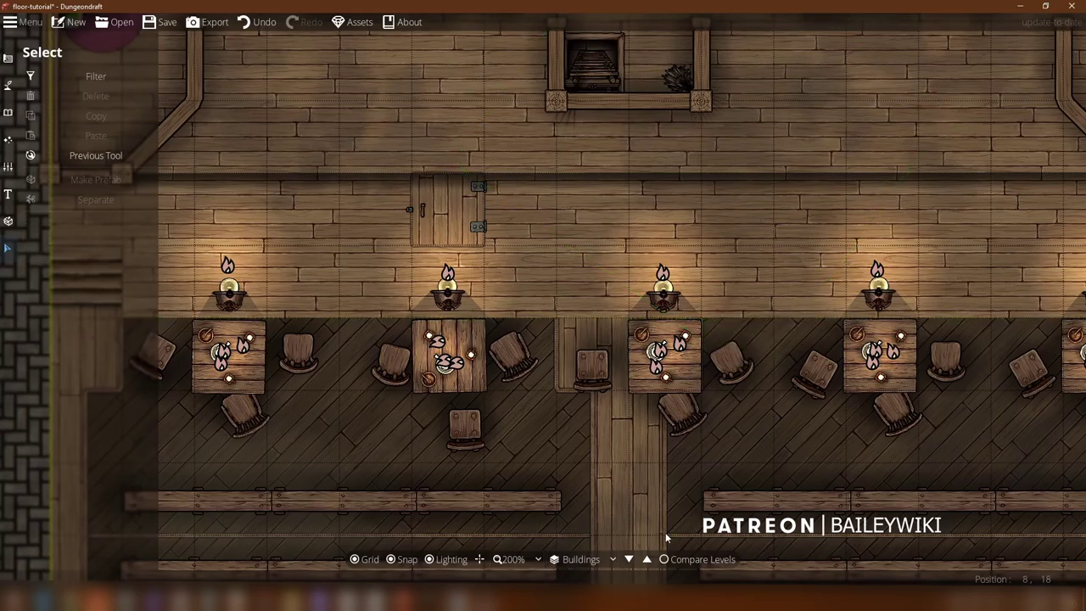
pyautogui.moveTo(681, 391); pyautogui.dragTo(652, 34)
pyautogui.scroll(-1, 602, 259)
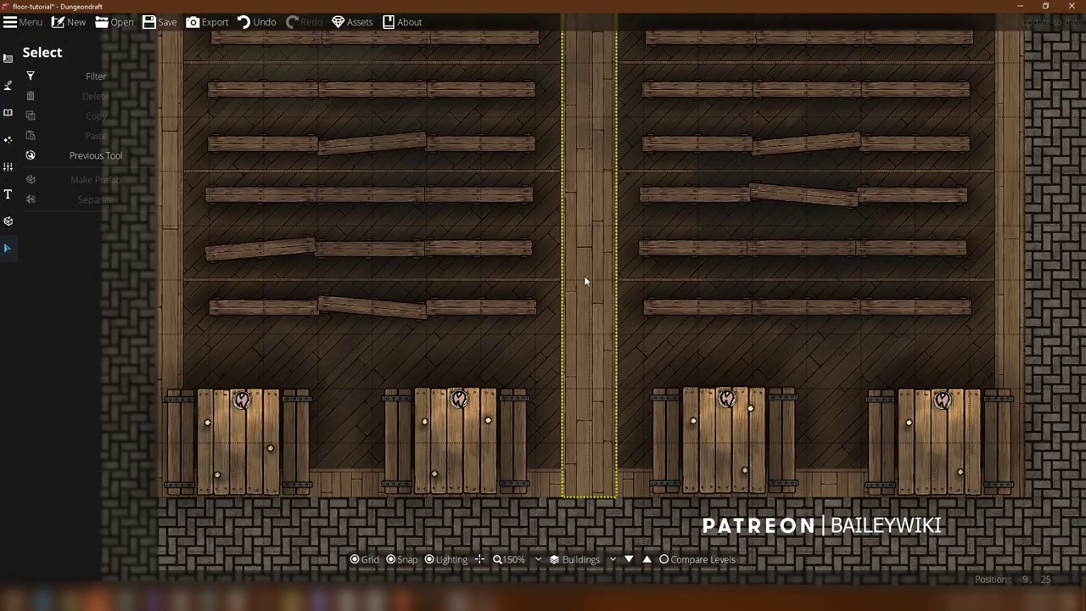
pyautogui.moveTo(552, 328); pyautogui.dragTo(485, 287)
pyautogui.moveTo(664, 234); pyautogui.dragTo(0, 352)
pyautogui.moveTo(586, 396); pyautogui.dragTo(578, 329)
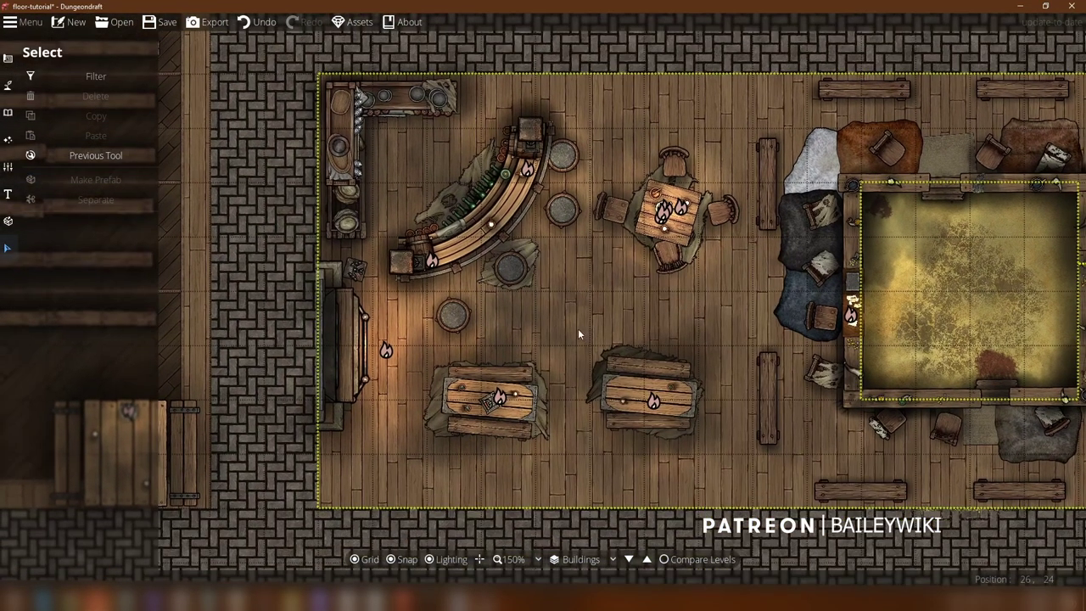
pyautogui.scroll(2, 572, 321)
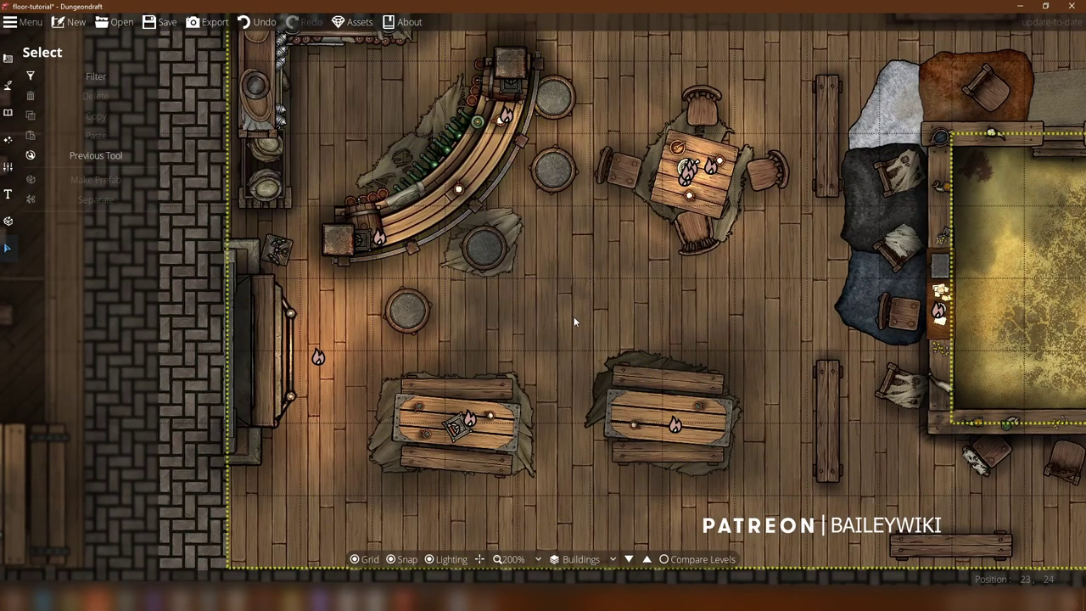
# Step: Switch to the Scatter Tool for the tavern floor and set its layer to 400: User Layer 4
pyautogui.moveTo(505, 257); pyautogui.dragTo(501, 242)
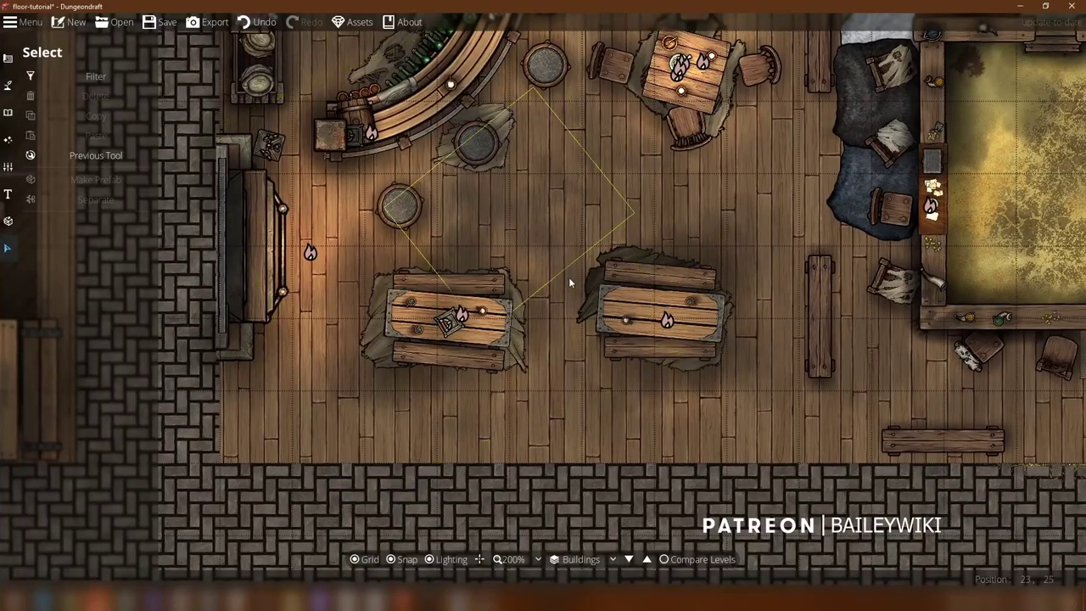
pyautogui.click(669, 416)
pyautogui.moveTo(575, 221); pyautogui.dragTo(513, 427)
pyautogui.scroll(-3, 533, 210)
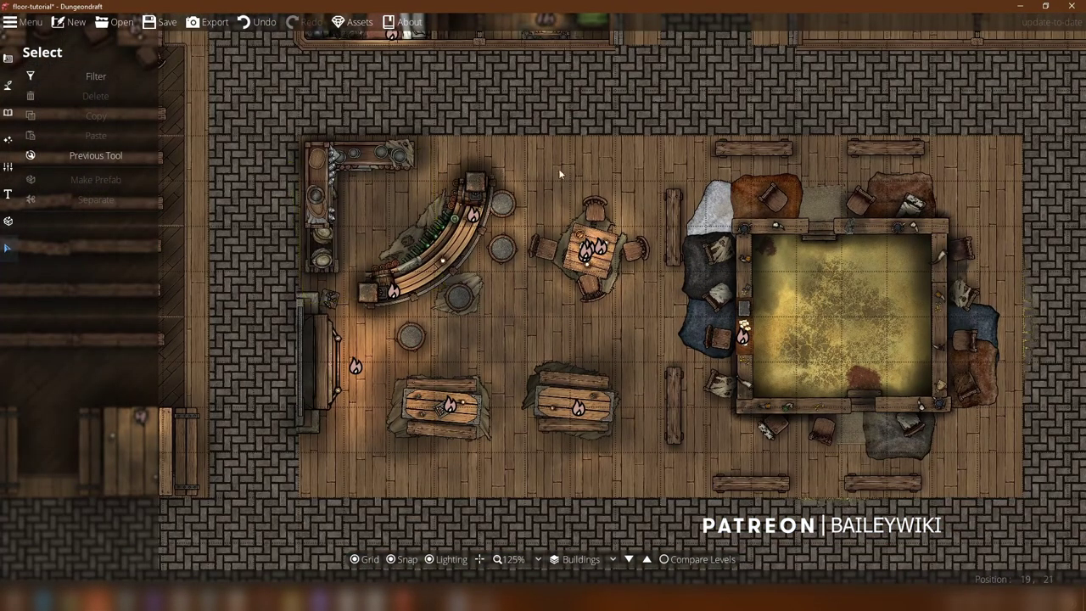
pyautogui.scroll(3, 626, 361)
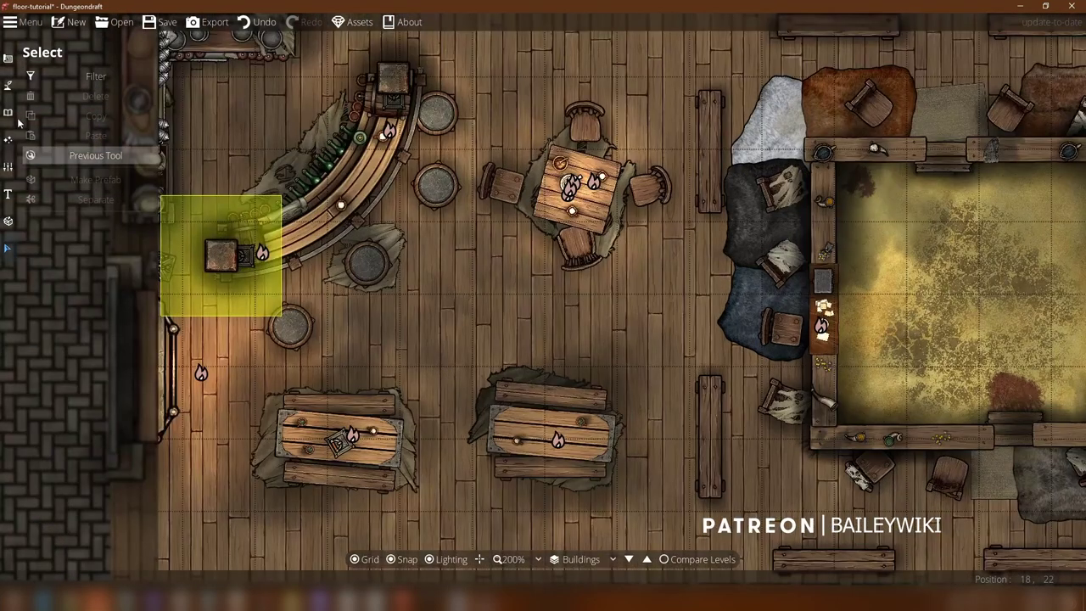
pyautogui.click(8, 114)
pyautogui.click(51, 108)
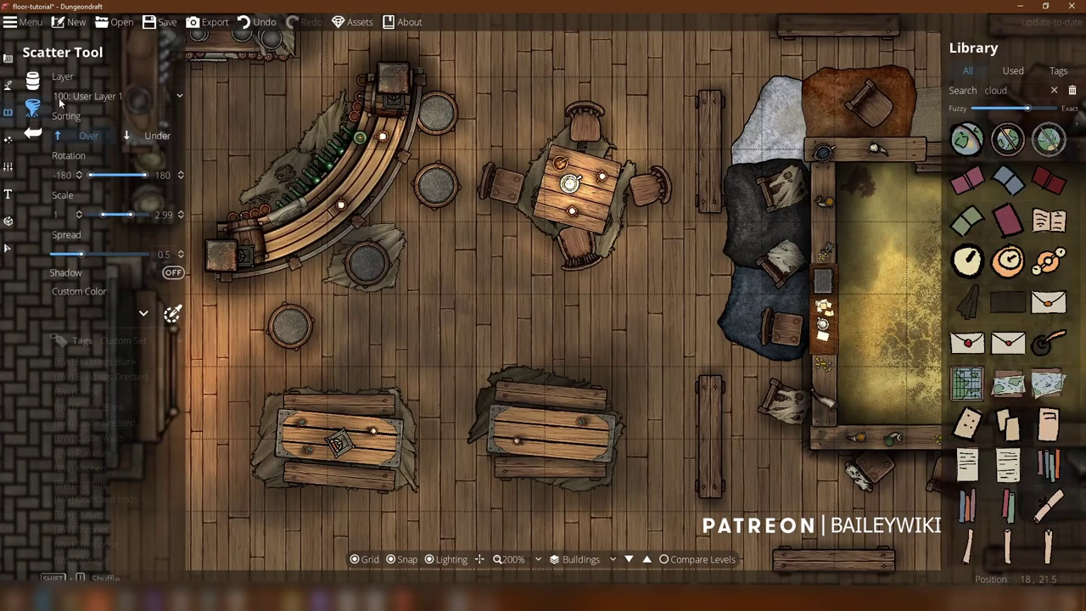
pyautogui.click(73, 98)
pyautogui.click(119, 258)
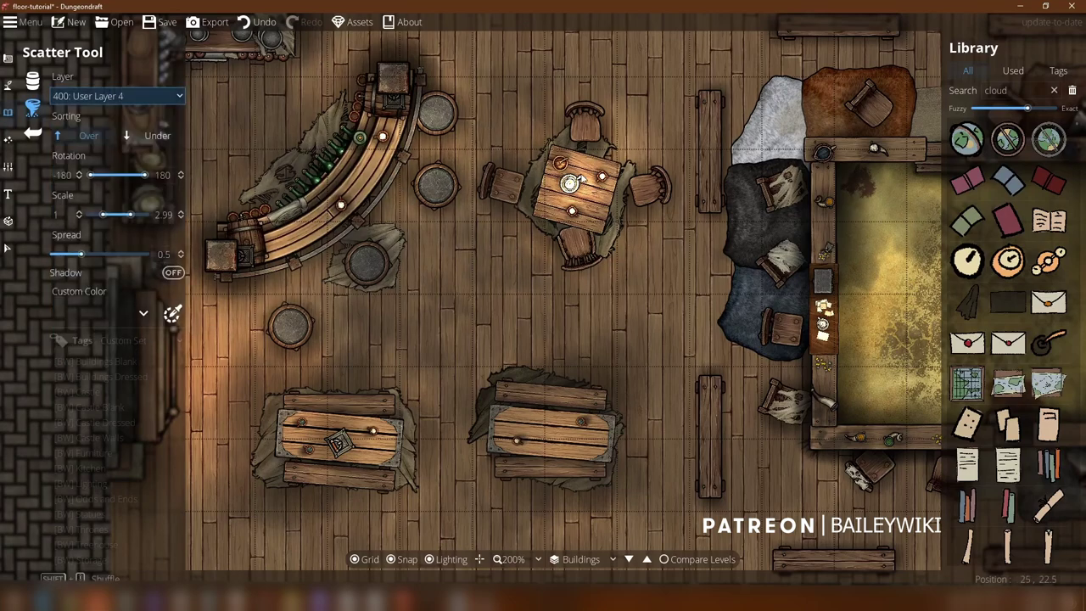
# Step: Search the library for cloud and scatter dark cloud patches over and around the eastern of the two long bench tables
pyautogui.click(583, 179)
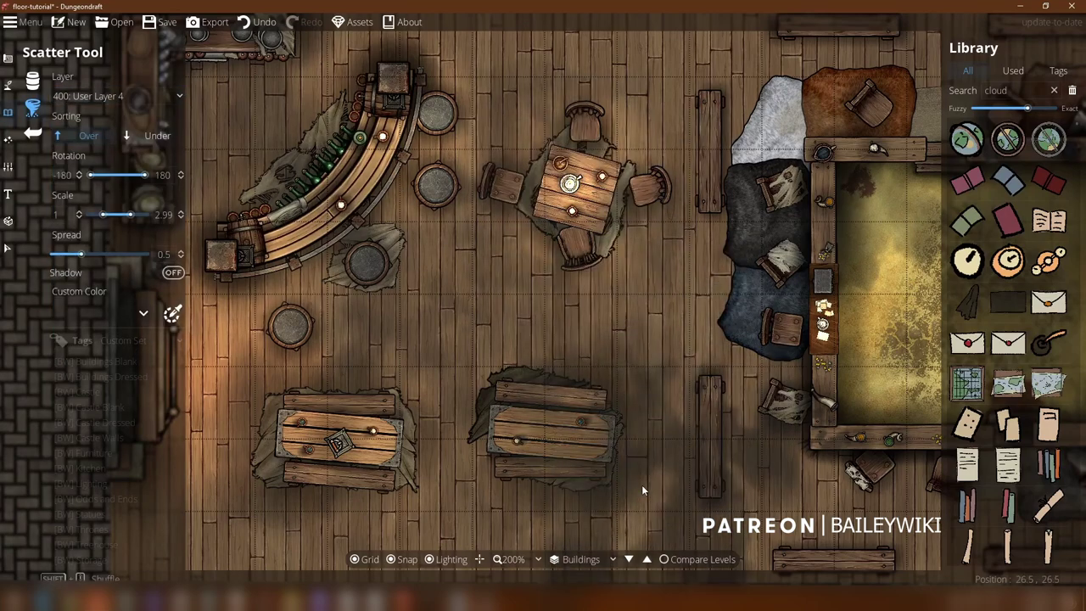
pyautogui.moveTo(610, 154); pyautogui.dragTo(625, 64)
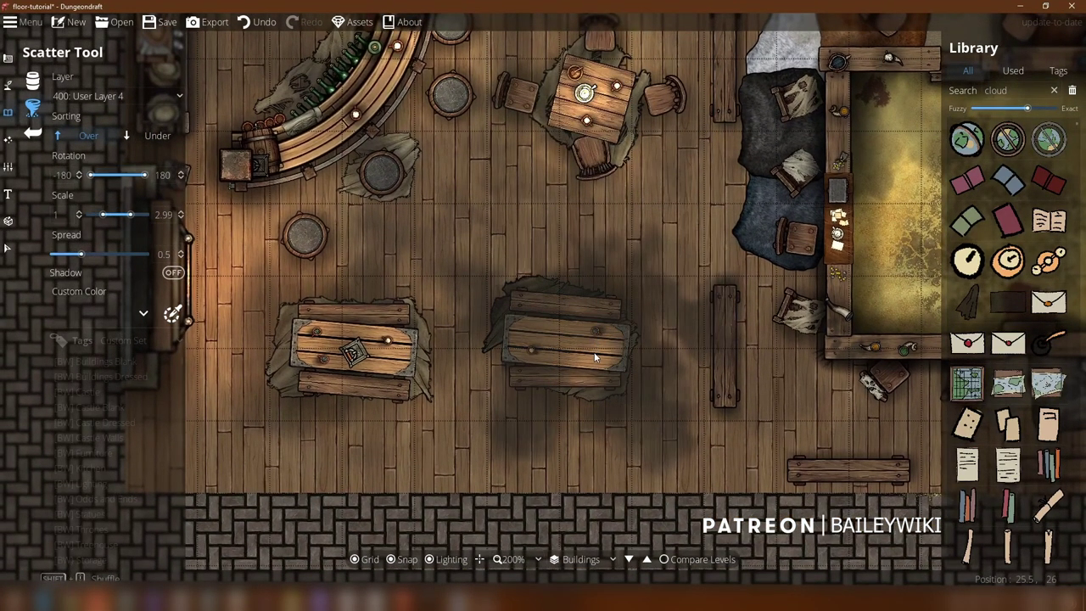
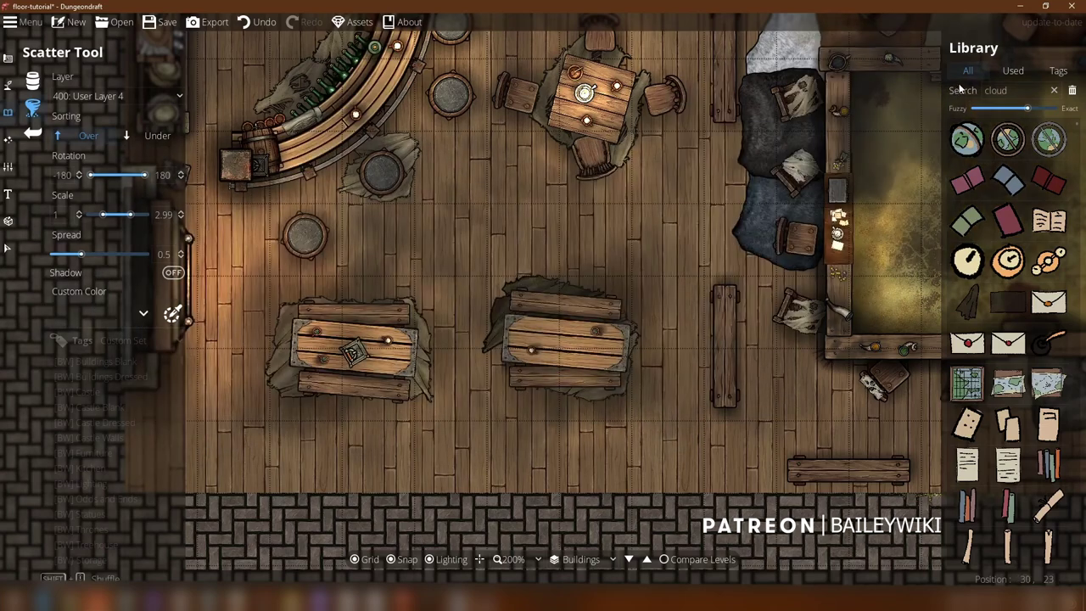
pyautogui.press('Return')
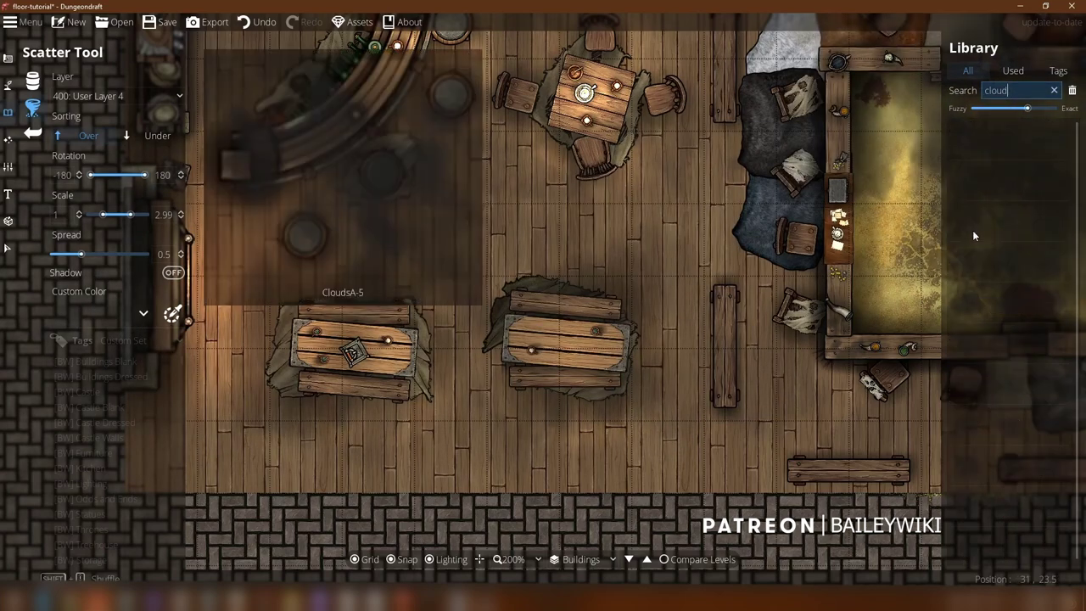
pyautogui.click(527, 363)
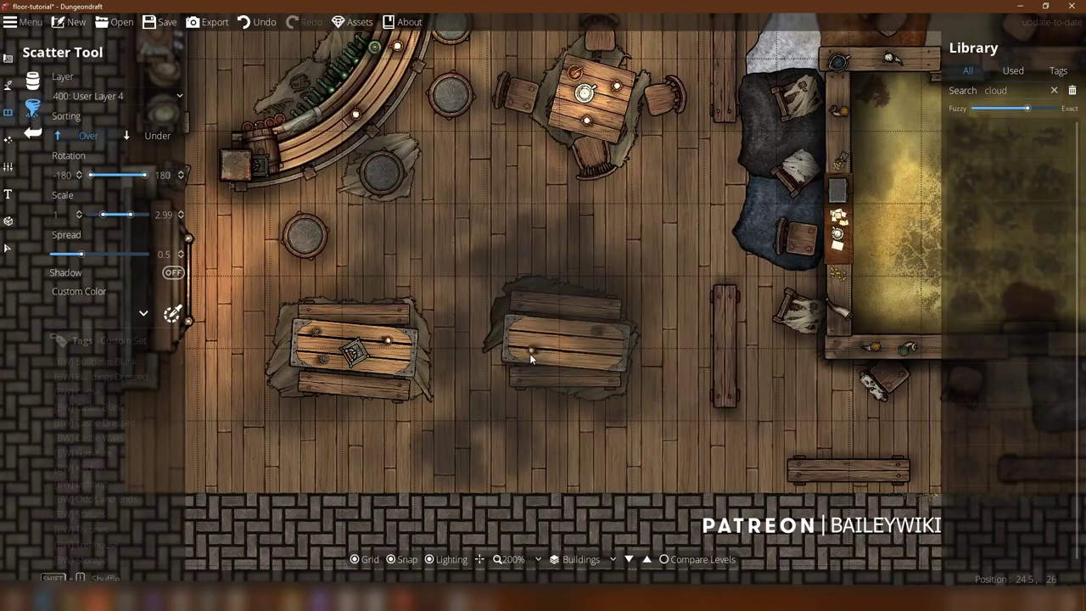
pyautogui.click(532, 355)
pyautogui.click(531, 353)
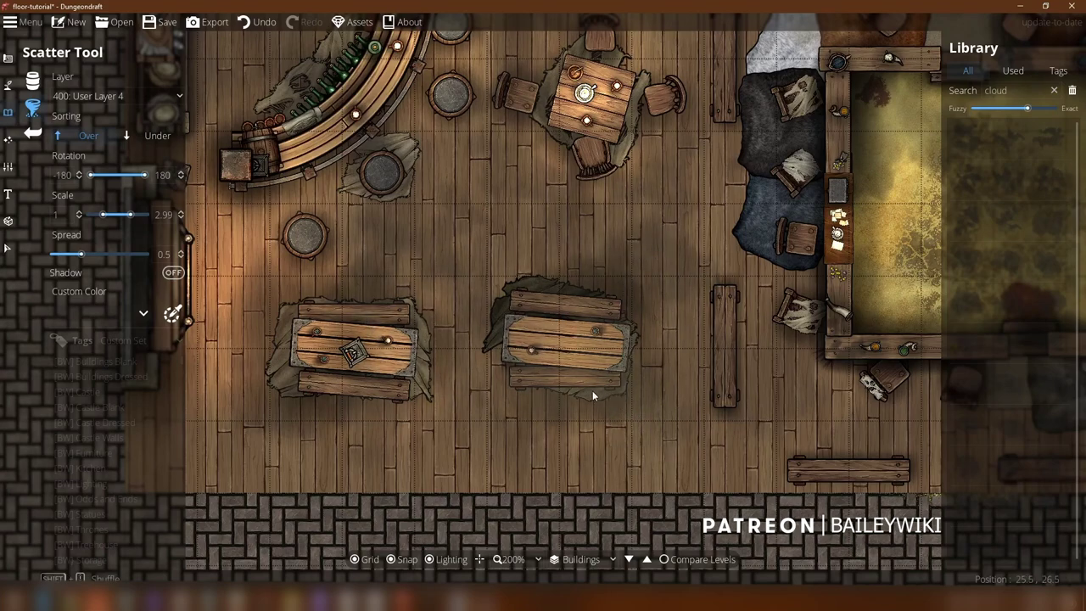
# Step: Inspect the overlapping patches that shade the yellow floor of the square pit and the rugs around it
pyautogui.moveTo(768, 475); pyautogui.dragTo(383, 559)
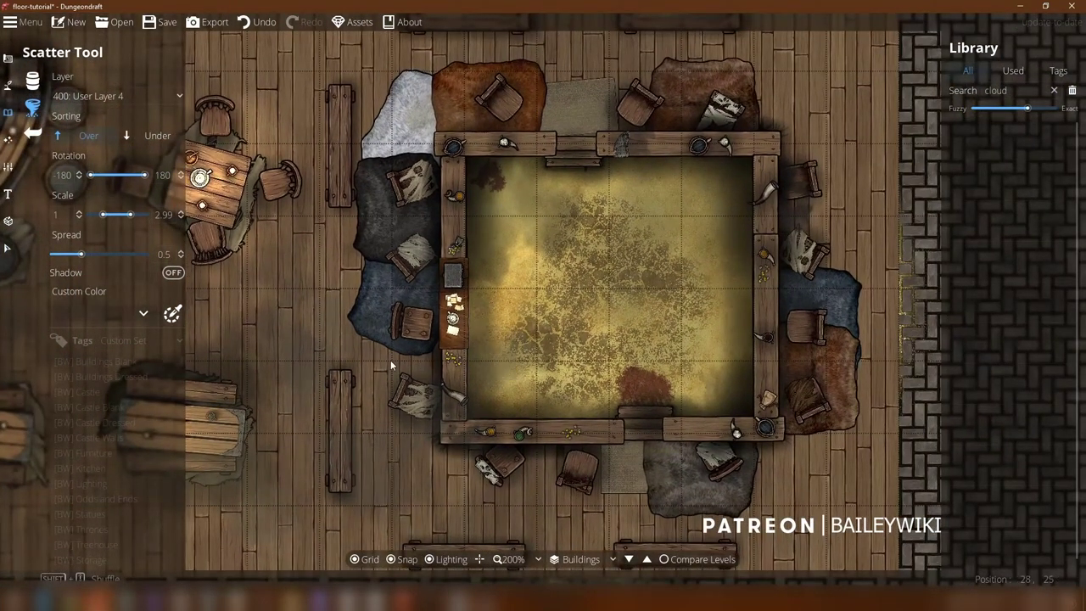
pyautogui.moveTo(391, 361); pyautogui.dragTo(382, 346)
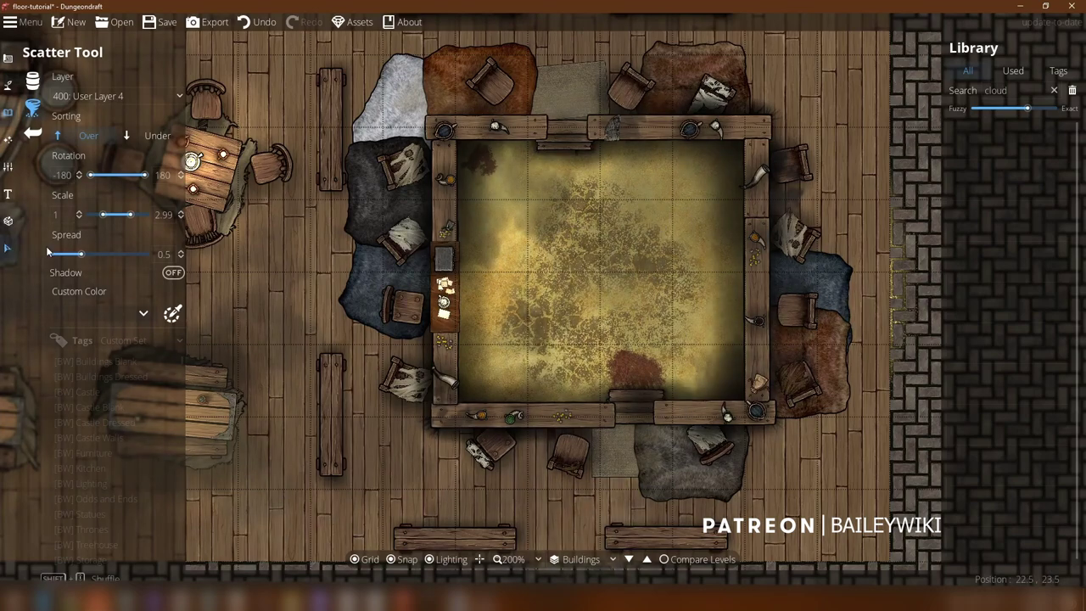
pyautogui.click(8, 249)
pyautogui.moveTo(676, 195)
pyautogui.mouseDown()
pyautogui.moveTo(547, 291)
pyautogui.moveTo(604, 262)
pyautogui.moveTo(688, 192)
pyautogui.mouseUp()
pyautogui.scroll(2, 609, 270)
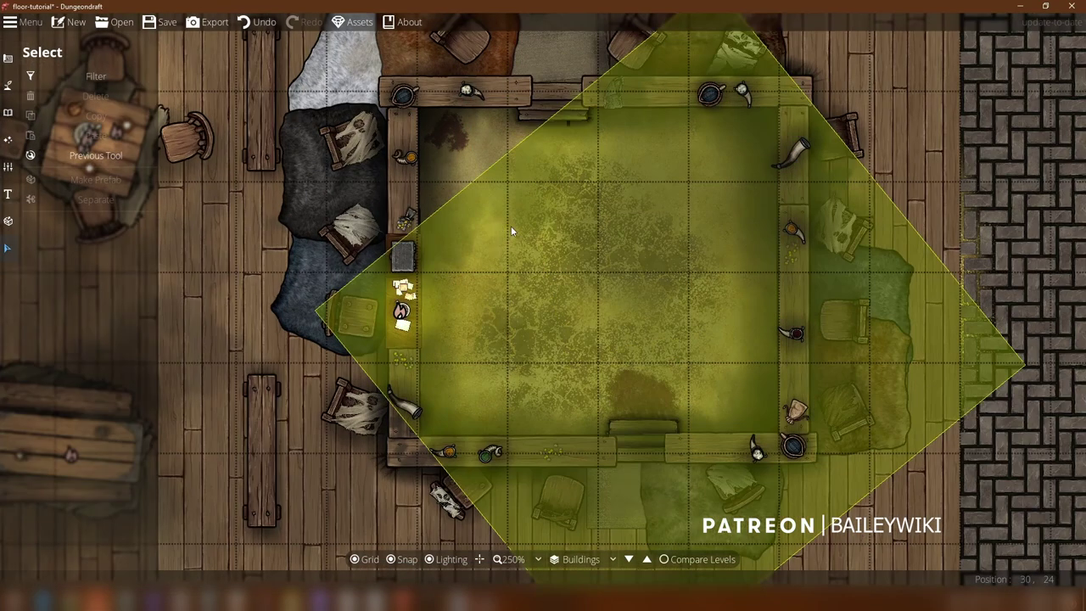
pyautogui.click(474, 247)
pyautogui.moveTo(474, 247); pyautogui.dragTo(476, 186)
pyautogui.press('Delete')
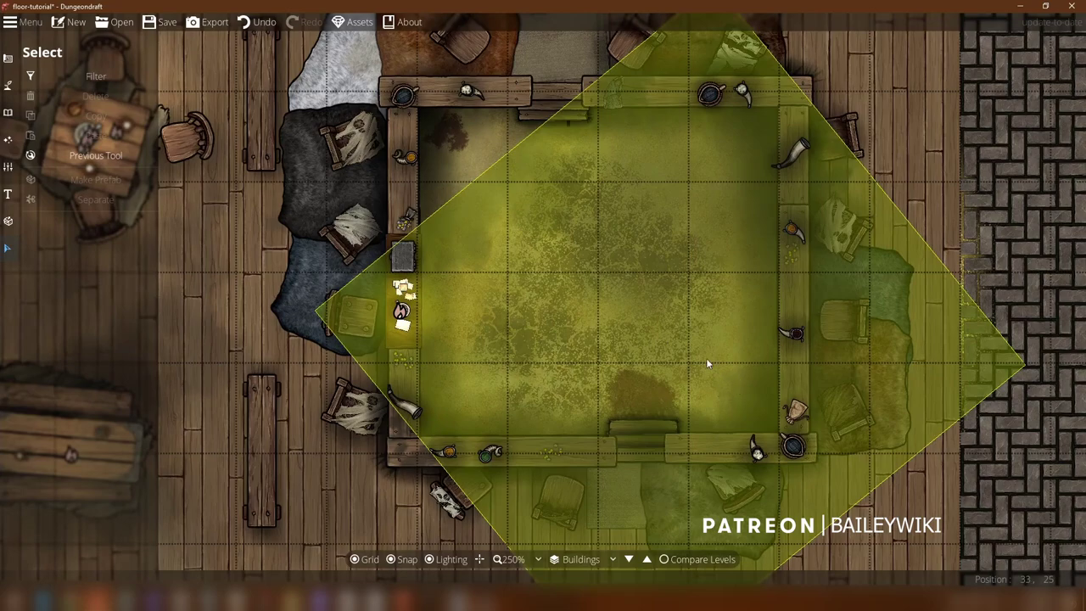
pyautogui.moveTo(705, 363); pyautogui.dragTo(756, 382)
pyautogui.press('Escape')
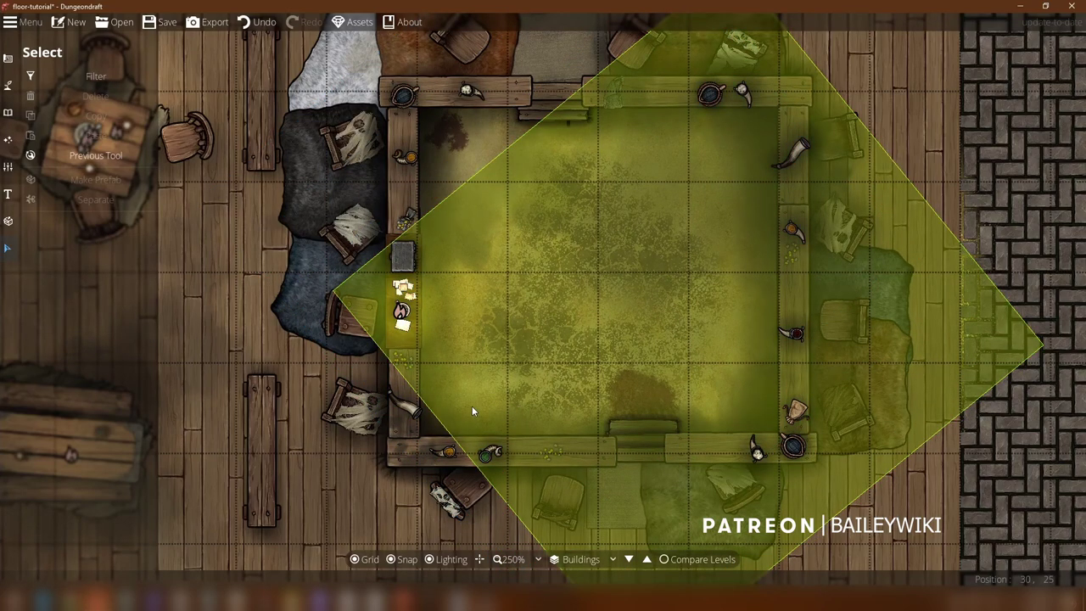
# Step: Select the patch across the pit's southwest half, deselect it, and examine the remaining shading along the pit's edges
pyautogui.moveTo(471, 405); pyautogui.dragTo(486, 380)
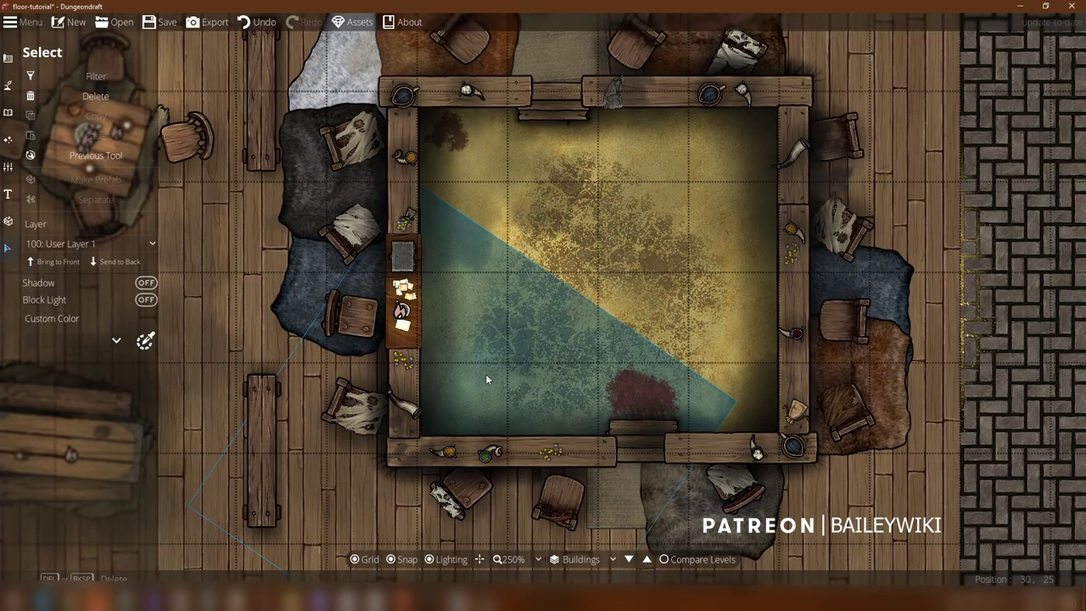
pyautogui.press('Escape')
pyautogui.scroll(3, 390, 467)
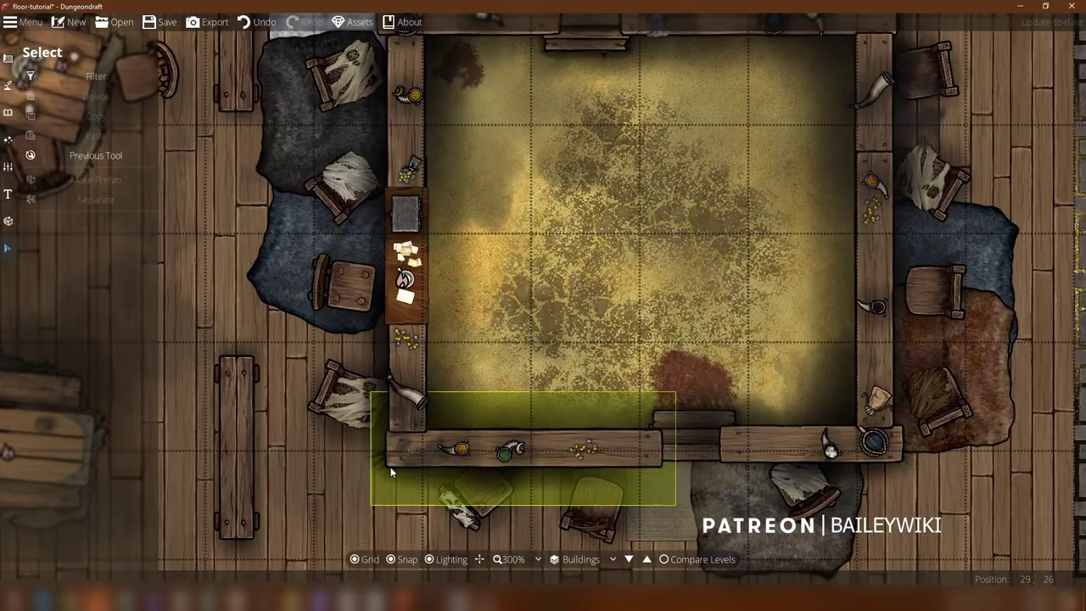
pyautogui.moveTo(442, 456); pyautogui.dragTo(483, 481)
pyautogui.press('Escape')
pyautogui.moveTo(756, 326); pyautogui.dragTo(425, 511)
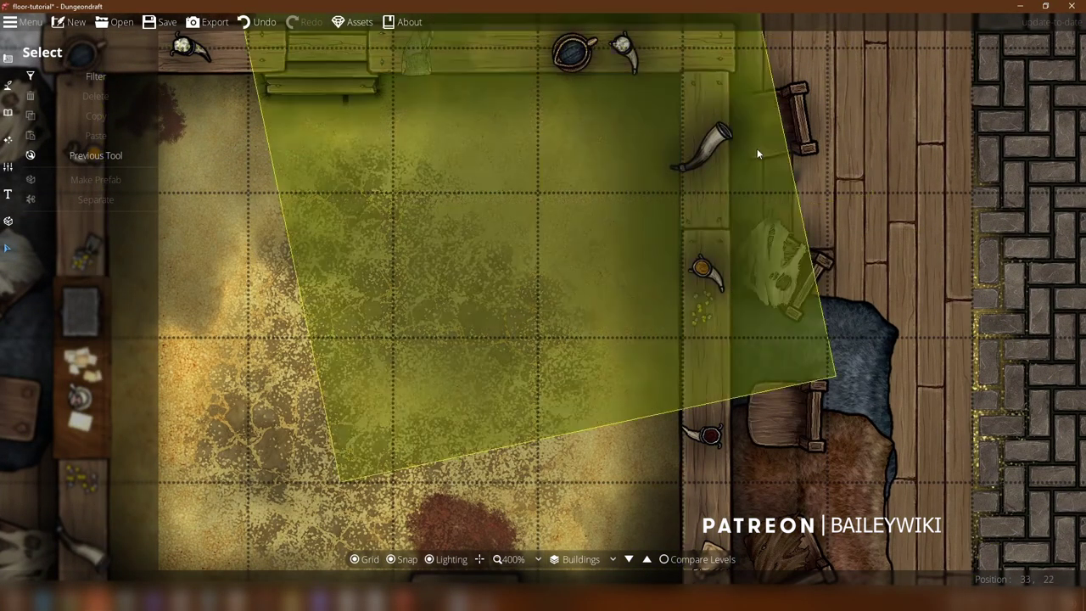
pyautogui.moveTo(827, 209); pyautogui.dragTo(931, 330)
pyautogui.moveTo(496, 359); pyautogui.dragTo(512, 235)
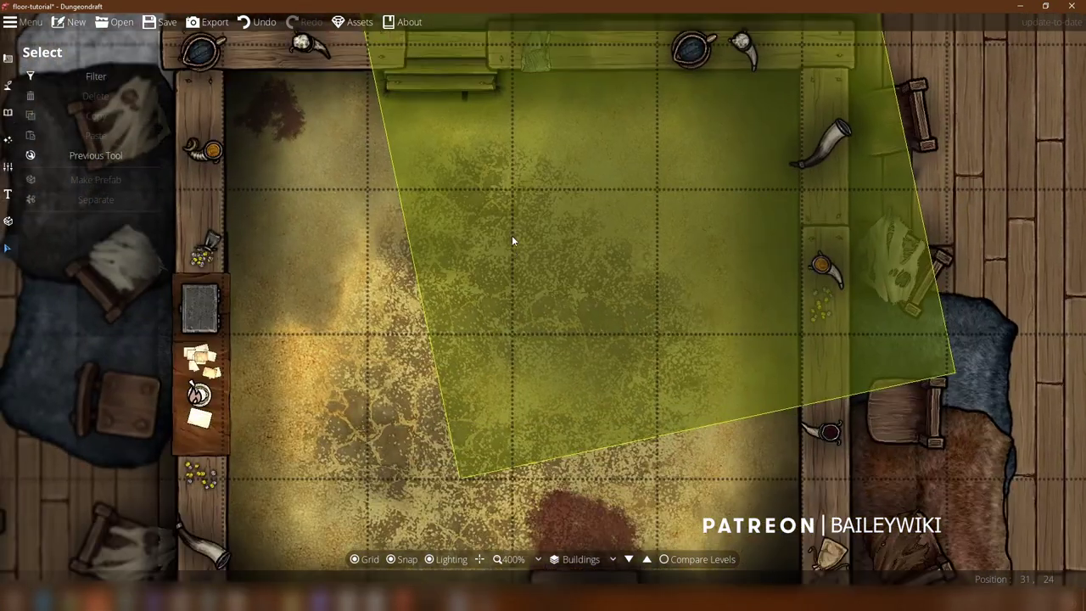
pyautogui.press('Down')
pyautogui.scroll(-8, 613, 240)
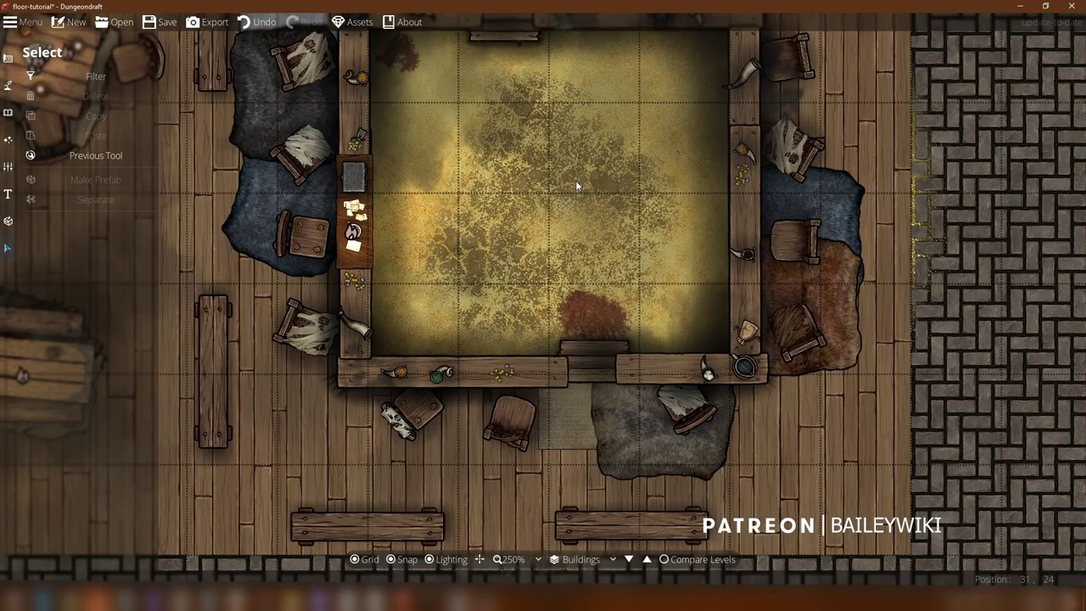
pyautogui.press('Up')
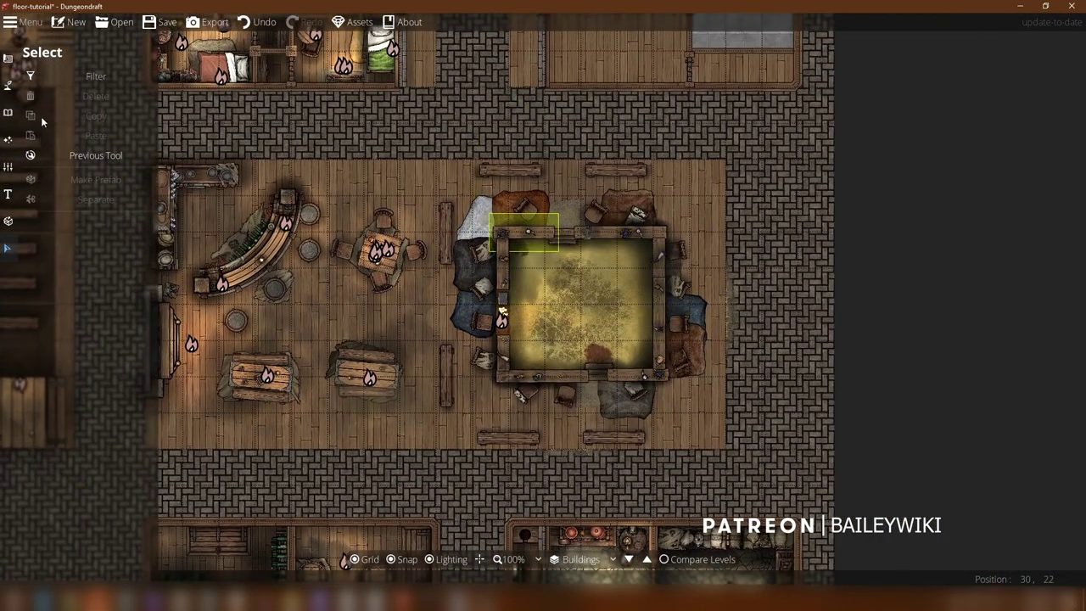
# Step: Switch to the Object Tool and filter the library by the [FA] Overlay Patches tag
pyautogui.click(10, 113)
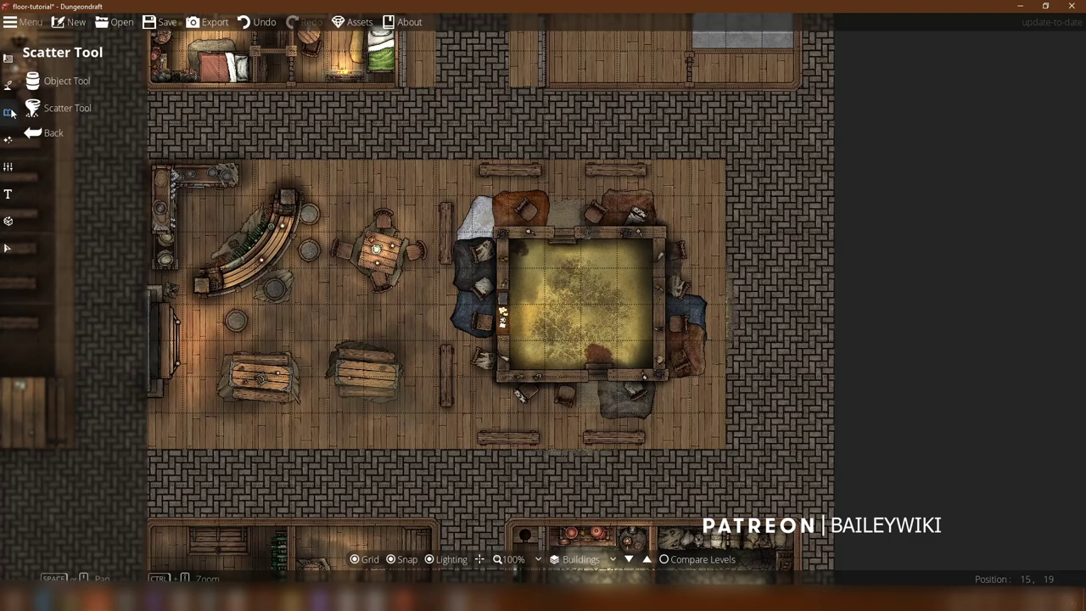
pyautogui.click(67, 82)
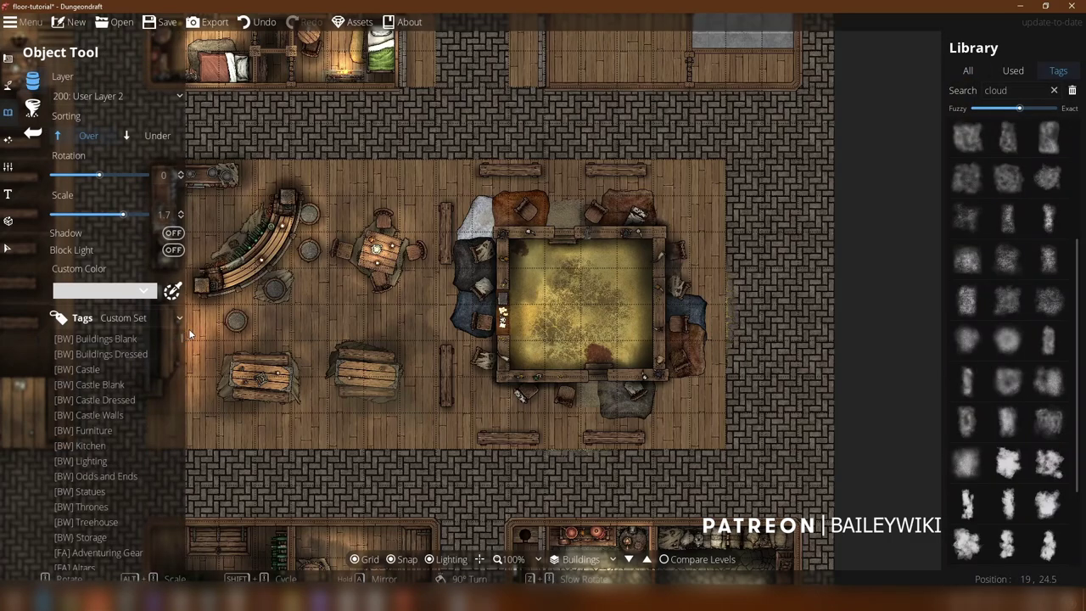
pyautogui.moveTo(183, 348); pyautogui.dragTo(184, 387)
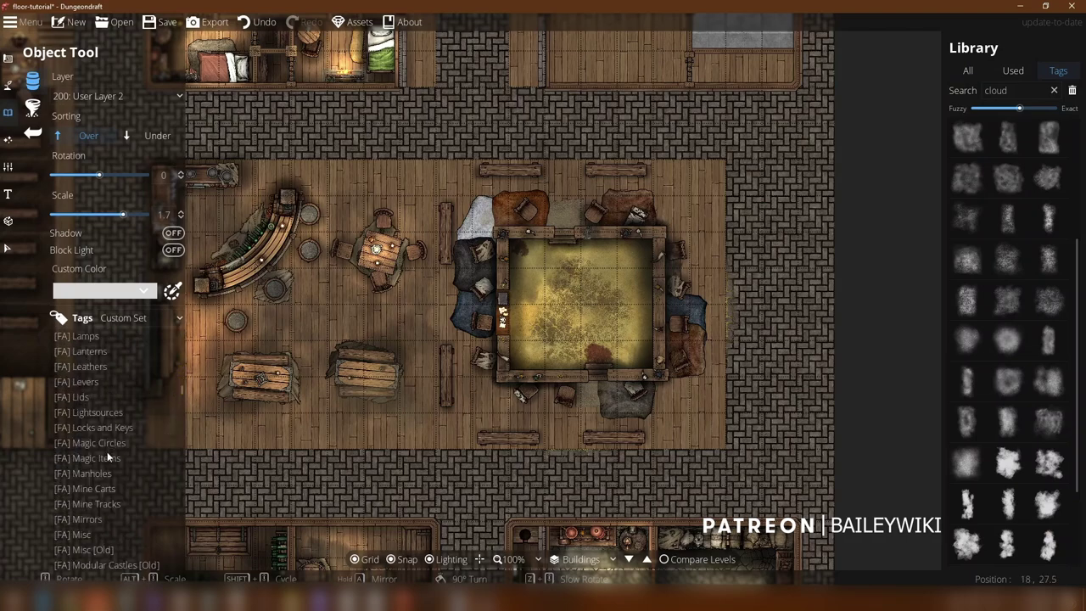
pyautogui.scroll(-3, 100, 469)
pyautogui.scroll(-1, 92, 488)
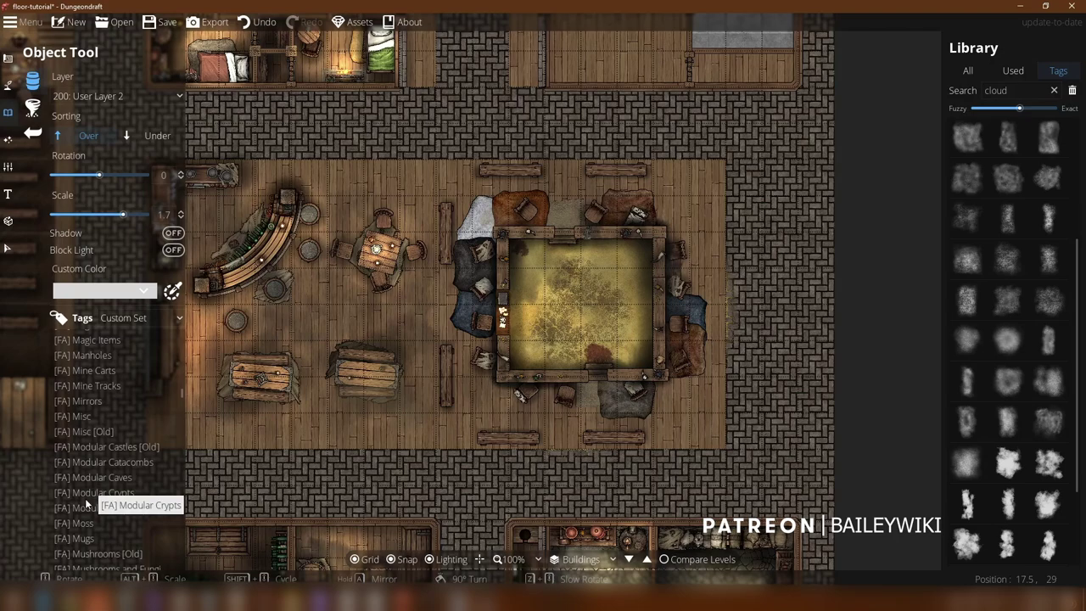
pyautogui.scroll(-2, 85, 499)
pyautogui.click(102, 550)
pyautogui.scroll(-2, 106, 526)
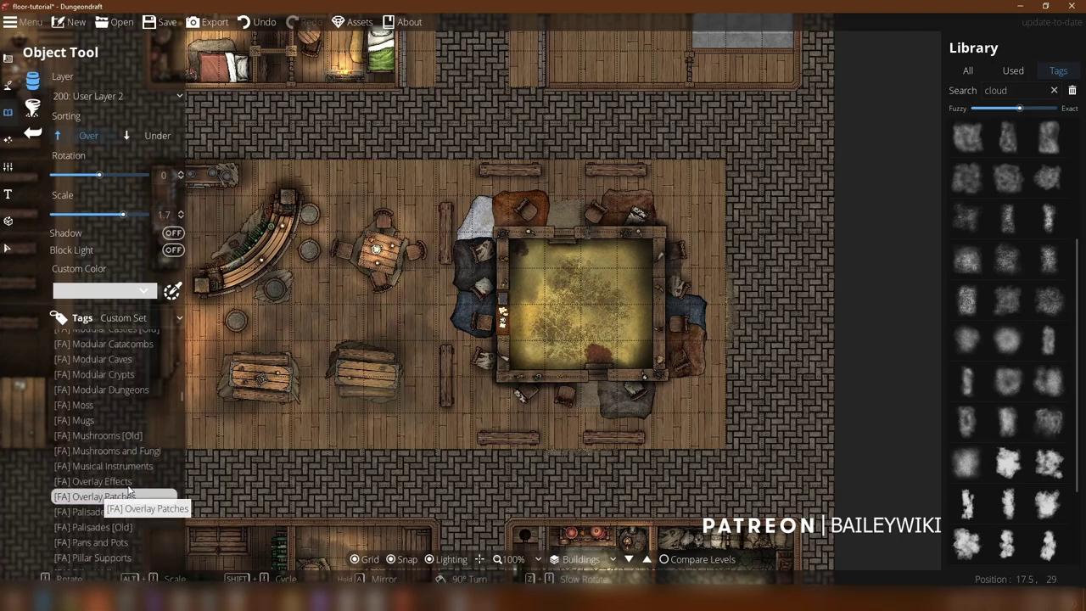
# Step: Browse the moss objects under the [FA] Overlay Effects tag
pyautogui.click(125, 482)
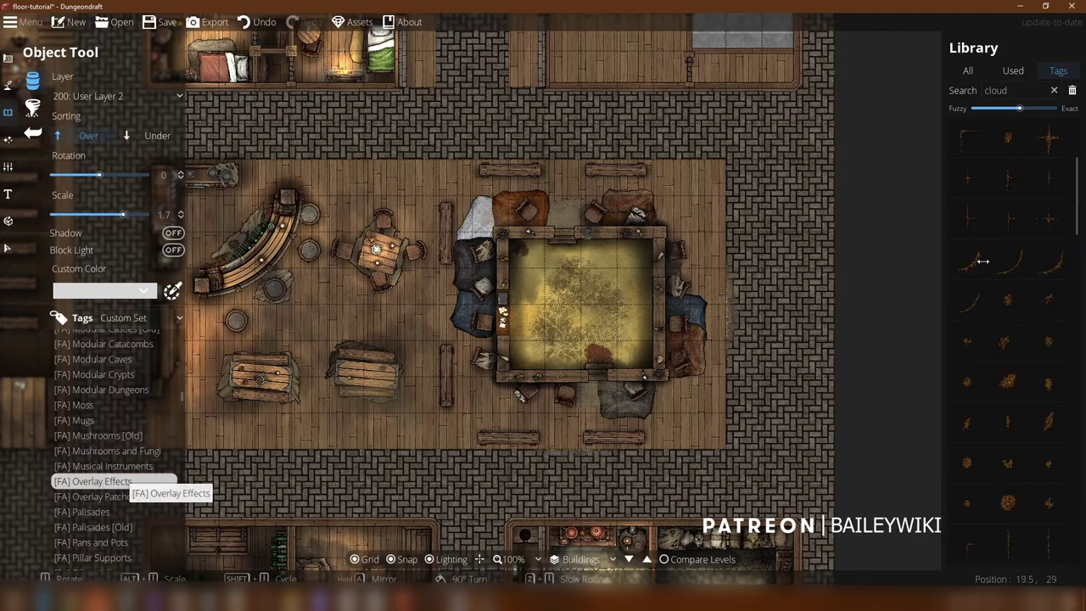
pyautogui.scroll(-5, 1001, 356)
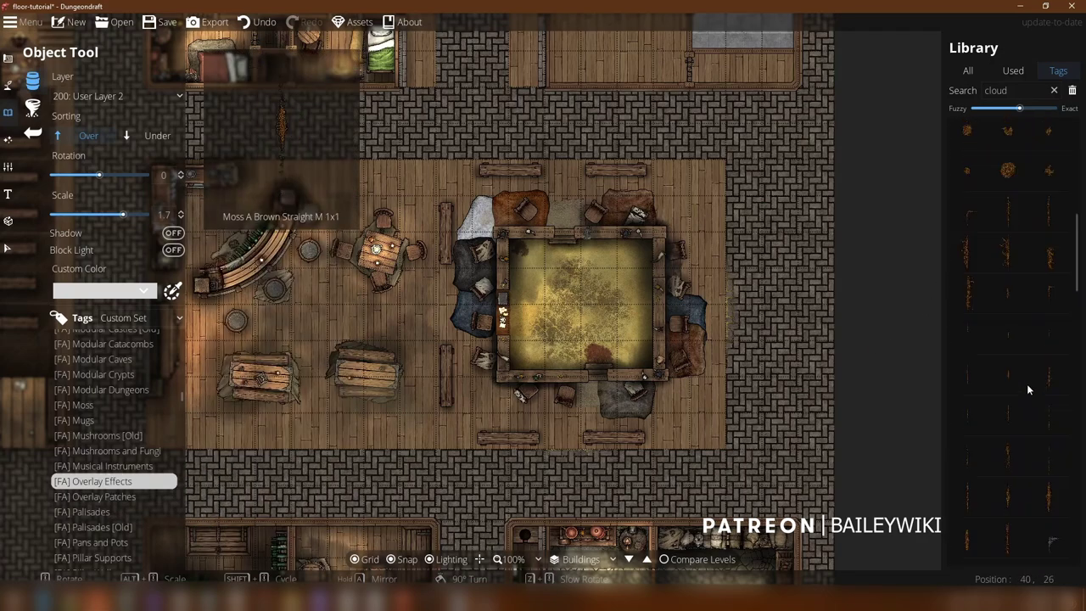
pyautogui.scroll(-5, 1026, 391)
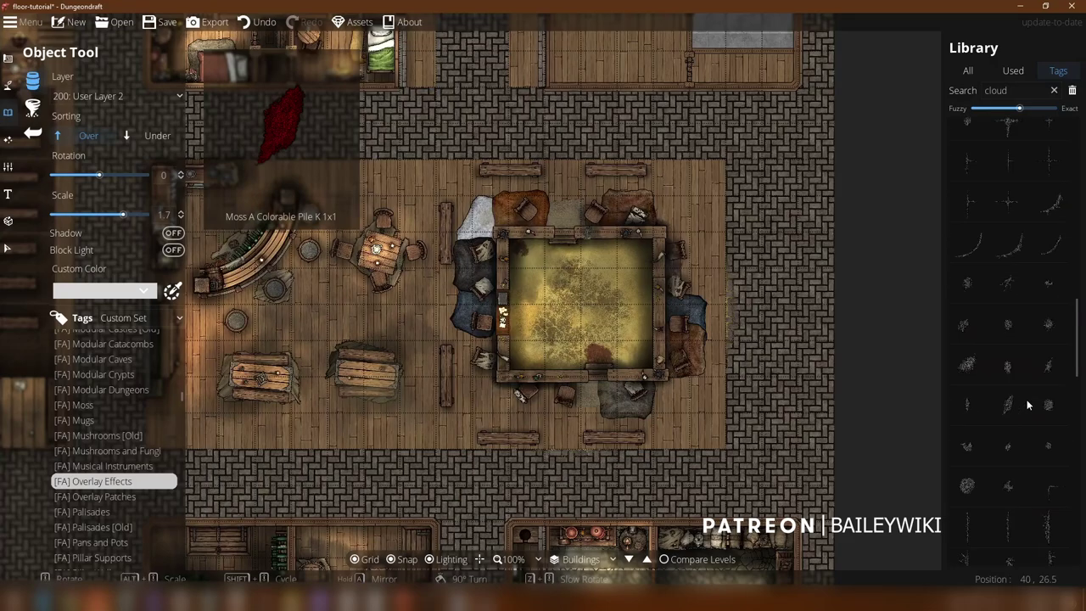
pyautogui.scroll(-5, 1021, 403)
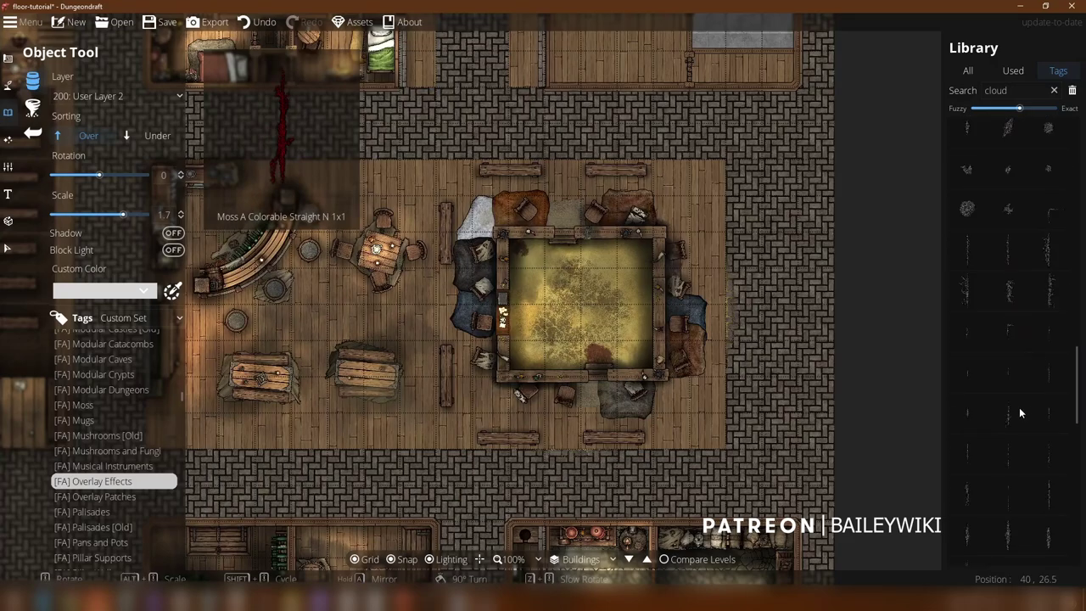
# Step: Filter the object library by the [FA] Overlay Patches tag and pick the first patch, rotated 15 degrees
pyautogui.click(117, 496)
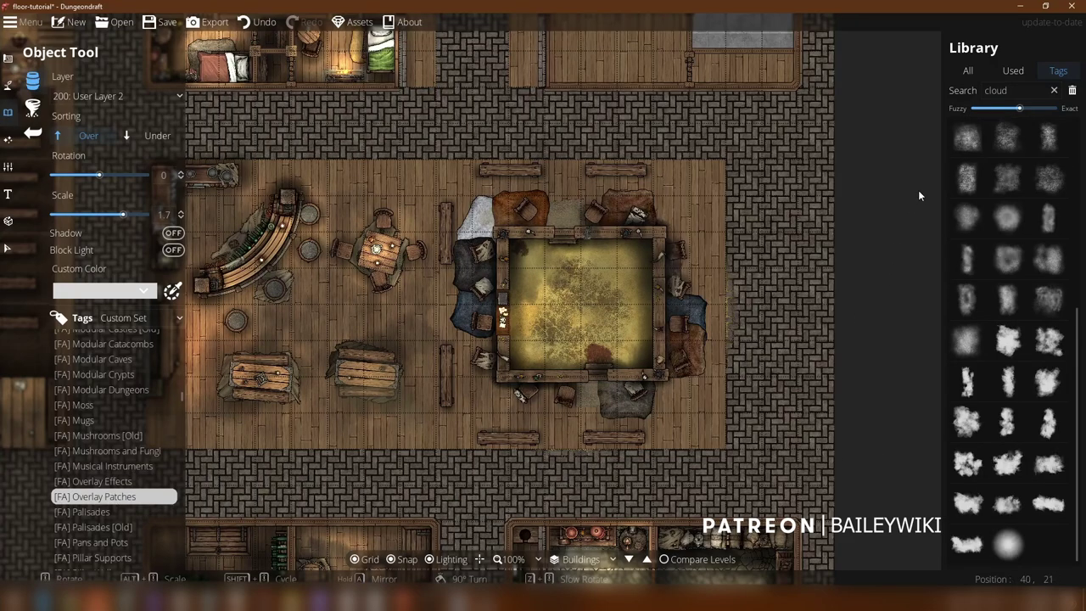
pyautogui.moveTo(972, 136)
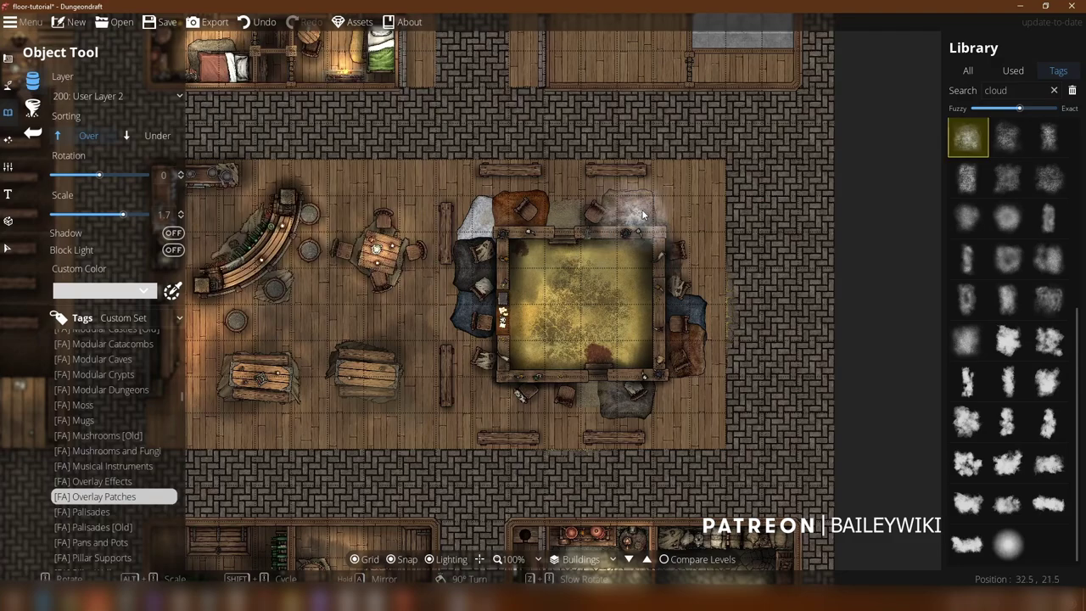
pyautogui.scroll(2, 642, 214)
pyautogui.scroll(1, 701, 202)
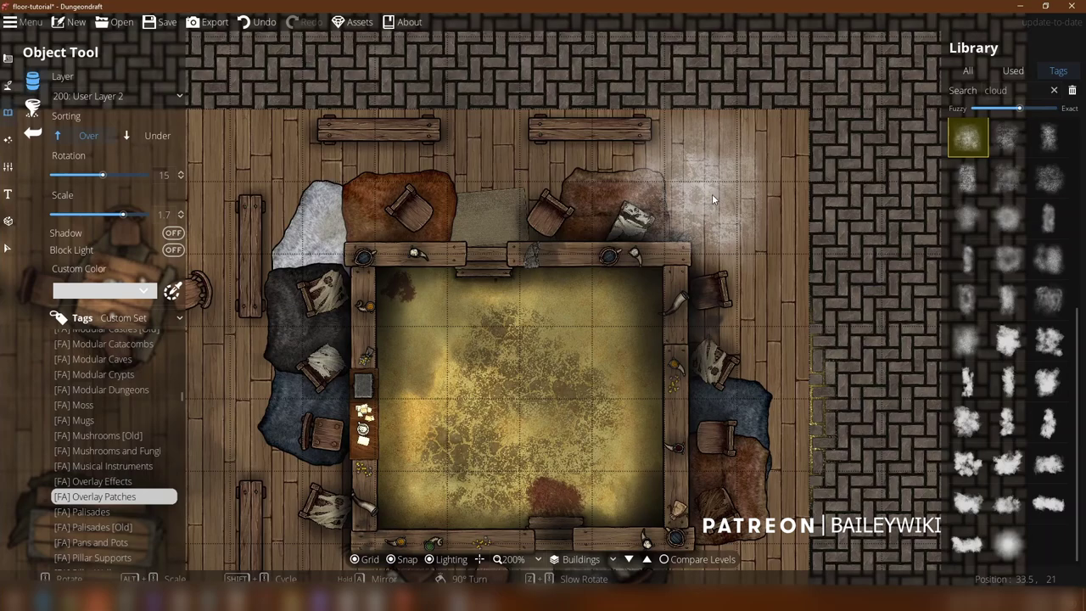
# Step: Tint the patch pale yellow, place it on the planks northeast of the square pit, and undo the placement
pyautogui.click(127, 291)
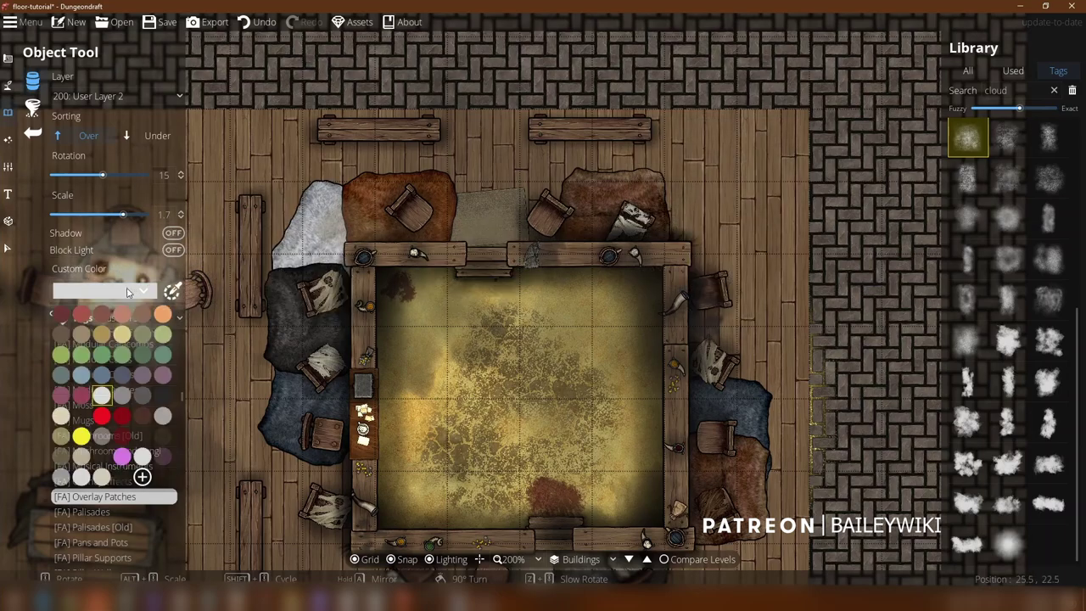
pyautogui.click(60, 438)
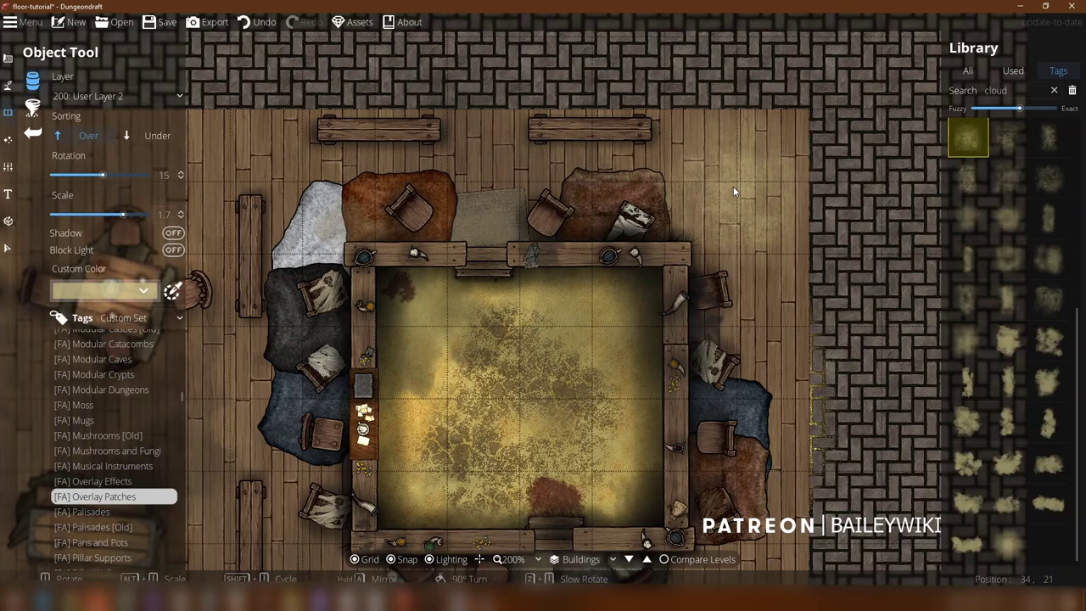
pyautogui.click(758, 197)
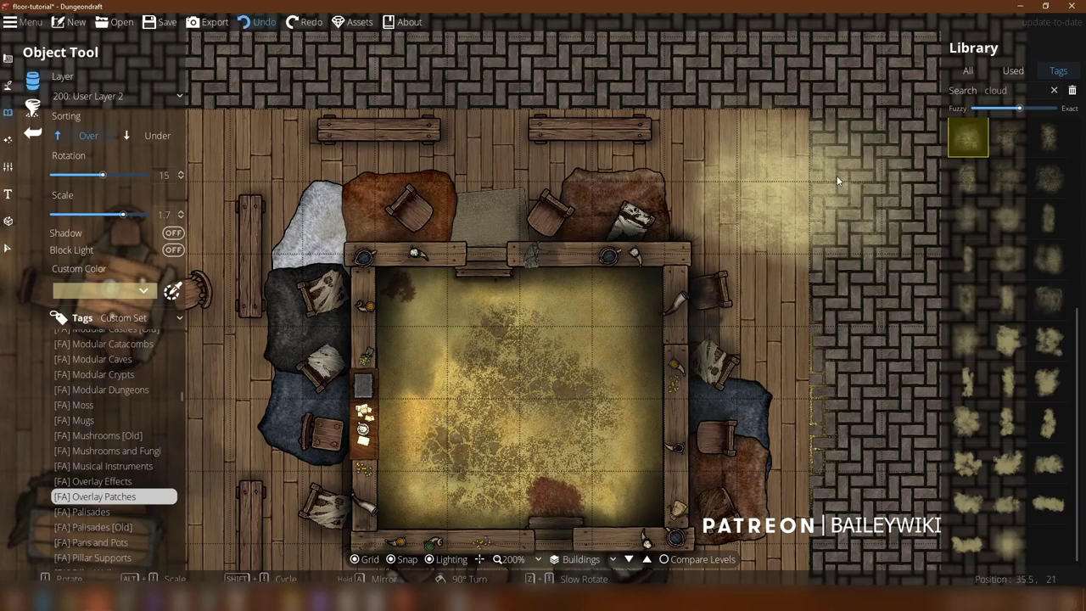
pyautogui.hotkey('ctrl', 'z')
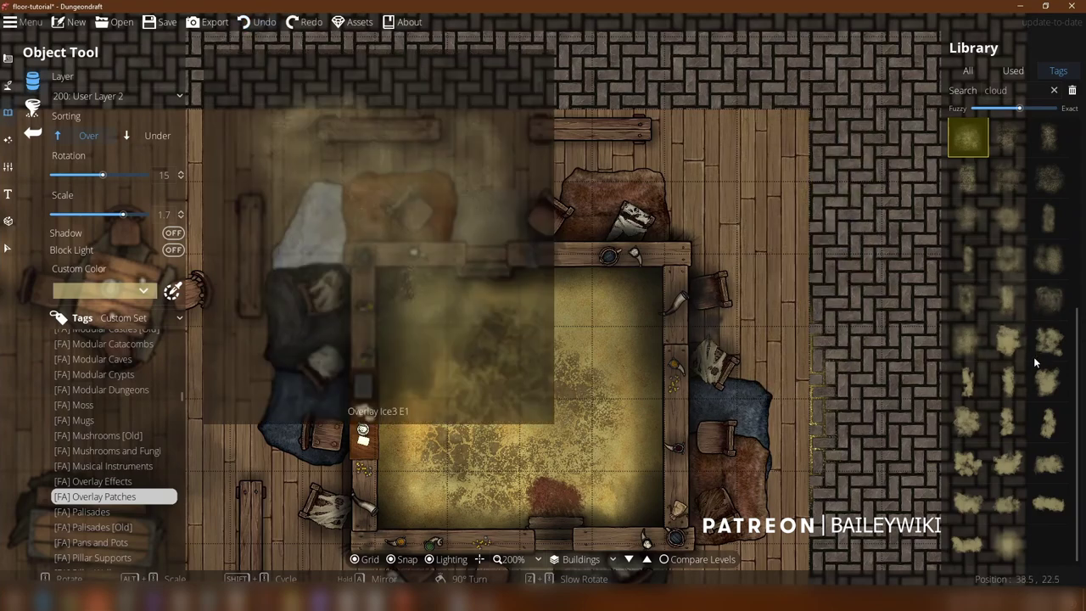
# Step: Preview Overlay Smoke A1 and other smoke and ice patches, and choose Overlay Grunge C1
pyautogui.click(1010, 345)
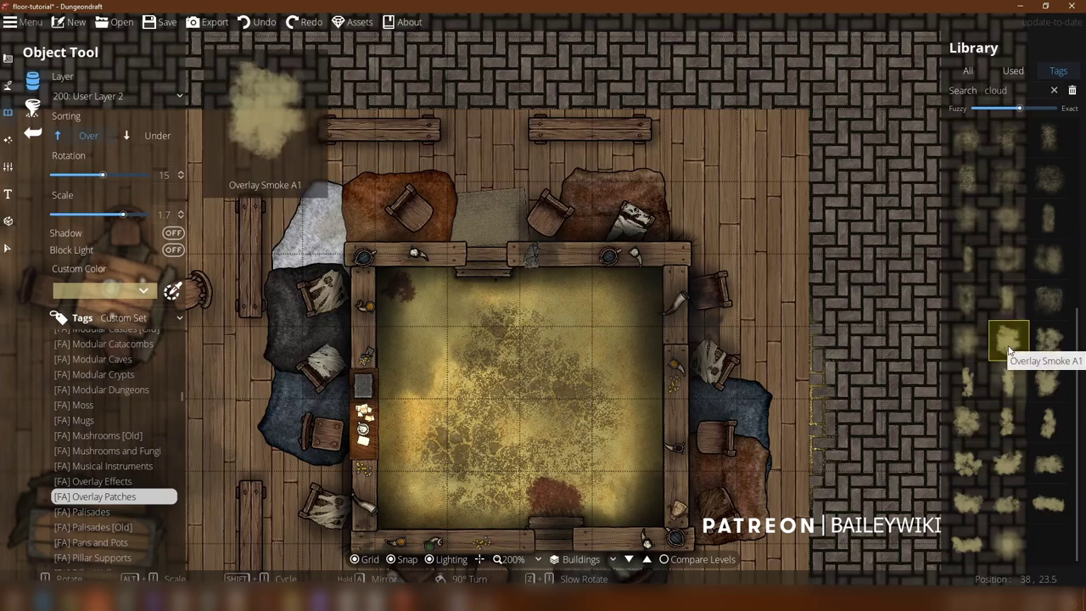
pyautogui.click(963, 422)
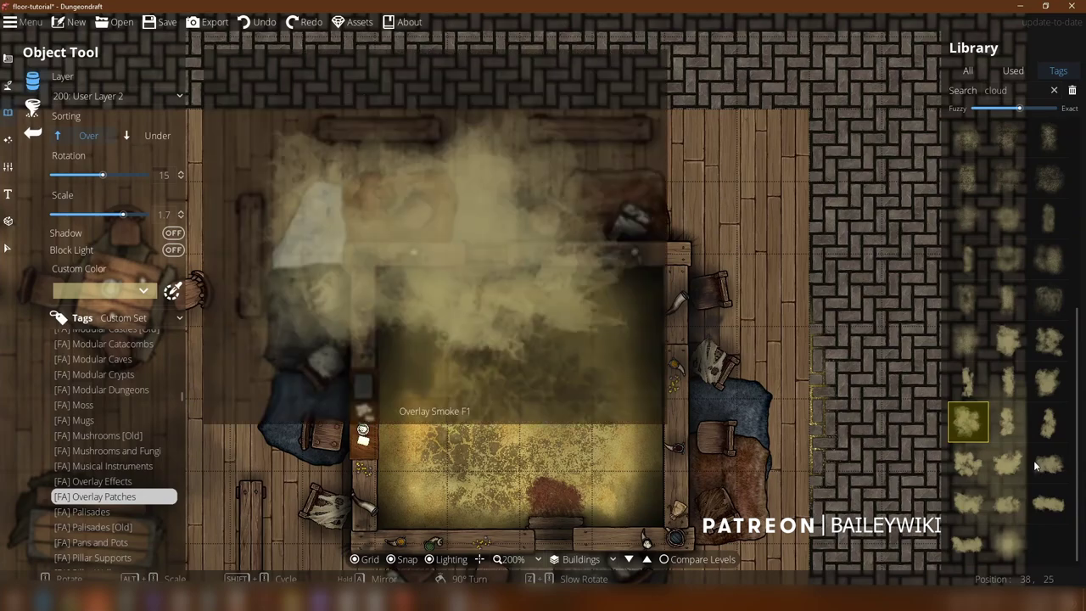
pyautogui.scroll(3, 1005, 331)
pyautogui.moveTo(1001, 310)
pyautogui.scroll(3, 1003, 297)
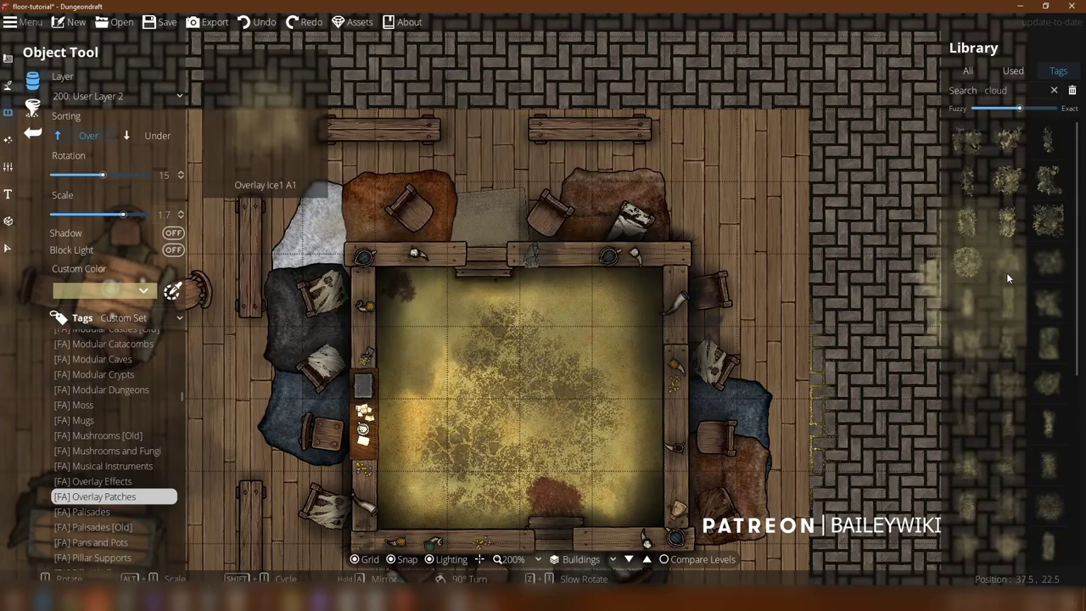
pyautogui.click(1008, 180)
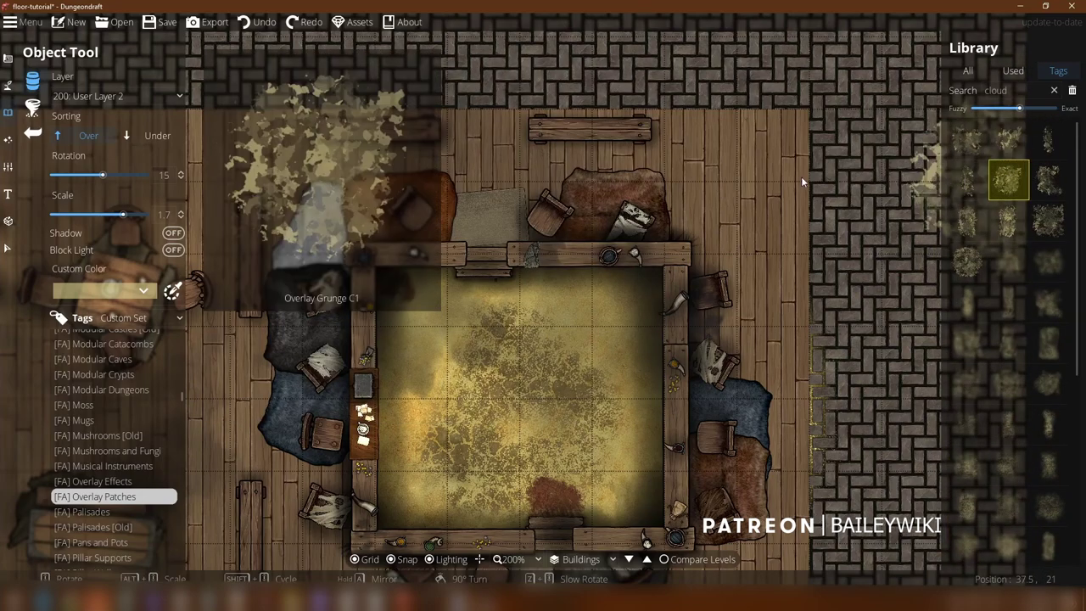
# Step: Switch to the C1 Buildings 06 level and bring the stone crypt south of the round pit into view
pyautogui.click(609, 560)
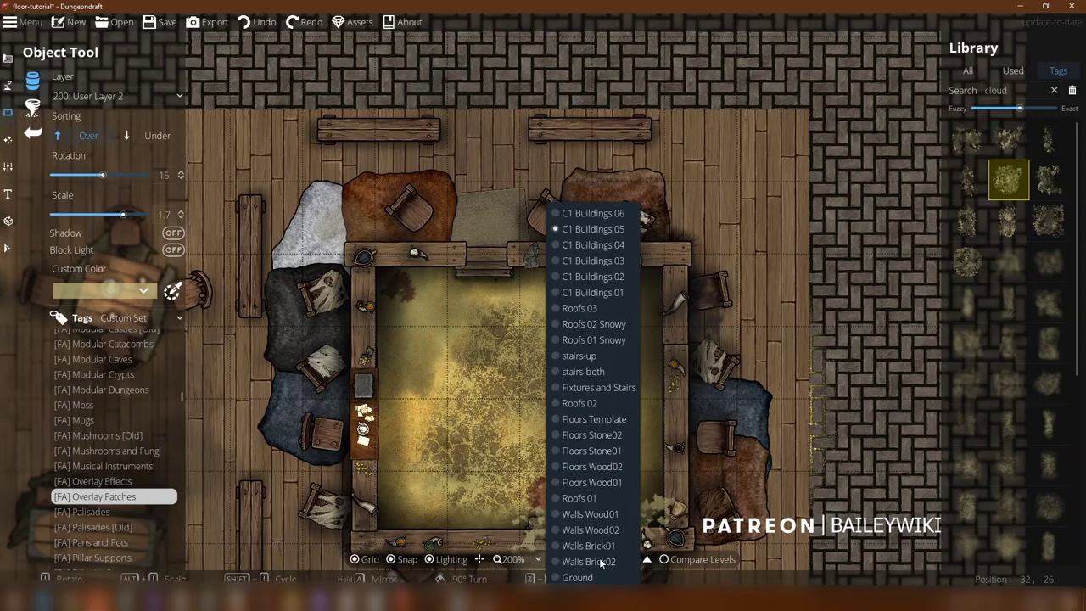
pyautogui.click(574, 216)
pyautogui.scroll(-3, 592, 303)
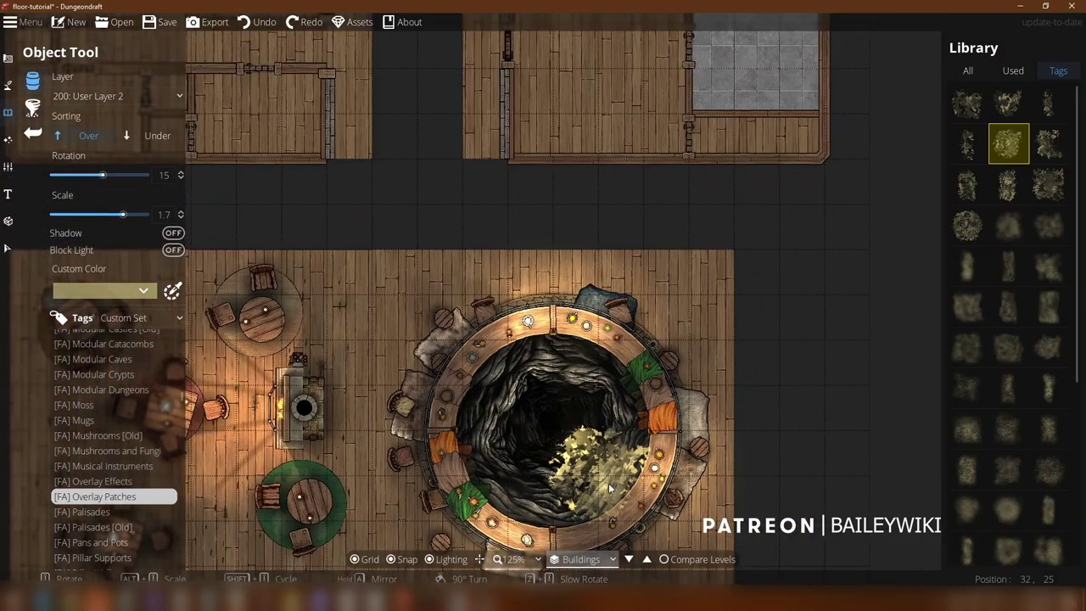
pyautogui.moveTo(592, 304); pyautogui.dragTo(626, 43)
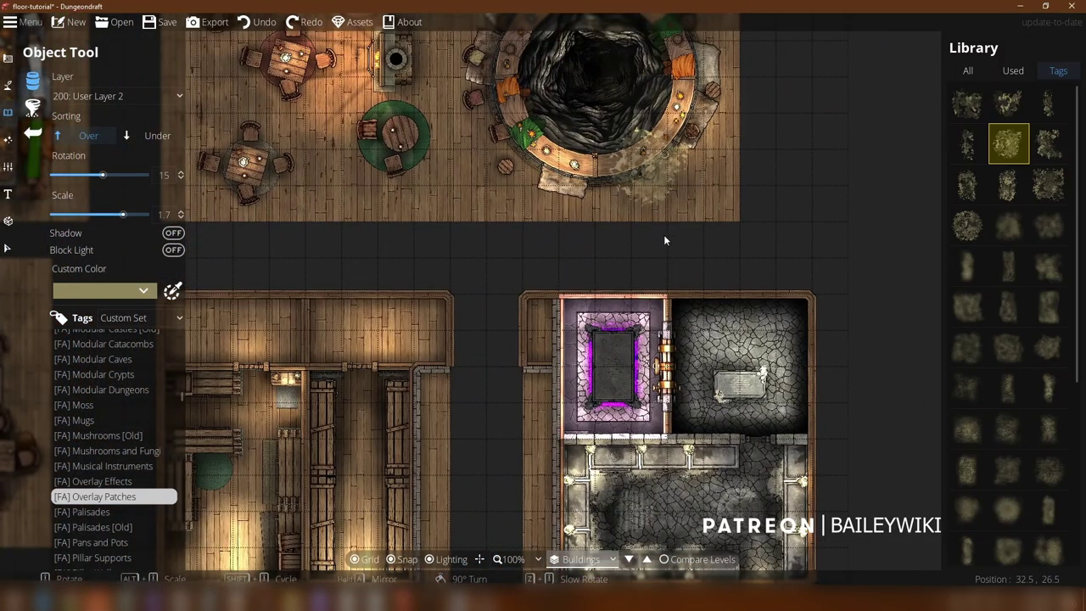
pyautogui.press('Down')
pyautogui.scroll(5, 620, 272)
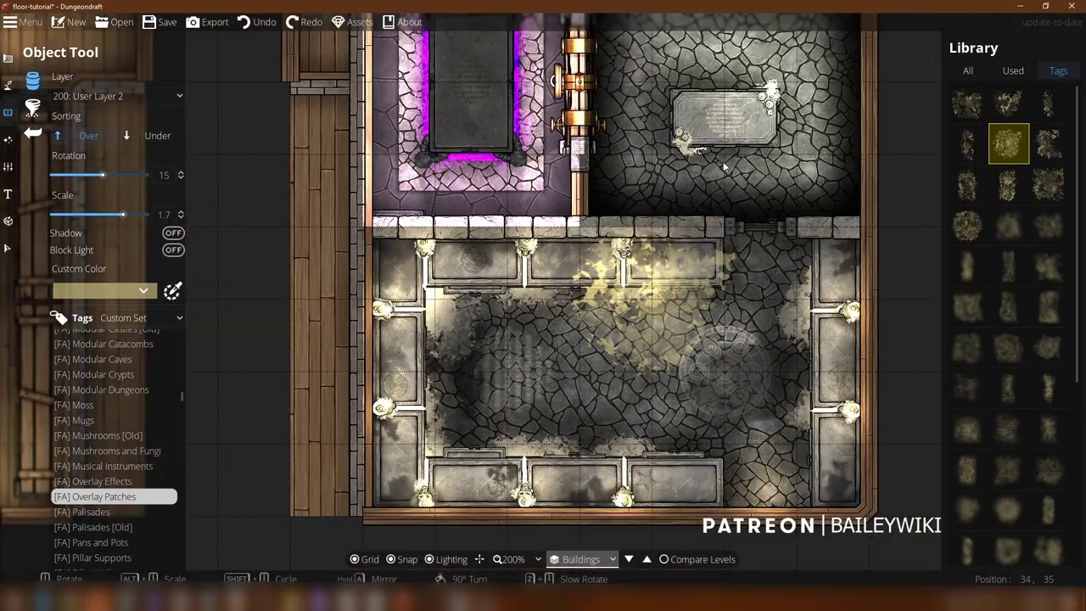
# Step: Examine the overlay shading on the crypt's stone floors, around the purple-lit slab, the neighbouring tomb and the skull-lit coffins
pyautogui.press('Up')
pyautogui.press('Down')
pyautogui.scroll(3, 665, 425)
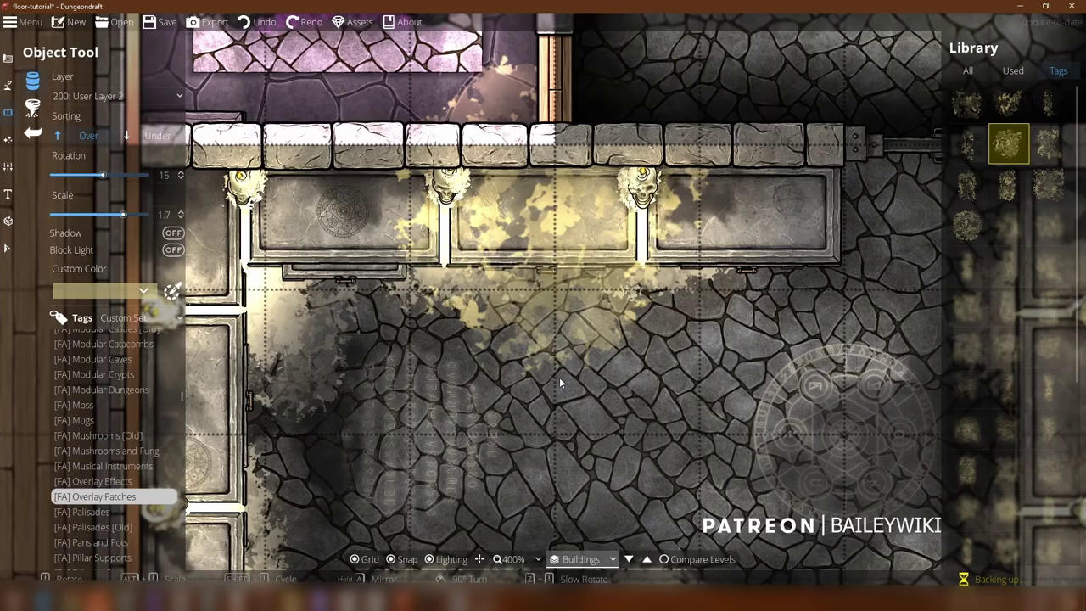
pyautogui.moveTo(551, 219); pyautogui.dragTo(593, 543)
pyautogui.moveTo(654, 285); pyautogui.dragTo(775, 432)
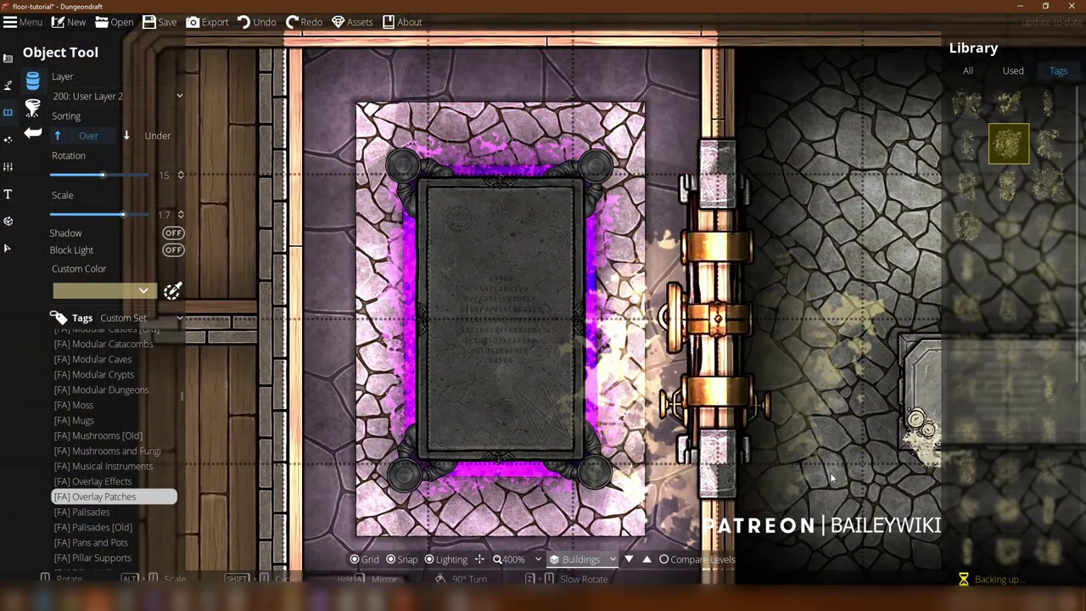
pyautogui.moveTo(827, 458); pyautogui.dragTo(582, 141)
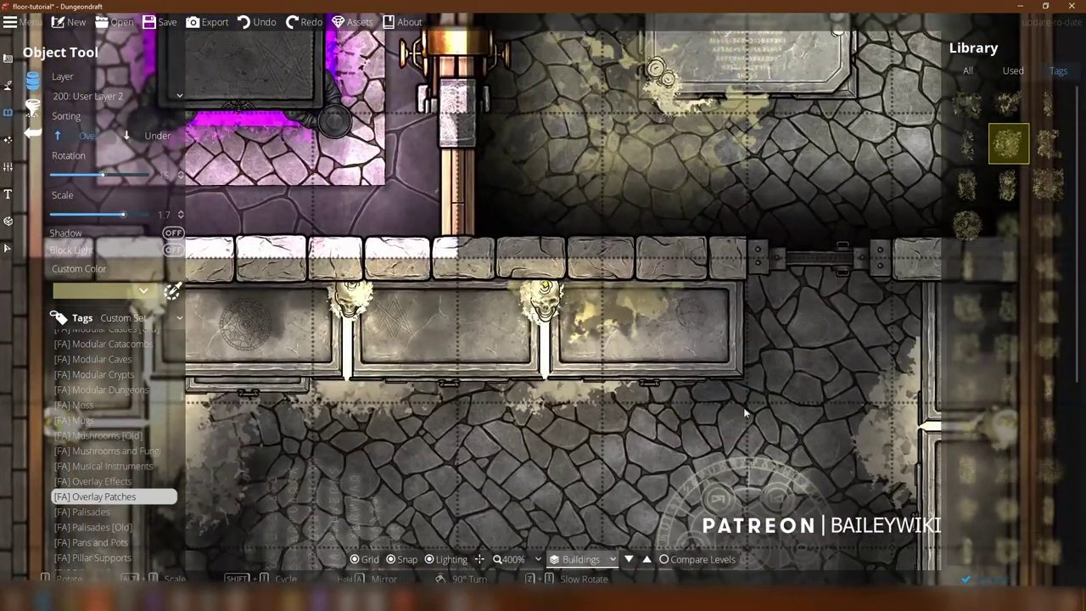
pyautogui.press('Up')
pyautogui.press('Right')
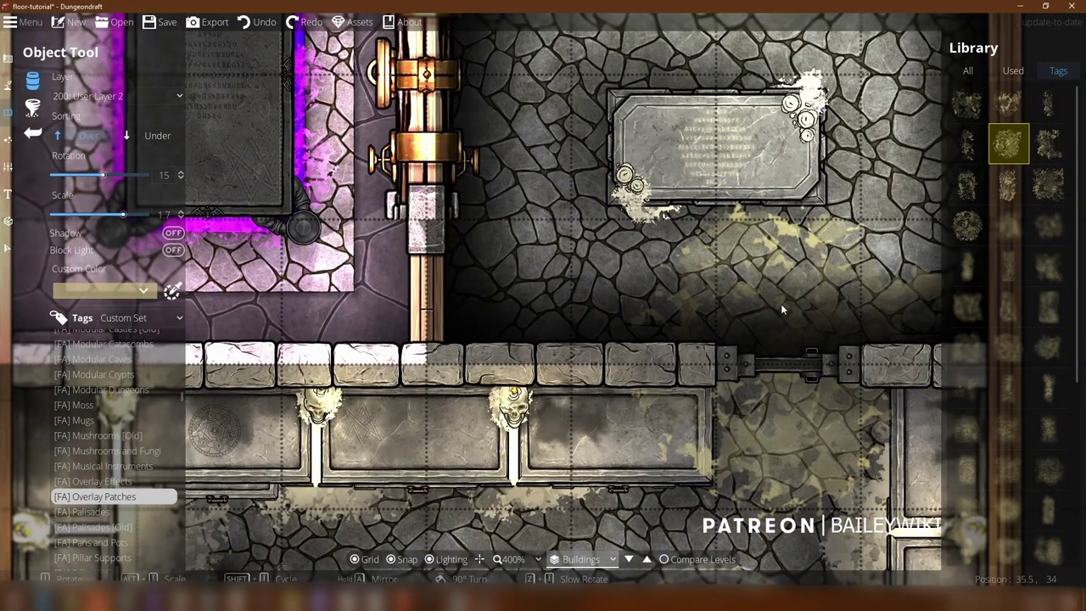
pyautogui.moveTo(730, 486); pyautogui.dragTo(790, 202)
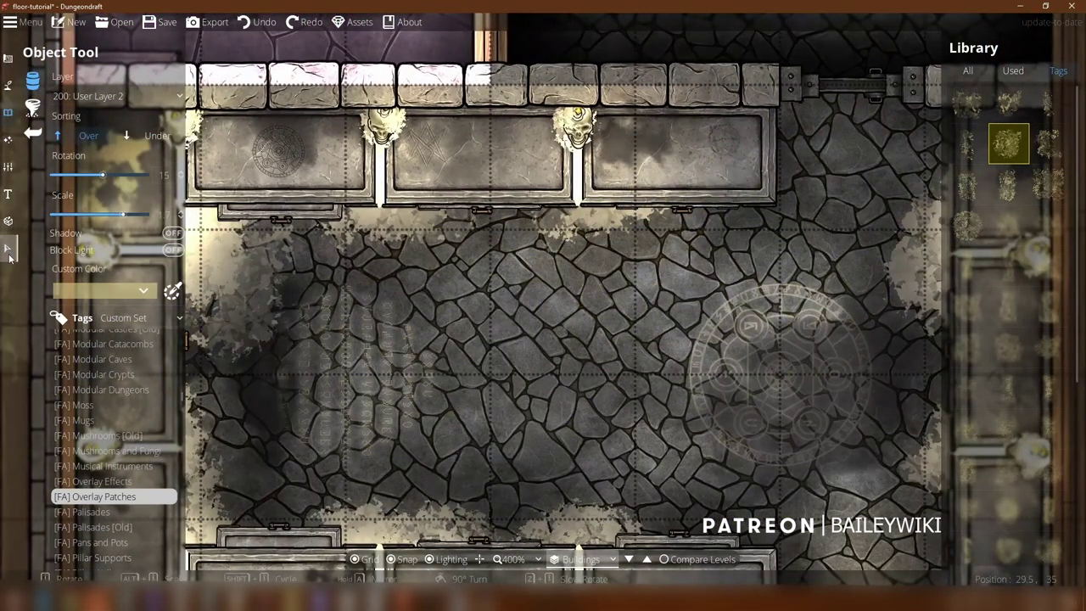
# Step: Switch to the Select tool and inspect the objects layered over the crypt floor and its northern coffins
pyautogui.click(7, 247)
pyautogui.moveTo(532, 359); pyautogui.dragTo(636, 348)
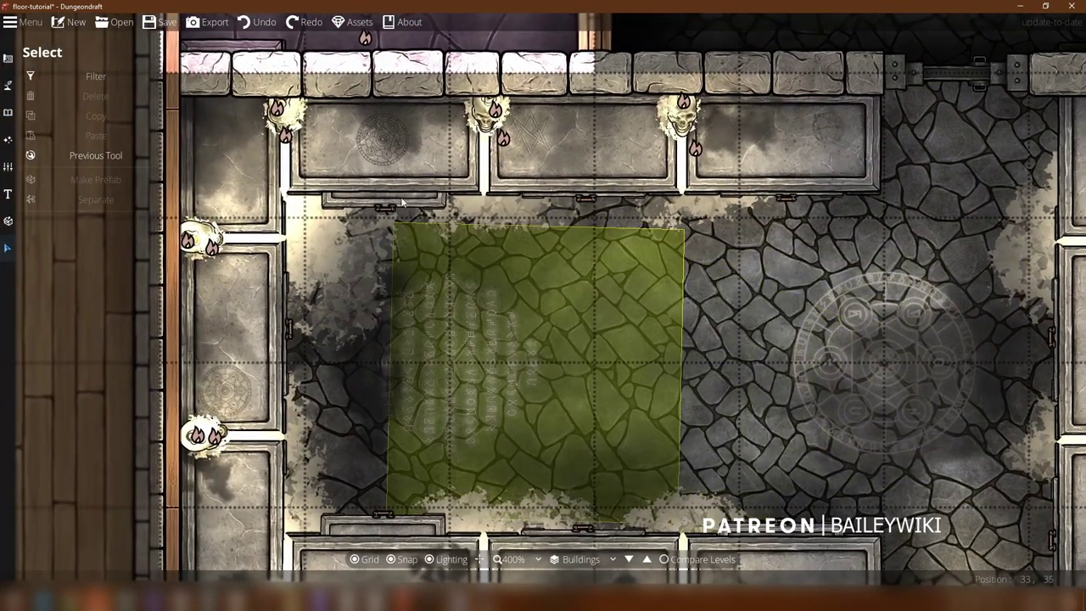
pyautogui.scroll(-1, 841, 360)
pyautogui.scroll(2, 845, 329)
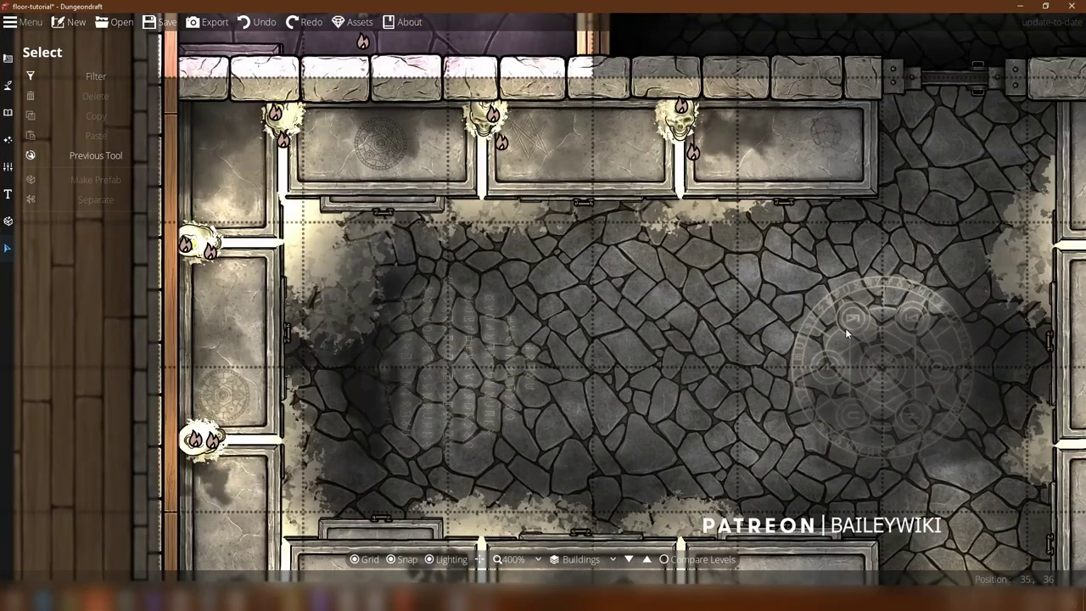
pyautogui.moveTo(788, 276); pyautogui.dragTo(753, 450)
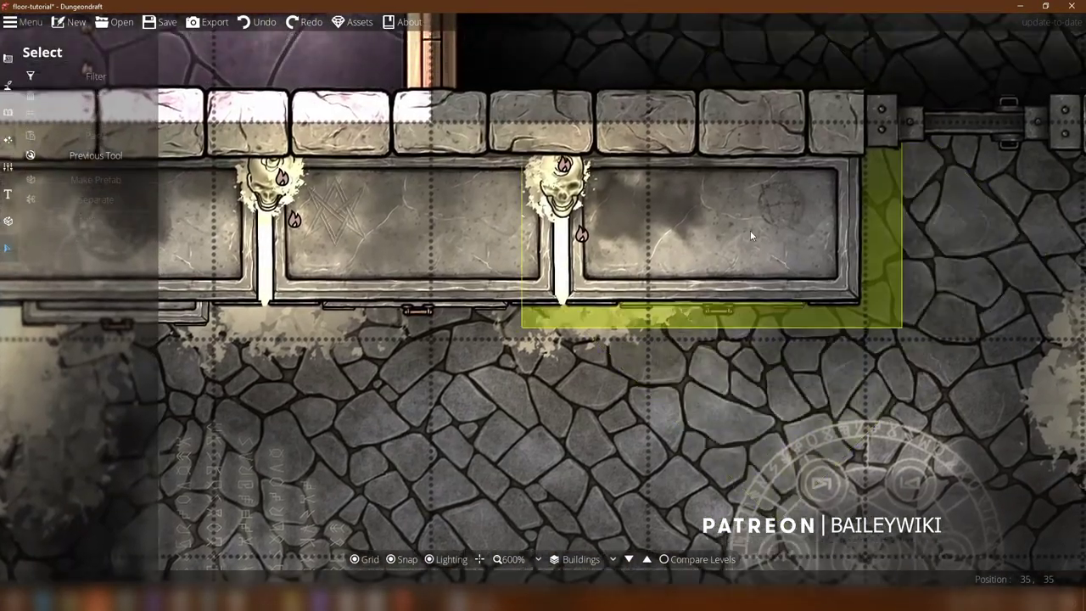
# Step: Turn off snapping and reposition the carved symbol on the easternmost coffin lid along the crypt's north wall
pyautogui.click(786, 203)
pyautogui.scroll(2, 787, 201)
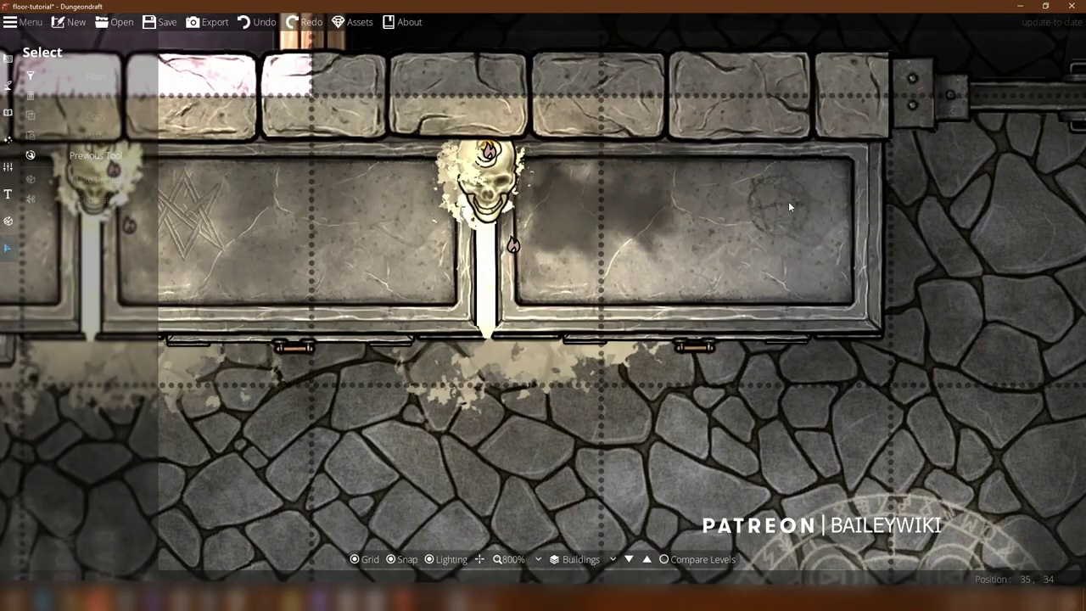
pyautogui.moveTo(806, 205)
pyautogui.mouseDown()
pyautogui.moveTo(806, 188)
pyautogui.moveTo(799, 204)
pyautogui.mouseUp()
pyautogui.press('s')
pyautogui.rightClick(799, 204)
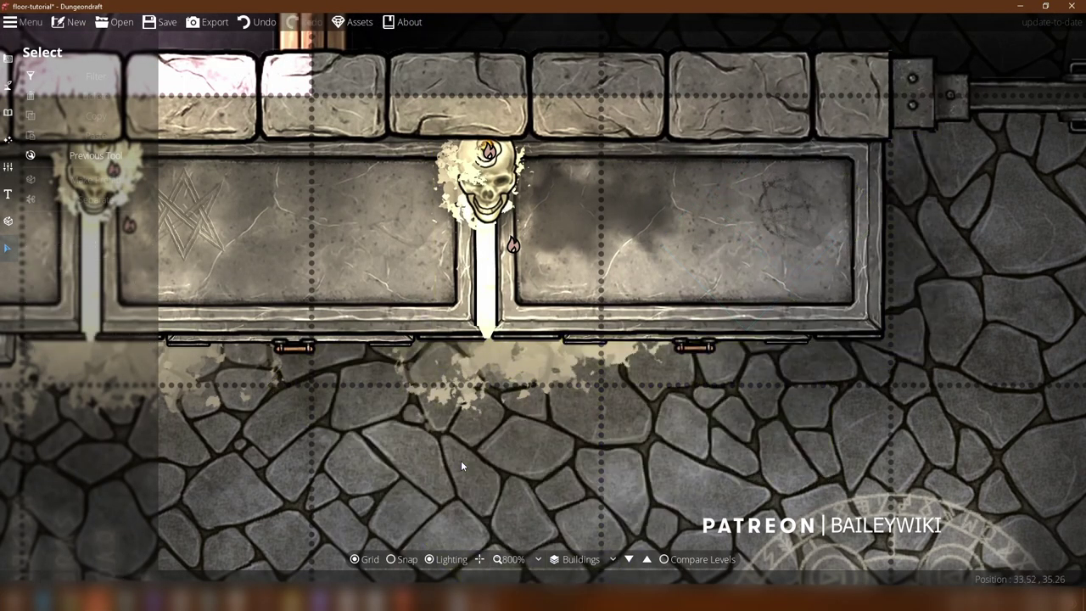
# Step: Return to the Object Tool, scale the overlay patch down to 0.2, and choose the circular grunge patch
pyautogui.scroll(-2, 465, 450)
pyautogui.moveTo(592, 345); pyautogui.dragTo(620, 255)
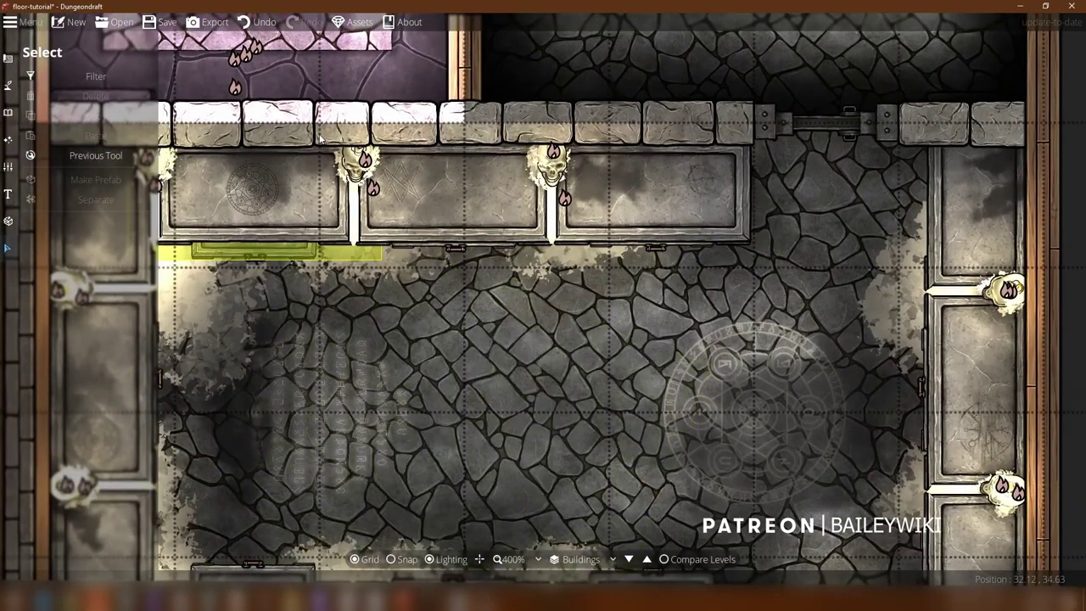
pyautogui.scroll(2, 530, 185)
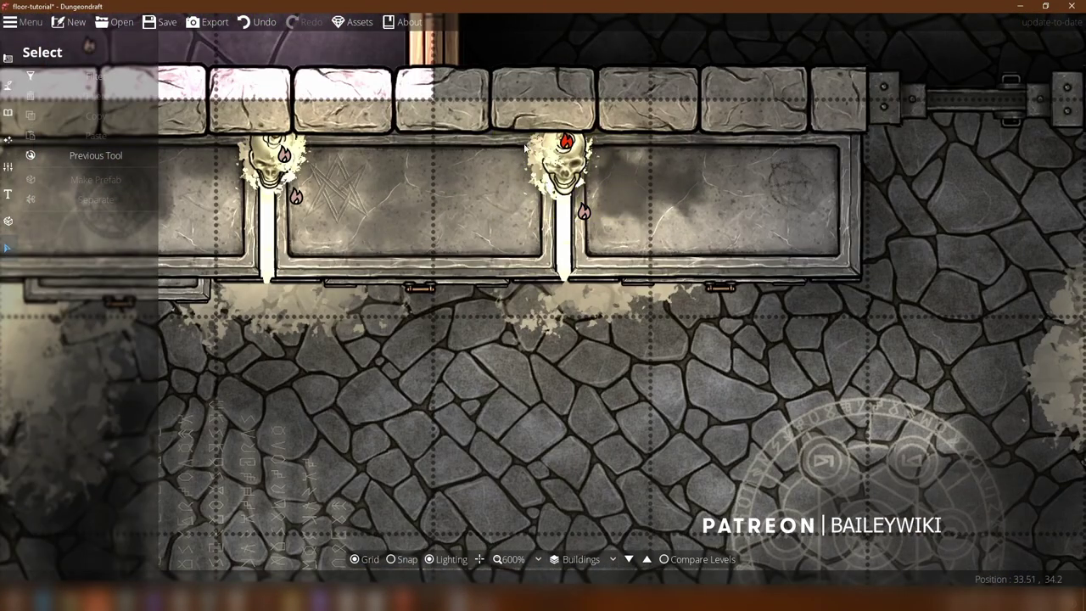
pyautogui.click(9, 59)
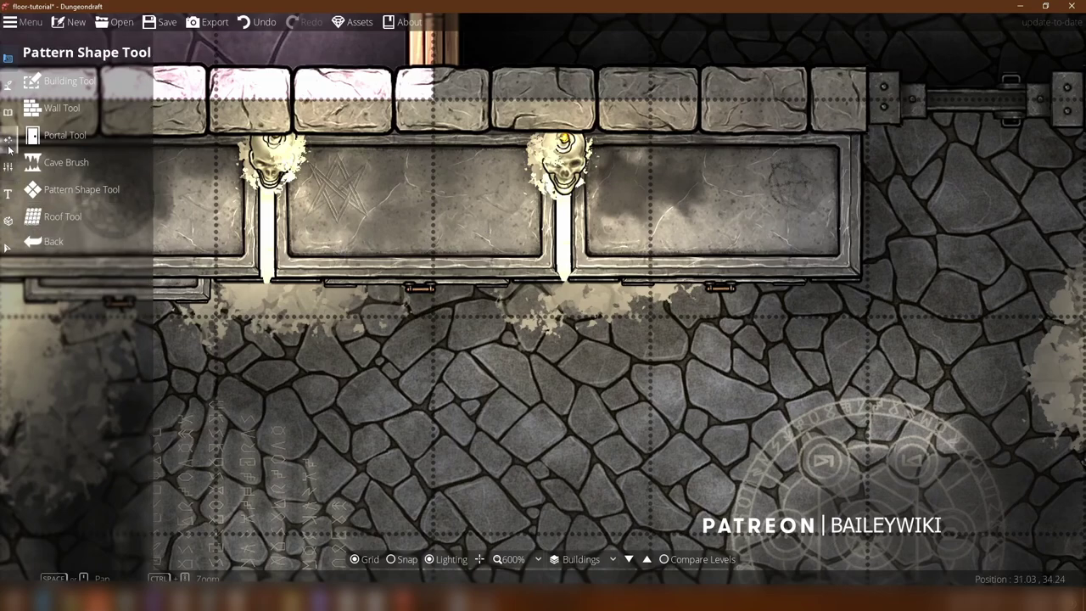
pyautogui.click(9, 114)
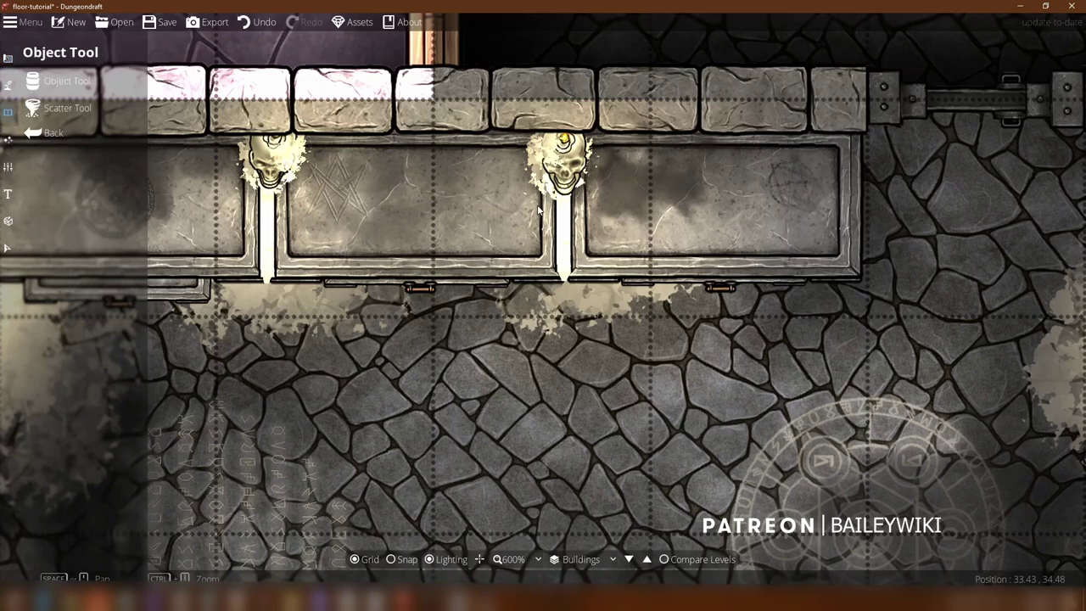
pyautogui.click(67, 80)
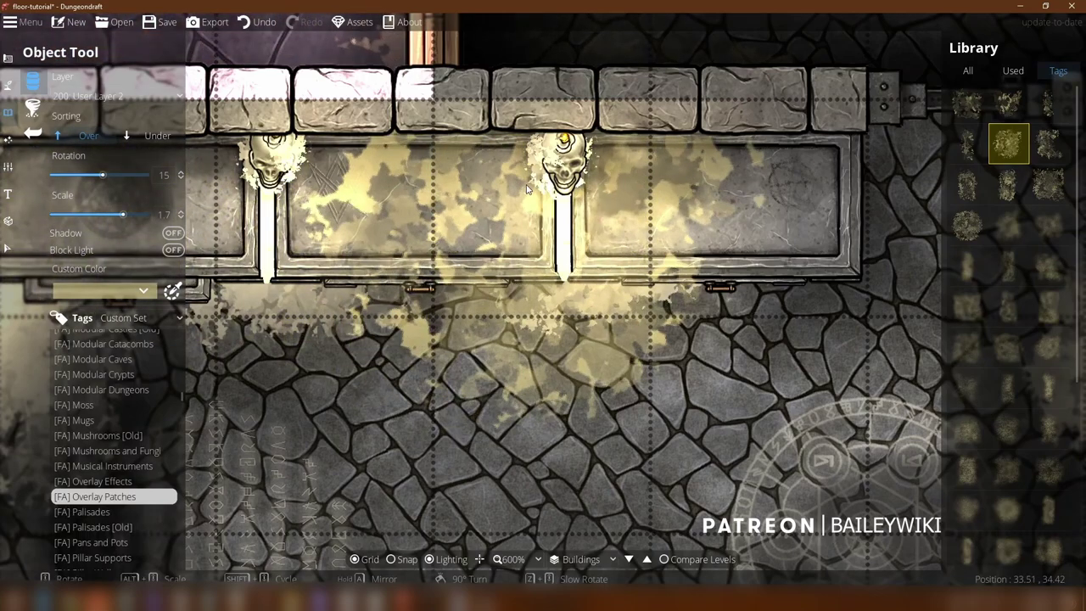
pyautogui.scroll(-13, 538, 188)
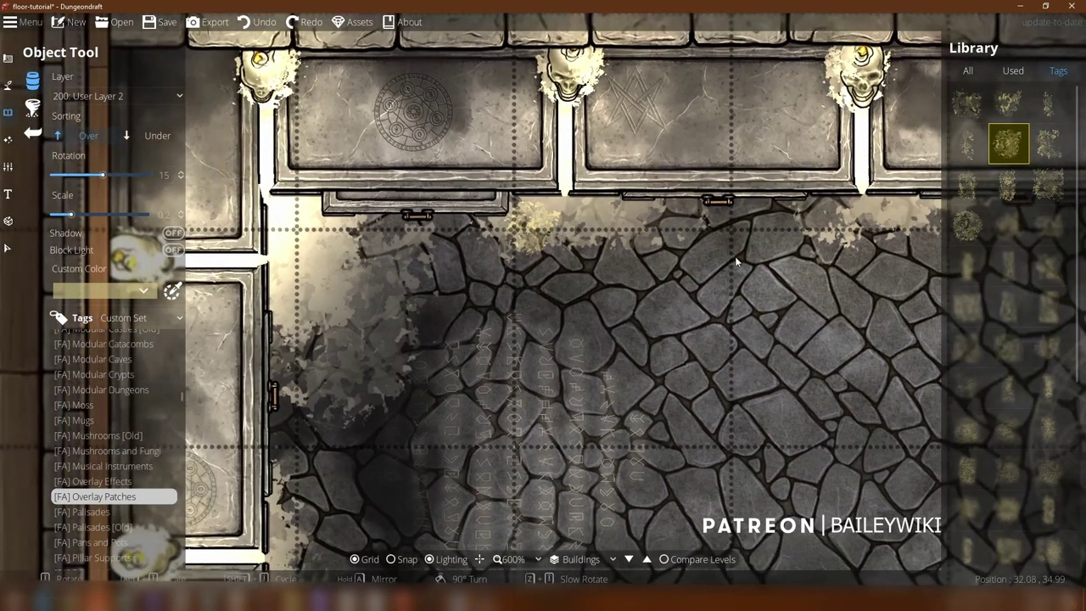
pyautogui.click(956, 224)
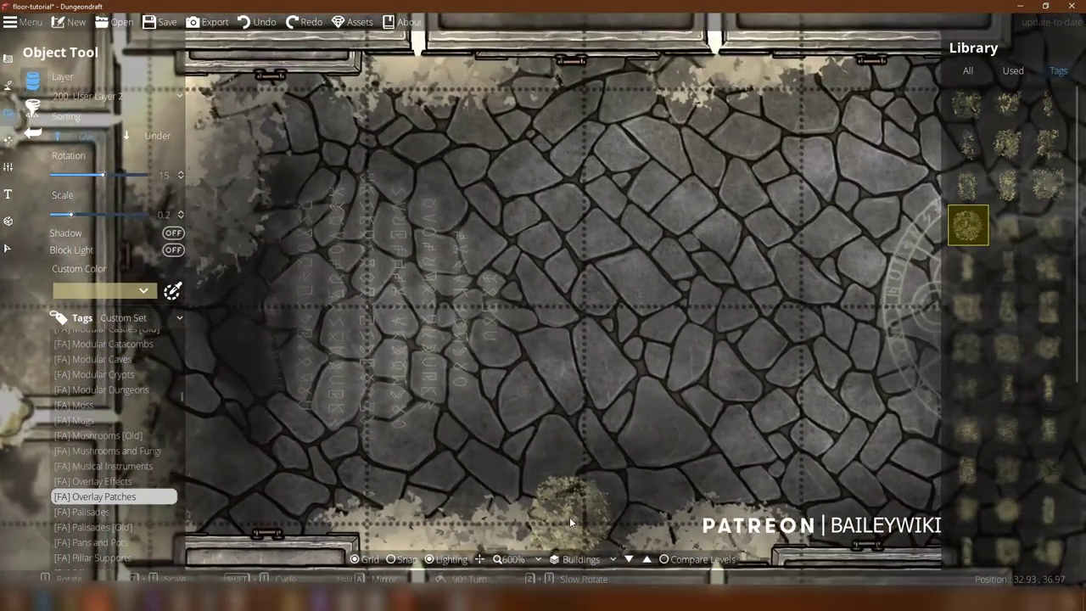
# Step: Select the large tilted patch on the -100: Below Water layer over the crypt floor's rune inscription and delete it
pyautogui.click(8, 248)
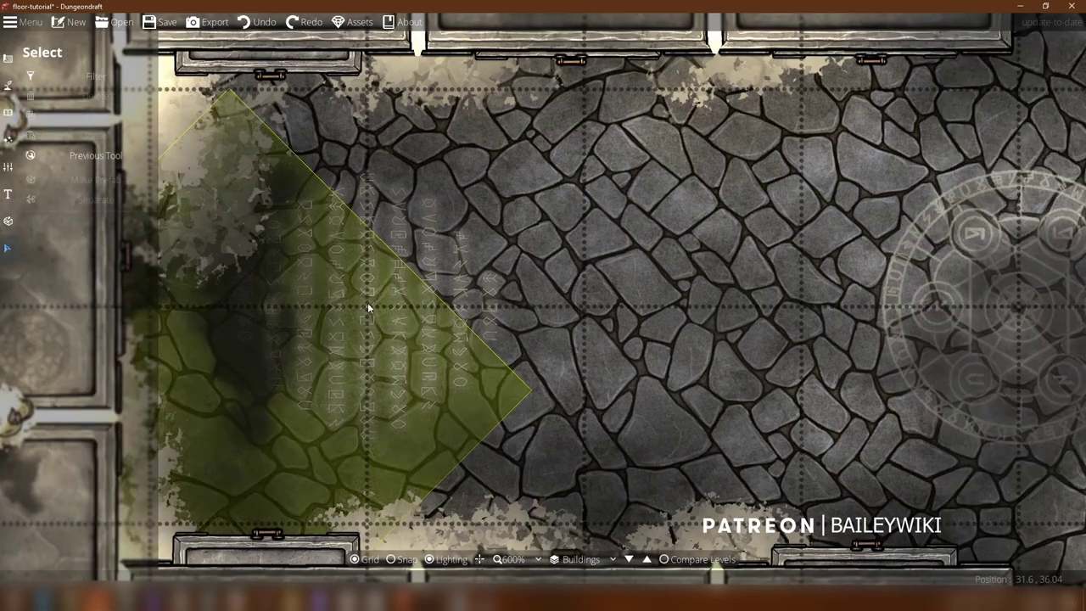
pyautogui.click(361, 288)
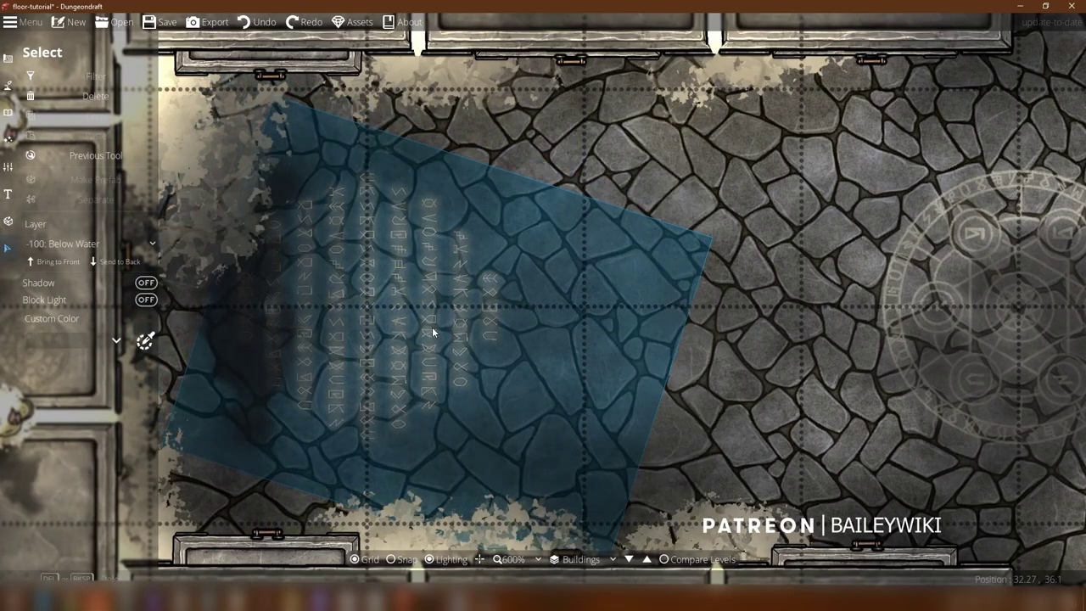
pyautogui.press('Delete')
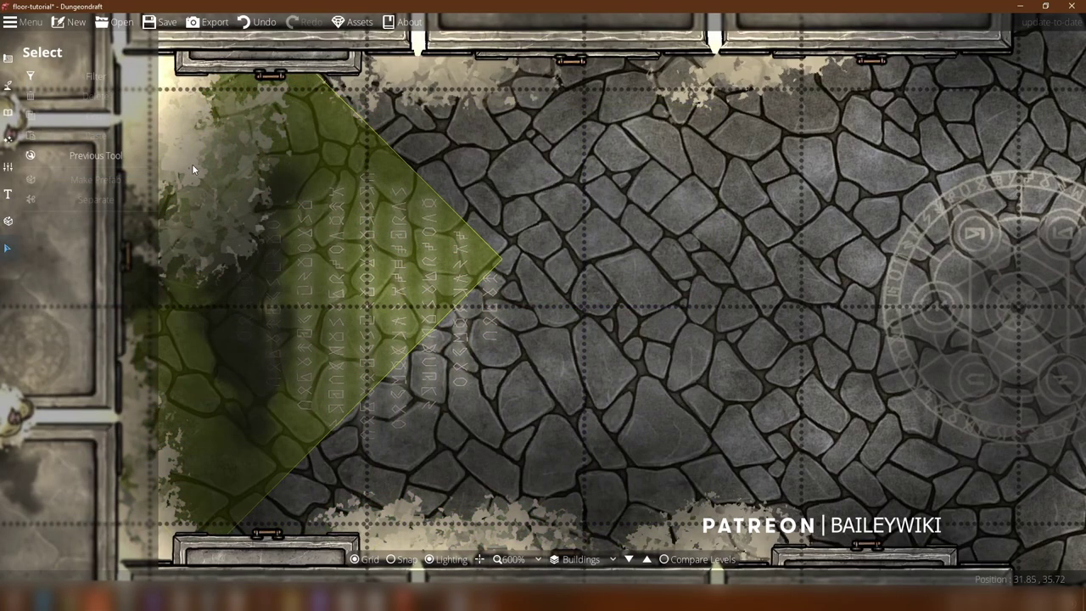
# Step: Return to the Object Tool, search the whole library for "magic circle" and choose the MagicCircle Engraved G 2x2 asset
pyautogui.click(5, 113)
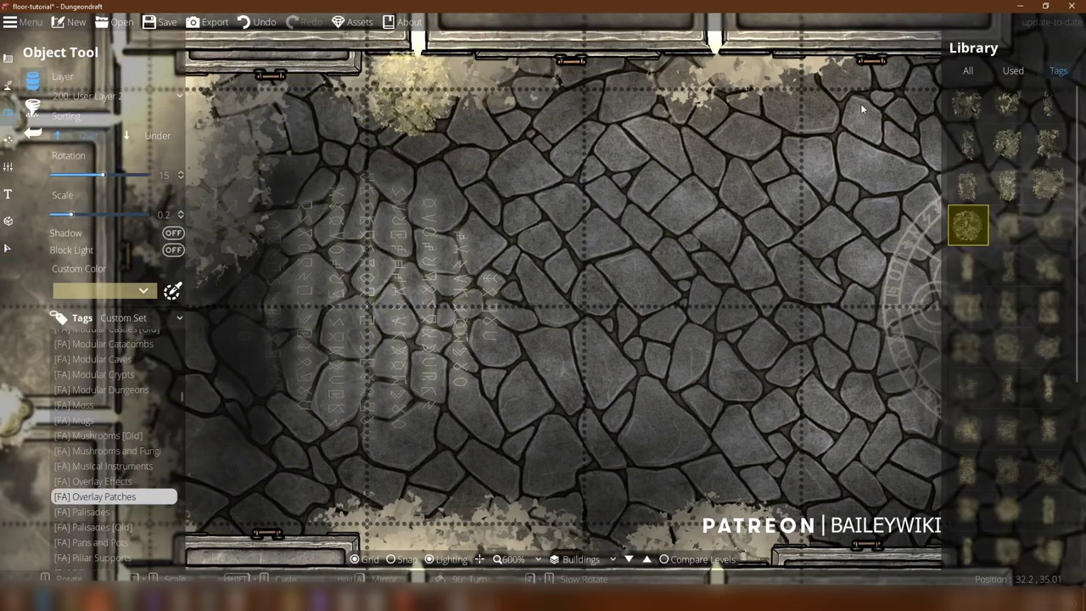
pyautogui.click(968, 71)
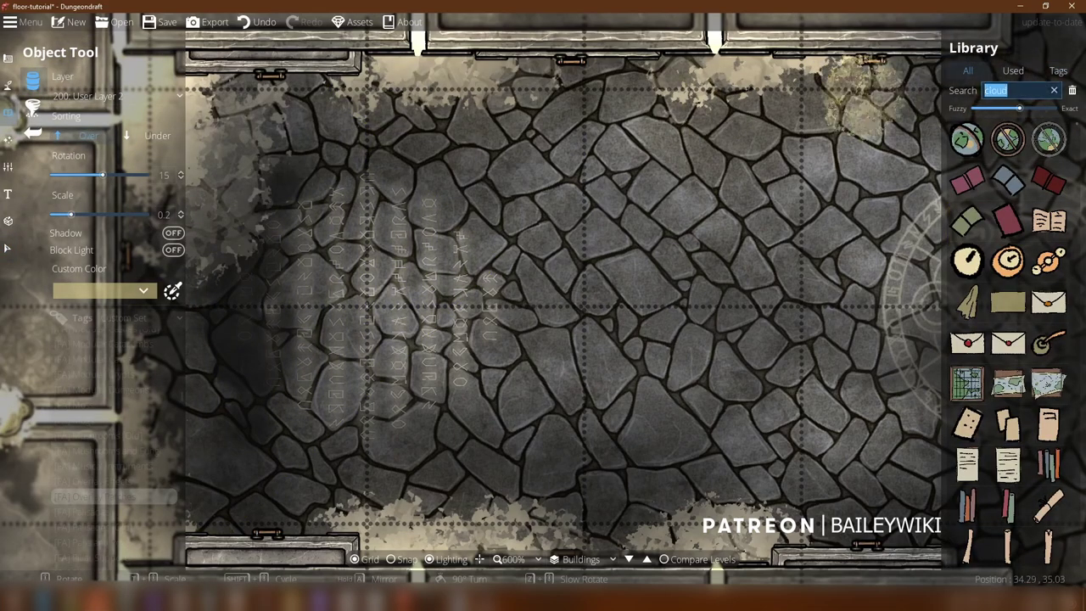
pyautogui.write('magic')
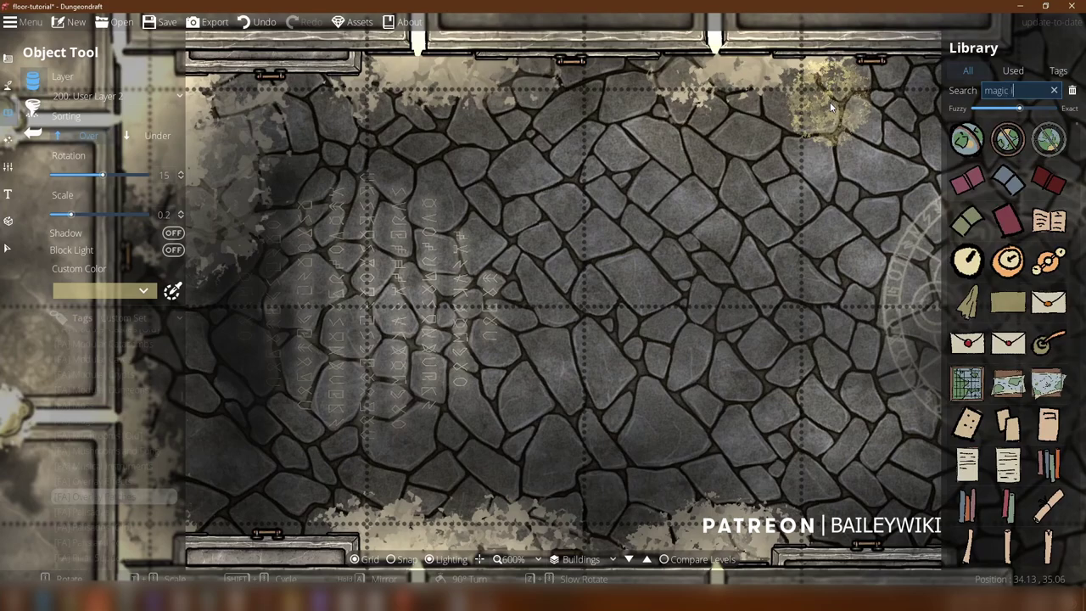
pyautogui.write(' circle')
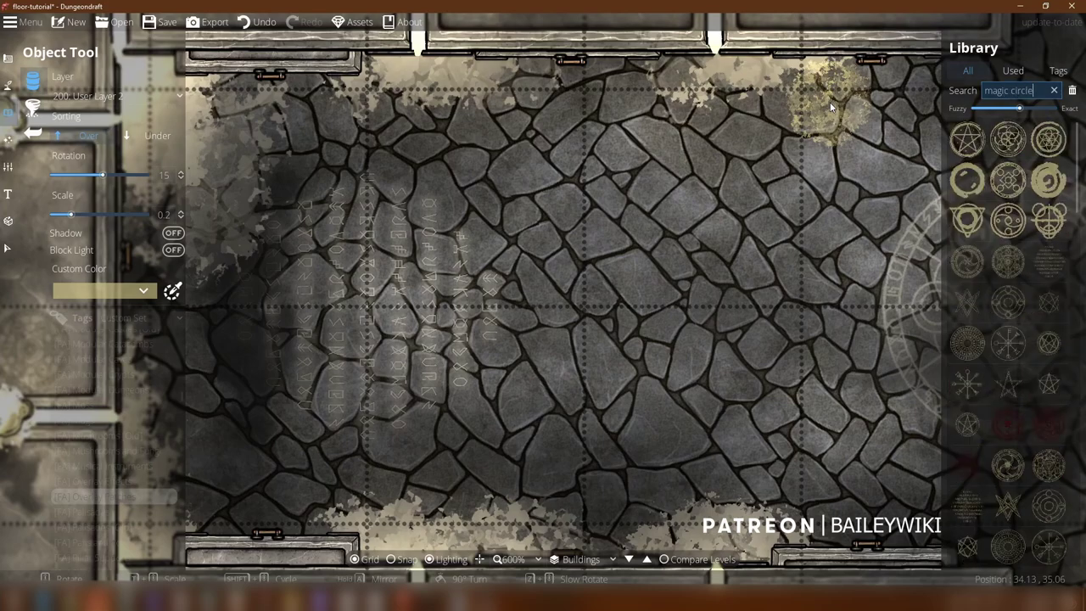
pyautogui.moveTo(1002, 269)
pyautogui.scroll(-5, 1004, 269)
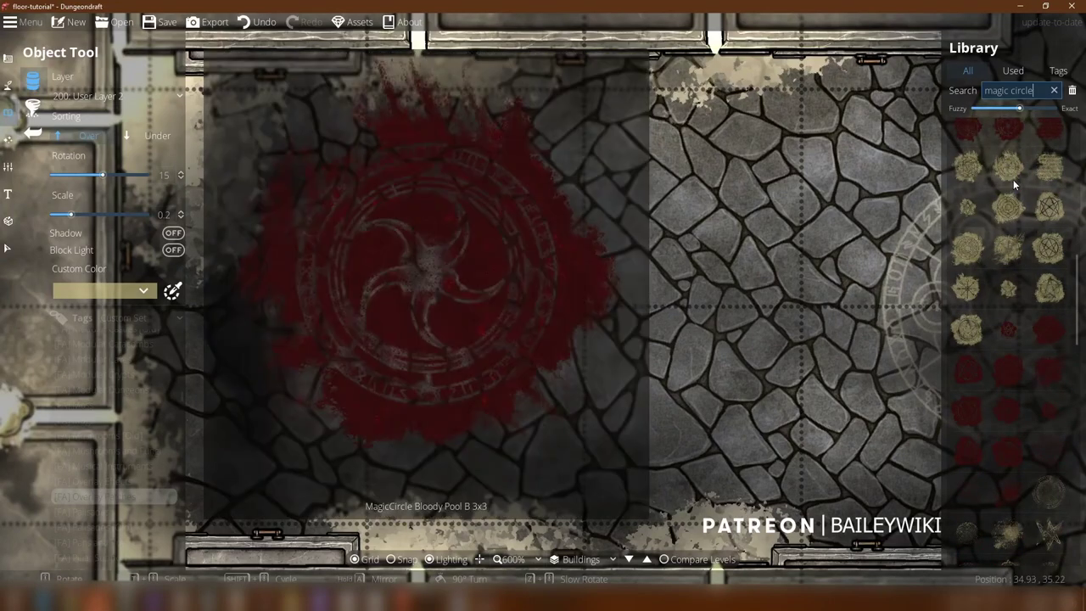
pyautogui.click(1011, 202)
pyautogui.scroll(-5, 1018, 387)
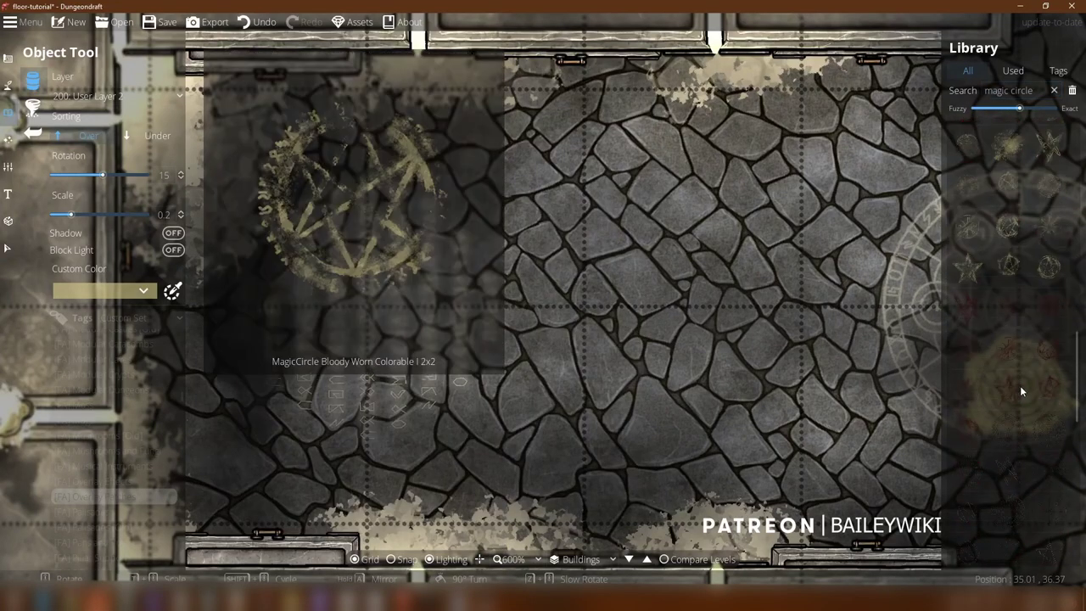
pyautogui.click(1018, 286)
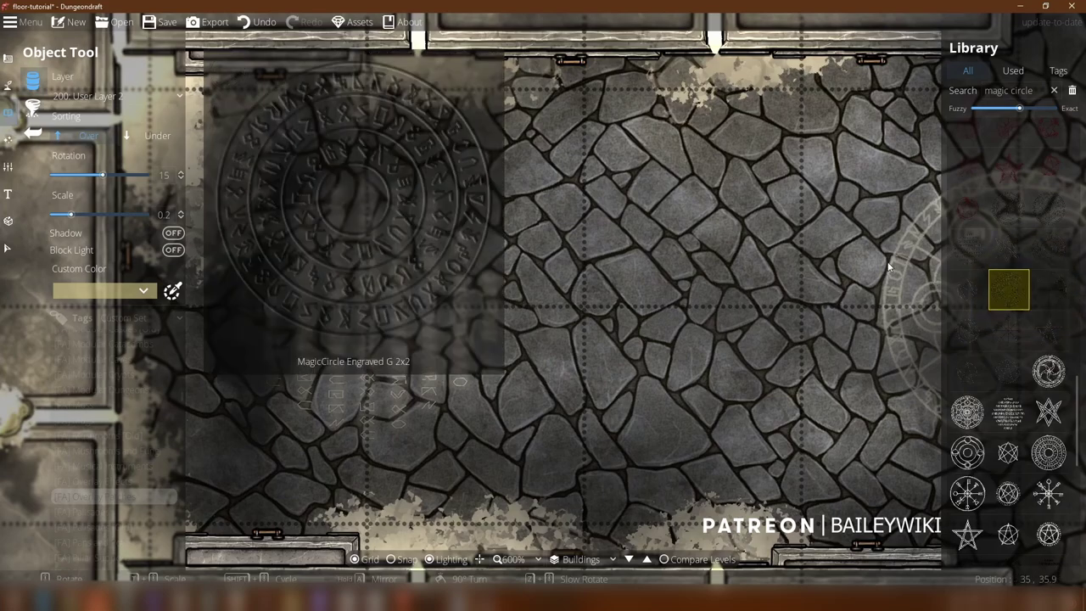
# Step: Preview the engraved magic circle over the middle of the crypt floor at a scale of 0.6
pyautogui.click(712, 260)
pyautogui.scroll(2, 667, 268)
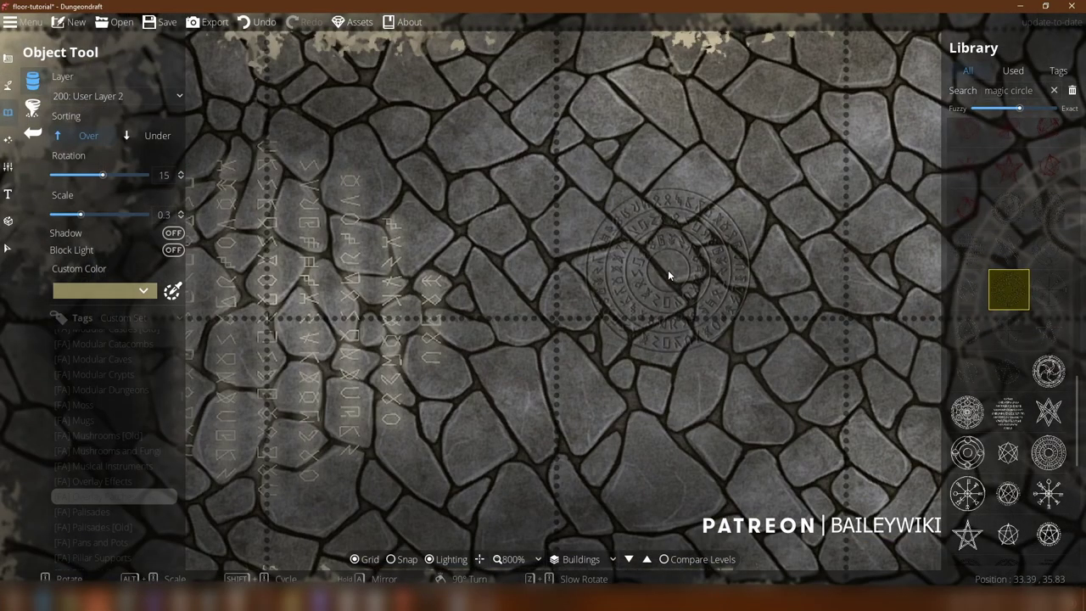
pyautogui.keyDown('alt'); pyautogui.scroll(4, 668, 270); pyautogui.keyUp('alt')
pyautogui.scroll(-4, 666, 275)
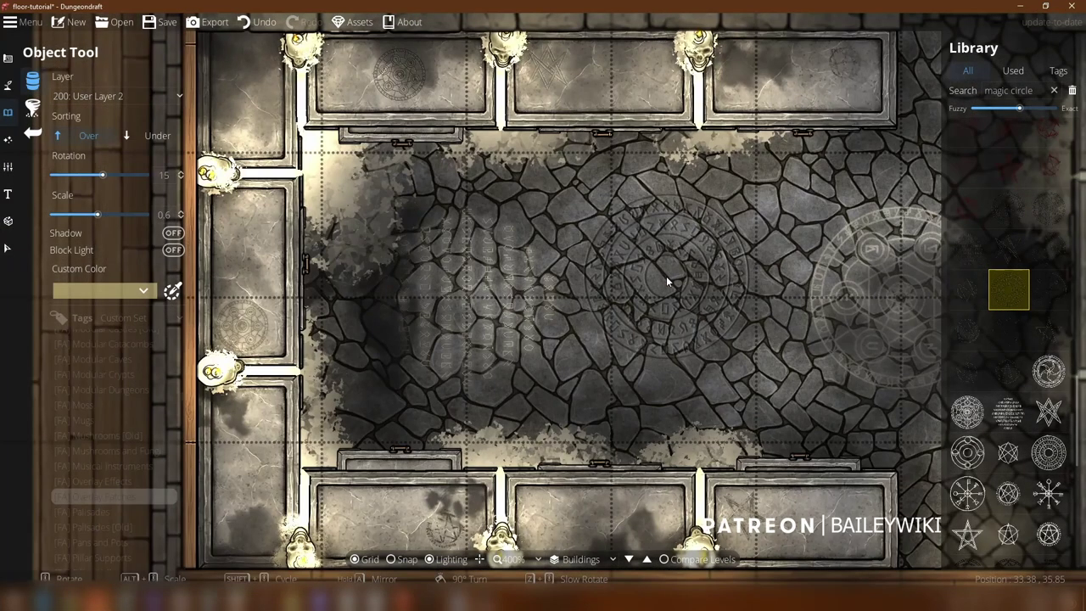
# Step: Preview the engraved circle on the westernmost coffin lid along the crypt's south wall, scaled down to 0.2
pyautogui.moveTo(586, 256); pyautogui.dragTo(421, 144)
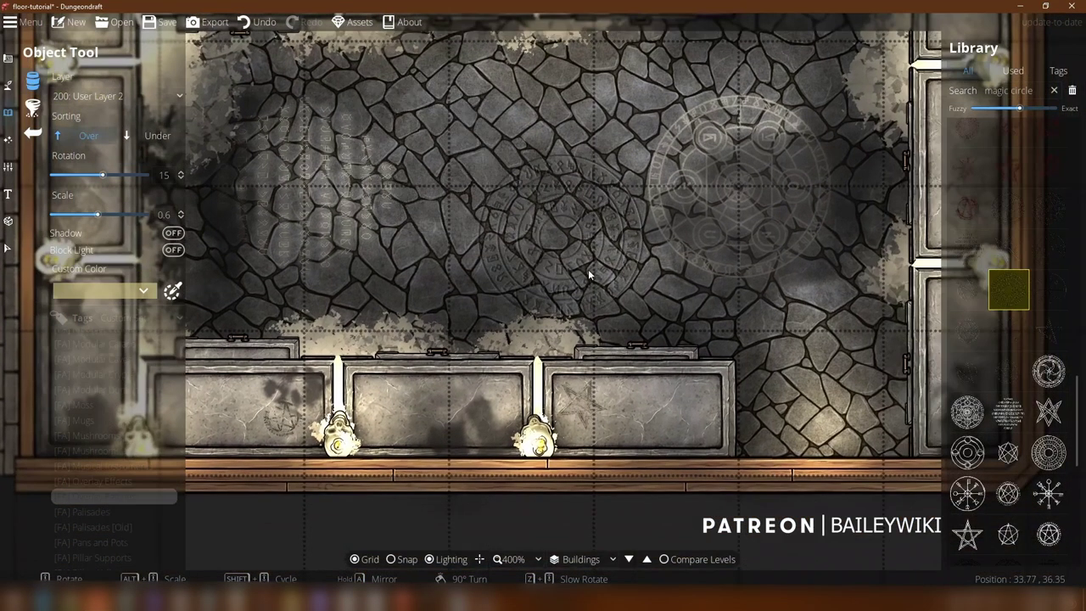
pyautogui.moveTo(289, 414); pyautogui.dragTo(569, 241)
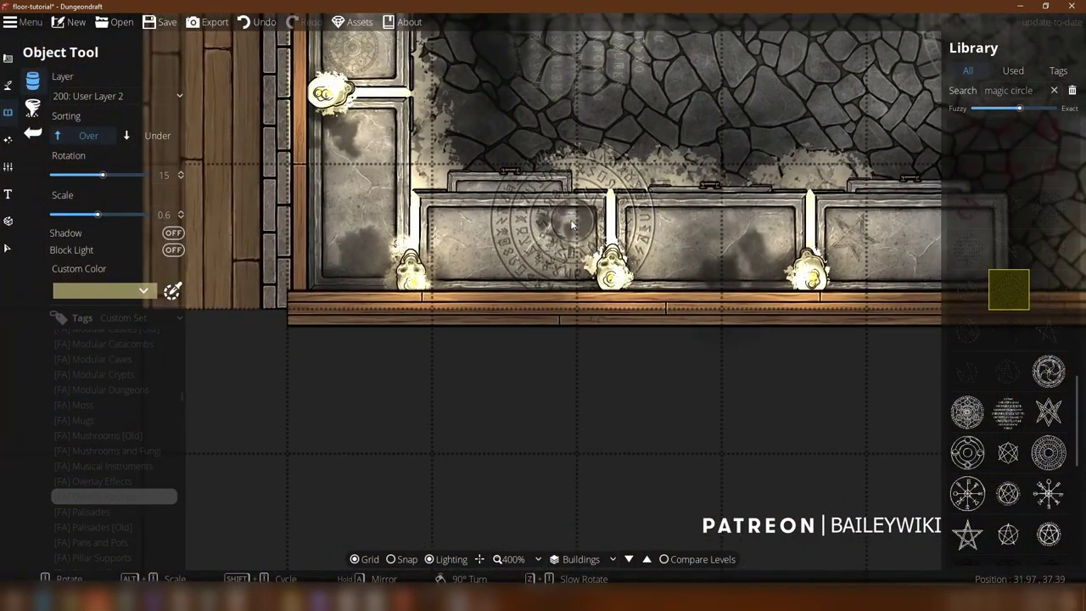
pyautogui.scroll(4, 570, 240)
pyautogui.keyDown('alt'); pyautogui.scroll(-1, 513, 258); pyautogui.keyUp('alt')
pyautogui.keyDown('alt'); pyautogui.scroll(-4, 398, 276); pyautogui.keyUp('alt')
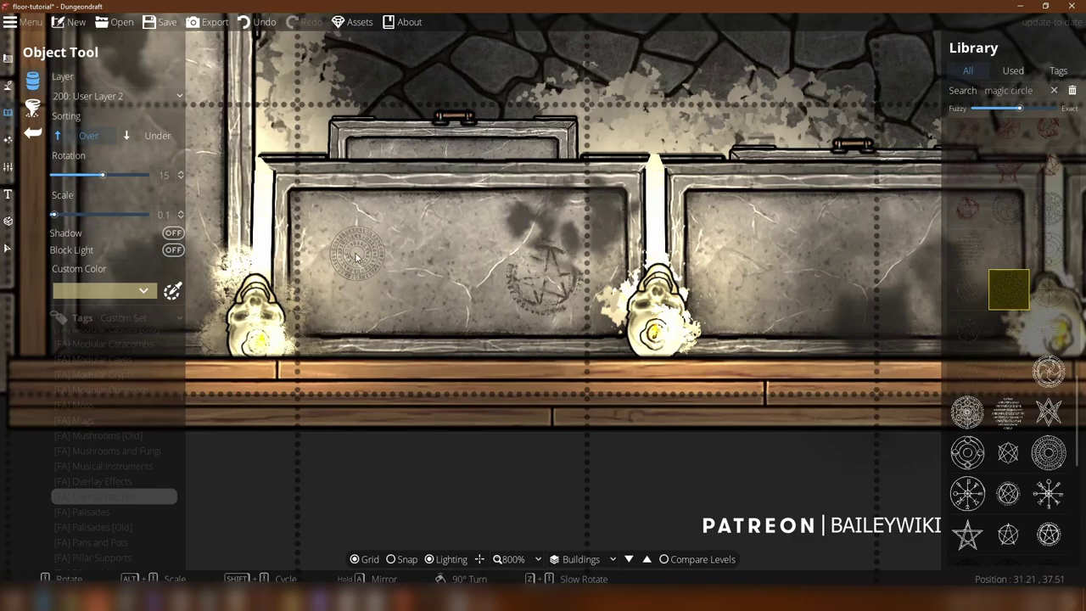
pyautogui.keyDown('alt'); pyautogui.scroll(1, 357, 257); pyautogui.keyUp('alt')
pyautogui.moveTo(357, 255); pyautogui.dragTo(602, 333)
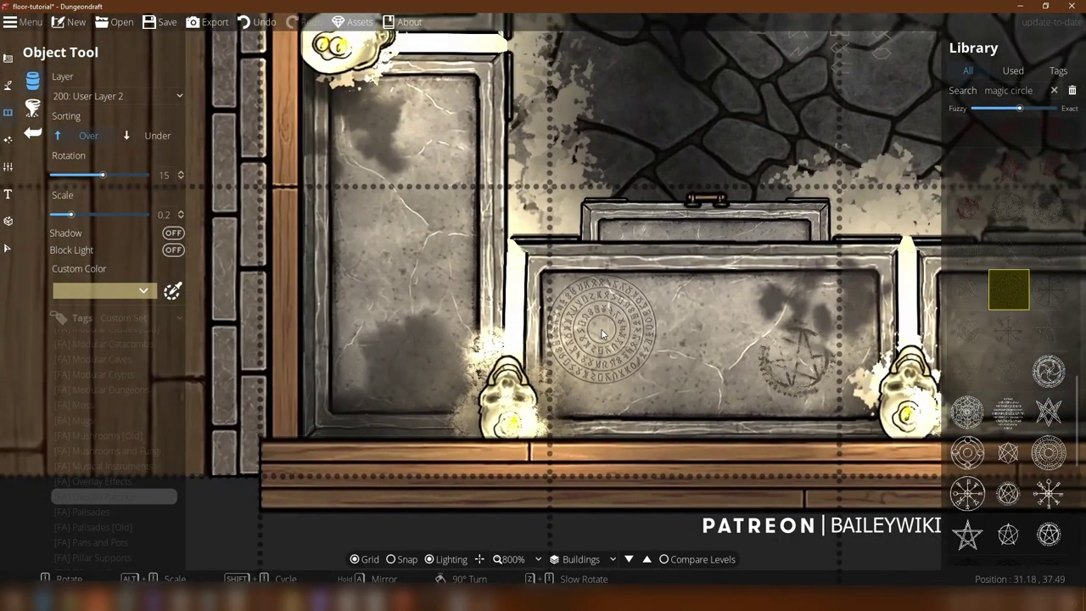
# Step: Switch to the Select tool and examine the patches and the -100: Below Water overlay layered across the crypt floor
pyautogui.click(6, 248)
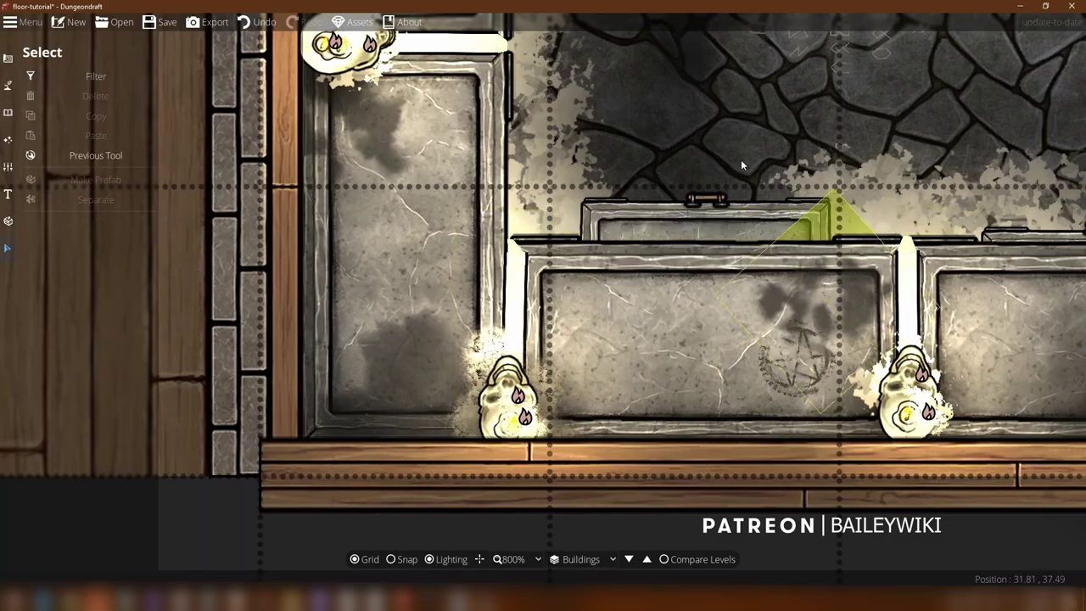
pyautogui.moveTo(718, 205); pyautogui.dragTo(654, 412)
pyautogui.moveTo(497, 134); pyautogui.dragTo(503, 373)
pyautogui.moveTo(884, 116); pyautogui.dragTo(778, 351)
pyautogui.moveTo(955, 306); pyautogui.dragTo(338, 255)
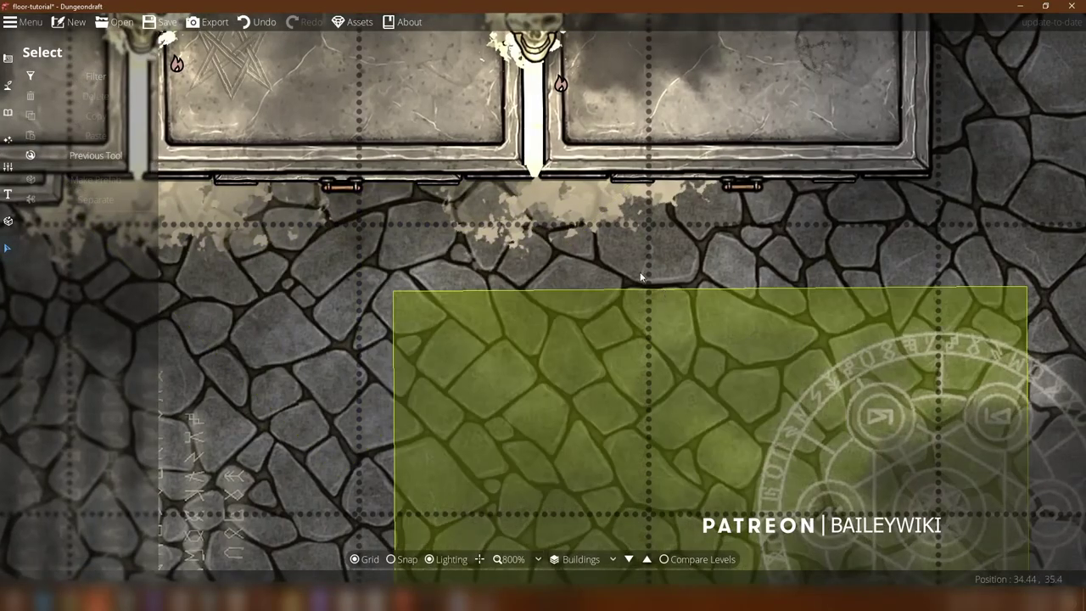
pyautogui.moveTo(865, 400); pyautogui.dragTo(548, 187)
pyautogui.scroll(-5, 548, 187)
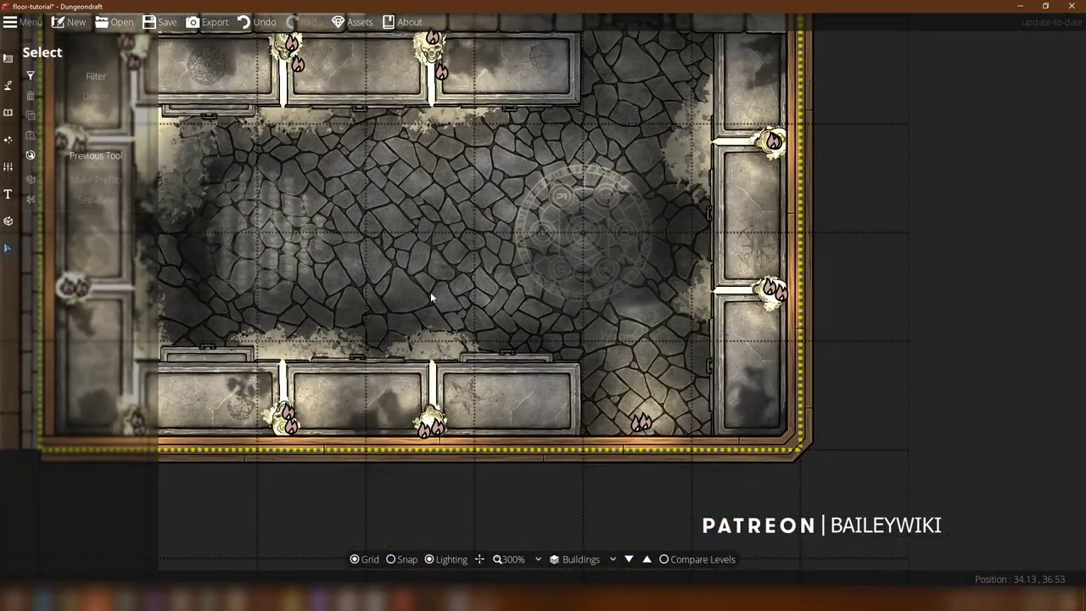
pyautogui.scroll(3, 430, 292)
pyautogui.click(565, 286)
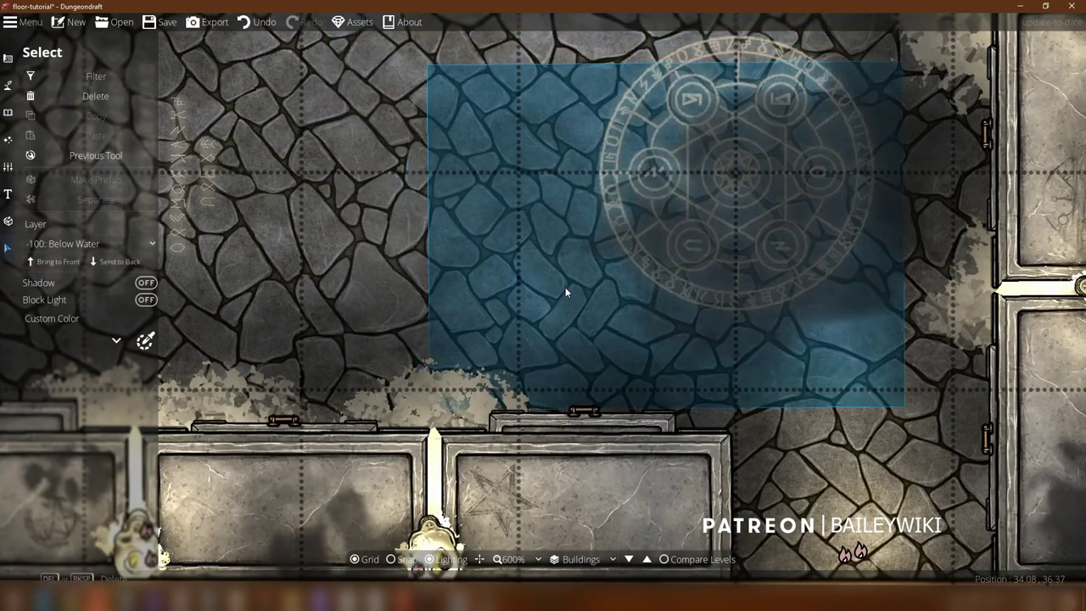
pyautogui.moveTo(565, 287); pyautogui.dragTo(716, 251)
pyautogui.rightClick(463, 216)
pyautogui.moveTo(231, 294); pyautogui.dragTo(270, 320)
pyautogui.rightClick(309, 296)
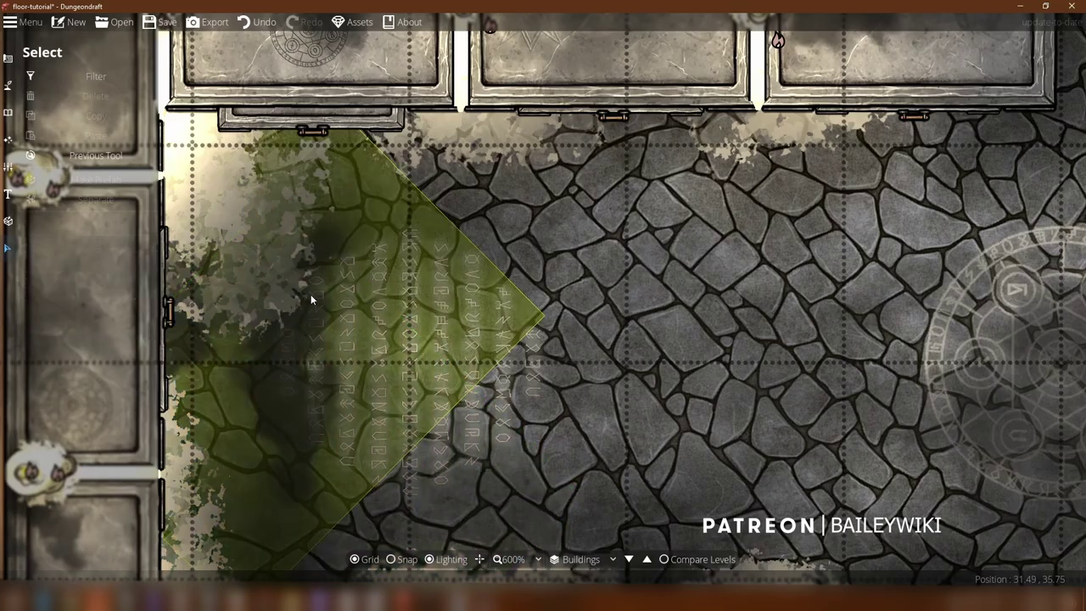
# Step: Examine the floors beyond the crypt's northern door, from the vault door to the purple-lit sarcophagus chamber
pyautogui.moveTo(993, 236); pyautogui.dragTo(380, 349)
pyautogui.moveTo(477, 73); pyautogui.dragTo(523, 309)
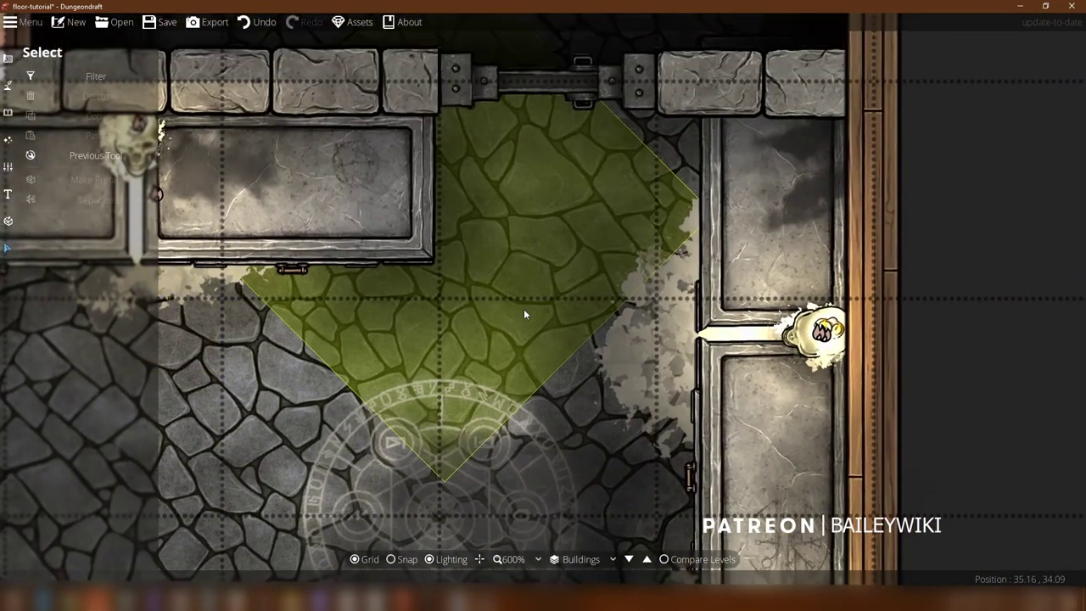
pyautogui.moveTo(475, 39); pyautogui.dragTo(647, 456)
pyautogui.moveTo(551, 144); pyautogui.dragTo(845, 448)
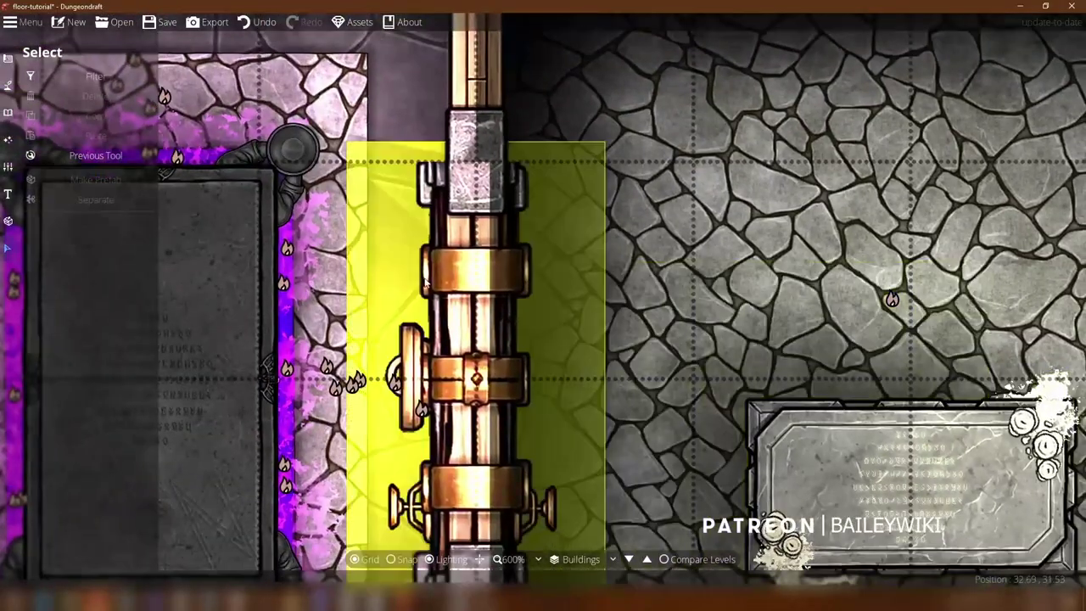
pyautogui.scroll(-2, 426, 282)
pyautogui.moveTo(518, 257); pyautogui.dragTo(740, 211)
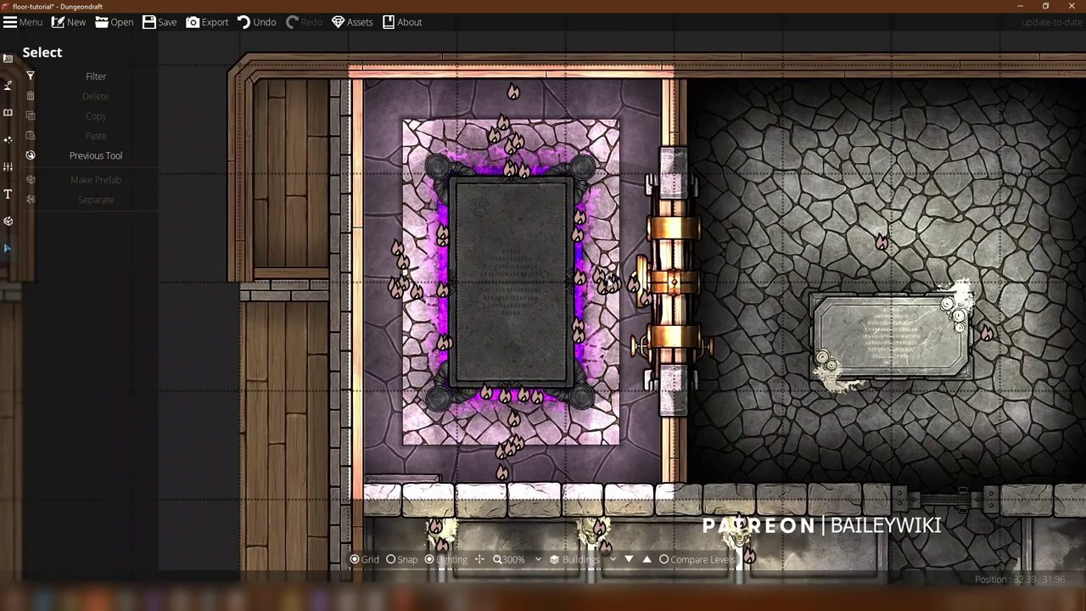
pyautogui.scroll(3, 608, 279)
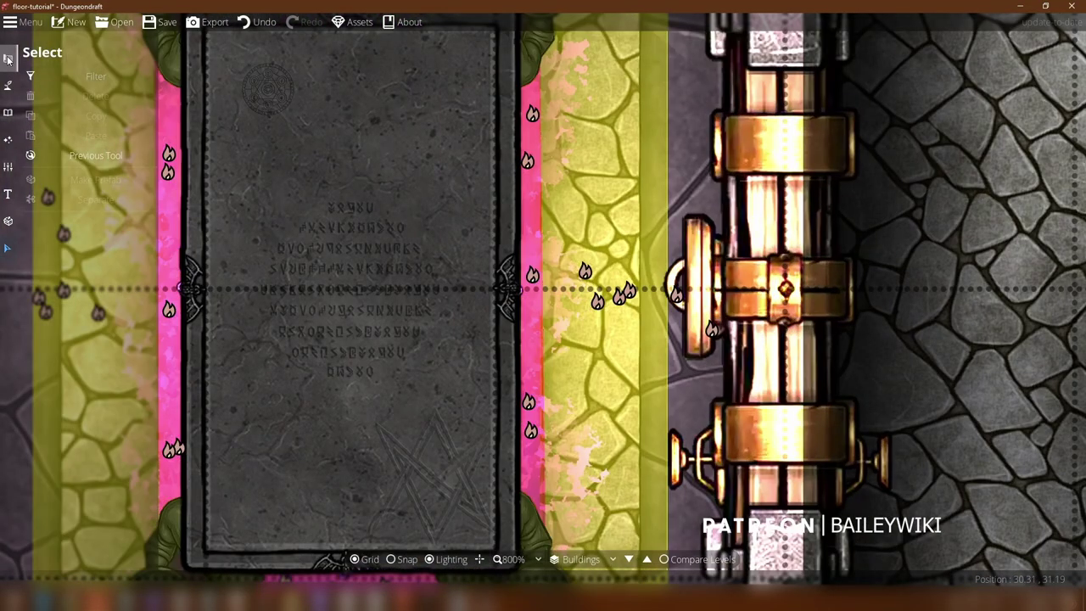
# Step: Bring up the Pattern Shape Tool group and examine the edges of the light stone platform beneath the sarcophagus
pyautogui.click(9, 60)
pyautogui.moveTo(328, 211); pyautogui.dragTo(456, 310)
pyautogui.scroll(-2, 373, 199)
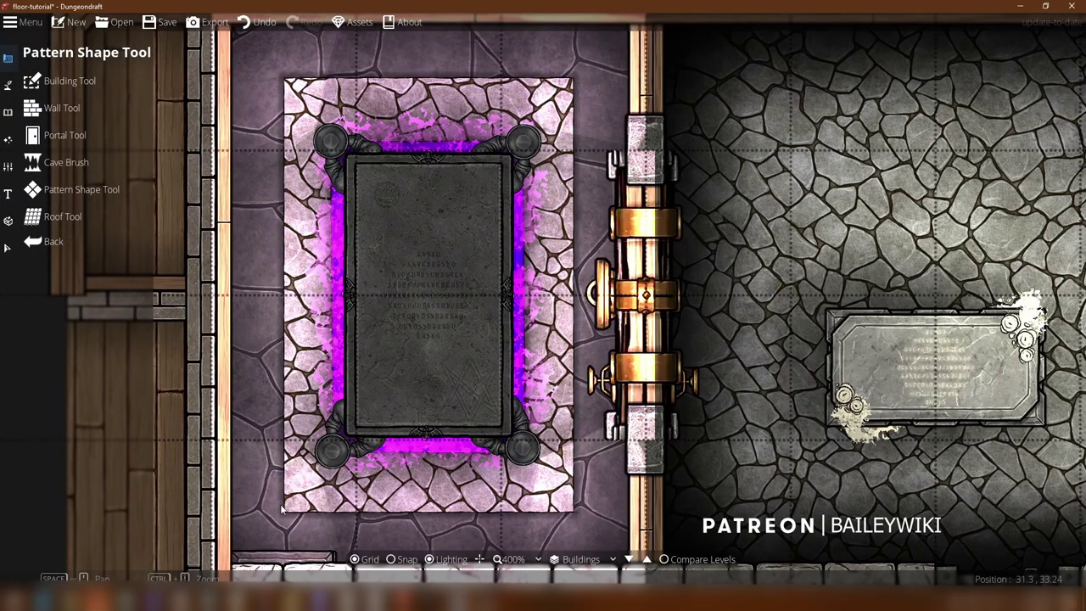
pyautogui.scroll(3, 266, 319)
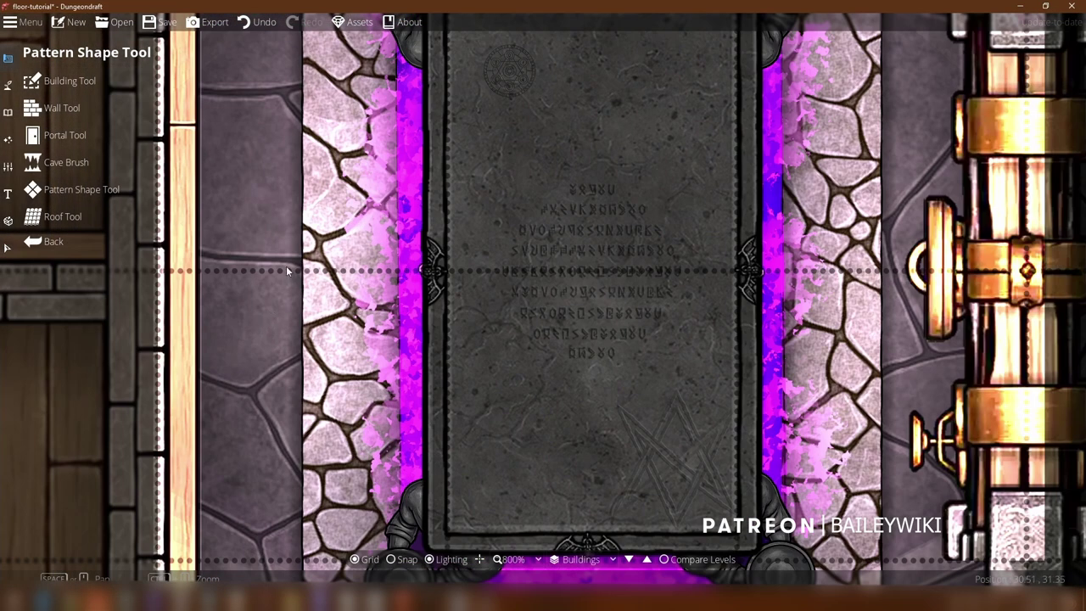
pyautogui.moveTo(286, 507); pyautogui.dragTo(303, 158)
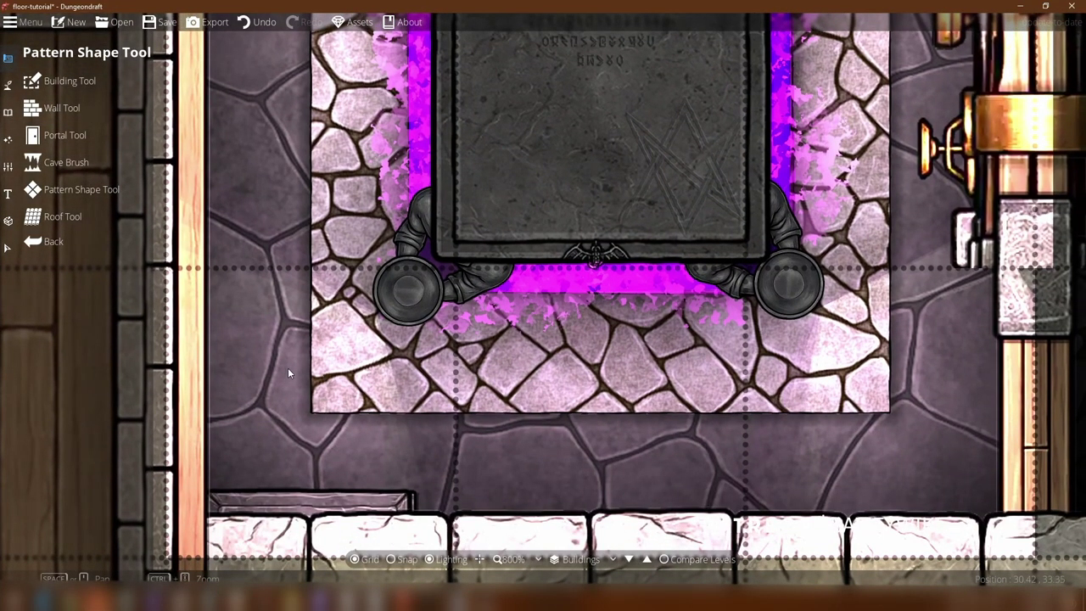
# Step: Draw a straight shadow path on 200: User Layer 2 just south of the sarcophagus platform, undo it, and inspect the platform's other edges
pyautogui.click(8, 84)
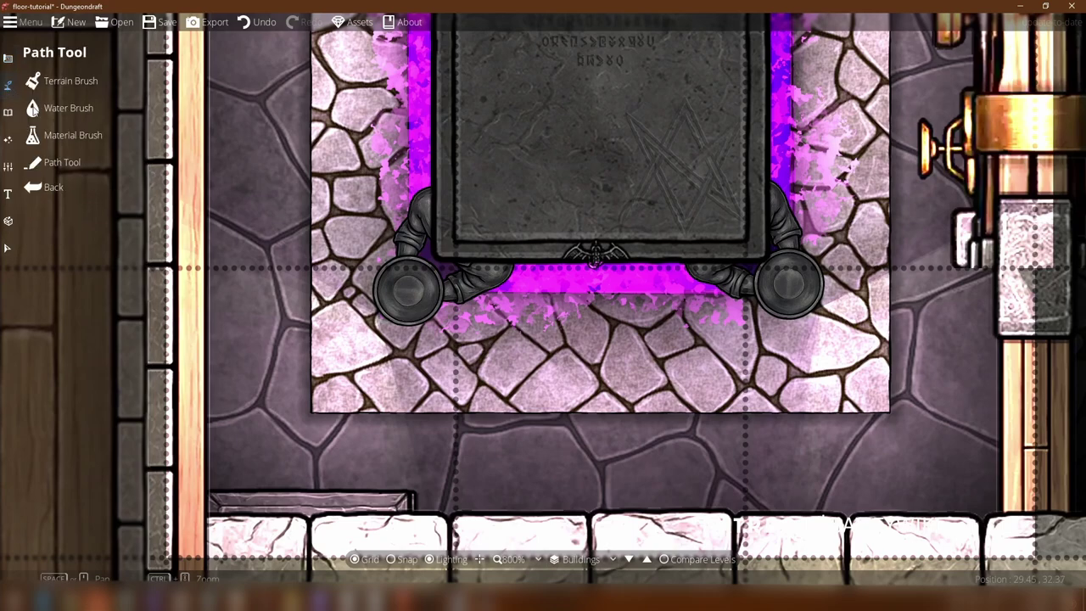
pyautogui.click(88, 163)
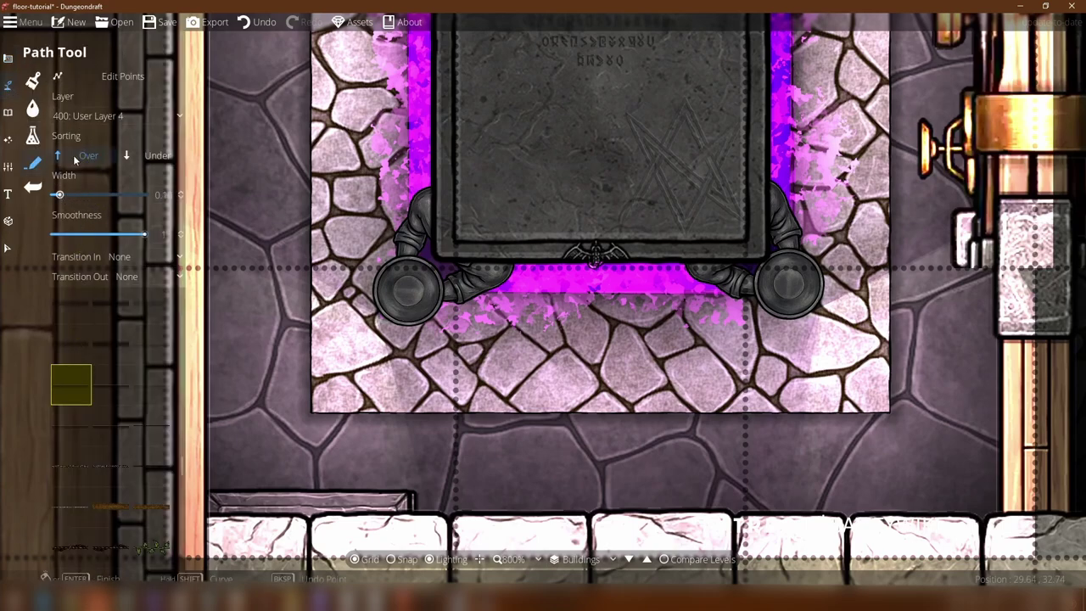
pyautogui.click(84, 122)
pyautogui.click(96, 242)
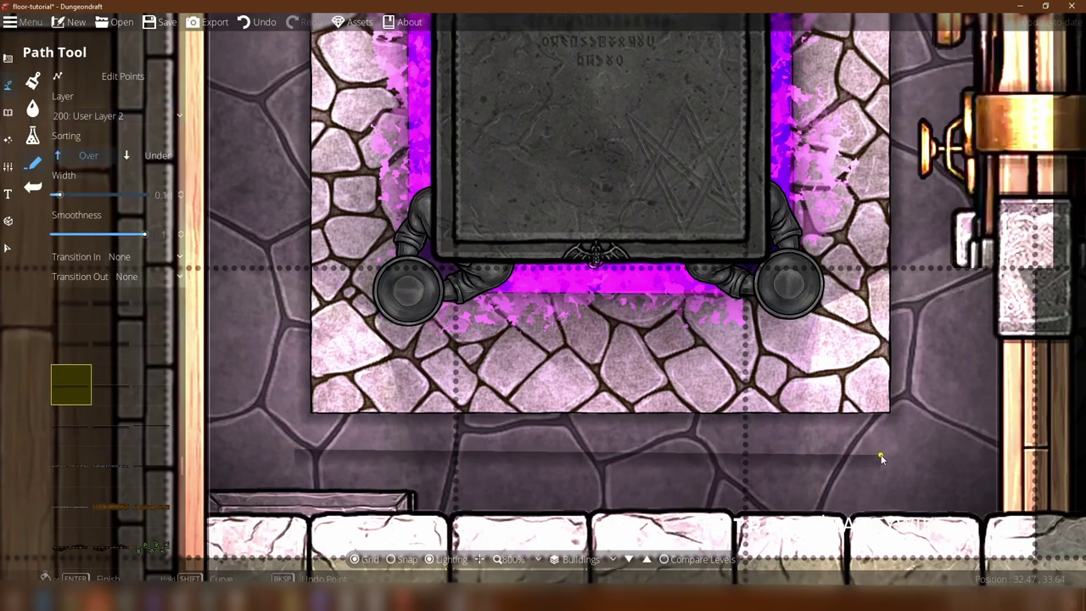
pyautogui.hotkey('ctrl', 'z')
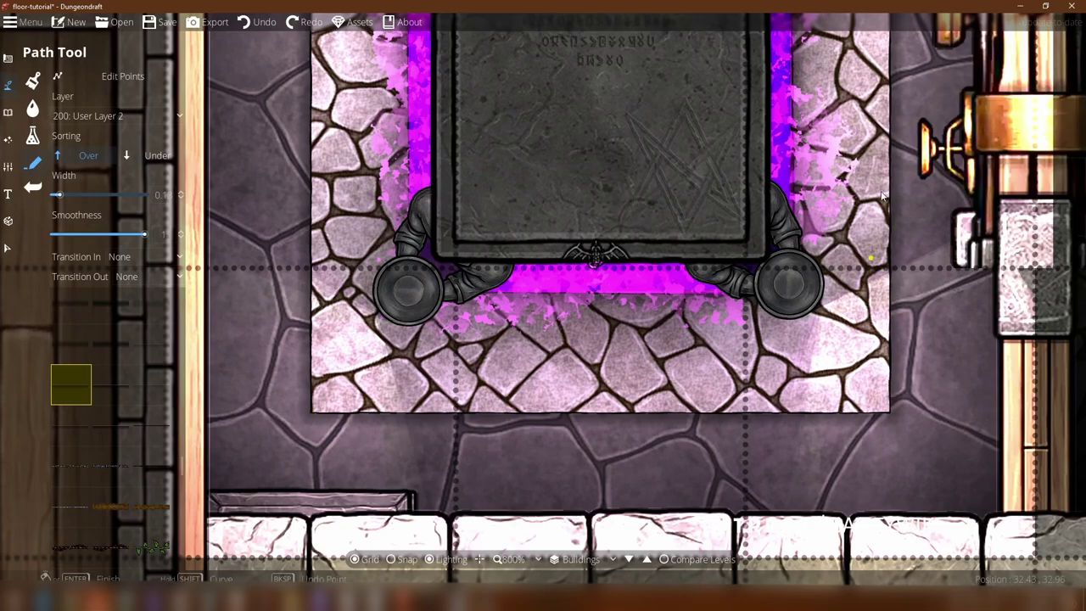
pyautogui.moveTo(884, 101); pyautogui.dragTo(901, 473)
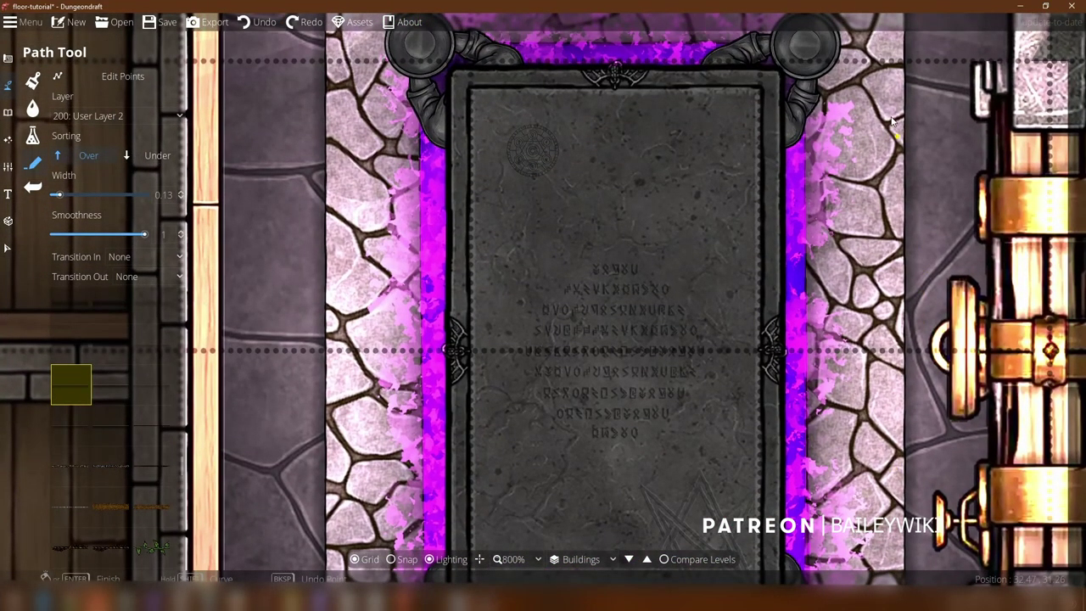
pyautogui.press('Up')
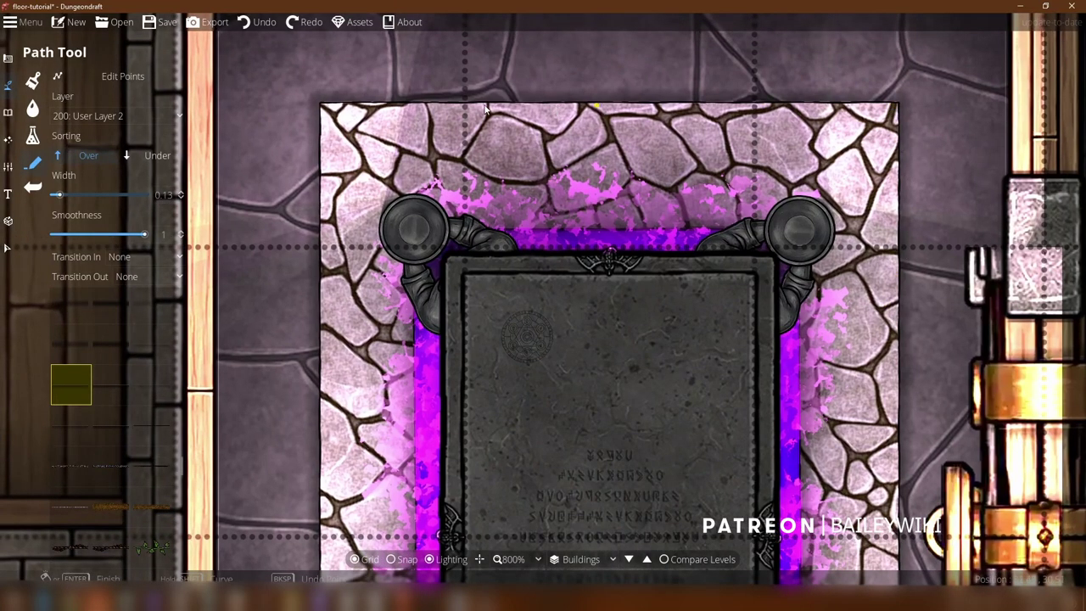
pyautogui.moveTo(342, 547); pyautogui.dragTo(306, 267)
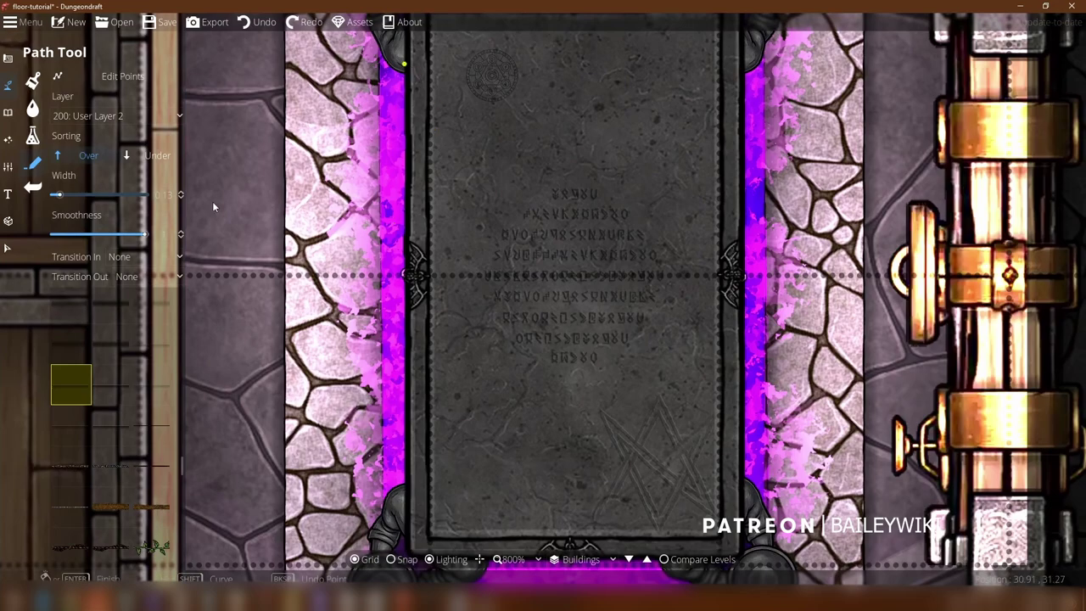
# Step: Select the overlay on the -100: Below Water layer around the sarcophagus platform and delete it
pyautogui.click(4, 253)
pyautogui.click(303, 453)
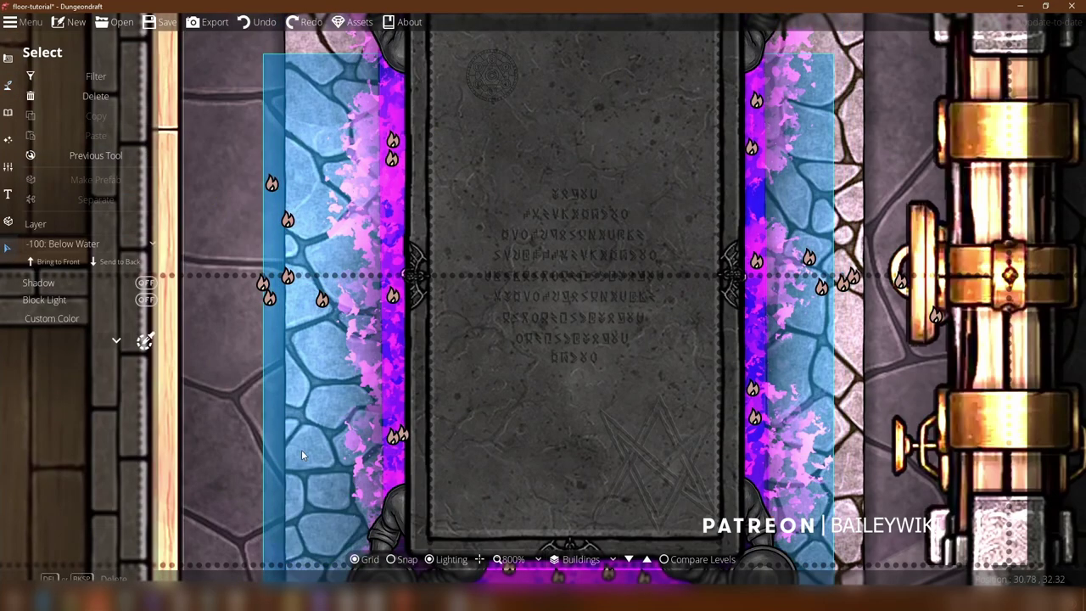
pyautogui.click(318, 293)
pyautogui.click(340, 255)
pyautogui.press('Delete')
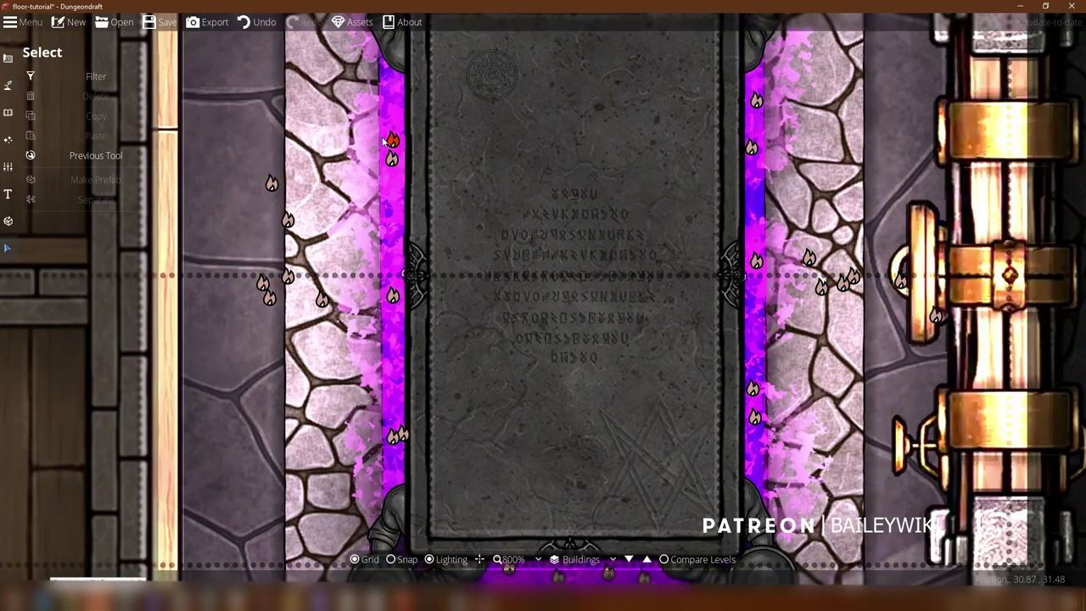
# Step: Move the two northern lights on the sarcophagus's west edge southward, one along the edge and one onto the stone platform
pyautogui.moveTo(393, 140); pyautogui.dragTo(405, 403)
pyautogui.moveTo(395, 162); pyautogui.dragTo(342, 446)
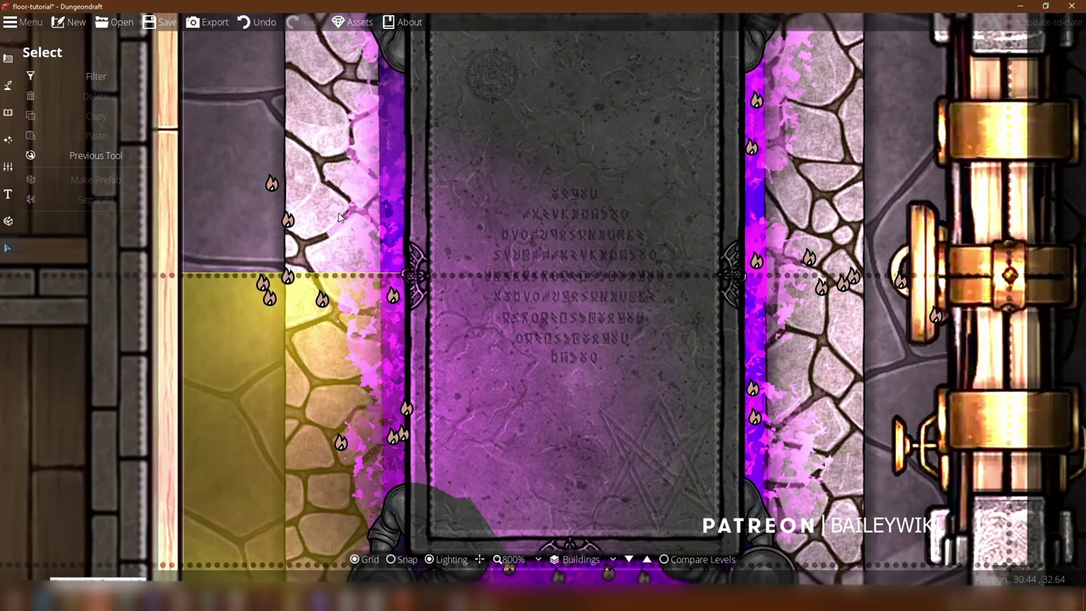
# Step: Clear the pink splatter from the northern part of the strip along the sarcophagus's west edge
pyautogui.moveTo(391, 213); pyautogui.dragTo(349, 265)
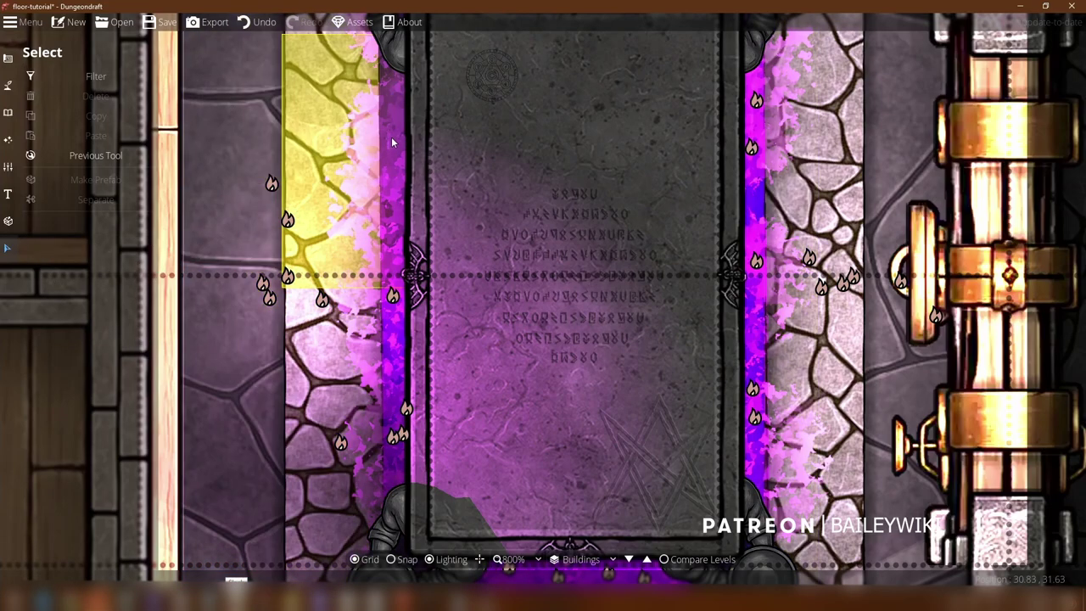
pyautogui.click(301, 299)
pyautogui.moveTo(301, 299); pyautogui.dragTo(322, 205)
pyautogui.moveTo(461, 123); pyautogui.dragTo(382, 430)
pyautogui.rightClick(381, 424)
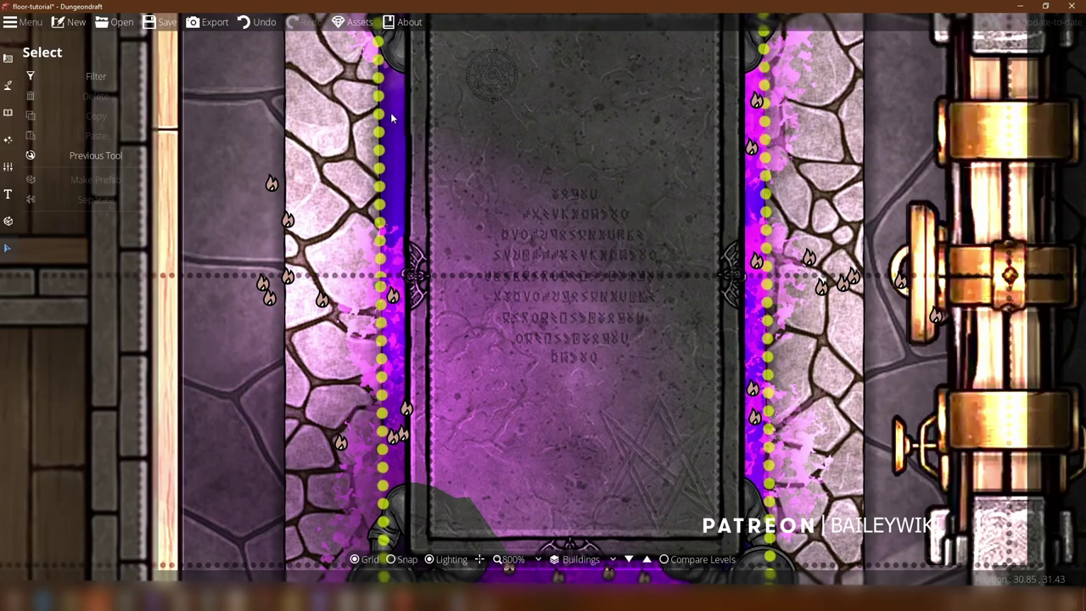
# Step: Inspect the overlapping elements along the sarcophagus's west edge and select the wall outline around it
pyautogui.moveTo(391, 112); pyautogui.dragTo(374, 159)
pyautogui.rightClick(374, 137)
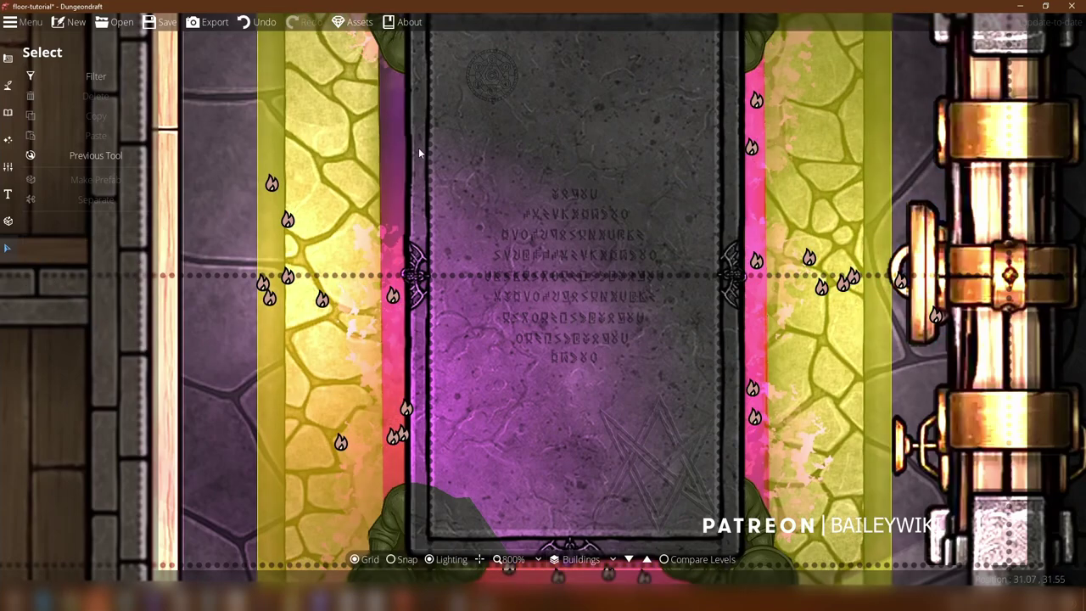
pyautogui.click(462, 193)
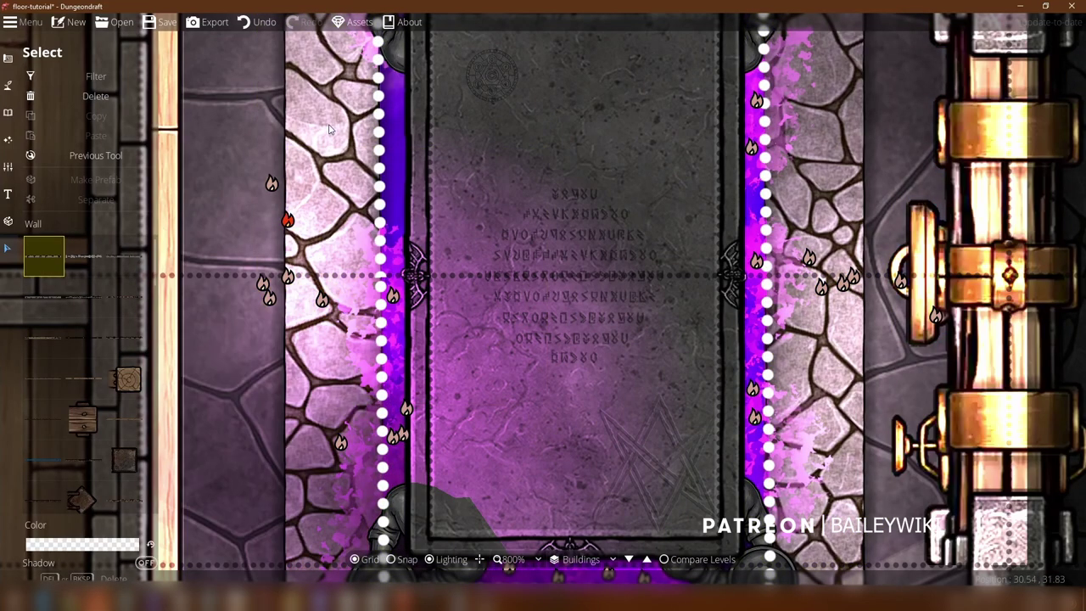
# Step: Move the dark shading pattern on 400: User Layer 4 northwest off most of the stone platform and keep it selected
pyautogui.scroll(-4, 333, 299)
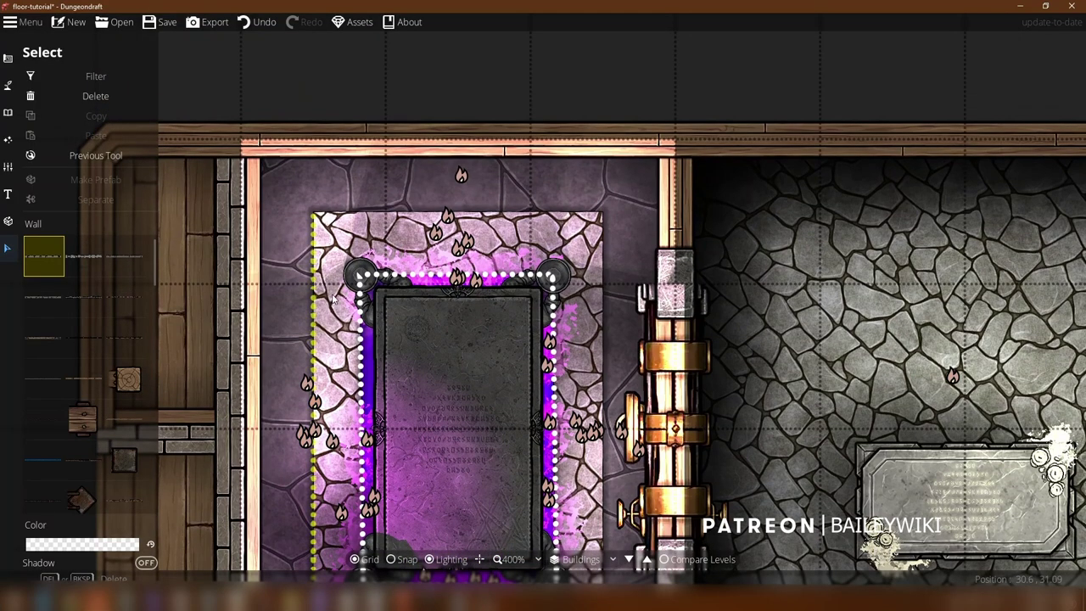
pyautogui.moveTo(332, 292); pyautogui.dragTo(48, 161)
pyautogui.moveTo(353, 88); pyautogui.dragTo(336, 161)
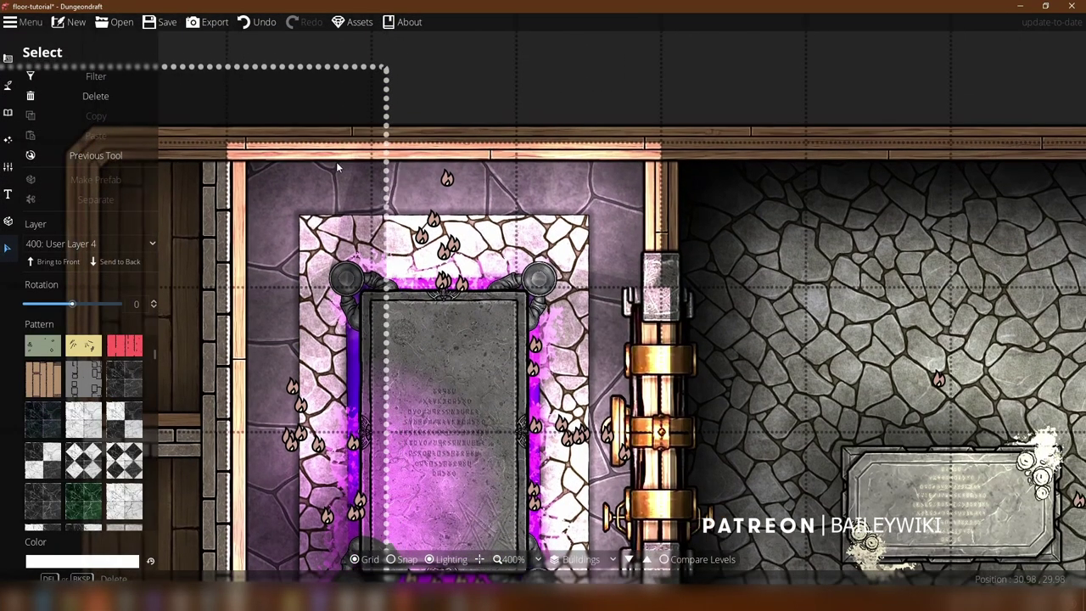
pyautogui.moveTo(519, 106); pyautogui.dragTo(591, 67)
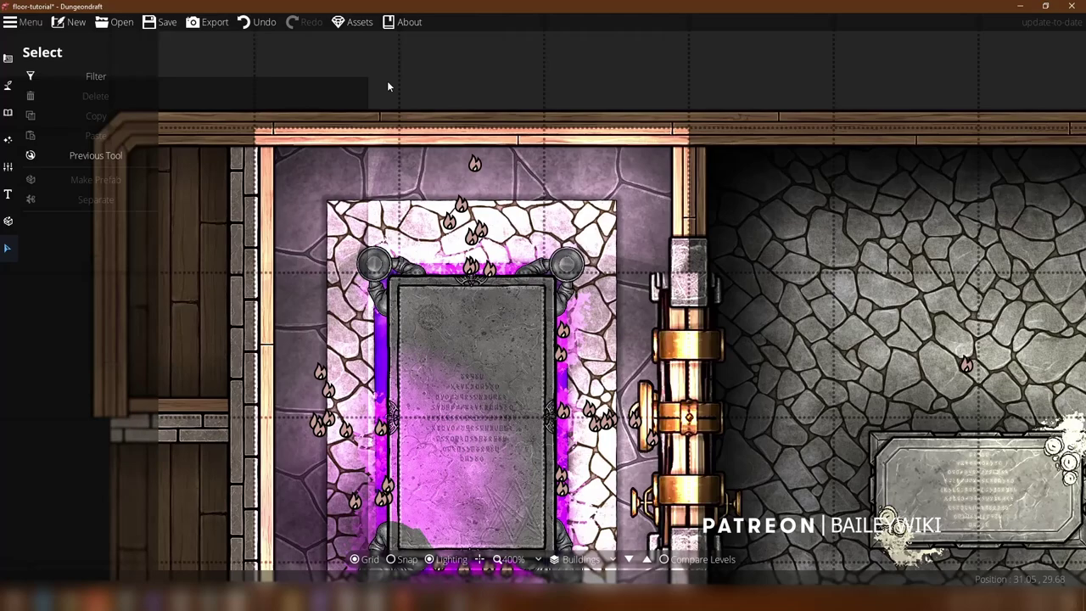
pyautogui.click(308, 97)
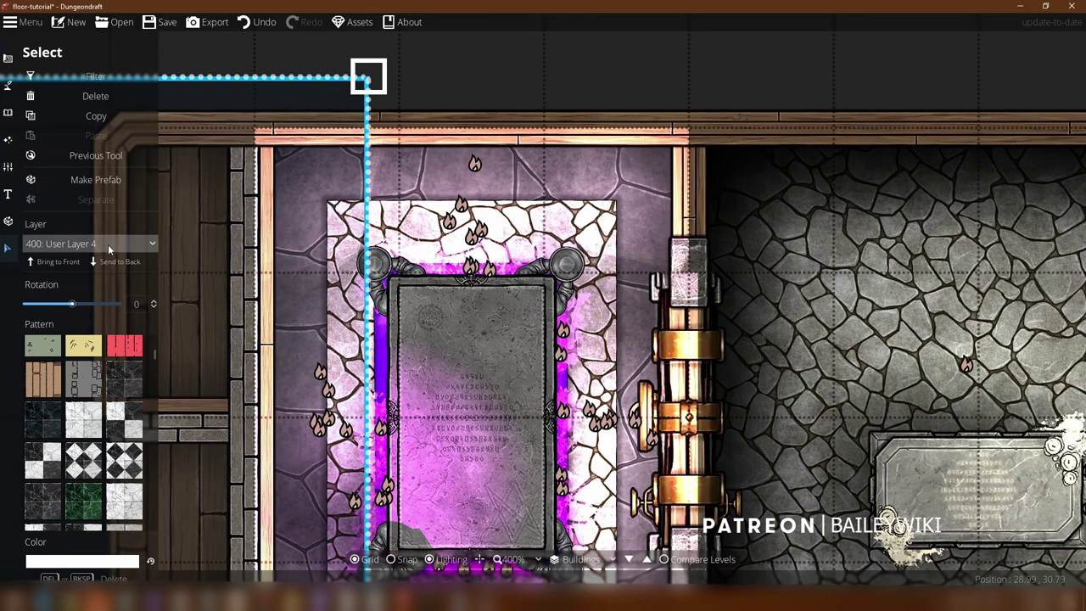
# Step: Find the shading pattern's texture among the available patterns and move the pattern southwest, clear of the platform's west edge
pyautogui.moveTo(413, 241); pyautogui.dragTo(542, 172)
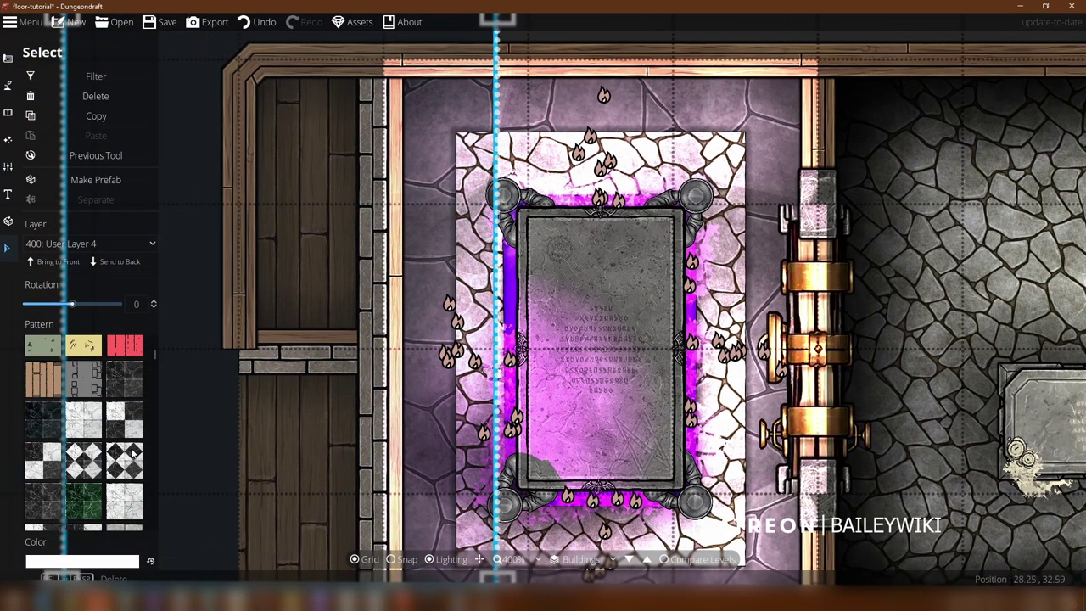
pyautogui.scroll(-1, 133, 454)
pyautogui.moveTo(155, 357); pyautogui.dragTo(155, 435)
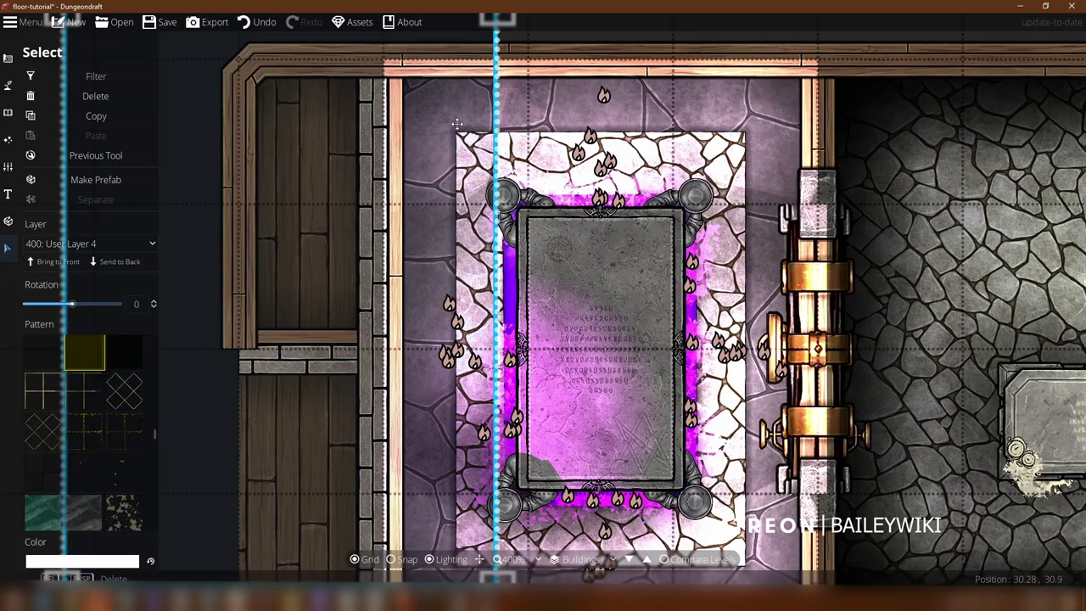
pyautogui.press('Escape')
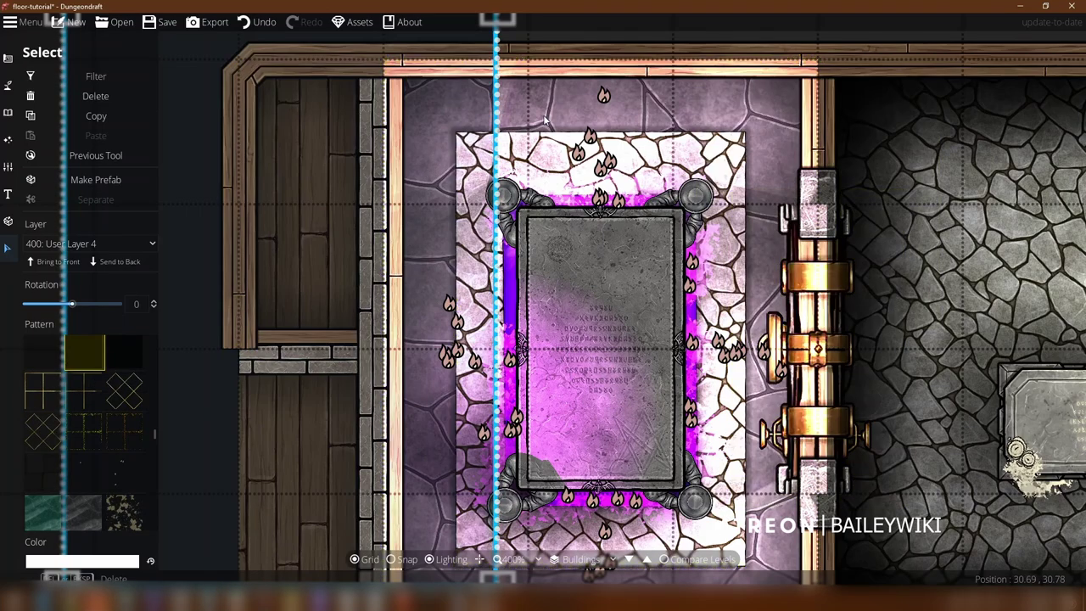
pyautogui.moveTo(253, 202); pyautogui.dragTo(1, 439)
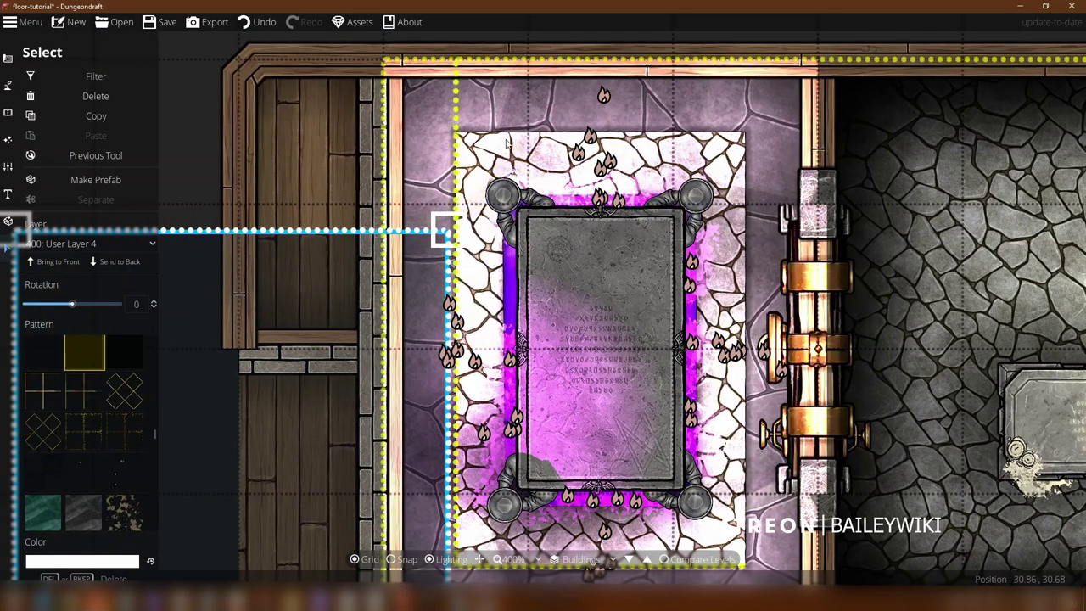
# Step: Move the cobblestone and flagstone floor patterns around the sarcophagus out beyond the neighbouring crypt room
pyautogui.scroll(2, 709, 163)
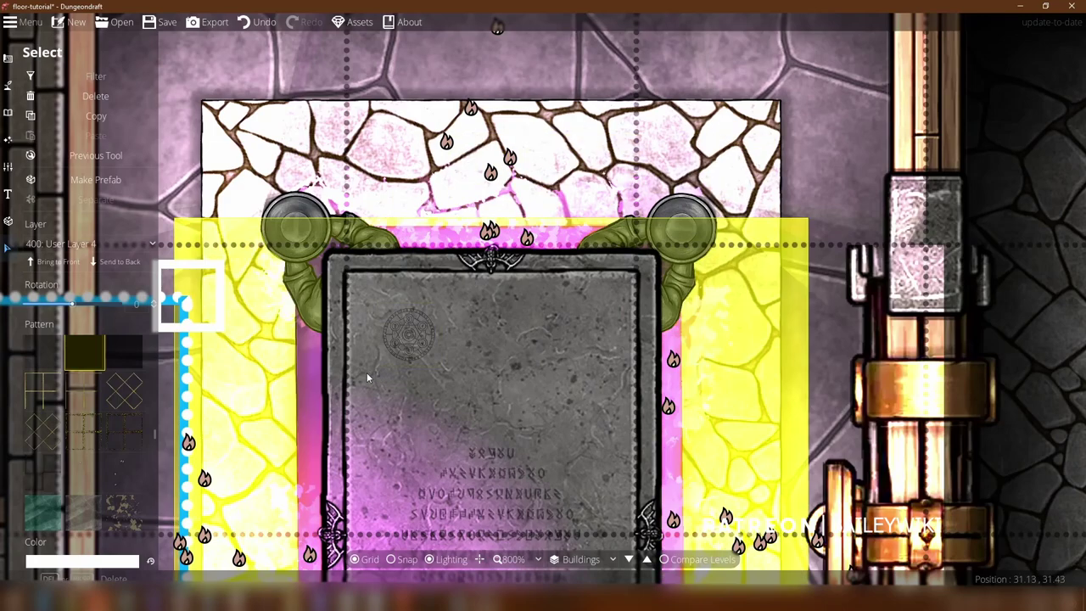
pyautogui.click(297, 379)
pyautogui.scroll(-3, 280, 362)
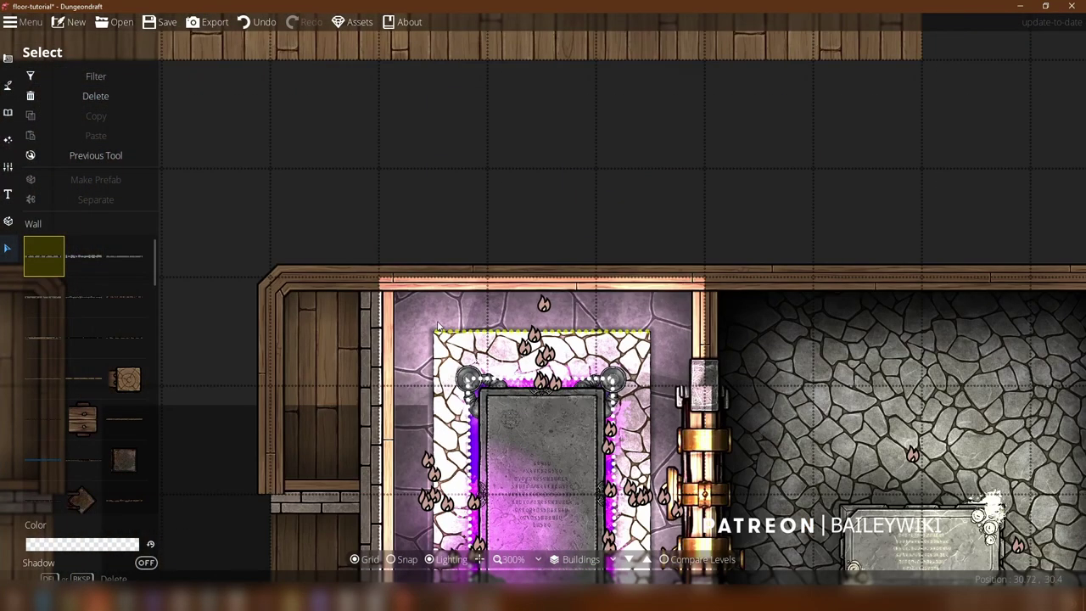
pyautogui.click(718, 245)
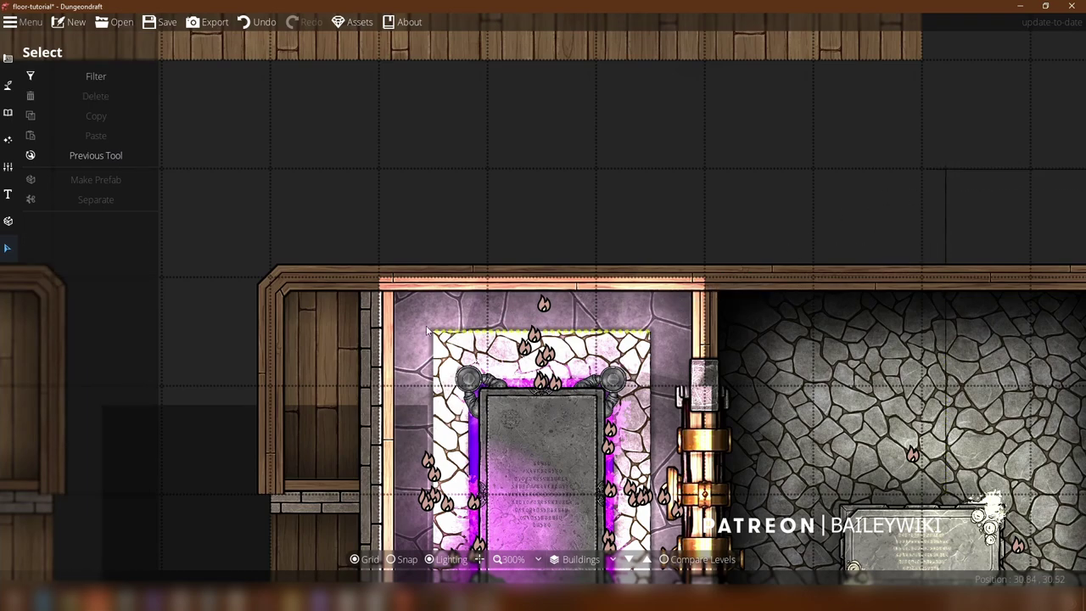
pyautogui.moveTo(426, 331); pyautogui.dragTo(913, 122)
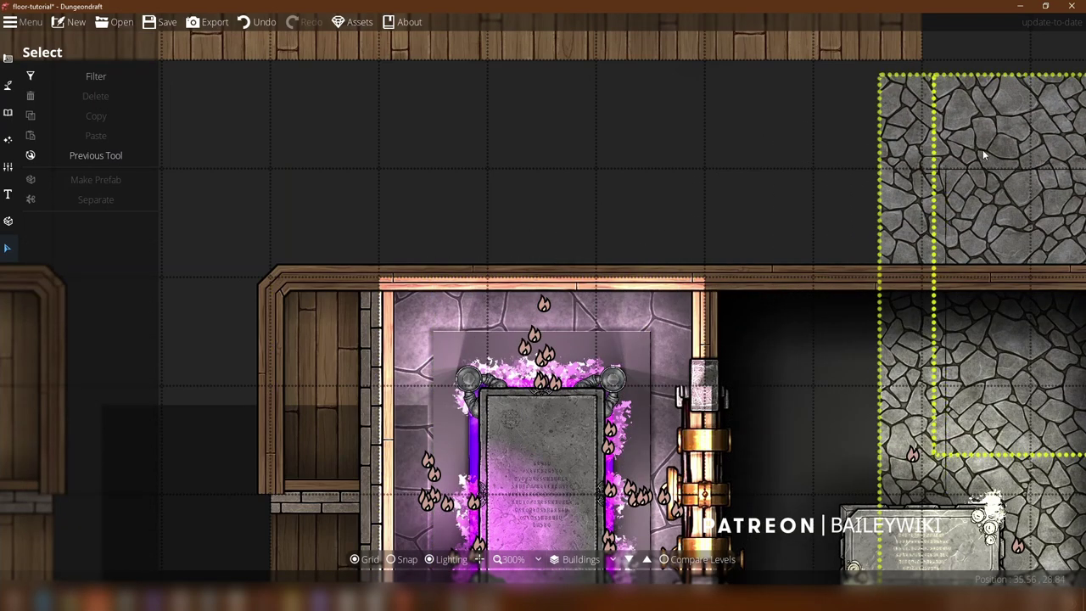
pyautogui.moveTo(440, 310); pyautogui.dragTo(711, 127)
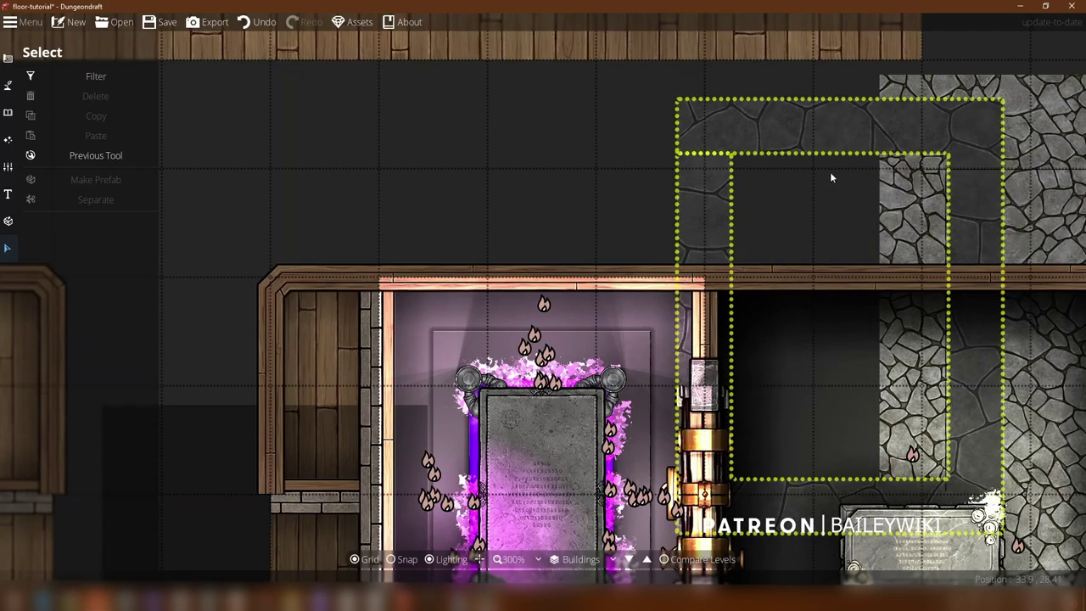
pyautogui.moveTo(571, 244); pyautogui.dragTo(563, 172)
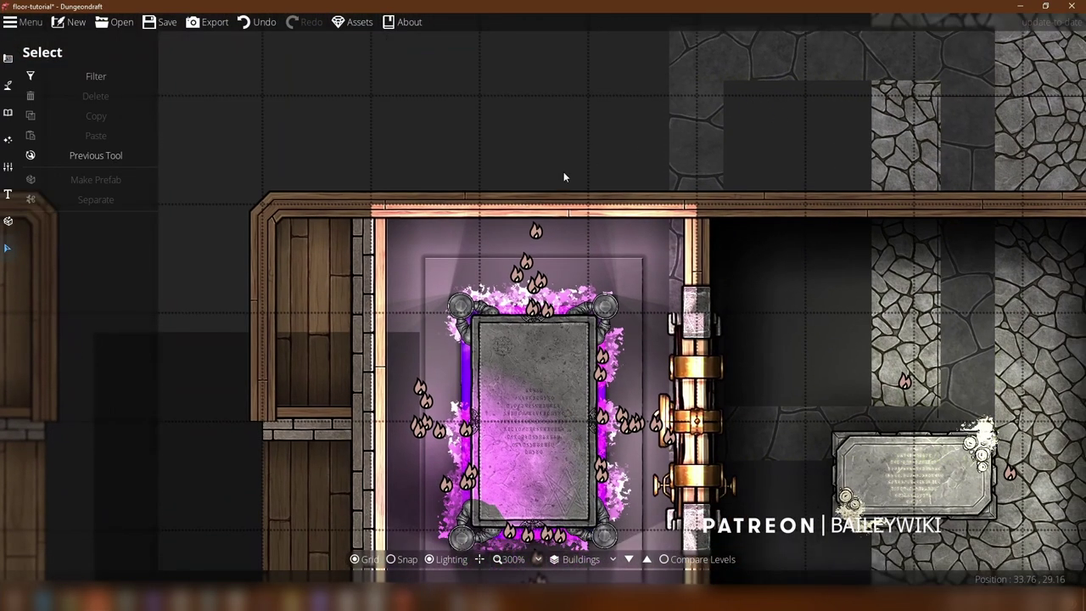
# Step: Move the engraved stone slab off the glowing purple pit into the neighbouring crypt room
pyautogui.click(463, 384)
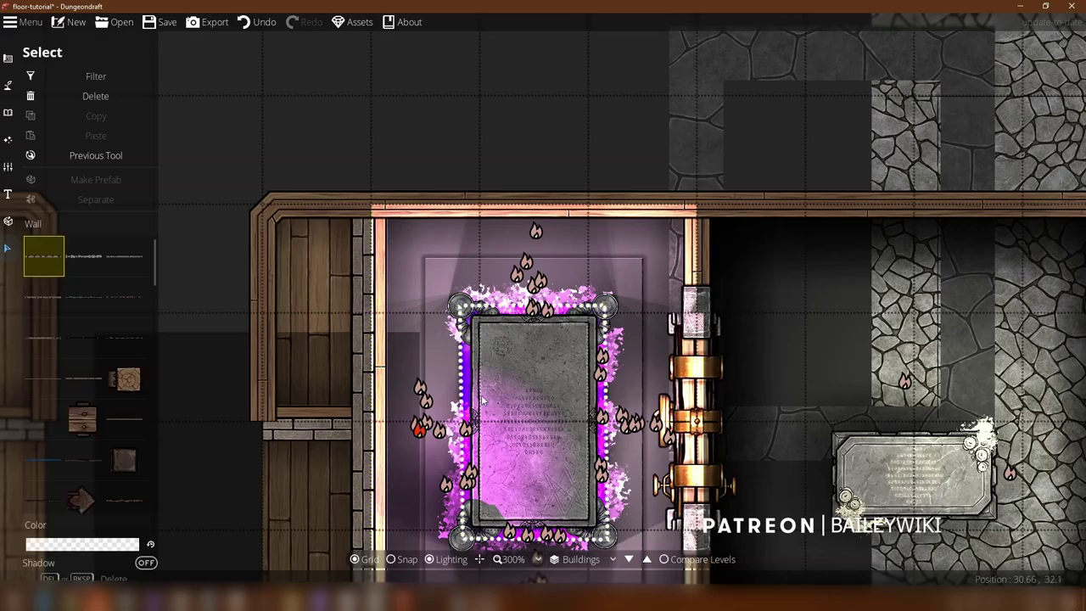
pyautogui.scroll(2, 494, 410)
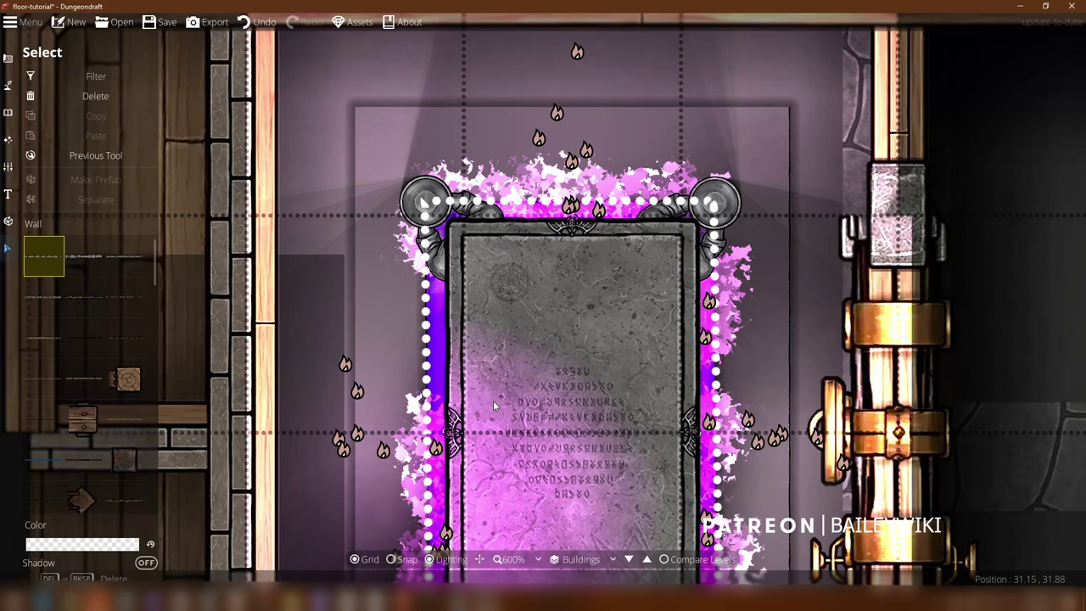
pyautogui.moveTo(475, 375); pyautogui.dragTo(891, 399)
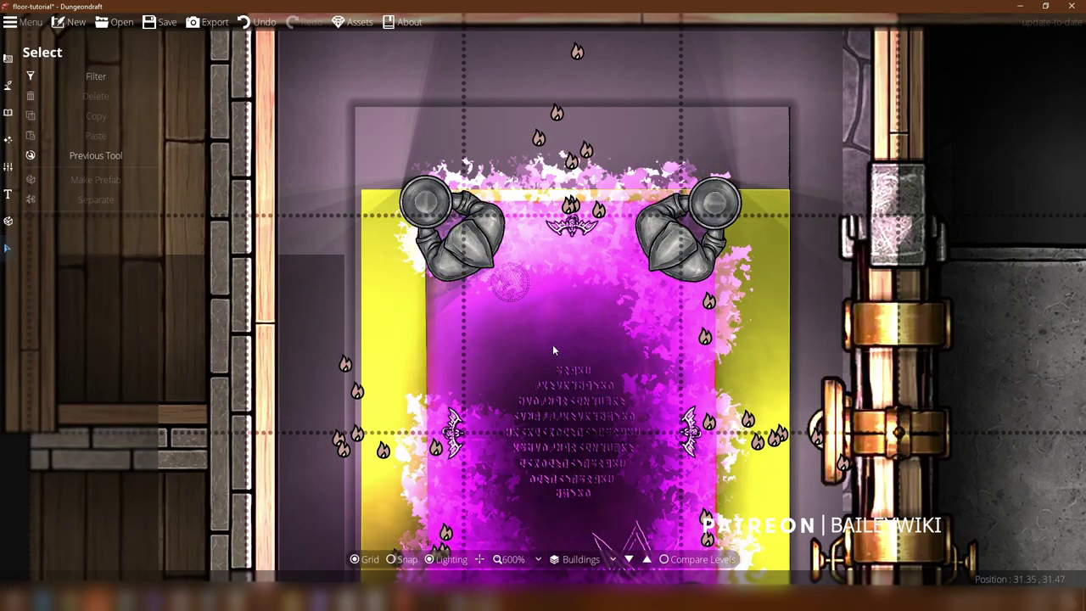
# Step: Move the layered shading objects off the purple pit so its base pattern is uncovered
pyautogui.click(552, 344)
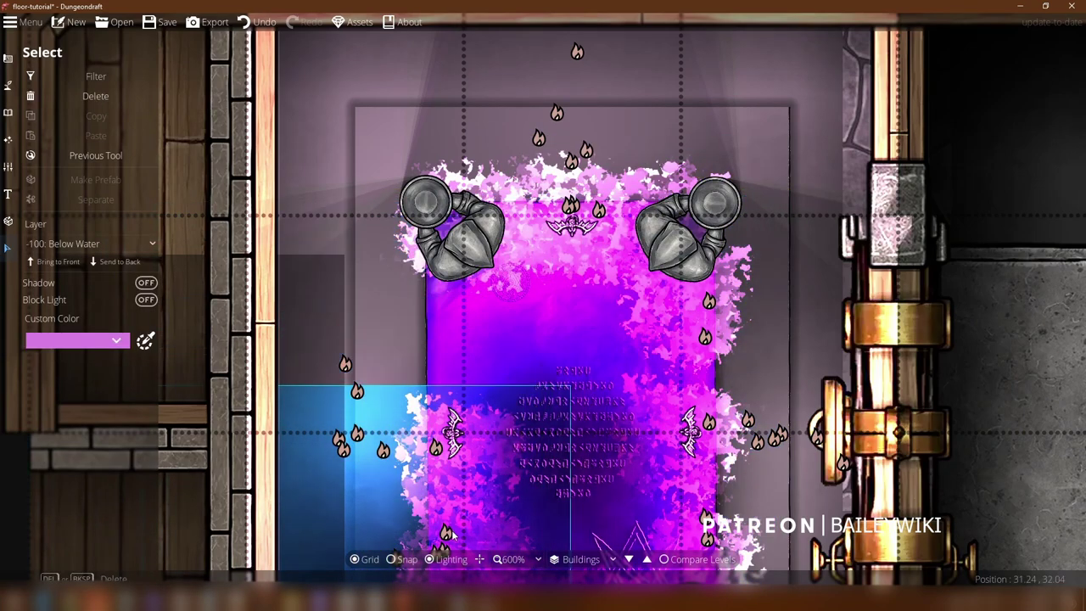
pyautogui.moveTo(36, 534); pyautogui.dragTo(19, 558)
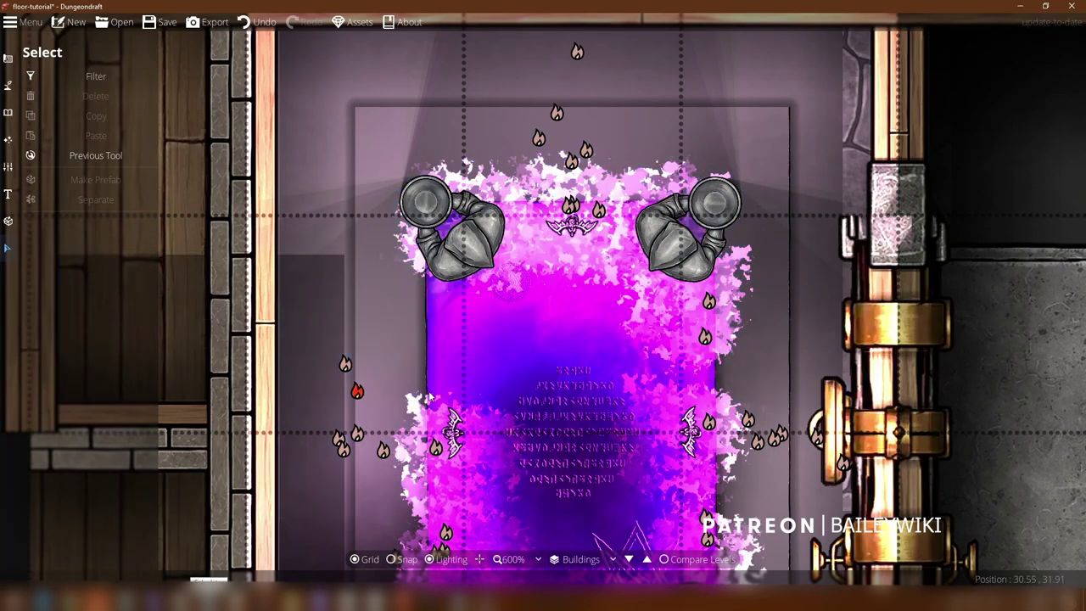
pyautogui.moveTo(466, 341); pyautogui.dragTo(47, 585)
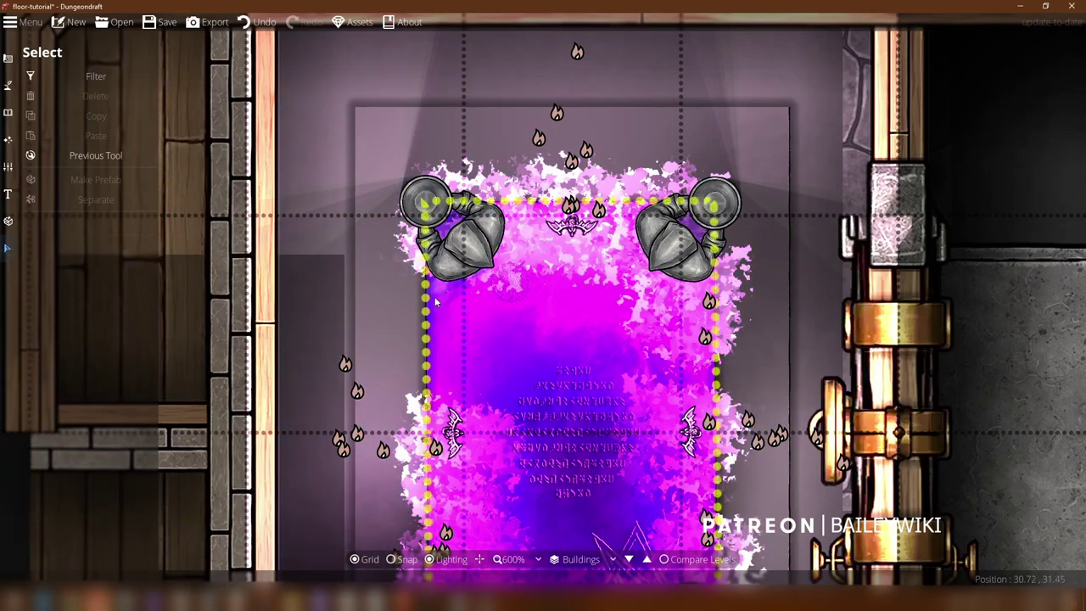
pyautogui.moveTo(469, 329); pyautogui.dragTo(145, 101)
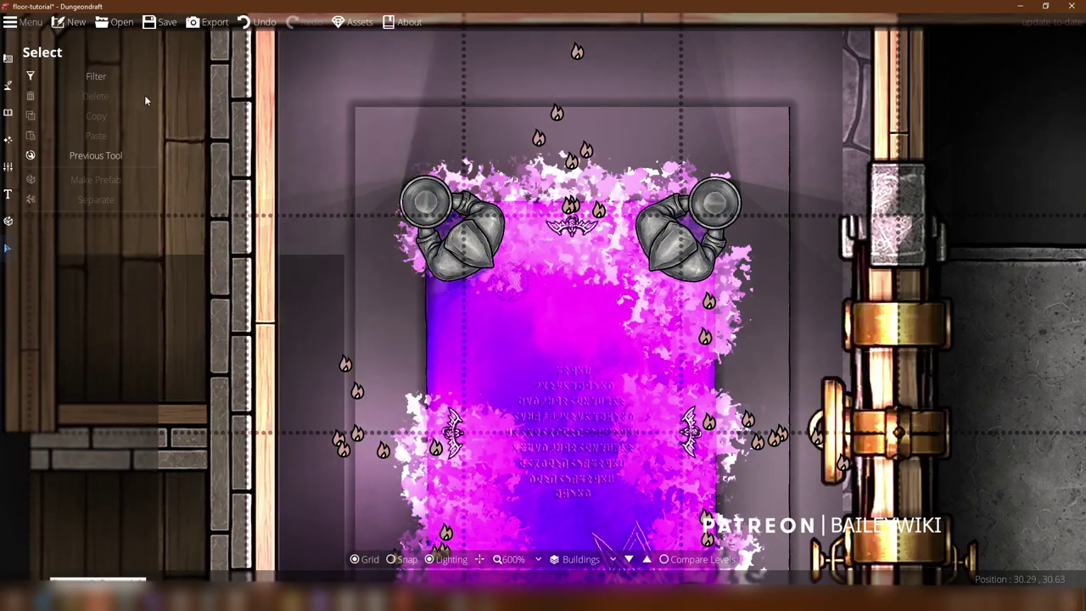
# Step: Limit the selection filter to patterns and shift the purple nebula pattern up and left out of the pit
pyautogui.click(32, 76)
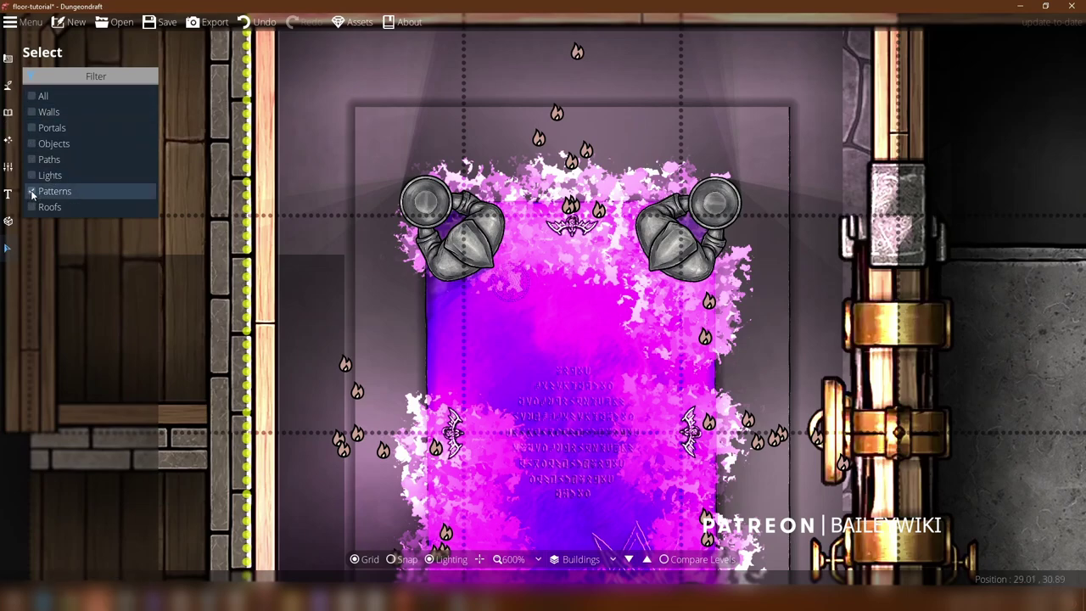
pyautogui.click(122, 80)
pyautogui.click(451, 364)
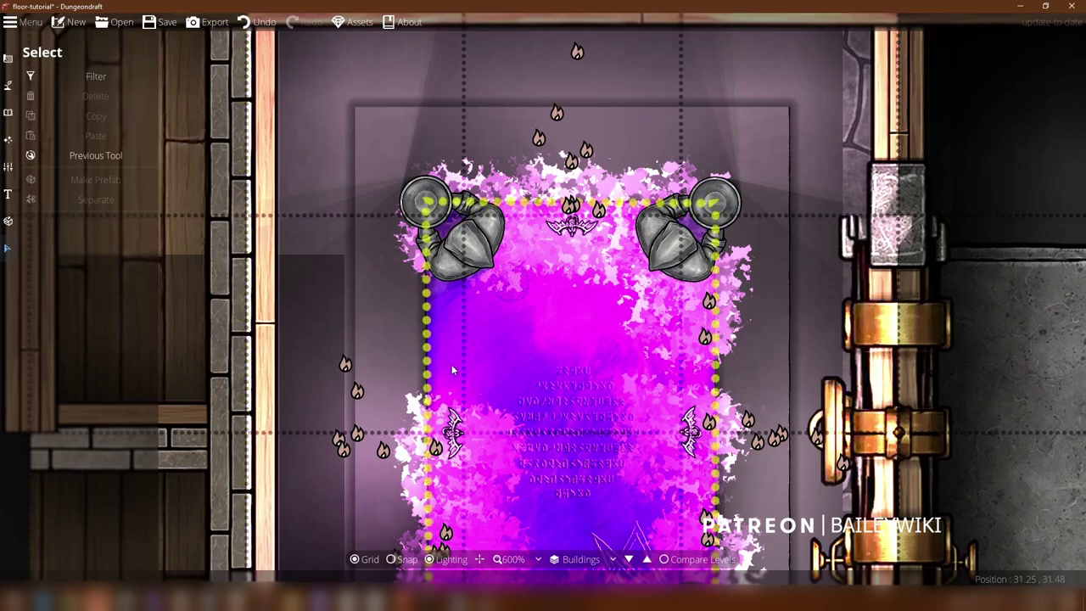
pyautogui.moveTo(392, 321); pyautogui.dragTo(345, 245)
pyautogui.scroll(-2, 344, 256)
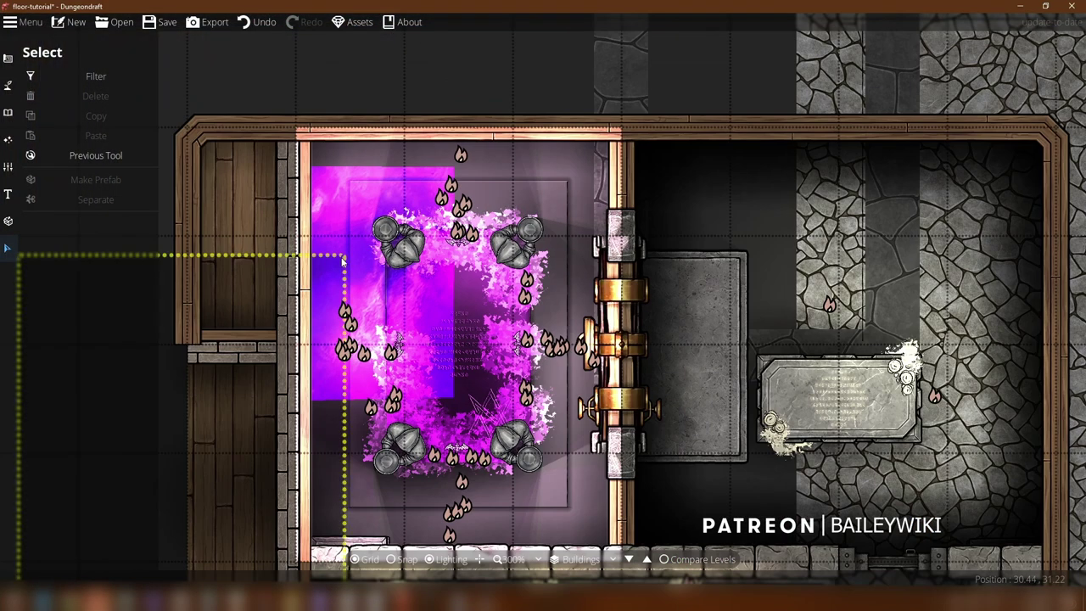
# Step: Select the moved purple pattern and look up its texture in the pattern library
pyautogui.click(344, 258)
pyautogui.click(332, 206)
pyautogui.click(364, 103)
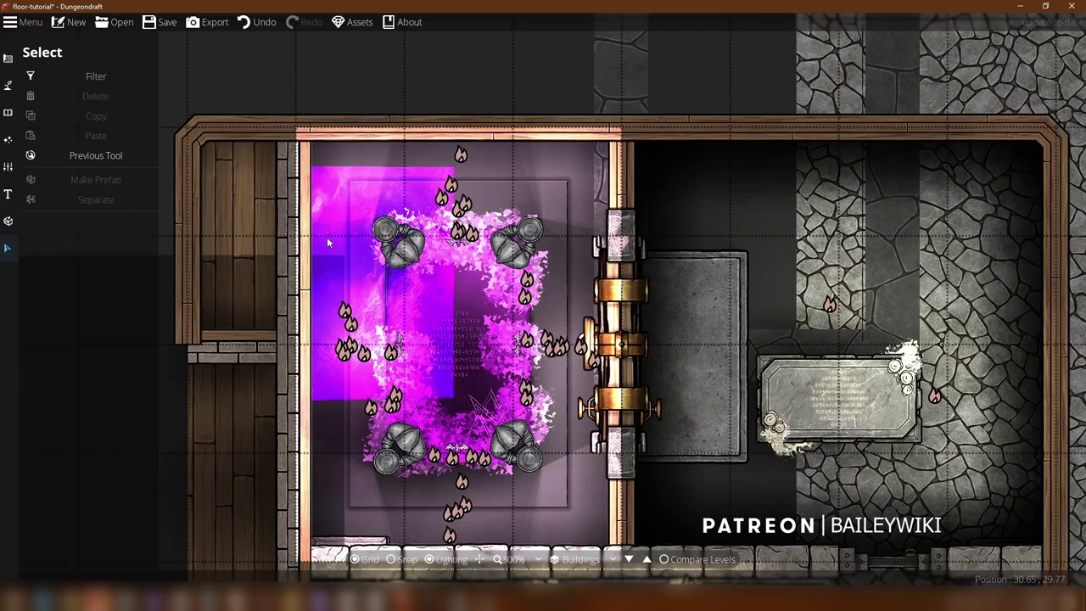
pyautogui.click(326, 237)
pyautogui.scroll(-1, 156, 385)
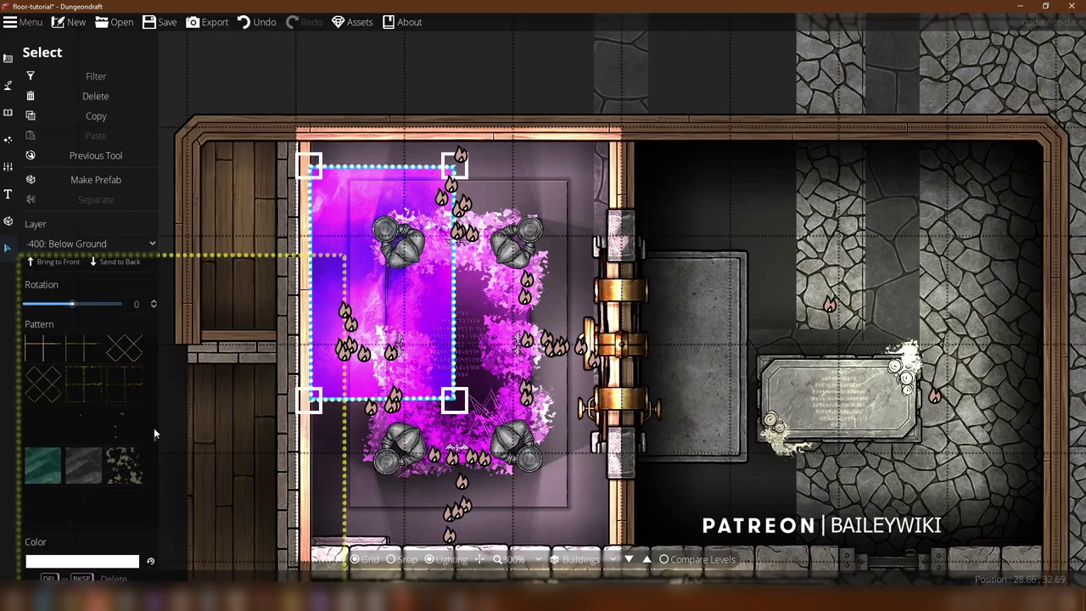
pyautogui.moveTo(155, 437); pyautogui.dragTo(158, 513)
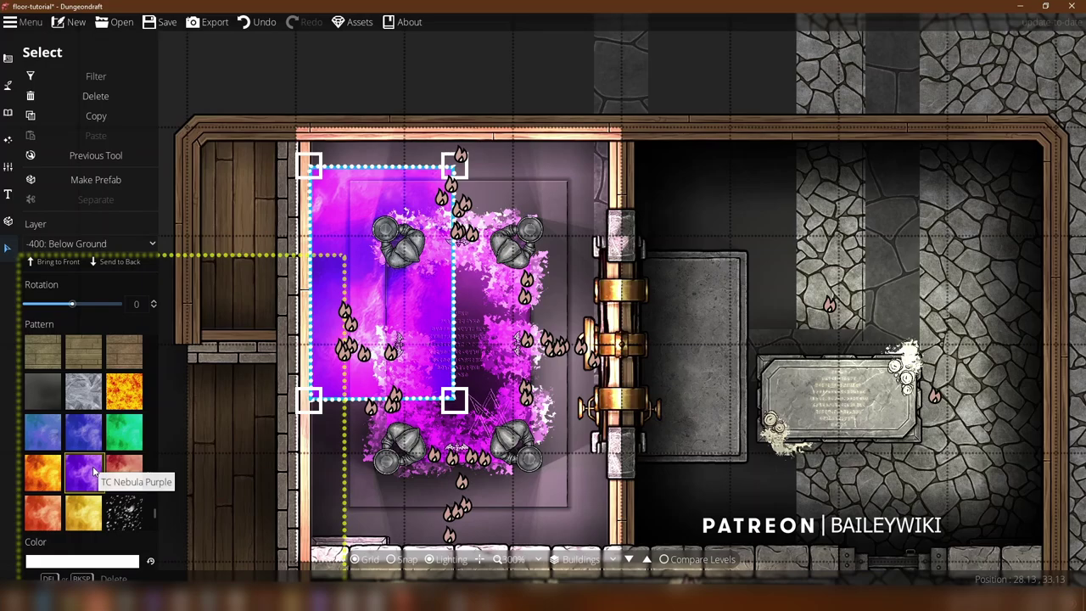
pyautogui.click(419, 80)
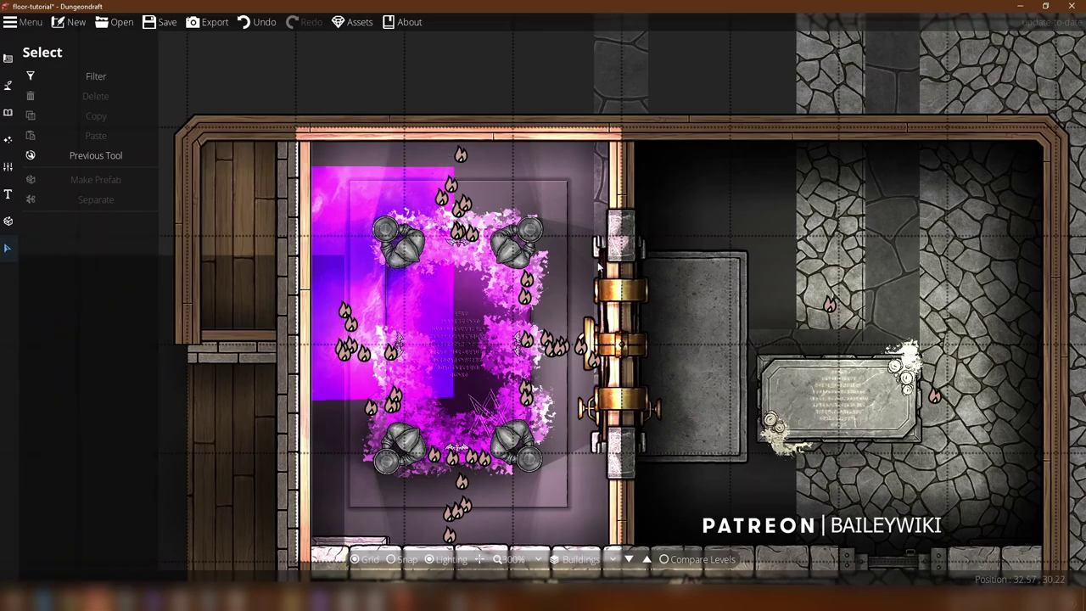
# Step: Examine the tavern floor area with the round bar built around the rocky pit
pyautogui.scroll(-2, 598, 282)
pyautogui.scroll(2, 591, 300)
pyautogui.moveTo(429, 38); pyautogui.dragTo(700, 307)
pyautogui.scroll(-2, 700, 307)
pyautogui.scroll(-5, 410, 195)
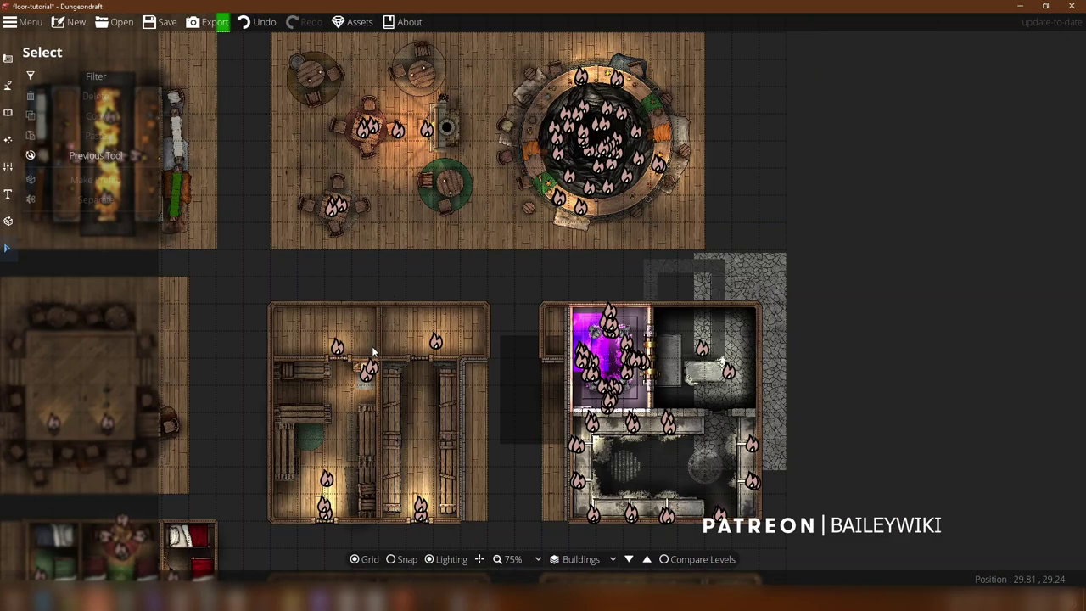
pyautogui.moveTo(391, 209); pyautogui.dragTo(339, 376)
pyautogui.moveTo(637, 201); pyautogui.dragTo(448, 84)
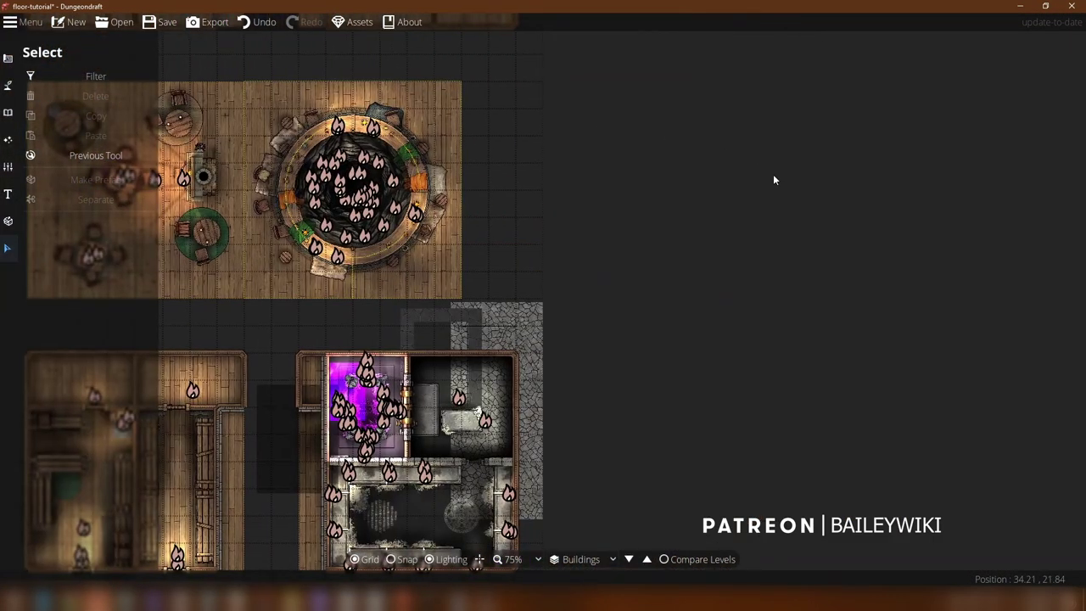
pyautogui.click(5, 58)
pyautogui.scroll(5, 237, 161)
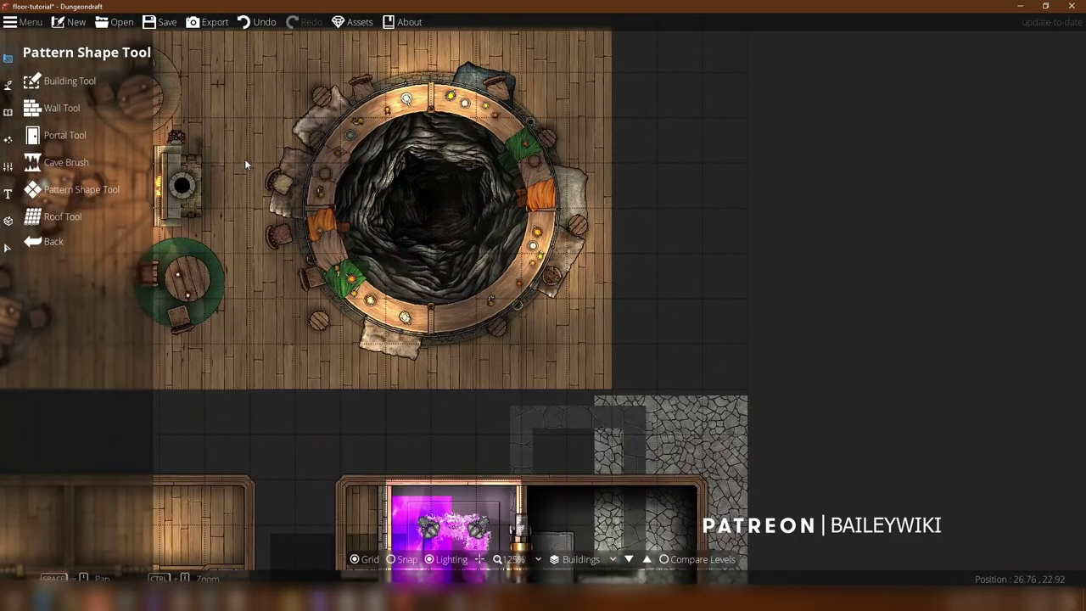
pyautogui.scroll(-1, 308, 71)
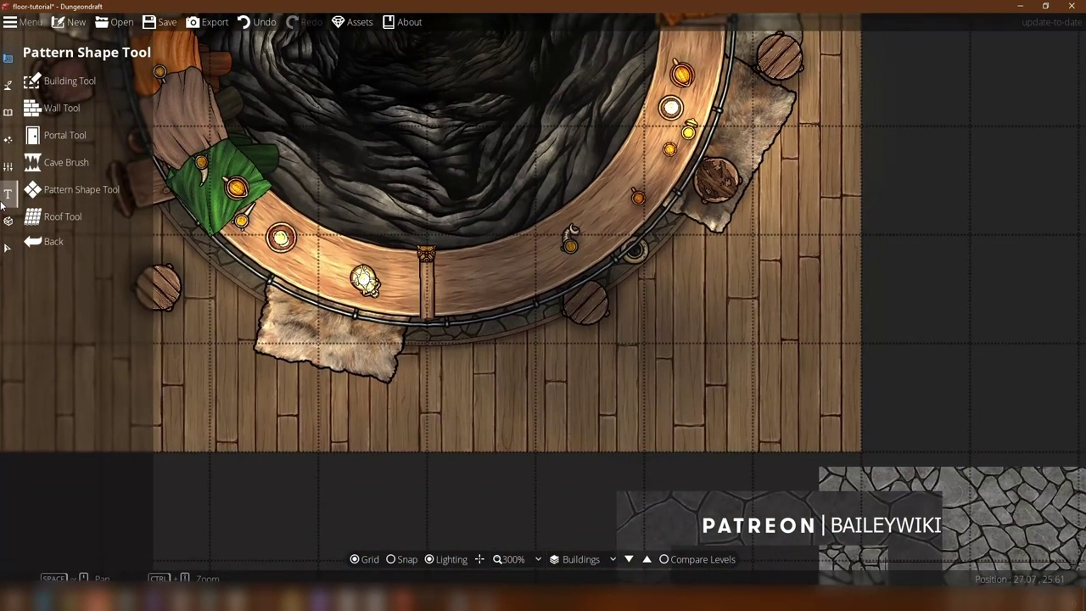
pyautogui.click(7, 248)
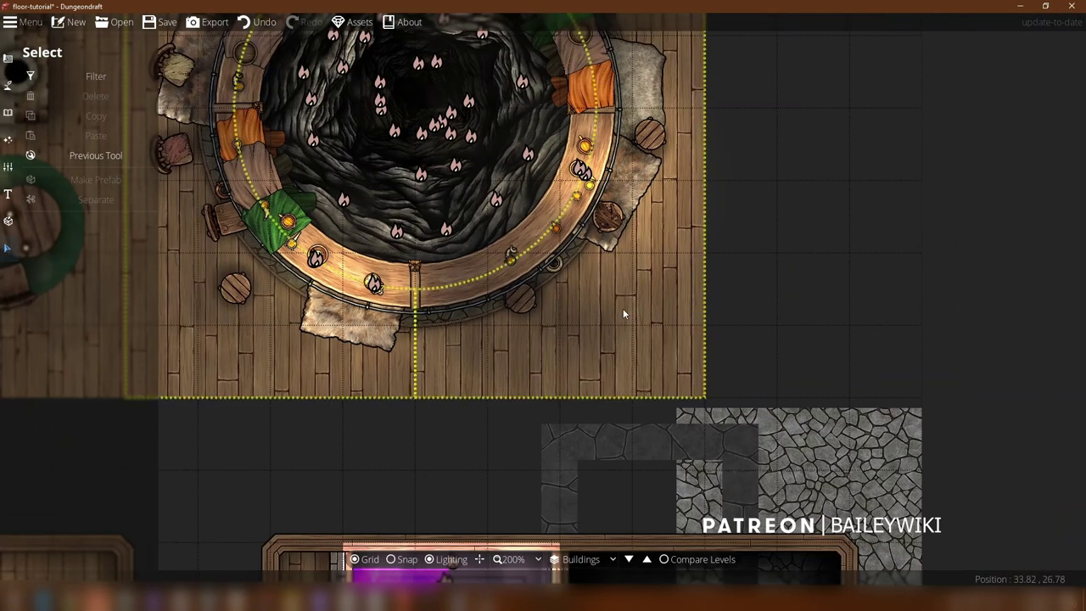
# Step: With snapping on, move the wooden floor pattern away from the round bar and put it back in place
pyautogui.moveTo(623, 314); pyautogui.dragTo(652, 389)
pyautogui.rightClick(605, 311)
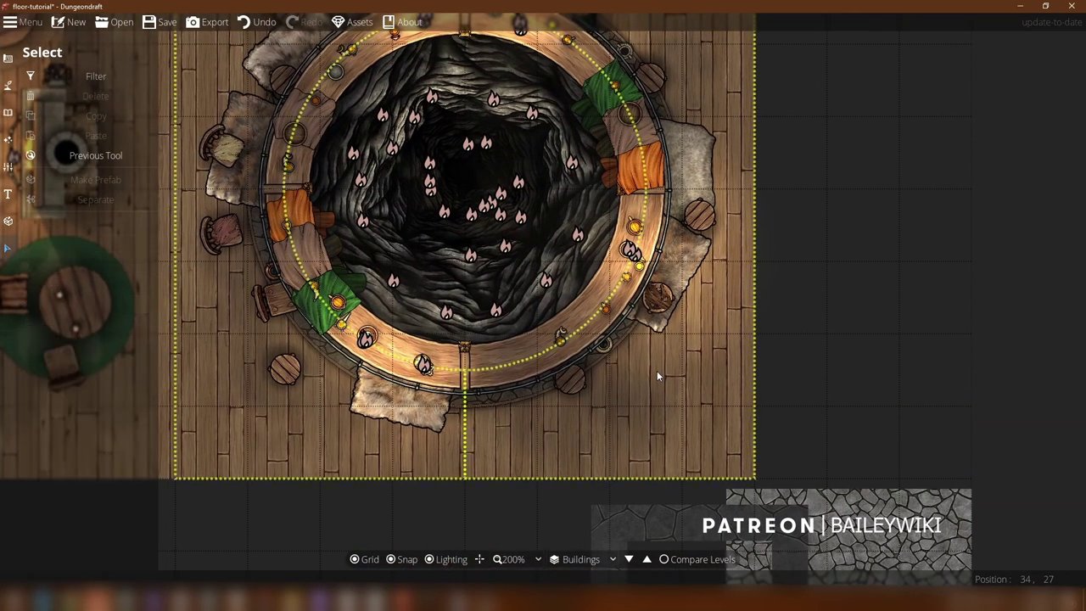
pyautogui.click(626, 438)
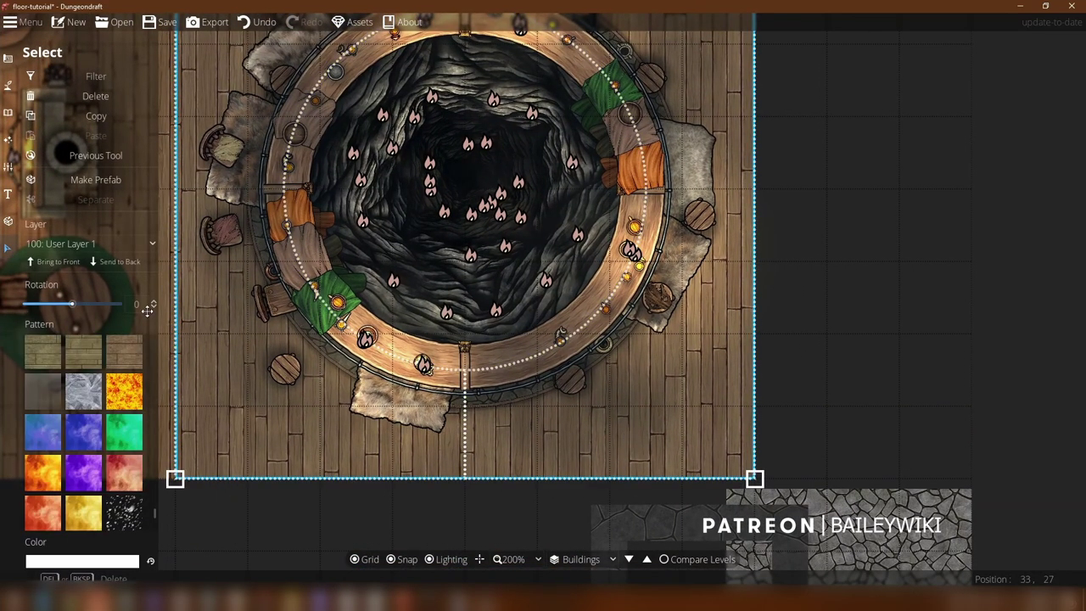
pyautogui.moveTo(556, 433); pyautogui.dragTo(174, 492)
pyautogui.scroll(-2, 506, 406)
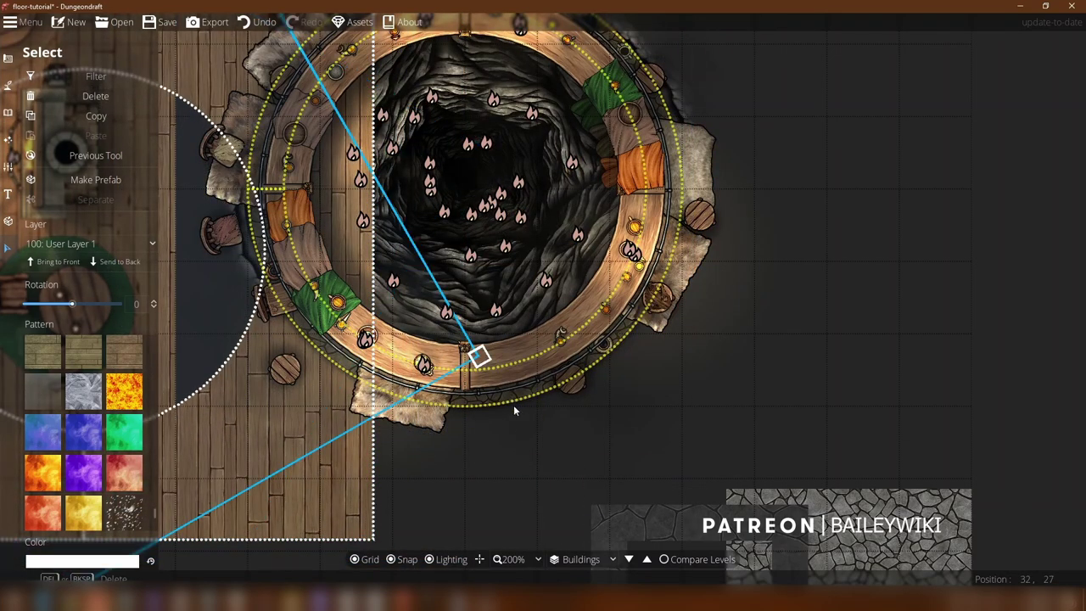
pyautogui.moveTo(513, 406)
pyautogui.mouseDown()
pyautogui.moveTo(533, 519)
pyautogui.moveTo(511, 387)
pyautogui.mouseUp()
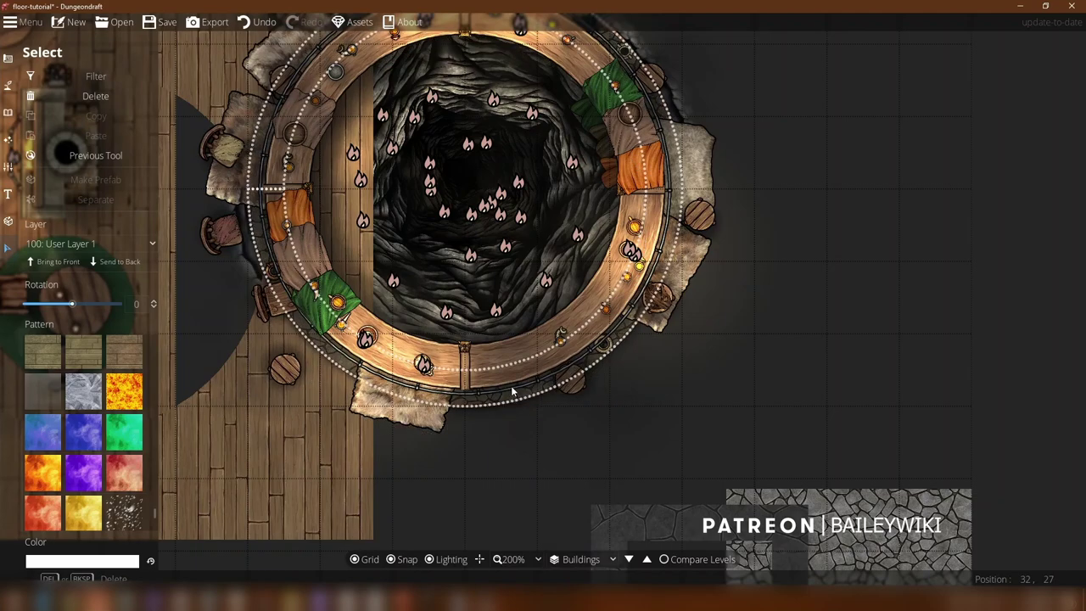
pyautogui.moveTo(313, 517); pyautogui.dragTo(689, 454)
pyautogui.rightClick(690, 456)
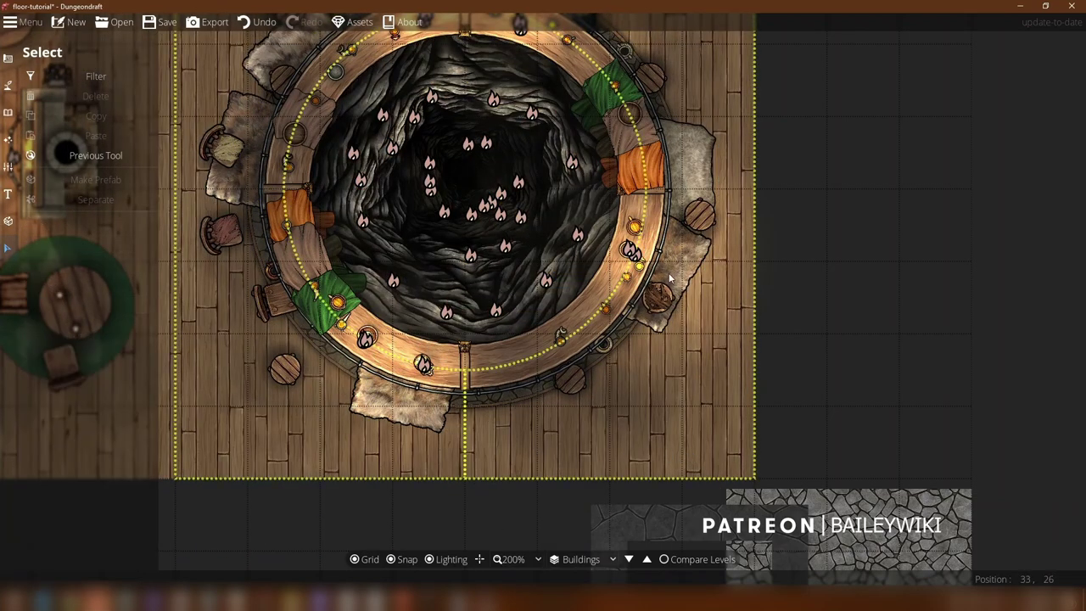
# Step: Limit the selection filter to objects and move the large shading object over the rocky pit aside
pyautogui.scroll(2, 450, 225)
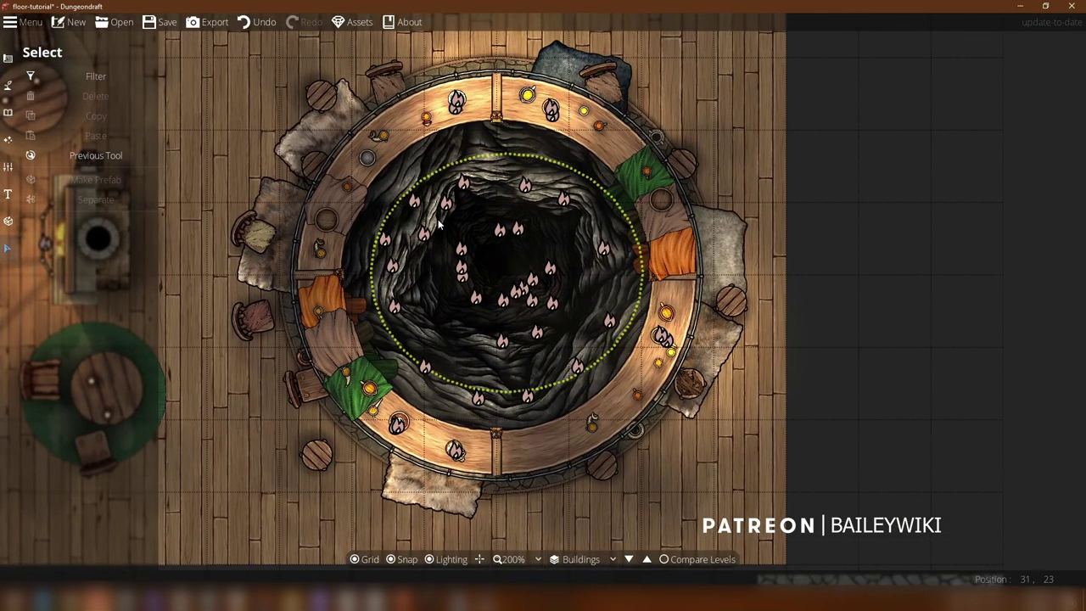
pyautogui.scroll(1, 451, 224)
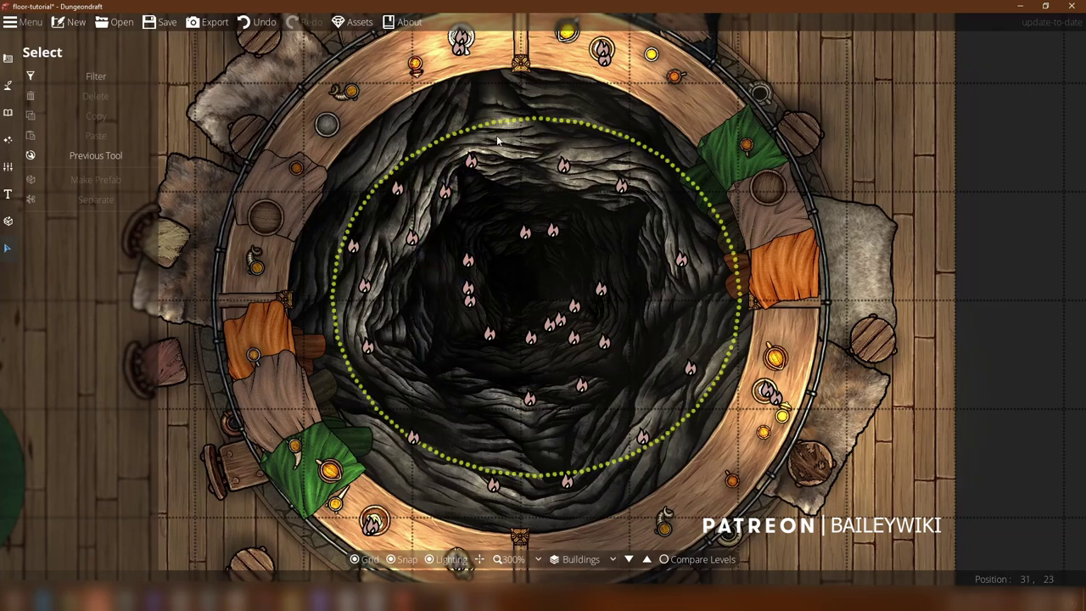
pyautogui.click(28, 76)
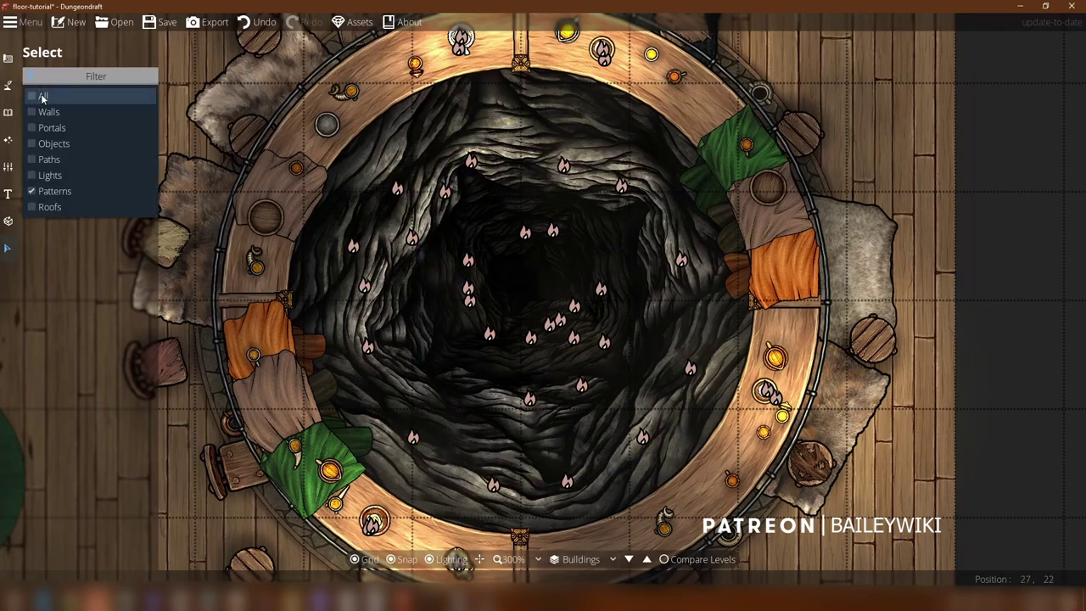
pyautogui.click(43, 96)
pyautogui.click(41, 101)
pyautogui.click(52, 145)
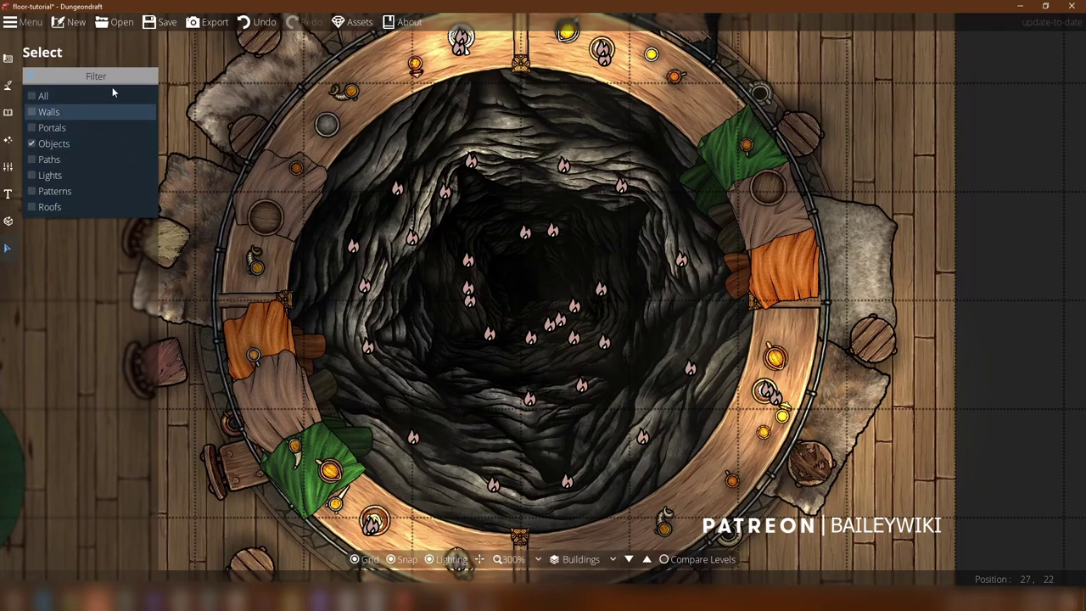
pyautogui.click(106, 78)
pyautogui.click(511, 414)
pyautogui.moveTo(511, 414); pyautogui.dragTo(661, 348)
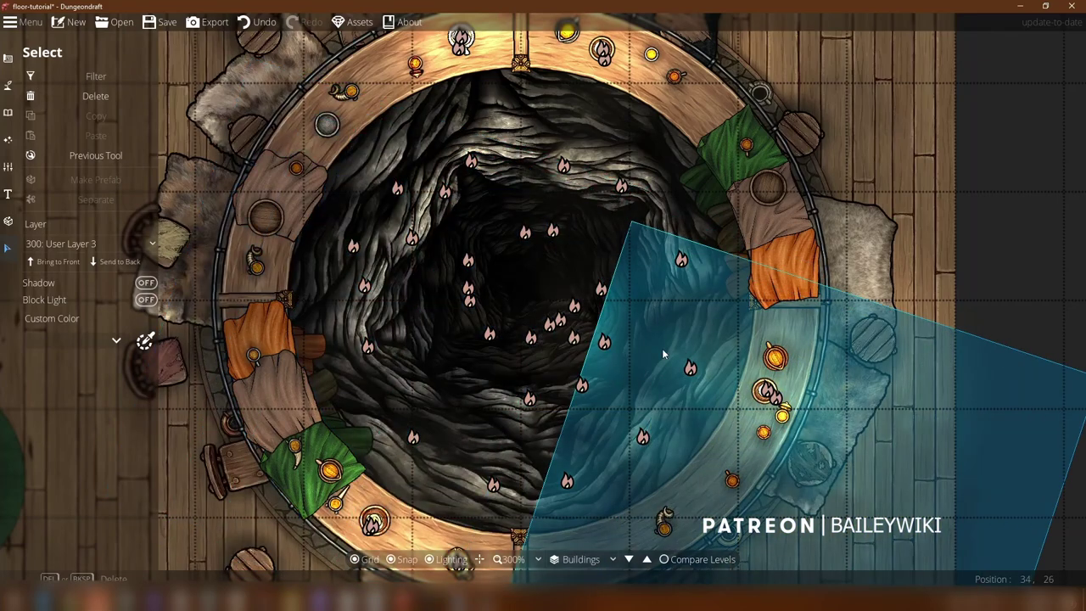
# Step: Pull the dark shading objects away from the rocky pit and delete them
pyautogui.press('Delete')
pyautogui.moveTo(501, 212); pyautogui.dragTo(462, 189)
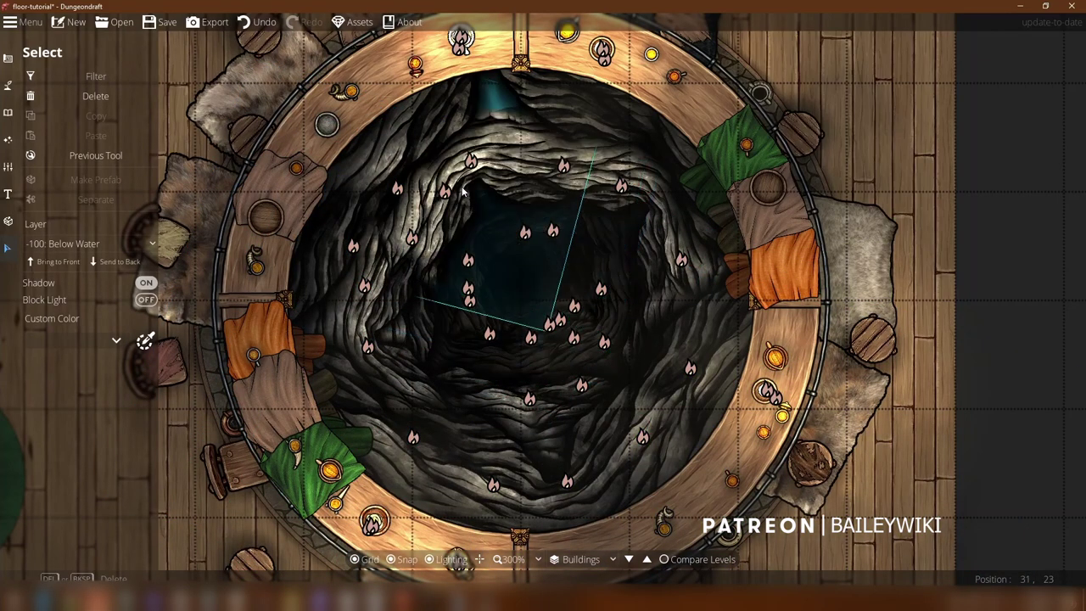
pyautogui.rightClick(459, 189)
pyautogui.moveTo(407, 288); pyautogui.dragTo(380, 329)
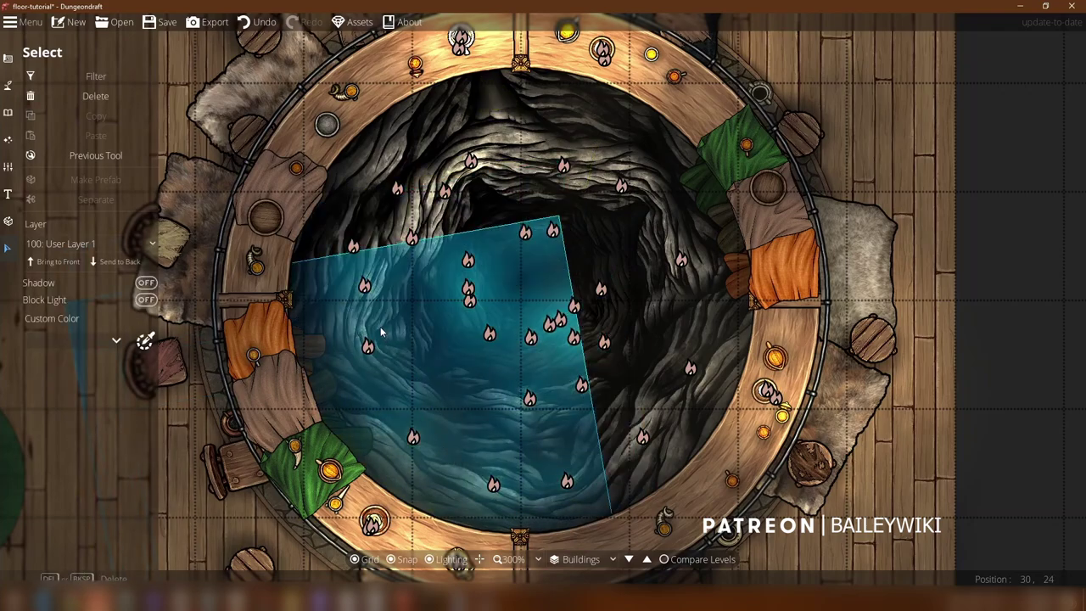
pyautogui.press('Delete')
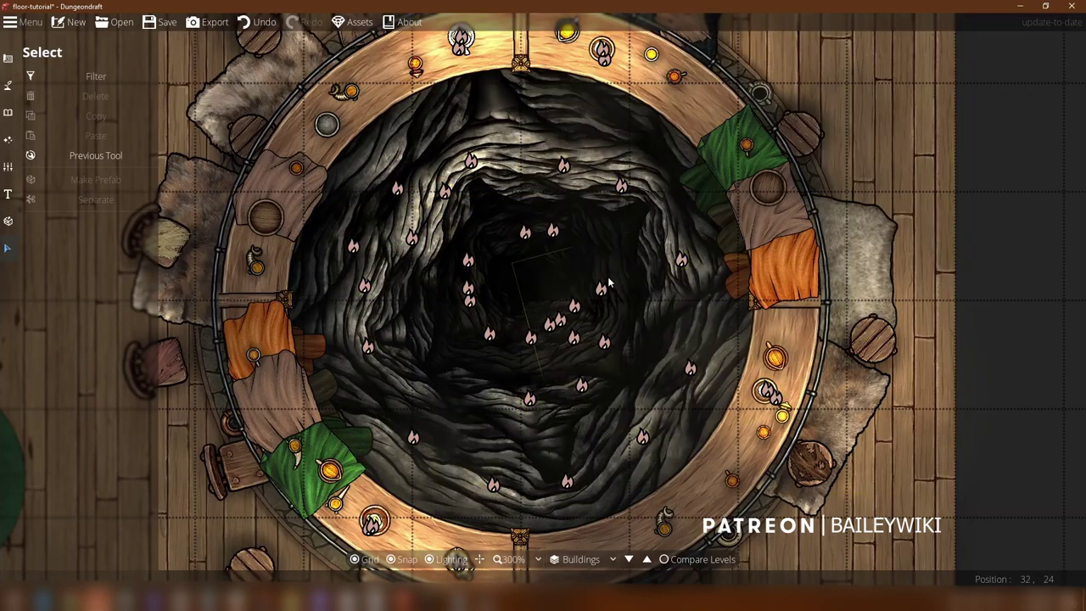
# Step: Add patterns to the selection filter and move the User Layer 3 shading object from the pit to the empty area beside the floor
pyautogui.click(519, 292)
pyautogui.click(68, 76)
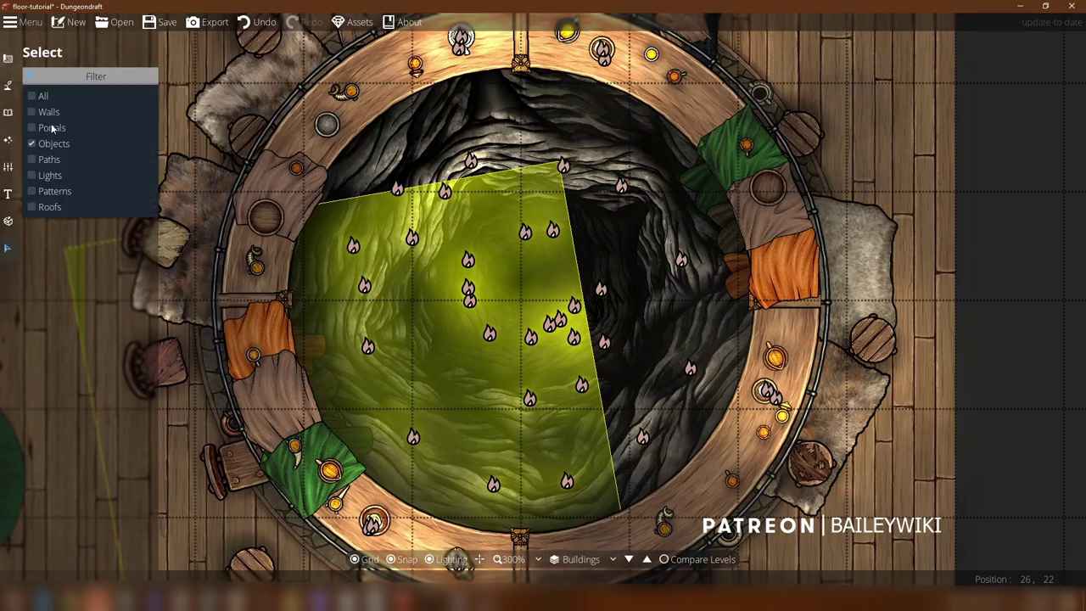
pyautogui.click(55, 191)
pyautogui.click(578, 255)
pyautogui.moveTo(520, 355); pyautogui.dragTo(1065, 382)
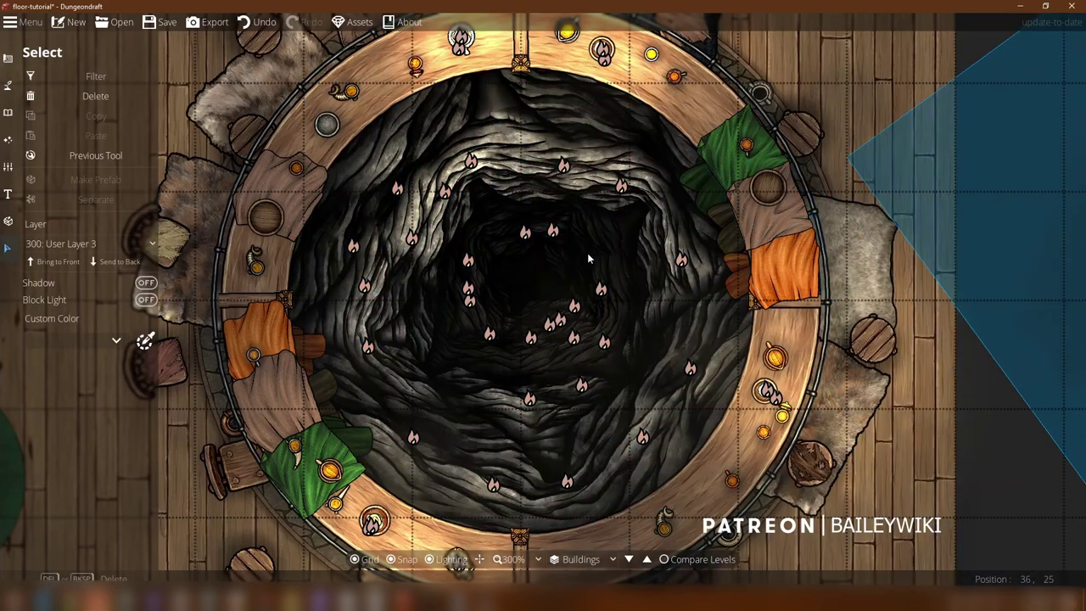
# Step: Move the circular Below Water pattern out of the pit, put it back over the centre and deselect it
pyautogui.moveTo(587, 257); pyautogui.dragTo(997, 136)
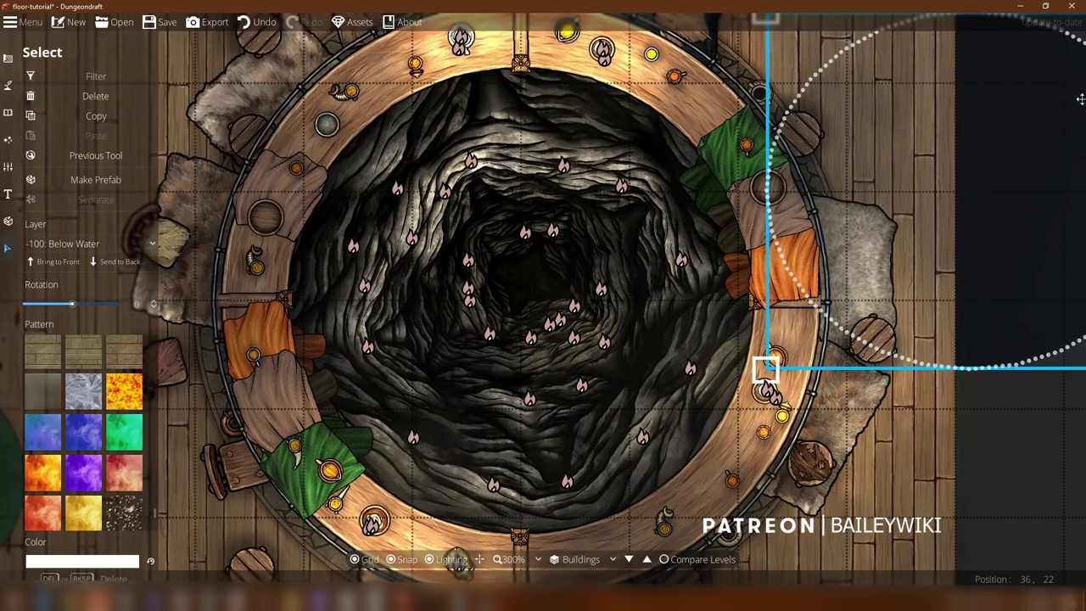
pyautogui.moveTo(1040, 137); pyautogui.dragTo(589, 238)
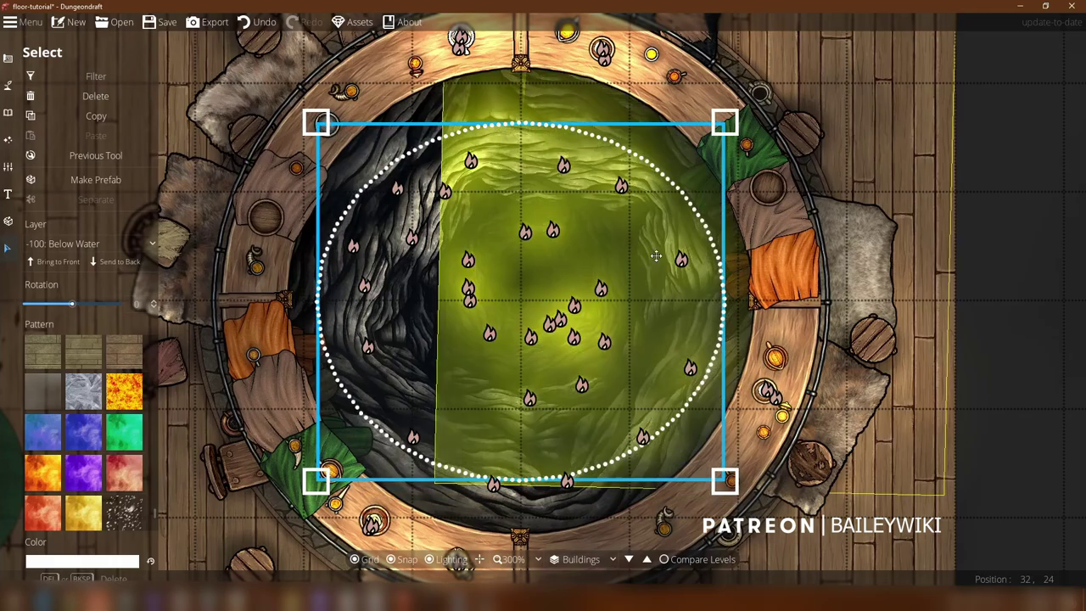
pyautogui.click(1016, 176)
# Step: Shift the tavern's wooden floor pattern up and sideways to uncover the damage overlay around the square table
pyautogui.scroll(-5, 721, 227)
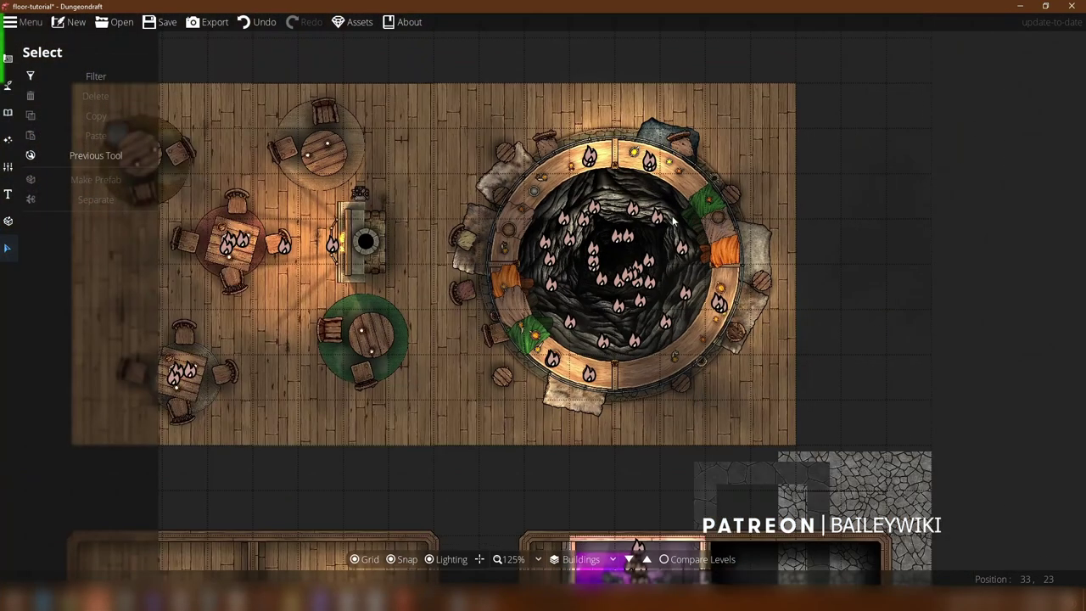
pyautogui.scroll(6, 467, 234)
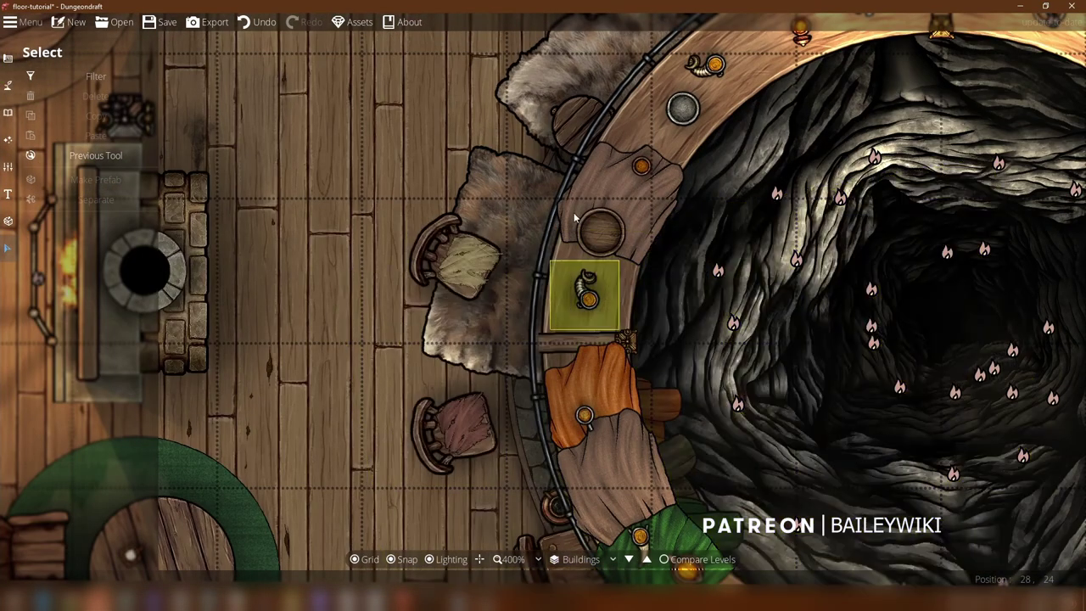
pyautogui.scroll(-6, 432, 252)
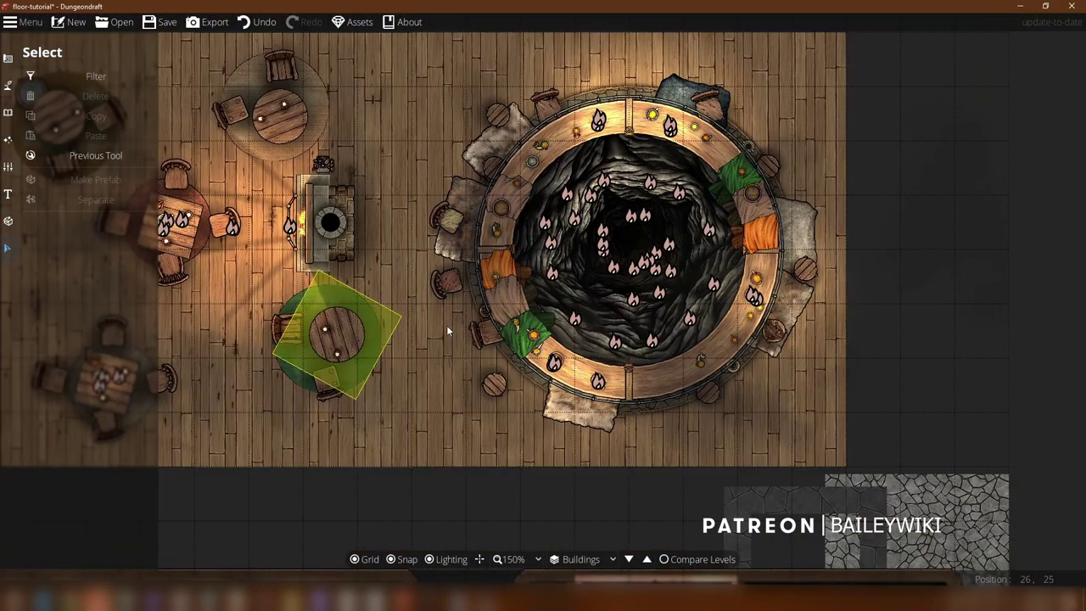
pyautogui.scroll(1, 627, 285)
pyautogui.scroll(5, 429, 304)
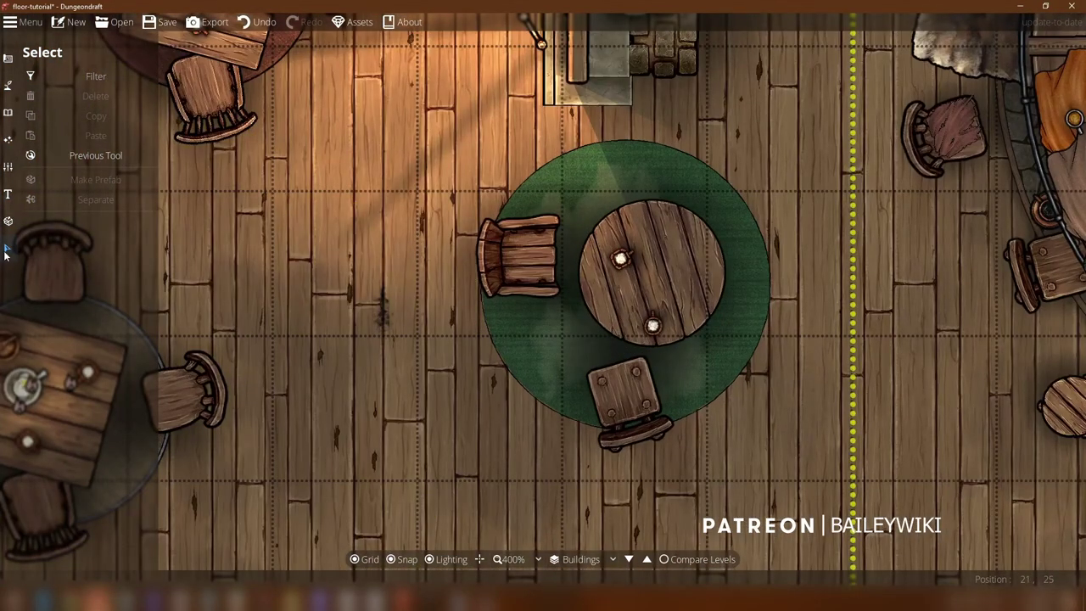
pyautogui.moveTo(414, 349); pyautogui.dragTo(662, 167)
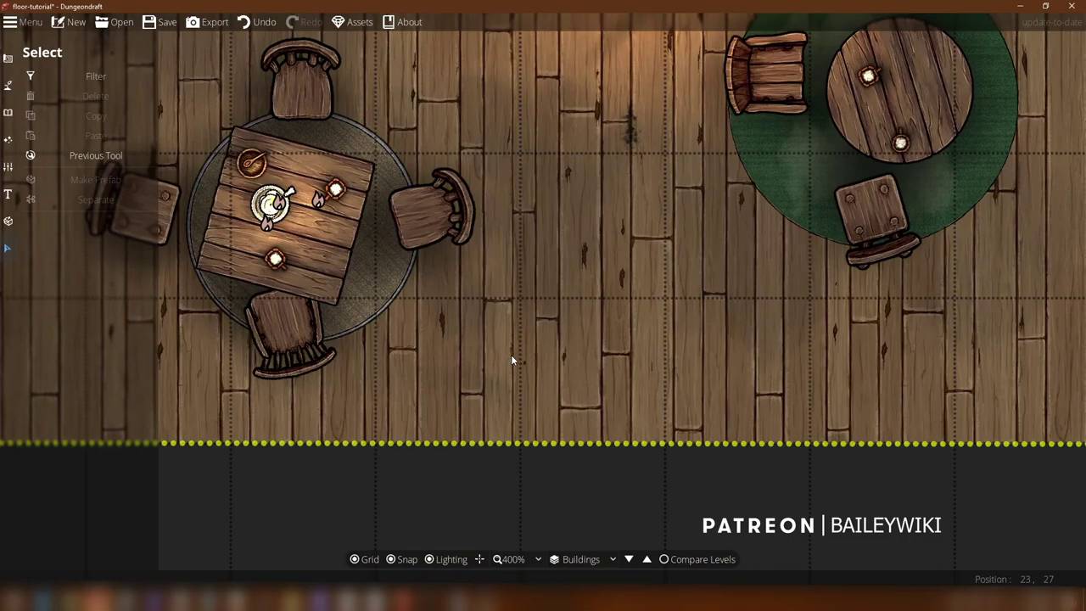
pyautogui.click(510, 354)
pyautogui.moveTo(447, 533); pyautogui.dragTo(664, 161)
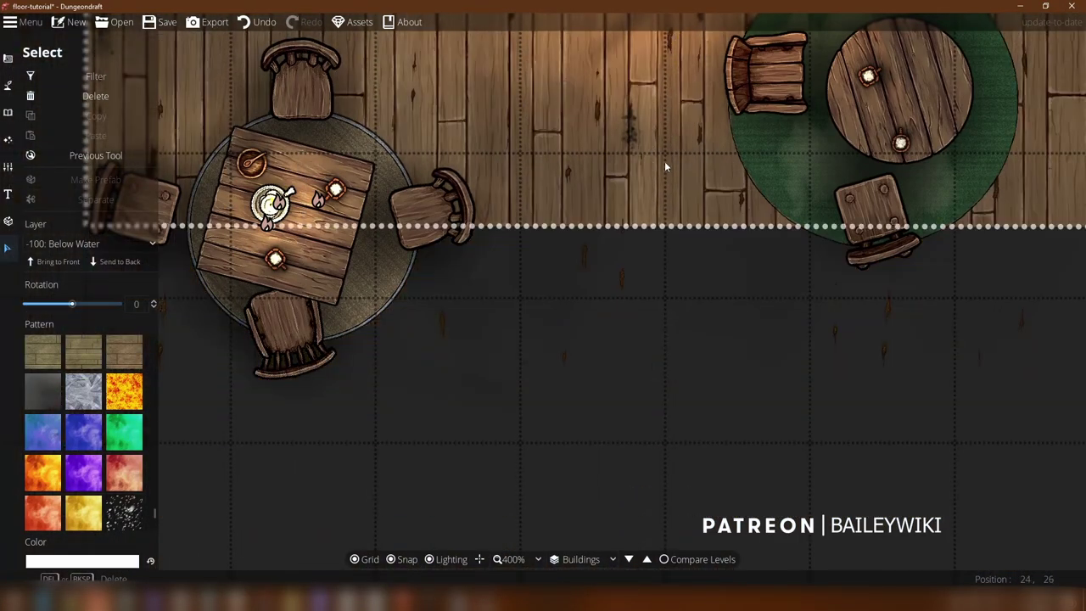
pyautogui.rightClick(664, 161)
# Step: Remove the User Layer 1 shading object over the exposed area and move the wooden floor back down under the tables
pyautogui.click(649, 327)
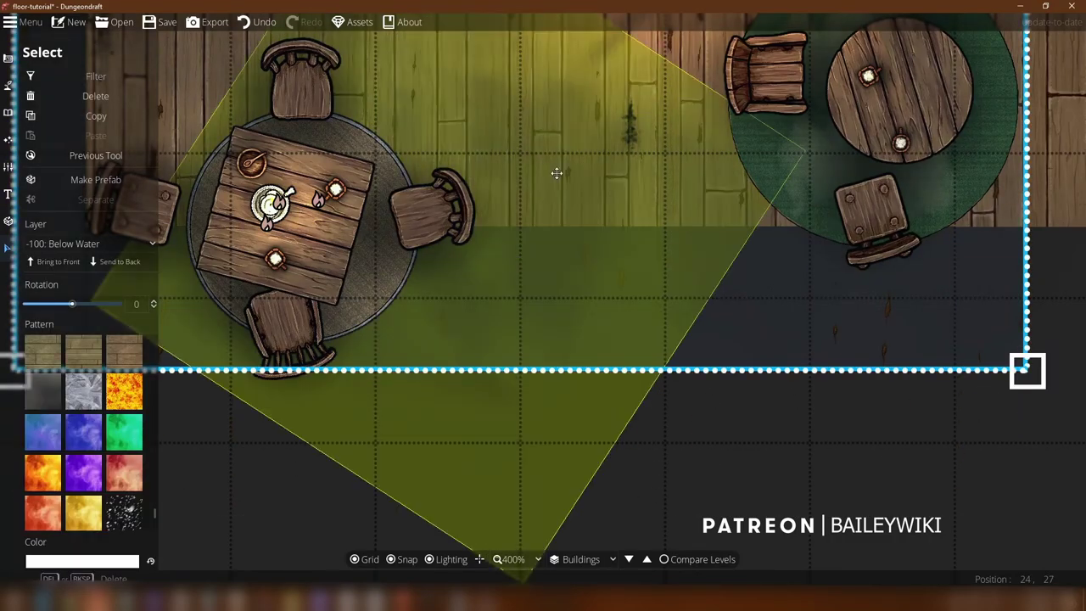
pyautogui.click(1039, 351)
pyautogui.moveTo(1038, 348); pyautogui.dragTo(779, 167)
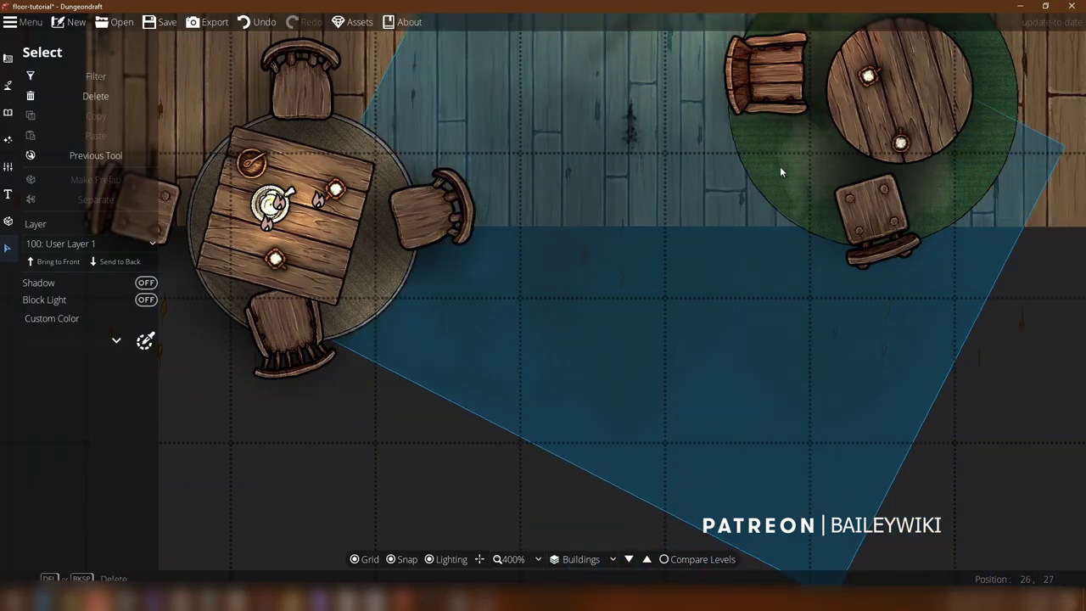
pyautogui.press('Delete')
pyautogui.moveTo(1009, 206); pyautogui.dragTo(986, 423)
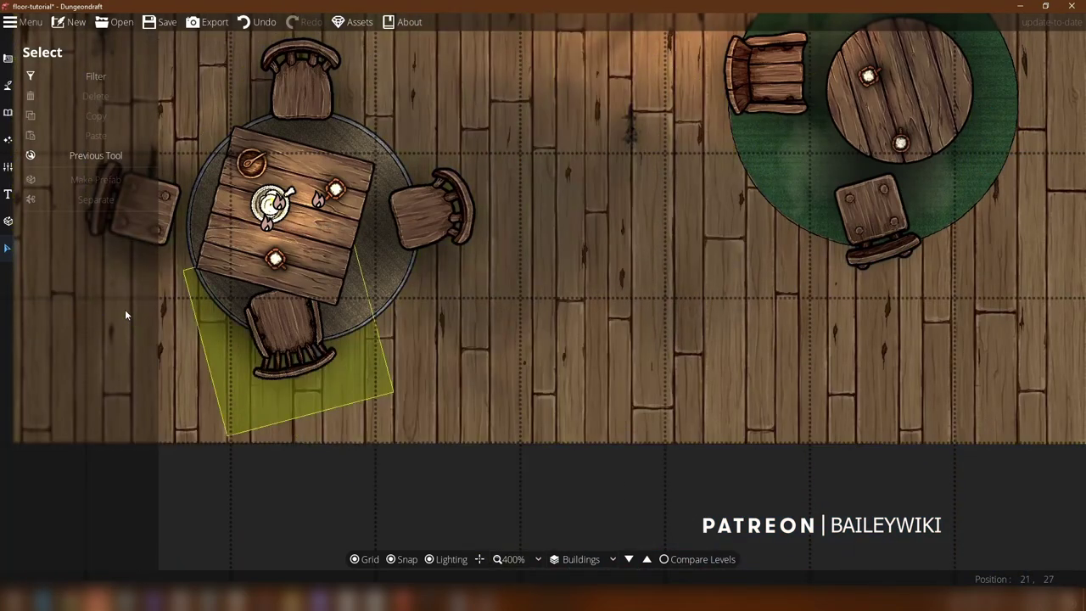
# Step: Start the Pattern Shape Tool and choose the Wood Damage Overlay AG1 pattern
pyautogui.click(7, 58)
pyautogui.click(78, 189)
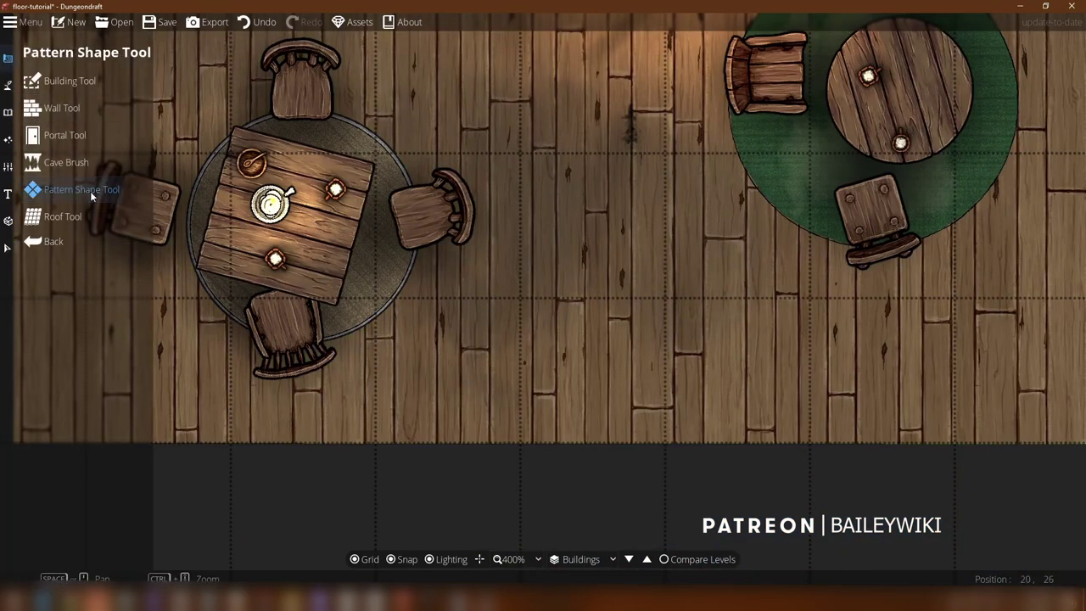
pyautogui.scroll(-3, 140, 441)
pyautogui.scroll(-5, 140, 441)
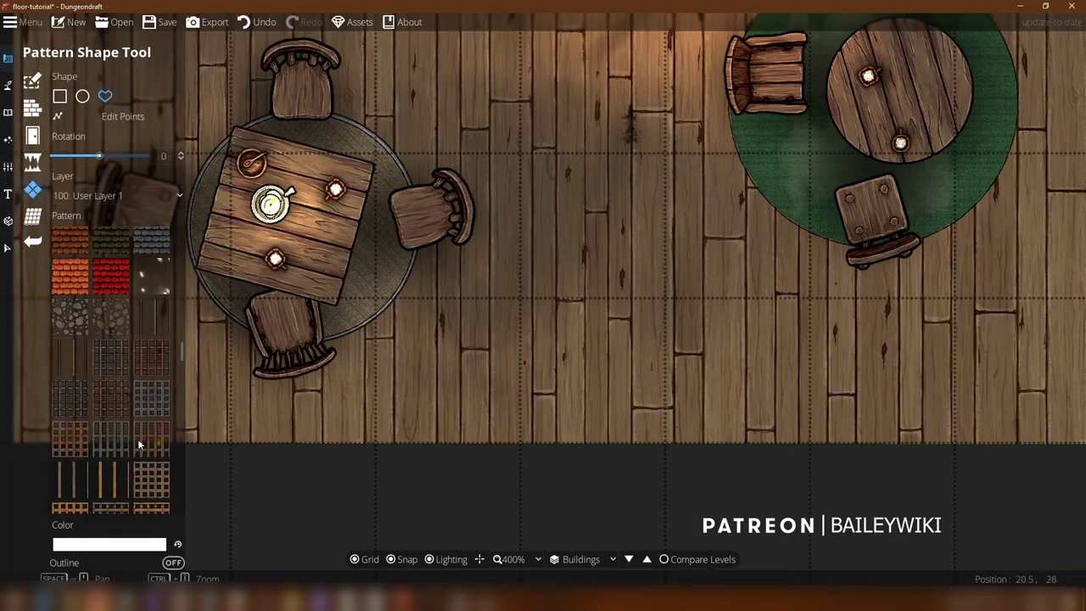
pyautogui.scroll(-3, 137, 420)
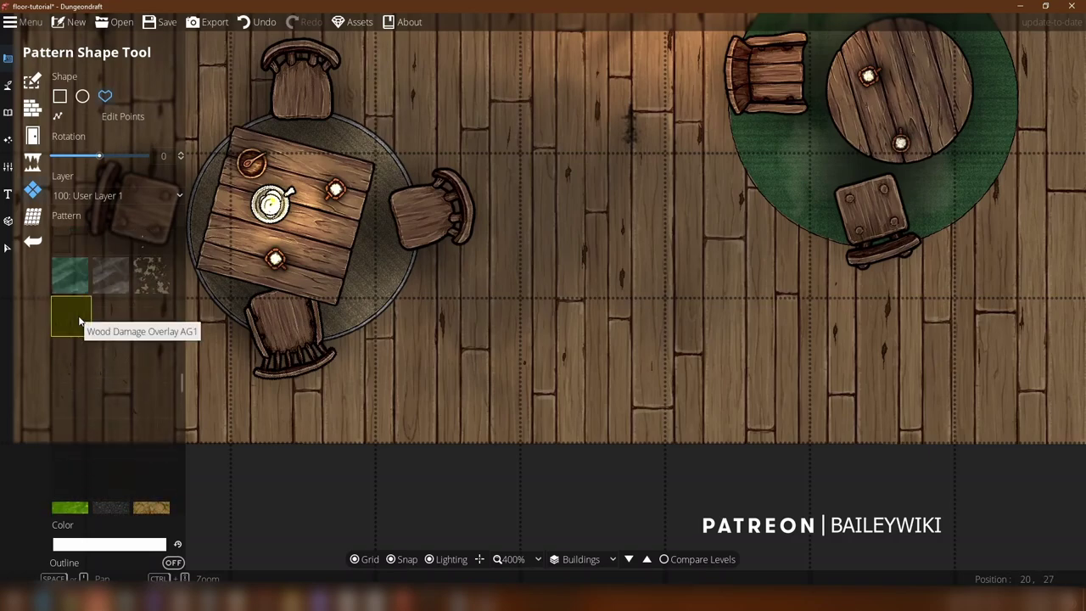
pyautogui.click(79, 319)
# Step: Draw a four-cornered freeform patch of the damage overlay across the lower floor edge and the empty strip below, and inspect its marks
pyautogui.scroll(-4, 654, 183)
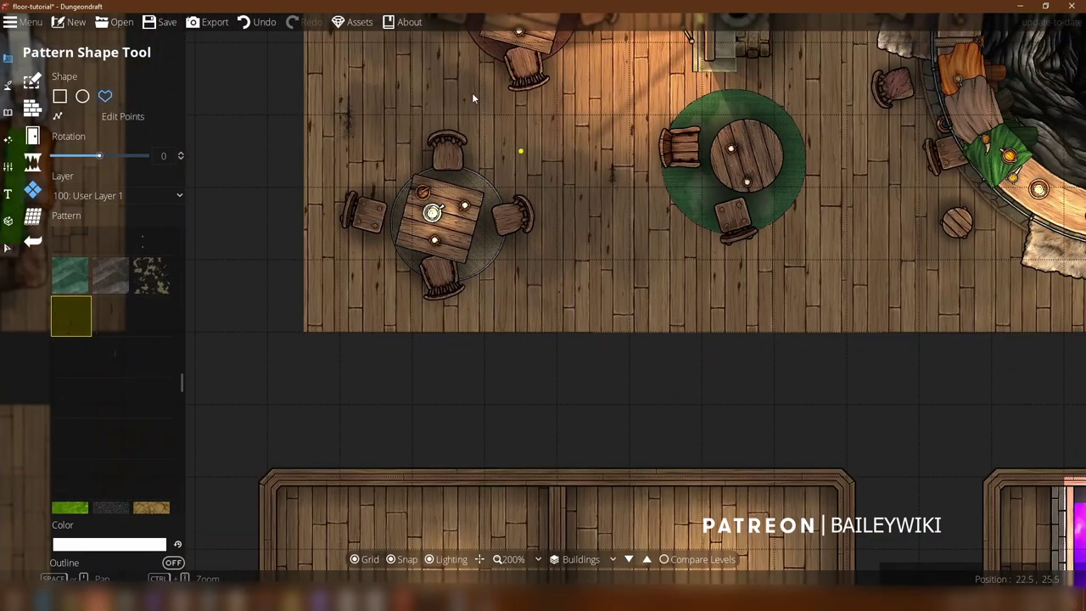
pyautogui.click(718, 289)
pyautogui.click(738, 458)
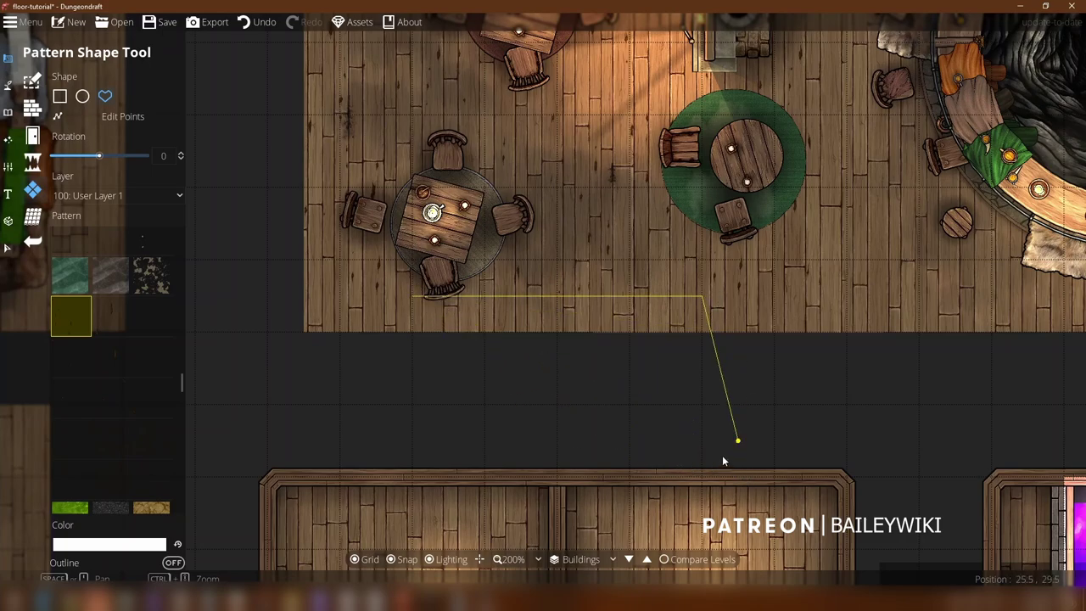
pyautogui.click(386, 451)
pyautogui.click(408, 309)
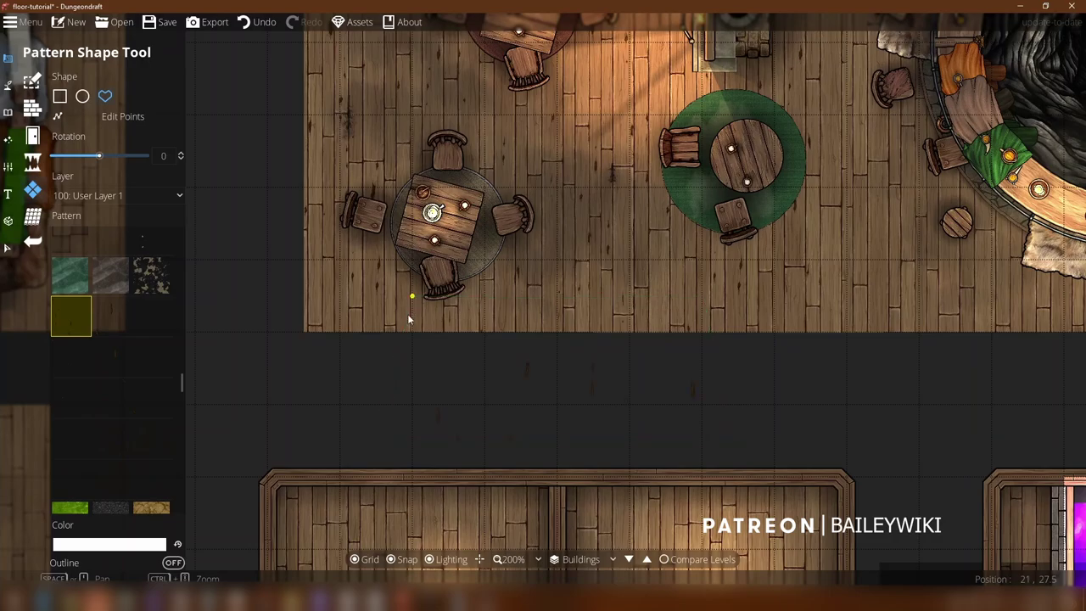
pyautogui.scroll(6, 466, 387)
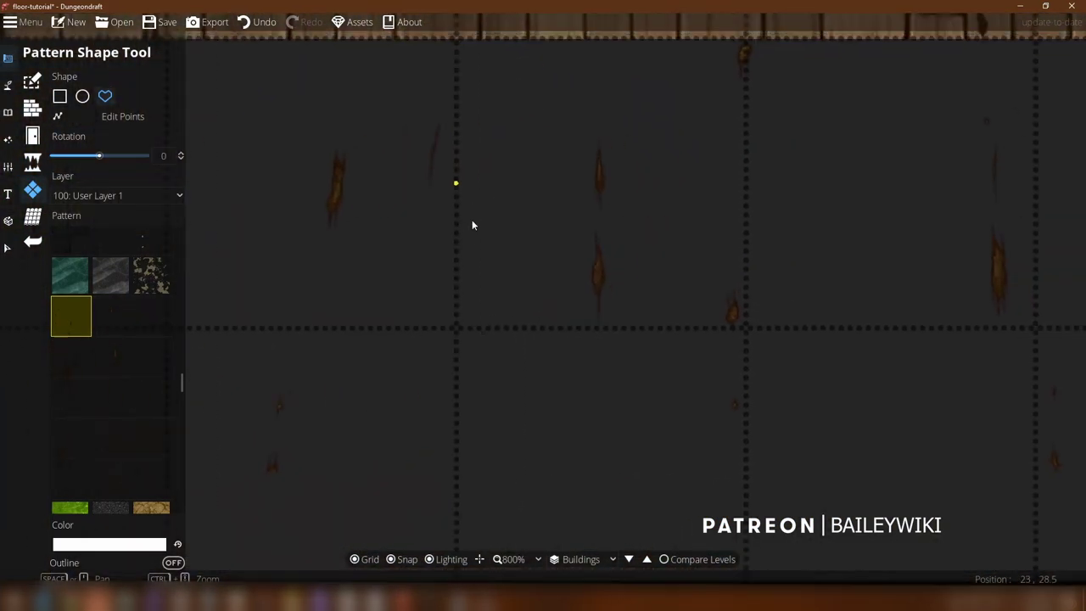
pyautogui.scroll(-7, 506, 341)
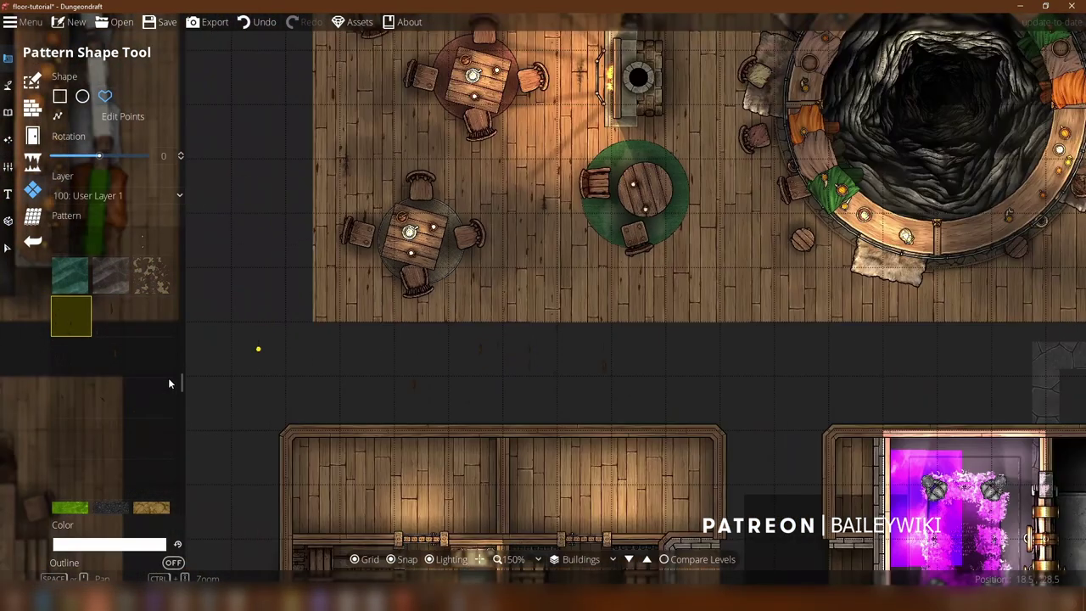
# Step: Set the pattern colour to dark grey, hex 393939, with reduced opacity
pyautogui.click(140, 545)
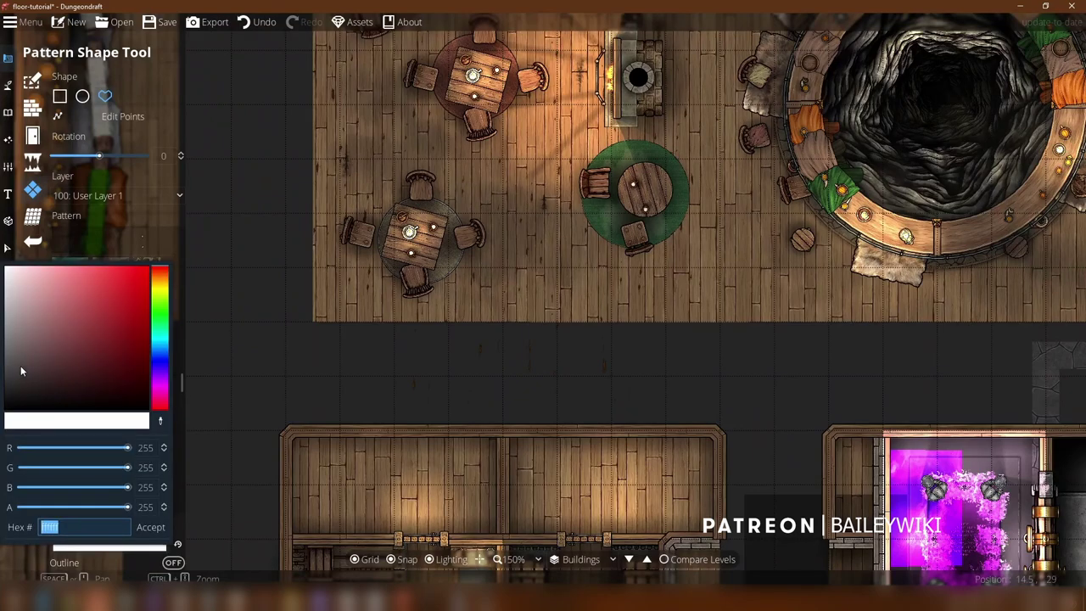
pyautogui.click(3, 378)
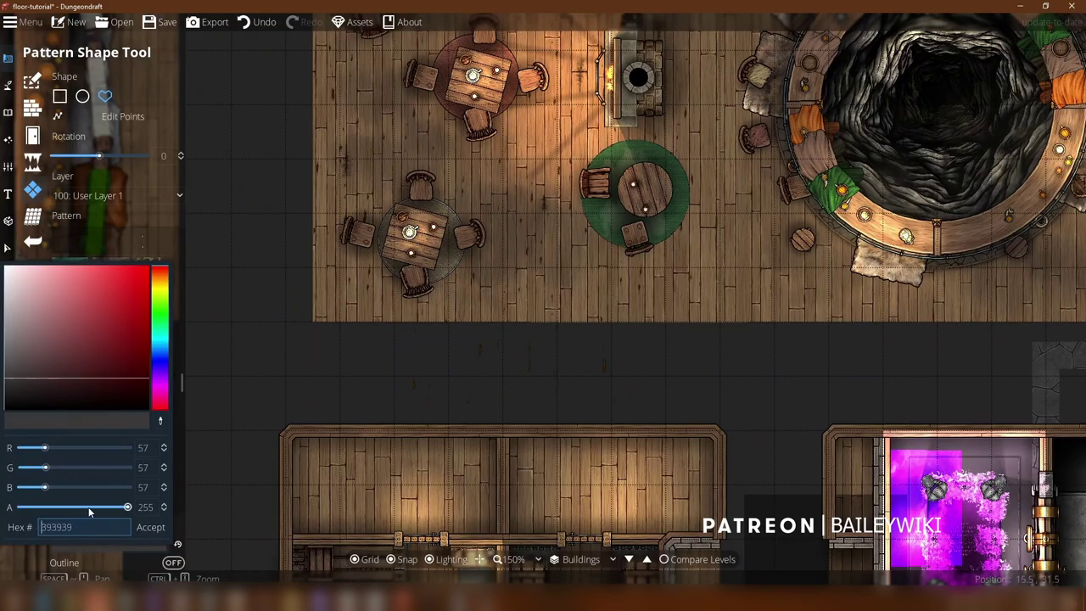
pyautogui.click(152, 528)
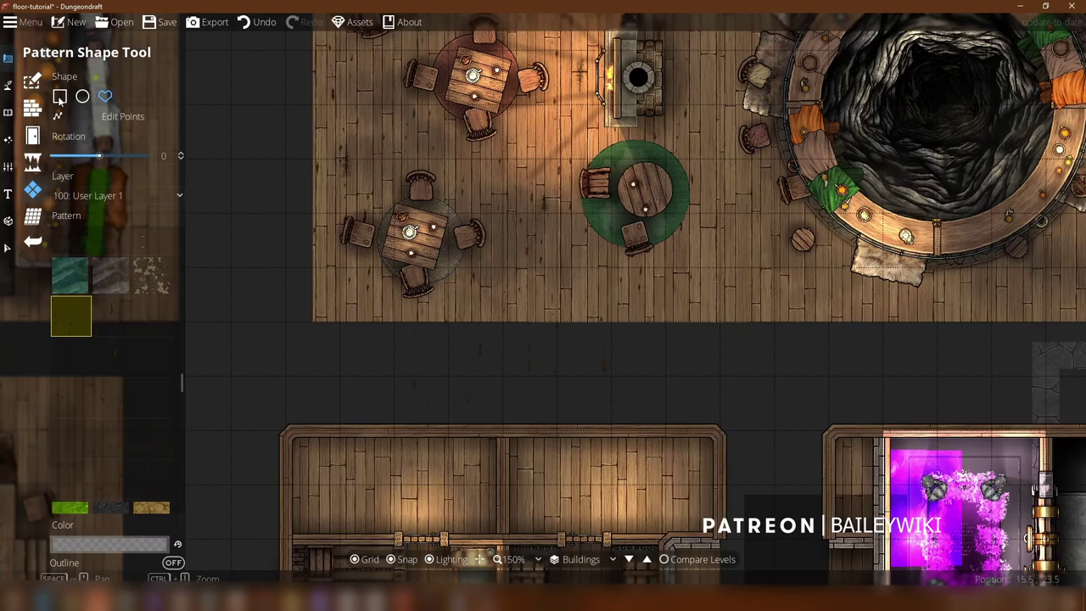
# Step: Draw a rectangular patch of the darkened damage overlay beside the first one and compare their marks up close
pyautogui.click(60, 96)
pyautogui.moveTo(530, 268); pyautogui.dragTo(829, 433)
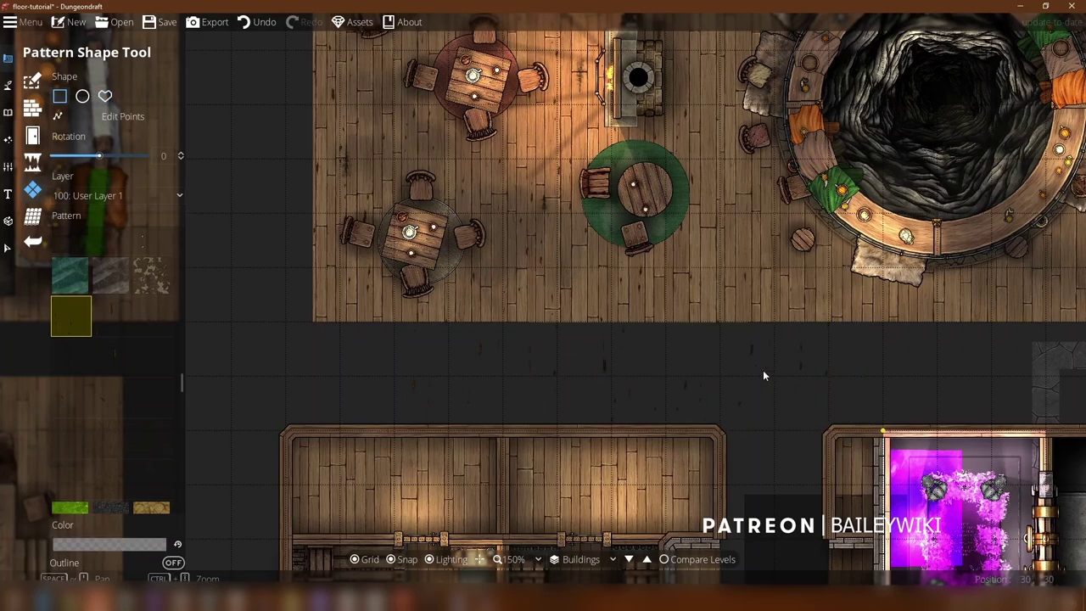
pyautogui.scroll(8, 754, 370)
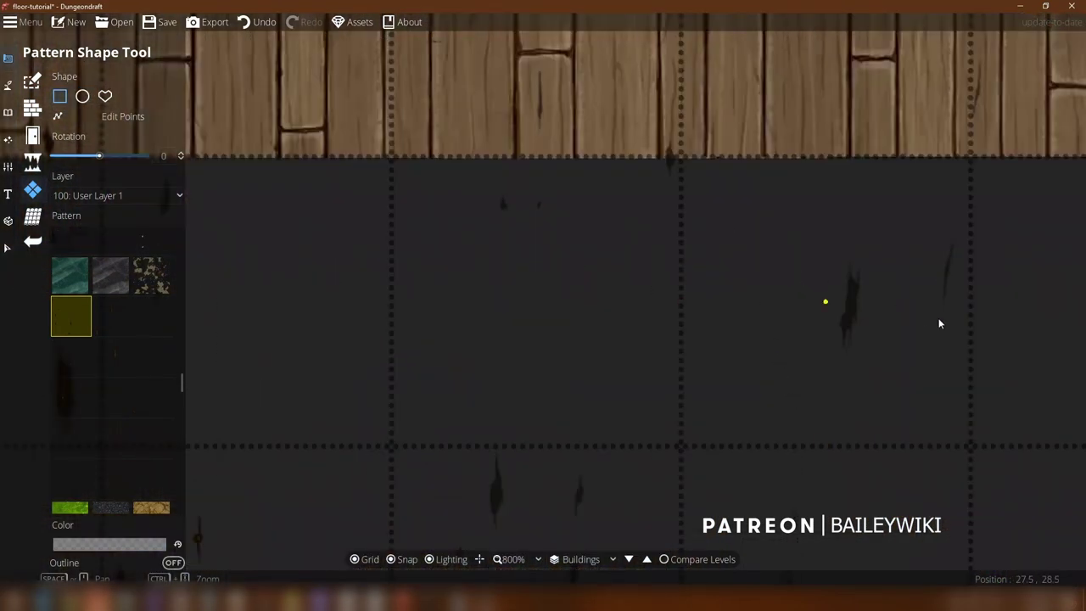
pyautogui.scroll(-6, 486, 243)
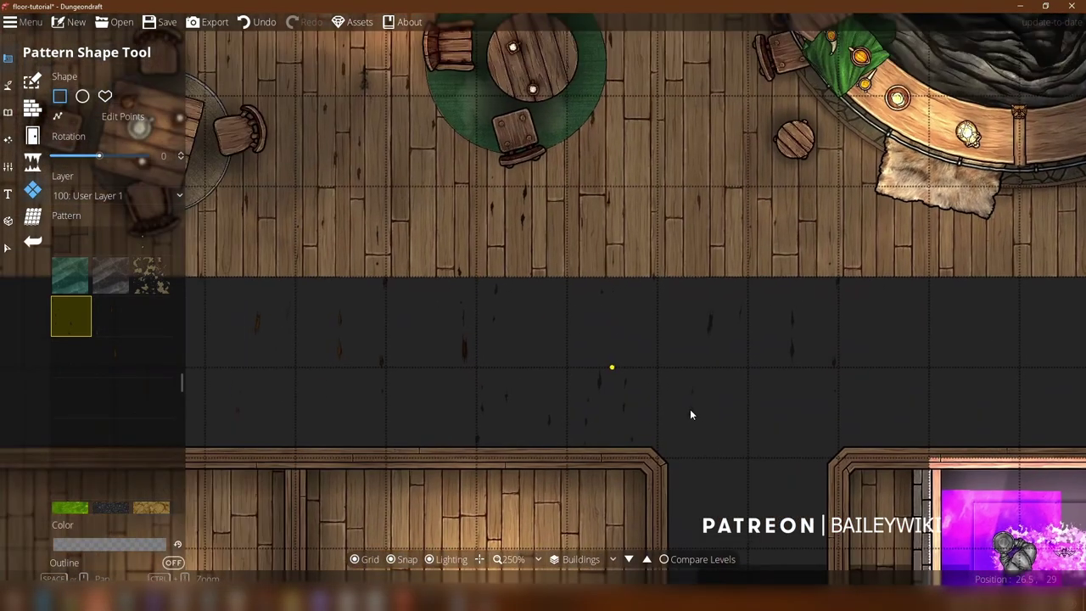
pyautogui.scroll(-2, 555, 320)
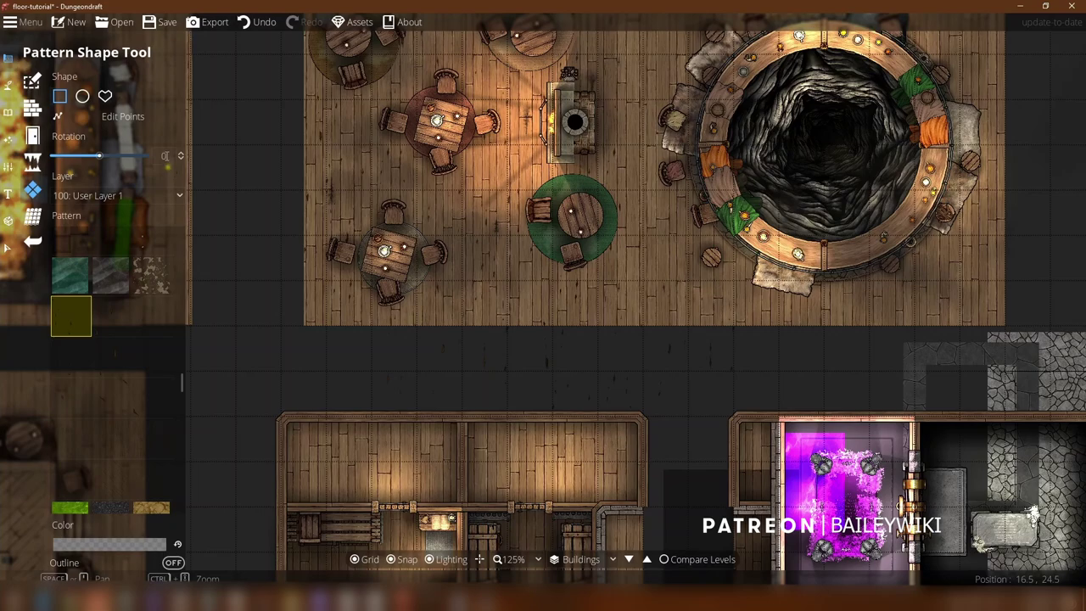
# Step: Choose the Wet Mud Puddles Overlay A pattern for the next shape
pyautogui.moveTo(516, 248); pyautogui.dragTo(485, 187)
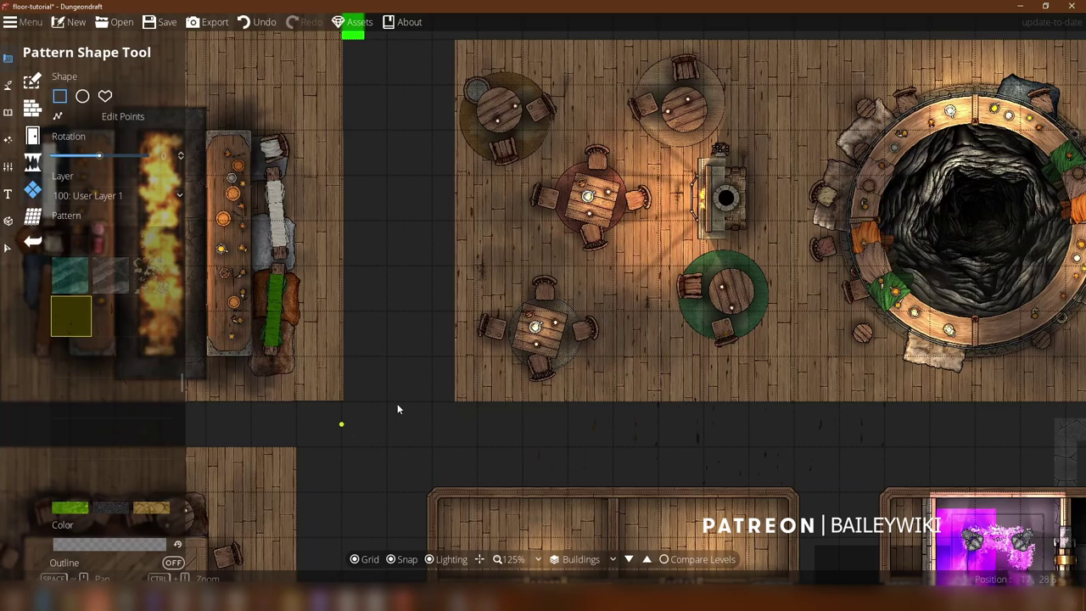
pyautogui.moveTo(432, 401); pyautogui.dragTo(587, 458)
pyautogui.scroll(3, 490, 348)
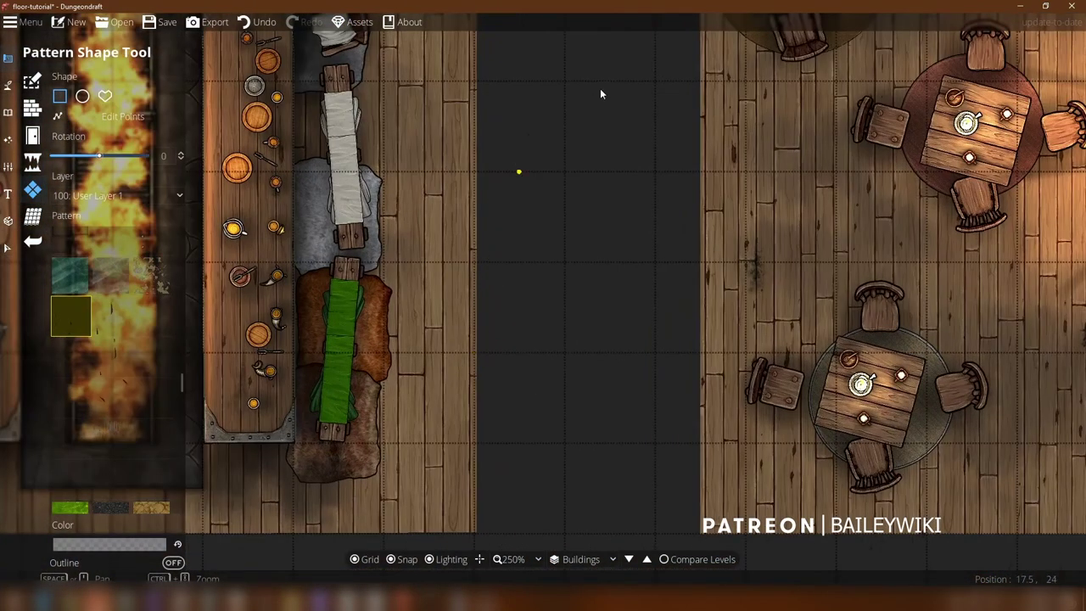
pyautogui.scroll(-3, 605, 124)
pyautogui.press('Up')
pyautogui.press('Left')
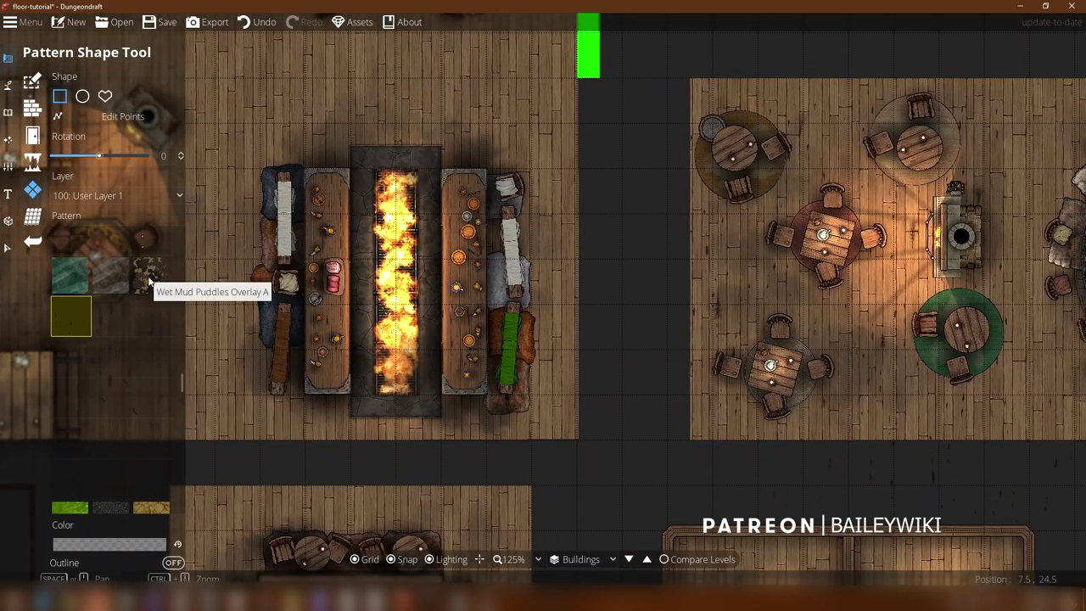
pyautogui.click(150, 281)
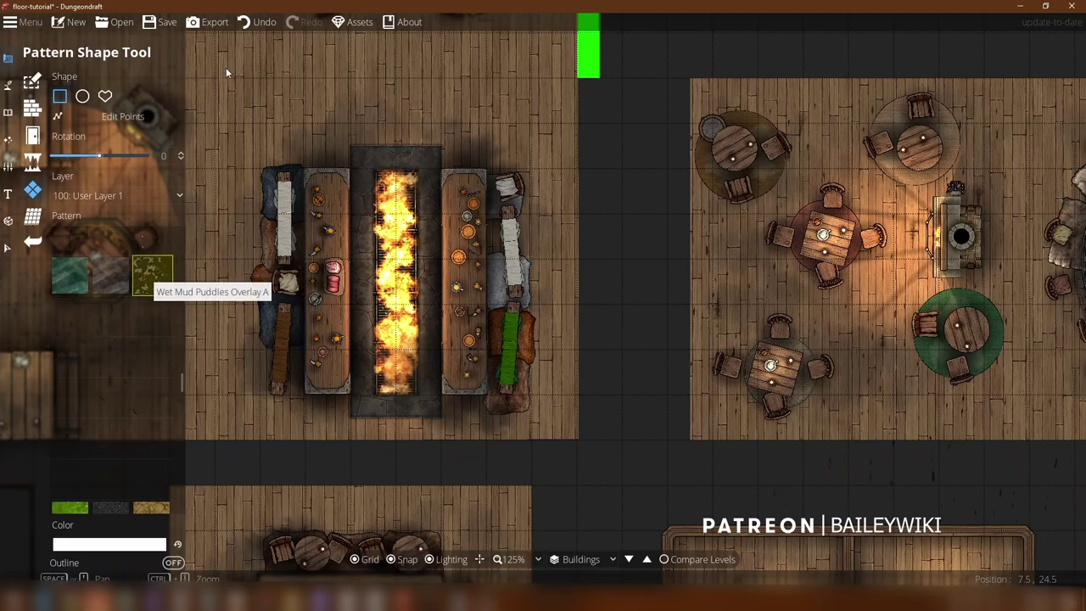
# Step: Try a rectangular patch of the mud puddle overlay across the floor and fire pit, and undo it
pyautogui.moveTo(238, 58); pyautogui.dragTo(608, 353)
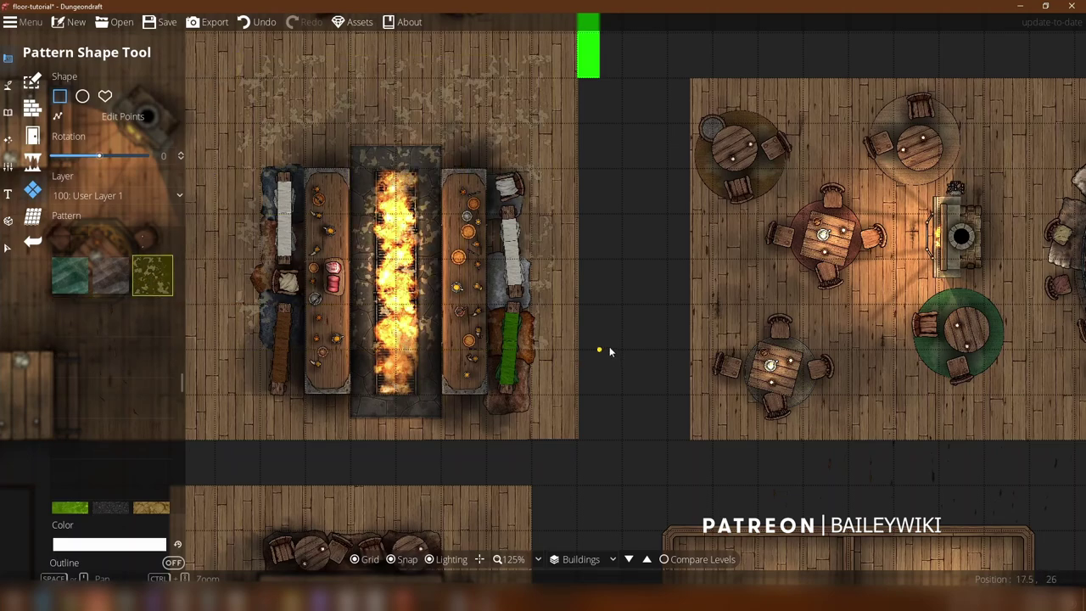
pyautogui.hotkey('ctrl', 'z')
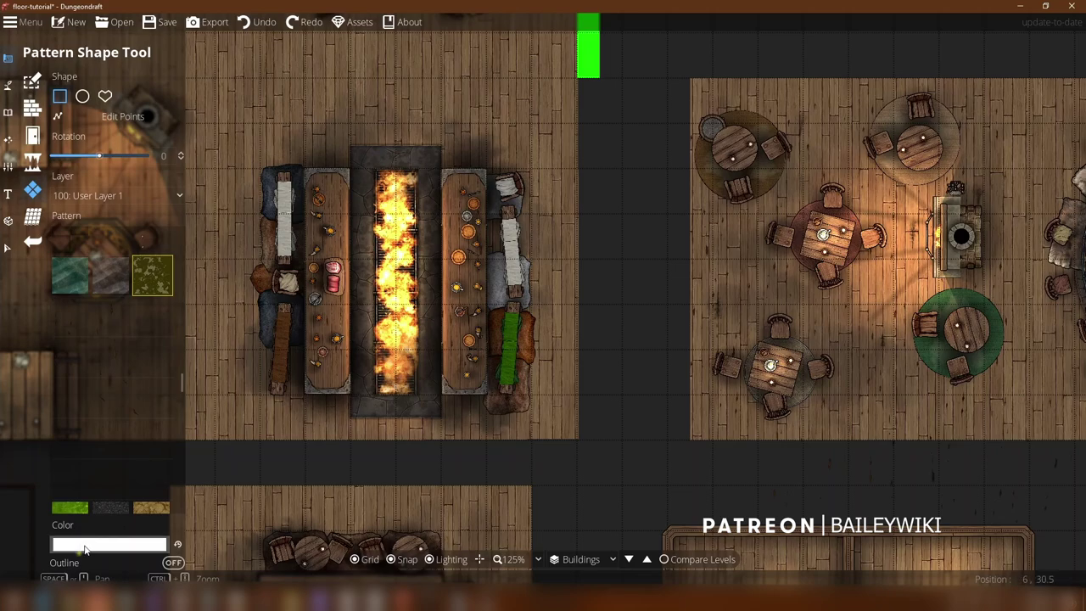
# Step: Set the pattern colour to dark grey, hex 272727, with the alpha lowered to 77
pyautogui.click(109, 544)
pyautogui.click(2, 389)
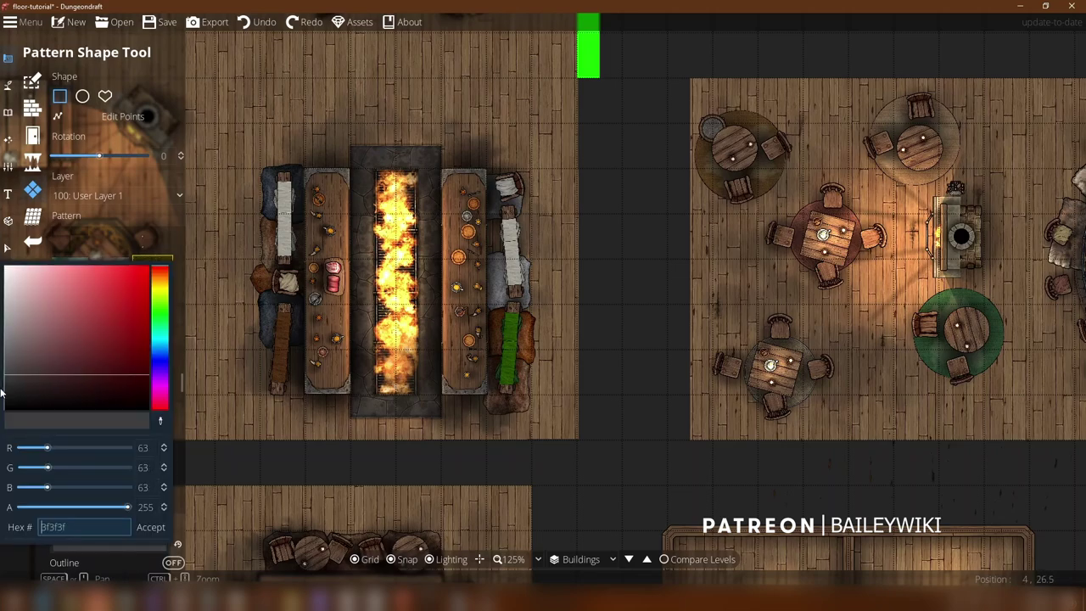
pyautogui.moveTo(1, 388); pyautogui.dragTo(0, 389)
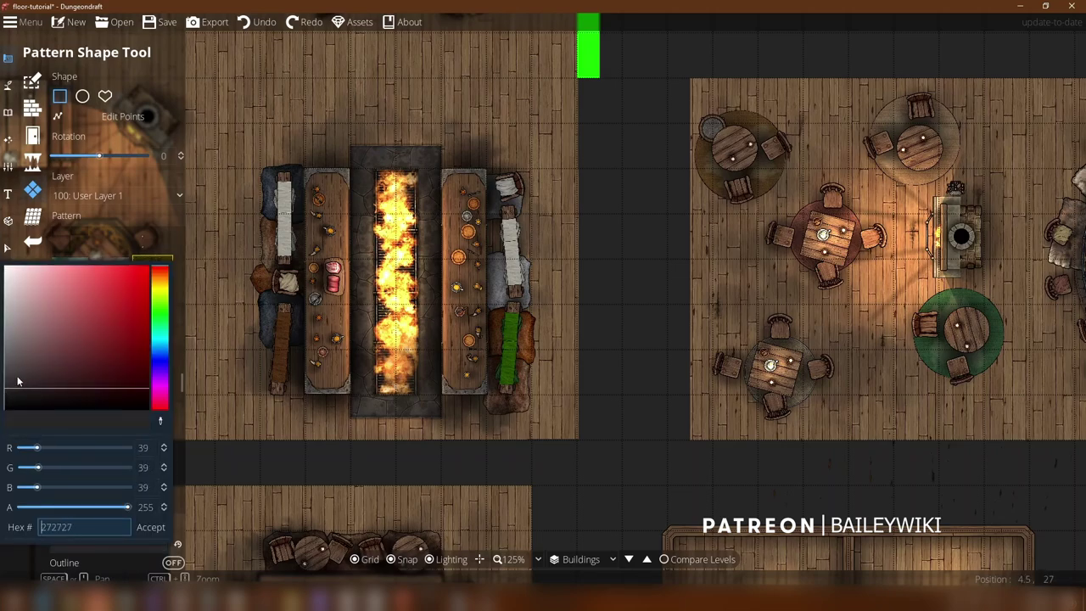
pyautogui.moveTo(126, 510); pyautogui.dragTo(56, 507)
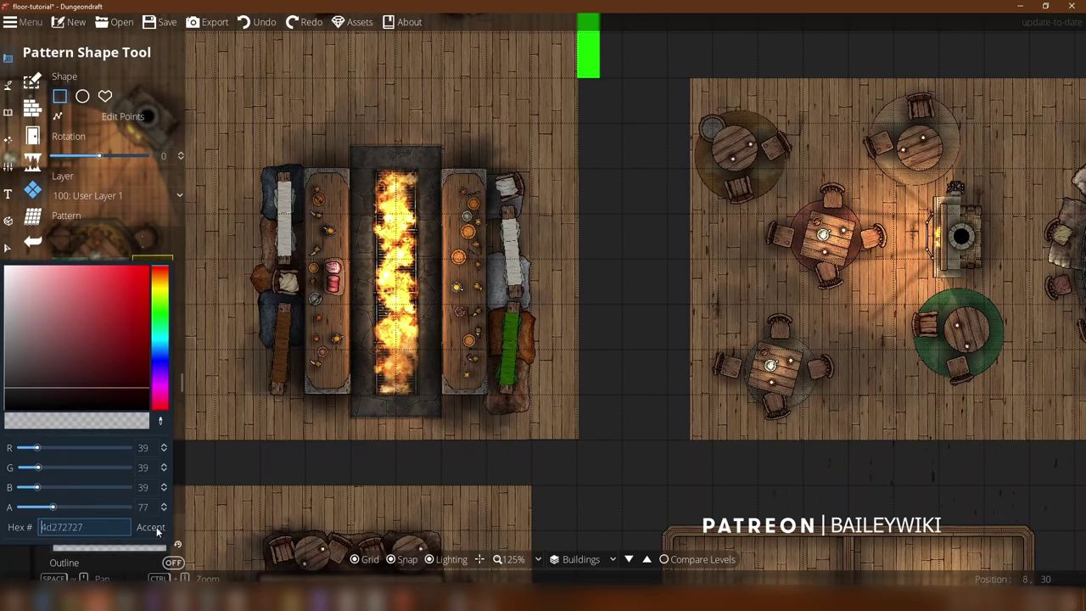
pyautogui.click(156, 527)
# Step: Try a rectangular patch of the darkened puddle overlay across the plank floor and fire pit, inspect its stains, and undo it
pyautogui.moveTo(318, 215); pyautogui.dragTo(363, 276)
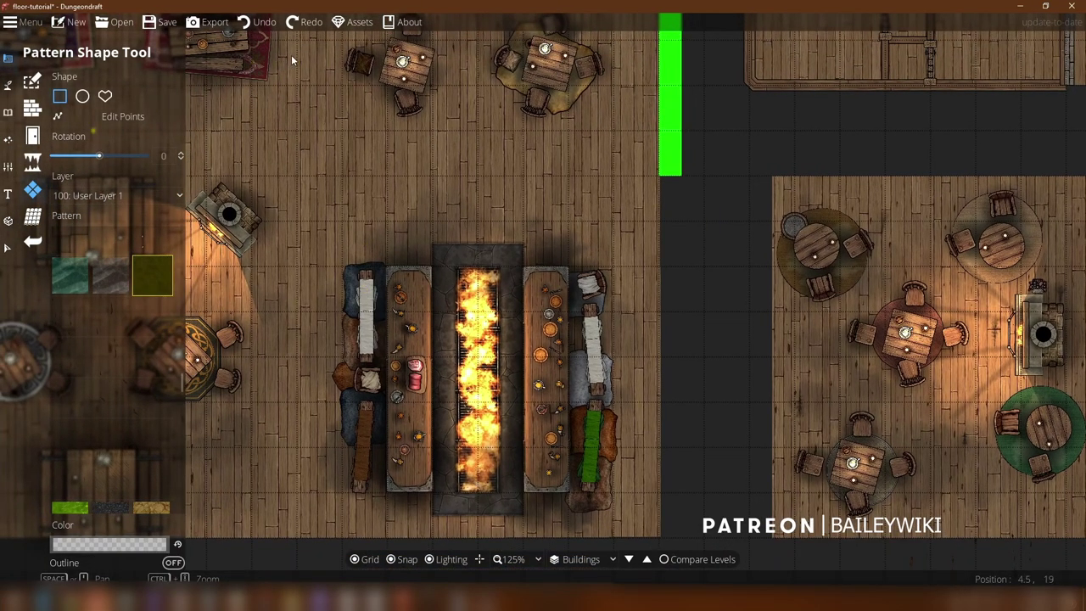
pyautogui.moveTo(296, 62); pyautogui.dragTo(655, 360)
pyautogui.scroll(5, 478, 185)
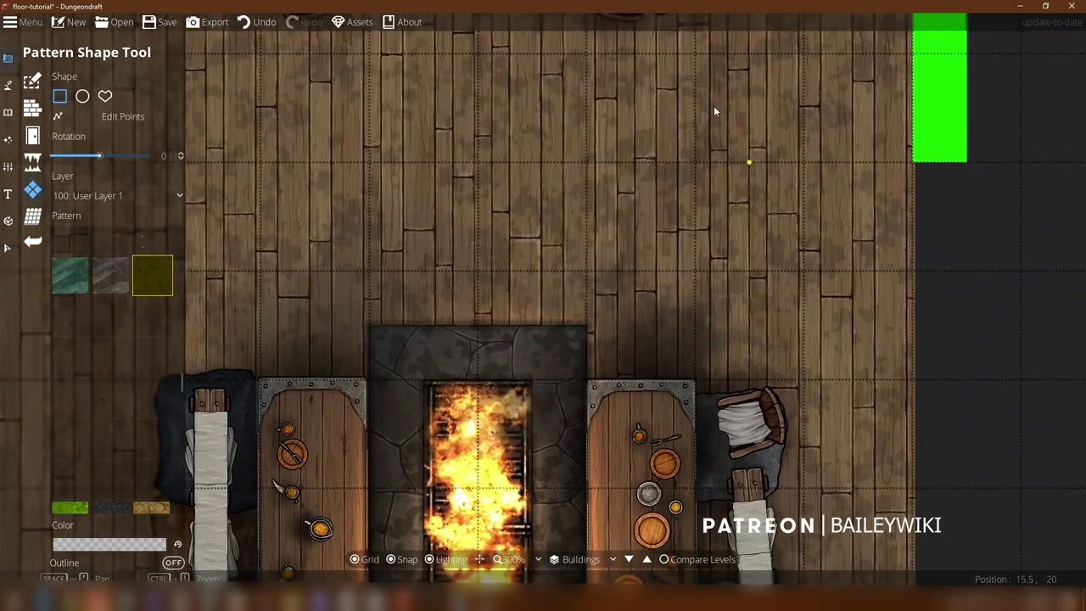
pyautogui.moveTo(374, 157); pyautogui.dragTo(424, 388)
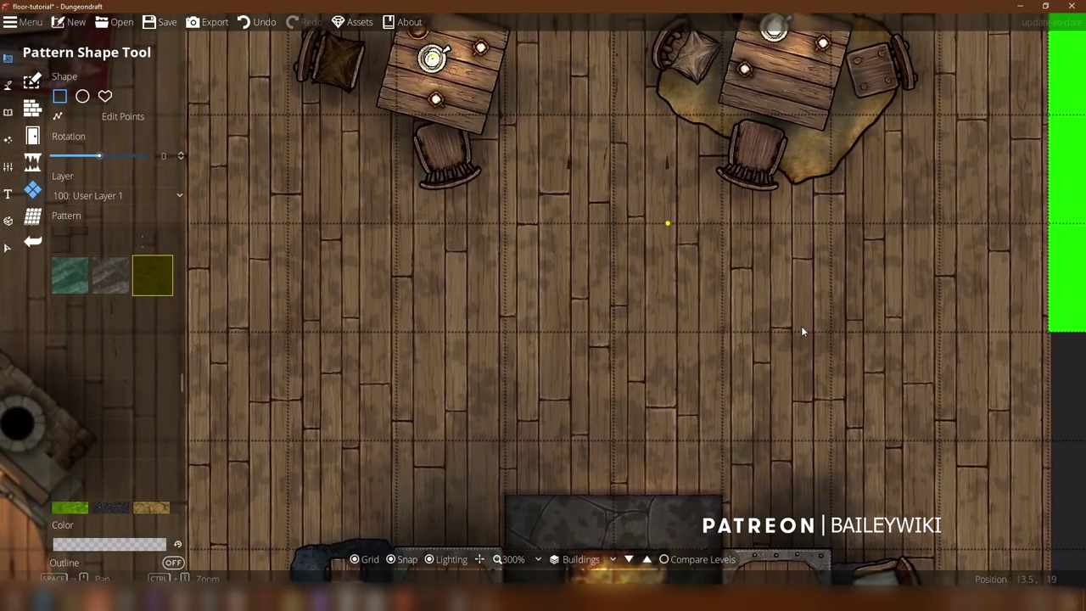
pyautogui.moveTo(800, 326); pyautogui.dragTo(613, 212)
pyautogui.scroll(-2, 613, 213)
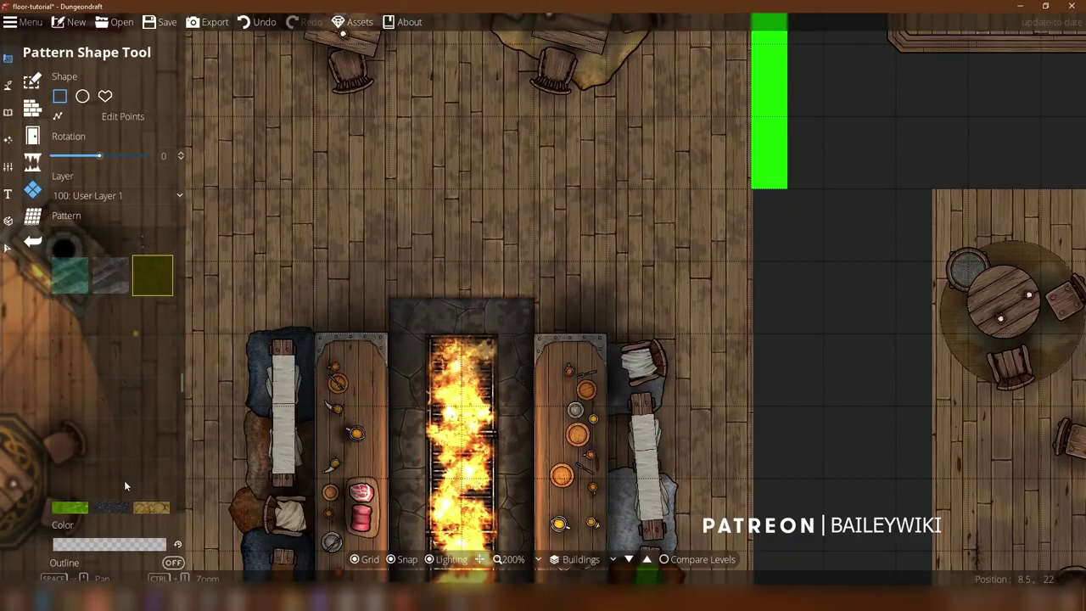
pyautogui.moveTo(424, 220); pyautogui.dragTo(515, 212)
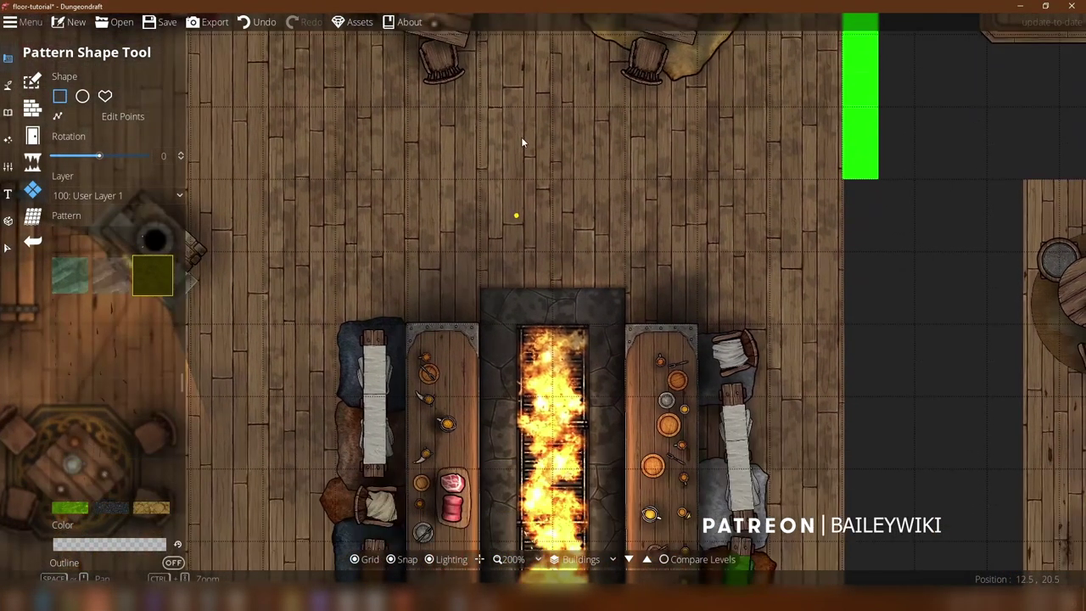
pyautogui.moveTo(521, 138); pyautogui.dragTo(357, 209)
pyautogui.hotkey('ctrl', 'z')
# Step: Examine the stone border around the fire pit between the two long tables up close
pyautogui.scroll(2, 521, 150)
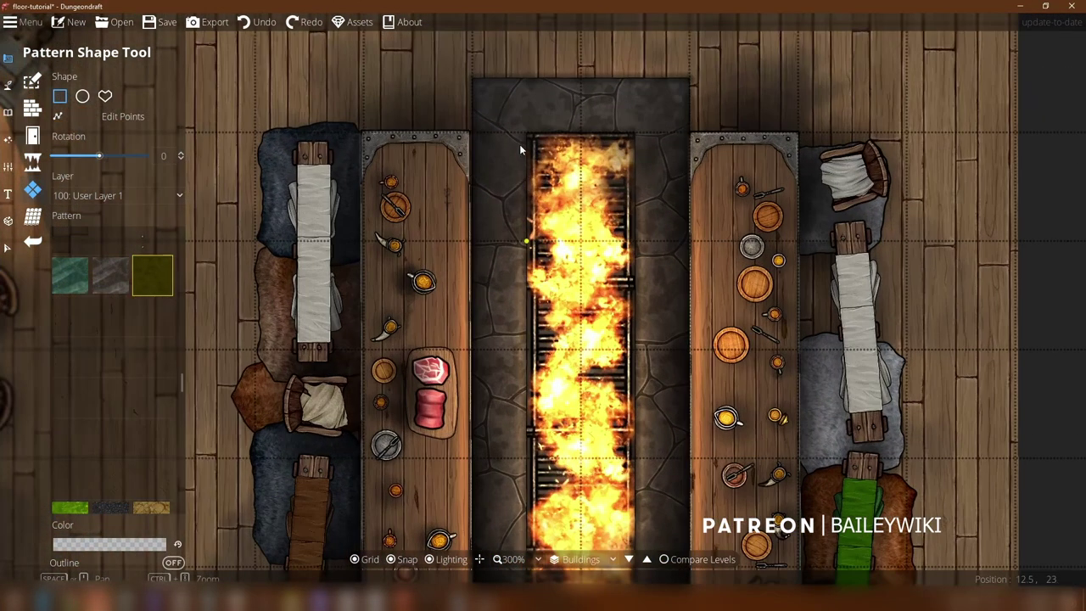
pyautogui.moveTo(668, 151); pyautogui.dragTo(643, 6)
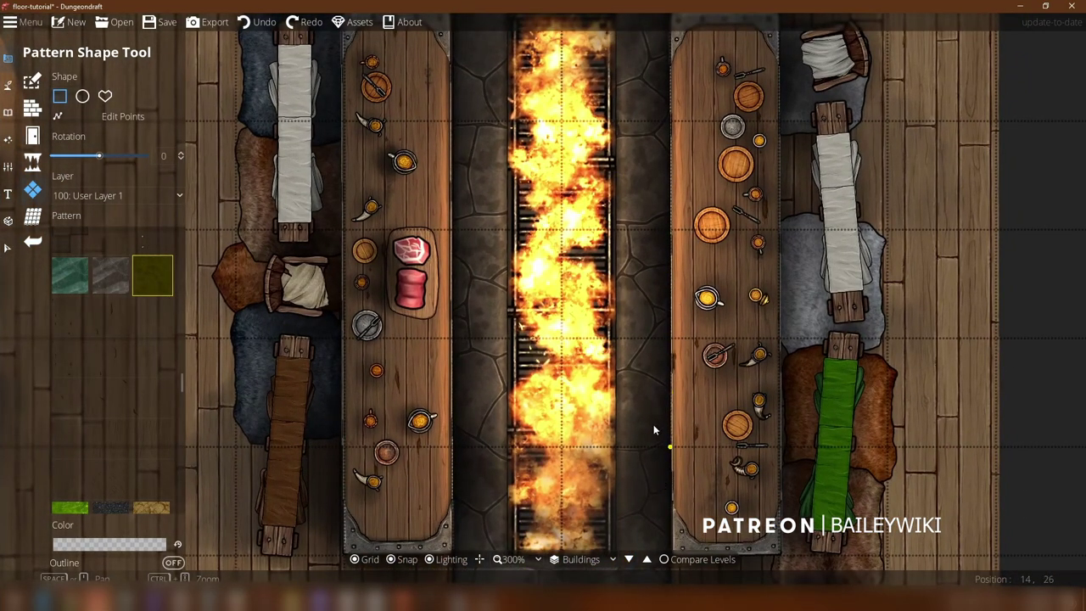
pyautogui.moveTo(653, 429); pyautogui.dragTo(669, 228)
pyautogui.moveTo(474, 127); pyautogui.dragTo(461, 435)
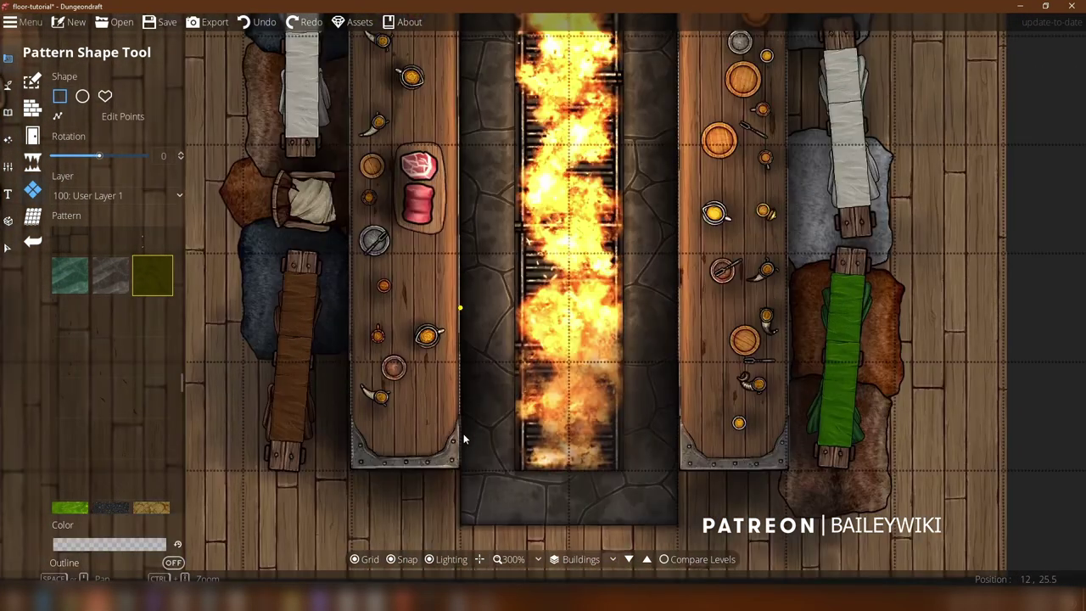
pyautogui.moveTo(447, 56); pyautogui.dragTo(457, 174)
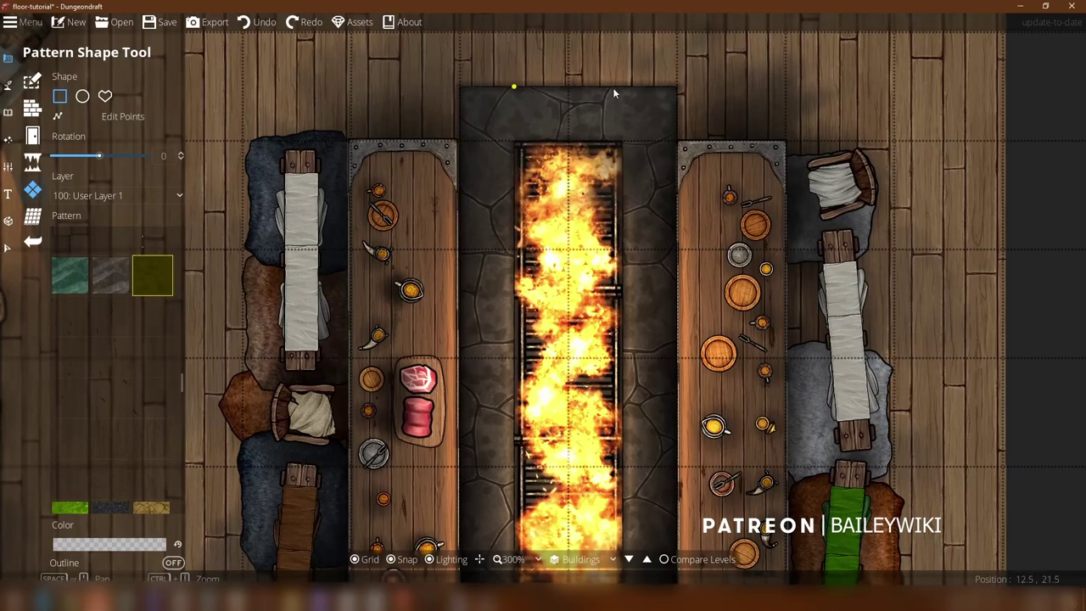
pyautogui.moveTo(666, 403); pyautogui.dragTo(673, 331)
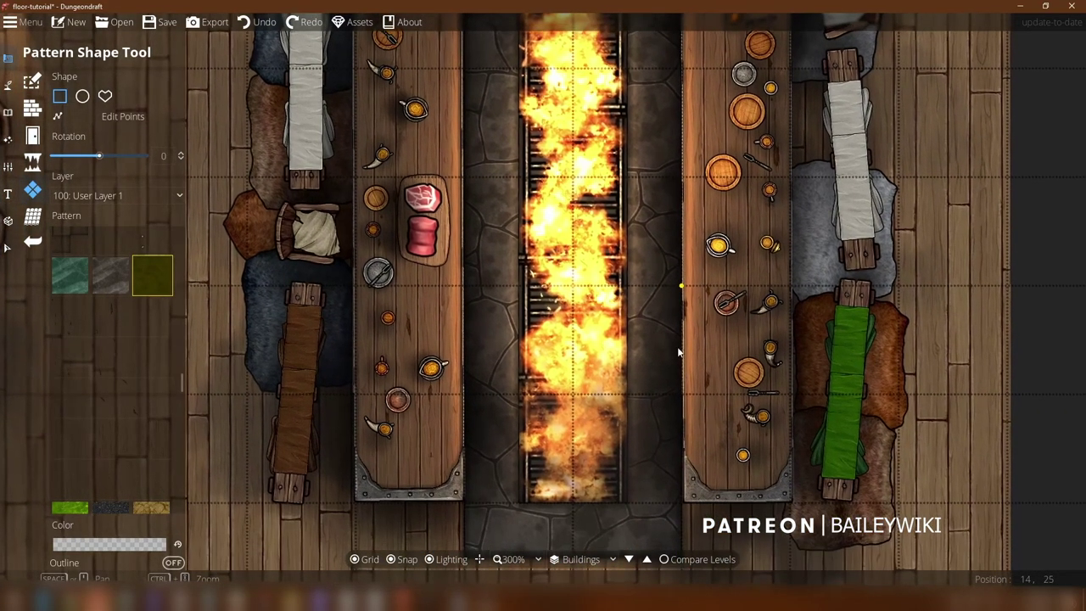
pyautogui.moveTo(491, 224); pyautogui.dragTo(494, 367)
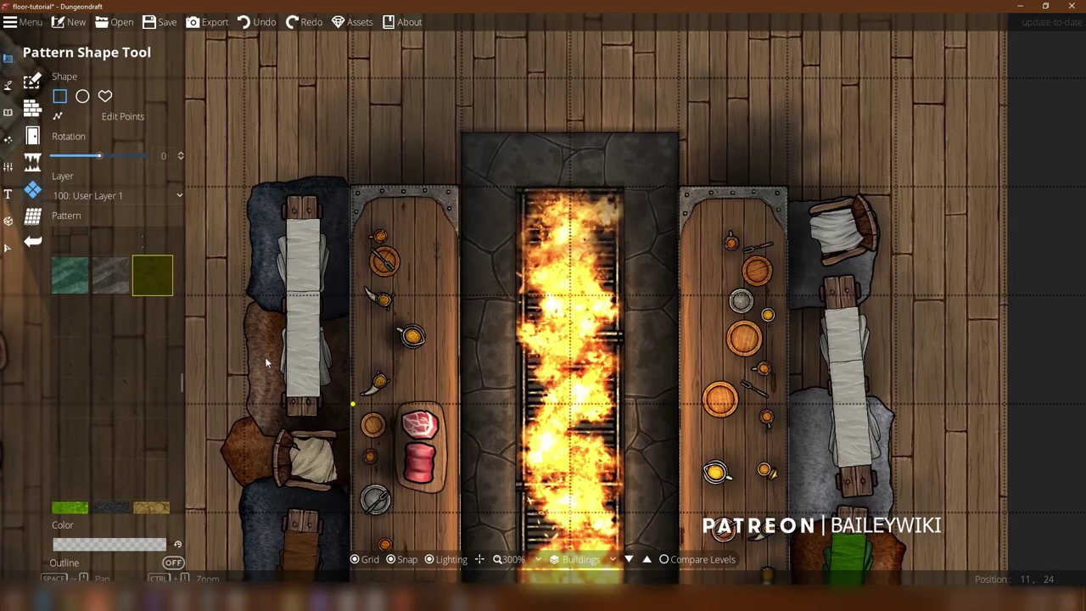
# Step: Browse the grate and grout patterns and choose the shaded square tile overlay listed below the grout patterns
pyautogui.scroll(2, 129, 293)
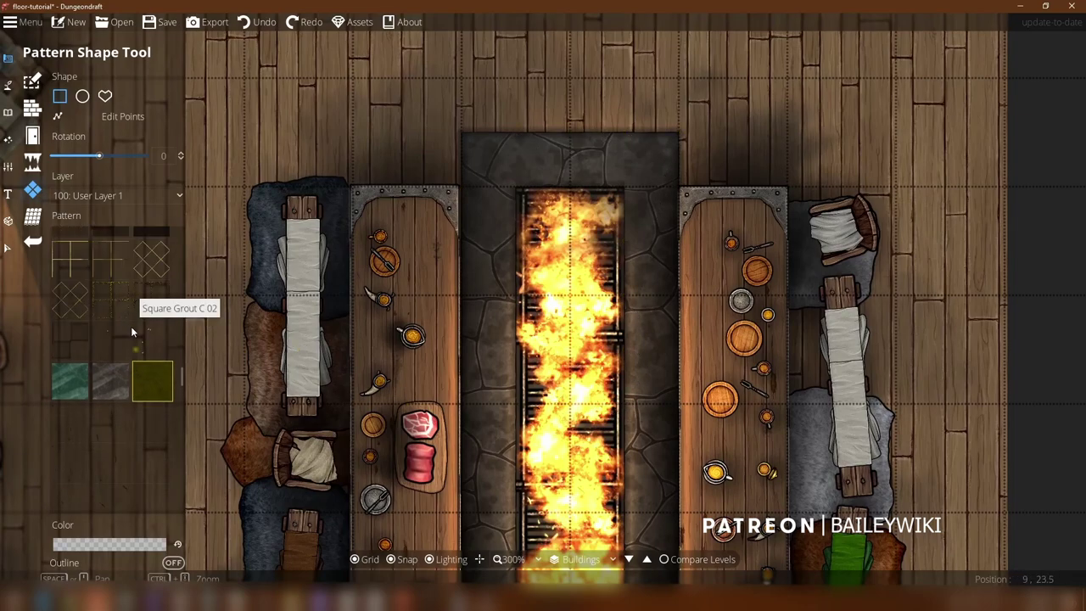
pyautogui.scroll(4, 136, 330)
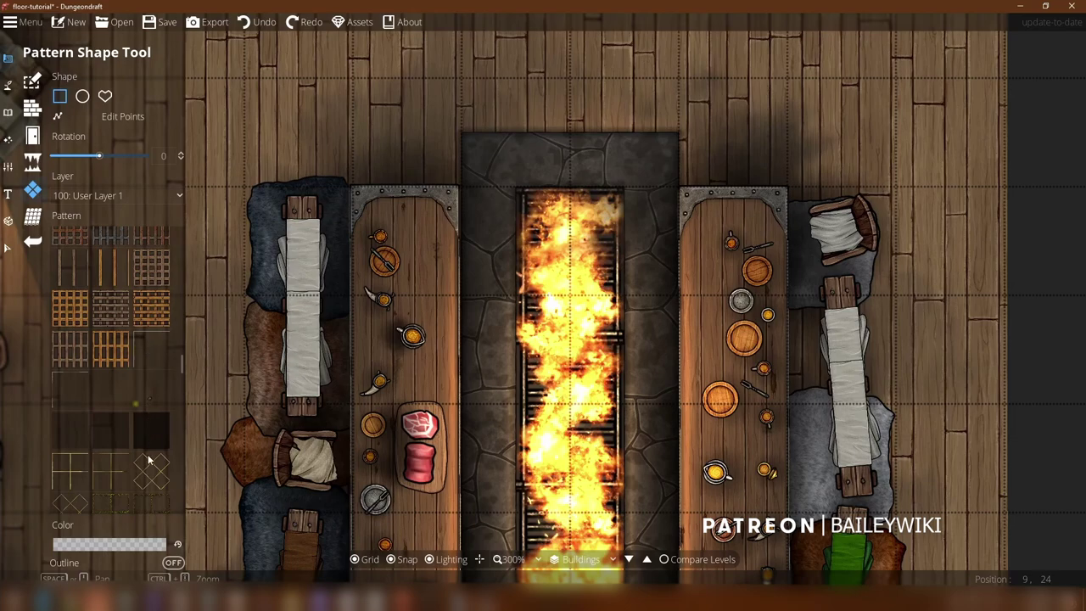
pyautogui.scroll(3, 136, 382)
pyautogui.scroll(3, 134, 381)
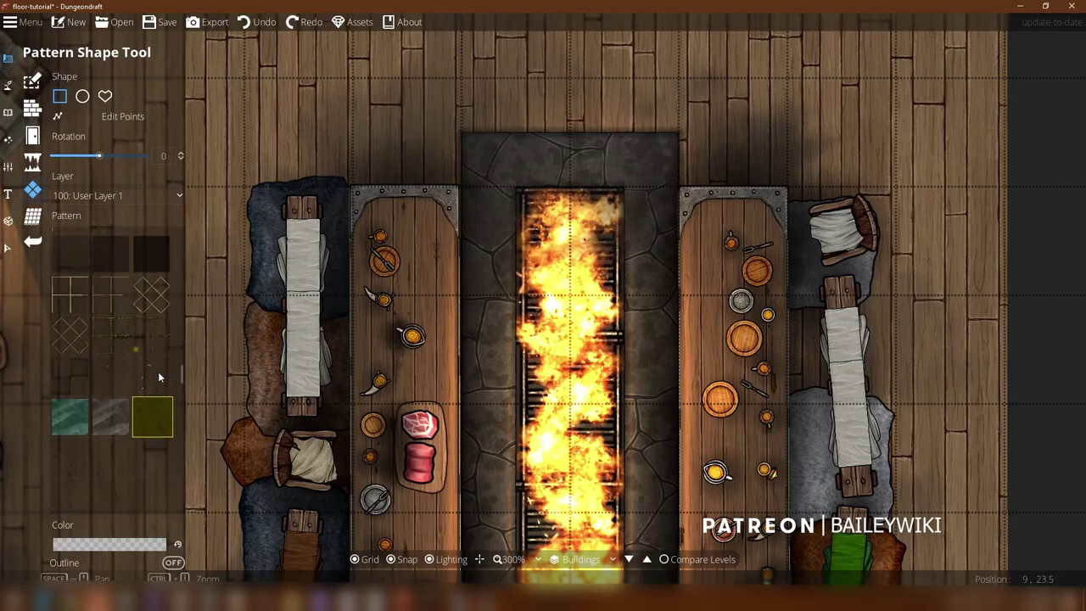
pyautogui.click(73, 374)
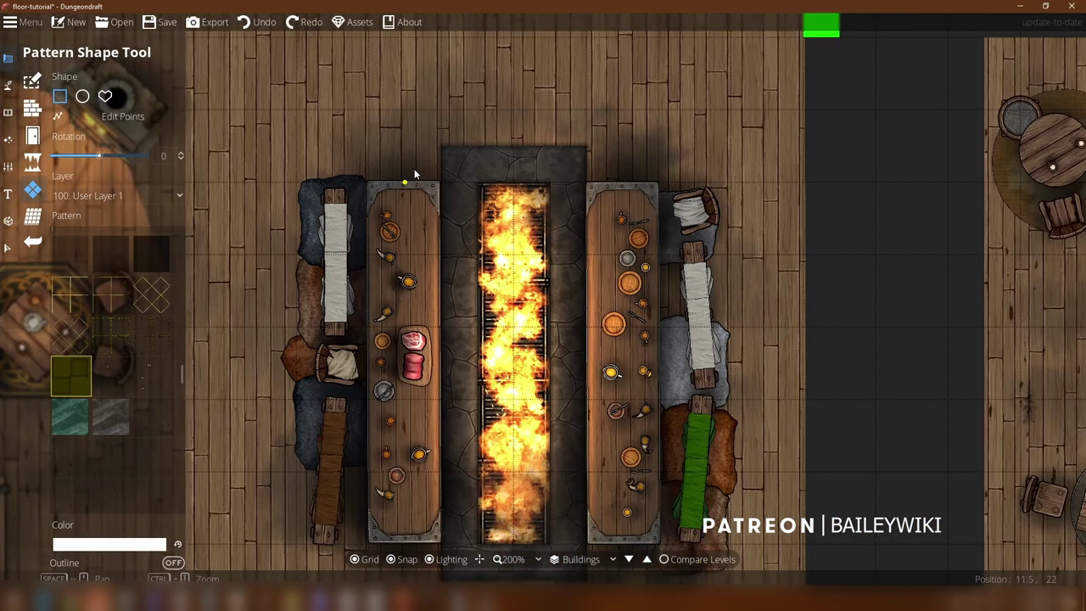
# Step: Try the shaded tile overlay on the stone strip beside the fire, inspect its shadows up close, and undo it
pyautogui.scroll(-4, 412, 174)
pyautogui.scroll(4, 433, 141)
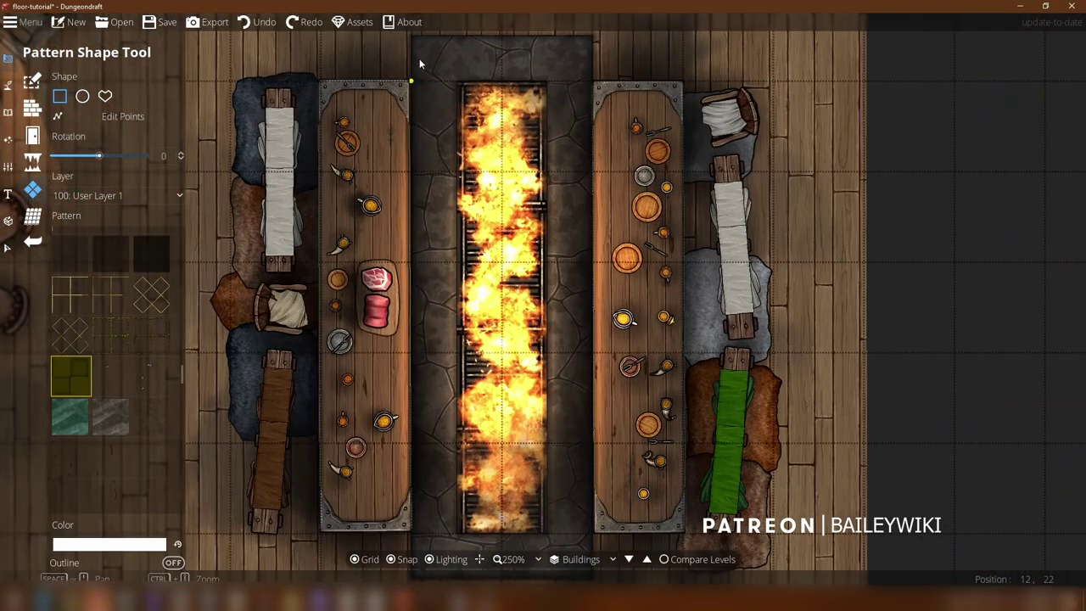
pyautogui.moveTo(436, 215); pyautogui.dragTo(439, 564)
pyautogui.scroll(5, 441, 395)
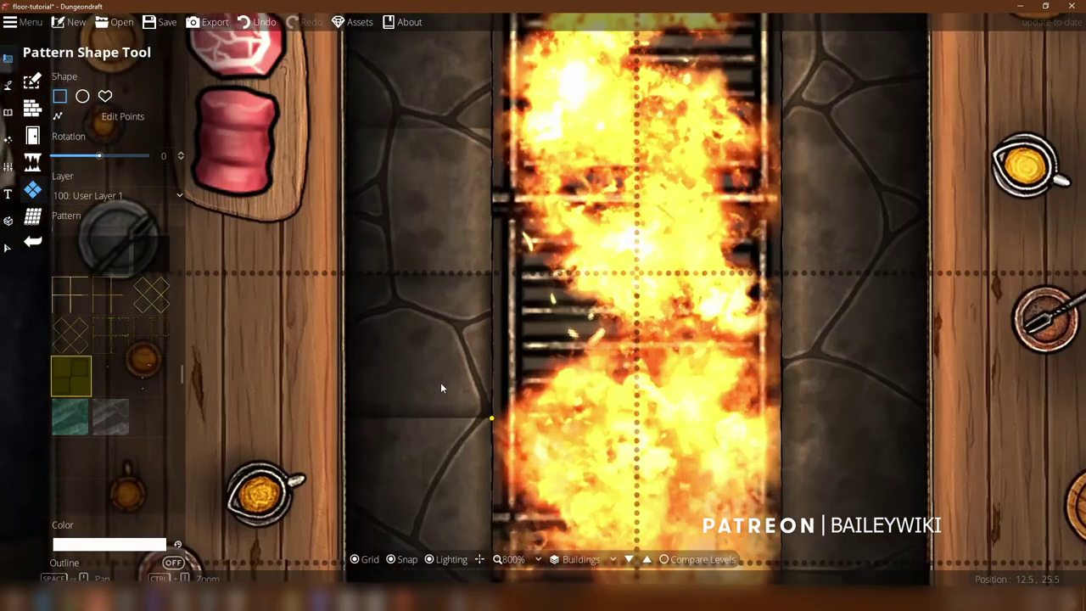
pyautogui.scroll(-3, 440, 369)
pyautogui.moveTo(439, 242); pyautogui.dragTo(426, 426)
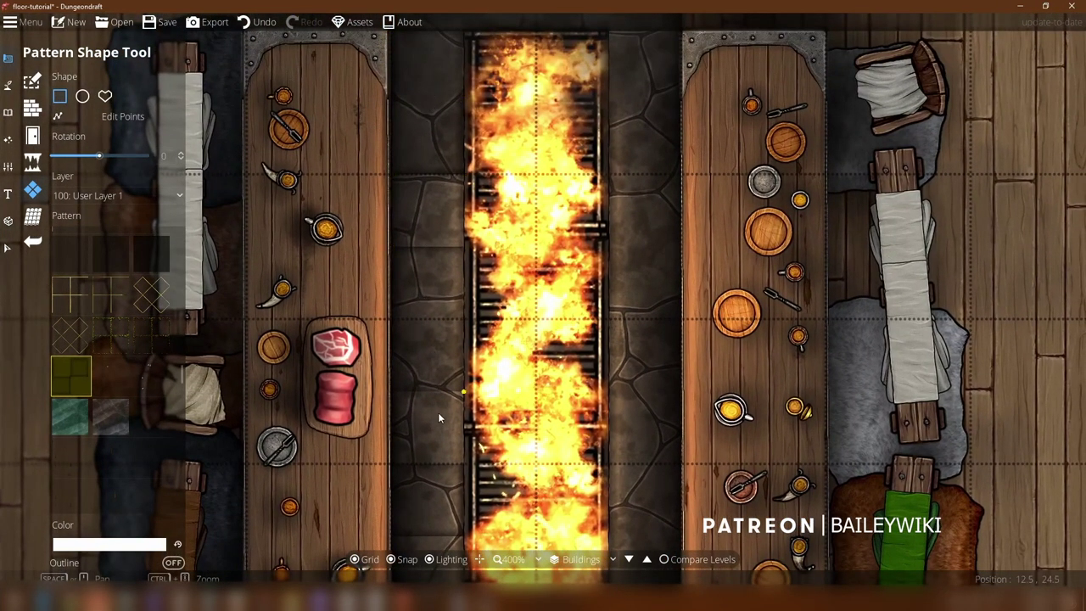
pyautogui.scroll(-2, 444, 245)
pyautogui.hotkey('ctrl', 'z')
# Step: Try a rectangular patch of the shaded tile overlay across the large grey tiled room in the neighbouring building, and undo it
pyautogui.moveTo(493, 338); pyautogui.dragTo(712, 431)
pyautogui.moveTo(374, 366); pyautogui.dragTo(191, 457)
pyautogui.scroll(-4, 627, 402)
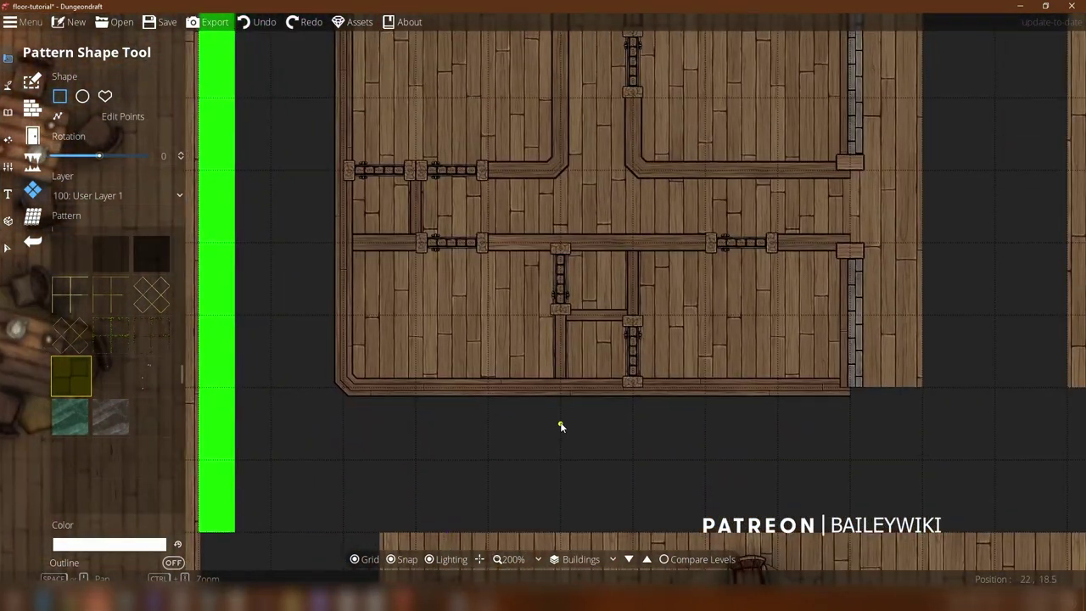
pyautogui.scroll(8, 756, 286)
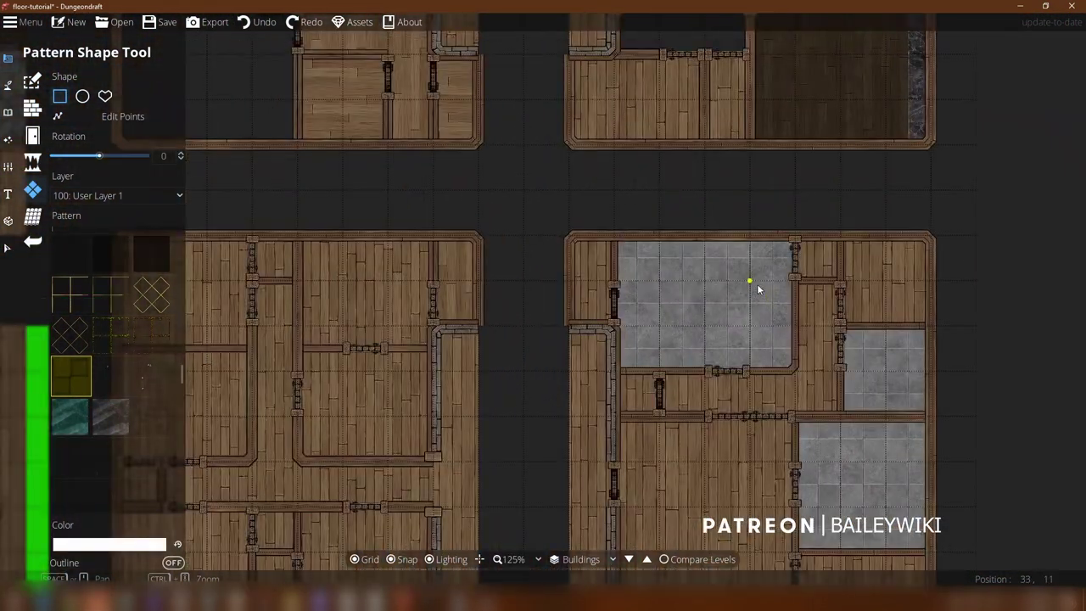
pyautogui.moveTo(614, 238); pyautogui.dragTo(849, 128)
pyautogui.scroll(-3, 827, 128)
pyautogui.press('Up')
pyautogui.press('Right')
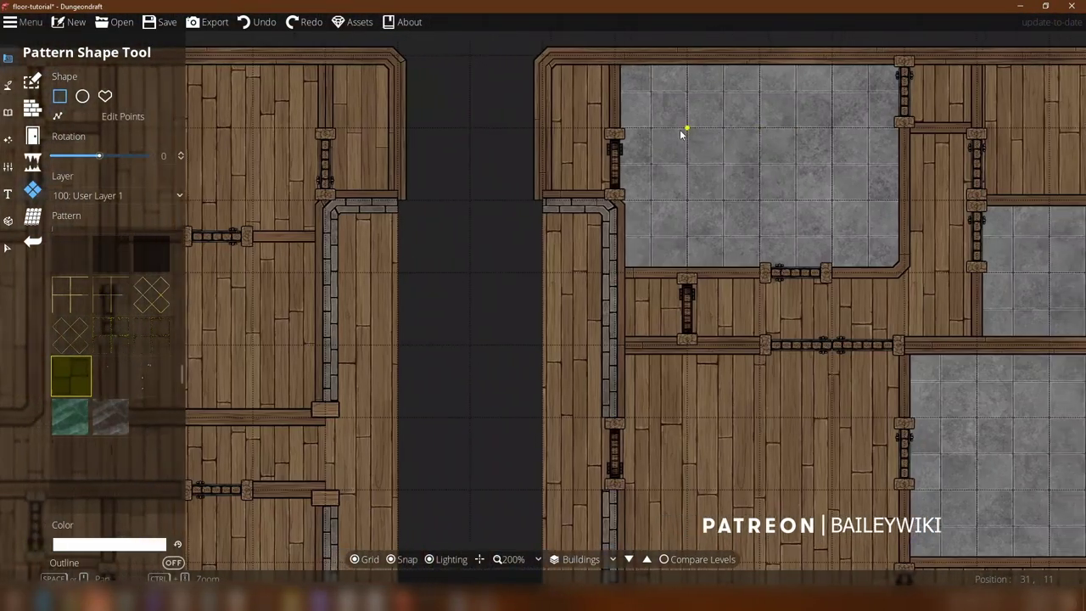
pyautogui.moveTo(570, 83); pyautogui.dragTo(848, 286)
pyautogui.scroll(1, 769, 226)
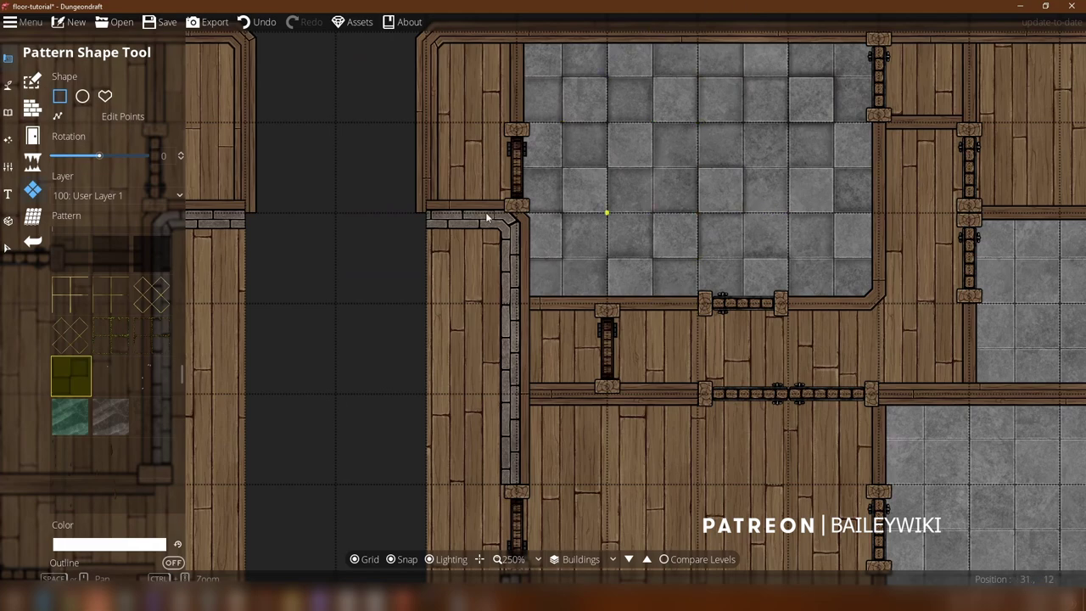
pyautogui.hotkey('ctrl', 'z')
# Step: Begin a freeform shape of the tile overlay by tracing the outer corners of the large grey tiled room
pyautogui.click(105, 96)
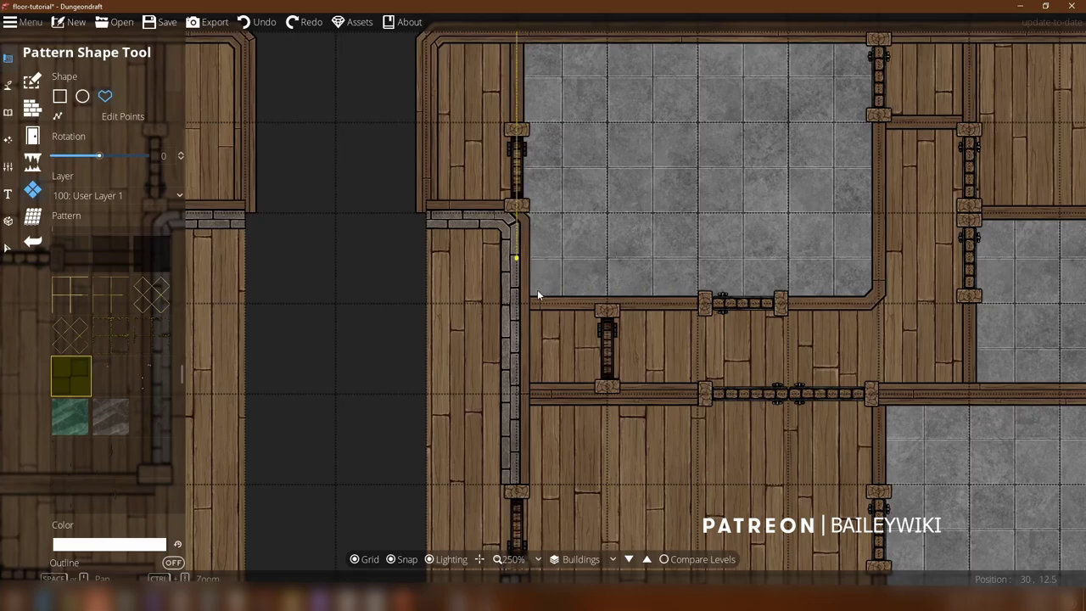
pyautogui.click(561, 302)
pyautogui.click(528, 308)
pyautogui.click(870, 310)
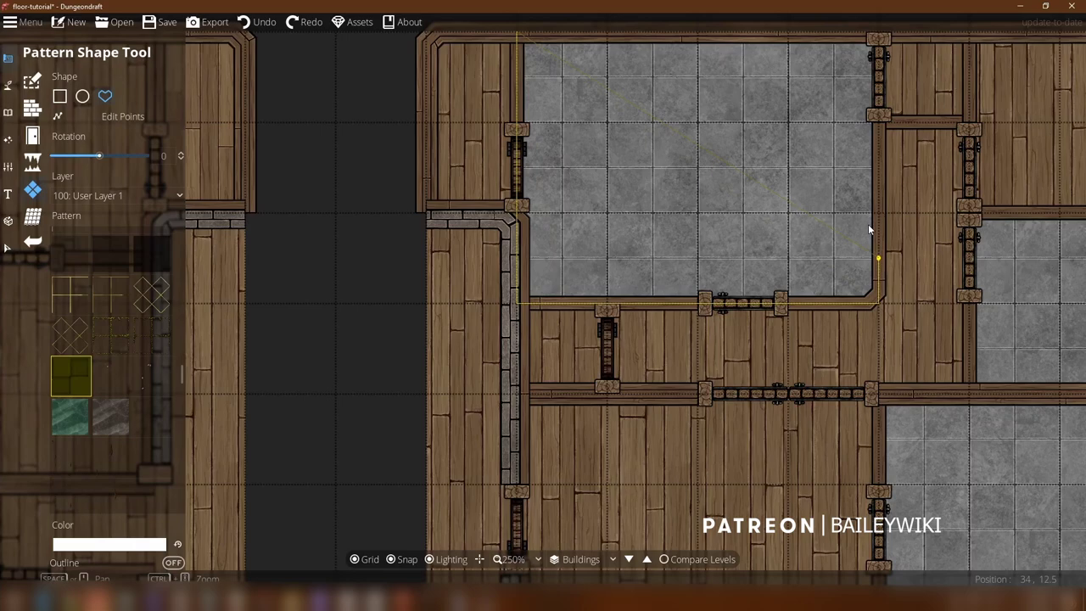
pyautogui.click(878, 38)
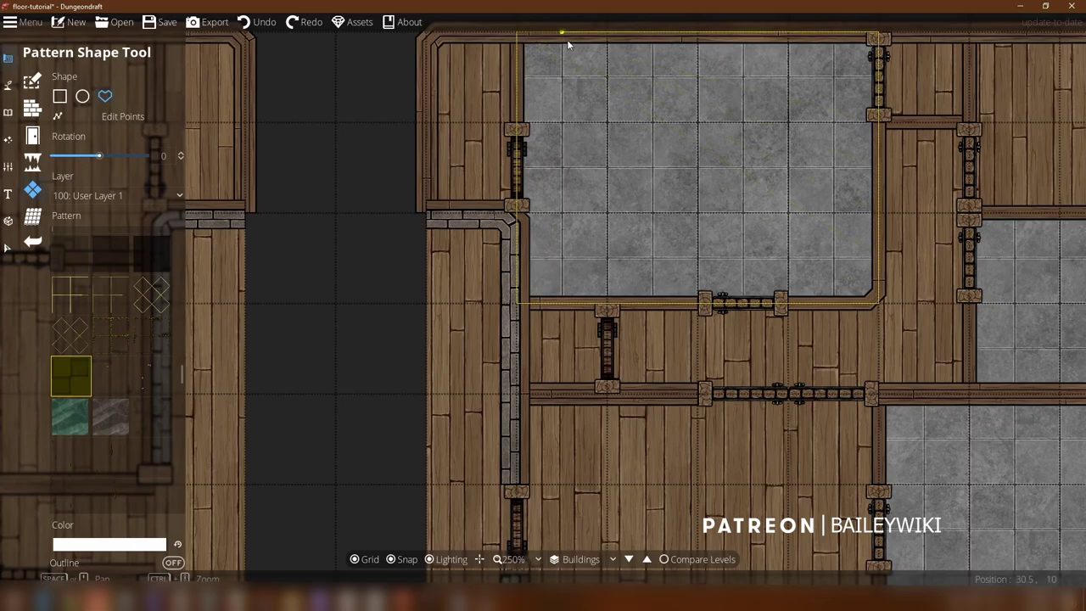
# Step: Continue the shape inward with a stepped edge following the tile grid along the upper and right sides of the room's centre
pyautogui.click(569, 44)
pyautogui.click(565, 168)
pyautogui.click(612, 142)
pyautogui.click(643, 136)
pyautogui.click(662, 112)
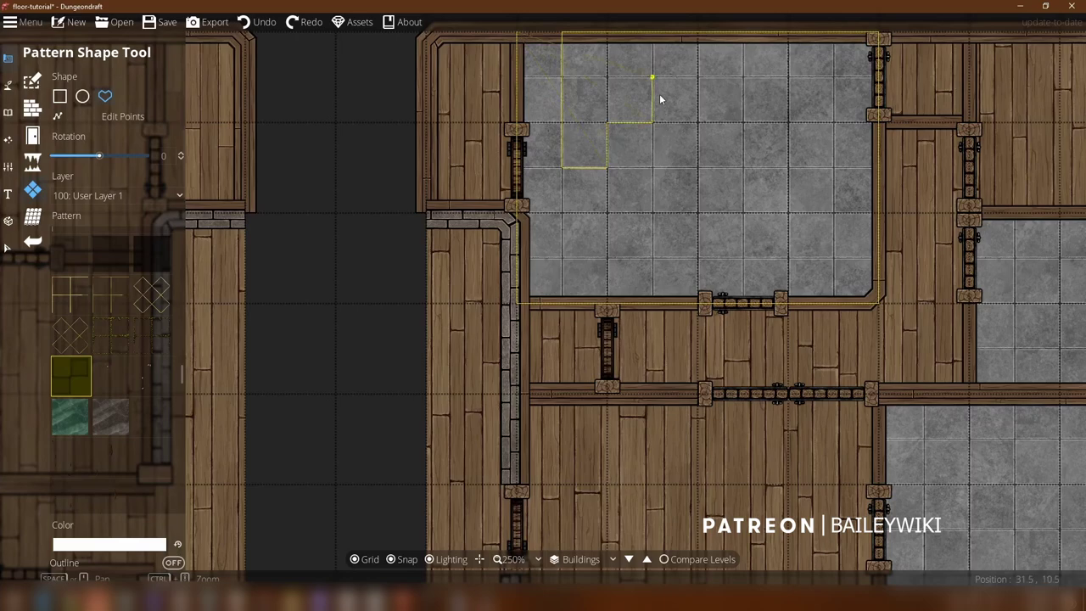
pyautogui.click(662, 95)
pyautogui.click(790, 90)
pyautogui.click(796, 129)
pyautogui.click(840, 134)
pyautogui.click(835, 208)
pyautogui.click(774, 213)
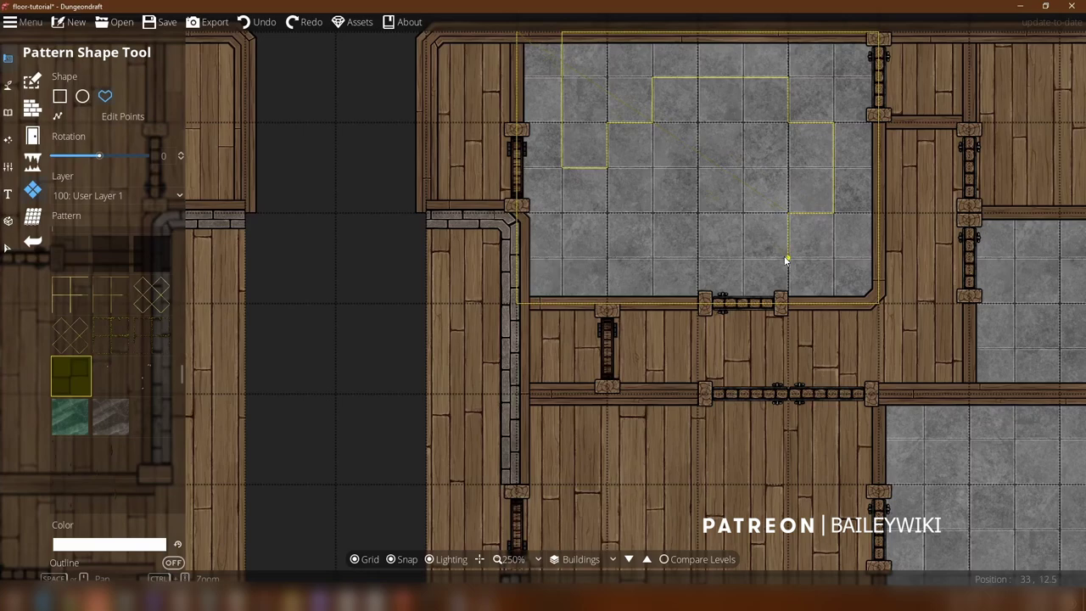
# Step: Finish the stepped inner edge along the lower and left sides and close the shape at the room's starting corner
pyautogui.click(785, 260)
pyautogui.click(599, 262)
pyautogui.click(605, 218)
pyautogui.click(565, 215)
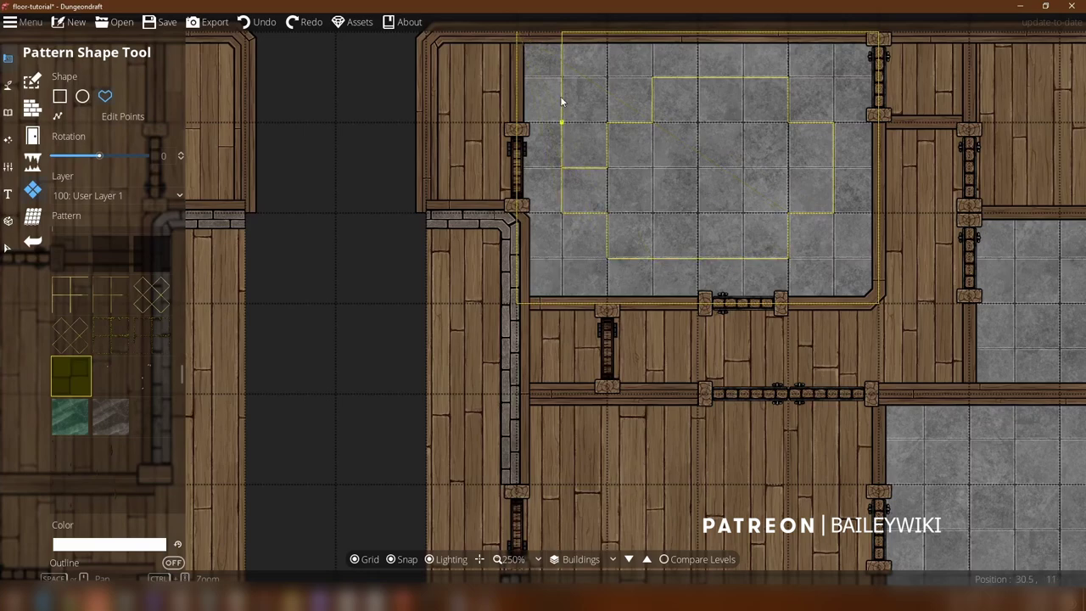
pyautogui.click(563, 40)
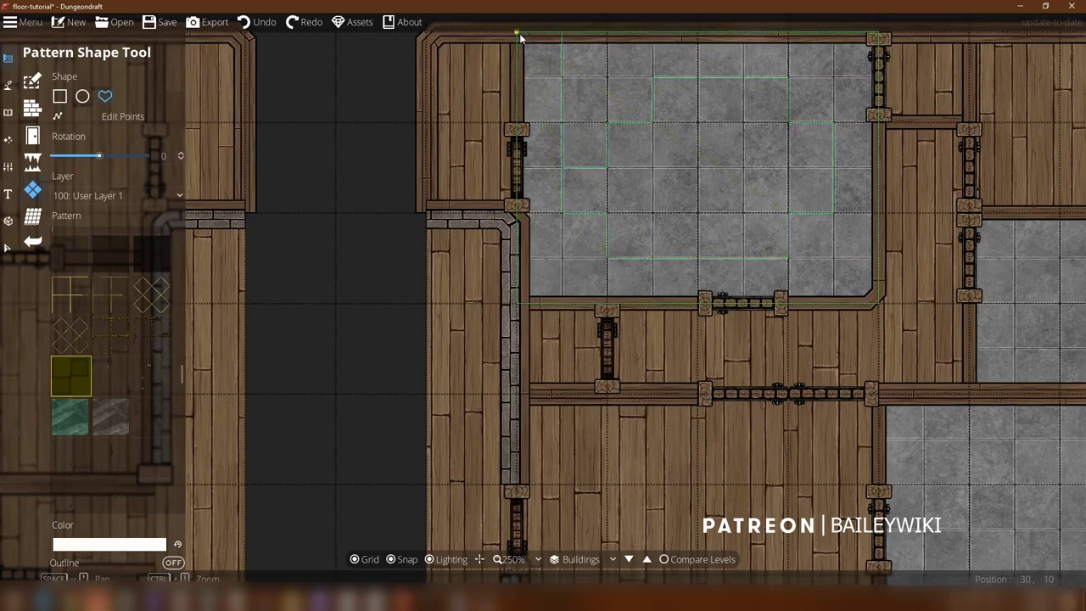
pyautogui.click(519, 36)
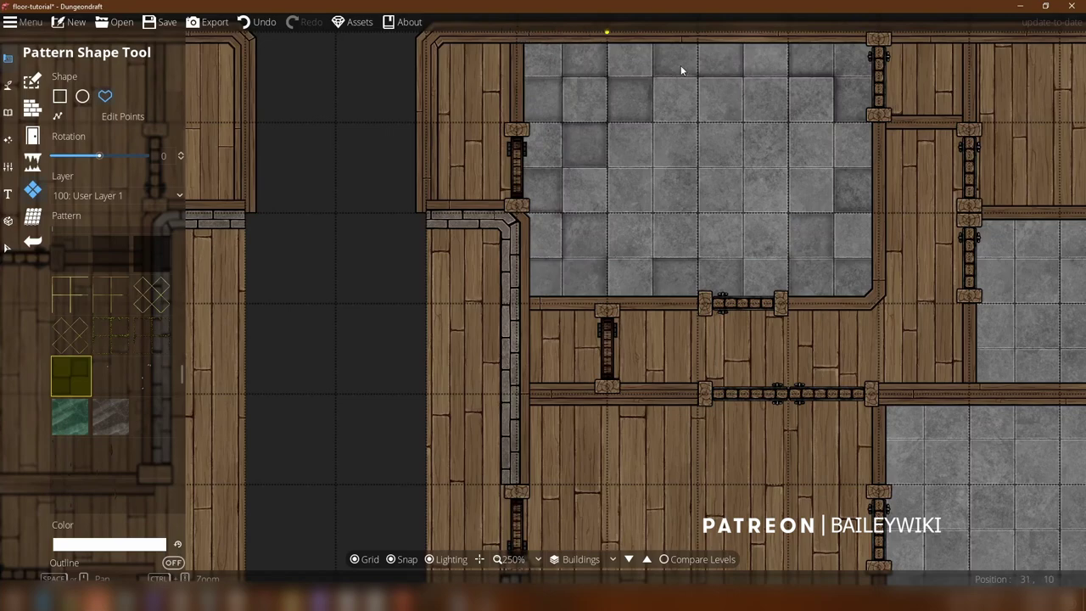
# Step: Examine the uneven tile overlay across the large grey tiled room, both close up and in the context of the surrounding building
pyautogui.scroll(3, 703, 151)
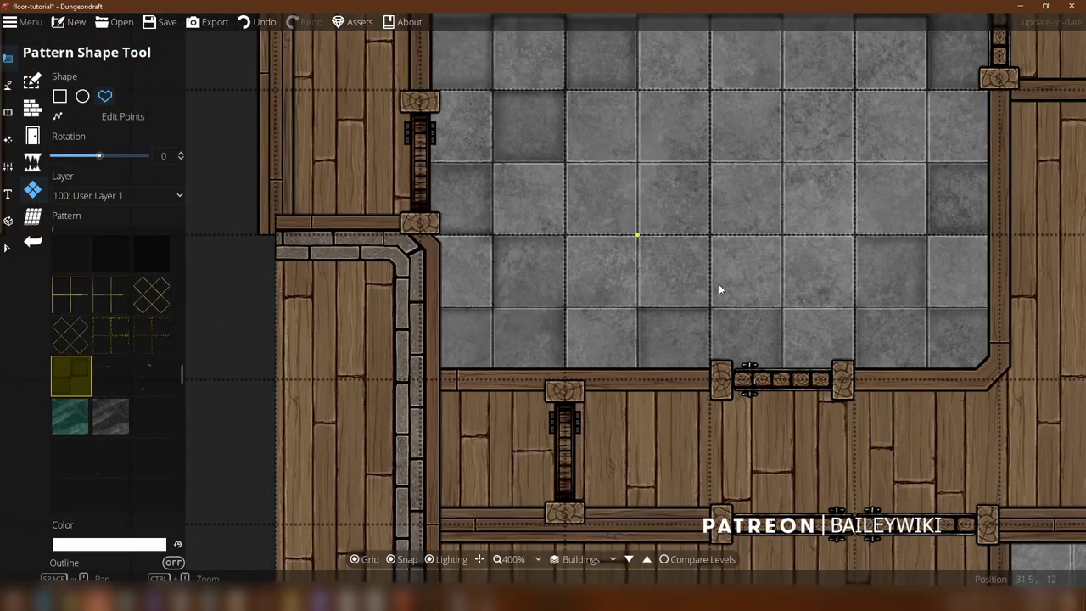
pyautogui.scroll(-3, 690, 253)
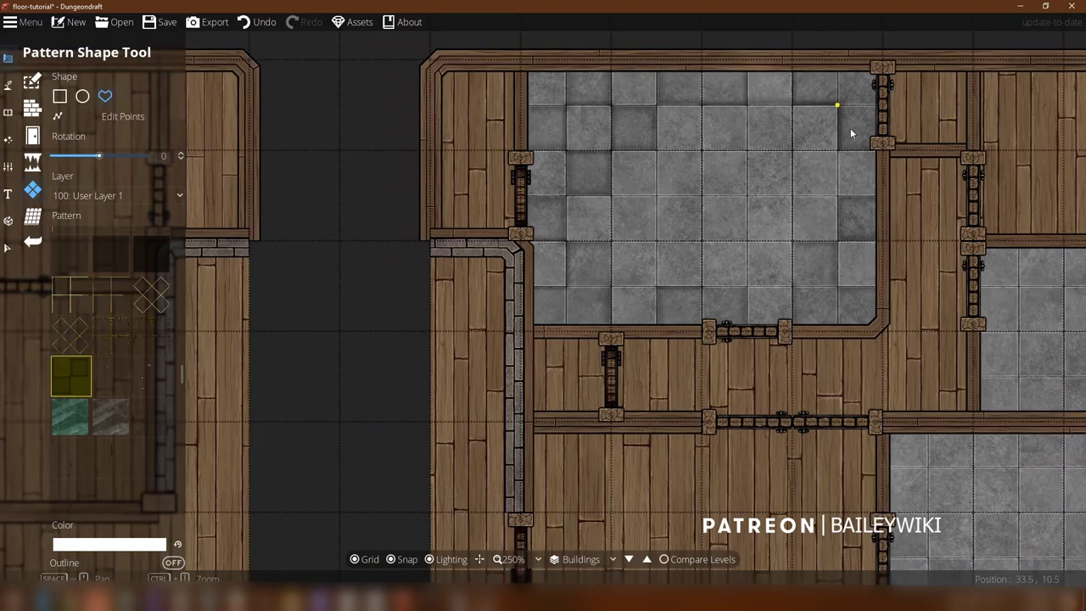
pyautogui.moveTo(690, 312); pyautogui.dragTo(499, 396)
pyautogui.scroll(1, 638, 207)
pyautogui.scroll(2, 637, 205)
pyautogui.moveTo(376, 185); pyautogui.dragTo(629, 128)
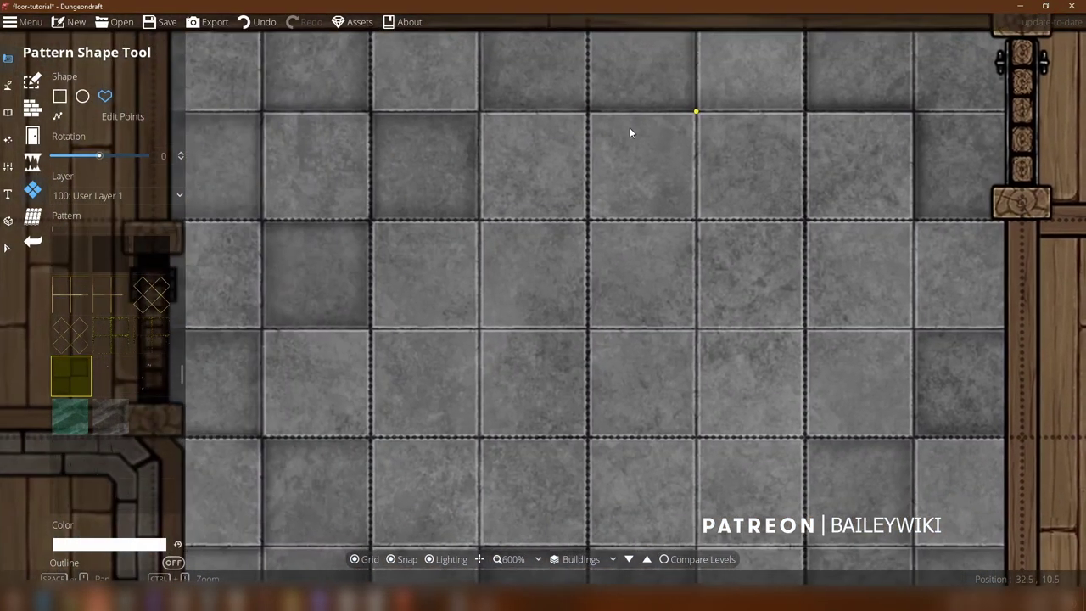
pyautogui.scroll(-2, 627, 130)
pyautogui.scroll(-3, 751, 395)
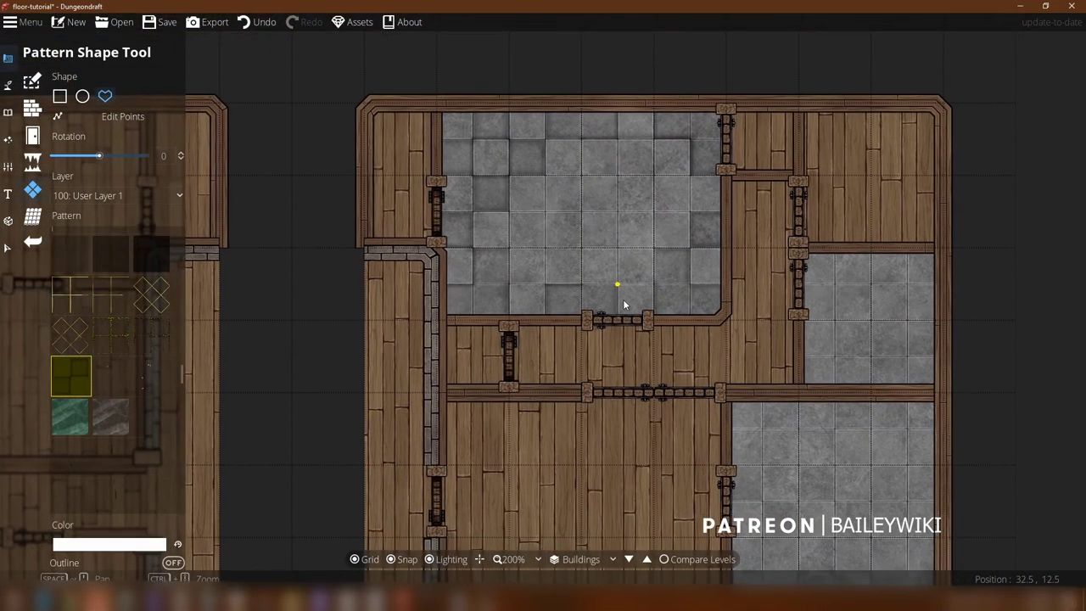
pyautogui.scroll(1, 613, 291)
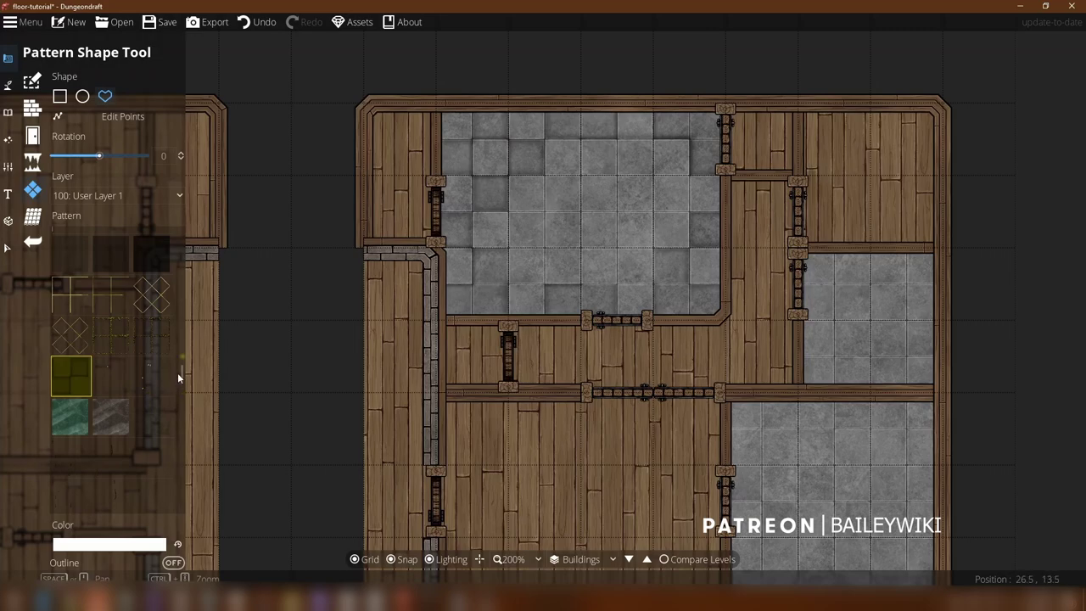
# Step: Choose the blotchy stain overlay pattern and set its colour to dark grey 282828 with an alpha of 91
pyautogui.moveTo(182, 374); pyautogui.dragTo(185, 372)
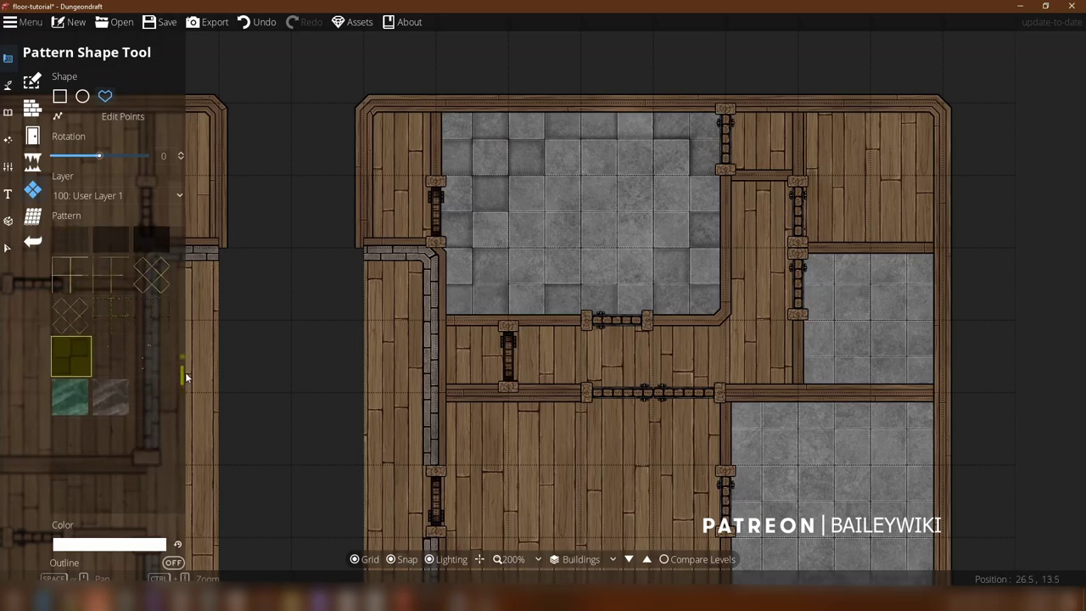
pyautogui.scroll(-3, 188, 394)
pyautogui.scroll(5, 190, 366)
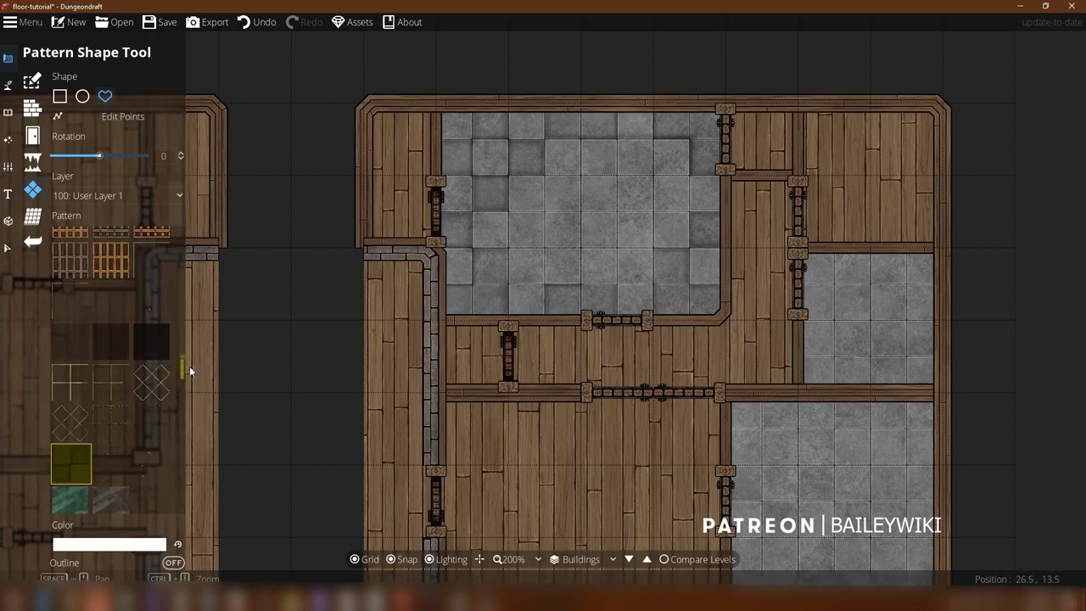
pyautogui.scroll(-2, 155, 466)
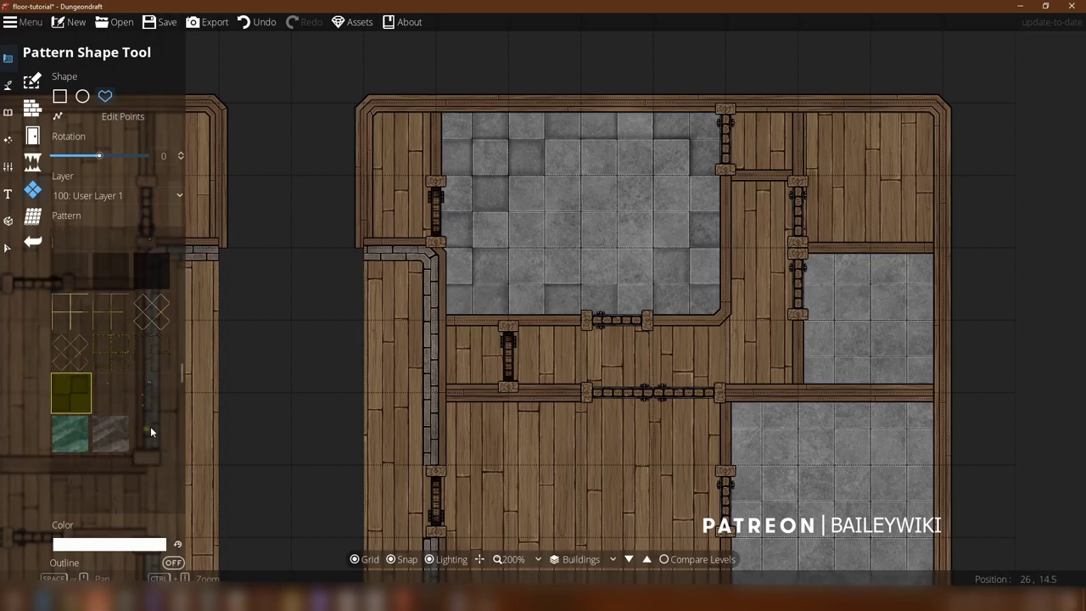
pyautogui.click(151, 429)
pyautogui.click(86, 551)
pyautogui.moveTo(18, 374); pyautogui.dragTo(2, 388)
pyautogui.moveTo(121, 509); pyautogui.dragTo(61, 509)
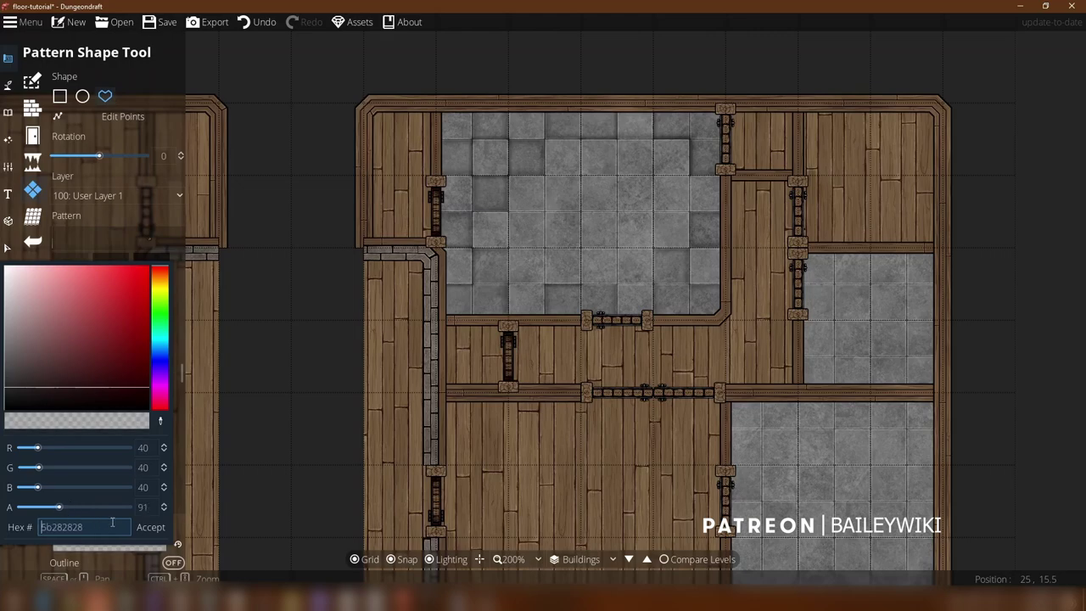
pyautogui.click(150, 527)
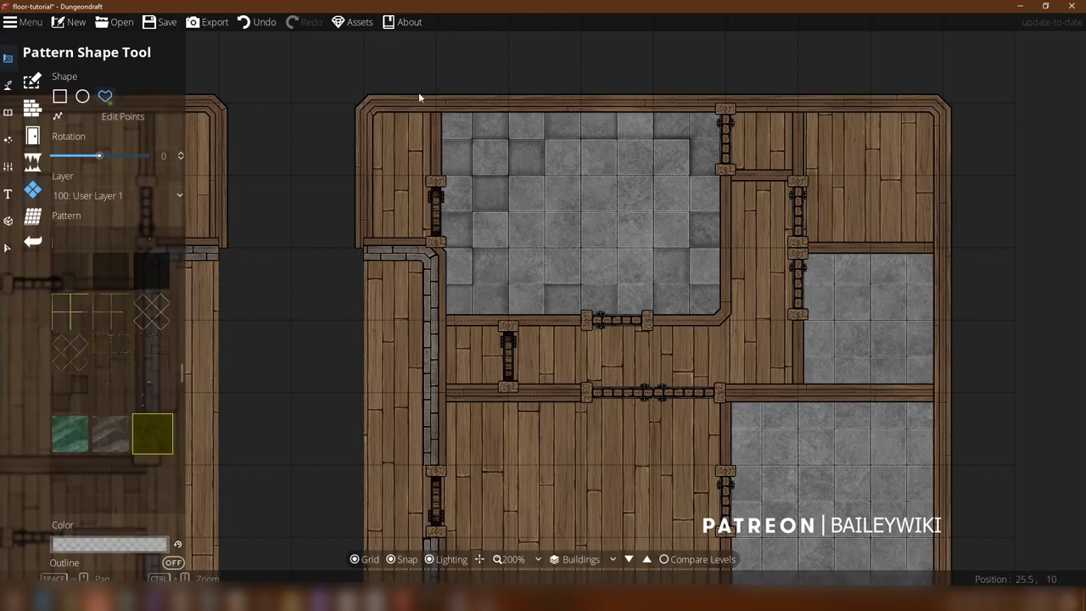
# Step: Draw a rectangle of the stain overlay covering the whole large grey tiled room
pyautogui.click(60, 98)
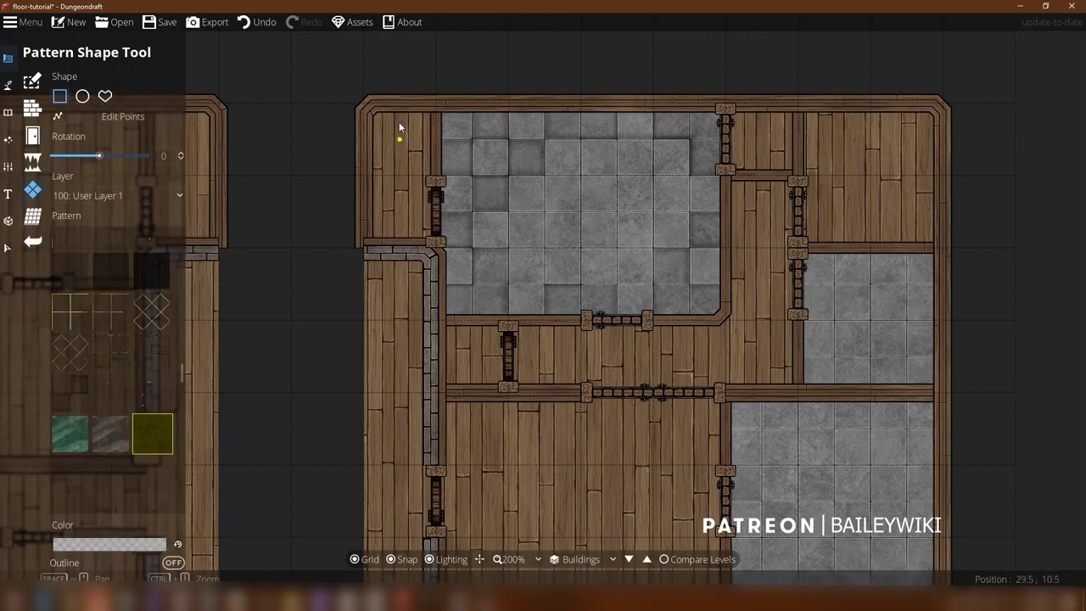
pyautogui.moveTo(433, 108); pyautogui.dragTo(723, 318)
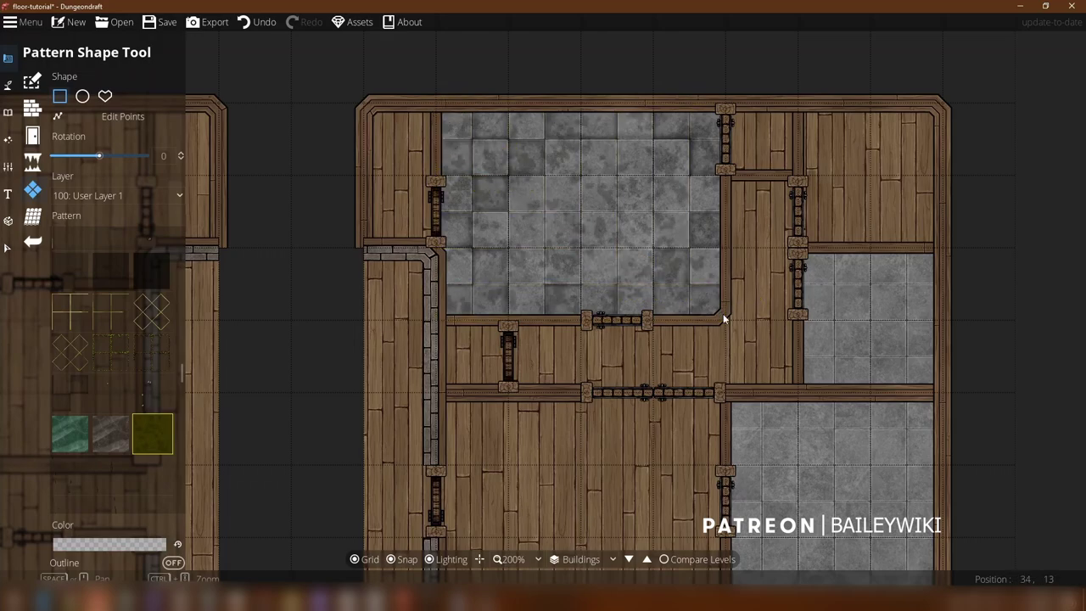
pyautogui.scroll(1, 663, 266)
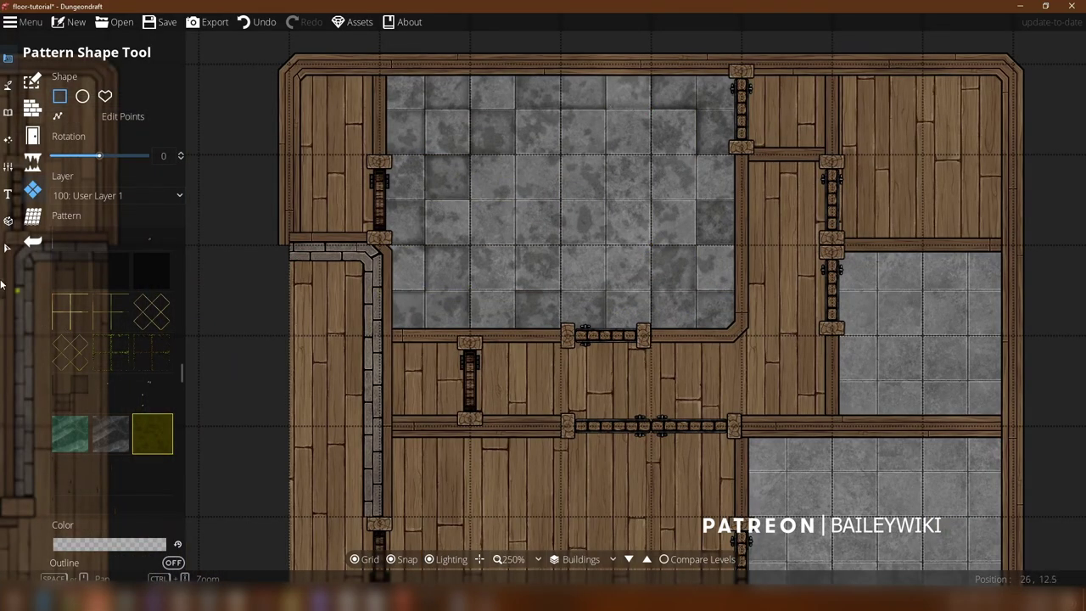
# Step: Darken the base tile floor of the large room by setting its pattern colour to grey 898989
pyautogui.click(7, 247)
pyautogui.click(596, 145)
pyautogui.click(594, 143)
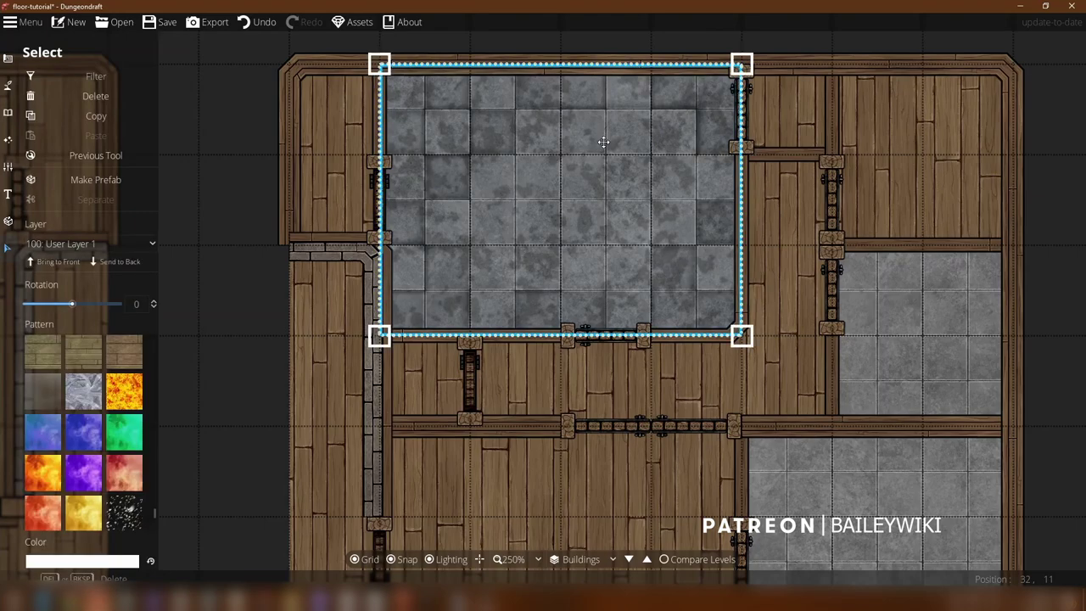
pyautogui.click(119, 560)
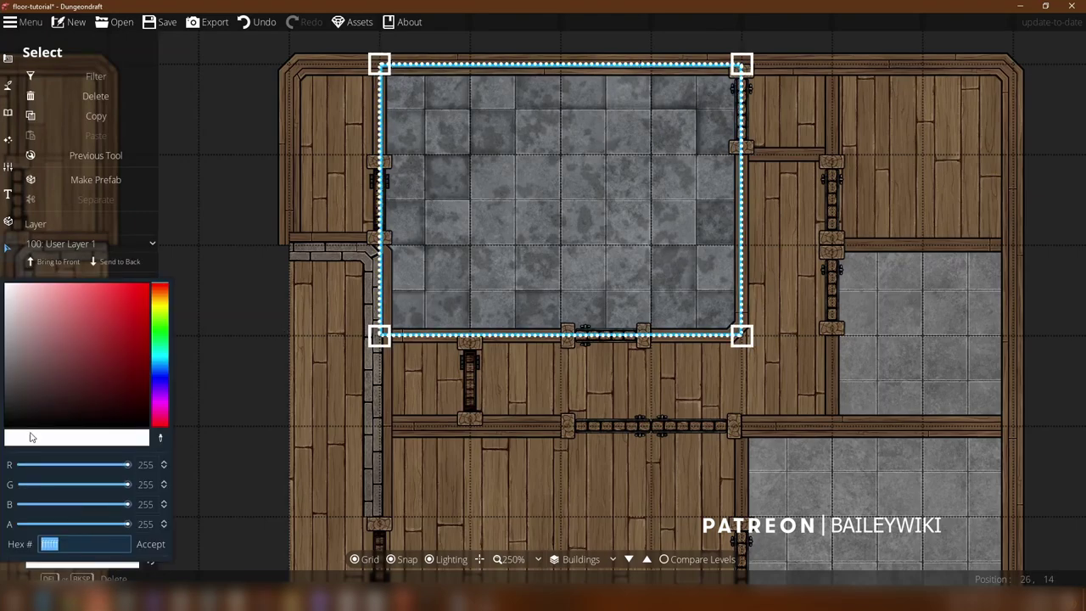
pyautogui.moveTo(5, 401); pyautogui.dragTo(1, 355)
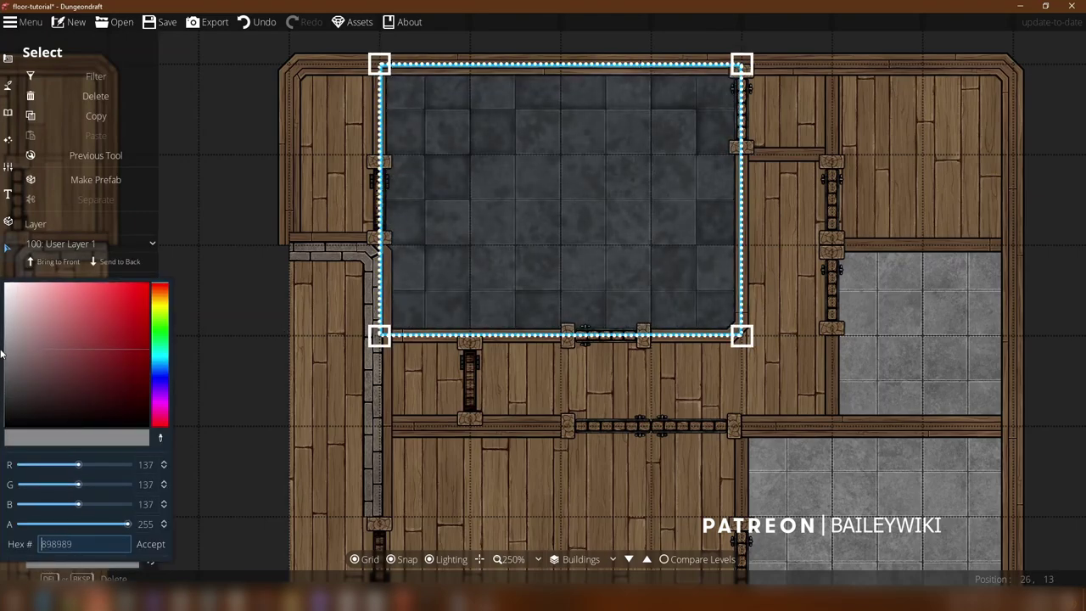
pyautogui.click(157, 544)
pyautogui.click(211, 304)
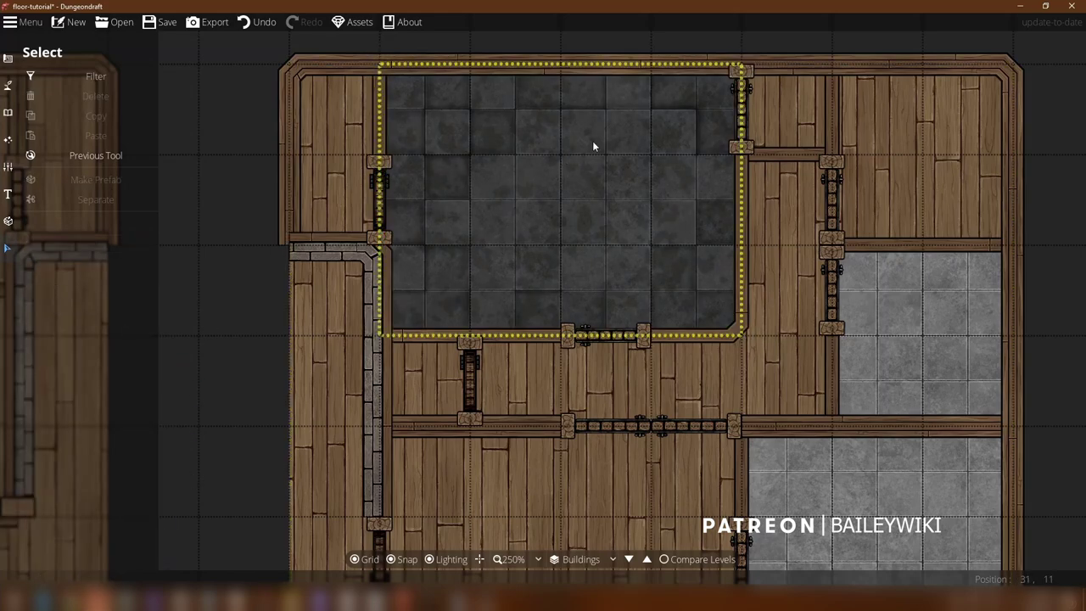
pyautogui.scroll(-4, 706, 266)
pyautogui.scroll(6, 695, 272)
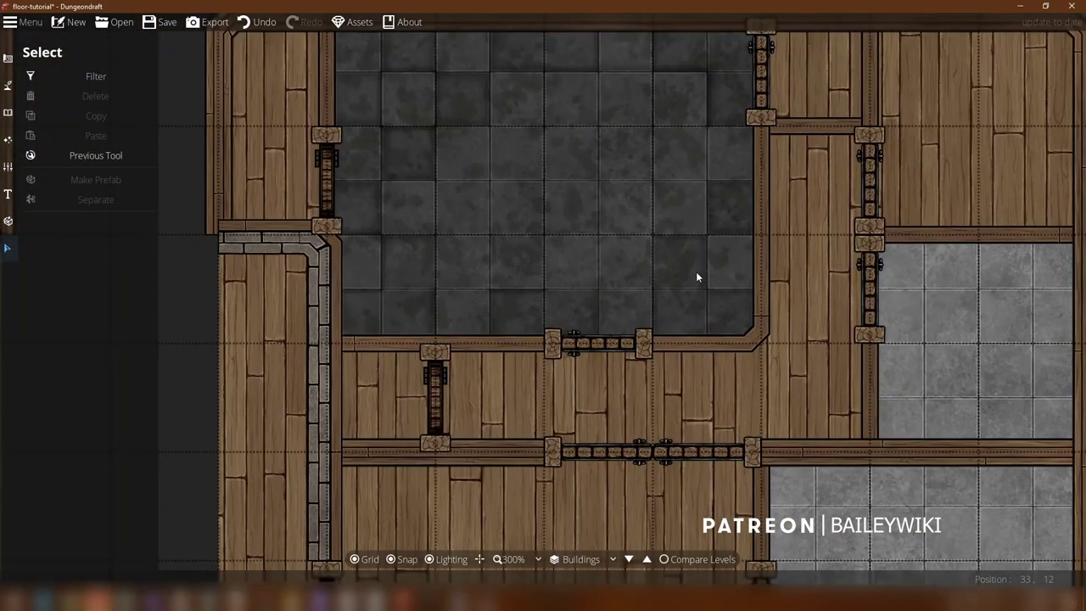
pyautogui.scroll(-5, 384, 354)
pyautogui.scroll(3, 602, 447)
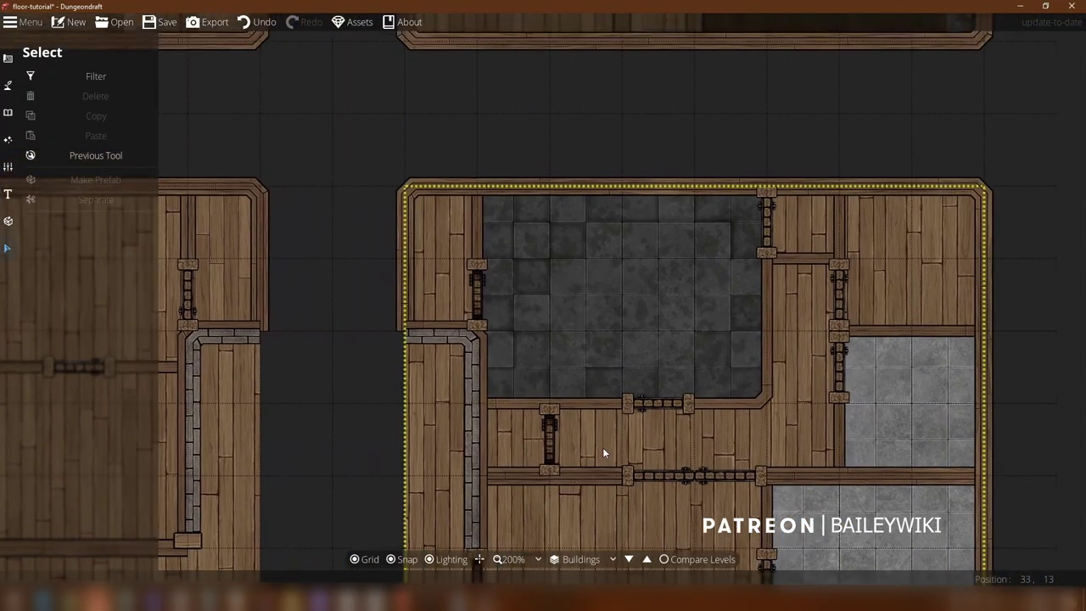
# Step: Pull the wooden trim strip on the tavern stage's right edge off the stage and return it to its original place
pyautogui.scroll(-3, 463, 383)
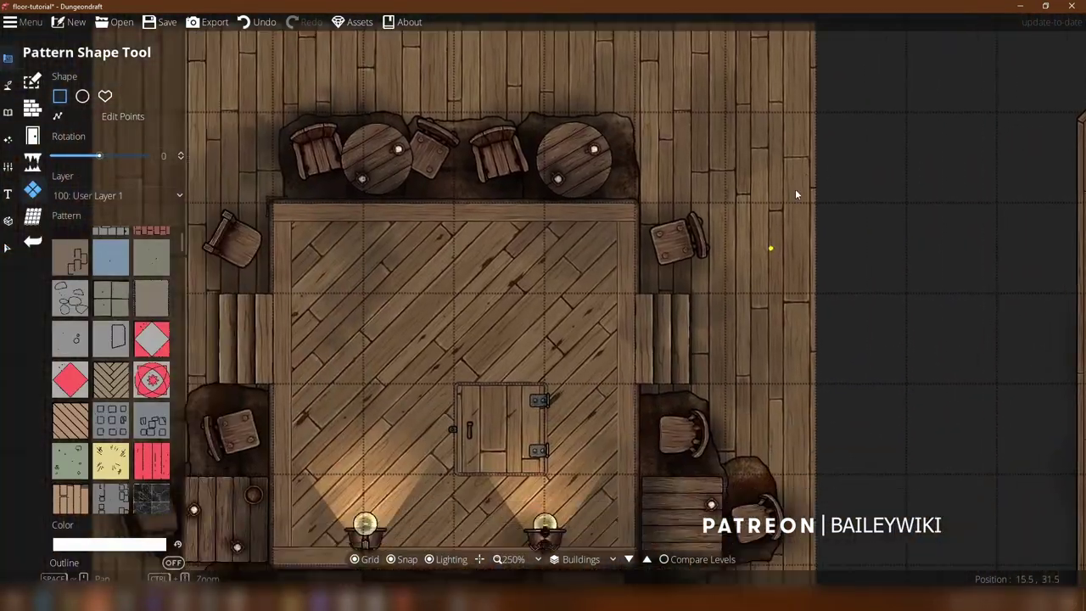
pyautogui.moveTo(796, 190); pyautogui.dragTo(808, 158)
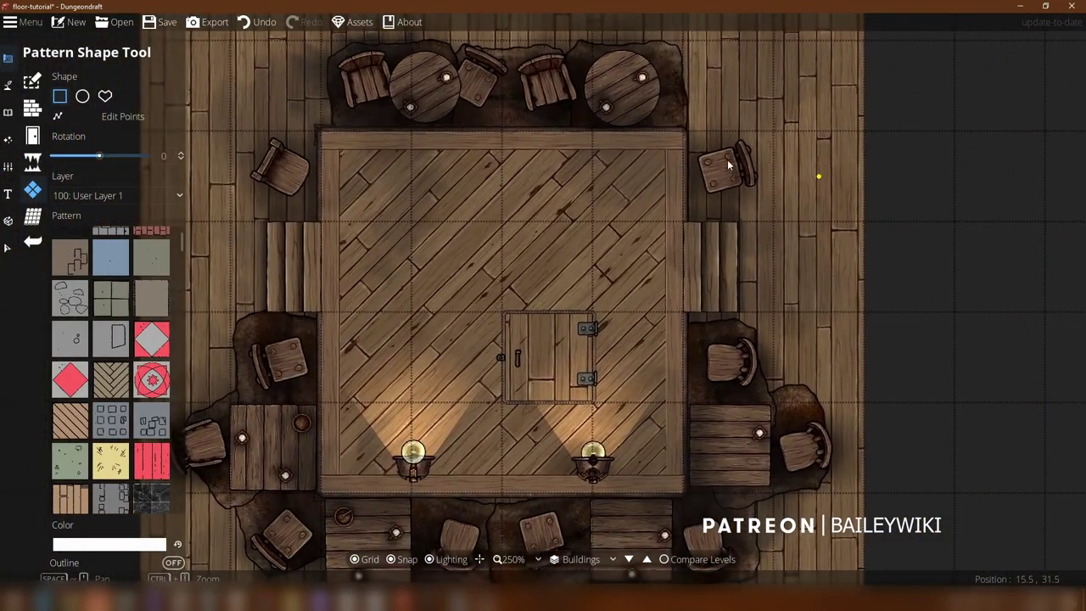
pyautogui.click(8, 247)
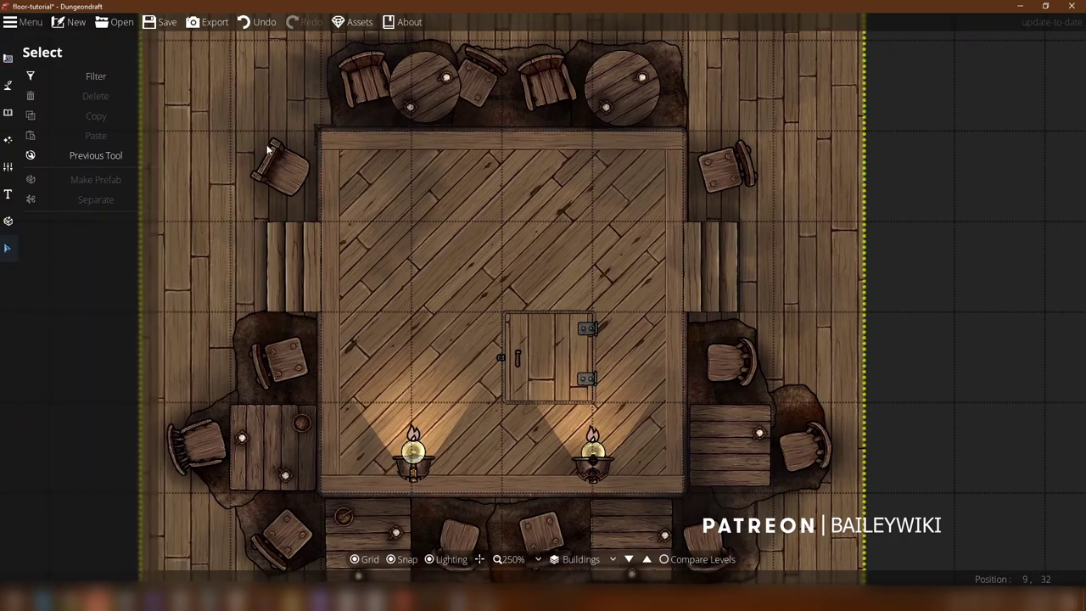
pyautogui.click(595, 236)
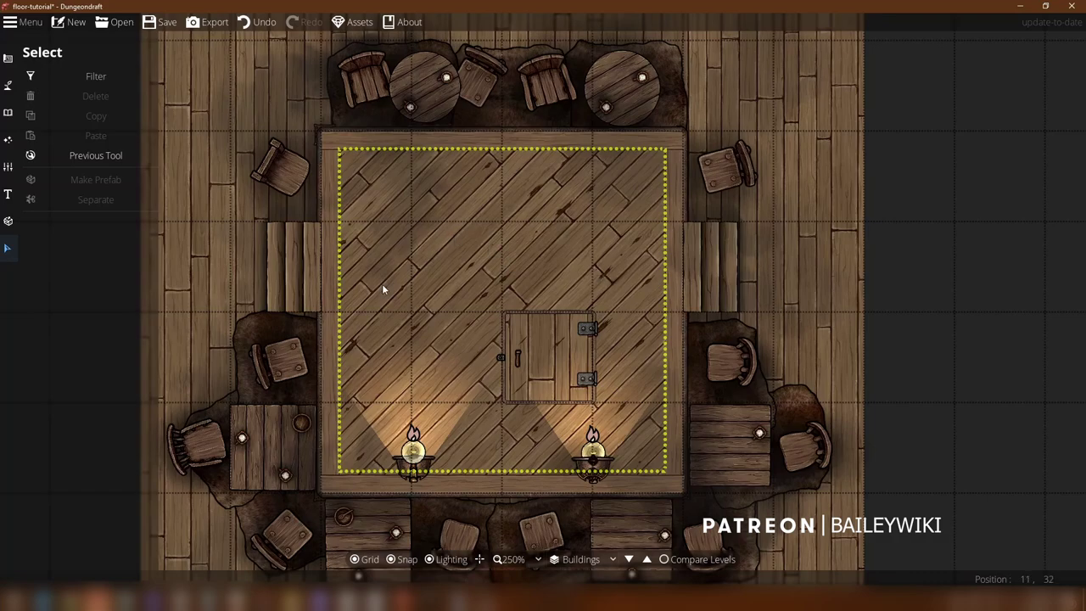
pyautogui.press('Escape')
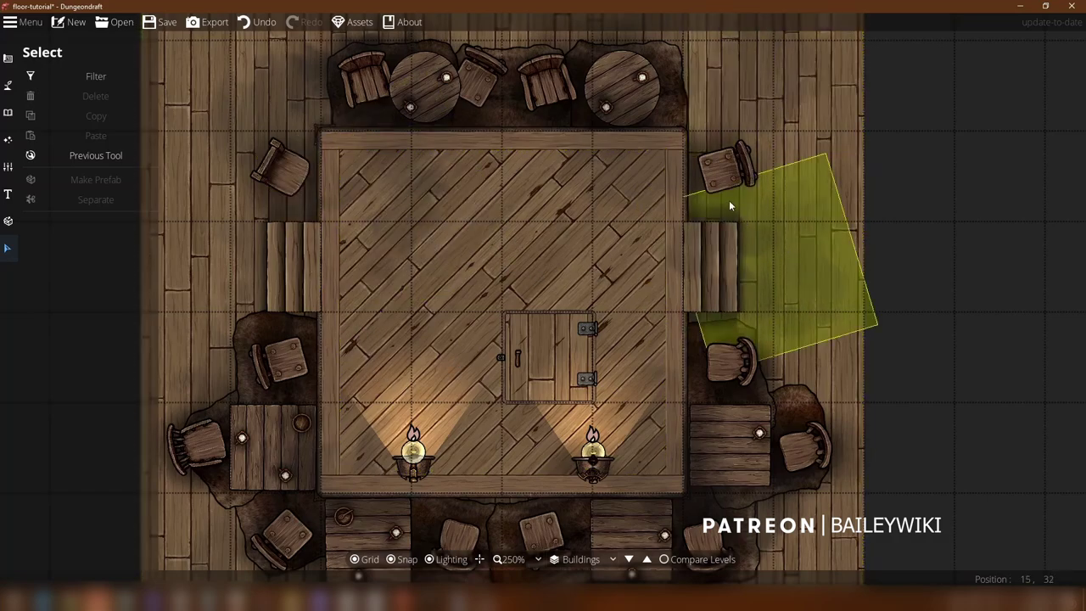
pyautogui.scroll(3, 675, 152)
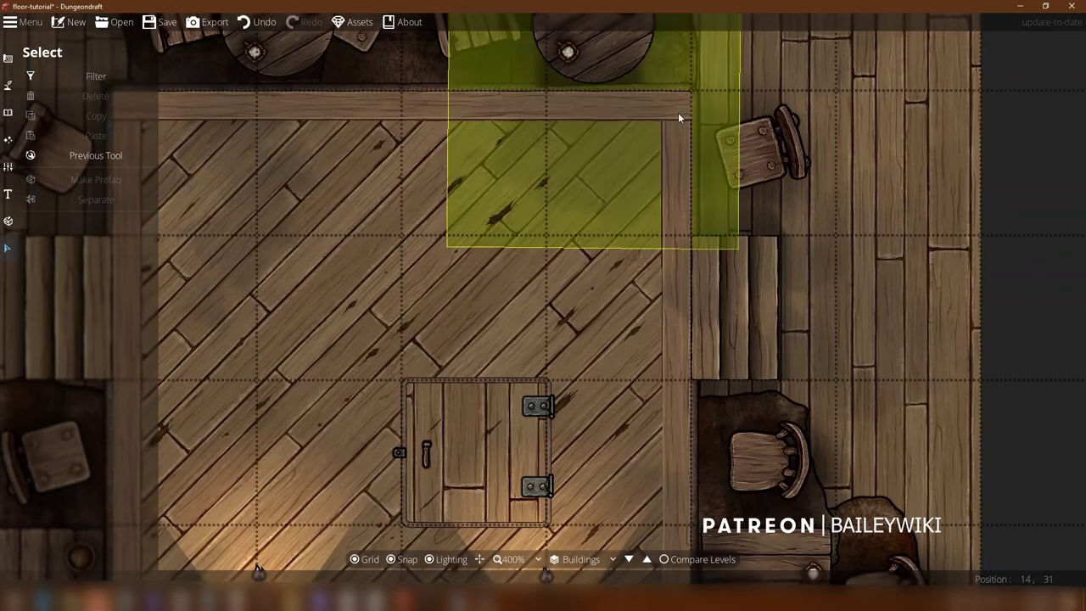
pyautogui.click(677, 111)
pyautogui.click(663, 252)
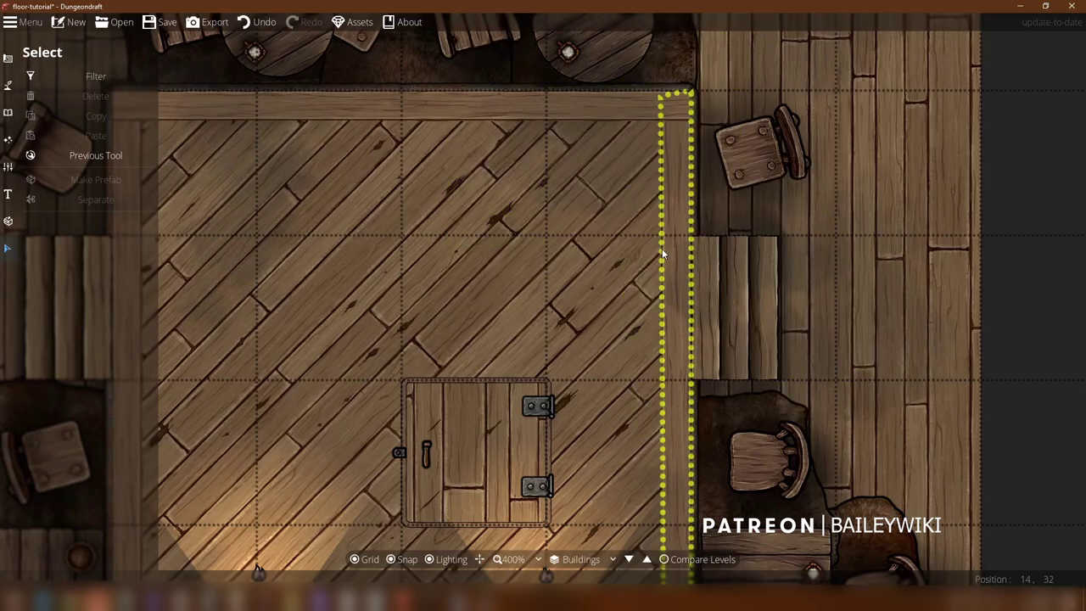
pyautogui.moveTo(664, 253); pyautogui.dragTo(1024, 214)
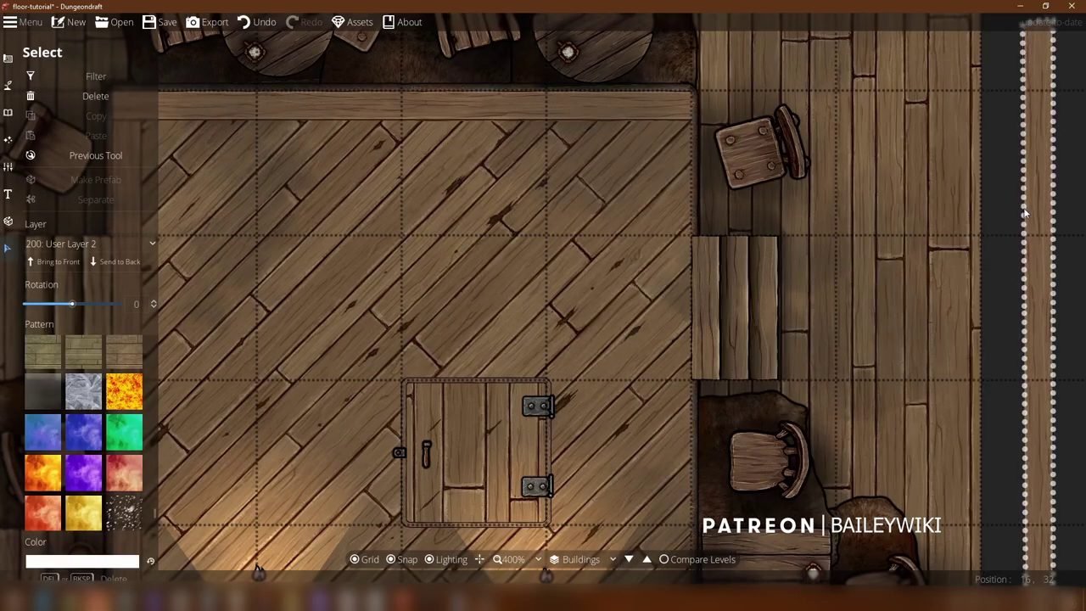
pyautogui.moveTo(971, 248); pyautogui.dragTo(669, 243)
pyautogui.press('Escape')
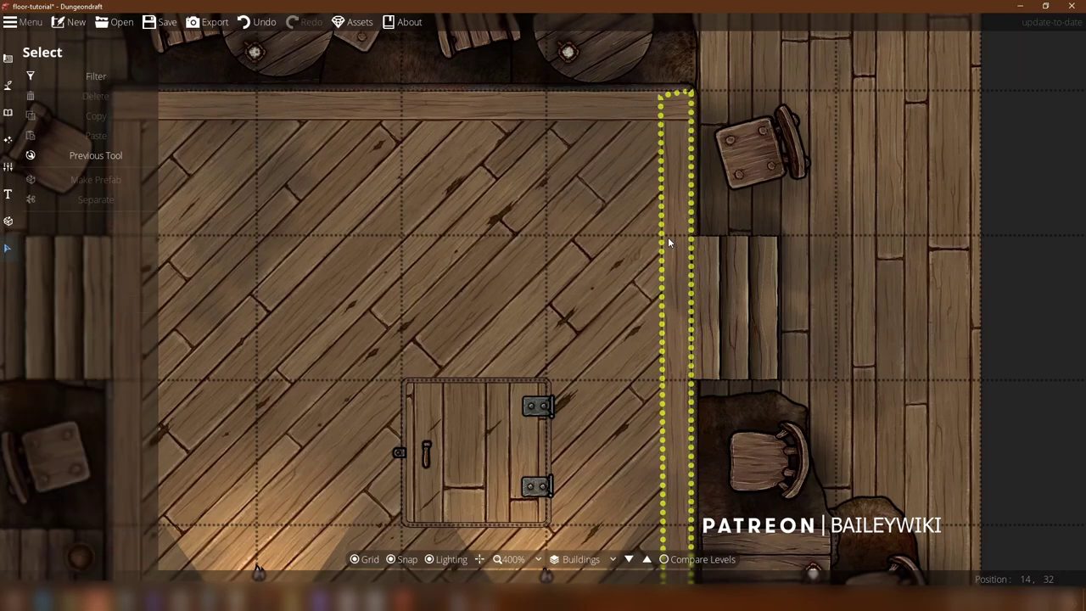
# Step: Check which wood texture pattern the trim strip along the stage's right edge uses
pyautogui.click(8, 56)
pyautogui.click(88, 190)
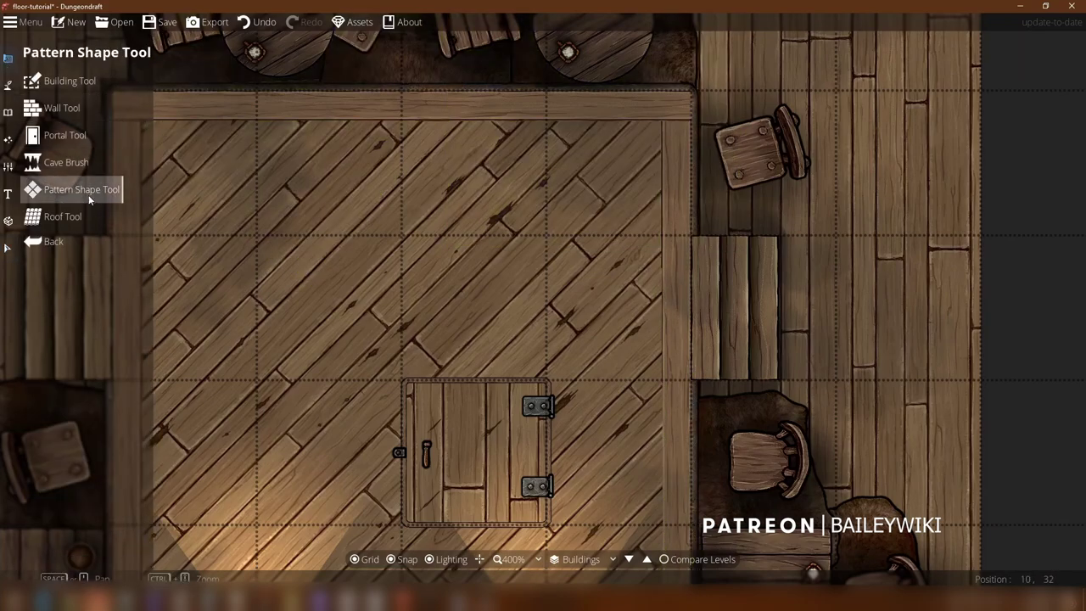
pyautogui.scroll(-10, 102, 265)
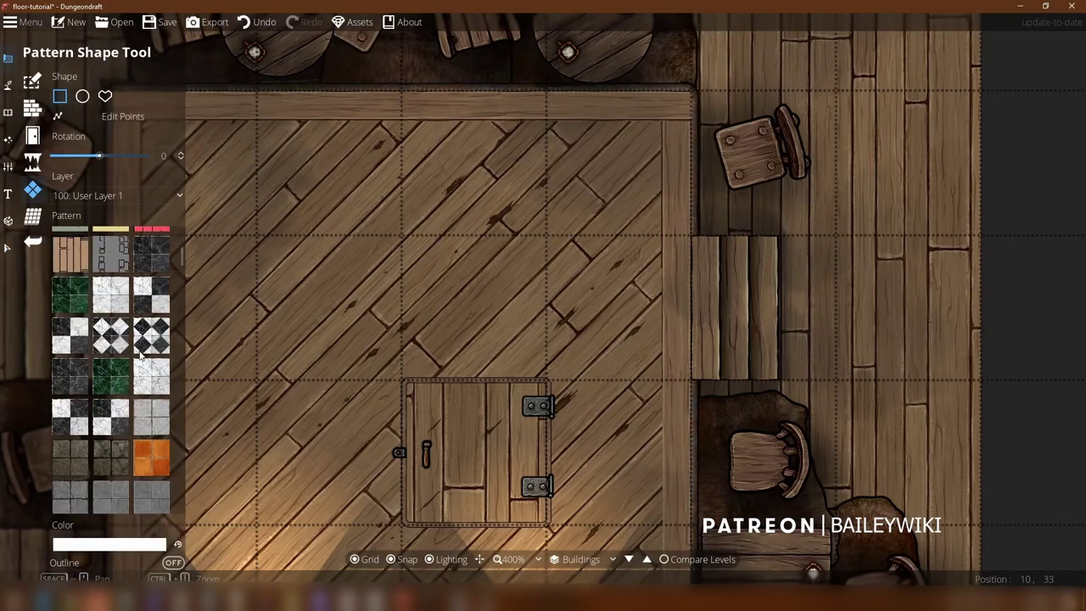
pyautogui.click(32, 255)
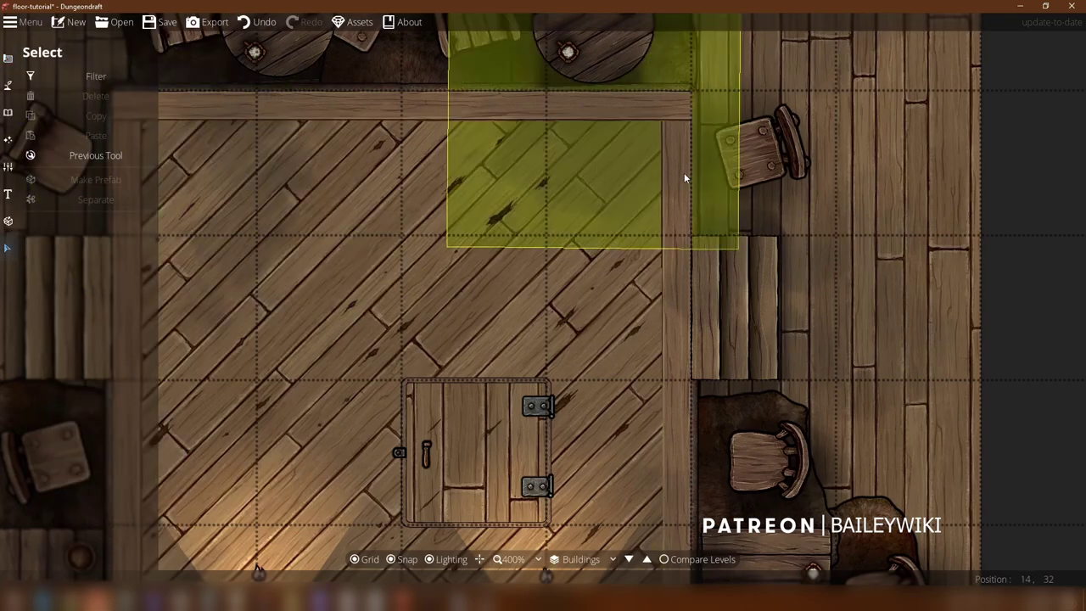
pyautogui.click(670, 237)
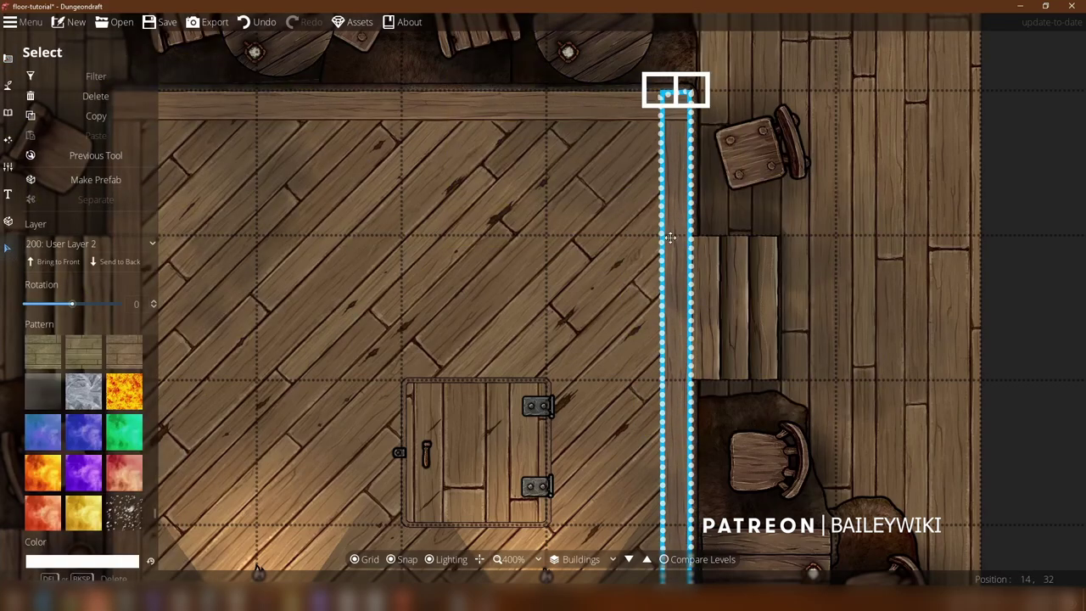
pyautogui.scroll(10, 134, 537)
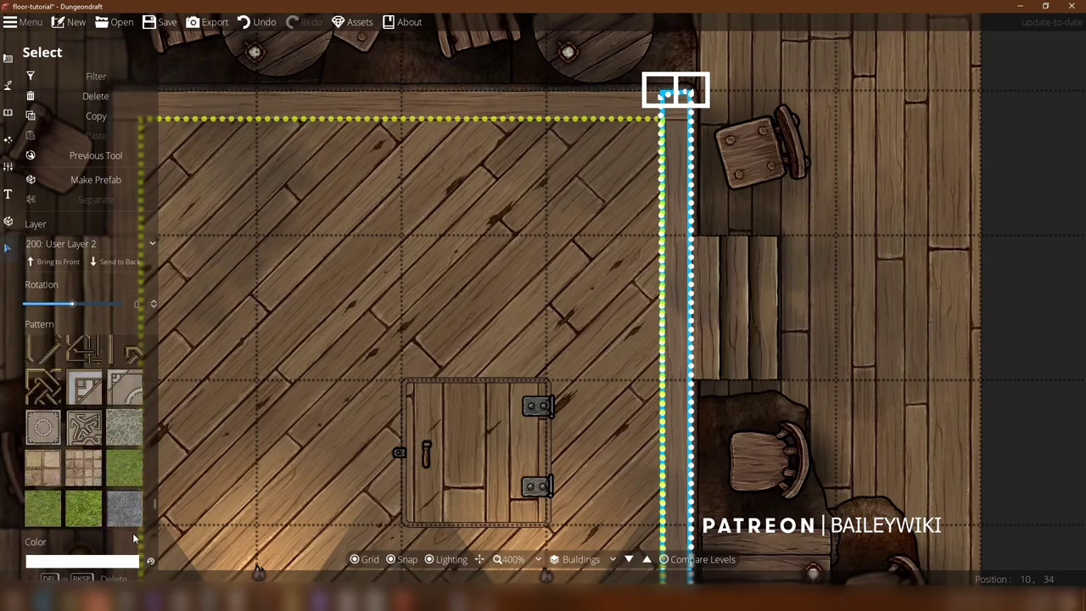
pyautogui.moveTo(155, 509); pyautogui.dragTo(151, 395)
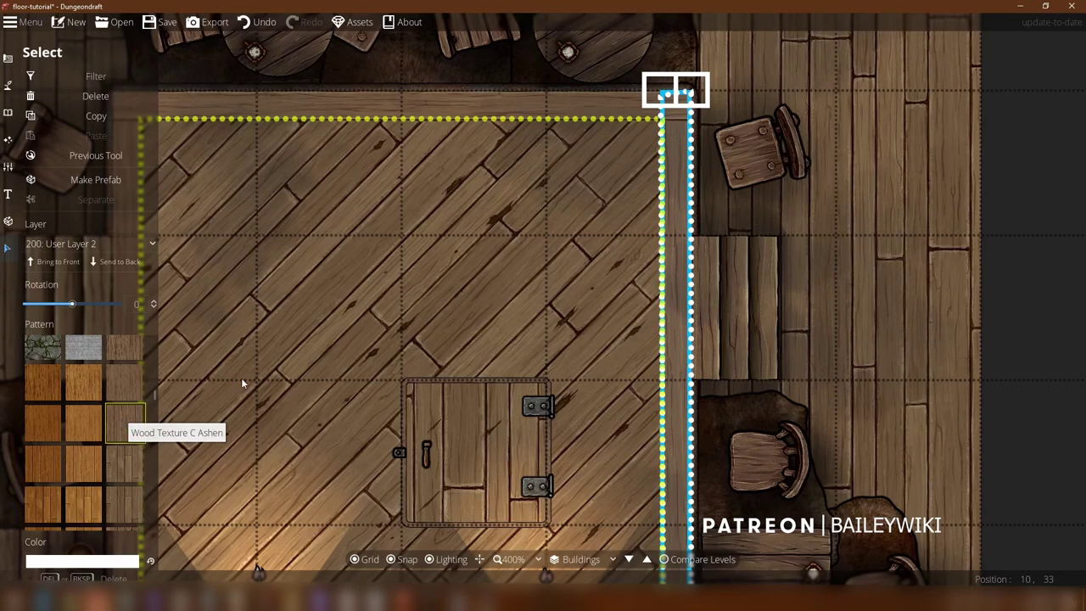
pyautogui.click(327, 150)
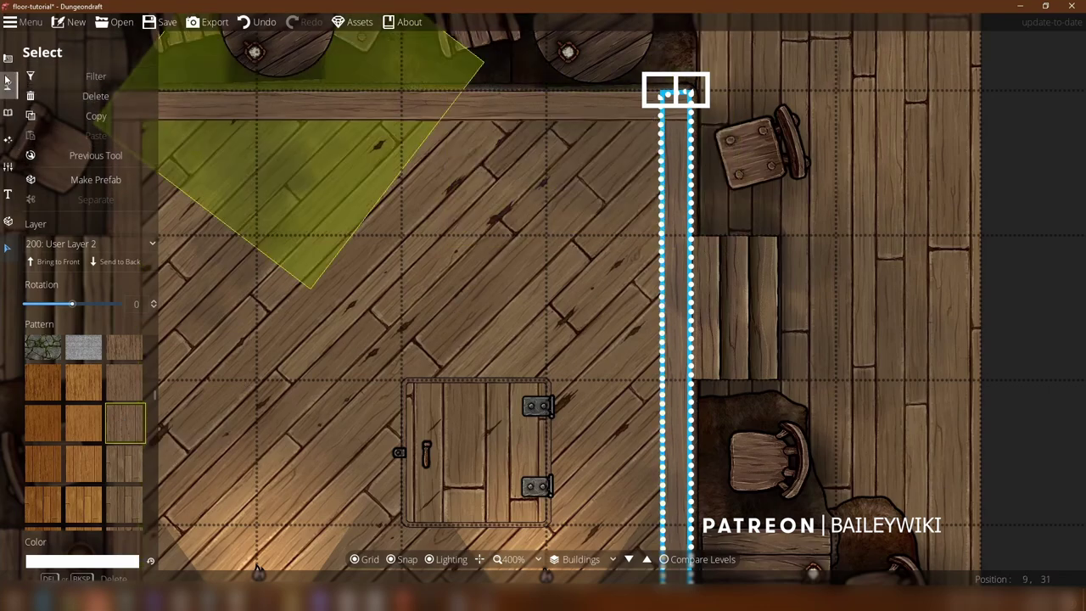
# Step: Edit the points of the trim strip along the stage's right edge, pulling its inner edge leftward over the diagonal planks
pyautogui.click(8, 56)
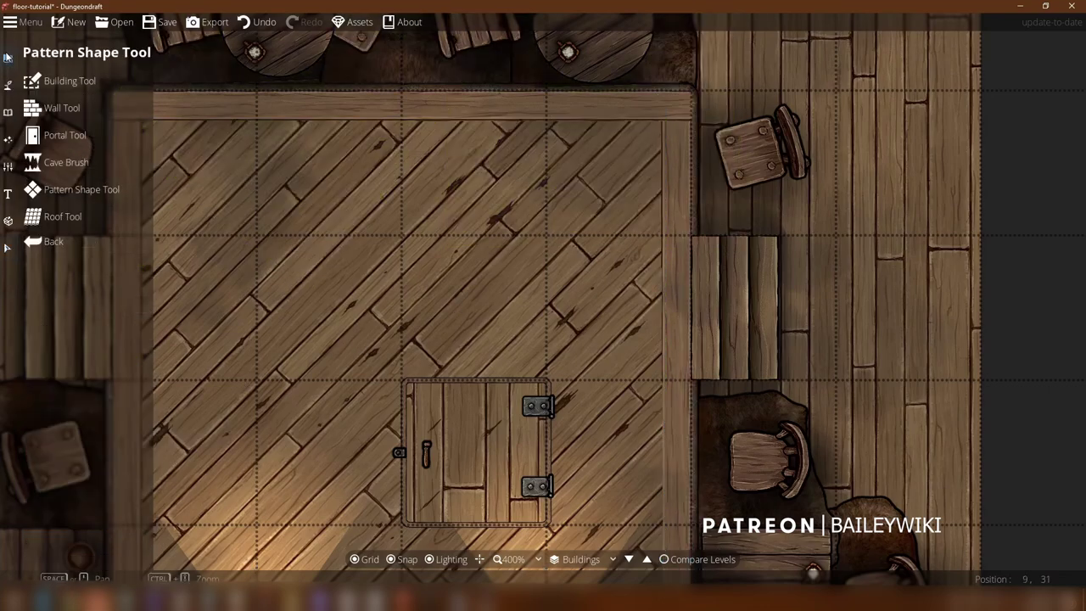
pyautogui.click(81, 189)
pyautogui.click(127, 116)
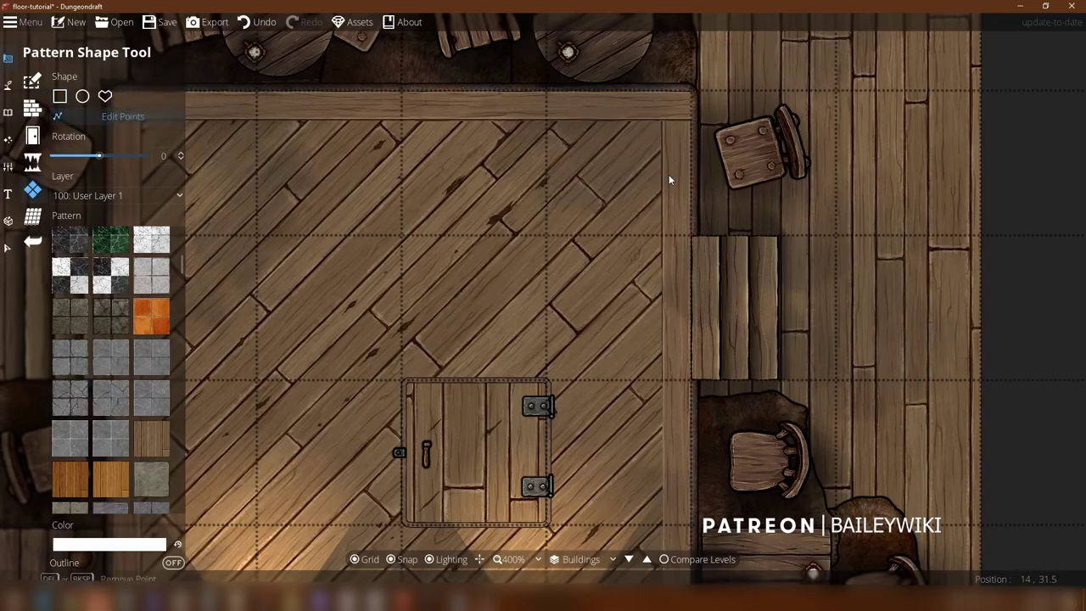
pyautogui.moveTo(667, 175); pyautogui.dragTo(501, 179)
pyautogui.moveTo(608, 284); pyautogui.dragTo(597, 184)
pyautogui.moveTo(576, 386); pyautogui.dragTo(463, 424)
# Step: Turn off grid snapping and move the right trim strip's inner points back to form a narrow strip along the stage edge
pyautogui.moveTo(664, 124); pyautogui.dragTo(650, 299)
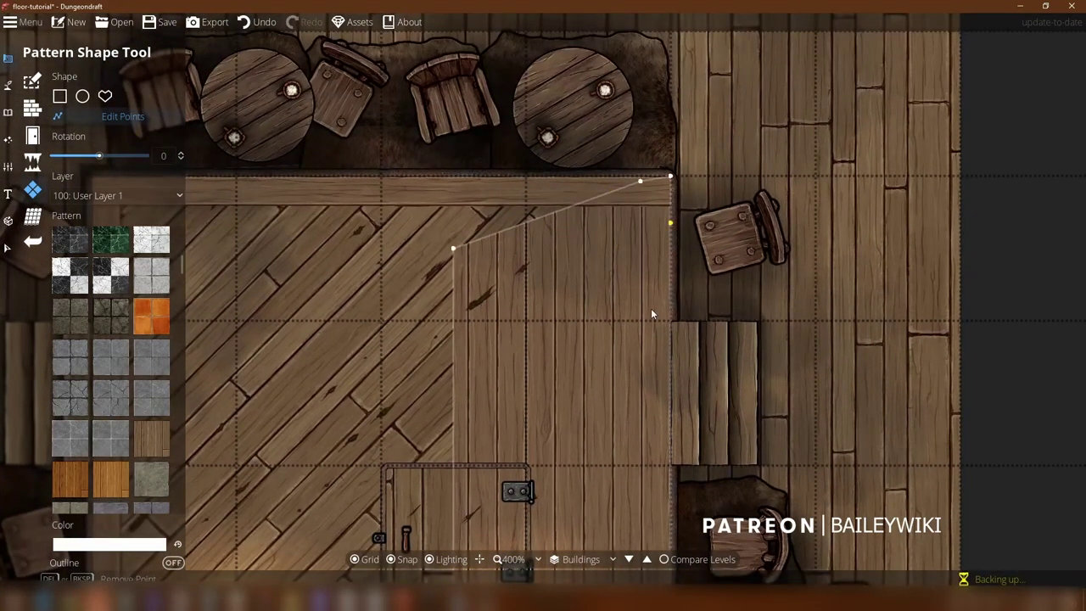
pyautogui.moveTo(760, 264); pyautogui.dragTo(705, 102)
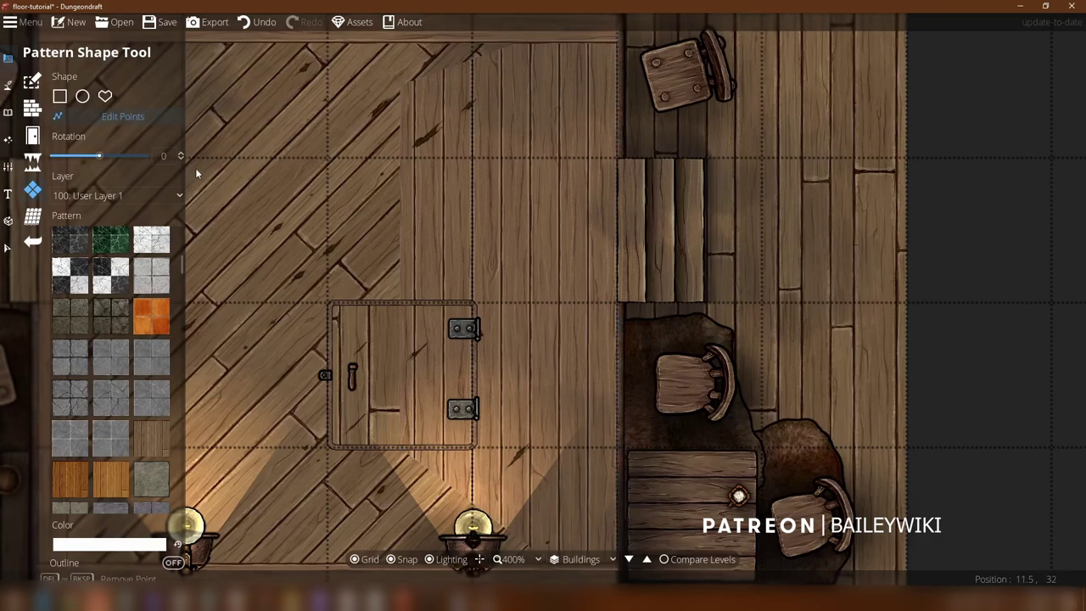
pyautogui.moveTo(400, 87); pyautogui.dragTo(551, 106)
pyautogui.press('s')
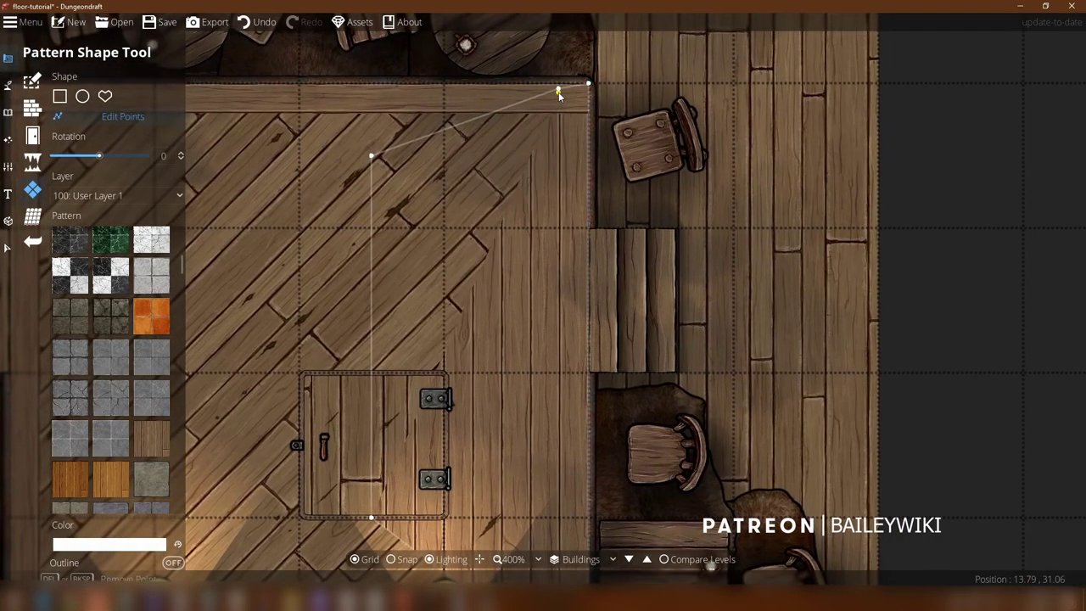
pyautogui.click(558, 95)
pyautogui.moveTo(549, 484); pyautogui.dragTo(490, 181)
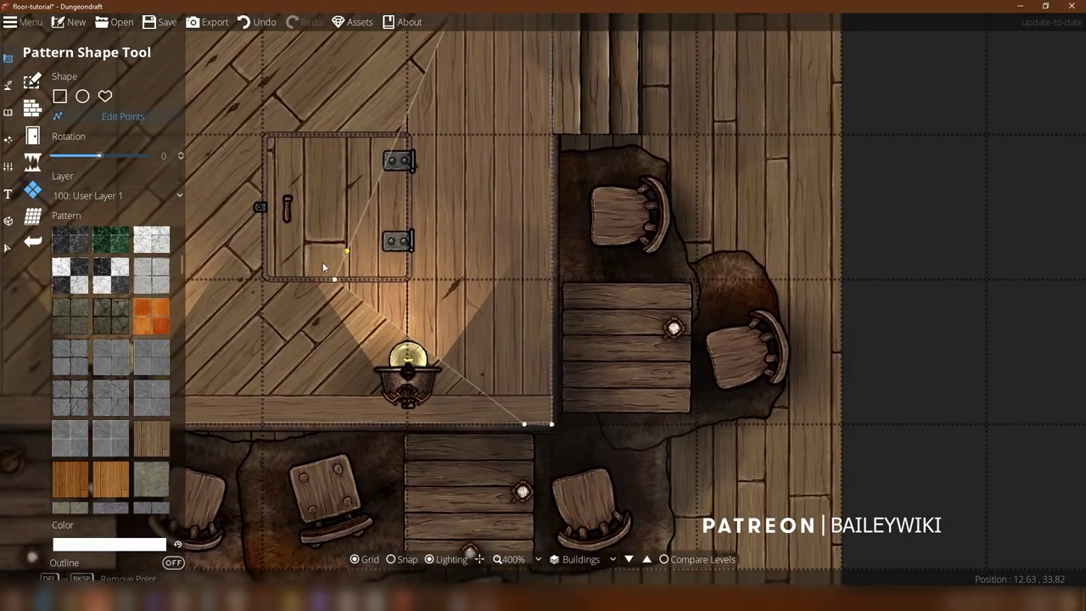
pyautogui.click(336, 279)
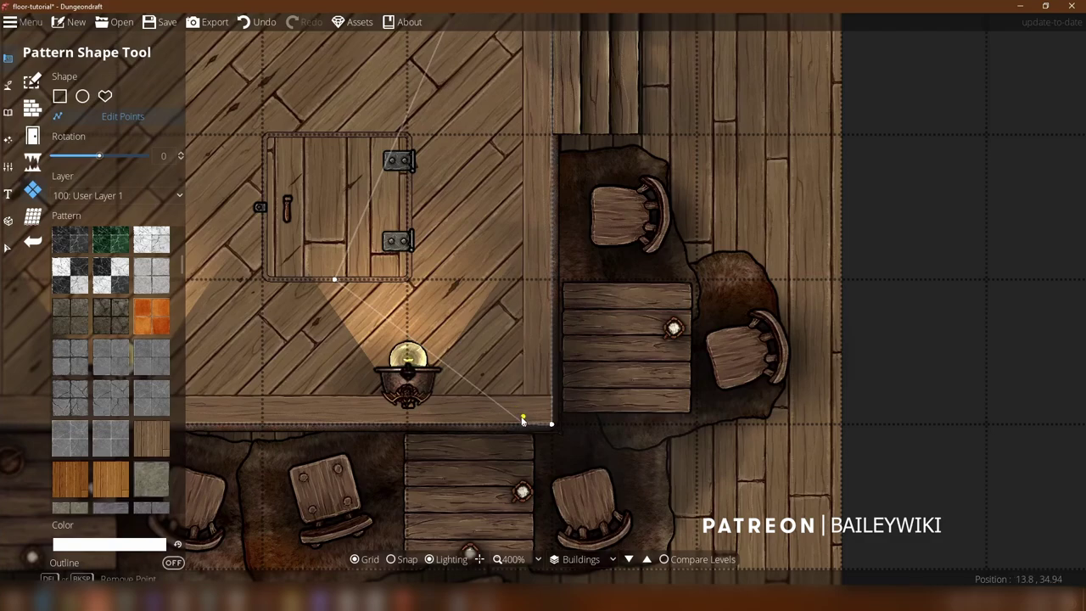
pyautogui.moveTo(522, 417); pyautogui.dragTo(523, 417)
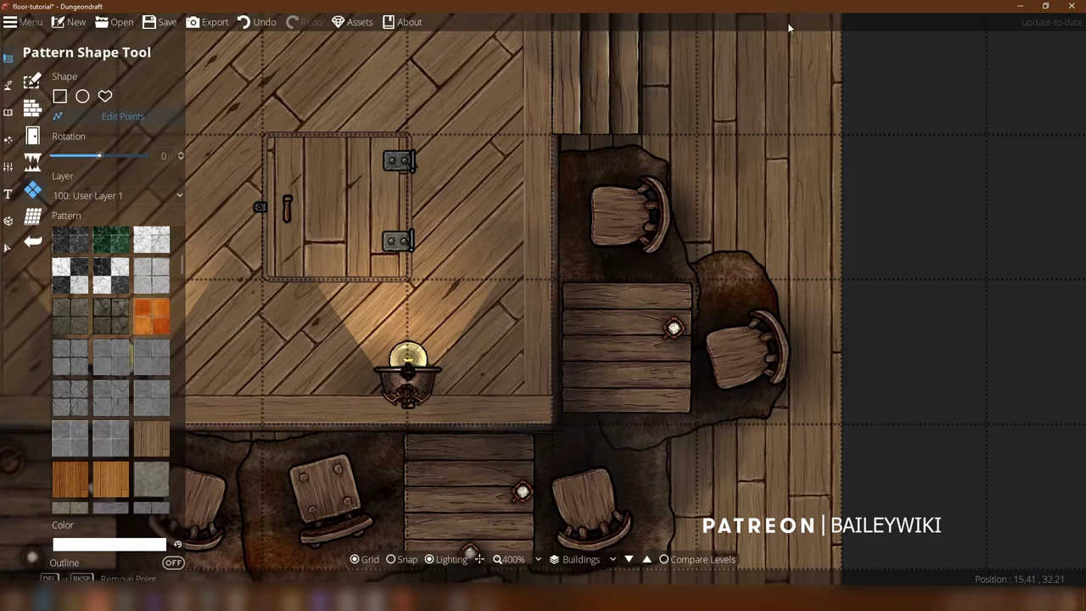
pyautogui.moveTo(787, 26); pyautogui.dragTo(835, 248)
pyautogui.scroll(-3, 712, 224)
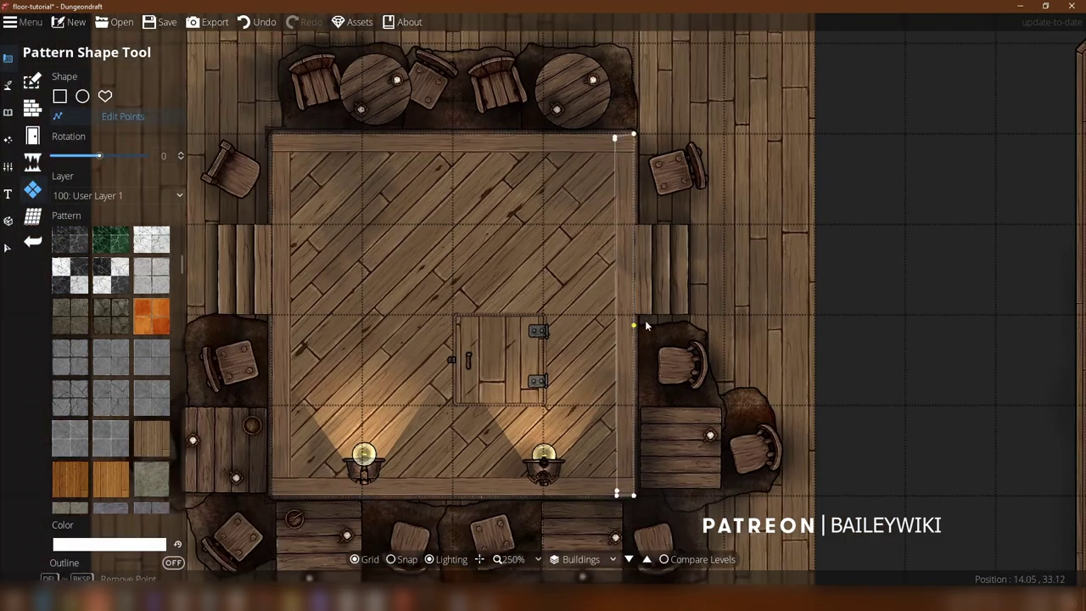
pyautogui.scroll(3, 585, 283)
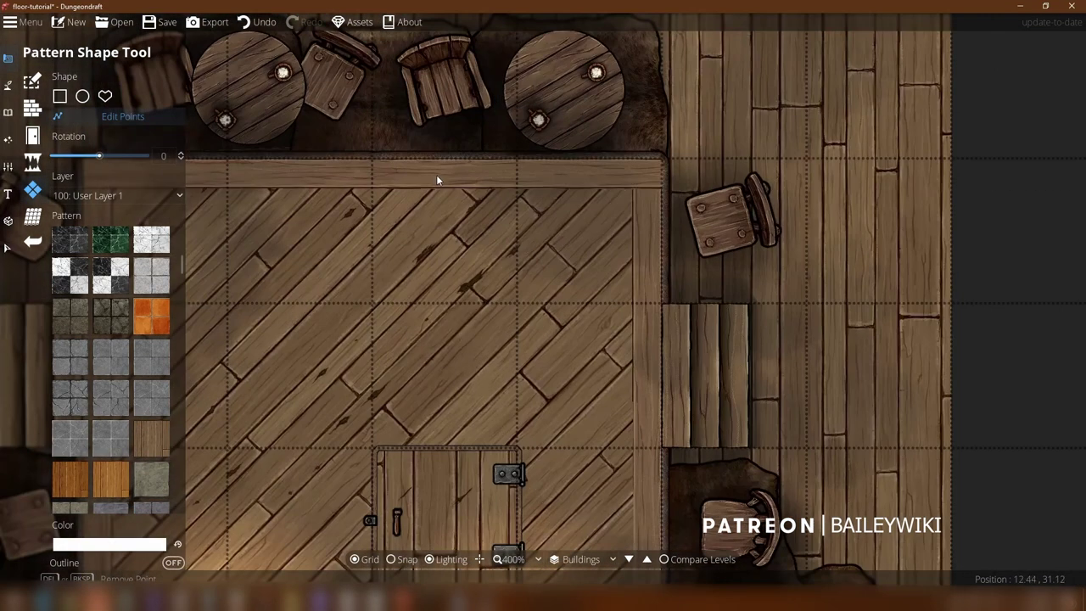
# Step: Select the trim strip along the stage's top edge to check its layer, rotation and wood pattern
pyautogui.click(7, 247)
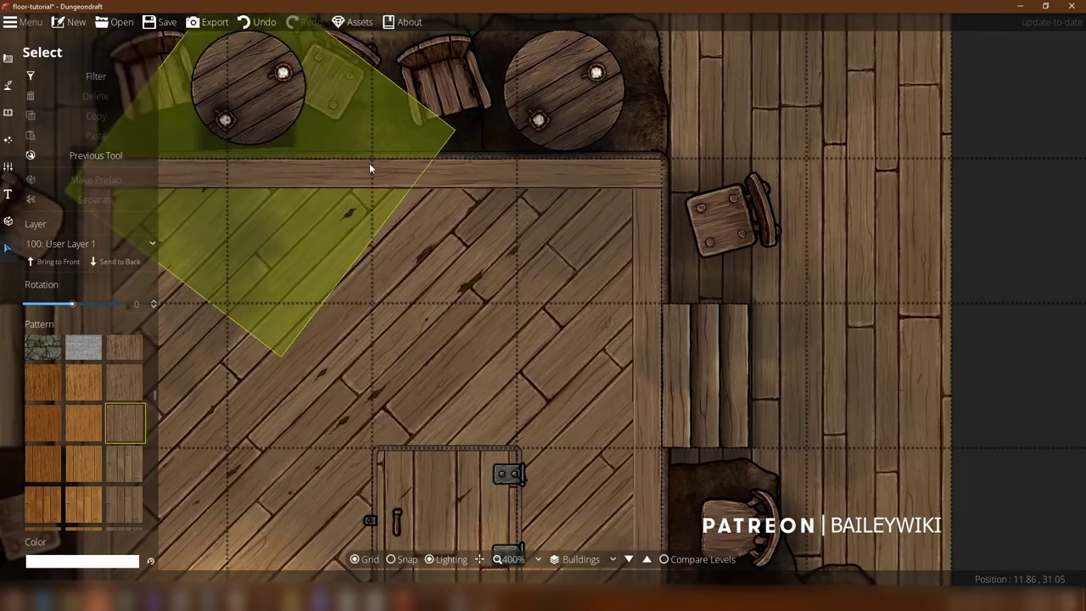
pyautogui.click(33, 78)
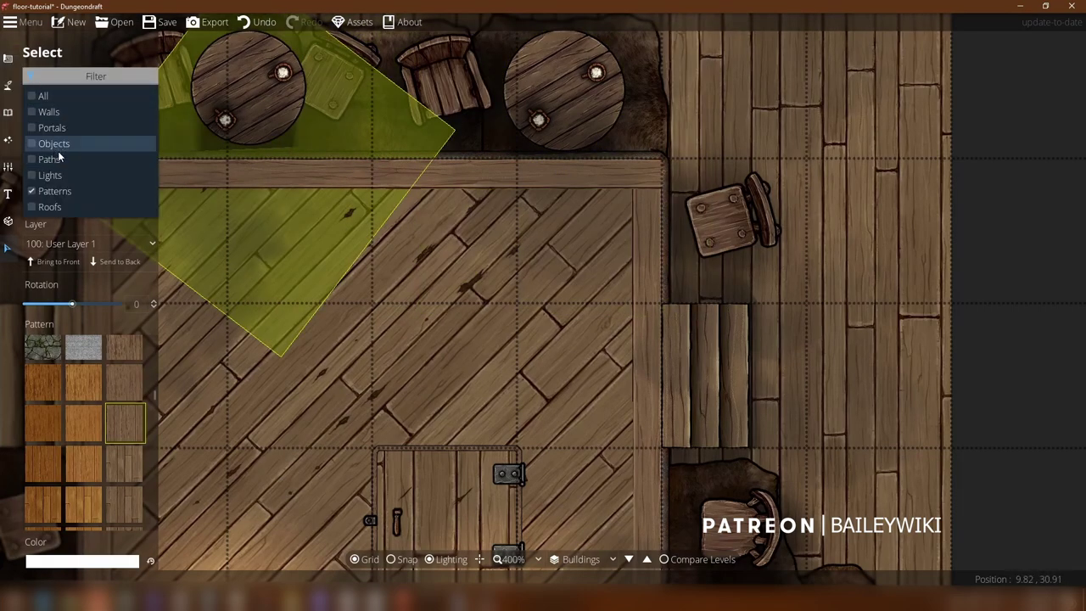
pyautogui.click(76, 75)
pyautogui.click(498, 184)
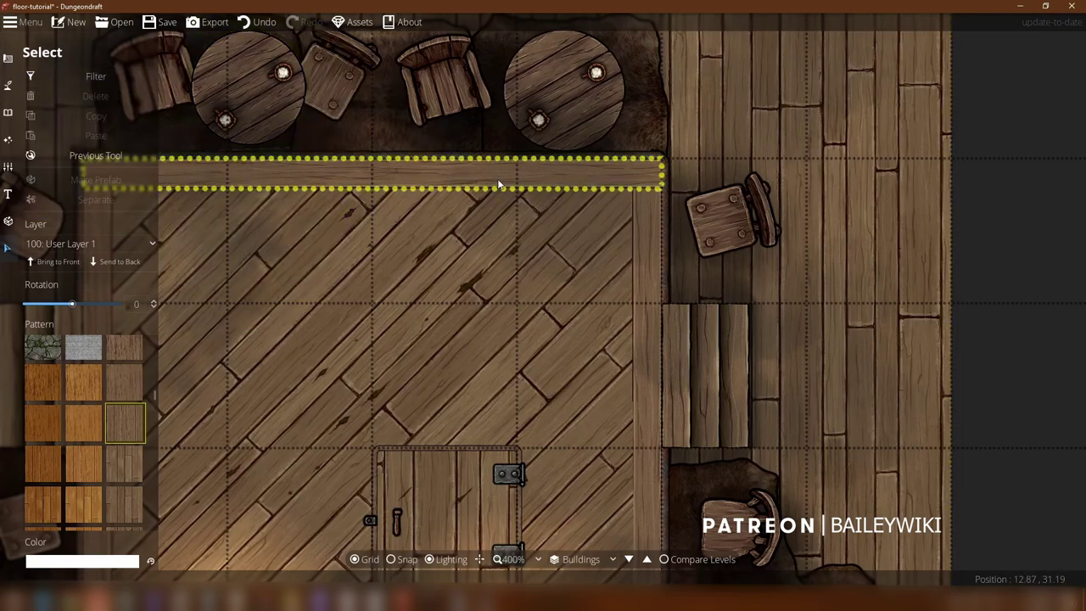
pyautogui.click(497, 180)
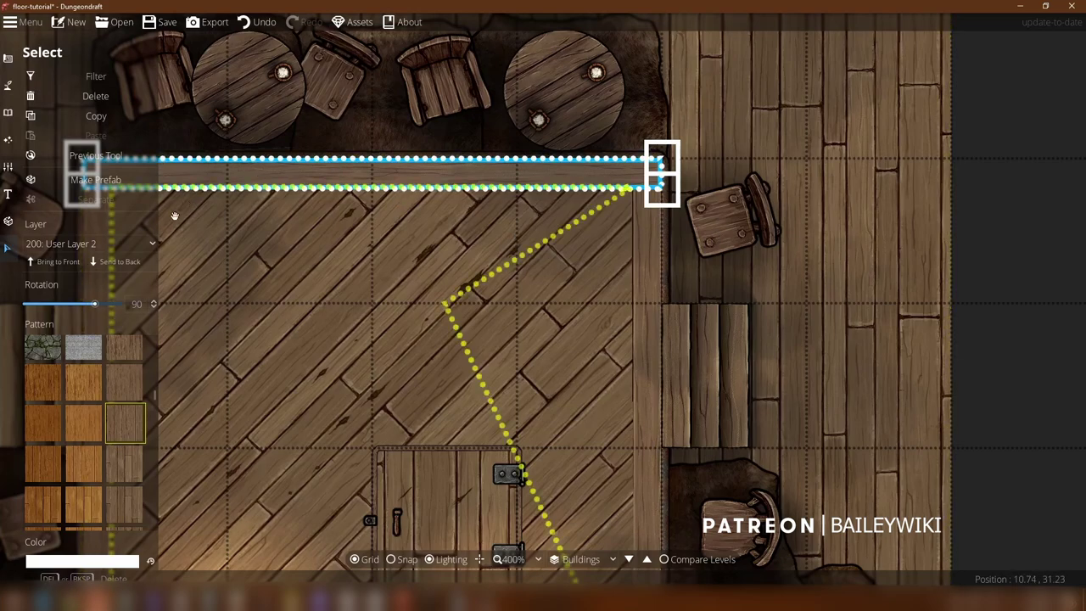
# Step: Try to adjust the inner corner point at the right end of the stage's top trim strip
pyautogui.click(9, 59)
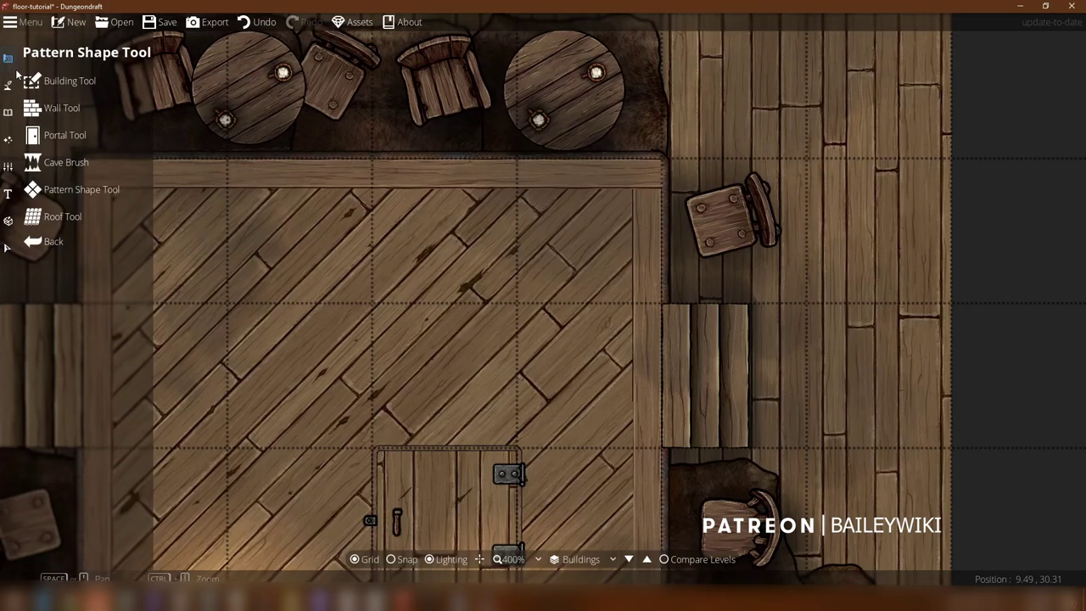
pyautogui.click(81, 189)
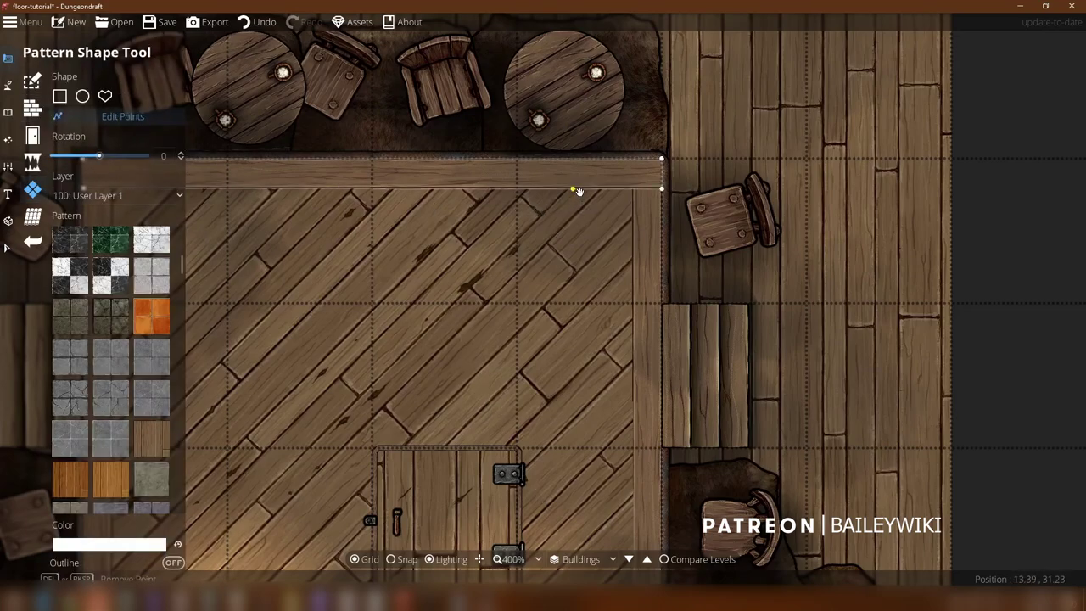
pyautogui.moveTo(666, 195)
pyautogui.mouseDown()
pyautogui.moveTo(637, 195)
pyautogui.moveTo(596, 288)
pyautogui.moveTo(654, 338)
pyautogui.moveTo(664, 194)
pyautogui.mouseUp()
pyautogui.hotkey('ctrl', 'z')
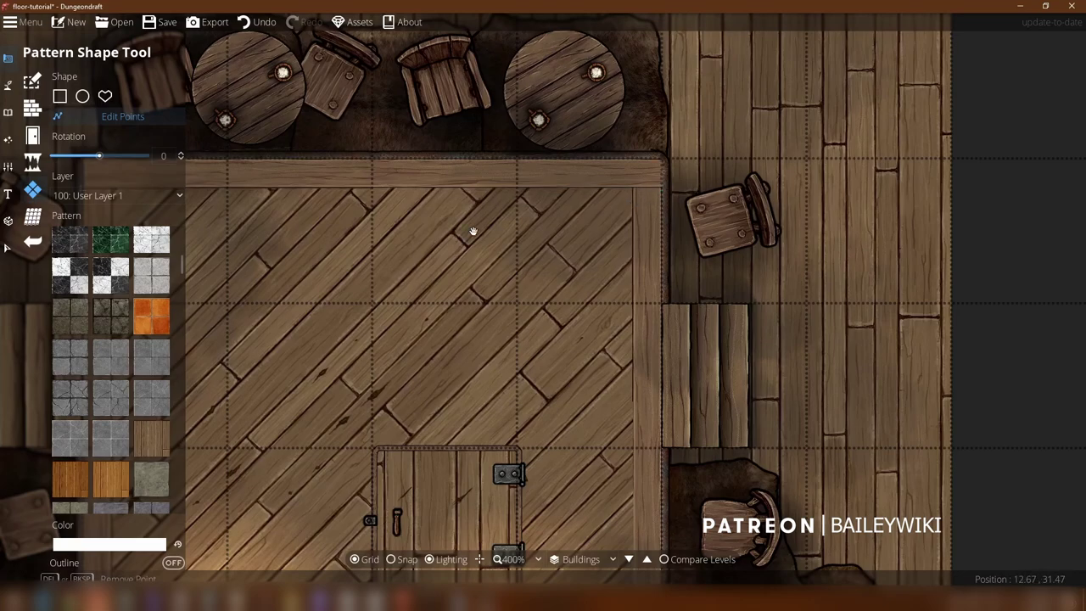
# Step: Examine the trim strips, their corner joints and the edging around the whole perimeter of the stage
pyautogui.scroll(-3, 399, 245)
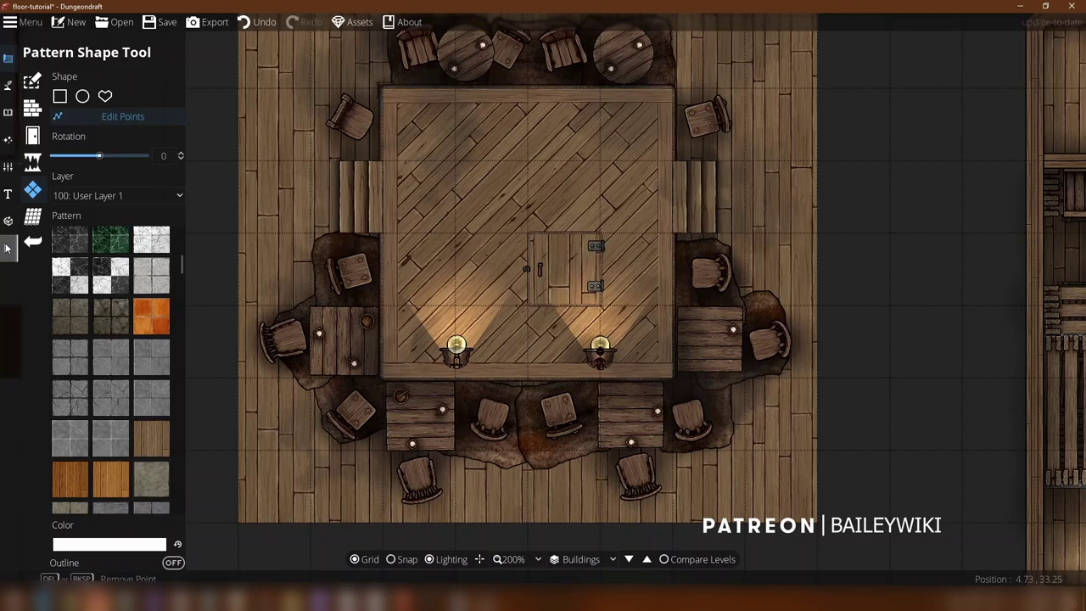
pyautogui.click(8, 247)
pyautogui.click(509, 79)
pyautogui.press('Escape')
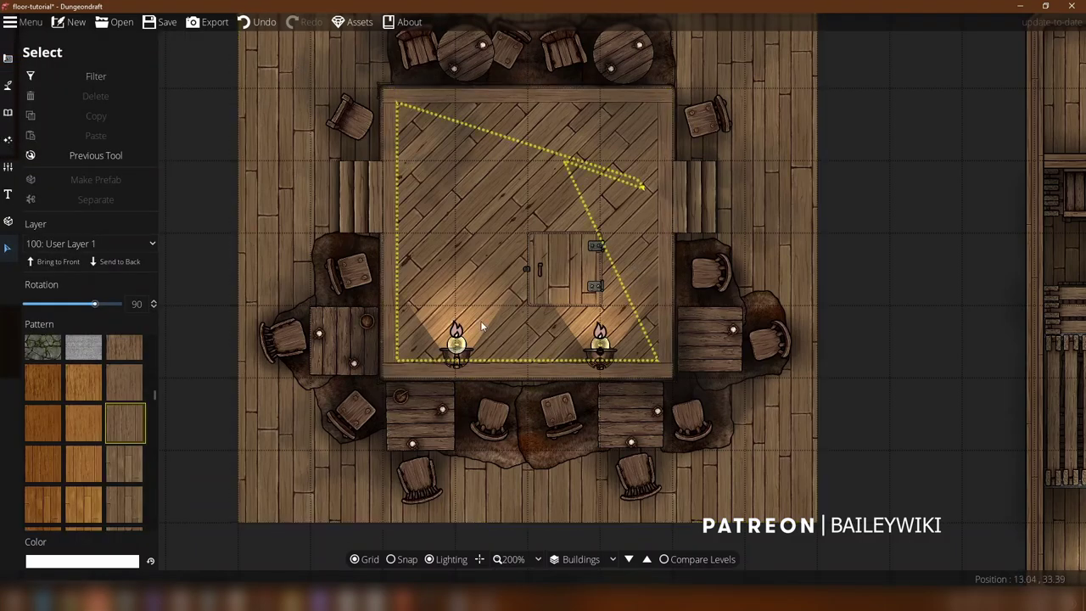
pyautogui.scroll(5, 433, 389)
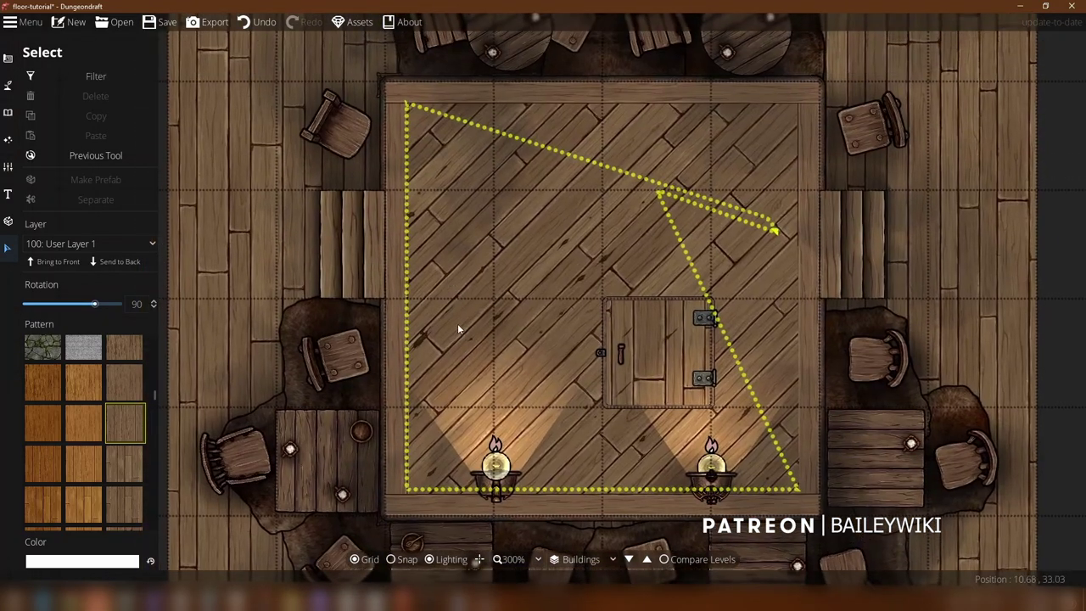
pyautogui.scroll(4, 374, 188)
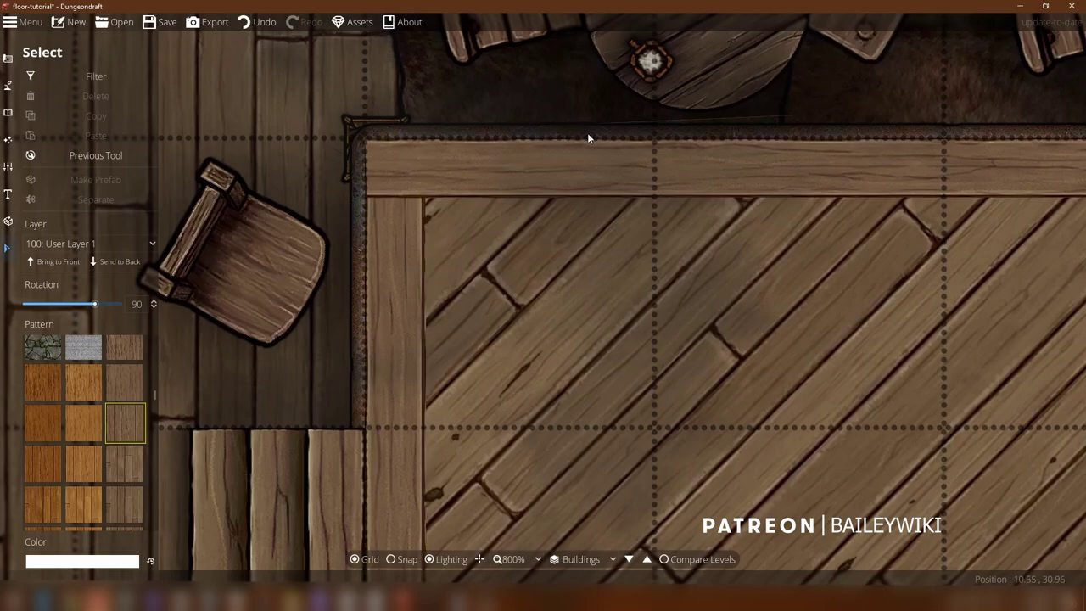
pyautogui.moveTo(892, 185); pyautogui.dragTo(1038, 168)
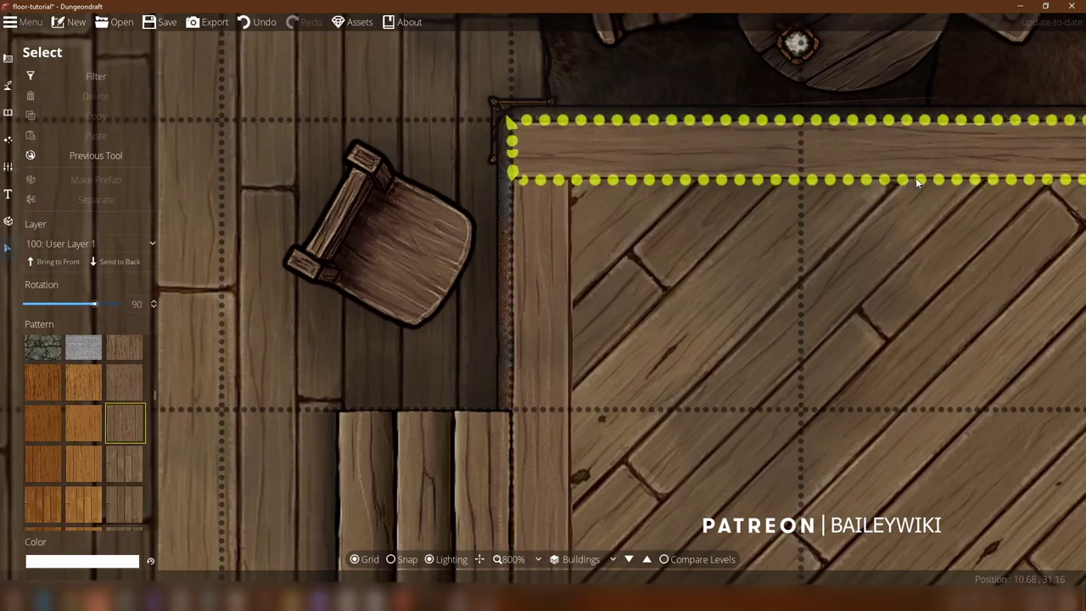
pyautogui.moveTo(924, 204); pyautogui.dragTo(322, 317)
pyautogui.moveTo(994, 339); pyautogui.dragTo(678, 295)
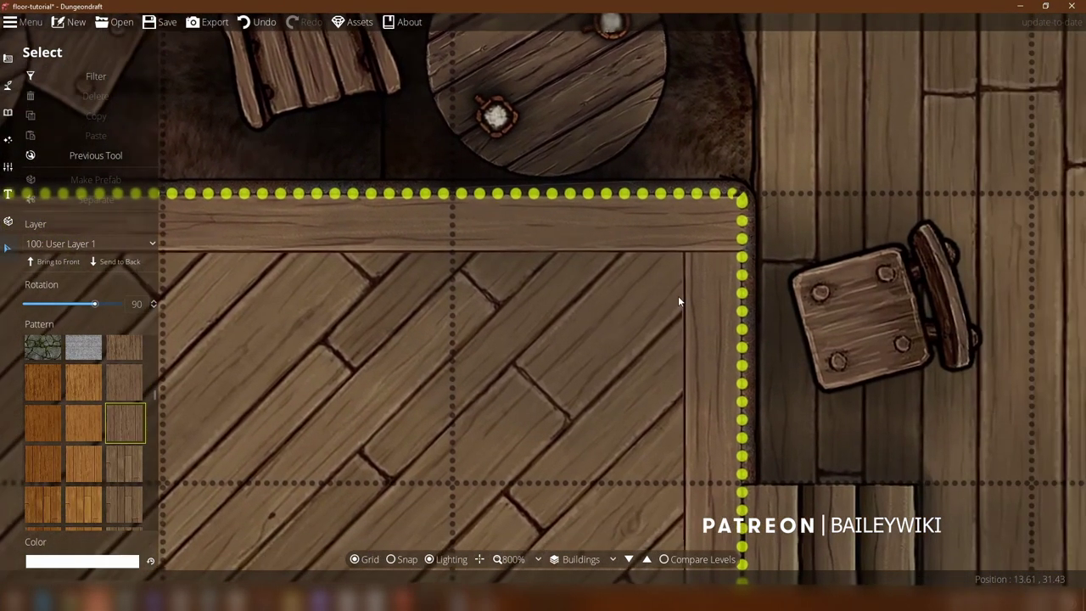
pyautogui.moveTo(701, 259); pyautogui.dragTo(746, 106)
pyautogui.moveTo(712, 157); pyautogui.dragTo(743, 46)
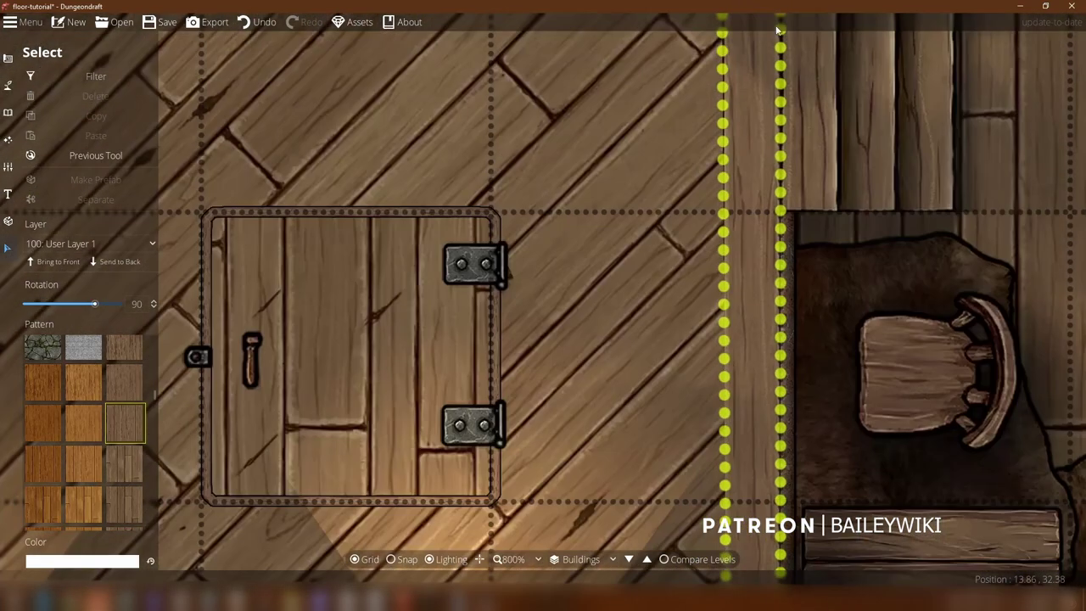
pyautogui.moveTo(788, 429); pyautogui.dragTo(777, 116)
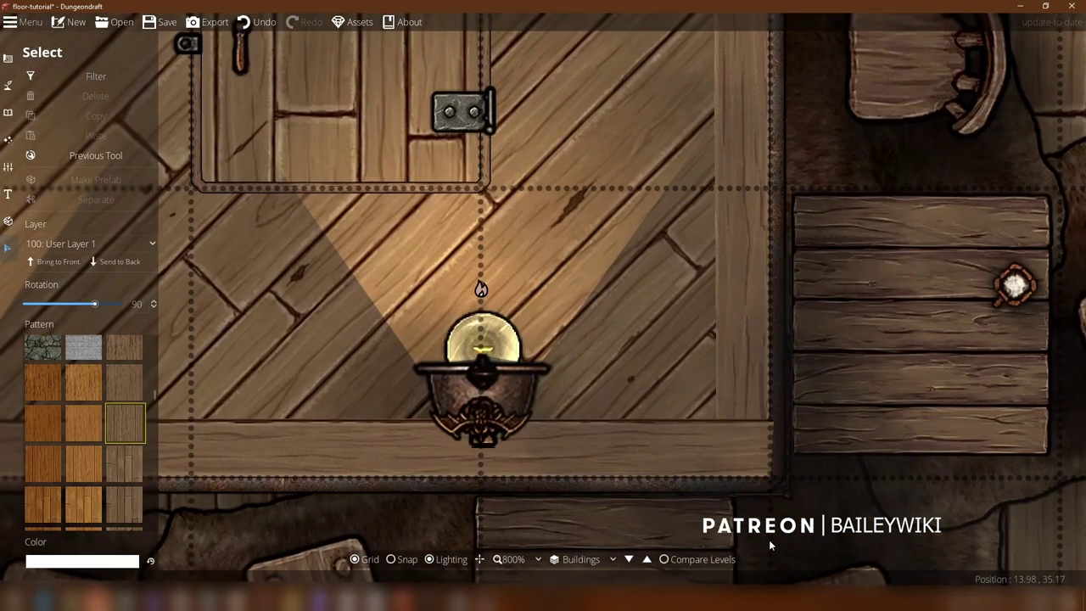
pyautogui.moveTo(769, 539); pyautogui.dragTo(690, 332)
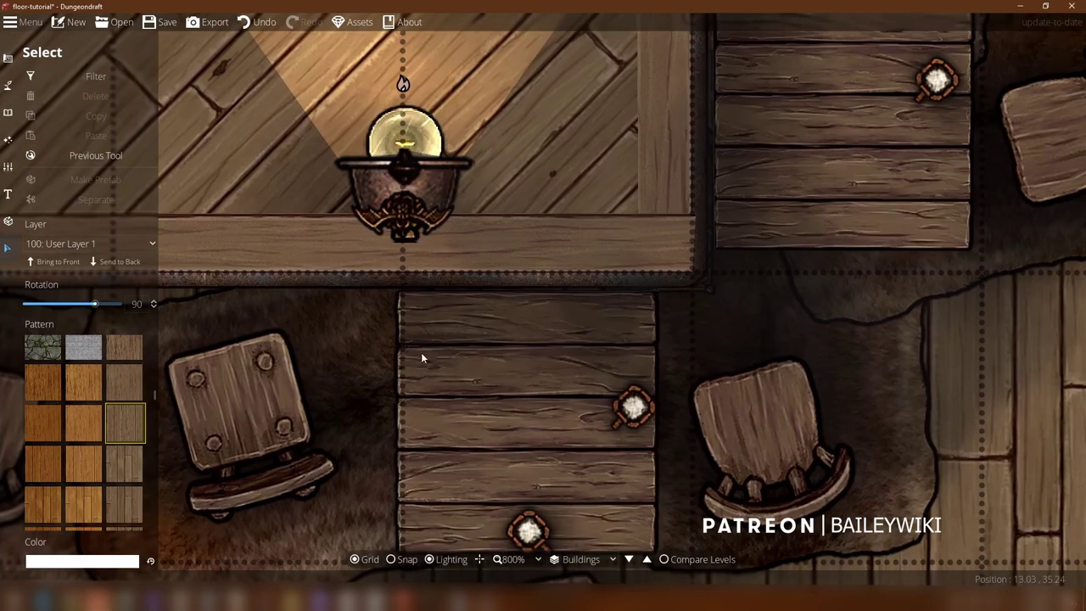
pyautogui.moveTo(415, 356); pyautogui.dragTo(986, 348)
pyautogui.moveTo(644, 286); pyautogui.dragTo(846, 331)
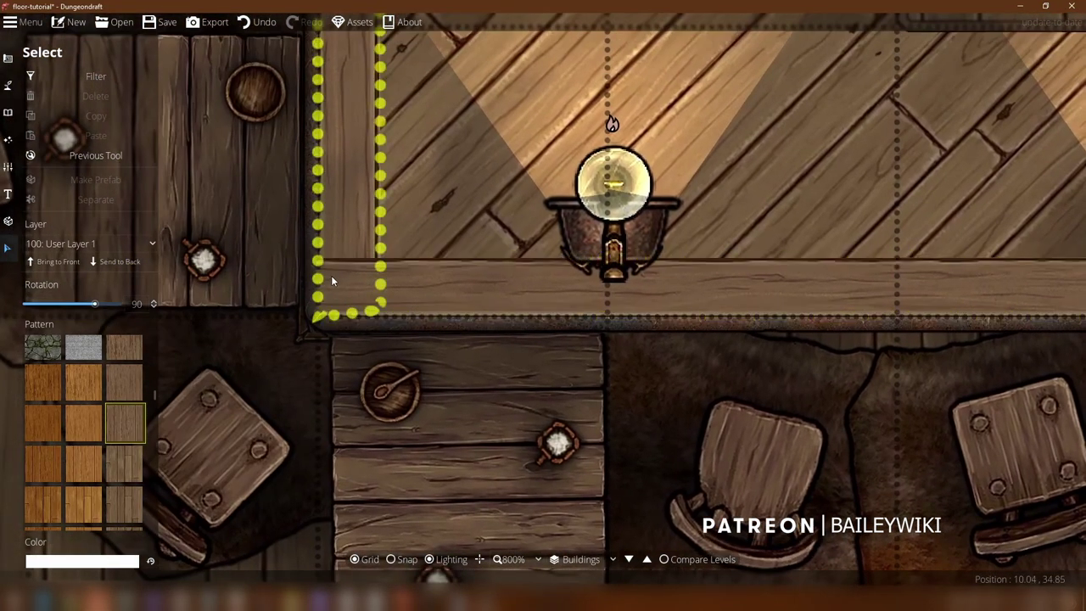
pyautogui.click(608, 229)
pyautogui.moveTo(958, 253); pyautogui.dragTo(446, 291)
pyautogui.press('a')
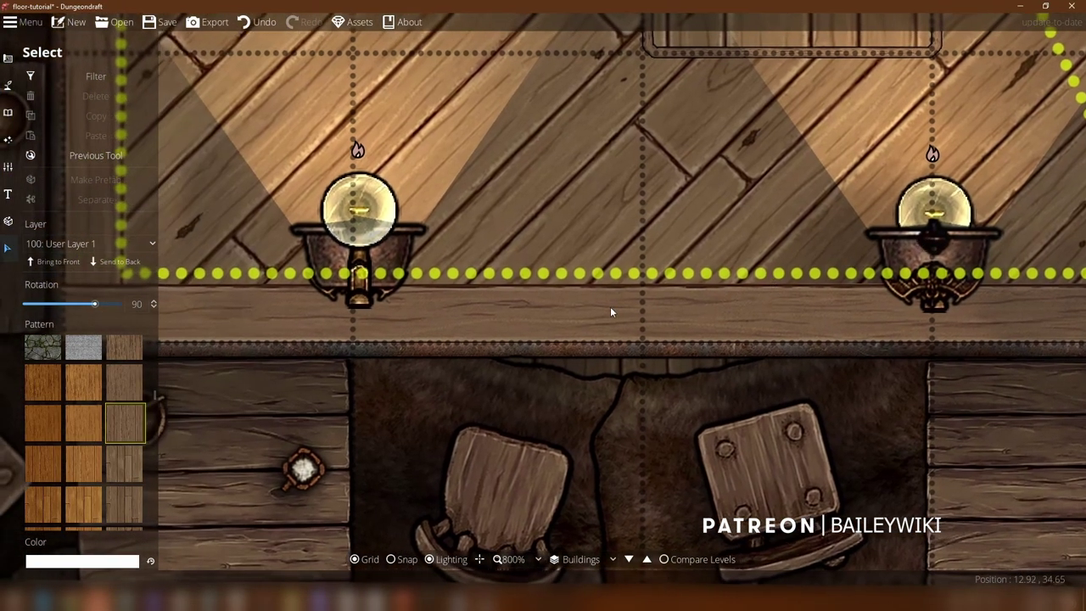
# Step: Select the stage's diagonal plank floor to check its layer and rotation, and clear the selection
pyautogui.click(319, 250)
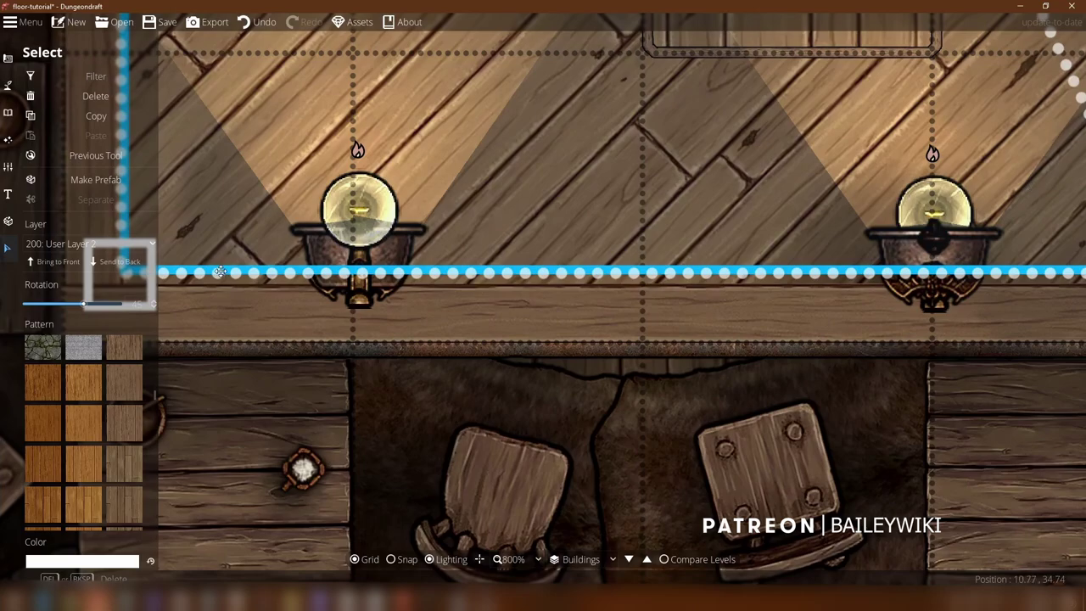
pyautogui.scroll(-5, 755, 121)
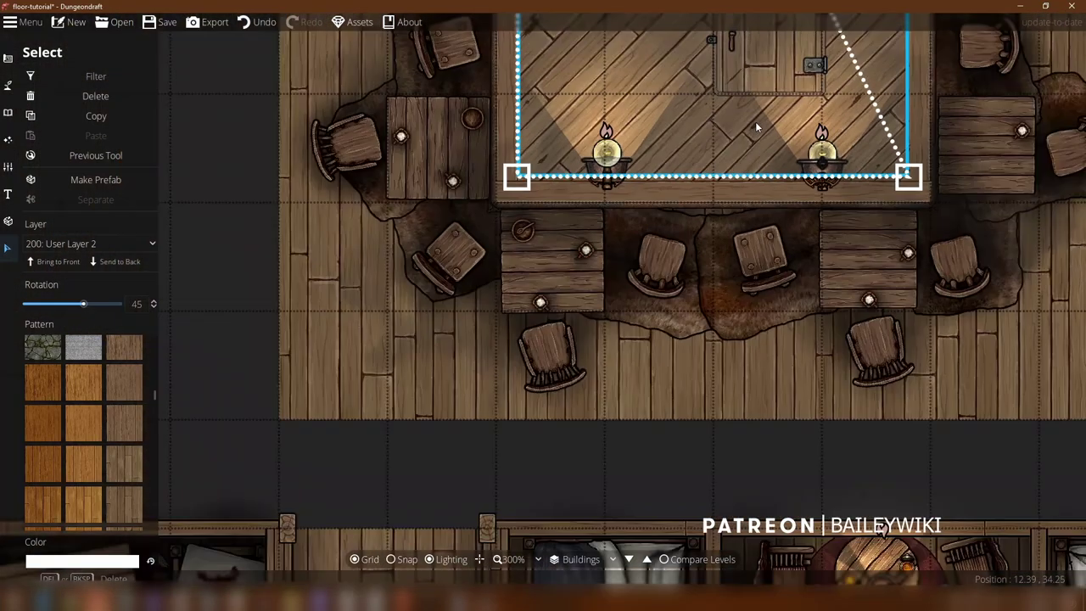
pyautogui.moveTo(557, 115); pyautogui.dragTo(527, 567)
pyautogui.click(198, 232)
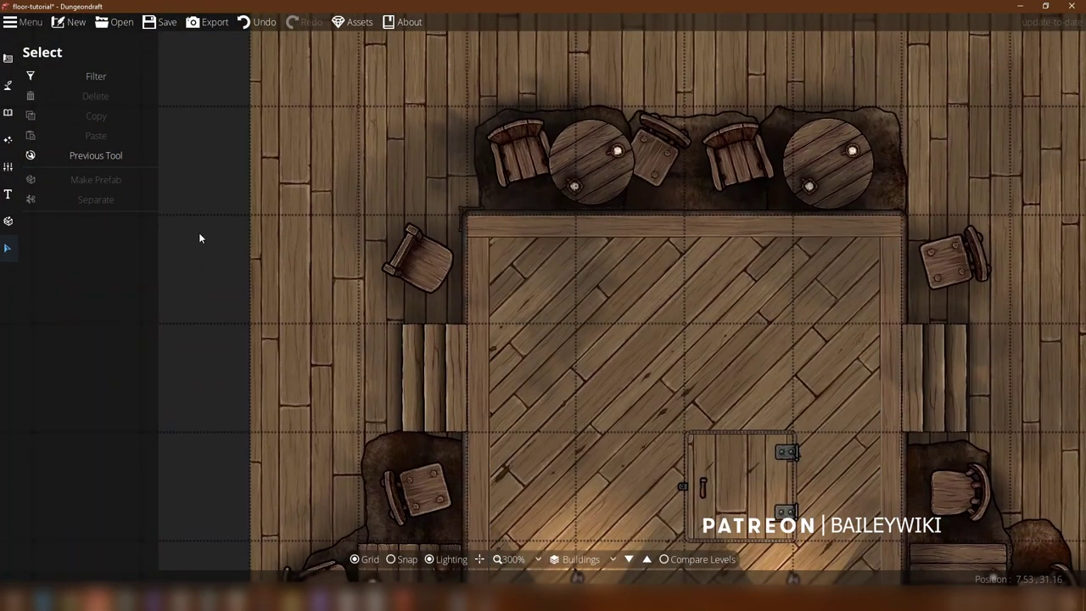
# Step: Set the selection filter to include all element types
pyautogui.press('d')
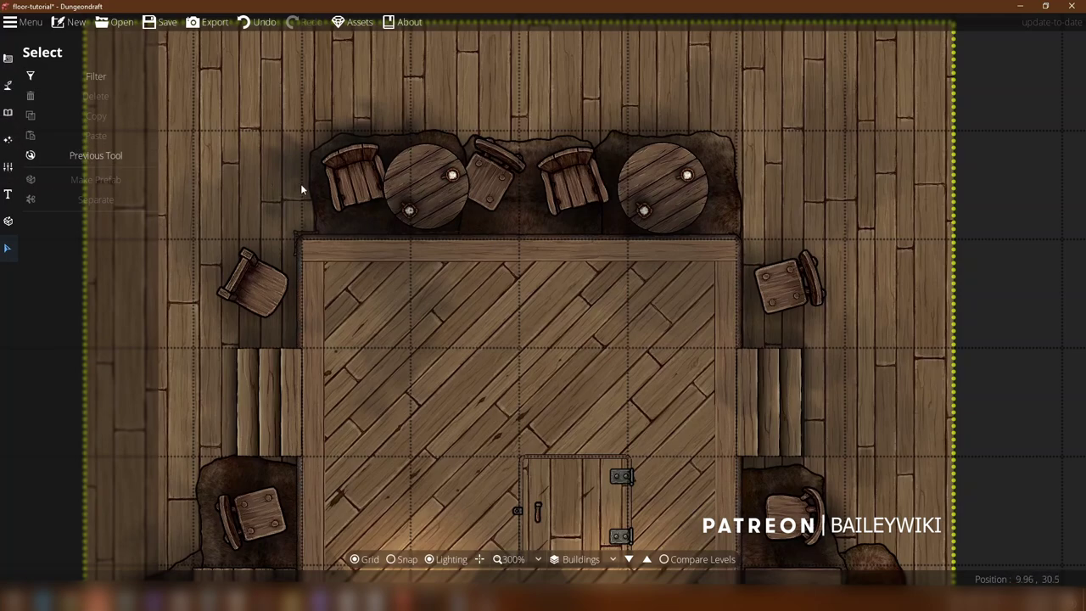
pyautogui.scroll(5, 371, 212)
pyautogui.scroll(-4, 583, 151)
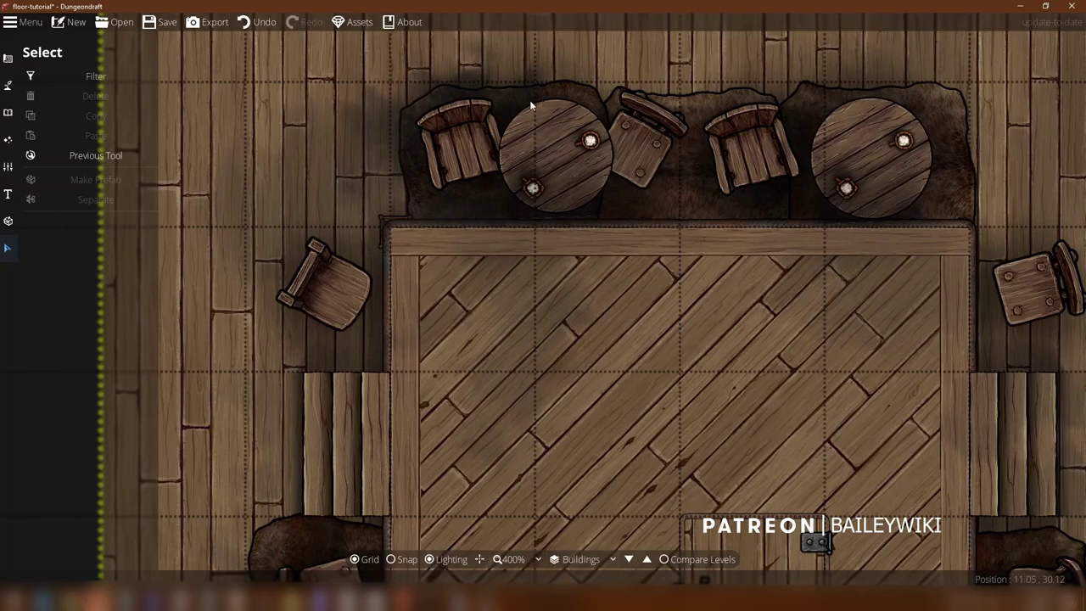
pyautogui.click(7, 58)
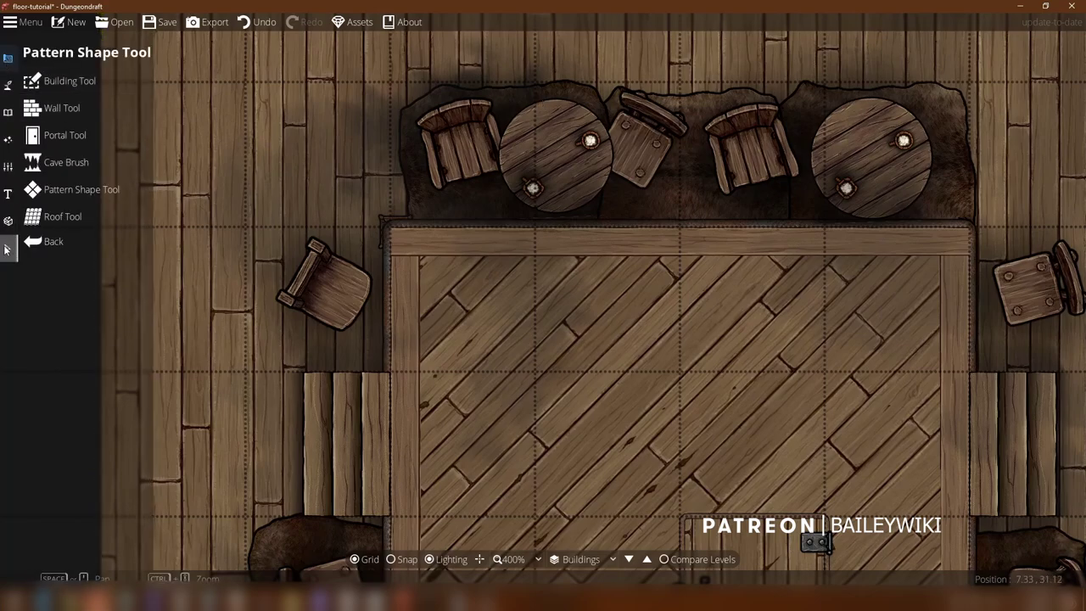
pyautogui.click(8, 248)
pyautogui.click(83, 77)
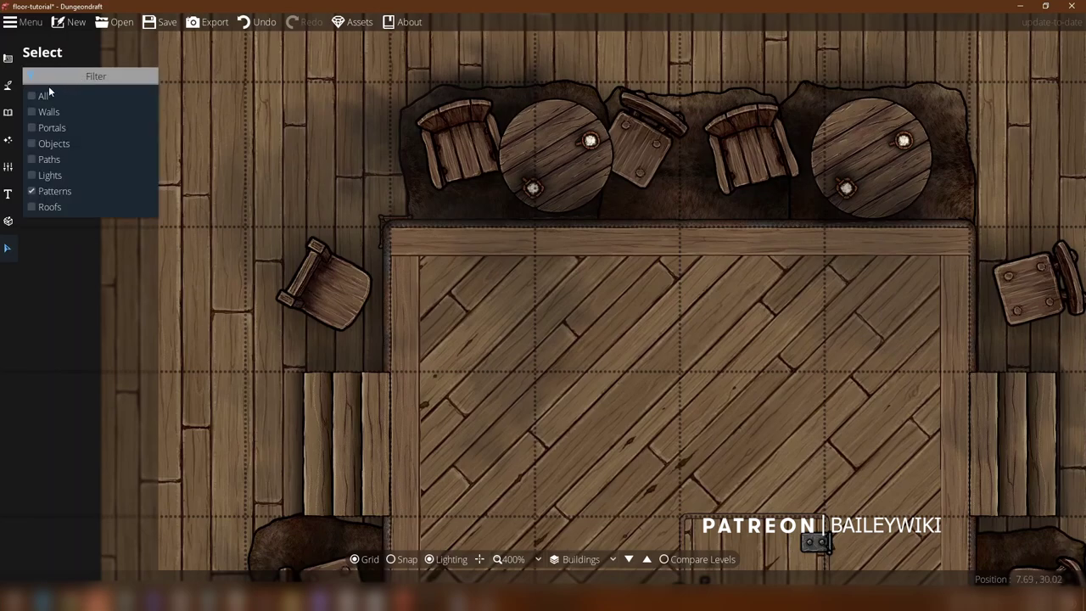
pyautogui.click(41, 95)
pyautogui.click(78, 63)
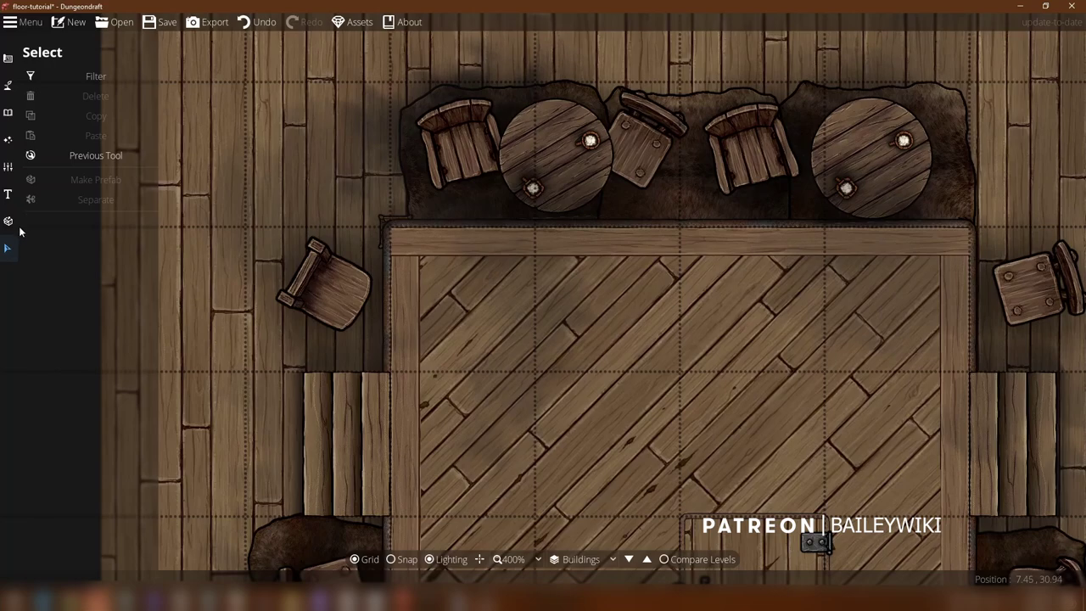
# Step: Try moving the shadow overlays around the round table above the stage, undoing each move
pyautogui.moveTo(427, 109); pyautogui.dragTo(502, 146)
pyautogui.hotkey('ctrl', 'z')
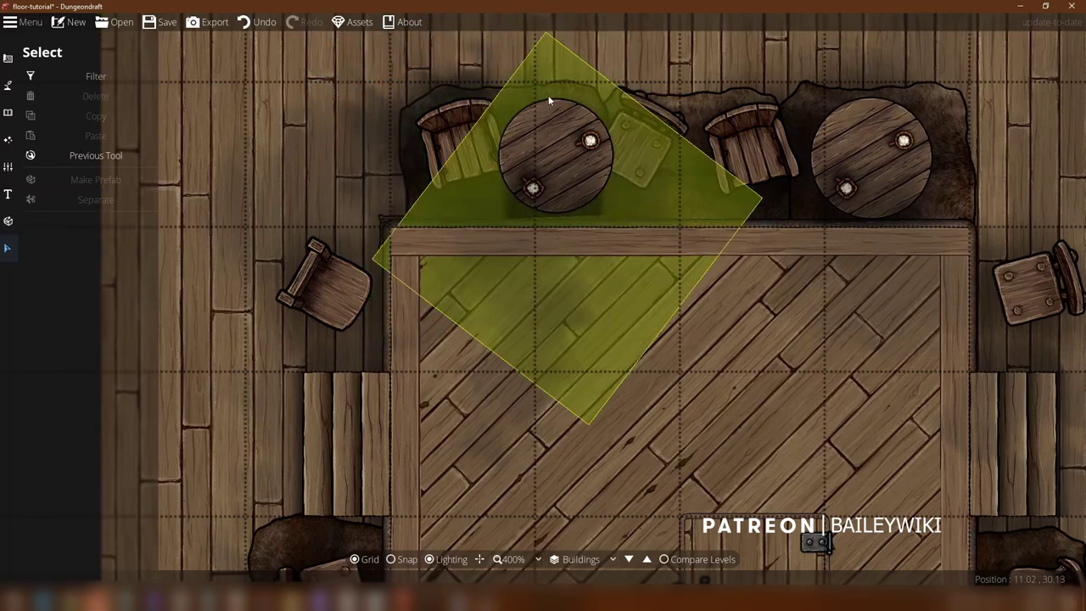
pyautogui.moveTo(548, 97); pyautogui.dragTo(431, 110)
pyautogui.hotkey('ctrl', 'z')
pyautogui.moveTo(560, 82); pyautogui.dragTo(436, 173)
pyautogui.hotkey('ctrl', 'z')
pyautogui.moveTo(569, 83)
pyautogui.mouseDown()
pyautogui.moveTo(519, 92)
pyautogui.moveTo(292, 61)
pyautogui.moveTo(600, 70)
pyautogui.moveTo(449, 76)
pyautogui.moveTo(582, 81)
pyautogui.mouseUp()
pyautogui.rightClick(583, 83)
# Step: Examine the neighbouring shop interiors and the tavern room with the sandy, wood-framed pit
pyautogui.scroll(-2, 675, 126)
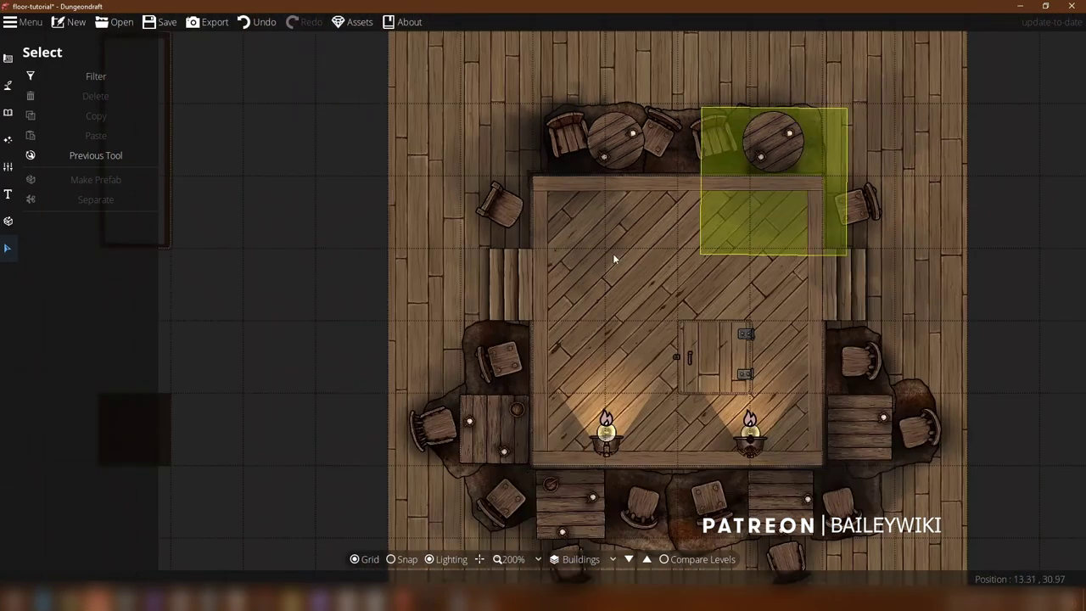
pyautogui.moveTo(697, 178); pyautogui.dragTo(353, 202)
pyautogui.scroll(-2, 559, 253)
pyautogui.moveTo(744, 239); pyautogui.dragTo(540, 140)
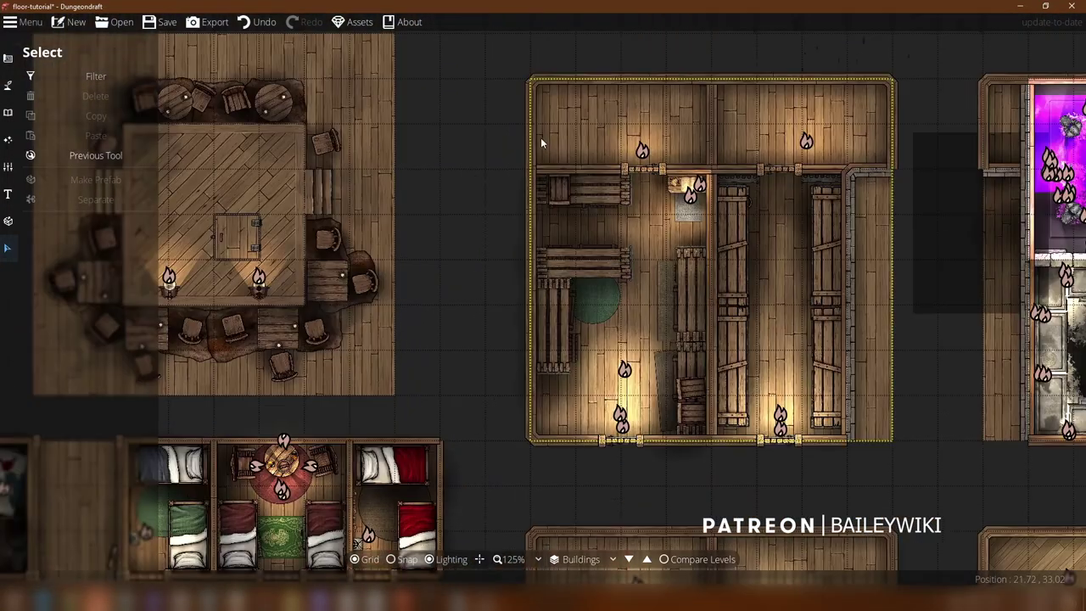
pyautogui.moveTo(727, 298); pyautogui.dragTo(609, 218)
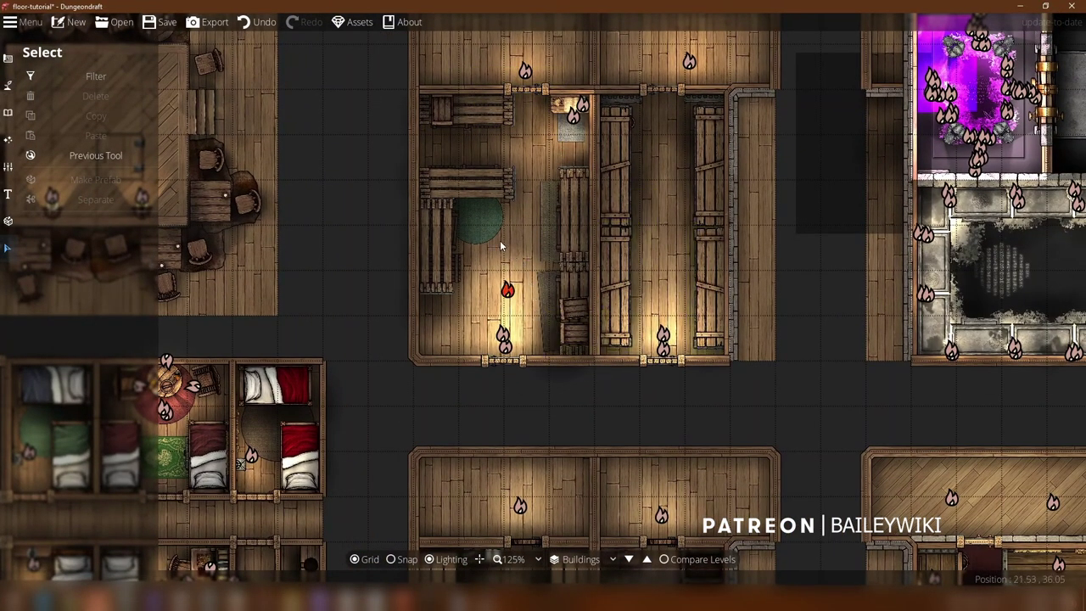
pyautogui.scroll(2, 524, 264)
pyautogui.scroll(-3, 631, 415)
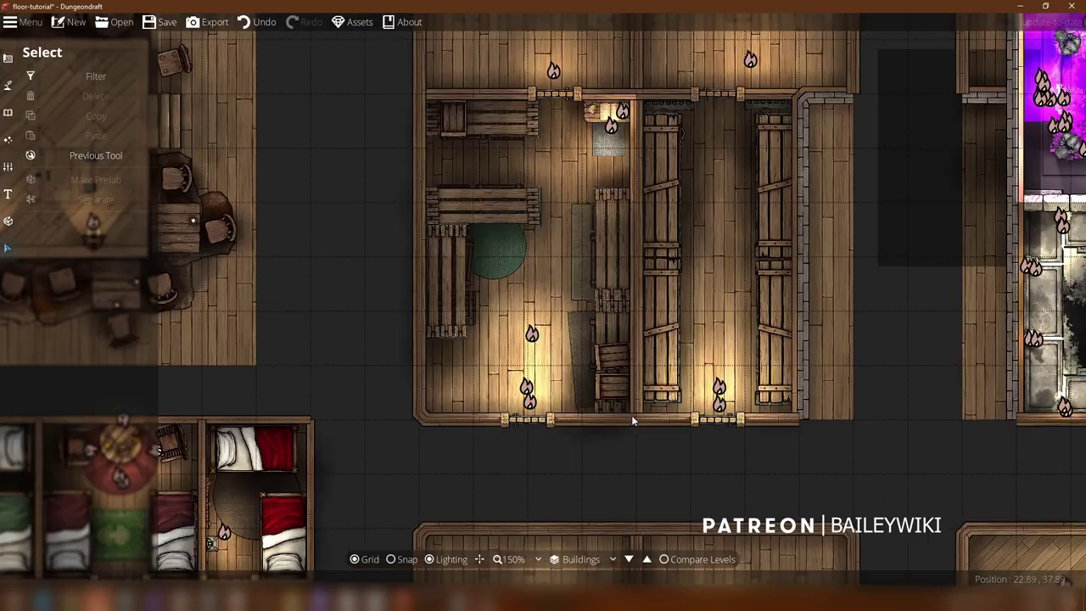
pyautogui.moveTo(622, 341); pyautogui.dragTo(279, 151)
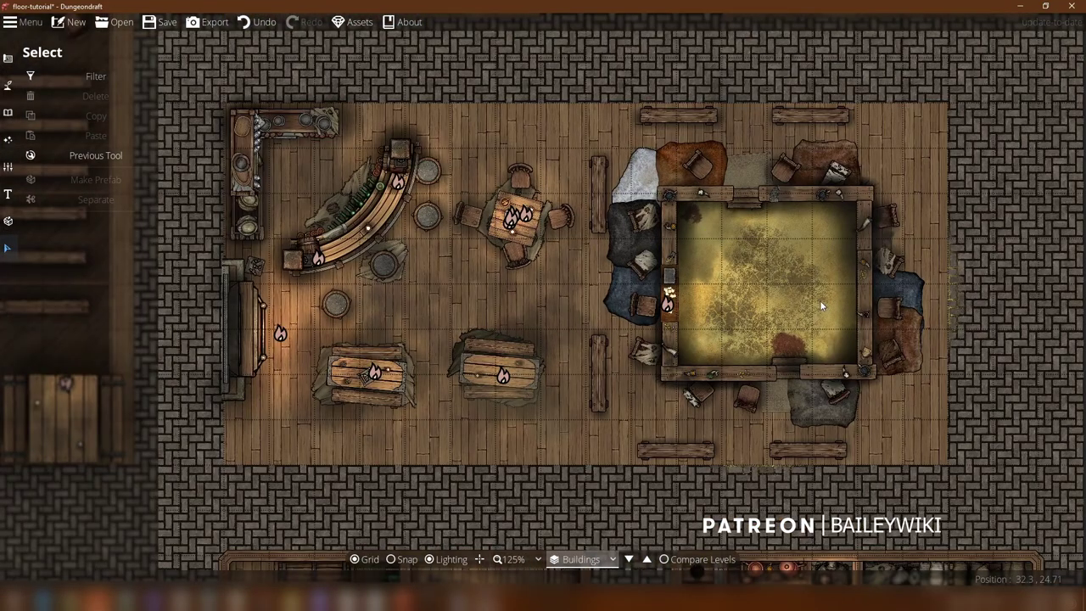
pyautogui.scroll(3, 819, 299)
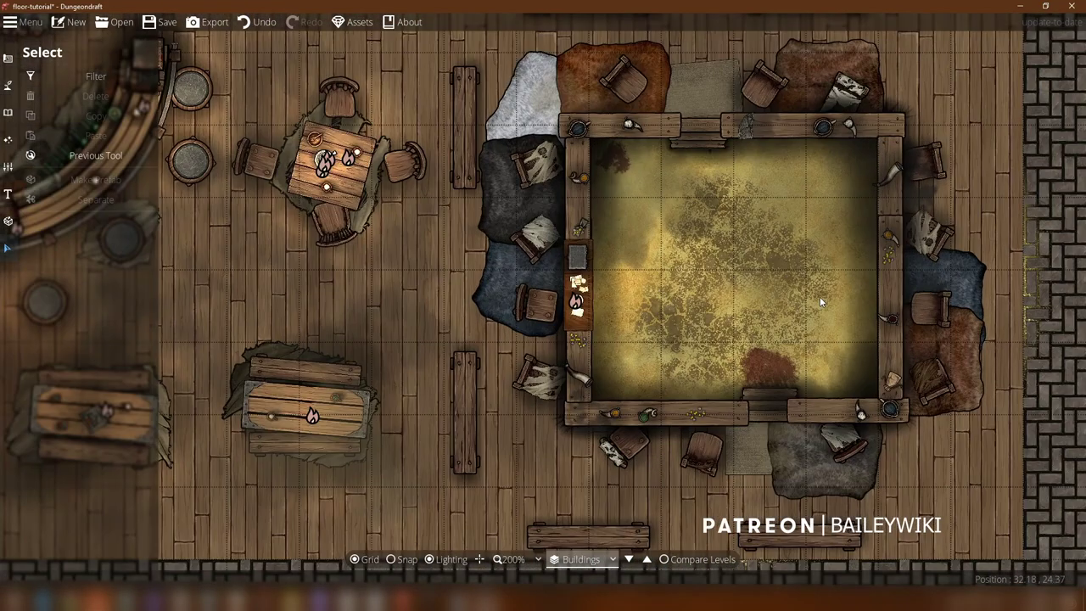
pyautogui.moveTo(687, 299); pyautogui.dragTo(604, 292)
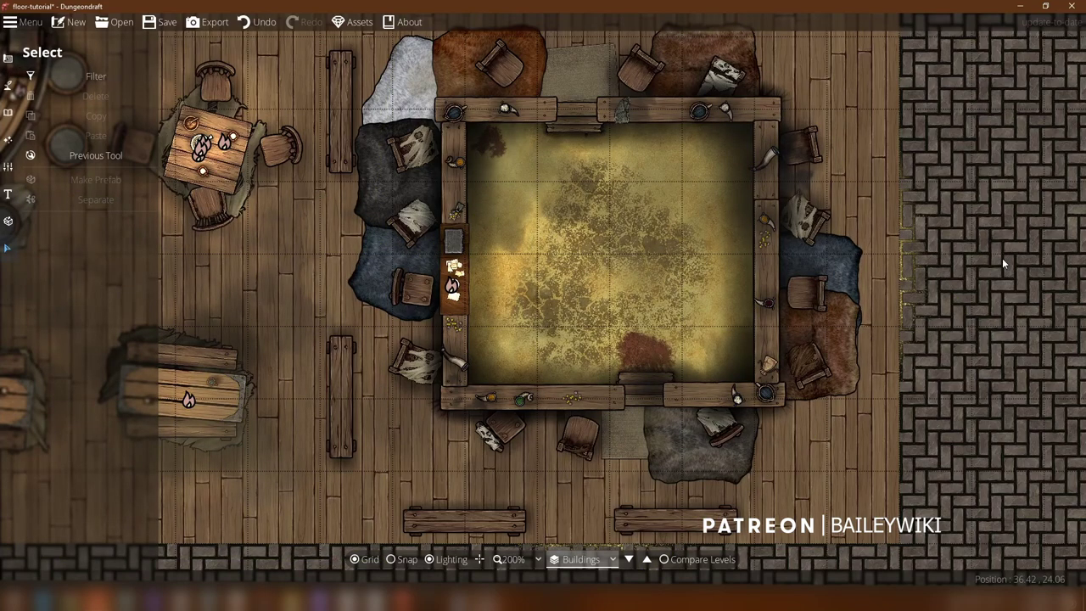
# Step: Open the Terrain Brush and disable the terrain for the level
pyautogui.click(8, 85)
pyautogui.click(46, 79)
pyautogui.click(45, 77)
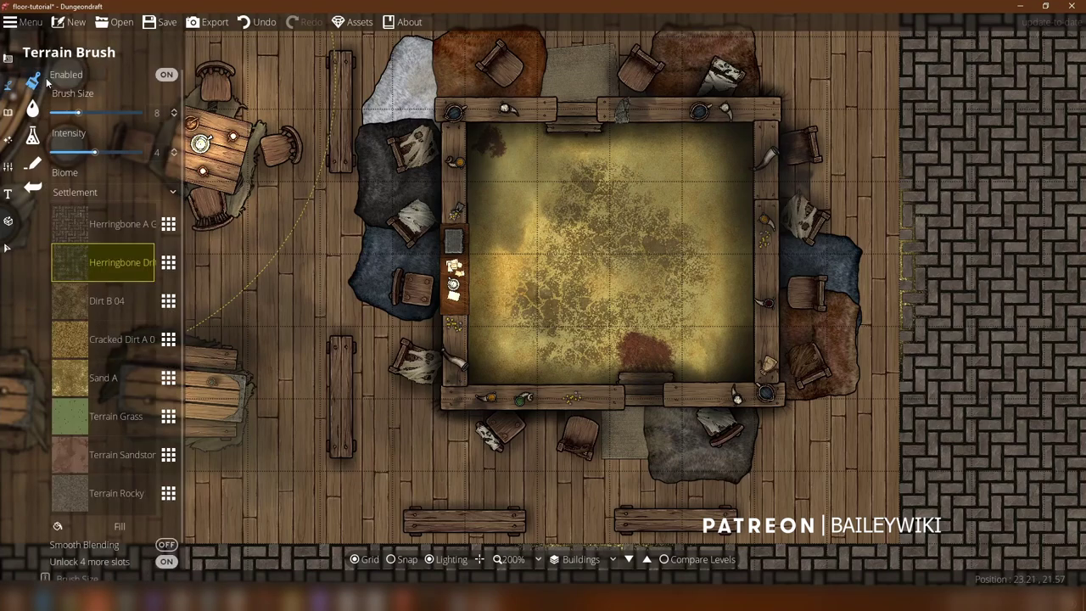
pyautogui.click(166, 75)
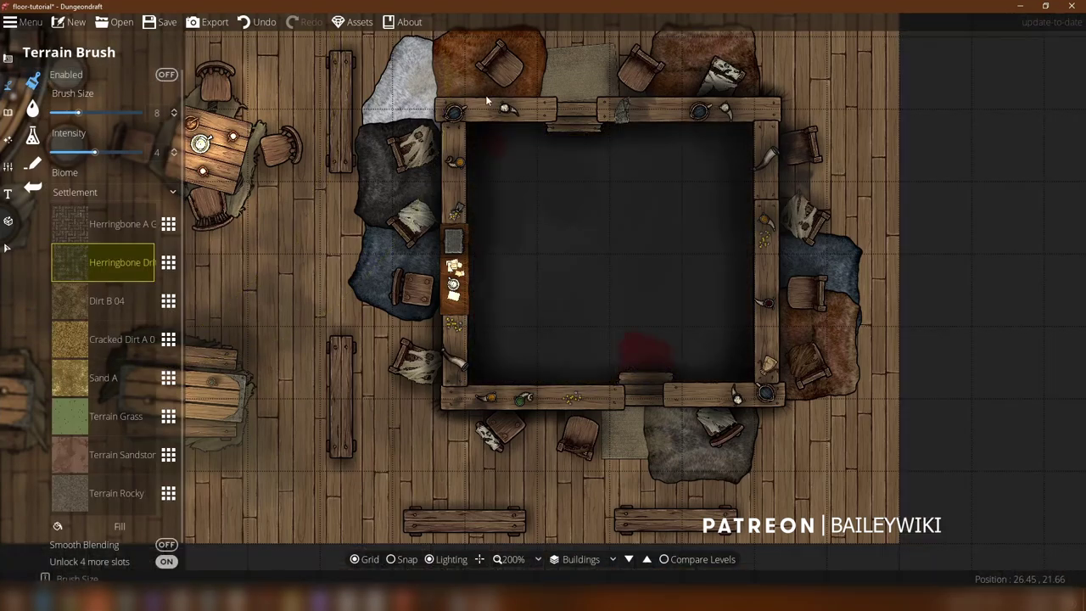
# Step: Examine the pit and the shop interiors without terrain, ending at the plant shop's aisle floor
pyautogui.scroll(-3, 648, 183)
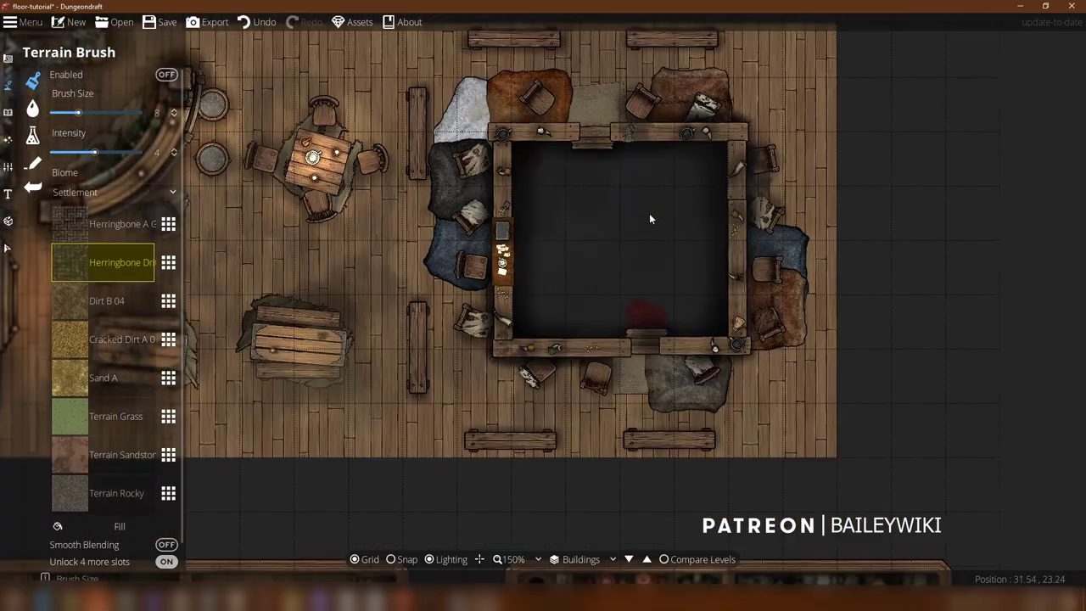
pyautogui.moveTo(510, 448); pyautogui.dragTo(683, 10)
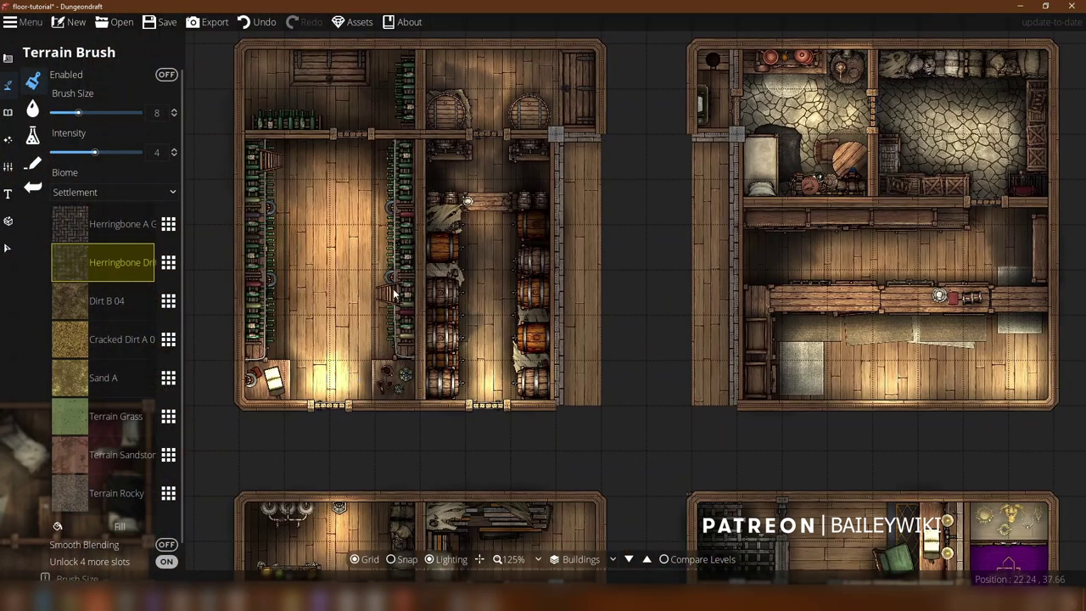
pyautogui.moveTo(393, 293); pyautogui.dragTo(446, 6)
pyautogui.scroll(-2, 419, 268)
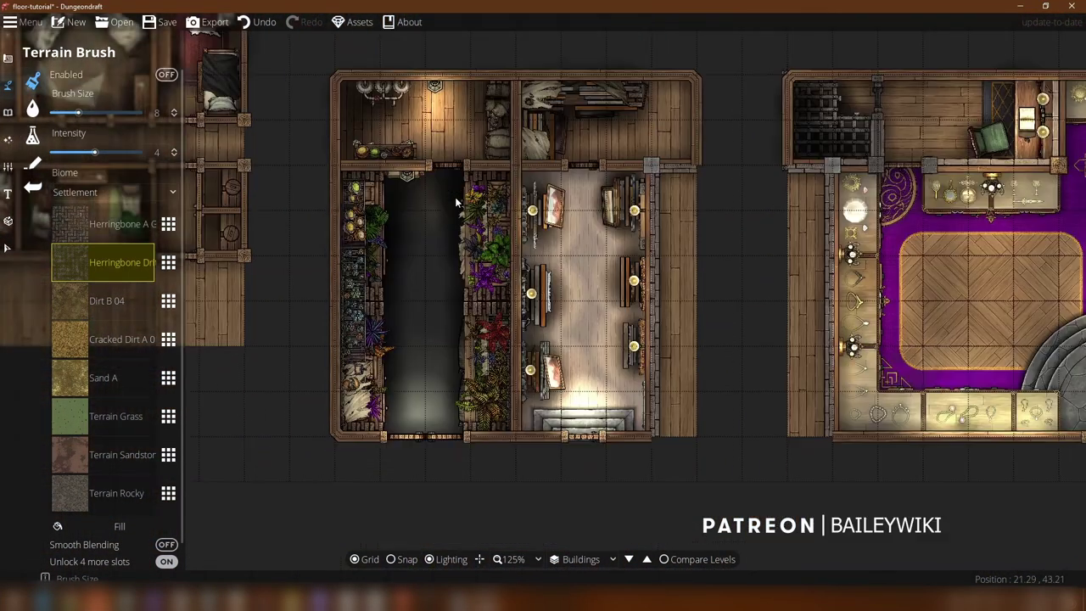
pyautogui.scroll(5, 431, 253)
pyautogui.scroll(4, 431, 255)
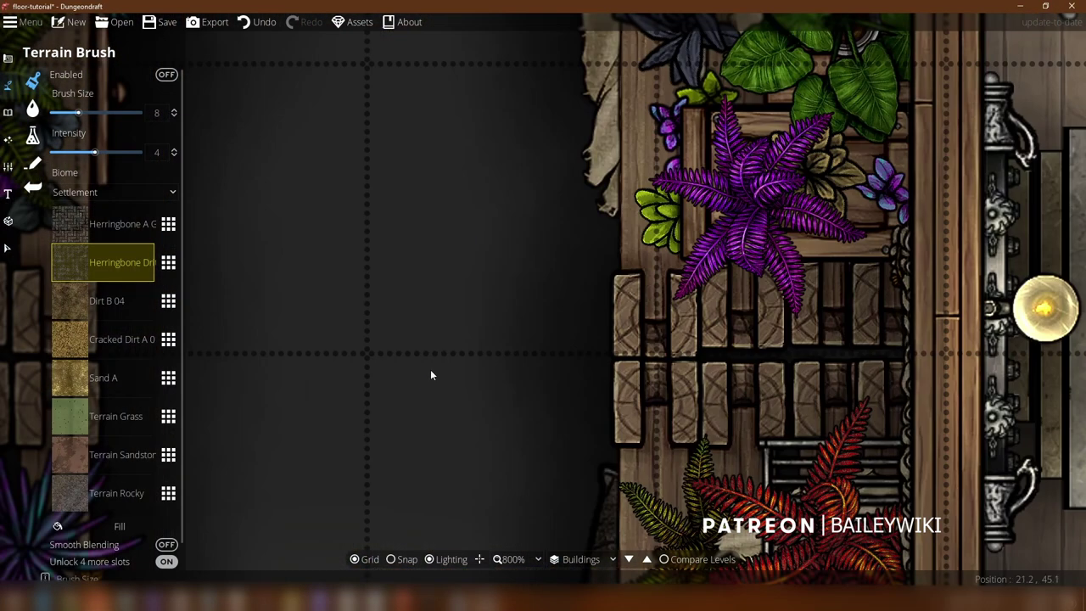
pyautogui.moveTo(430, 371); pyautogui.dragTo(514, 189)
pyautogui.scroll(-5, 514, 189)
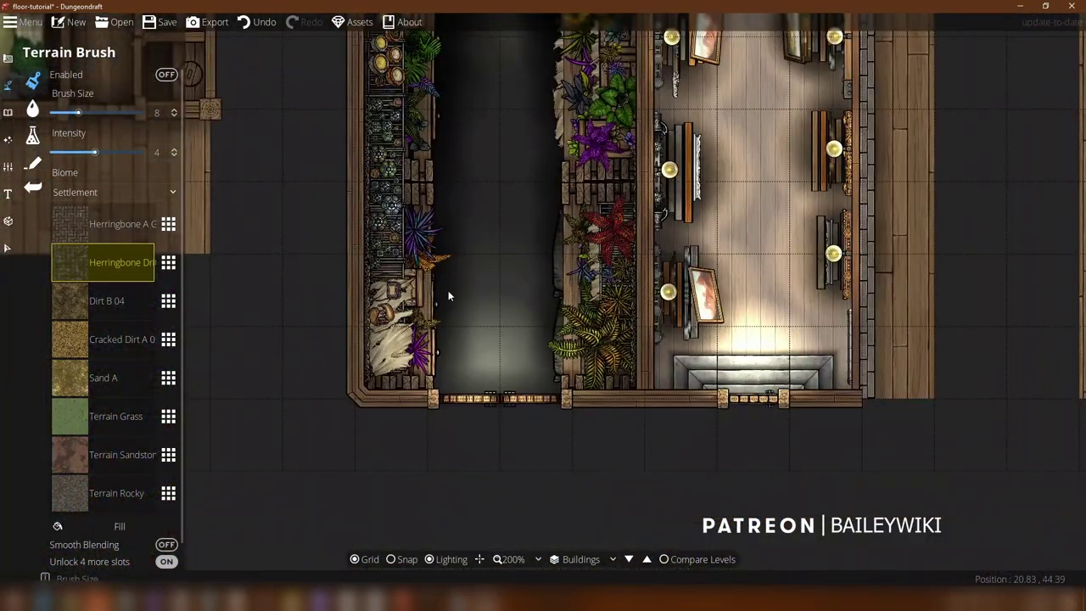
pyautogui.scroll(3, 450, 254)
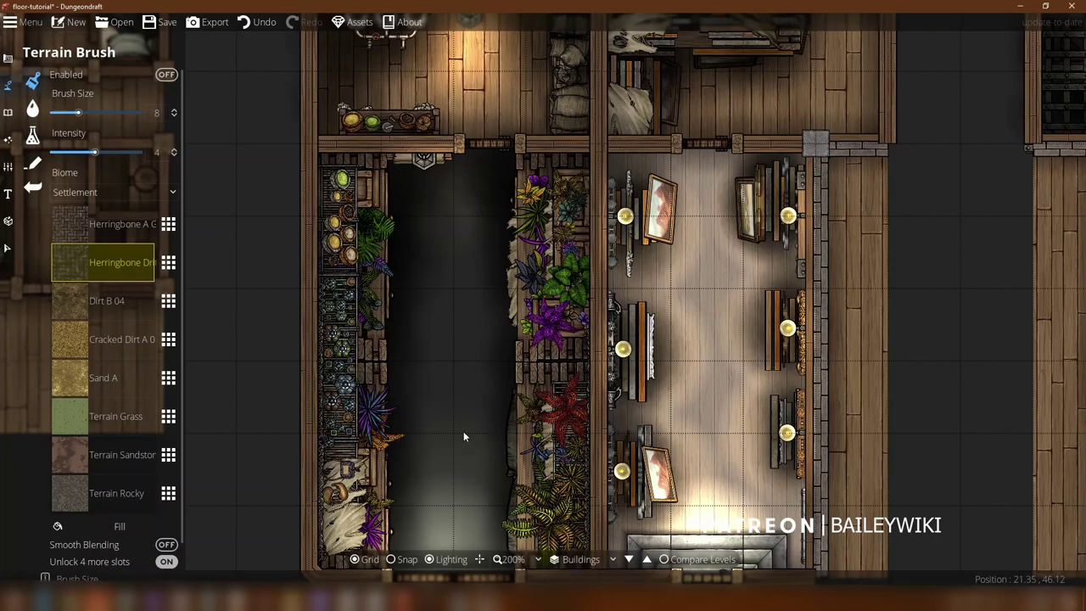
# Step: Re-enable the terrain and make Herringbone Drit A the active terrain after trying the gray herringbone
pyautogui.click(159, 77)
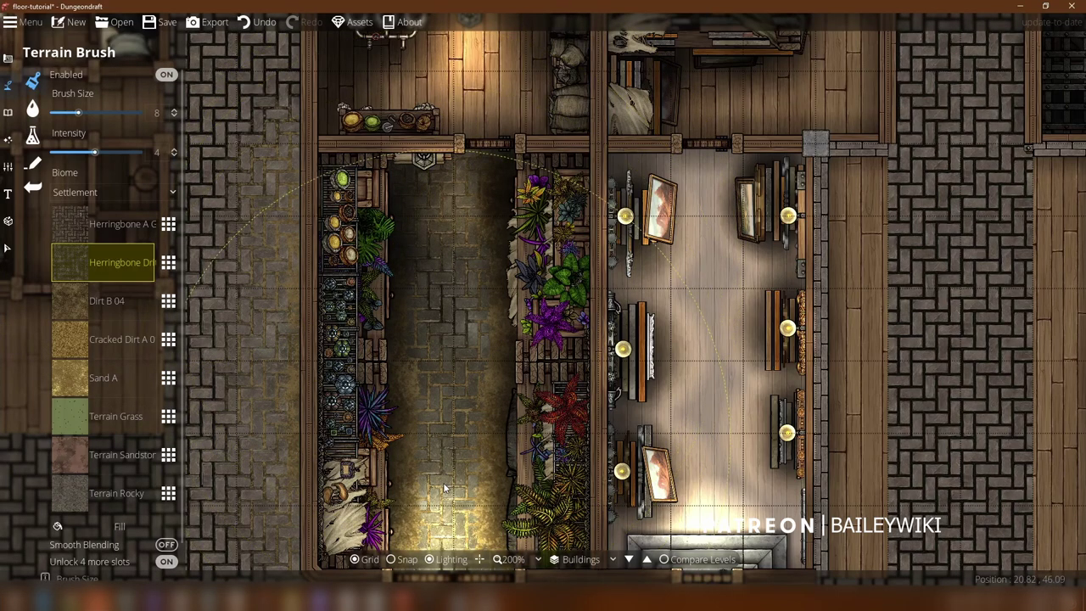
pyautogui.moveTo(445, 469); pyautogui.dragTo(443, 289)
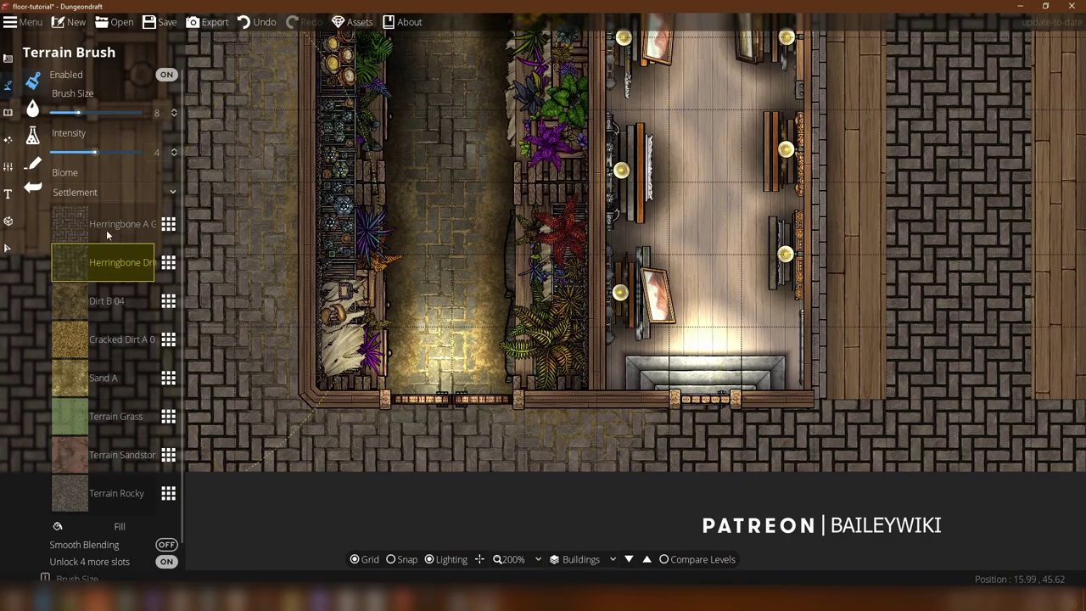
pyautogui.click(107, 227)
pyautogui.press('a')
pyautogui.press('s')
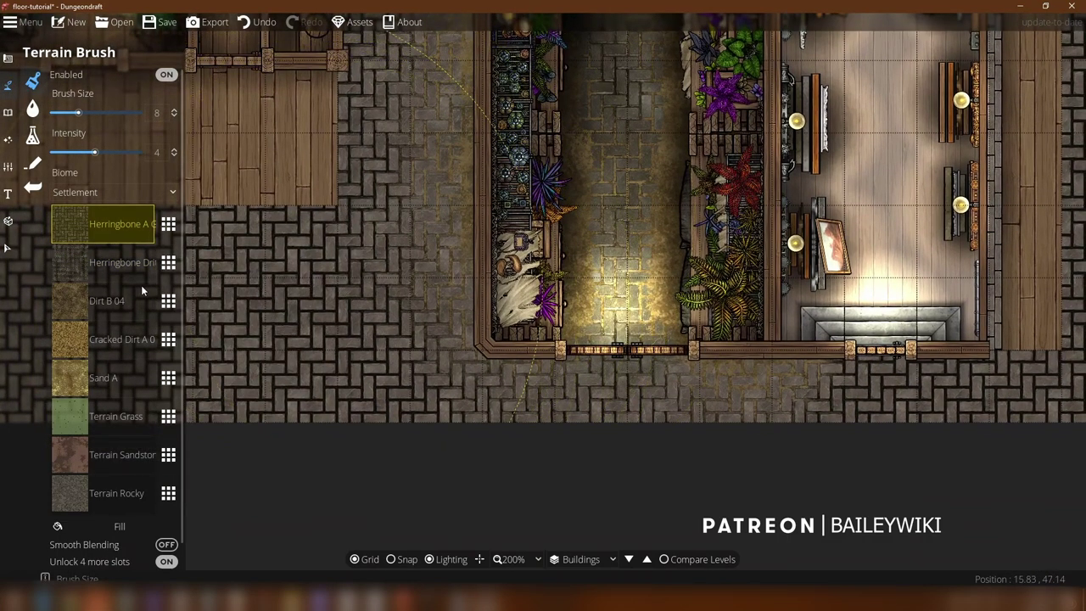
pyautogui.click(108, 265)
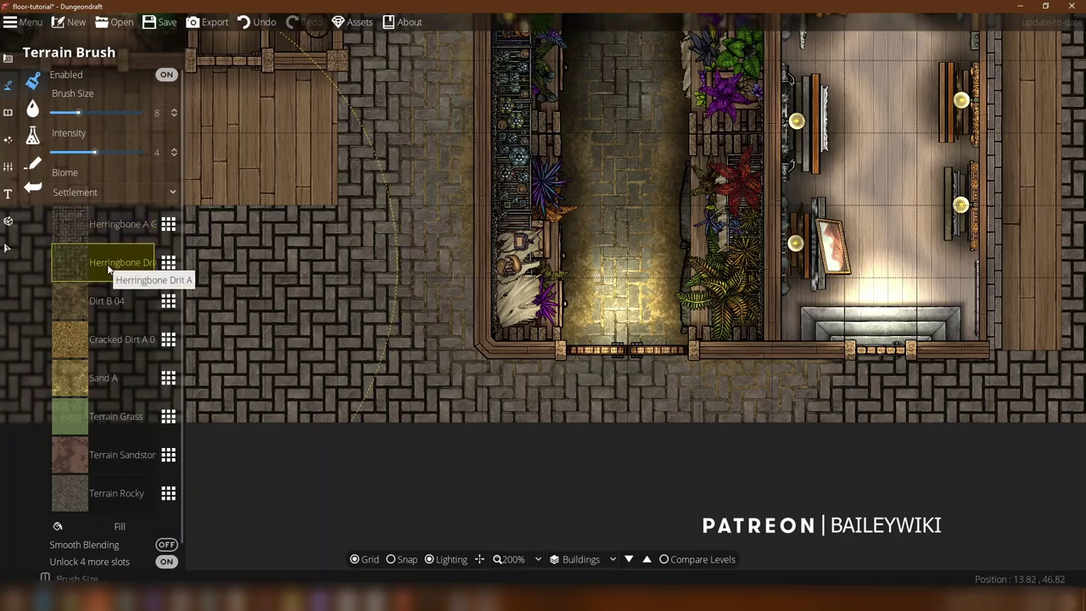
# Step: Browse the FA_Artificial_Terrains textures available for the Herringbone Drit A slot, keeping the current terrain
pyautogui.click(169, 263)
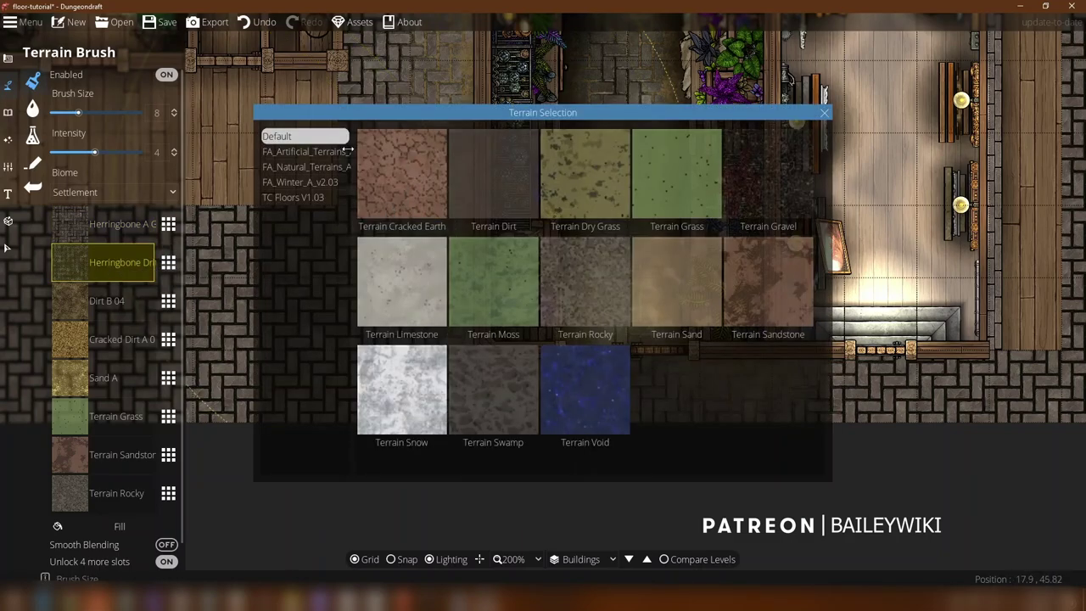
pyautogui.click(300, 151)
pyautogui.scroll(-3, 610, 254)
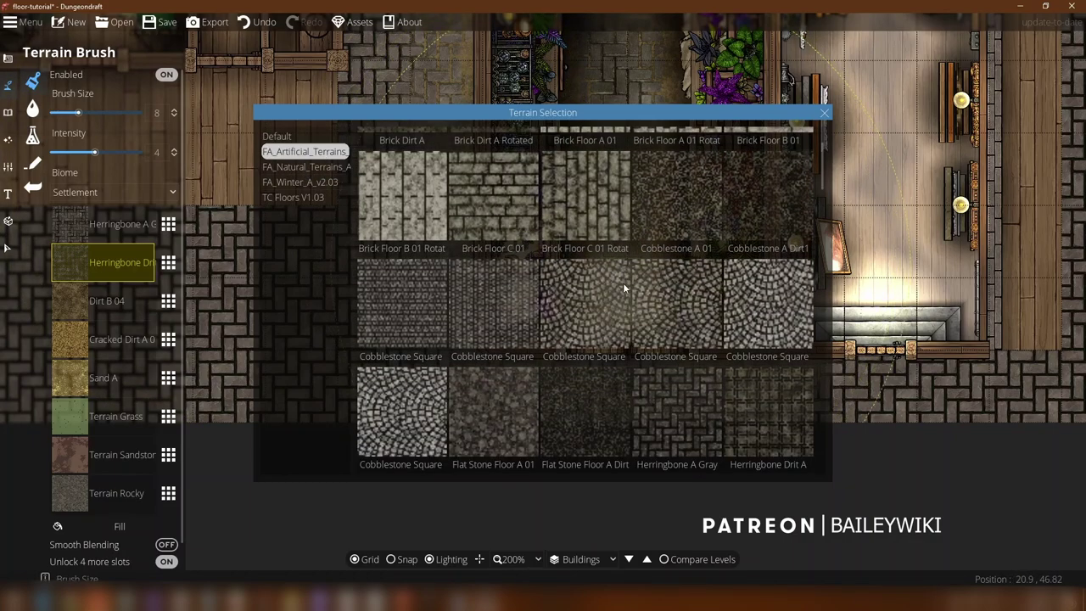
pyautogui.scroll(-6, 623, 288)
pyautogui.scroll(-3, 748, 199)
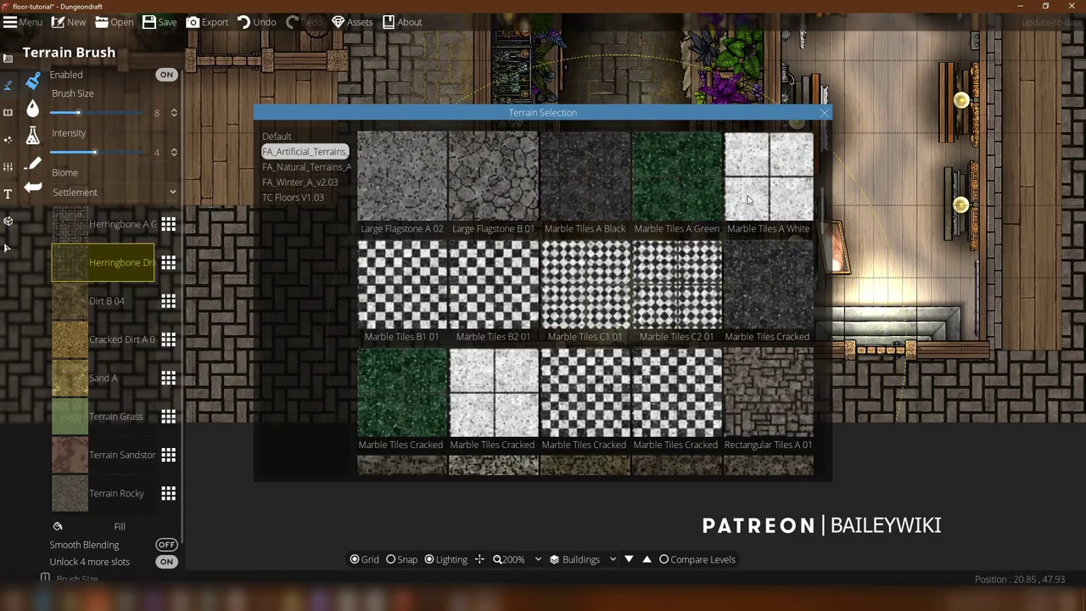
pyautogui.scroll(-1, 748, 201)
pyautogui.click(823, 114)
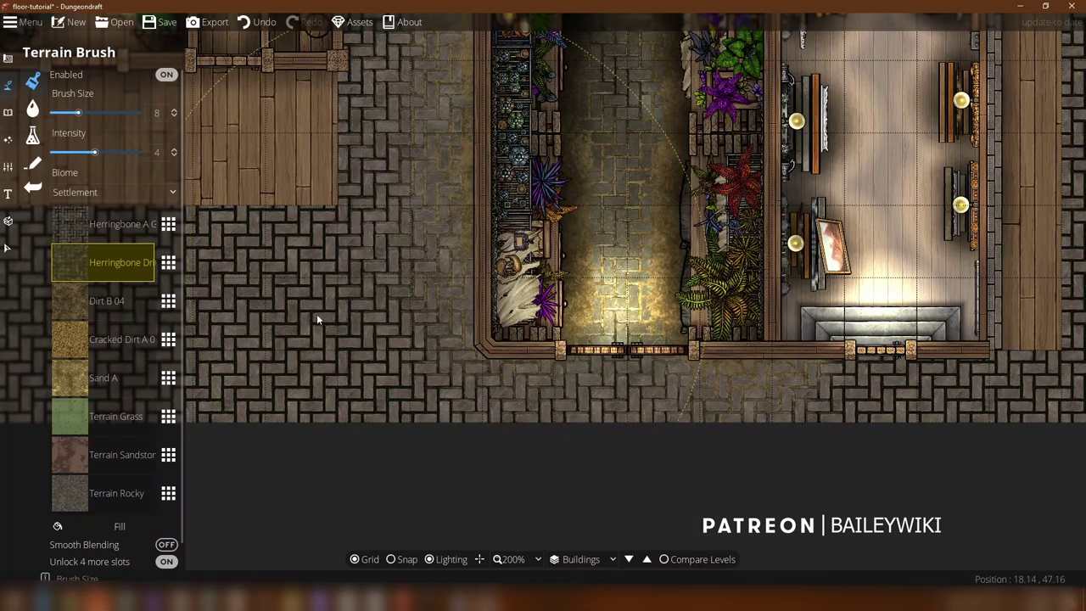
# Step: Paint Herringbone Drit A over the street beside the plant shop, reducing the brush size to 5
pyautogui.click(252, 326)
pyautogui.moveTo(252, 326); pyautogui.dragTo(315, 321)
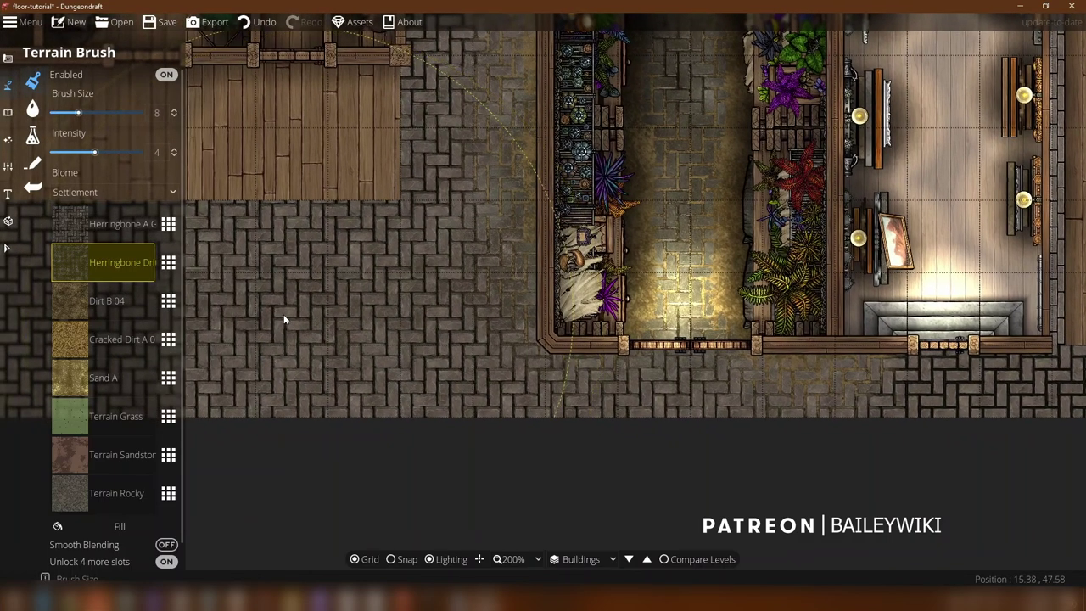
pyautogui.scroll(-3, 284, 314)
pyautogui.click(283, 314)
pyautogui.click(218, 390)
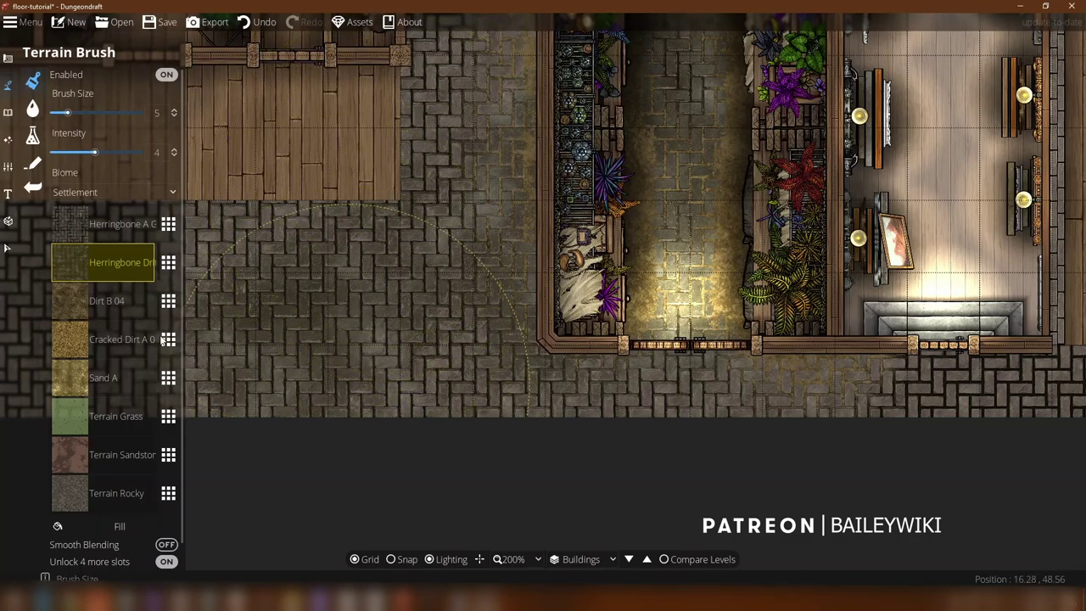
# Step: Paint Dirt B 04 over the street's herringbone paving, adding a narrow vertical strip with brush size 1
pyautogui.click(108, 298)
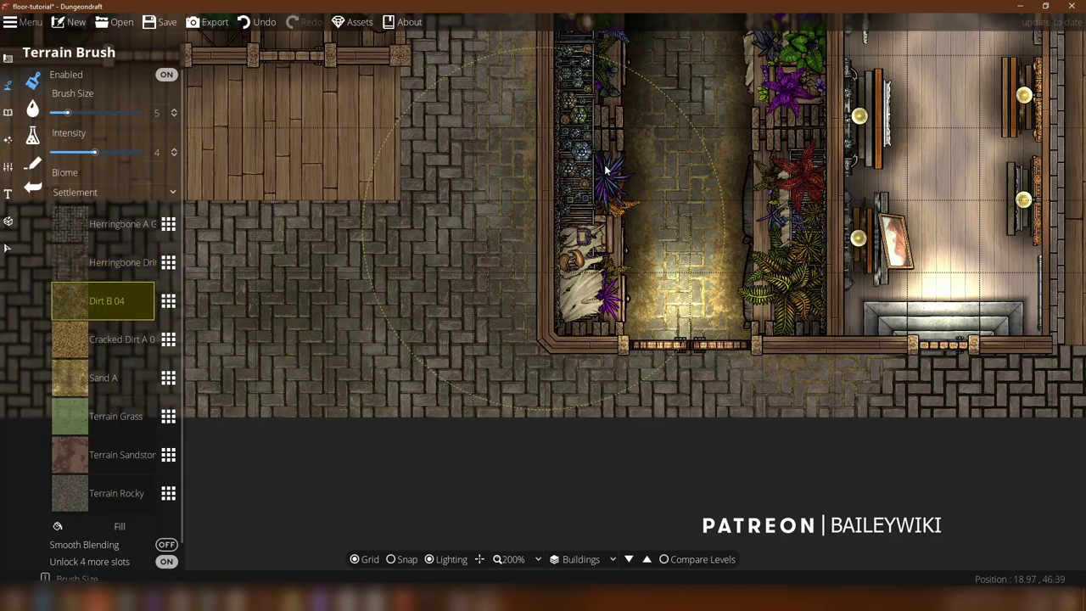
pyautogui.click(350, 322)
pyautogui.scroll(-2, 283, 337)
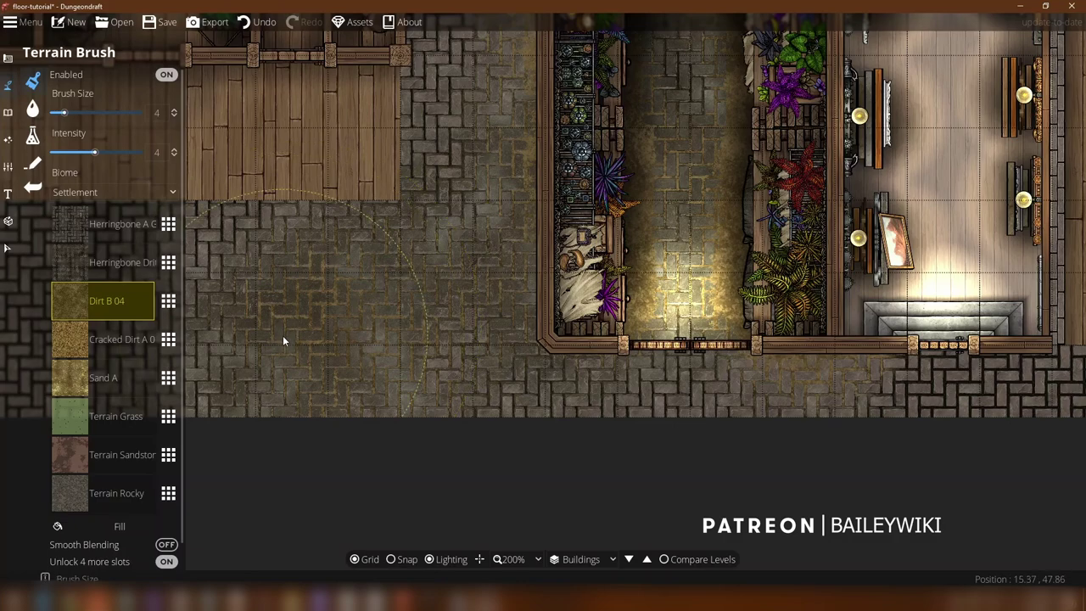
pyautogui.scroll(-2, 283, 343)
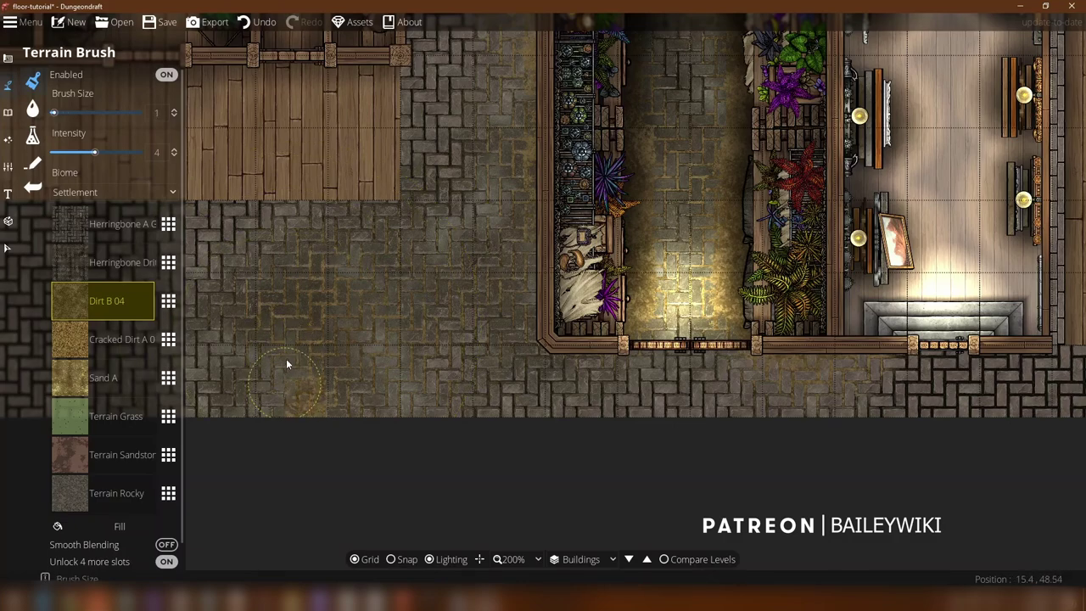
pyautogui.moveTo(291, 235); pyautogui.dragTo(292, 208)
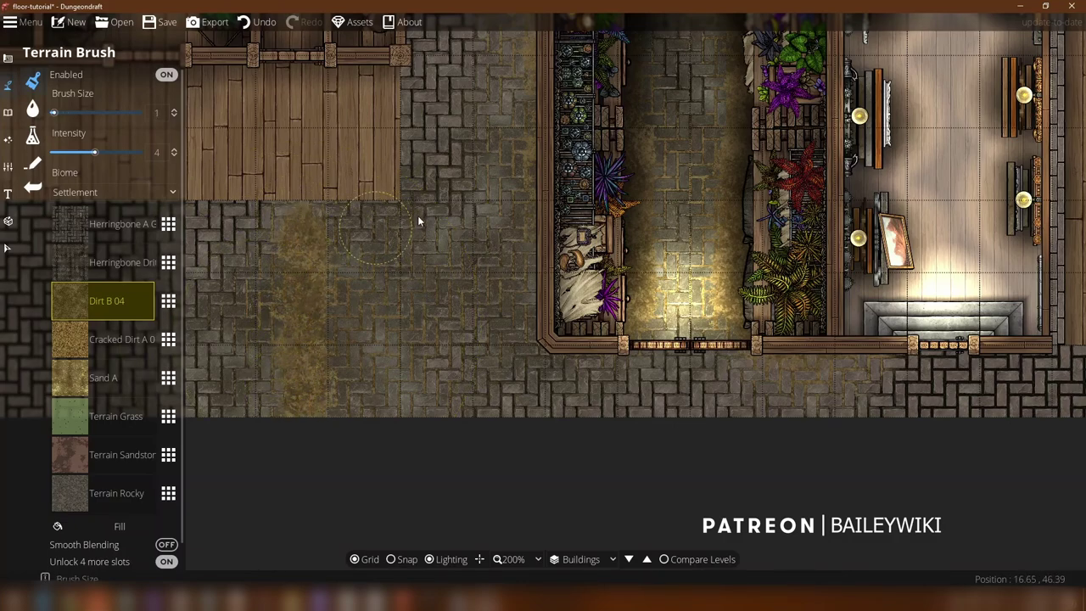
# Step: Paint a second vertical strip of Dirt B 04 over the herringbone street, nearer the plant shop's wall, with brush size 1
pyautogui.moveTo(447, 215); pyautogui.dragTo(459, 283)
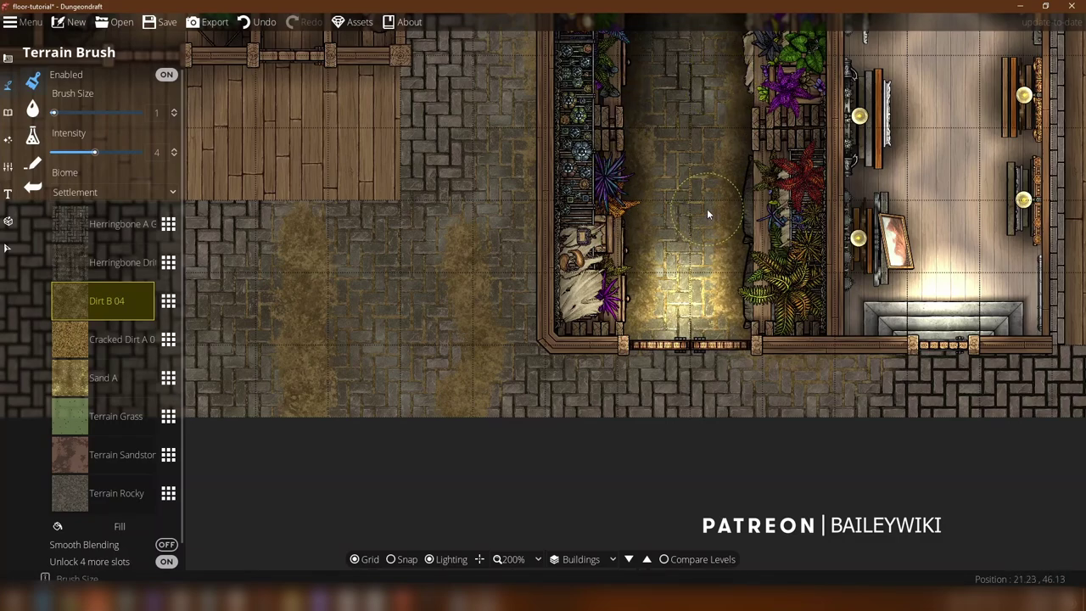
pyautogui.scroll(1, 706, 208)
pyautogui.scroll(-1, 697, 148)
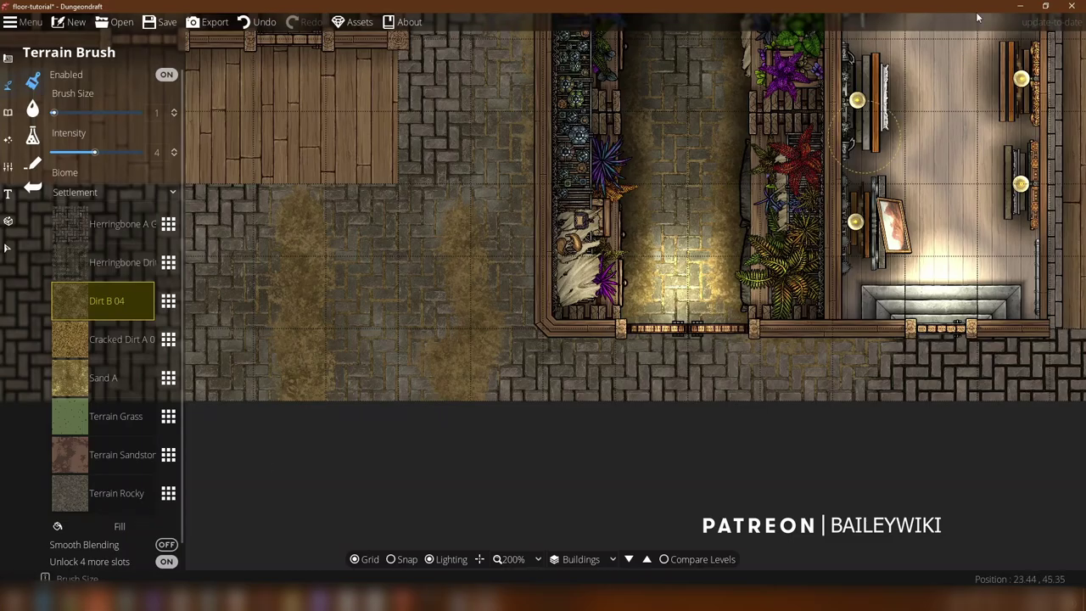
# Step: Paint the Cracked Dirt A terrain broadly over the sandy floor of the fighting pit with brush size 5
pyautogui.moveTo(975, 12); pyautogui.dragTo(363, 471)
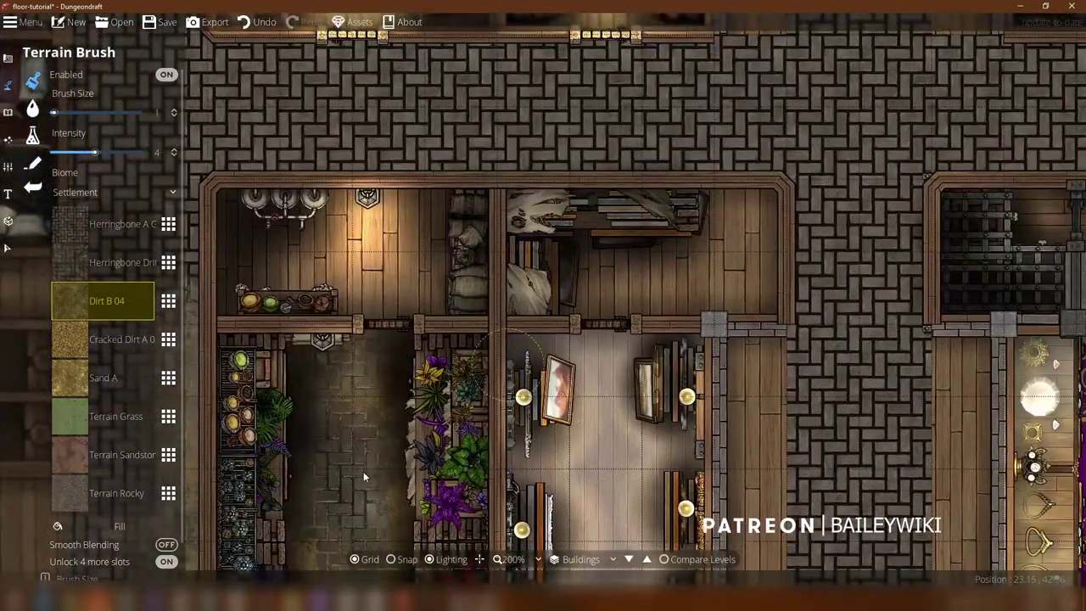
pyautogui.moveTo(658, 144)
pyautogui.mouseDown()
pyautogui.moveTo(435, 407)
pyautogui.moveTo(256, 581)
pyautogui.mouseUp()
pyautogui.moveTo(755, 111)
pyautogui.mouseDown()
pyautogui.moveTo(464, 507)
pyautogui.moveTo(458, 560)
pyautogui.mouseUp()
pyautogui.moveTo(331, 100)
pyautogui.mouseDown()
pyautogui.moveTo(458, 310)
pyautogui.moveTo(500, 349)
pyautogui.mouseUp()
pyautogui.scroll(2, 454, 265)
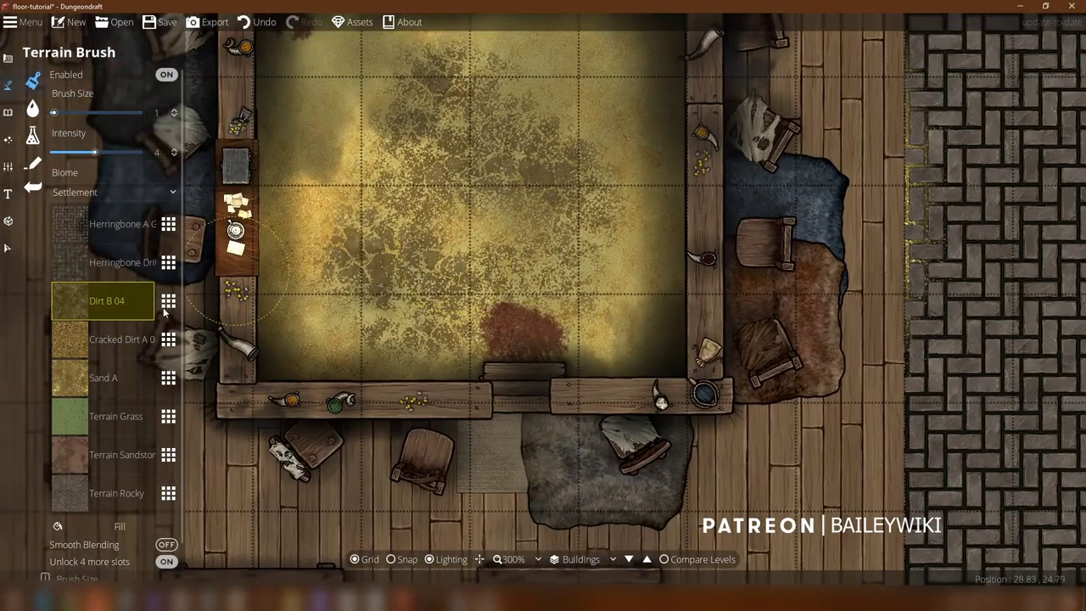
pyautogui.click(113, 338)
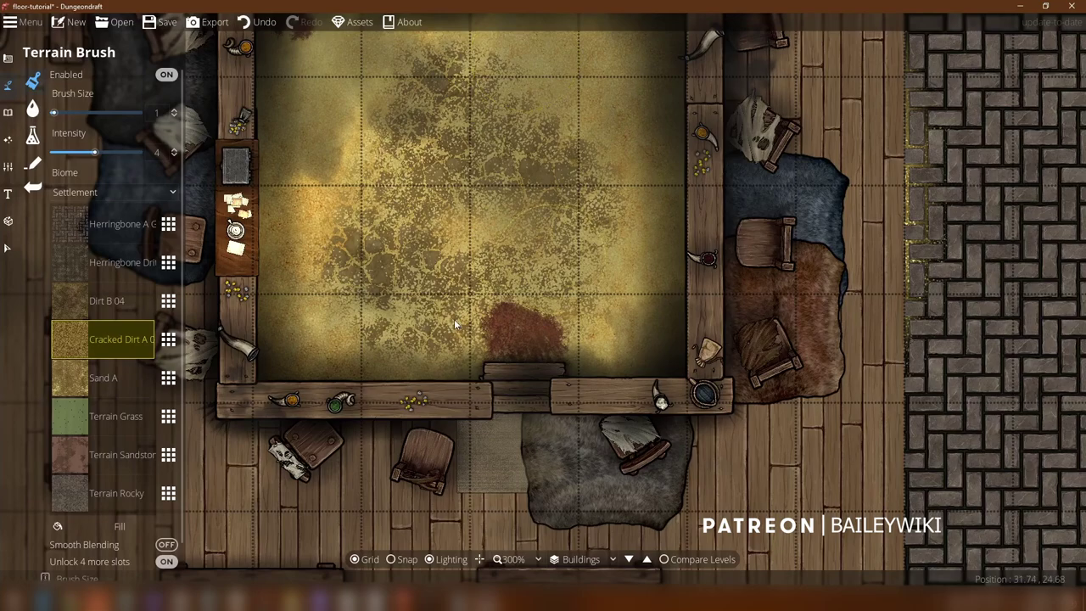
pyautogui.scroll(4, 413, 171)
pyautogui.click(429, 171)
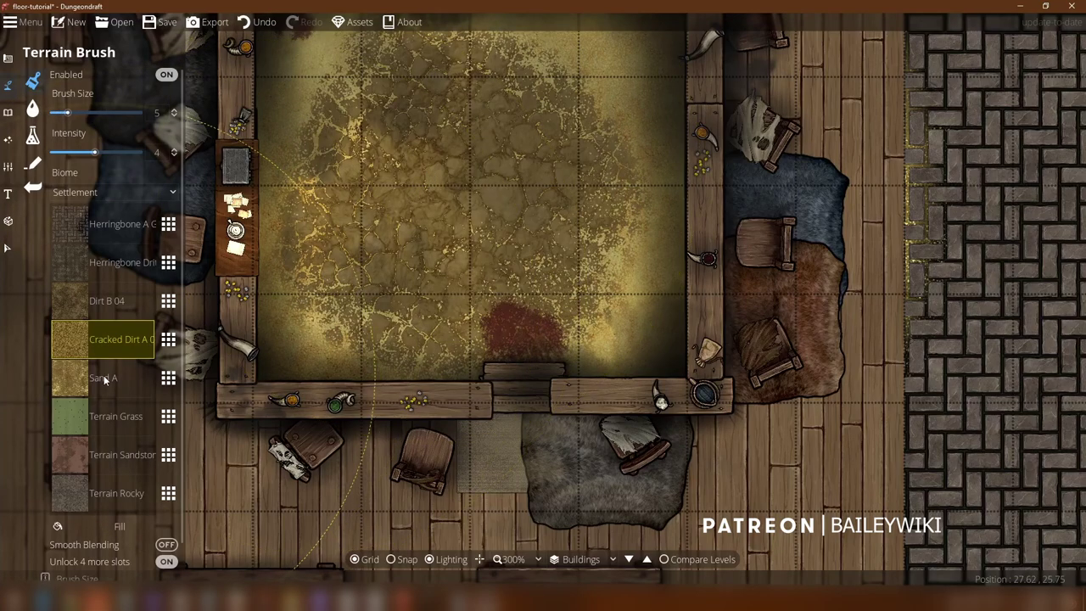
# Step: Paint patches of Sand A over the pit's cracked dirt with brush size 3, leaving irregular areas of dirt between them
pyautogui.click(445, 170)
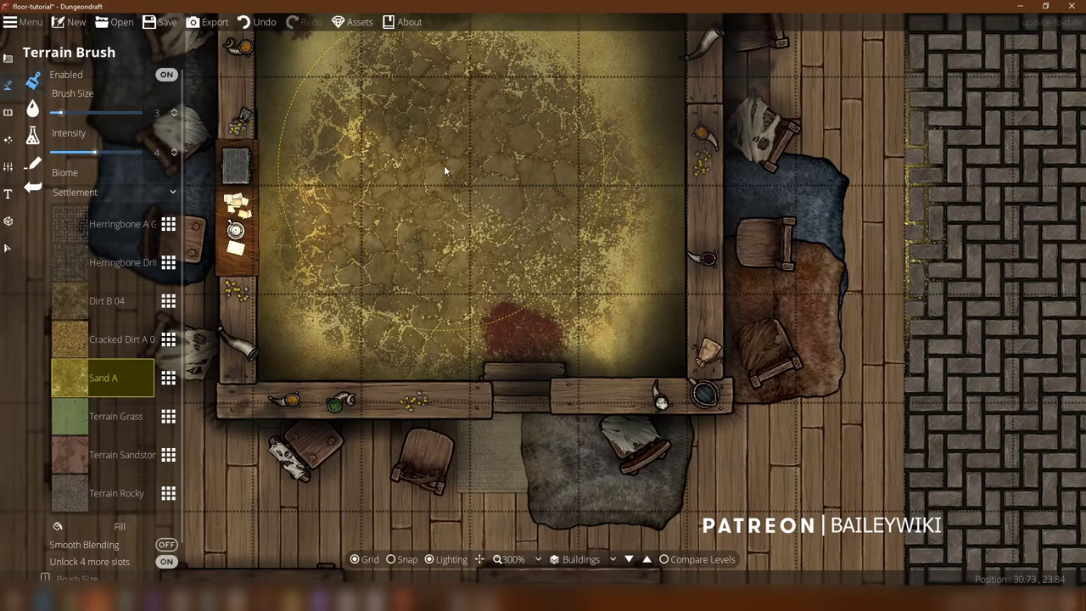
pyautogui.click(446, 169)
pyautogui.click(569, 310)
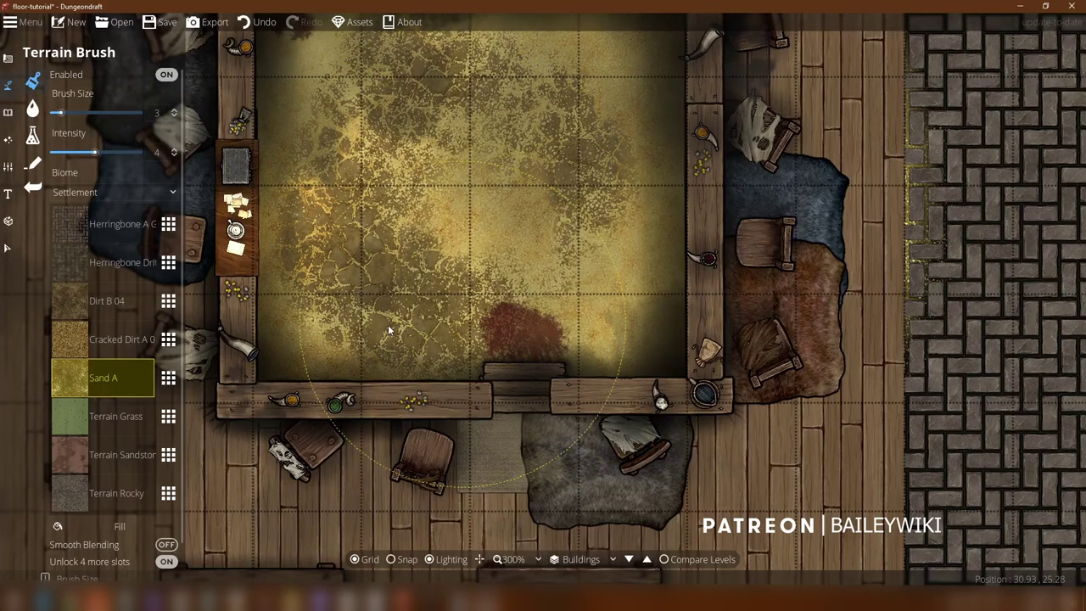
pyautogui.click(336, 326)
pyautogui.press('w')
pyautogui.click(294, 305)
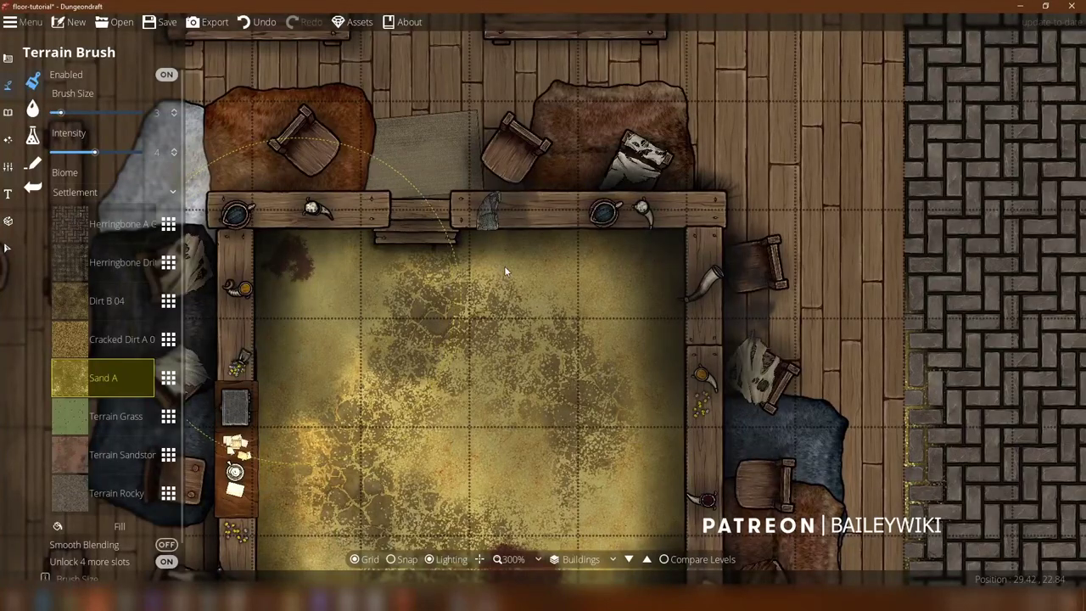
# Step: Examine how the sand, dirt and cracked dirt terrains blend across the whole fighting pit floor
pyautogui.click(586, 361)
pyautogui.moveTo(592, 361); pyautogui.dragTo(603, 158)
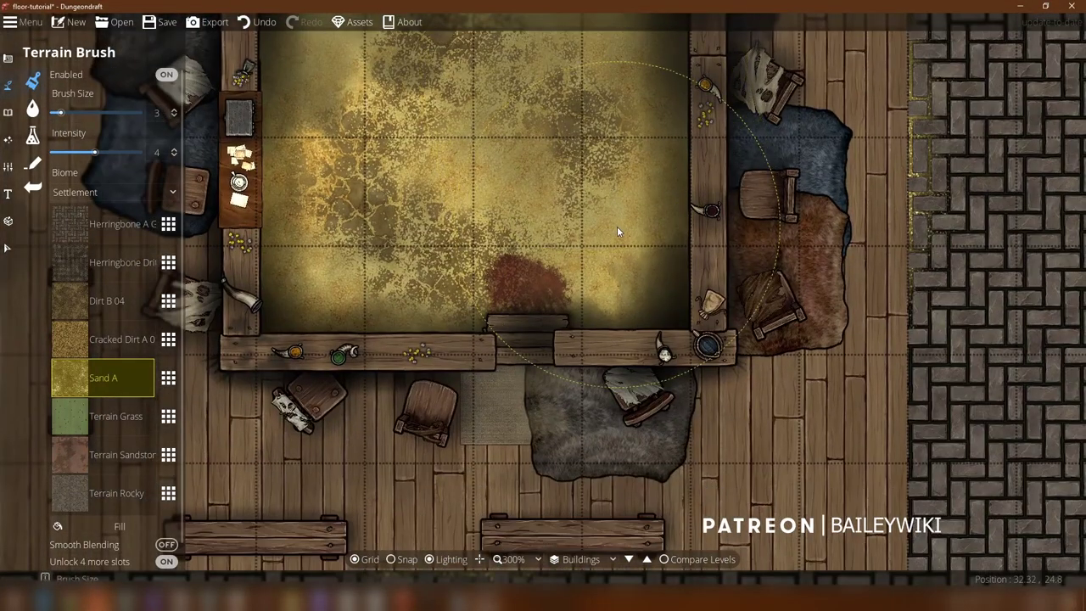
pyautogui.moveTo(616, 229); pyautogui.dragTo(492, 222)
pyautogui.moveTo(396, 65); pyautogui.dragTo(400, 139)
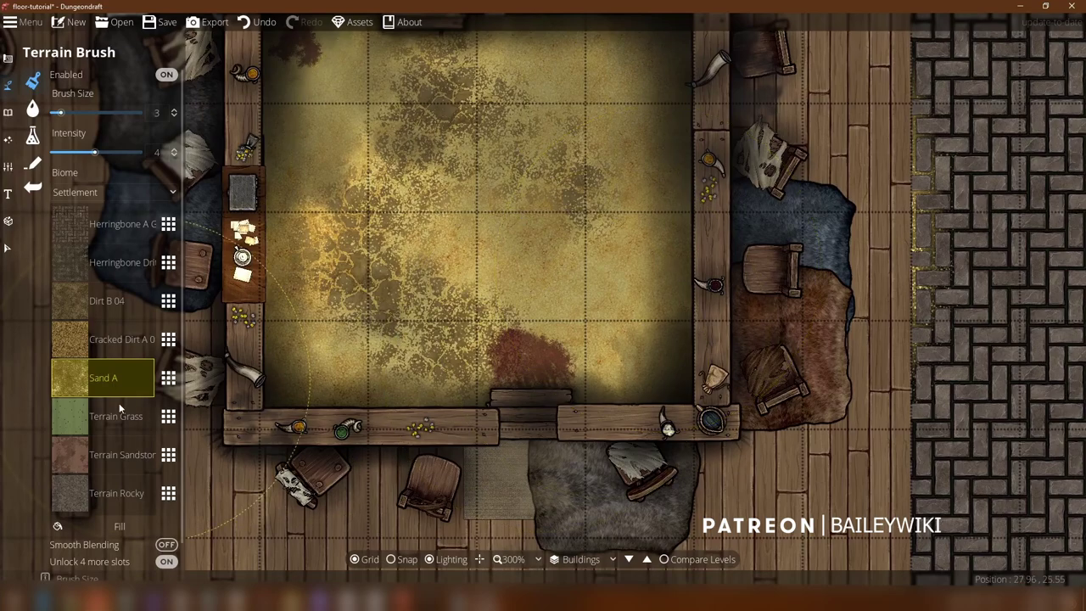
pyautogui.scroll(-1, 562, 168)
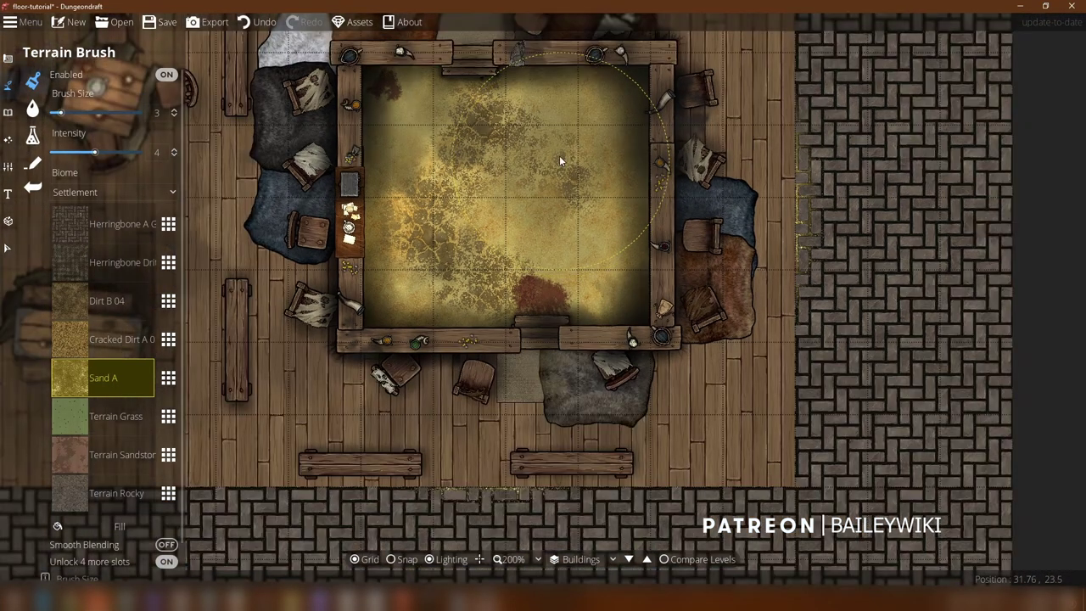
pyautogui.press('w')
pyautogui.scroll(1, 577, 234)
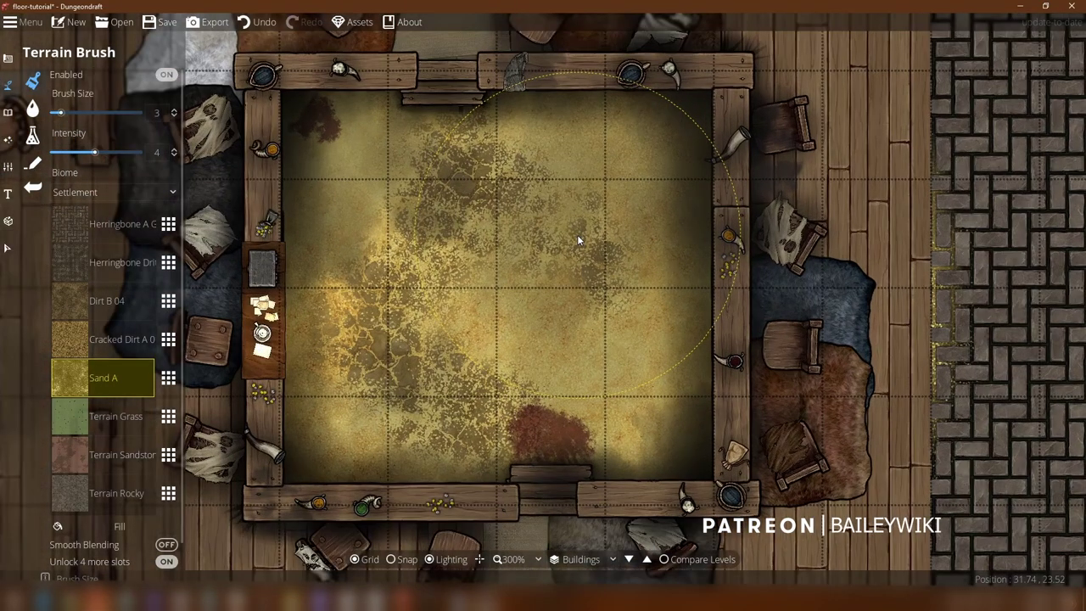
pyautogui.moveTo(591, 442); pyautogui.dragTo(625, 406)
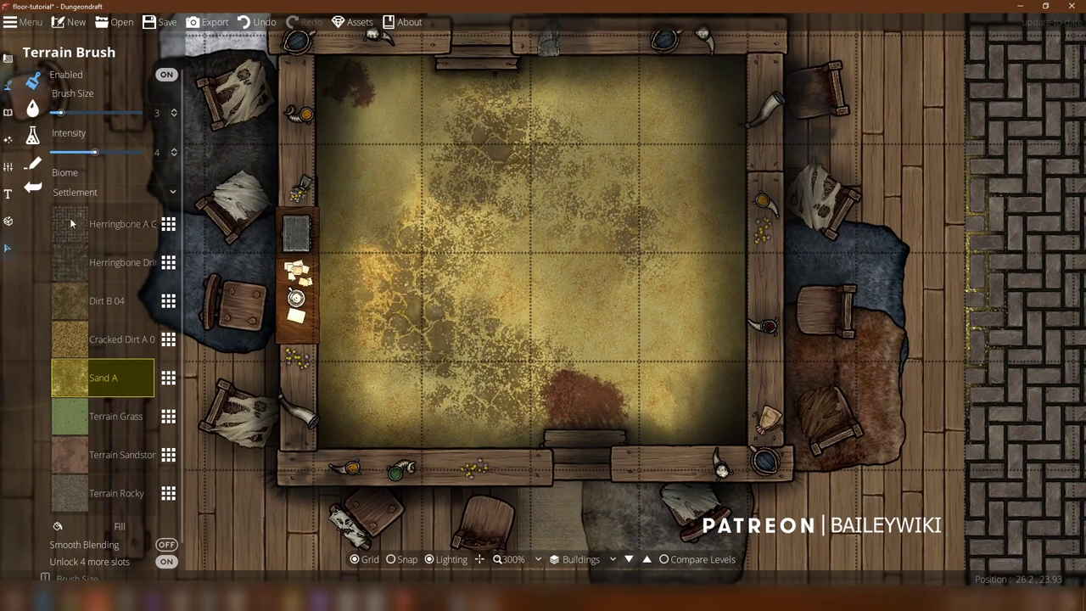
# Step: Switch to the Select tool and survey the floors from the fighting pit past the bedrooms to the picture shop
pyautogui.press('v')
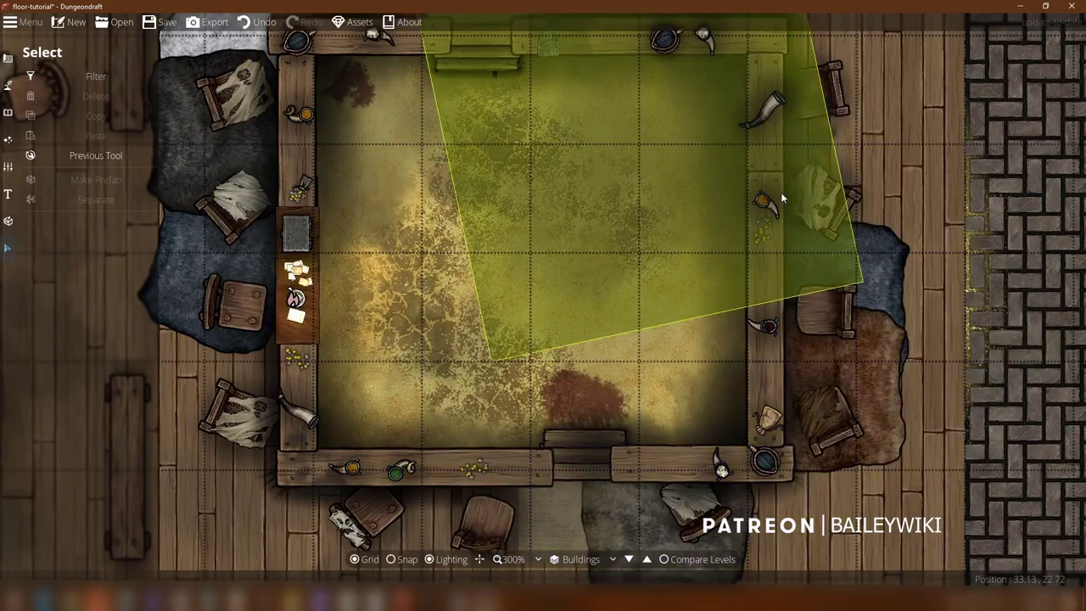
pyautogui.scroll(-2, 699, 278)
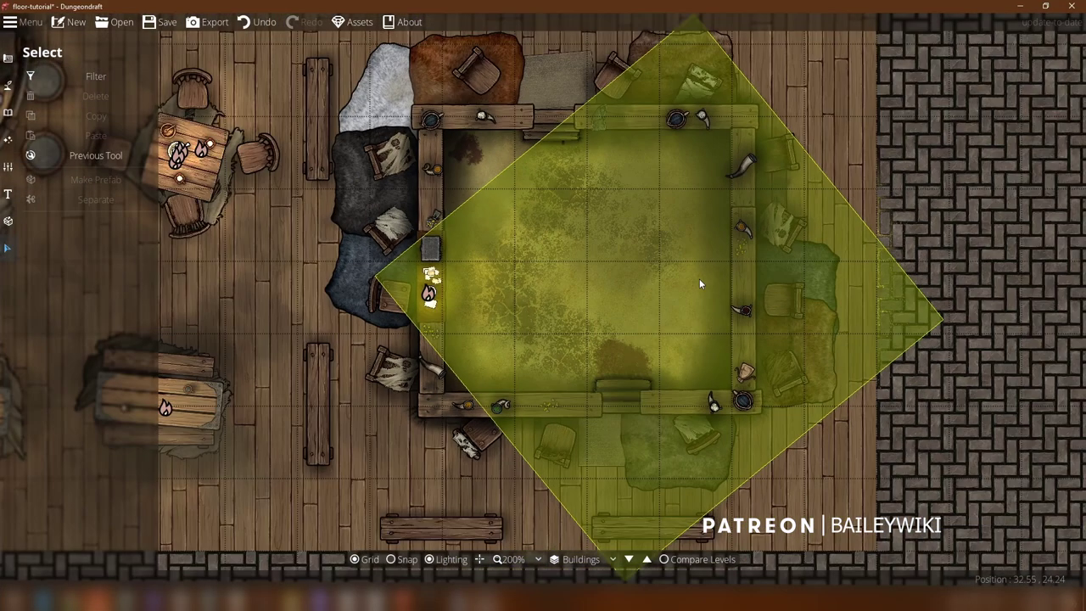
pyautogui.moveTo(322, 433); pyautogui.dragTo(373, 434)
pyautogui.scroll(-1, 814, 246)
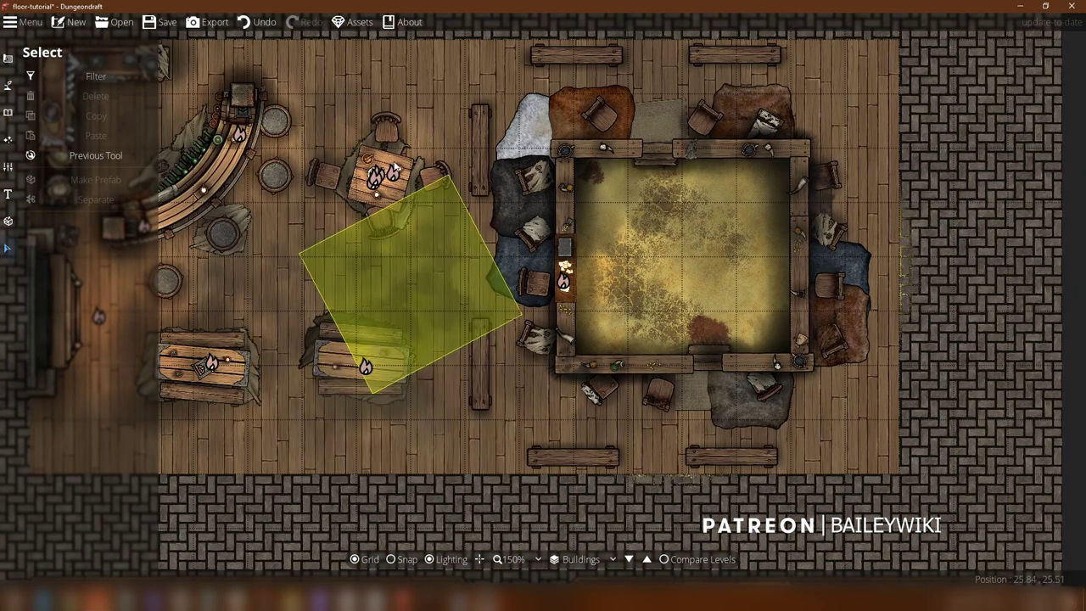
pyautogui.press('Up')
pyautogui.moveTo(464, 331); pyautogui.dragTo(876, 512)
pyautogui.moveTo(884, 74); pyautogui.dragTo(762, 376)
pyautogui.press('Left')
pyautogui.press('Down')
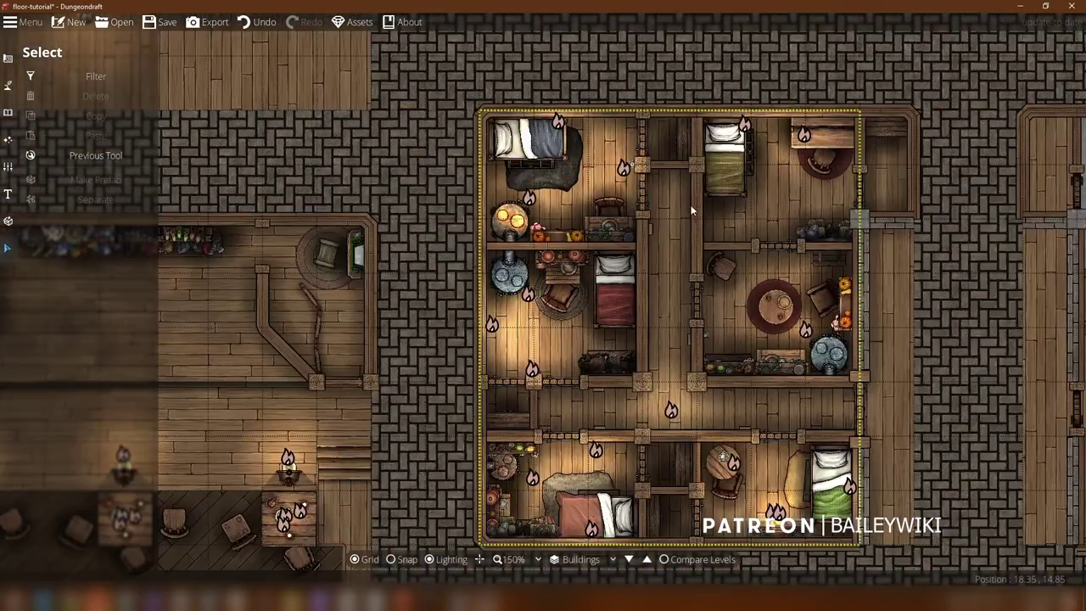
pyautogui.press('Down')
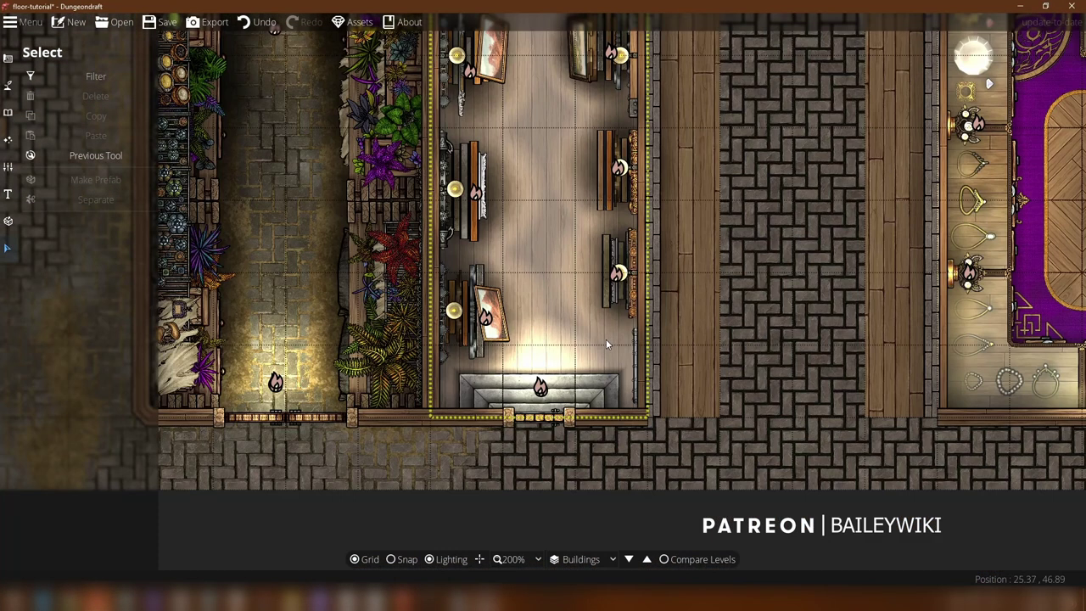
pyautogui.scroll(2, 602, 339)
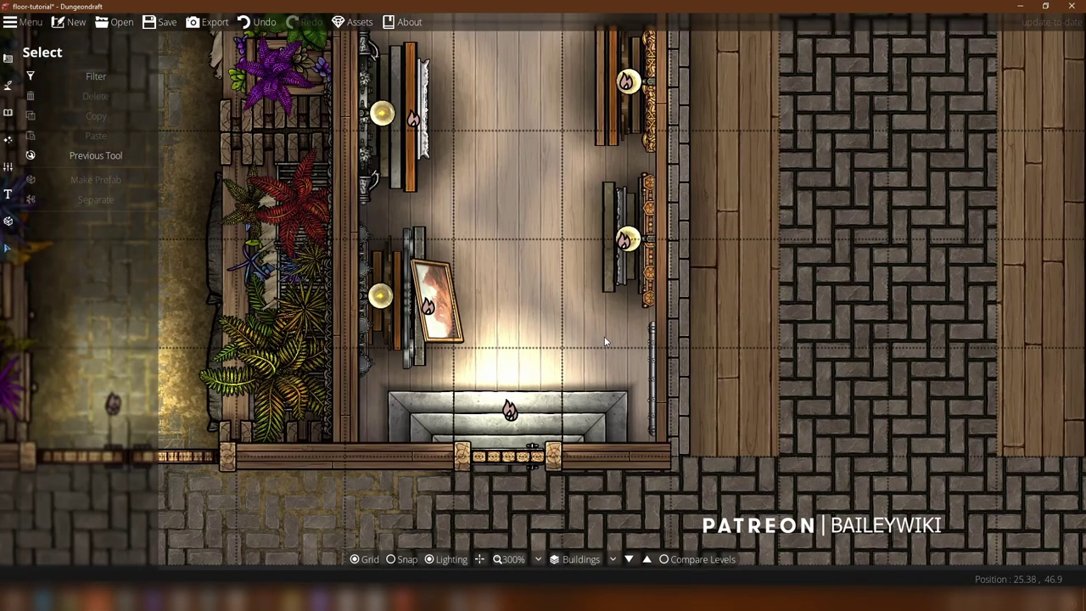
pyautogui.moveTo(492, 91); pyautogui.dragTo(496, 313)
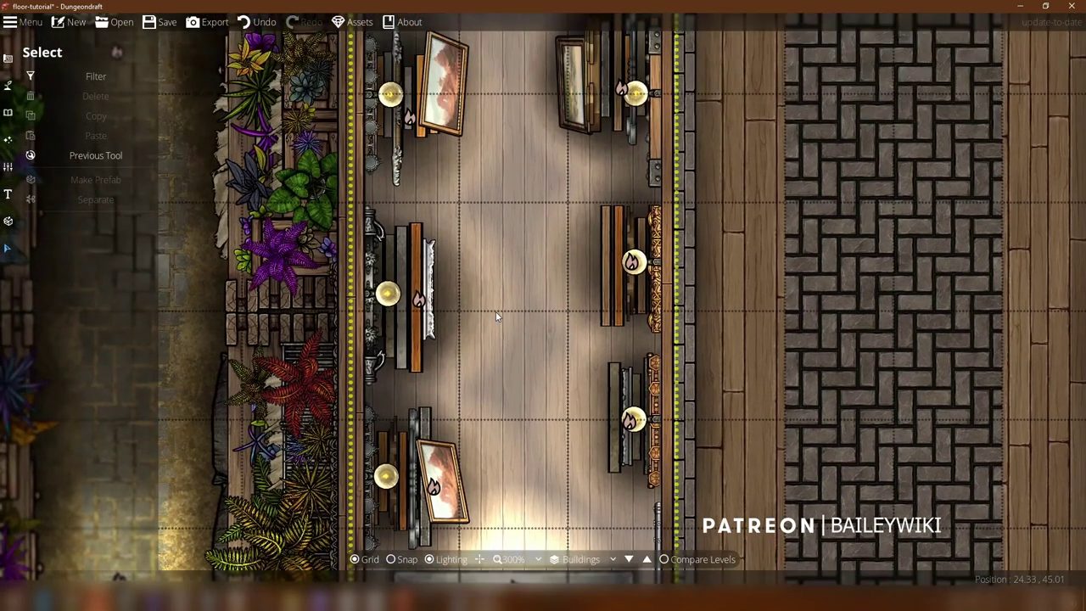
# Step: Check the color settings of the plank strip just east of the picture shop, accepting the existing color
pyautogui.click(734, 110)
pyautogui.click(93, 561)
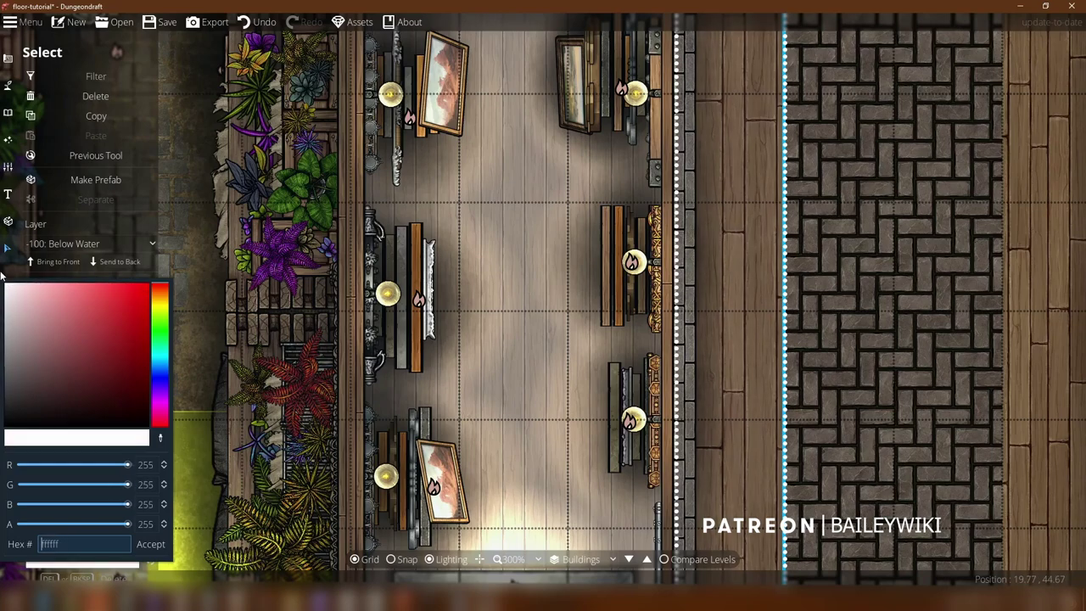
pyautogui.click(151, 547)
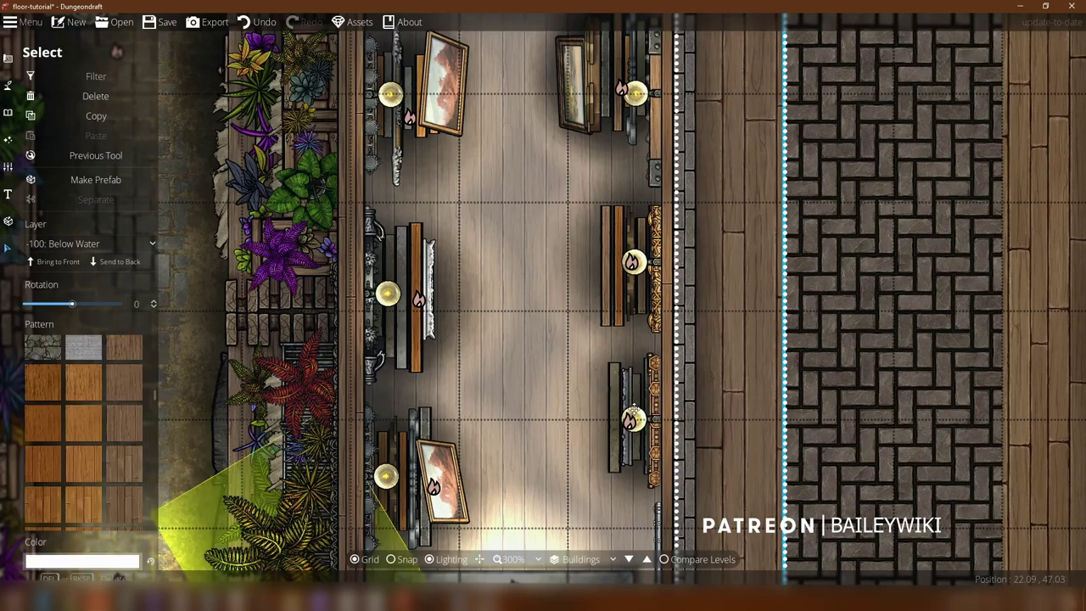
pyautogui.click(904, 277)
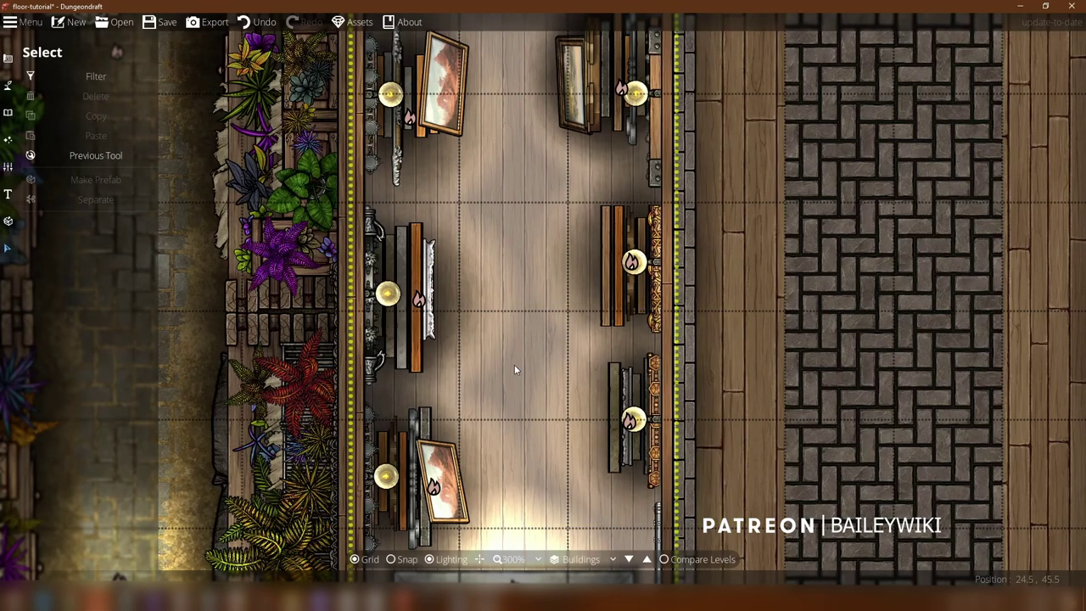
# Step: Move the picture shop's plank floor and translucent overlay aside to the east, and check the overlay's color and transparency without changing them
pyautogui.moveTo(513, 370); pyautogui.dragTo(824, 298)
pyautogui.rightClick(823, 299)
pyautogui.moveTo(515, 318); pyautogui.dragTo(609, 342)
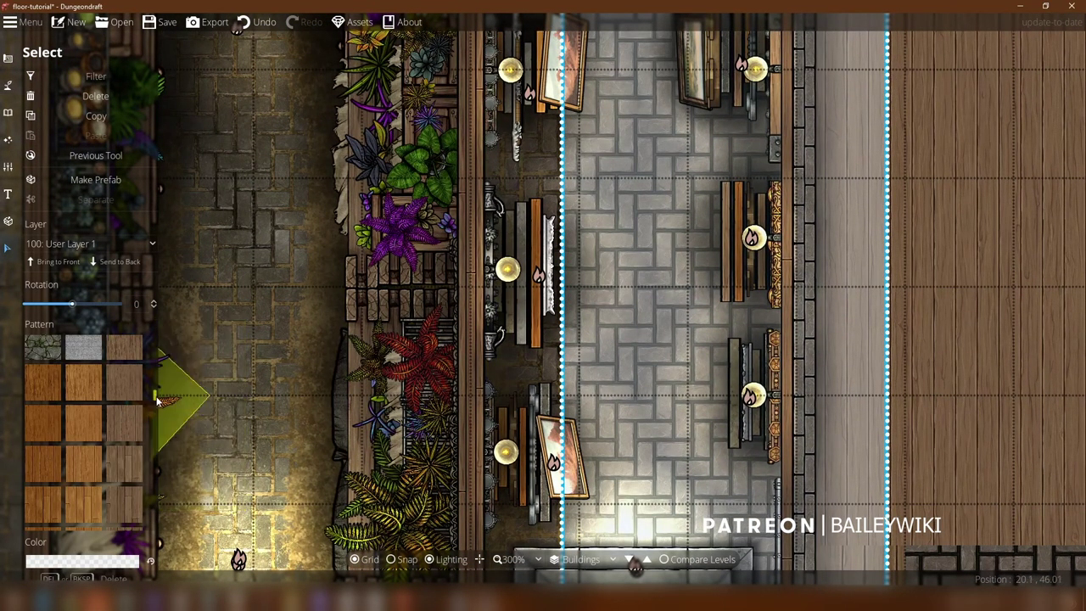
pyautogui.scroll(5, 157, 352)
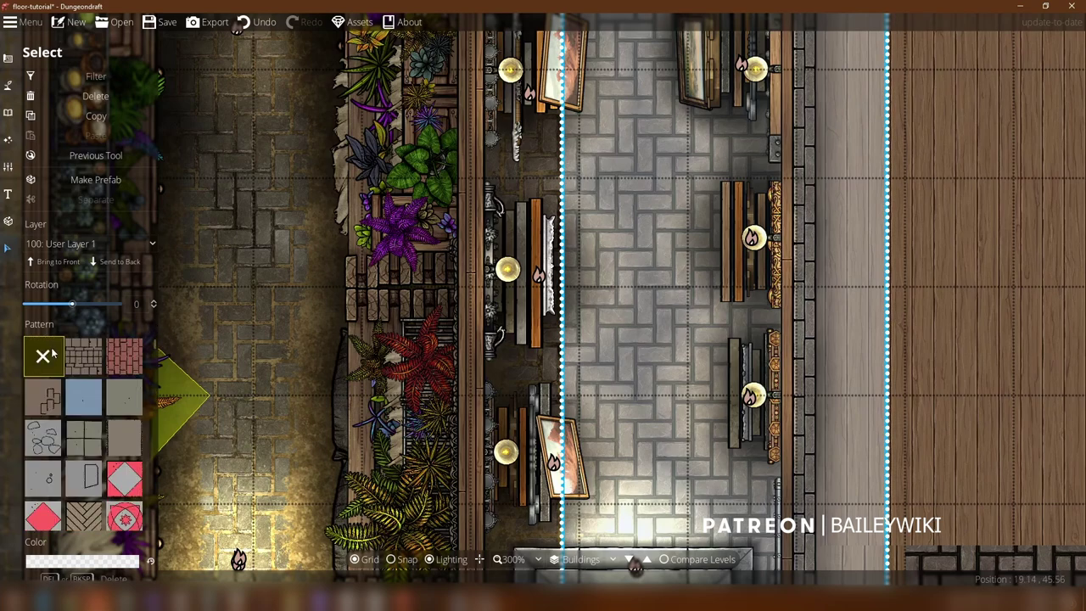
pyautogui.click(101, 561)
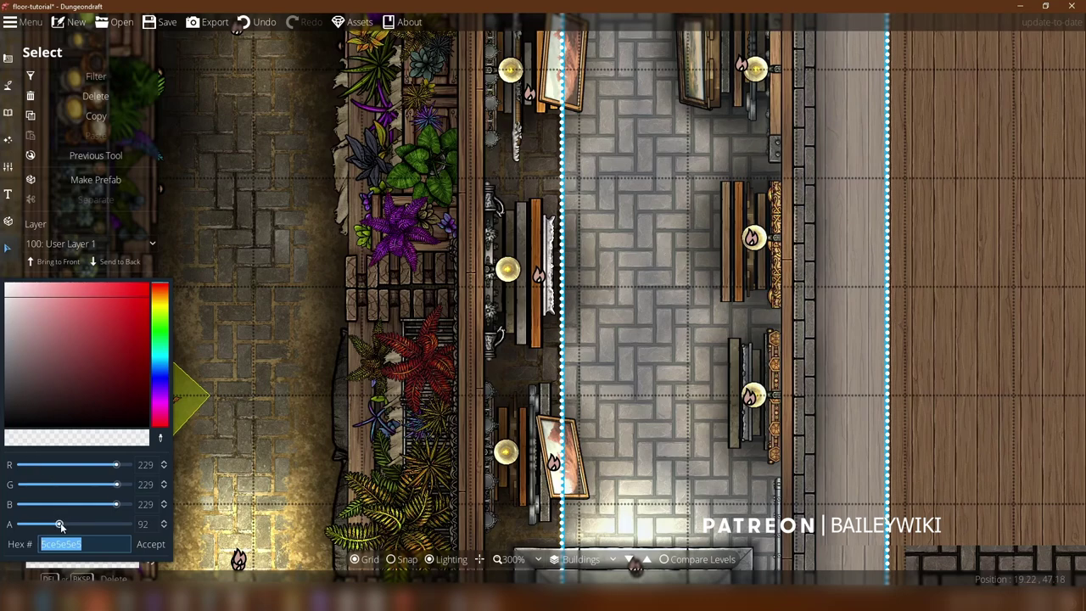
pyautogui.click(166, 548)
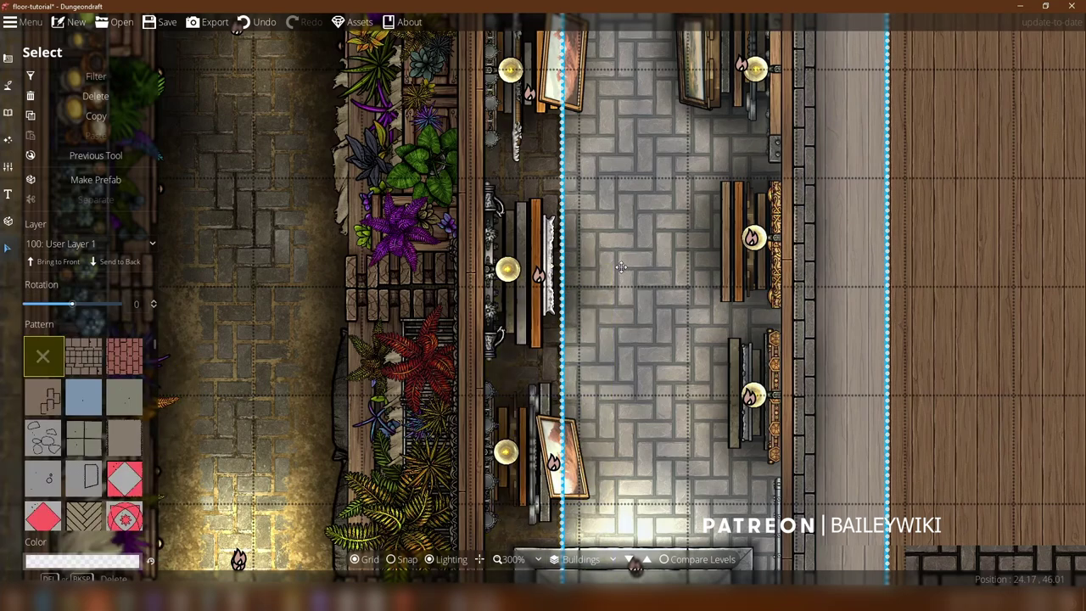
# Step: Move the translucent overlay and the plank floor back over the picture shop, using grid snapping to align them
pyautogui.moveTo(632, 315); pyautogui.dragTo(519, 135)
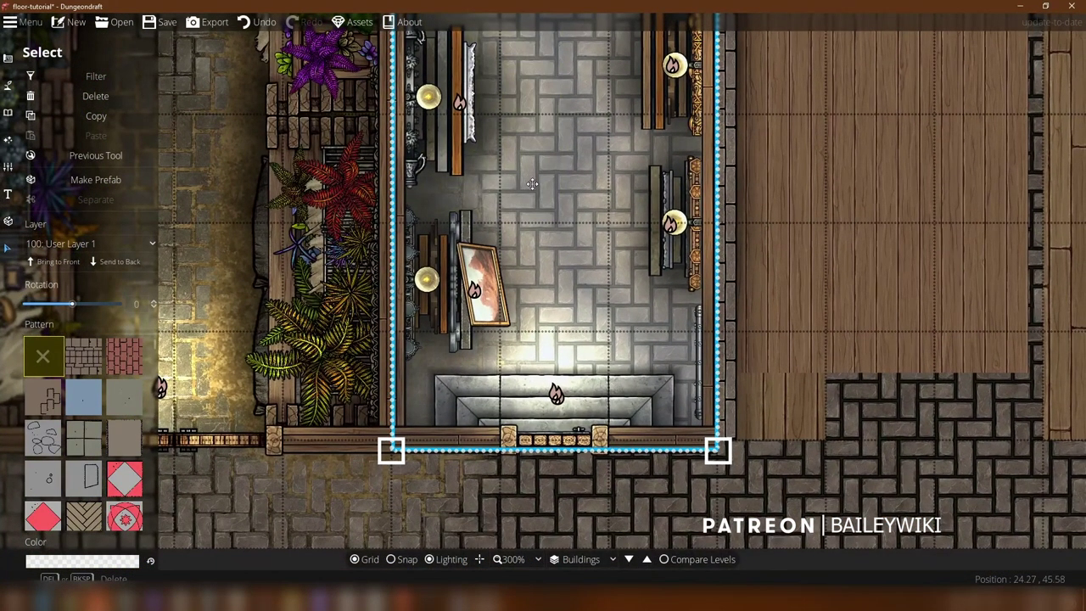
pyautogui.moveTo(579, 220)
pyautogui.mouseDown()
pyautogui.moveTo(579, 200)
pyautogui.moveTo(583, 223)
pyautogui.mouseUp()
pyautogui.press('s')
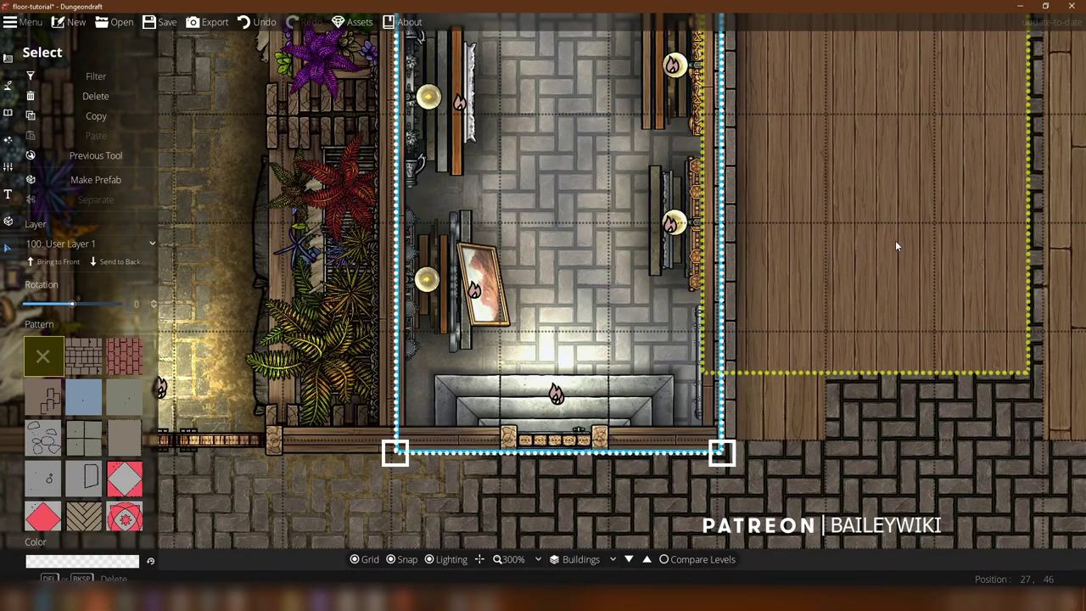
pyautogui.moveTo(916, 241); pyautogui.dragTo(629, 553)
pyautogui.rightClick(605, 300)
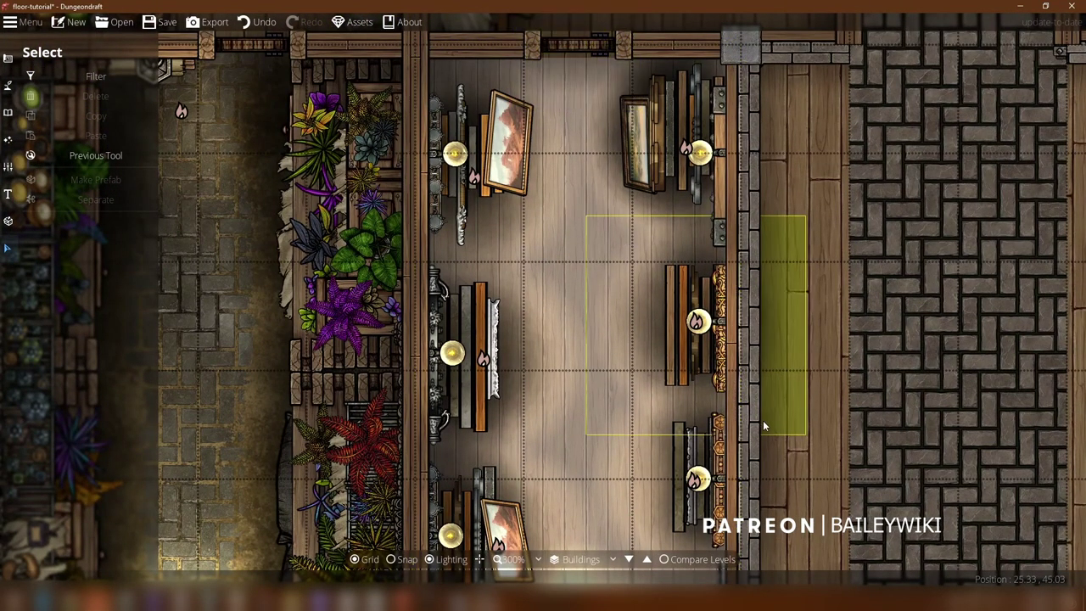
# Step: Compare the picture shop's layered floor with the purple carpet and parquet floor of the jewelry shop
pyautogui.scroll(-2, 867, 364)
pyautogui.moveTo(844, 234); pyautogui.dragTo(717, 134)
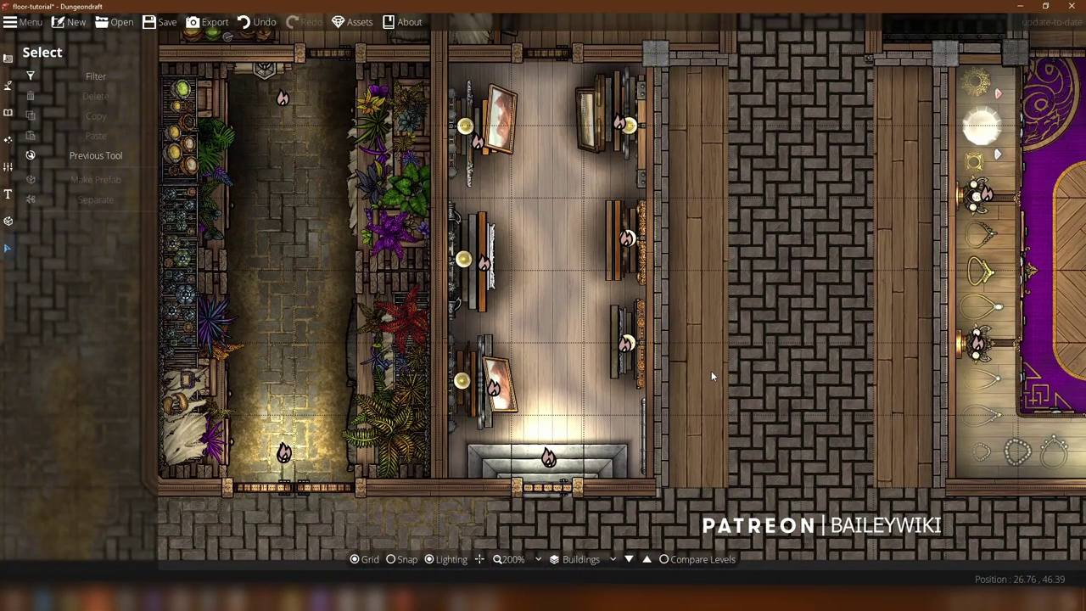
pyautogui.scroll(2, 710, 371)
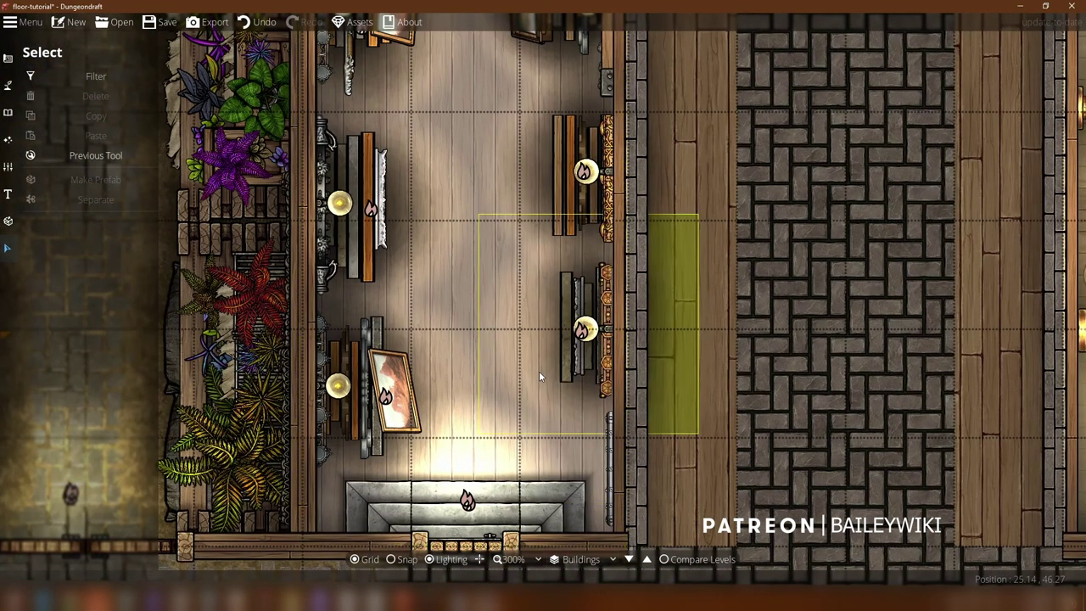
pyautogui.scroll(-2, 526, 356)
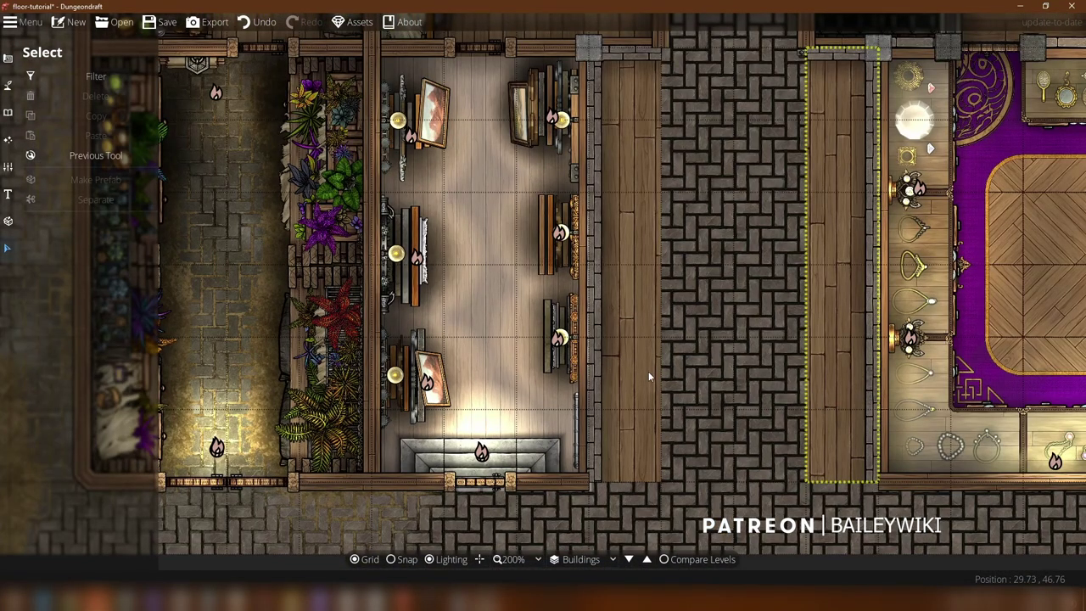
pyautogui.press('Right')
pyautogui.press('Up')
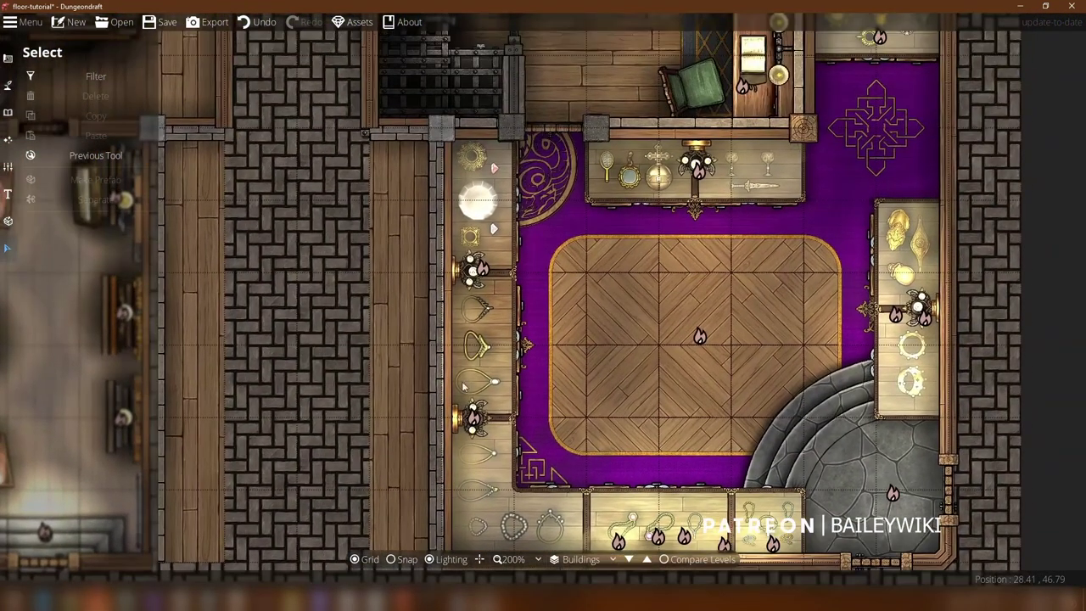
# Step: Examine the jewelry shop's carpet emblems, parquet floor, gold border and curved stone entry steps with the light markers hidden
pyautogui.scroll(2, 815, 250)
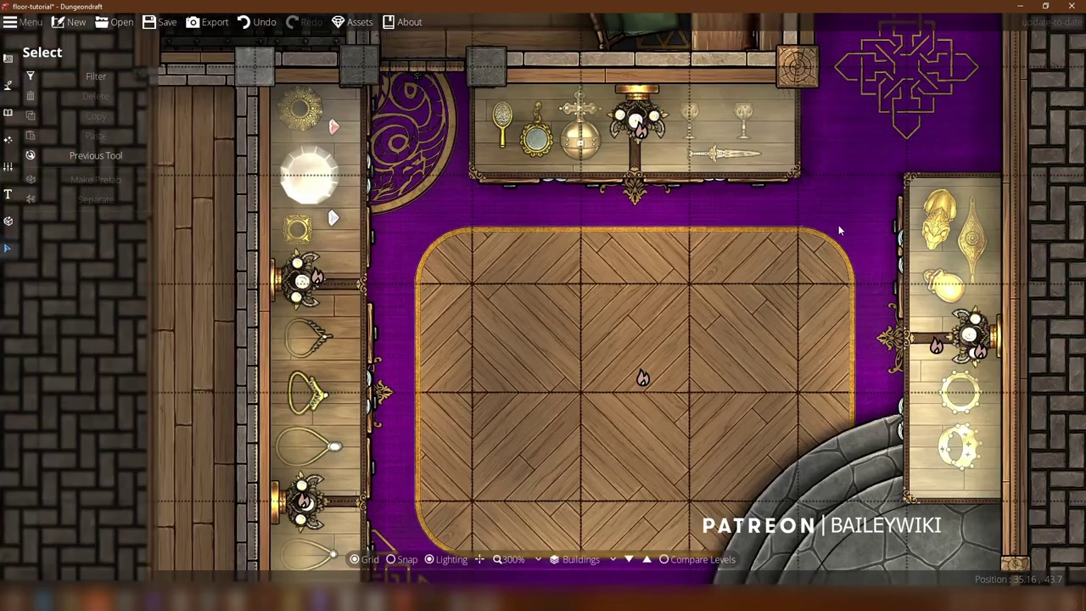
pyautogui.press('Up')
pyautogui.press('Right')
pyautogui.press('Up')
pyautogui.press('Right')
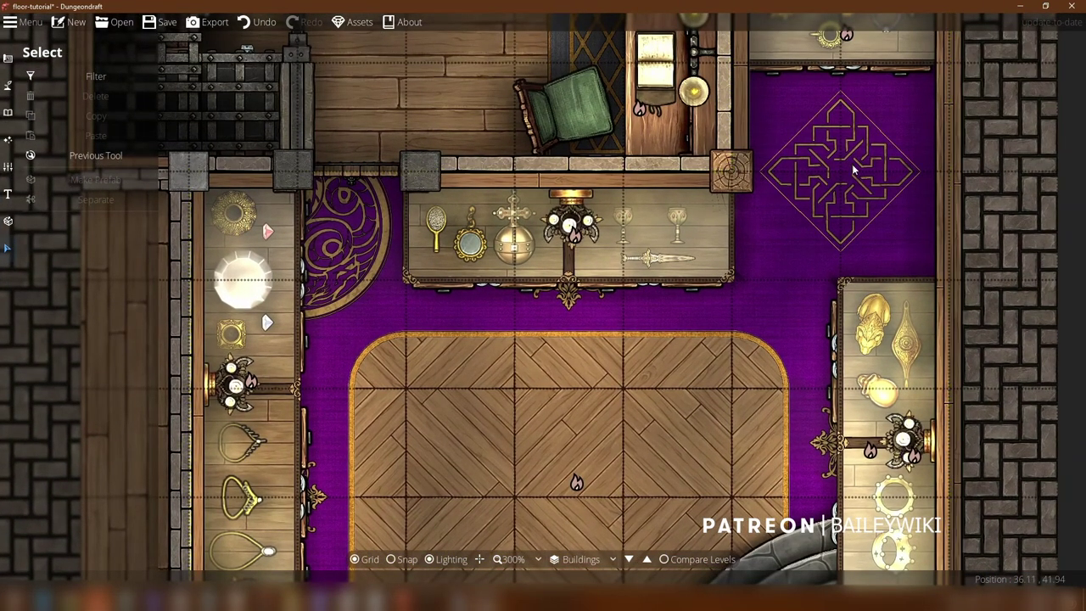
pyautogui.click(9, 114)
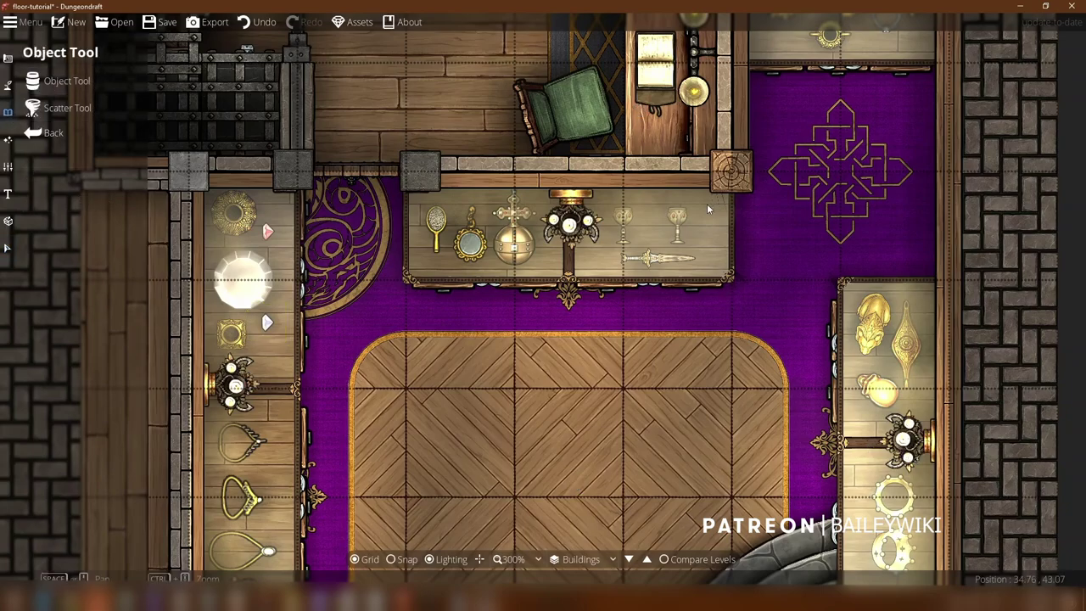
pyautogui.moveTo(739, 206); pyautogui.dragTo(715, 94)
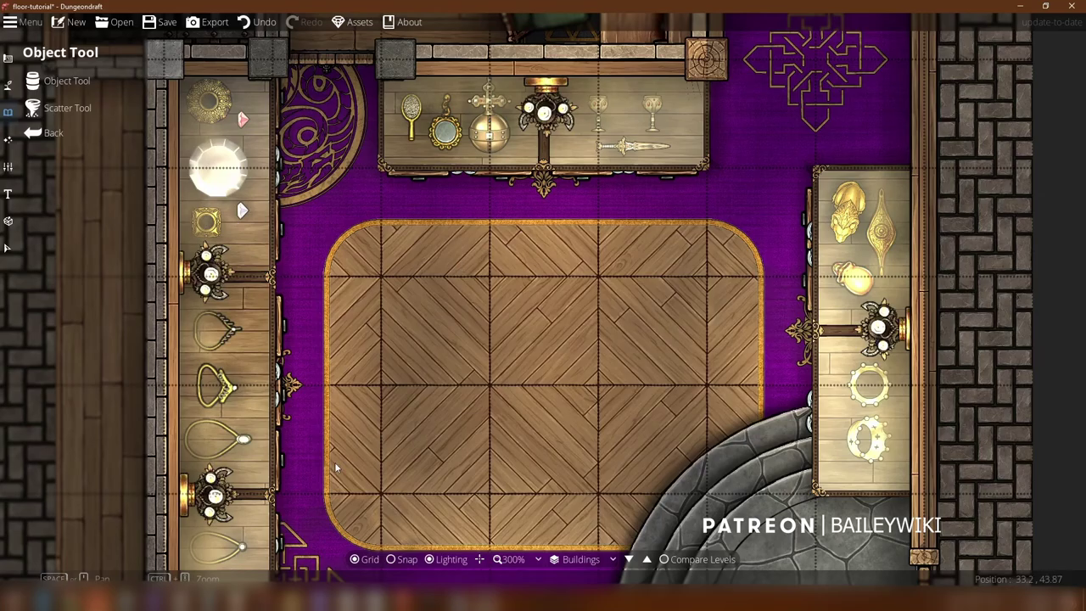
pyautogui.press('Down')
pyautogui.press('Left')
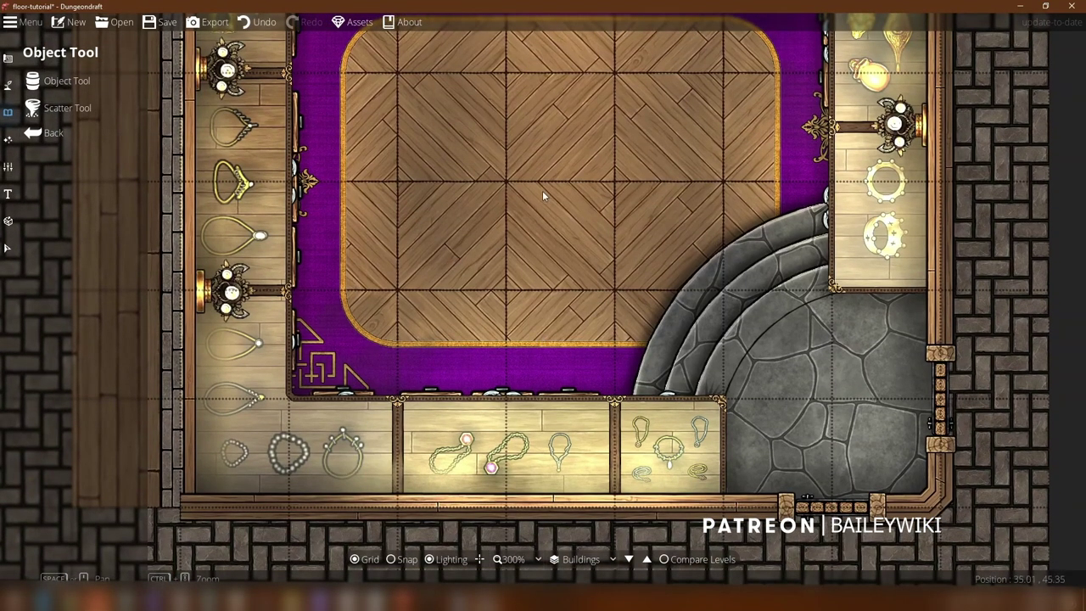
pyautogui.moveTo(542, 195); pyautogui.dragTo(639, 514)
pyautogui.press('Down')
pyautogui.press('Right')
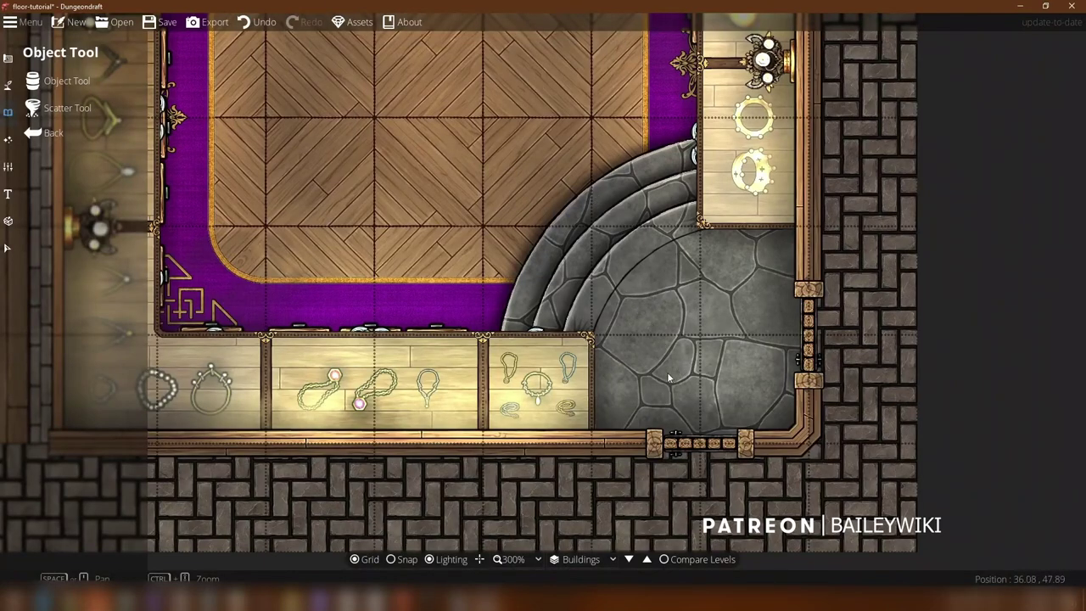
# Step: Move the jewelry shop's gold floor border southwest and the stone entry floor southeast to expose the carpet and parquet beneath
pyautogui.click(9, 250)
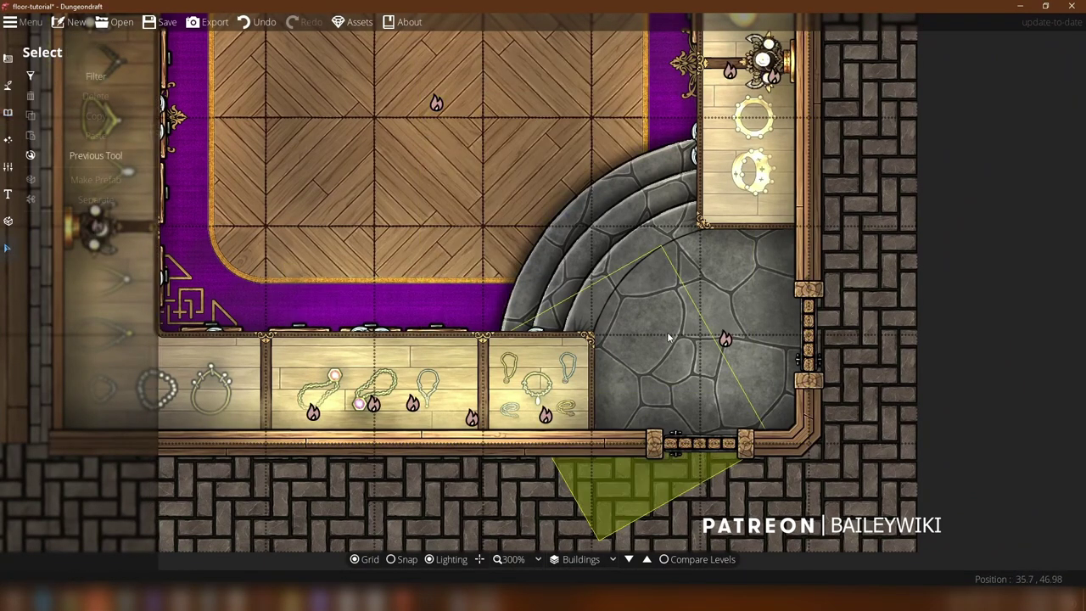
pyautogui.moveTo(709, 305); pyautogui.dragTo(754, 481)
pyautogui.press('Delete')
pyautogui.moveTo(670, 283); pyautogui.dragTo(403, 568)
pyautogui.click(471, 499)
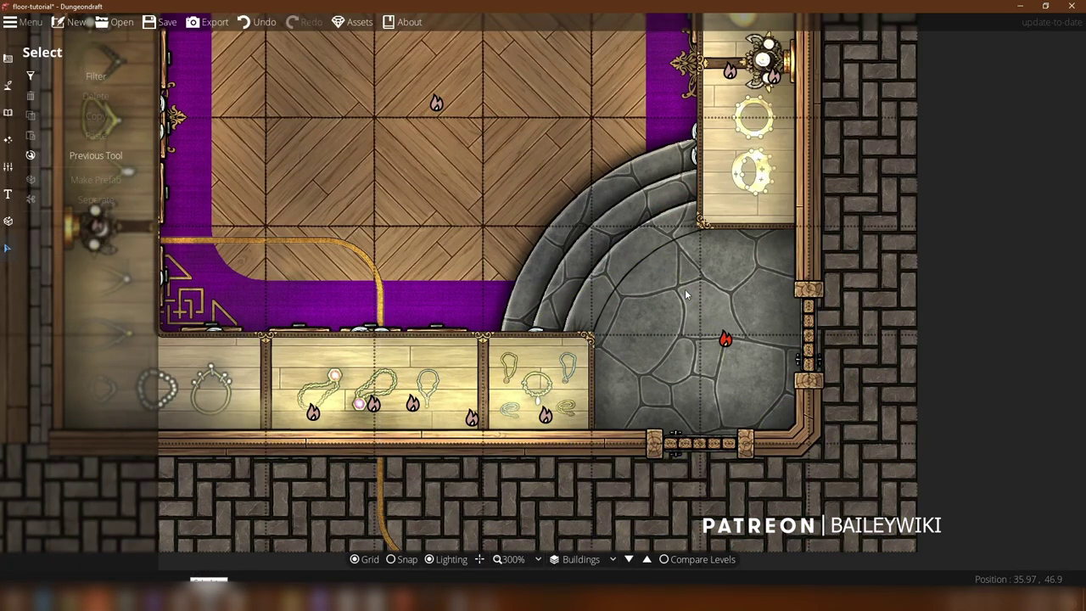
pyautogui.moveTo(612, 452); pyautogui.dragTo(793, 471)
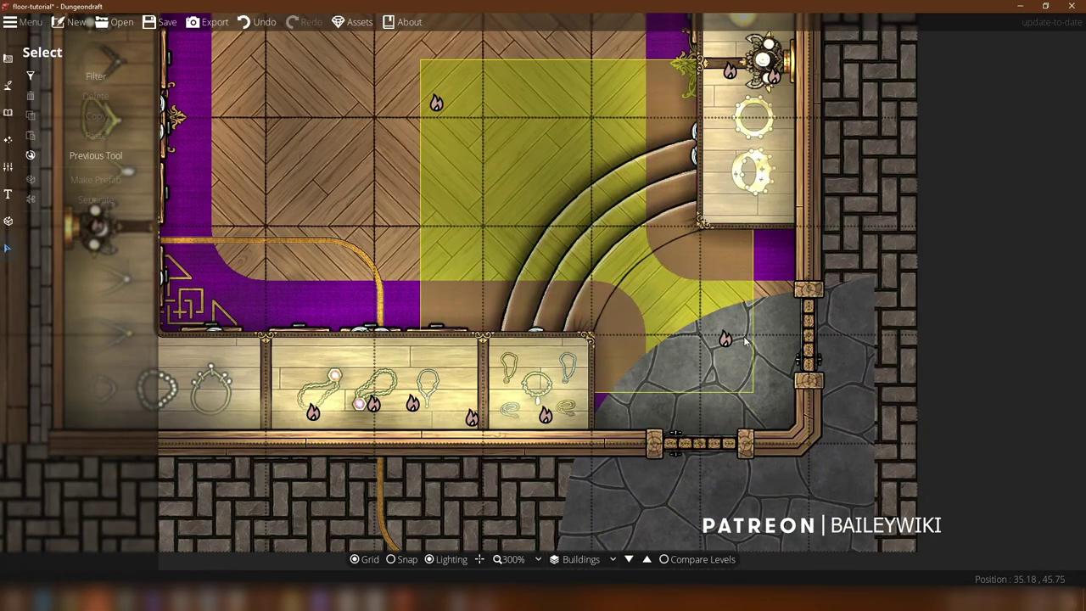
pyautogui.moveTo(514, 215); pyautogui.dragTo(576, 433)
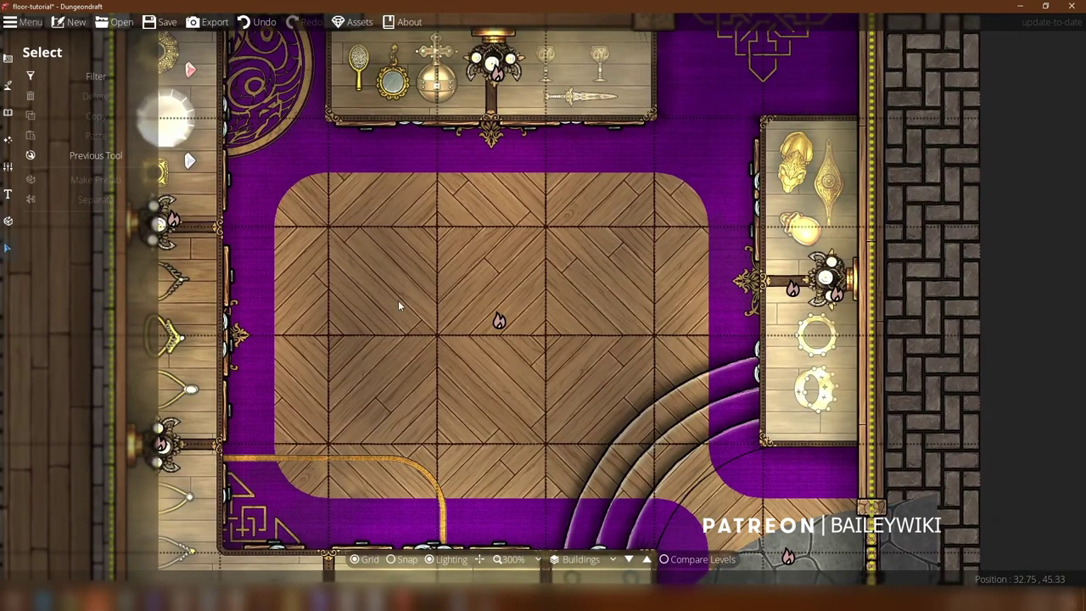
# Step: Filter the placeable object library to the TC Floors tag
pyautogui.click(8, 111)
pyautogui.click(61, 111)
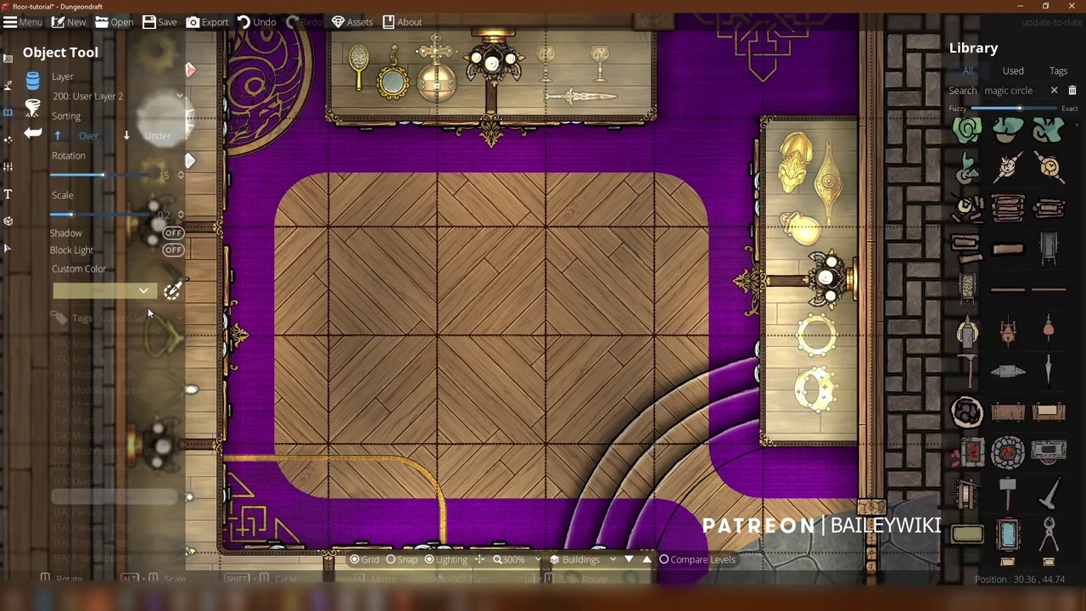
pyautogui.scroll(-3, 161, 408)
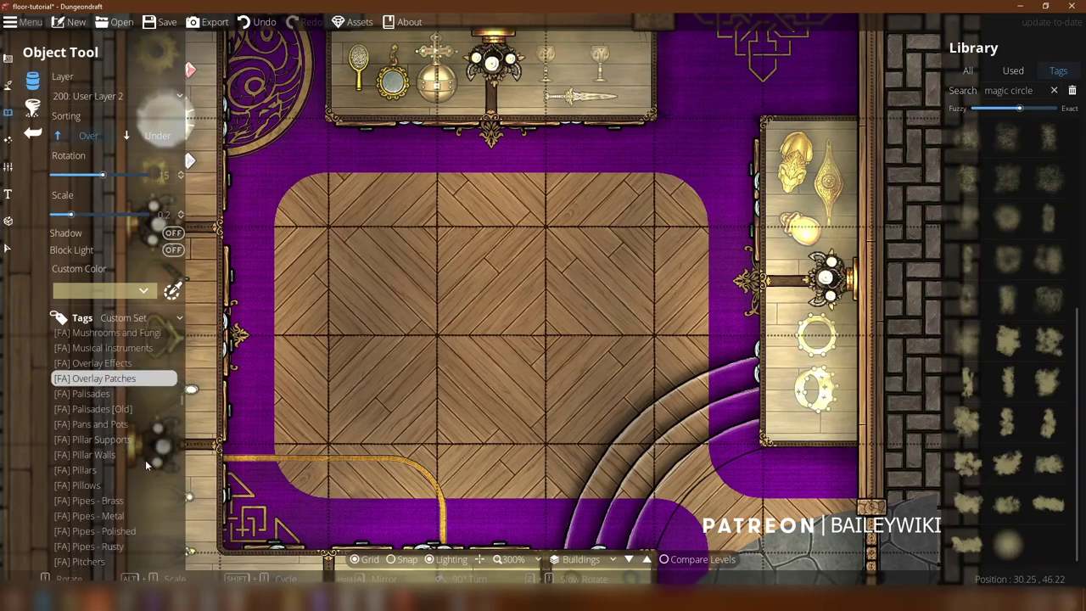
pyautogui.scroll(-15, 179, 438)
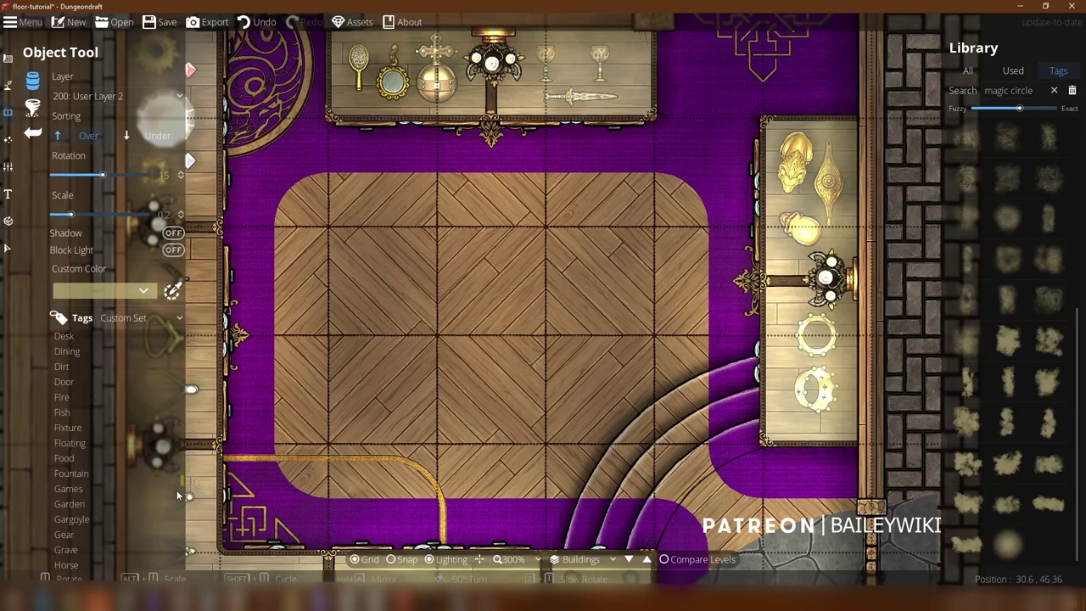
pyautogui.scroll(7, 178, 531)
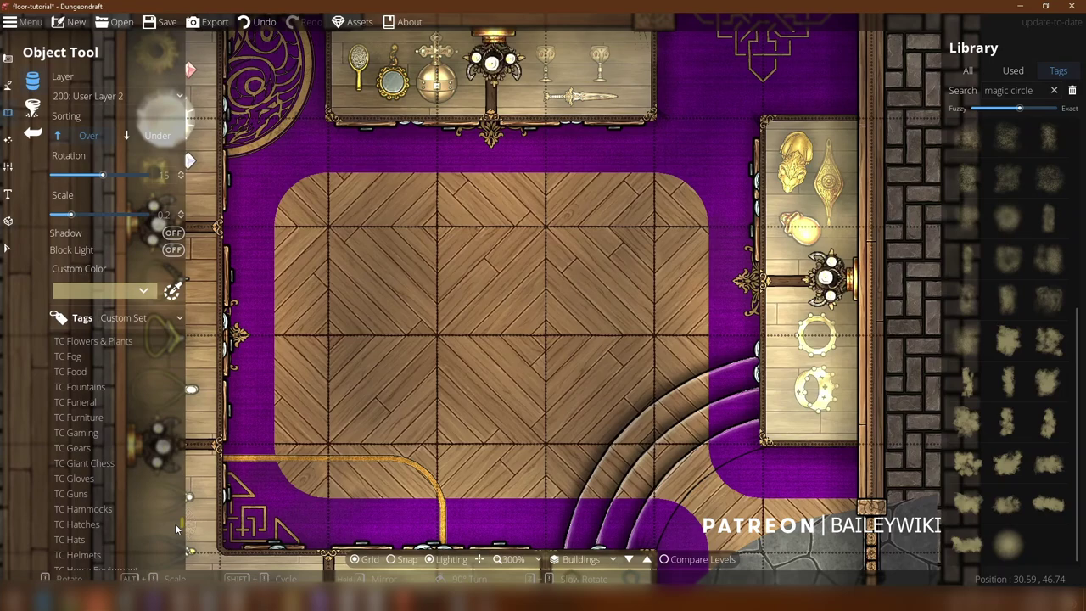
pyautogui.scroll(6, 109, 480)
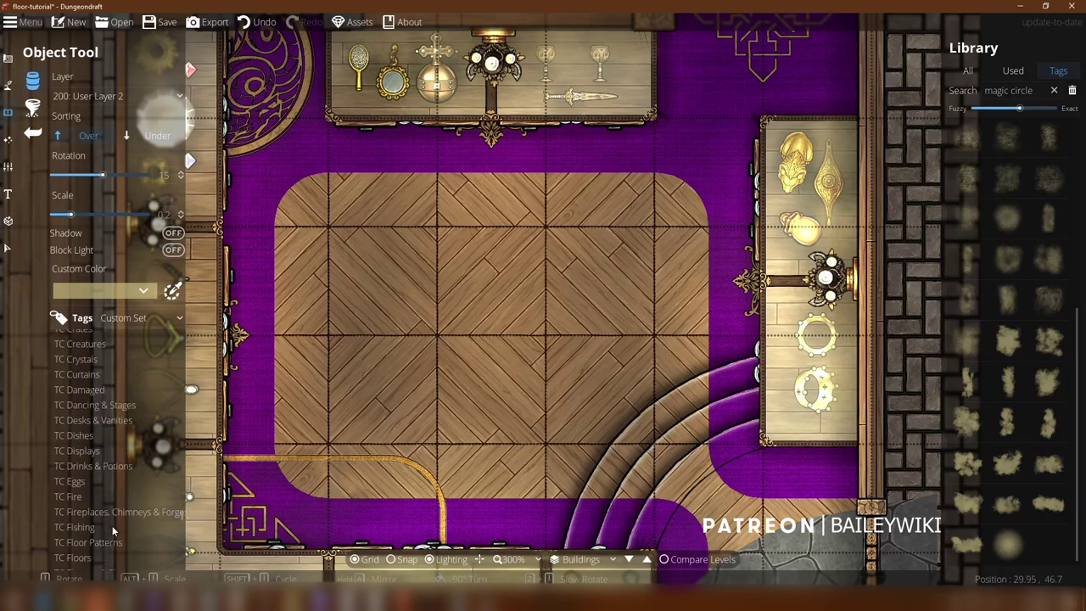
pyautogui.scroll(-2, 108, 526)
pyautogui.click(78, 501)
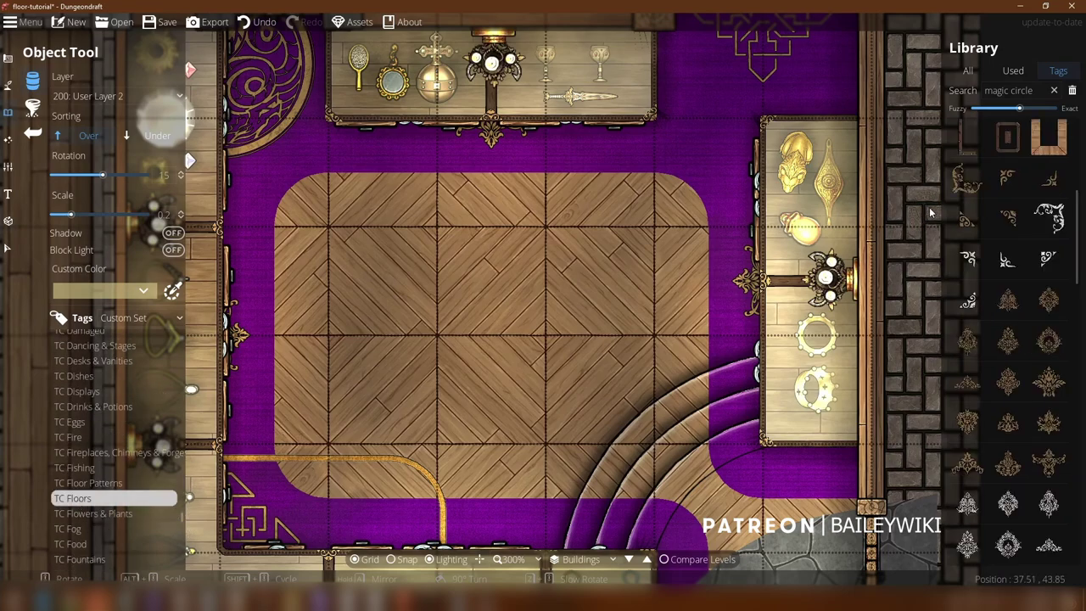
# Step: Load the brass baroque corner ornament and compare it with the gold trim on the jewelry shop's east display counter
pyautogui.moveTo(1079, 223); pyautogui.dragTo(1082, 164)
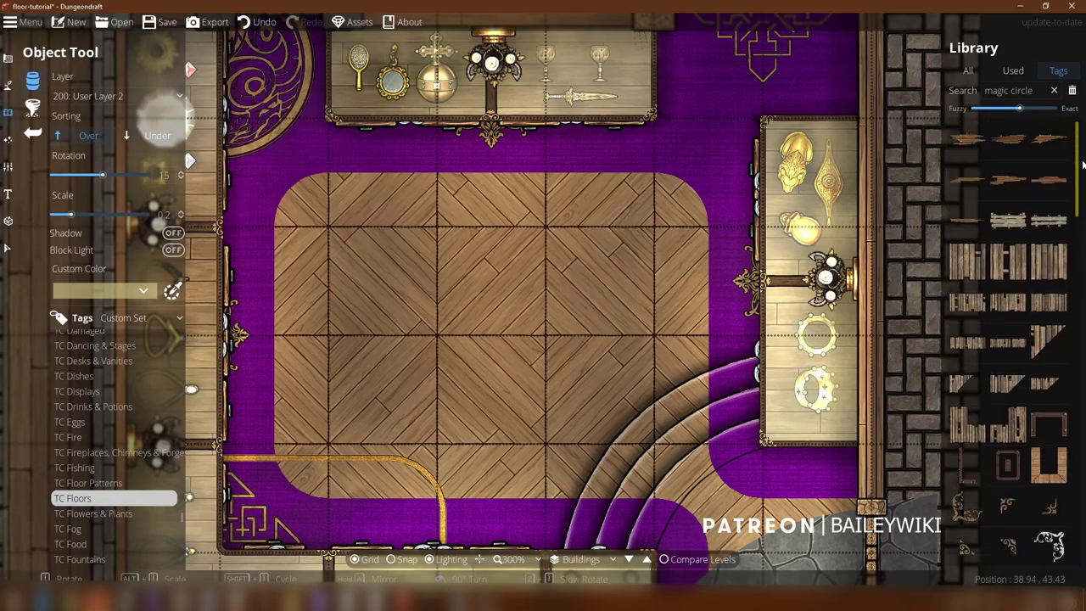
pyautogui.scroll(-5, 1082, 200)
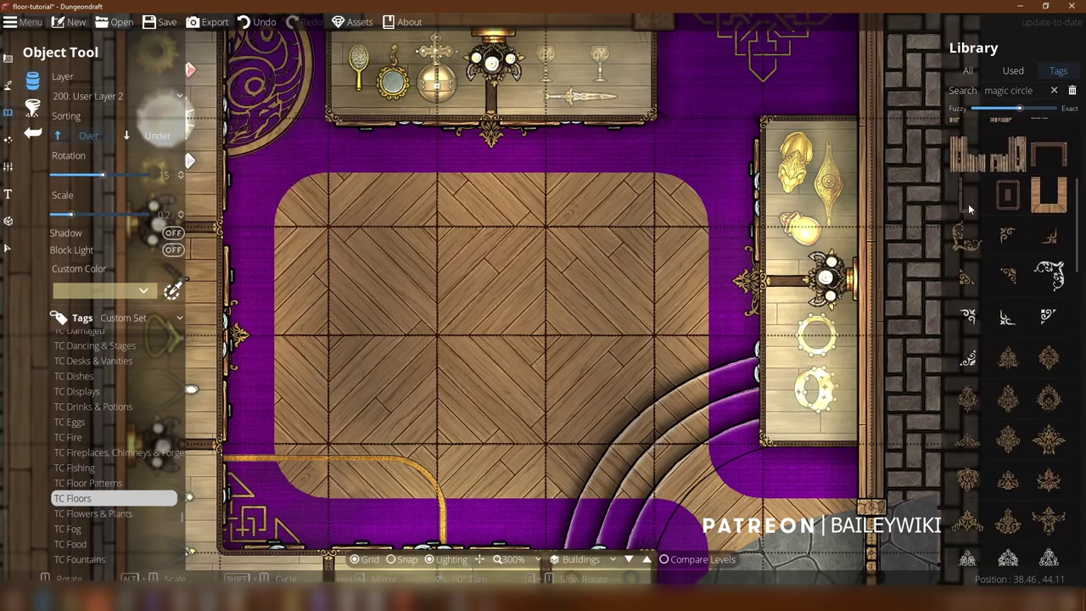
pyautogui.click(964, 245)
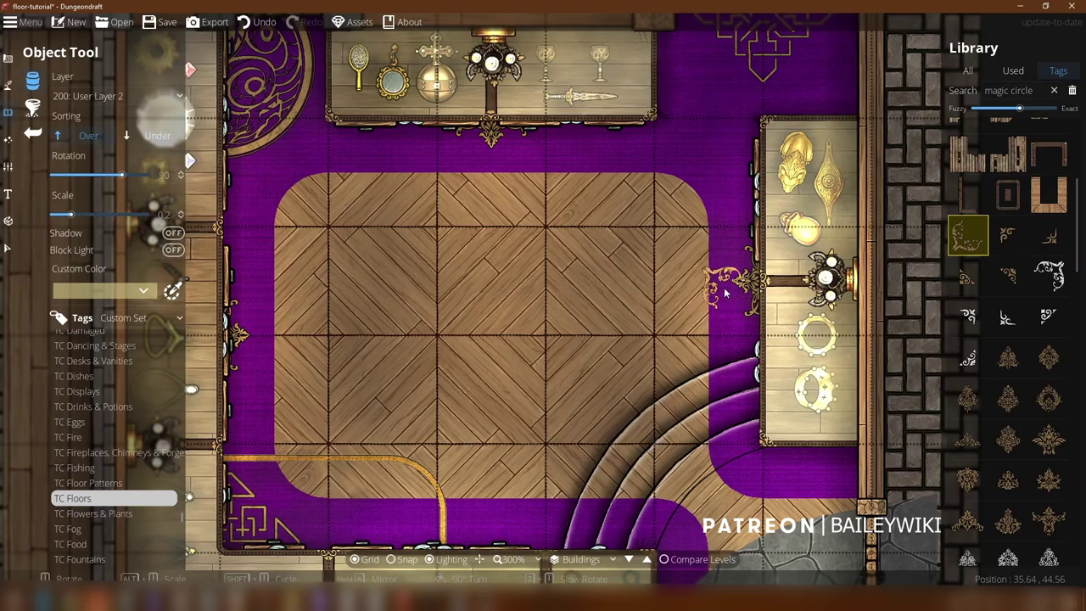
pyautogui.scroll(5, 719, 299)
pyautogui.moveTo(1052, 275)
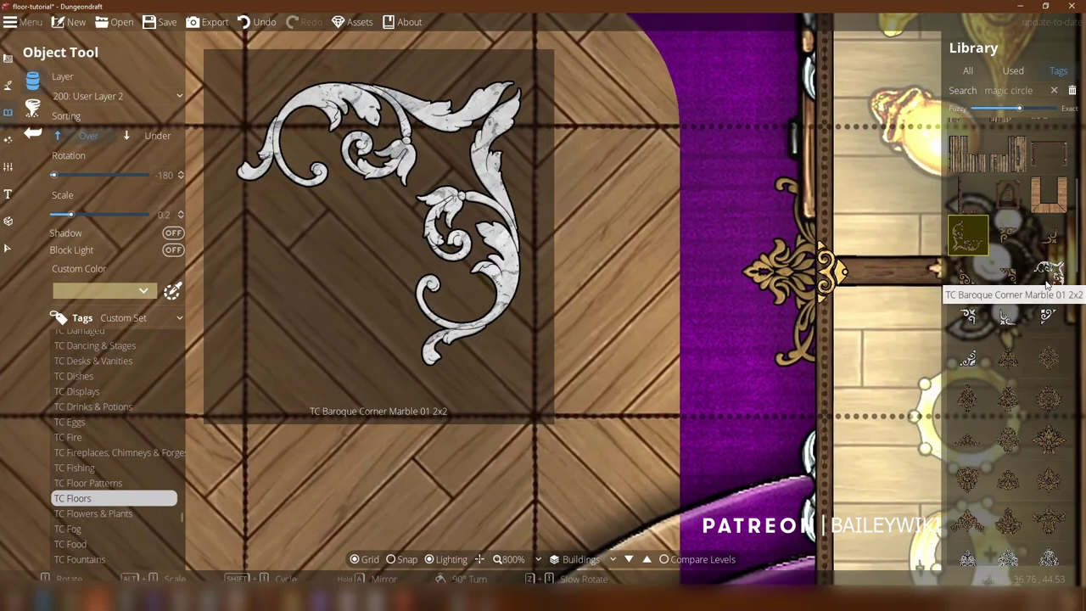
pyautogui.moveTo(643, 345); pyautogui.dragTo(380, 373)
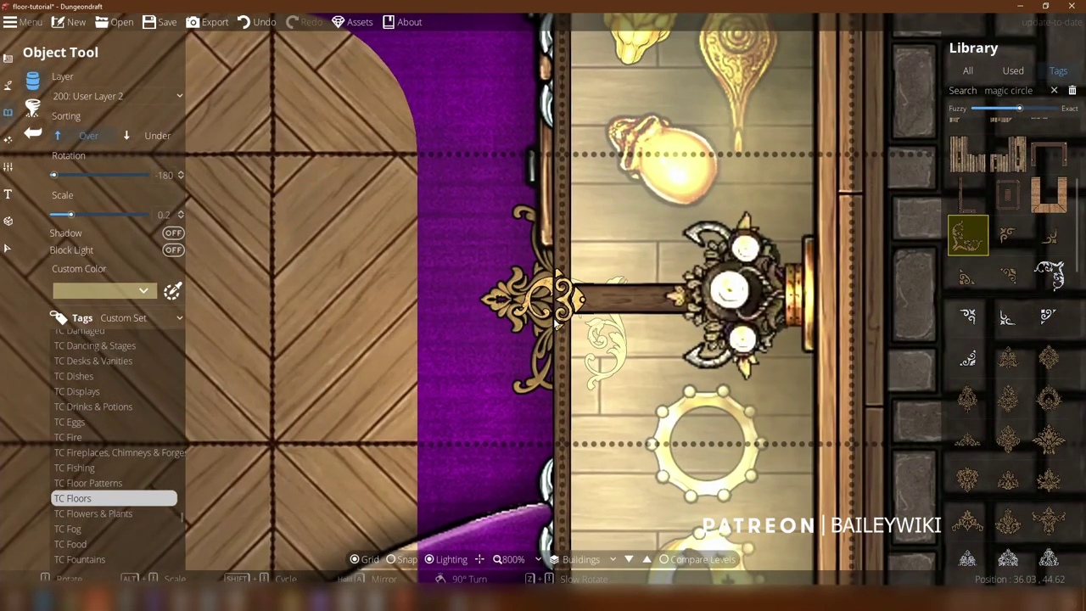
pyautogui.moveTo(580, 93); pyautogui.dragTo(532, 335)
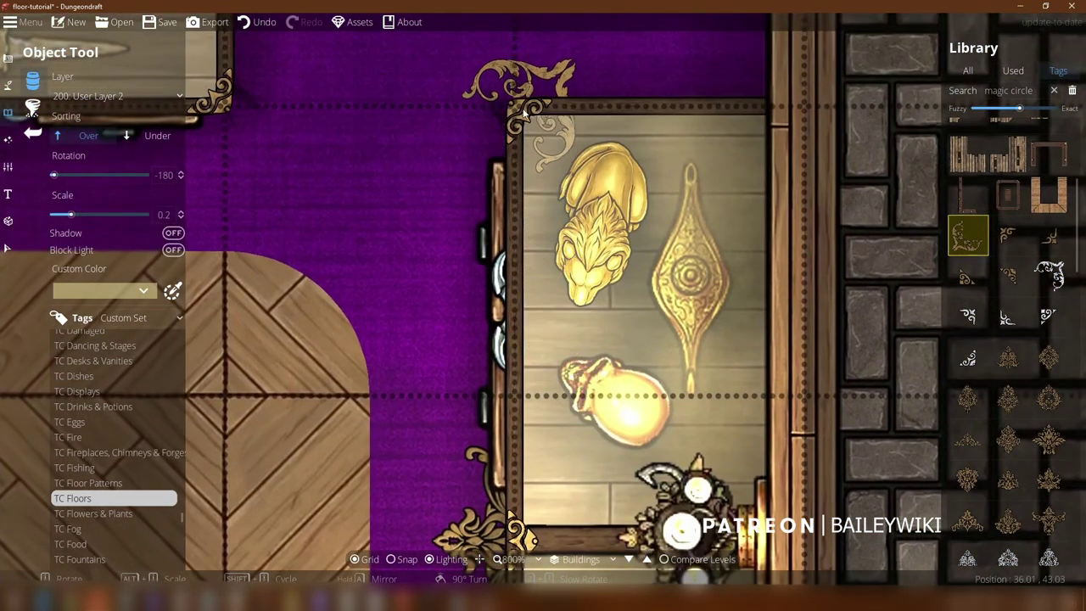
pyautogui.moveTo(512, 459); pyautogui.dragTo(524, 75)
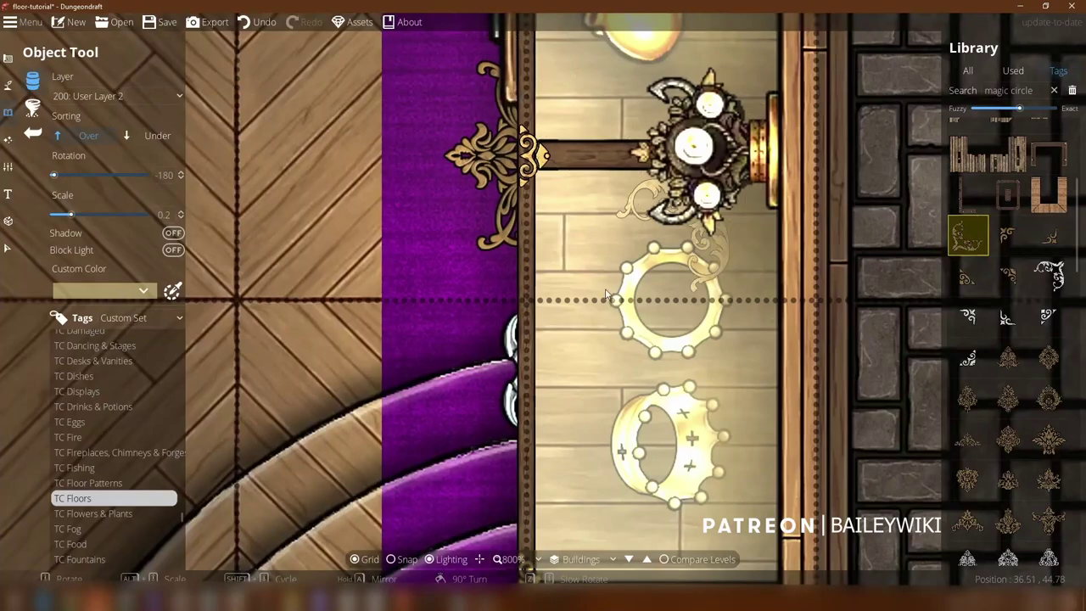
pyautogui.moveTo(496, 428); pyautogui.dragTo(585, 264)
pyautogui.moveTo(486, 269); pyautogui.dragTo(821, 197)
pyautogui.moveTo(379, 367); pyautogui.dragTo(477, 394)
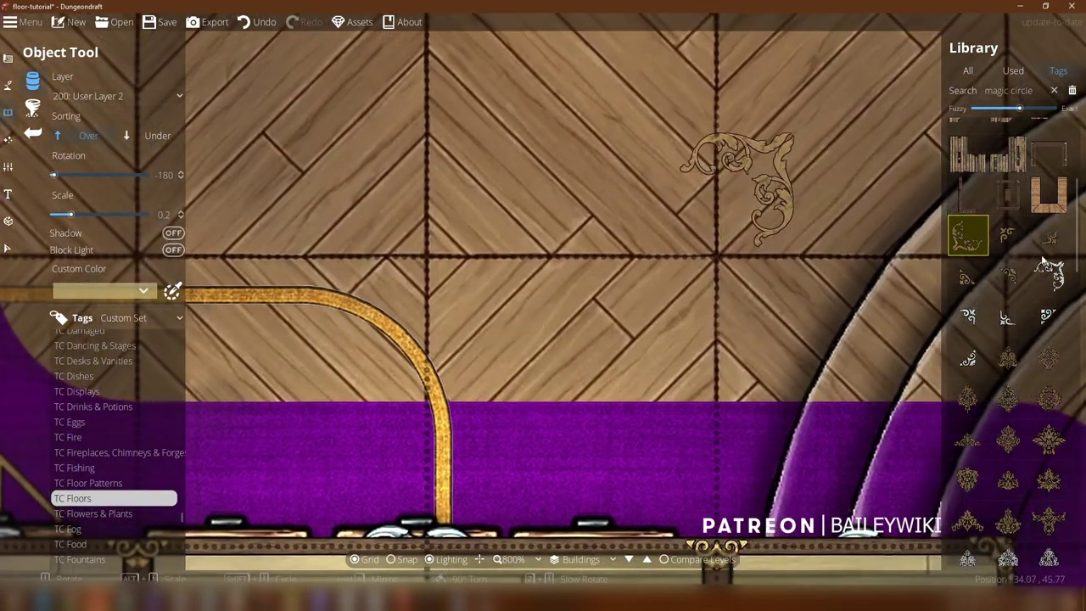
# Step: Preview the brass palmette ornament and the round dragon medallion from the floor objects over the parquet
pyautogui.scroll(-4, 1044, 262)
pyautogui.click(1046, 312)
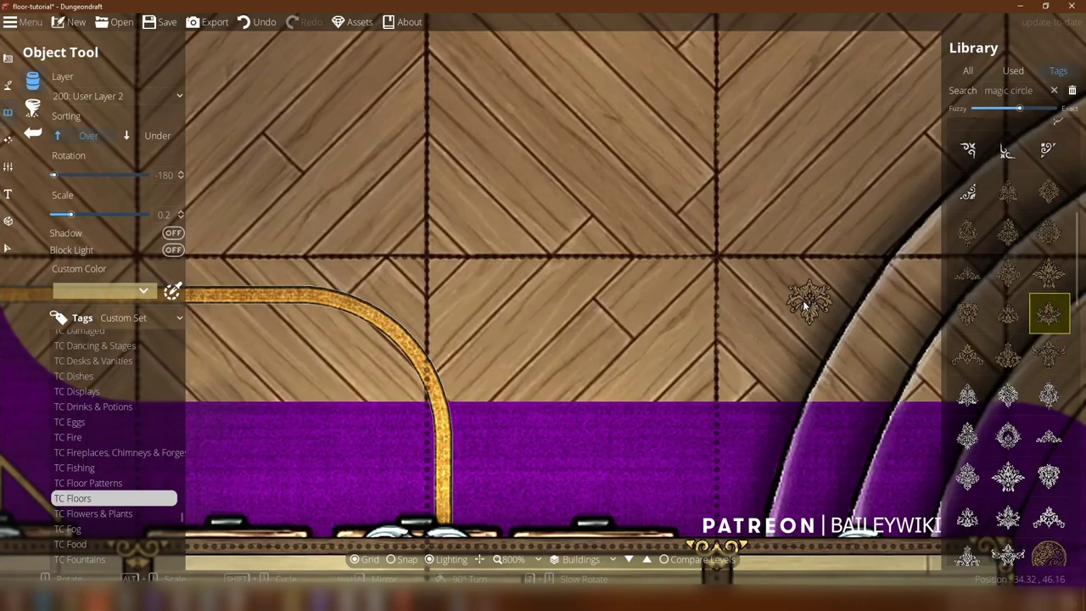
pyautogui.scroll(-4, 1018, 357)
pyautogui.click(1031, 411)
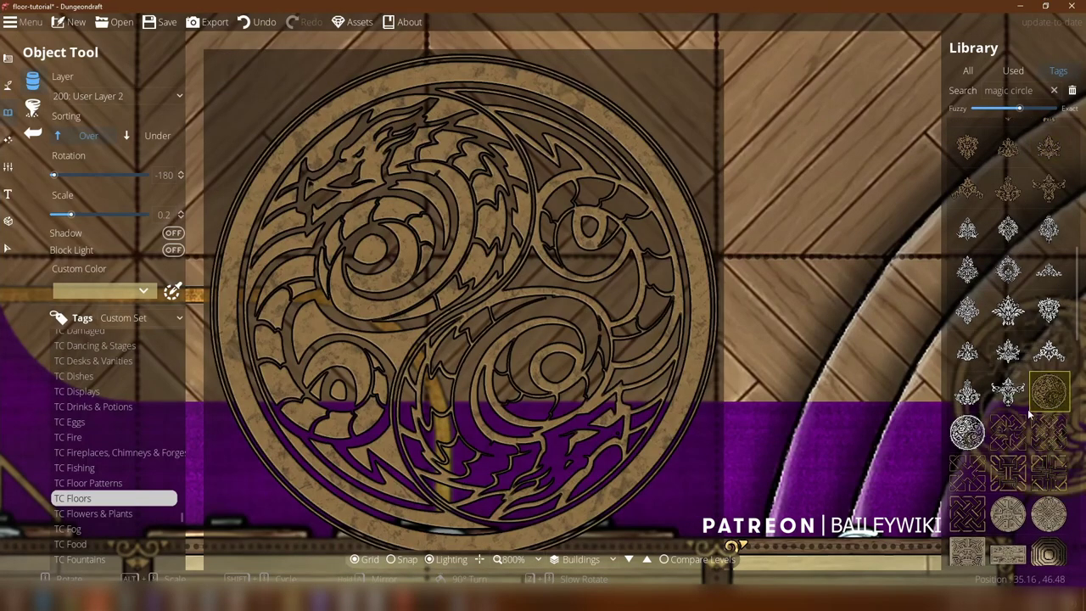
# Step: Load the square knotwork ornament and compare it with the knot emblem in the carpet's northeast area
pyautogui.click(1050, 471)
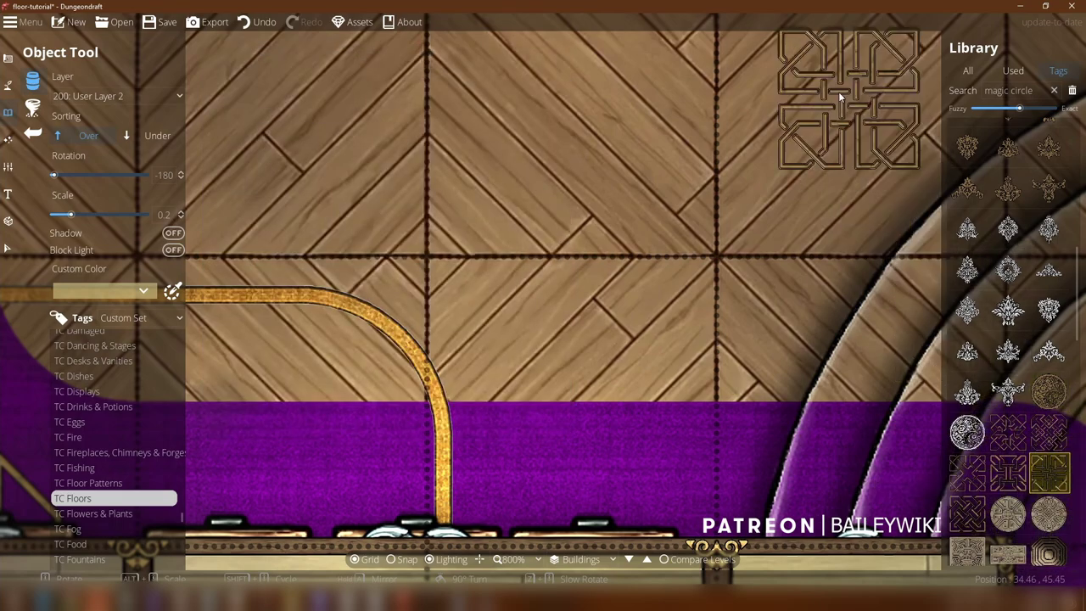
pyautogui.moveTo(784, 195); pyautogui.dragTo(751, 329)
pyautogui.scroll(-5, 750, 329)
pyautogui.moveTo(790, 97); pyautogui.dragTo(644, 344)
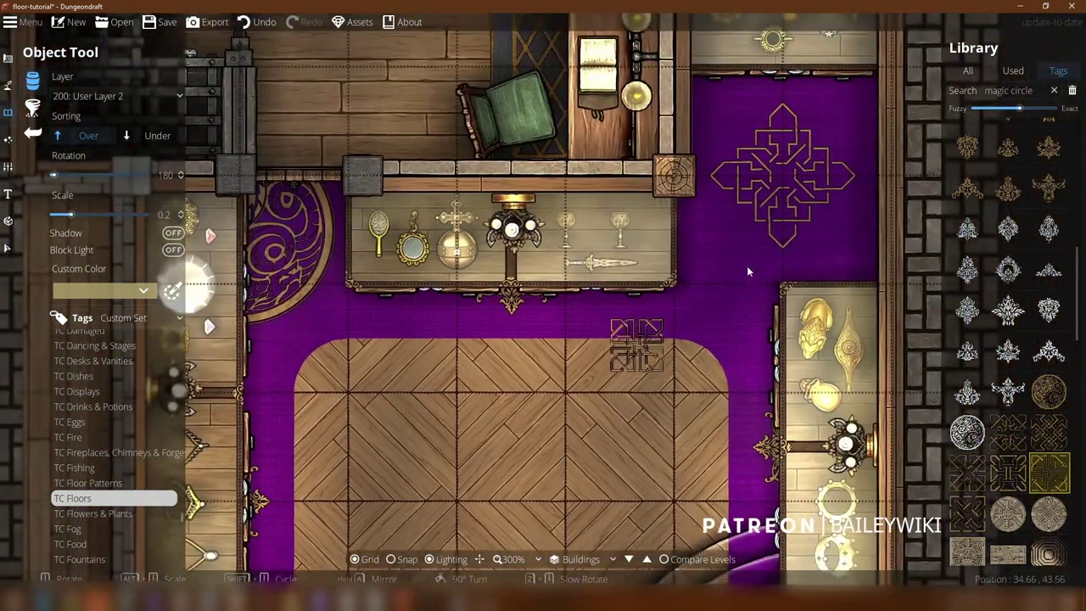
pyautogui.scroll(5, 786, 163)
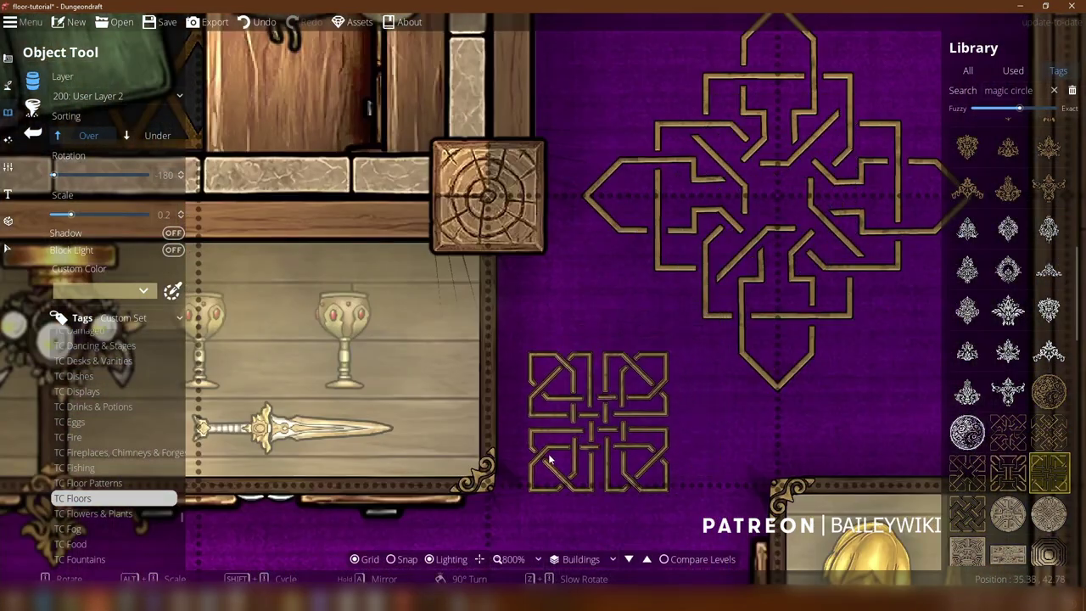
pyautogui.scroll(-4, 548, 454)
pyautogui.moveTo(479, 453); pyautogui.dragTo(830, 356)
pyautogui.moveTo(563, 422); pyautogui.dragTo(668, 396)
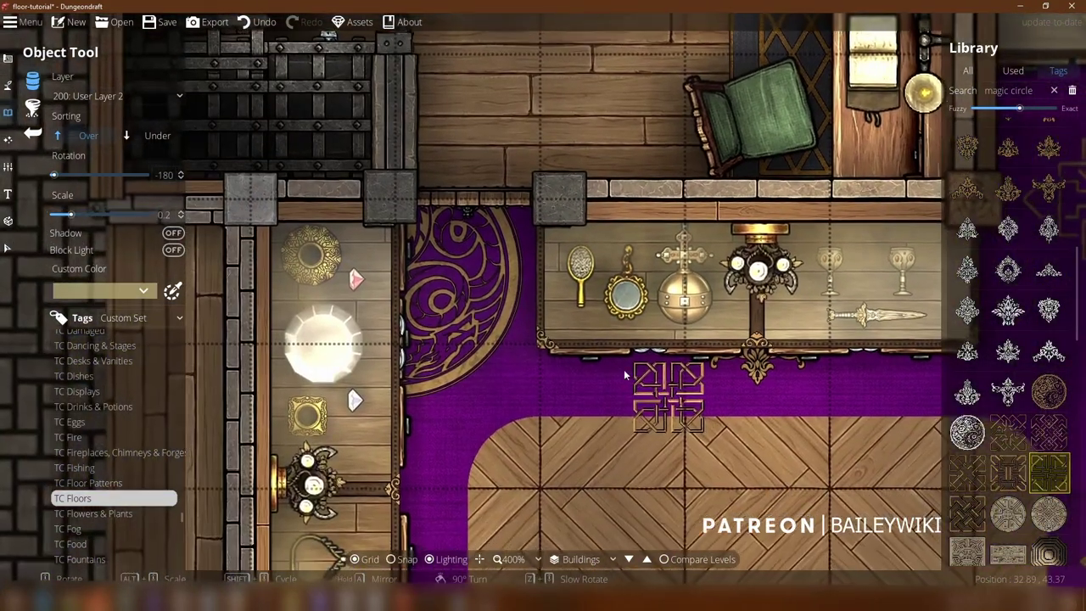
# Step: Compare the round dragon medallion at scale 0.5 with the carpet's northwest half-circle emblem, and reduce its scale to 0.1
pyautogui.click(1047, 396)
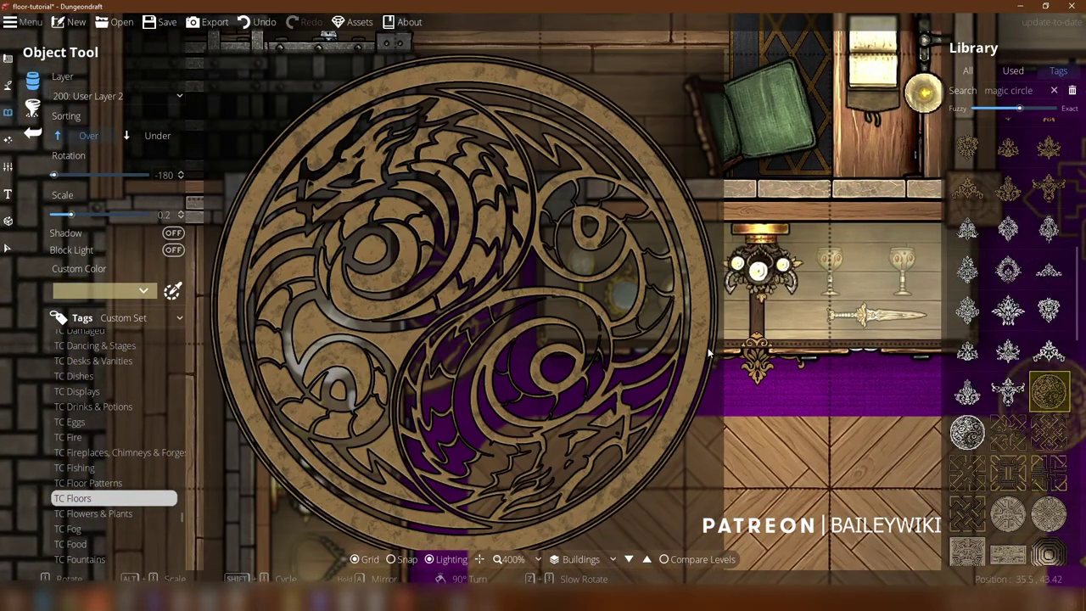
pyautogui.scroll(3, 409, 266)
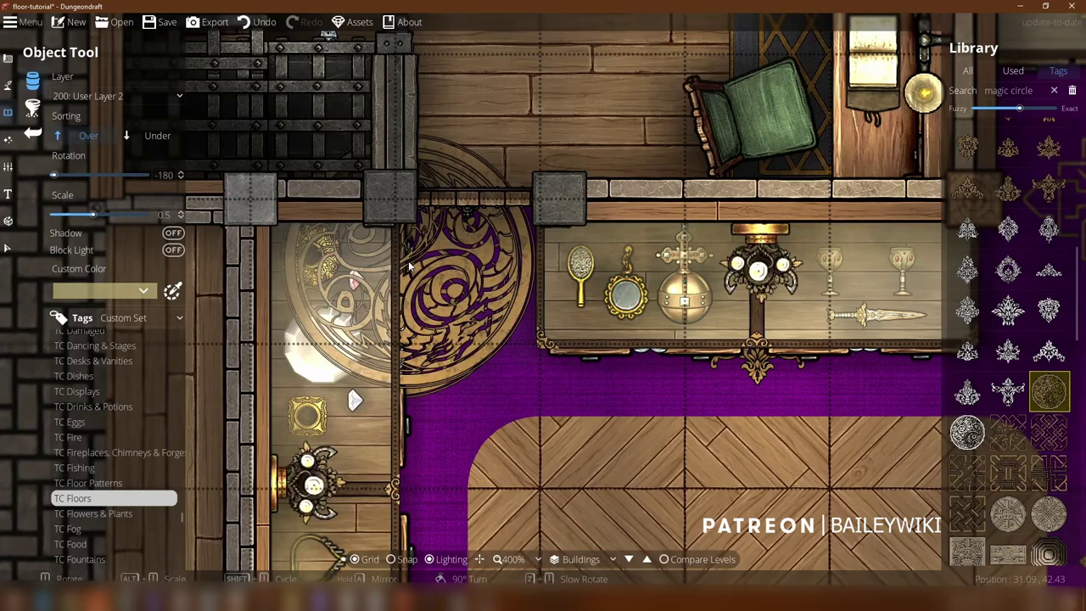
pyautogui.scroll(-4, 409, 266)
pyautogui.moveTo(514, 450); pyautogui.dragTo(484, 196)
pyautogui.moveTo(578, 434); pyautogui.dragTo(652, 166)
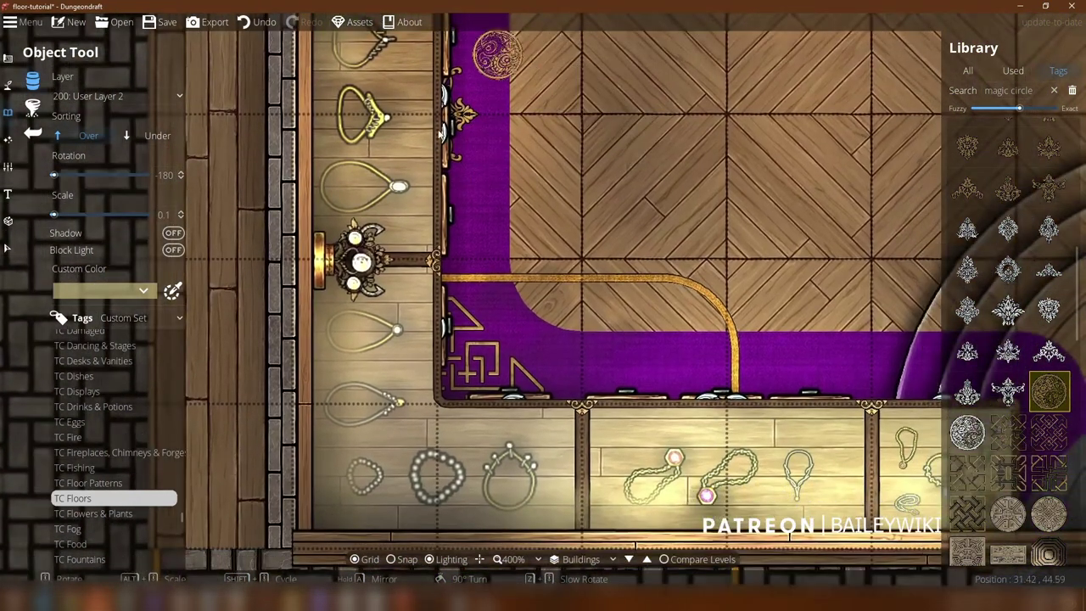
pyautogui.moveTo(459, 430); pyautogui.dragTo(407, 406)
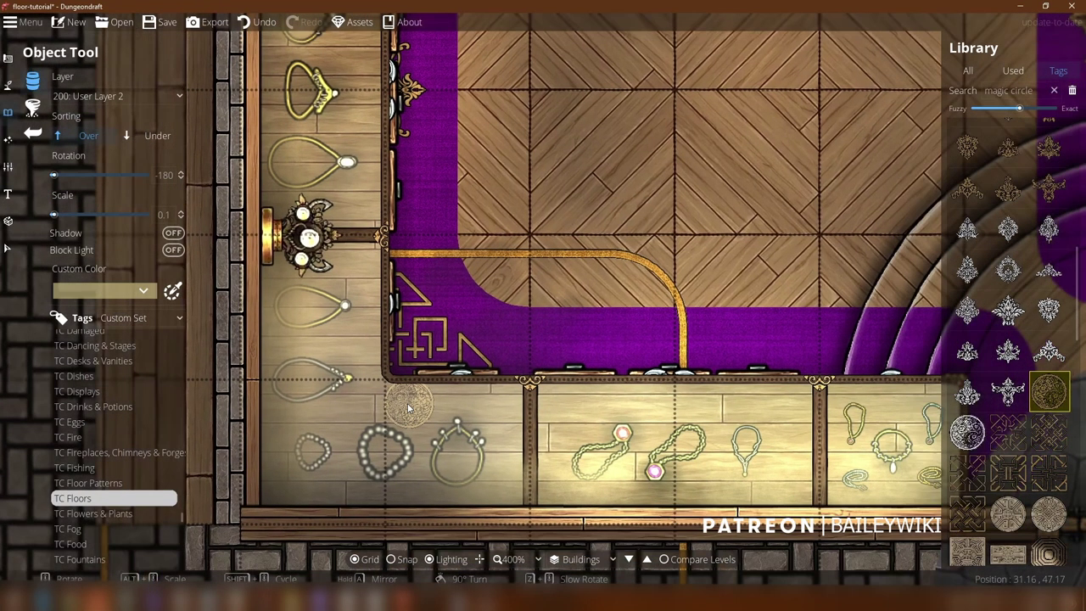
pyautogui.moveTo(781, 165); pyautogui.dragTo(469, 549)
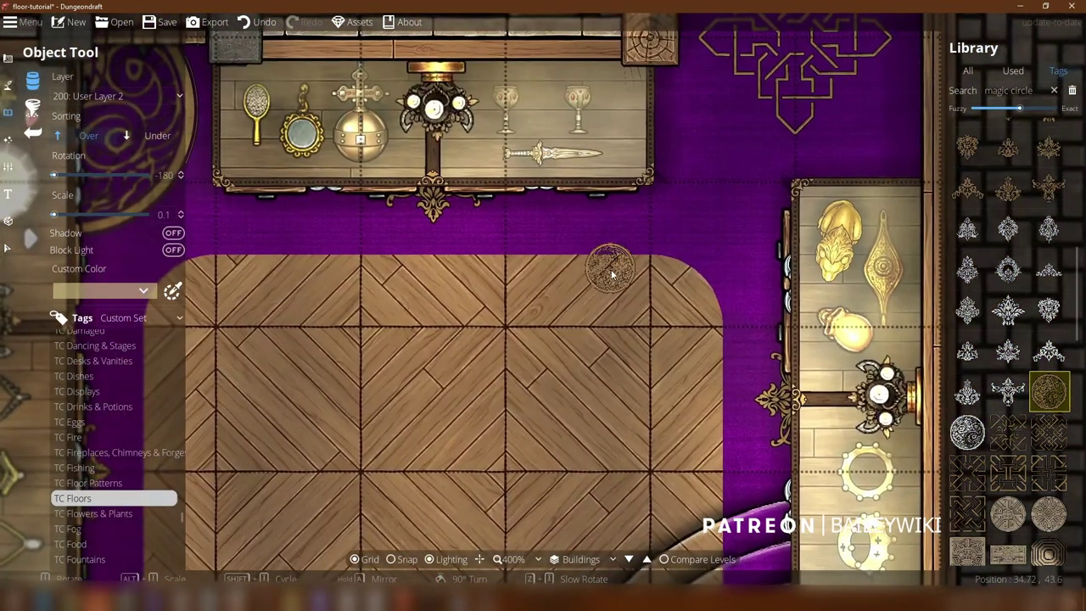
# Step: Examine the jewelry shop's display counters, carpet emblems and back office, and the wooden walkway and cobbled street beside the shop
pyautogui.scroll(-3, 611, 273)
pyautogui.scroll(2, 640, 316)
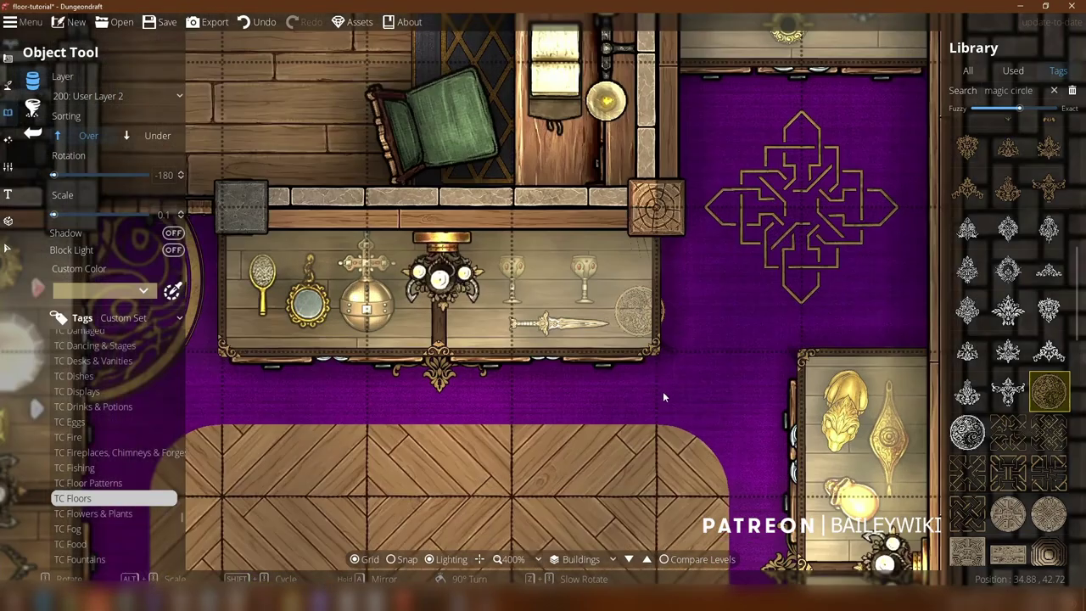
pyautogui.scroll(3, 640, 315)
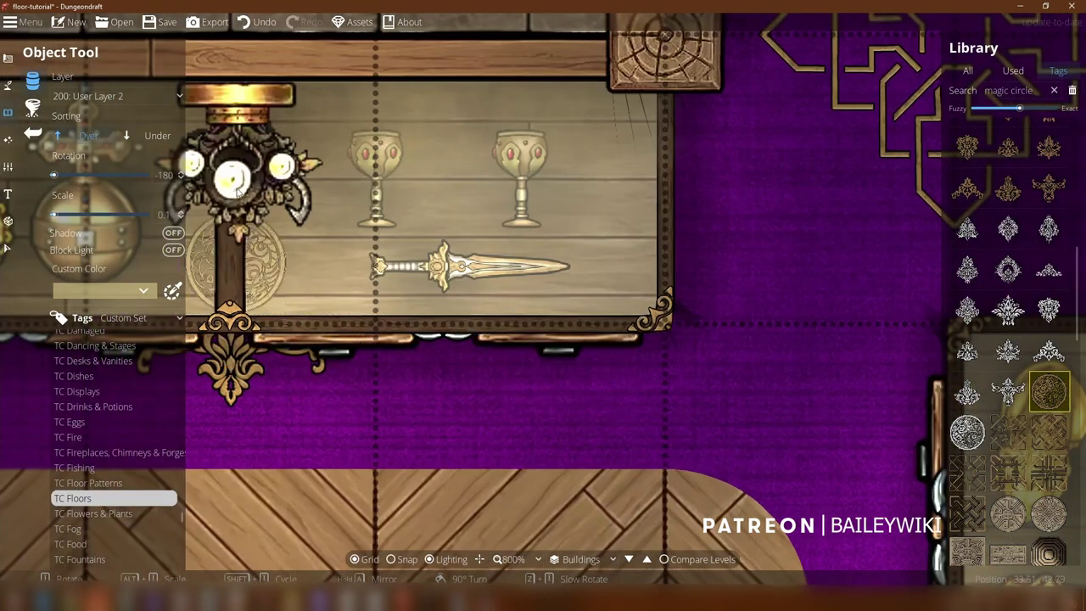
pyautogui.scroll(-5, 237, 191)
pyautogui.scroll(4, 757, 478)
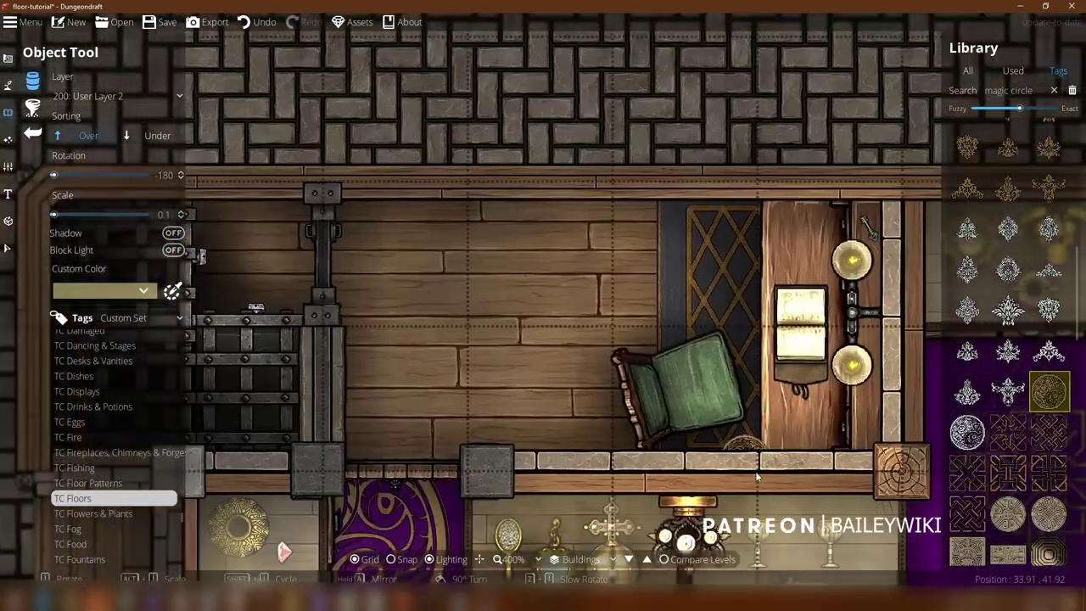
pyautogui.moveTo(757, 477); pyautogui.dragTo(481, 284)
pyautogui.scroll(-2, 593, 272)
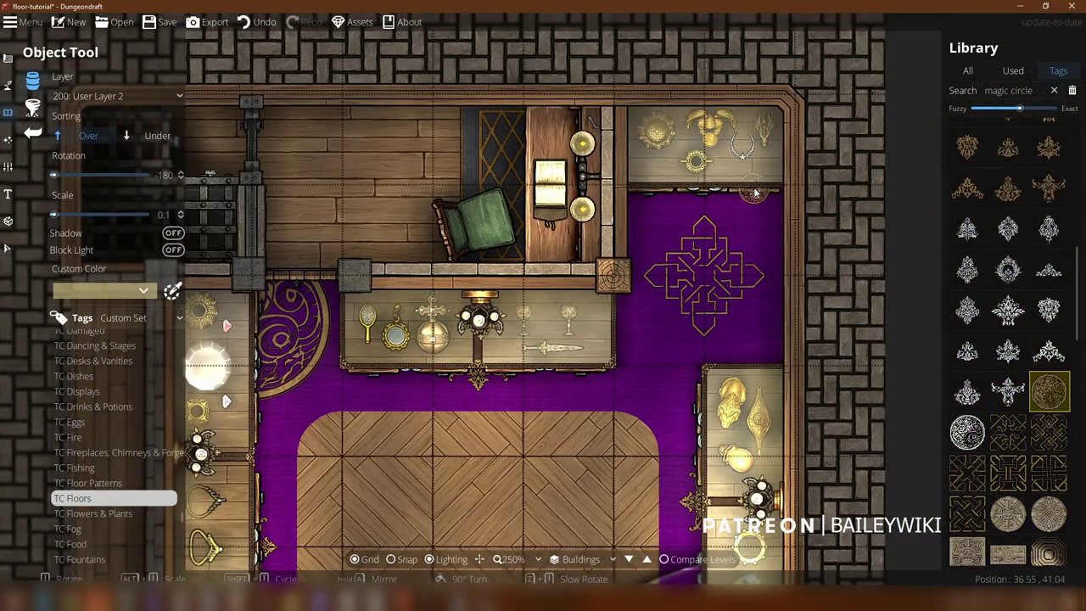
pyautogui.scroll(2, 755, 193)
pyautogui.scroll(-3, 681, 283)
pyautogui.moveTo(436, 446); pyautogui.dragTo(522, 188)
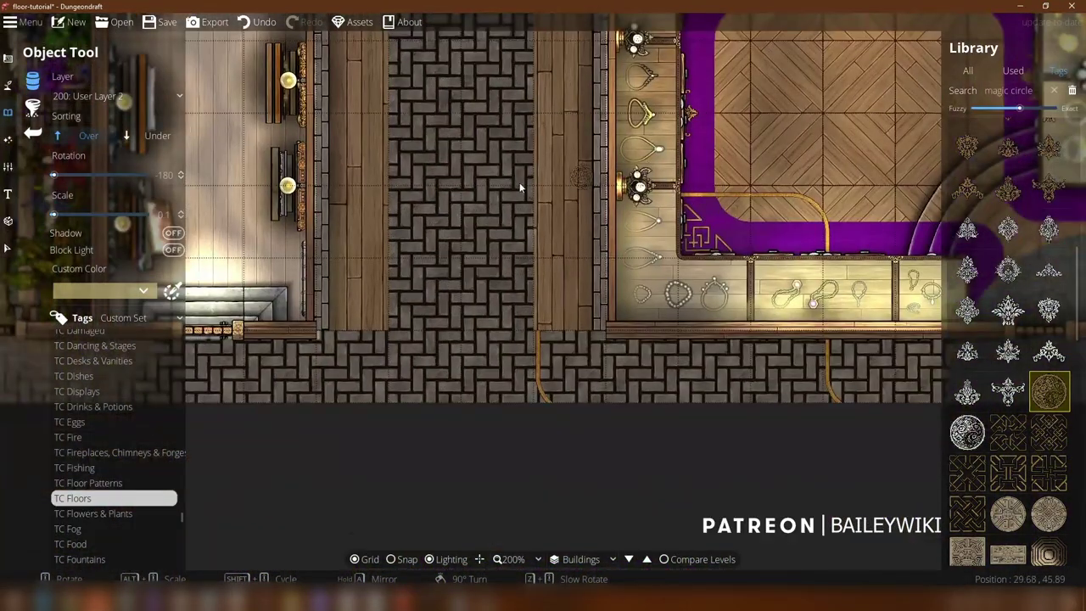
pyautogui.scroll(-3, 501, 153)
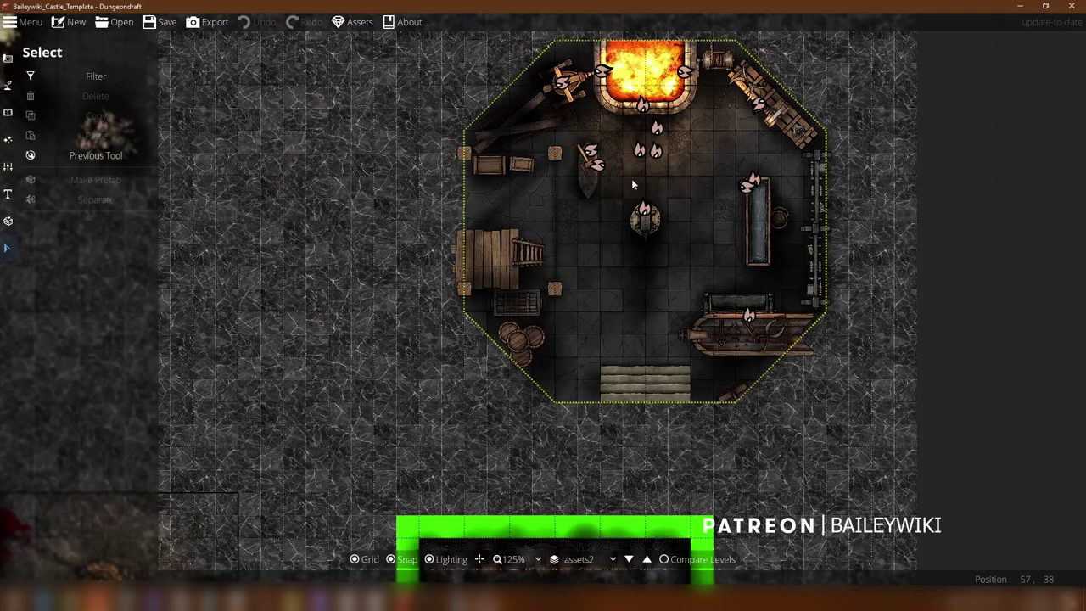
# Step: Switch from selection to the design tools in the castle template's forge room and view the whole room around the anvil
pyautogui.scroll(3, 628, 191)
pyautogui.moveTo(588, 419); pyautogui.dragTo(538, 409)
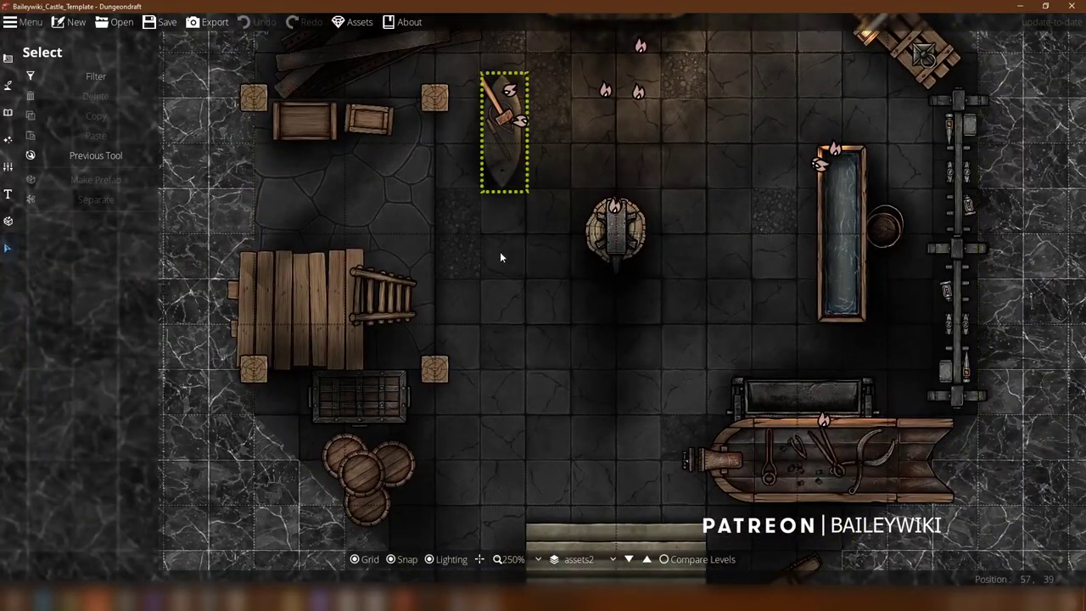
pyautogui.moveTo(517, 154); pyautogui.dragTo(492, 353)
pyautogui.scroll(2, 717, 363)
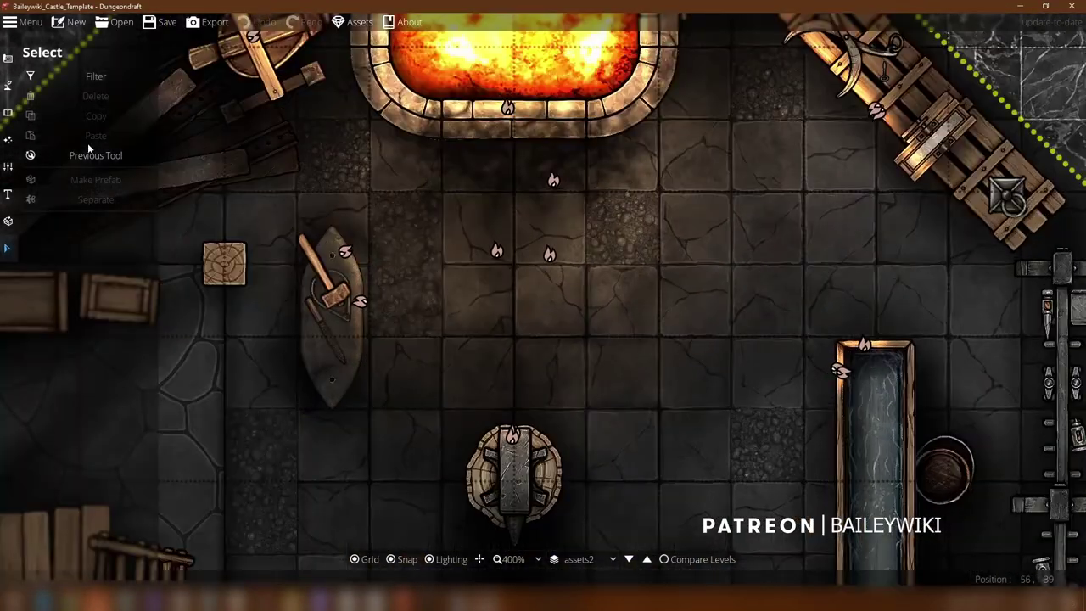
pyautogui.click(8, 58)
pyautogui.scroll(-5, 542, 163)
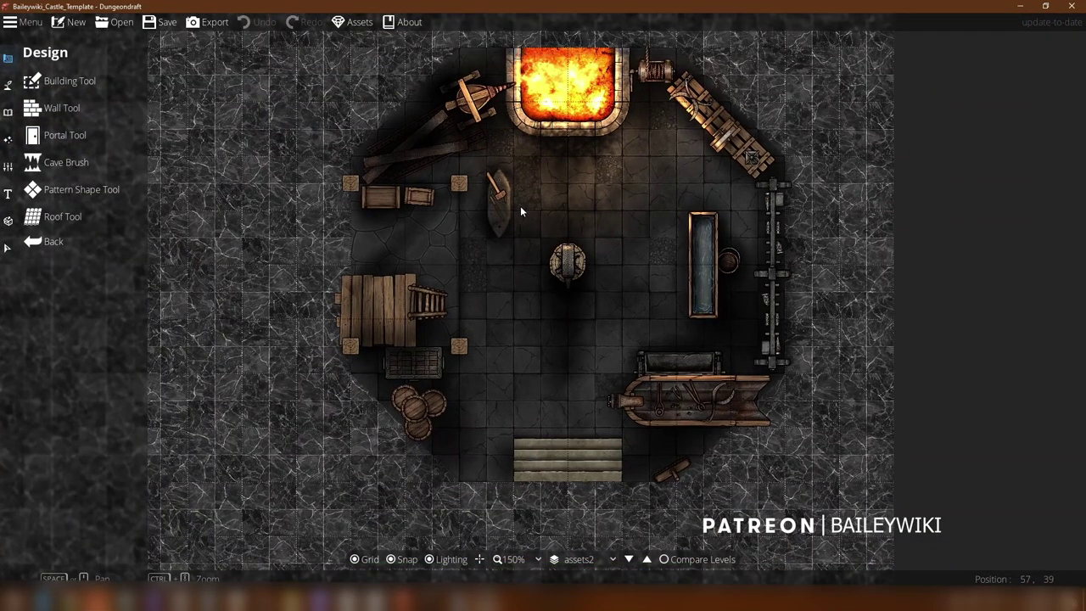
# Step: Examine how gravel patches, cracked tiles and flagstones are combined in the forge floor between the furnace, anvil and water trough
pyautogui.scroll(3, 509, 205)
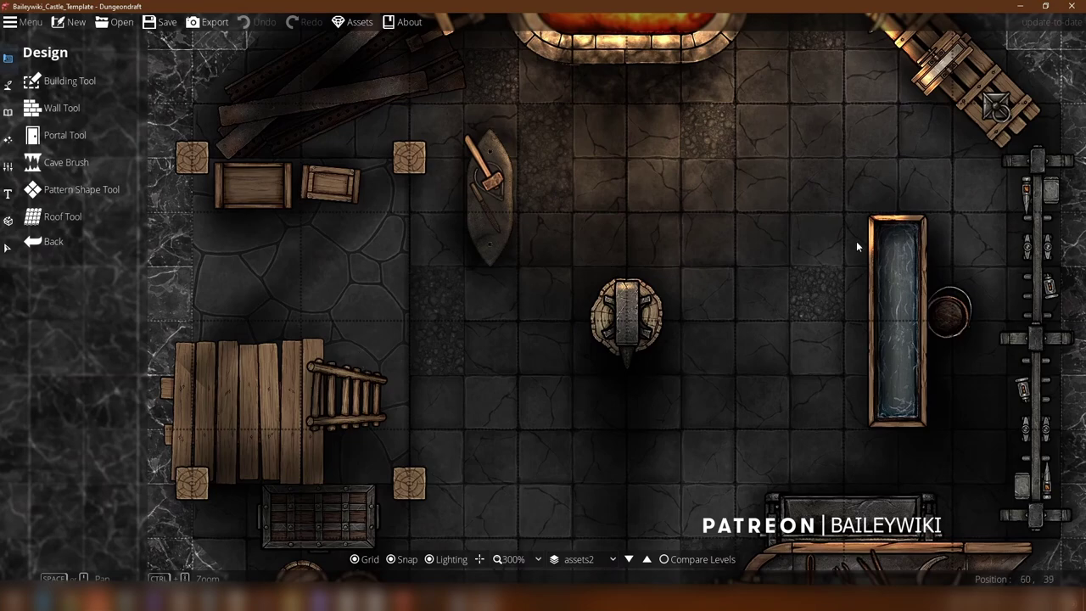
pyautogui.moveTo(593, 176); pyautogui.dragTo(527, 302)
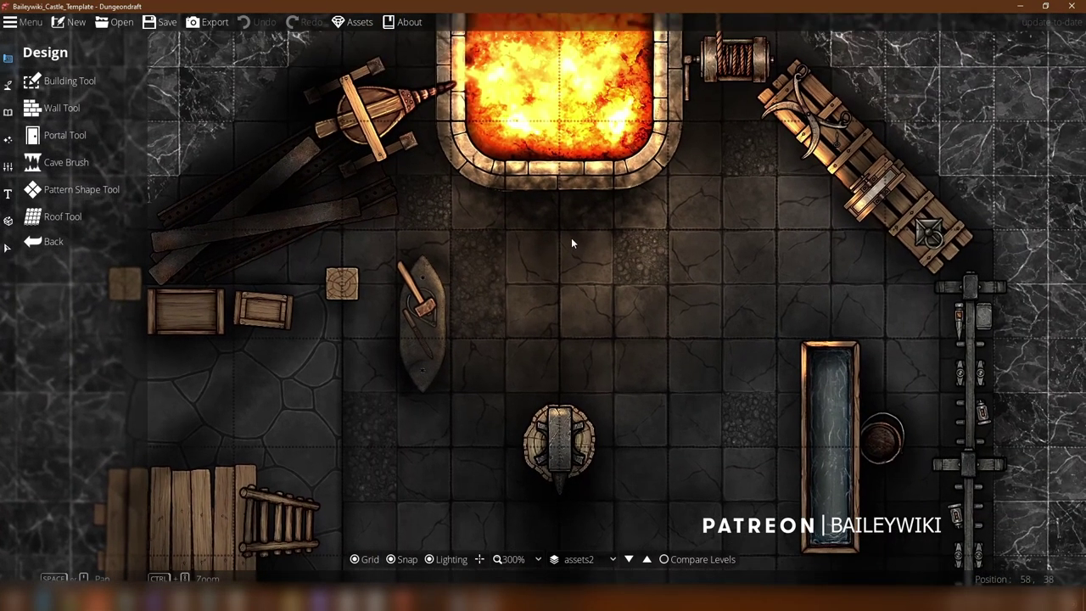
pyautogui.moveTo(806, 404); pyautogui.dragTo(808, 240)
pyautogui.scroll(1, 583, 148)
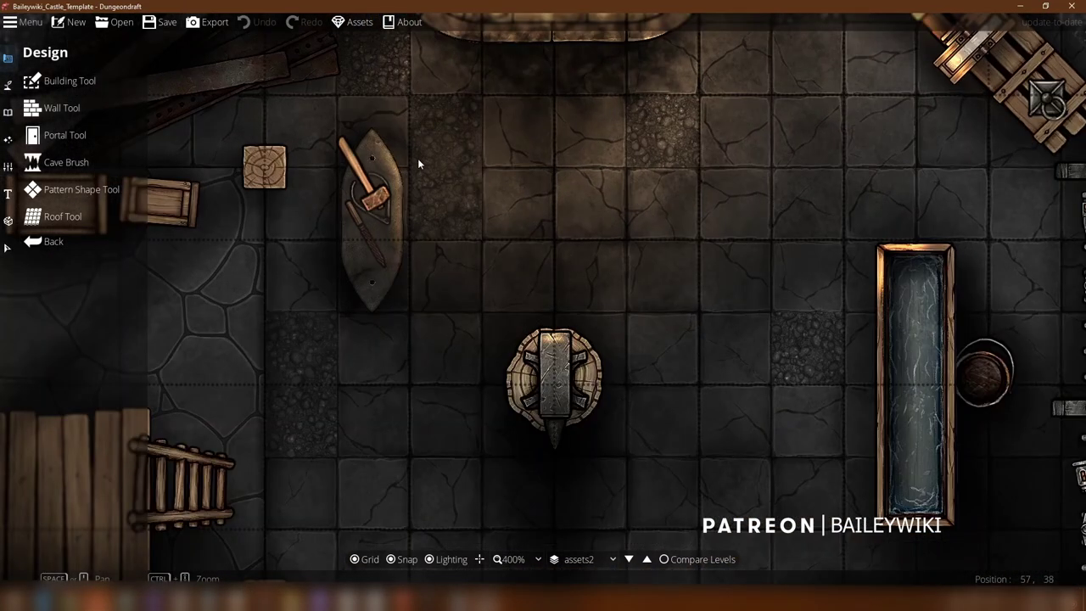
pyautogui.moveTo(421, 201); pyautogui.dragTo(481, 115)
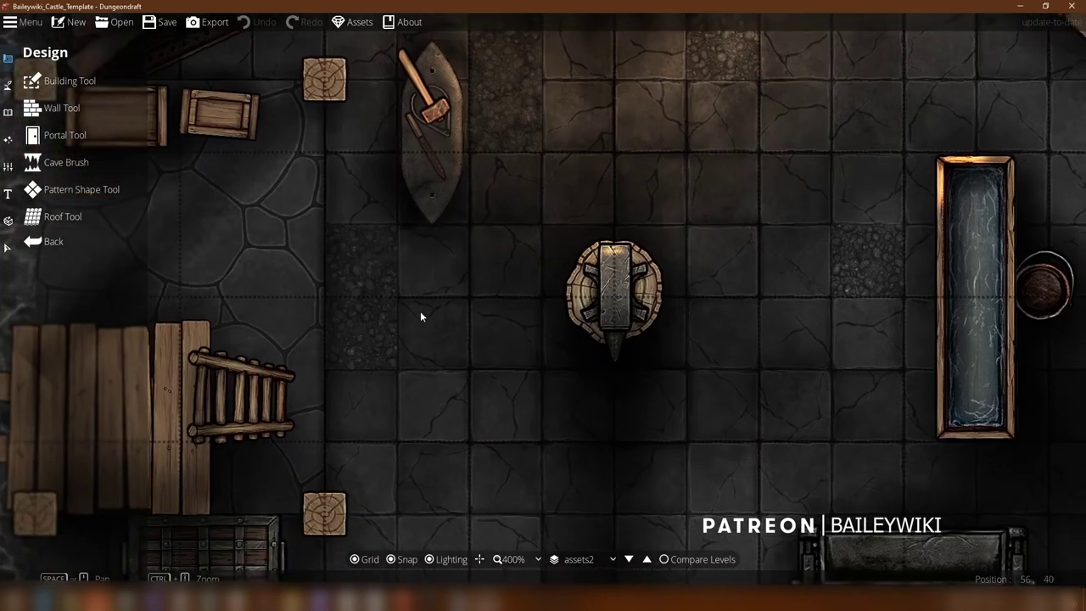
pyautogui.moveTo(420, 316); pyautogui.dragTo(521, 307)
pyautogui.scroll(-2, 490, 242)
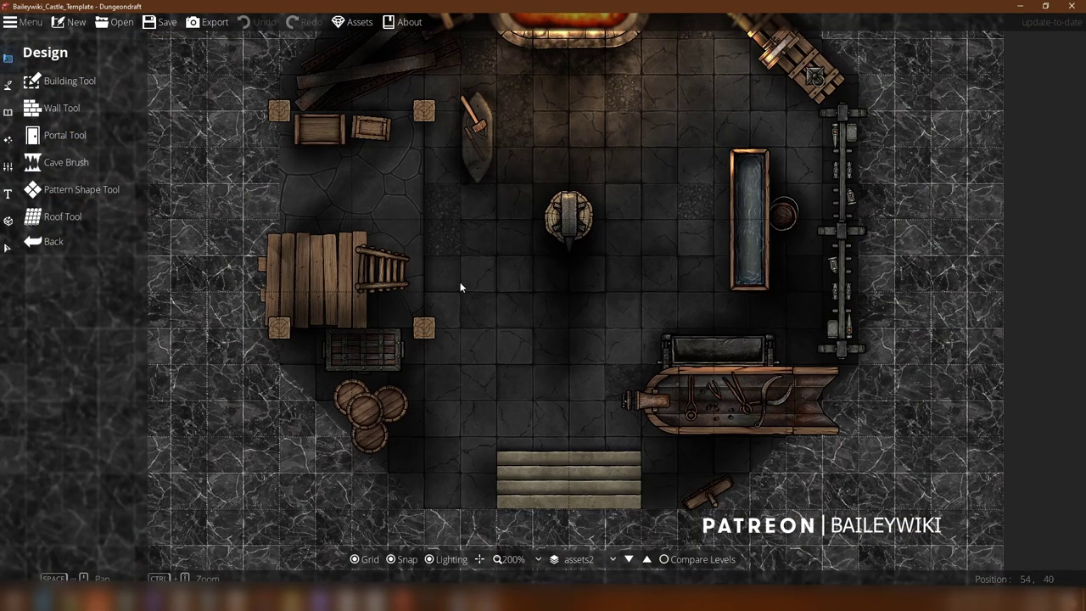
# Step: Examine the dark cracked tile floor and blood stains around the bone banquet table and skeleton piles
pyautogui.moveTo(183, 112); pyautogui.dragTo(1022, 176)
pyautogui.moveTo(543, 236); pyautogui.dragTo(815, 462)
pyautogui.scroll(1, 338, 161)
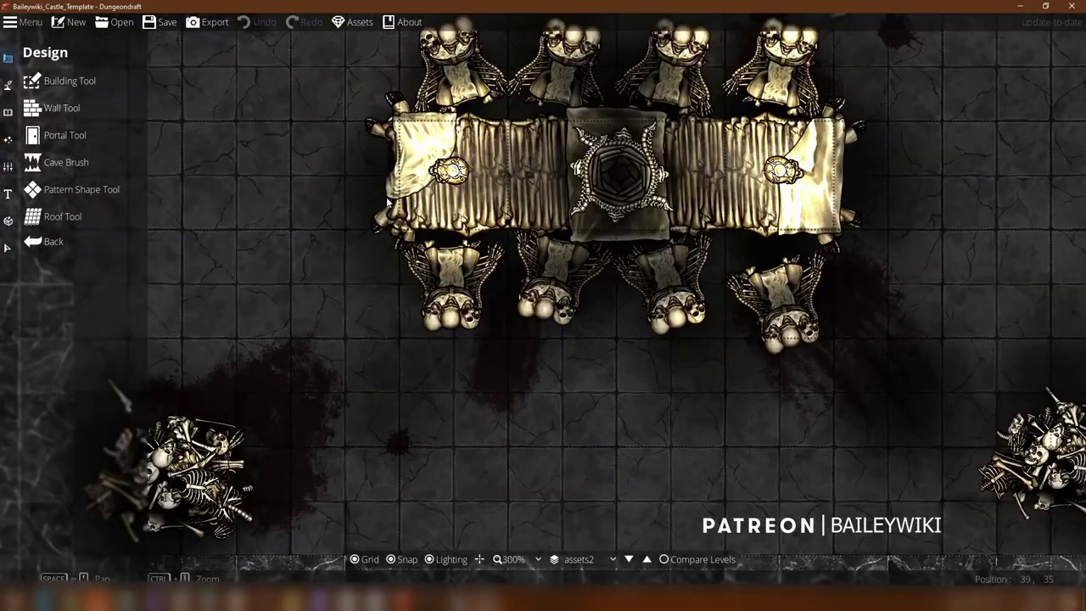
pyautogui.moveTo(339, 154); pyautogui.dragTo(405, 360)
pyautogui.moveTo(248, 215); pyautogui.dragTo(96, 306)
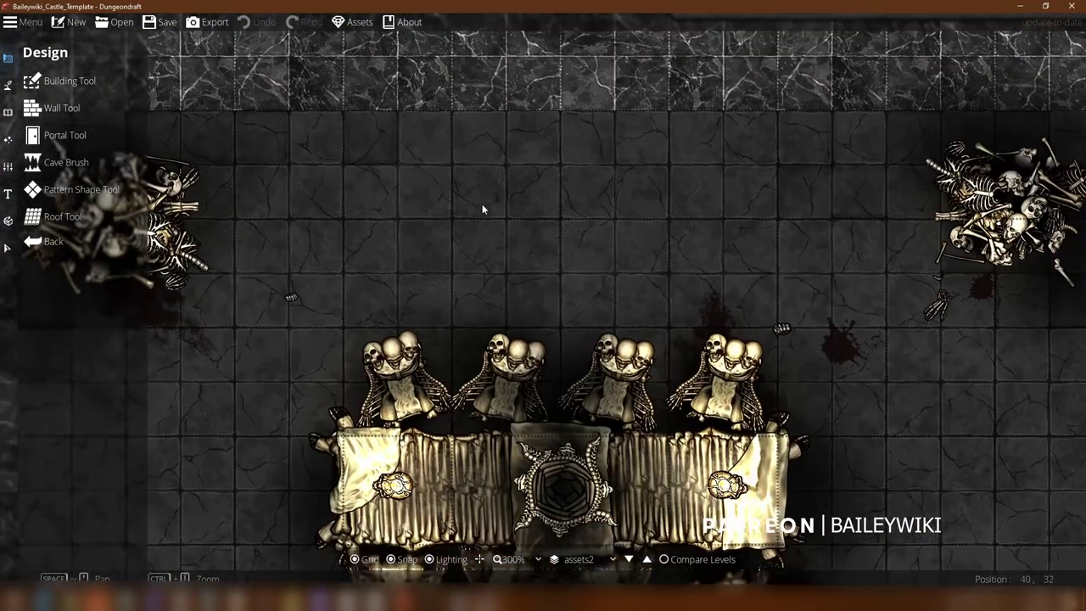
# Step: Select the floor pattern shape beneath the bone banquet table and inspect its extent against the surrounding marble
pyautogui.click(5, 246)
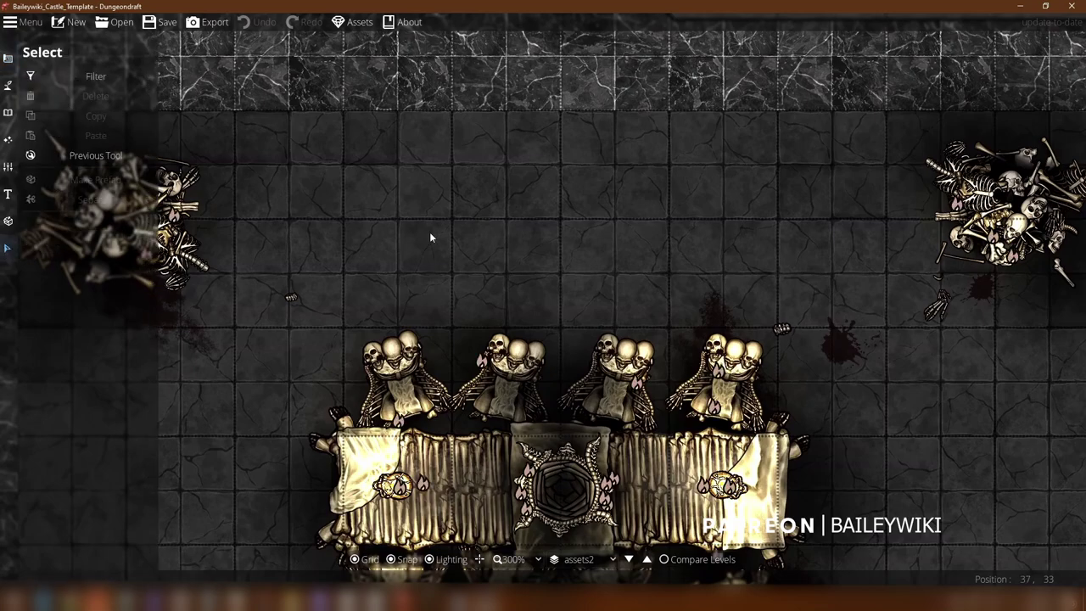
pyautogui.click(542, 205)
pyautogui.scroll(-1, 592, 240)
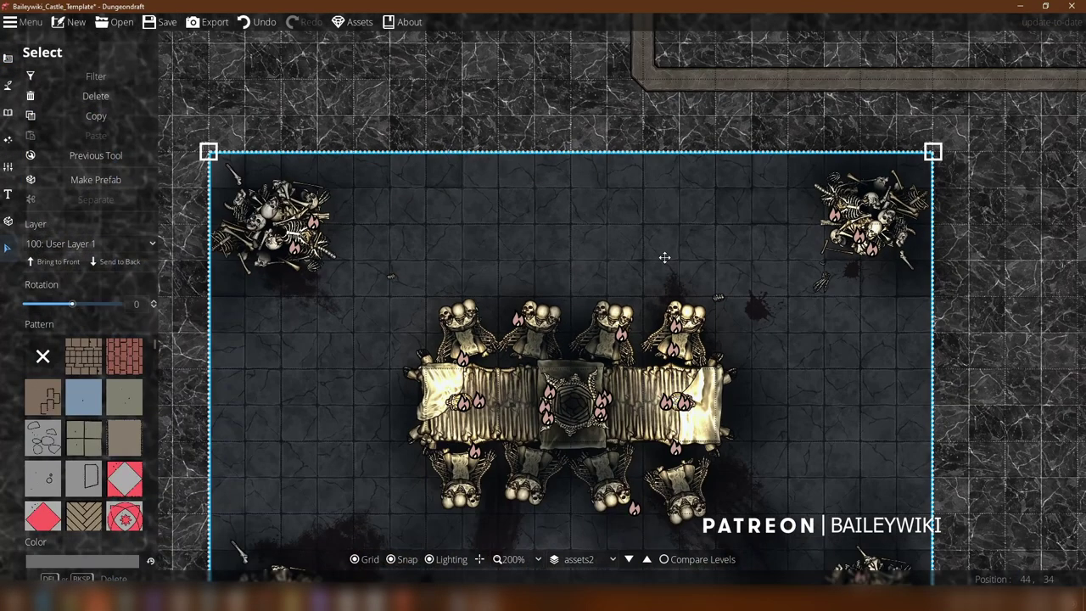
pyautogui.moveTo(296, 222); pyautogui.dragTo(540, 124)
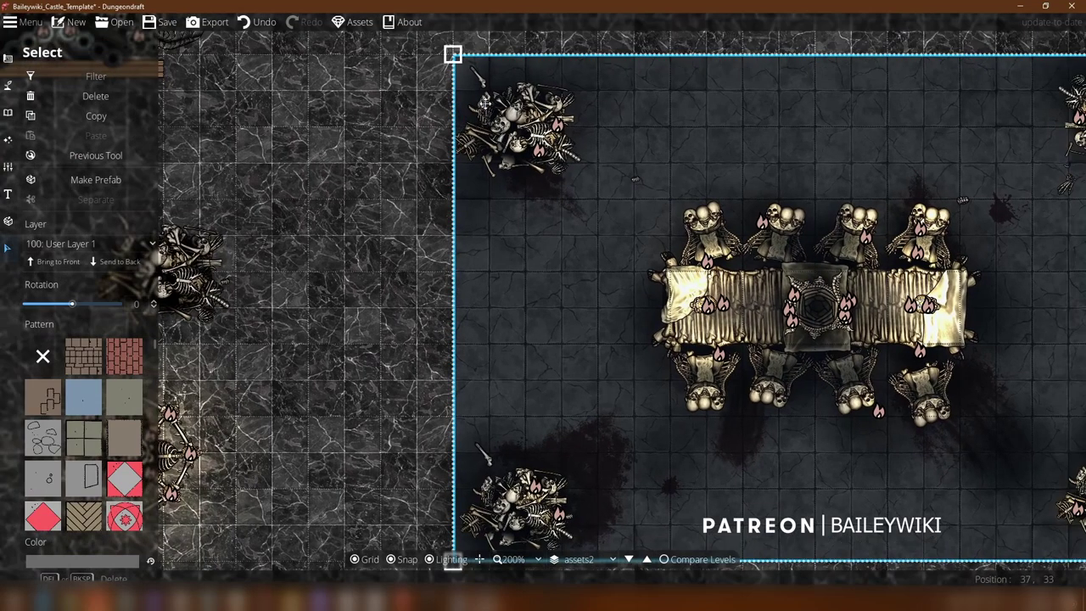
pyautogui.scroll(1, 484, 102)
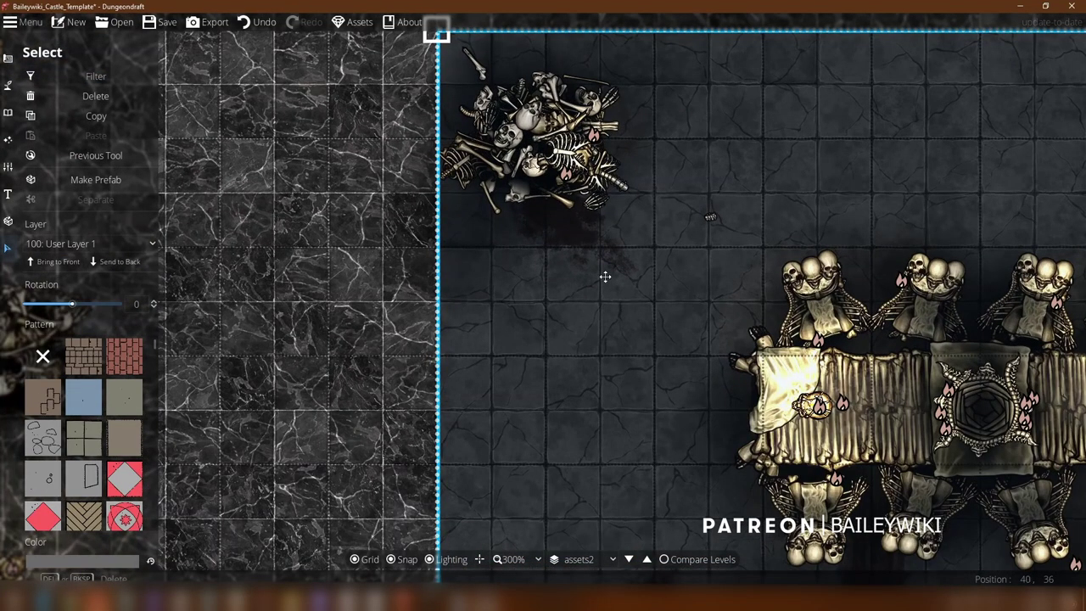
pyautogui.scroll(-1, 449, 302)
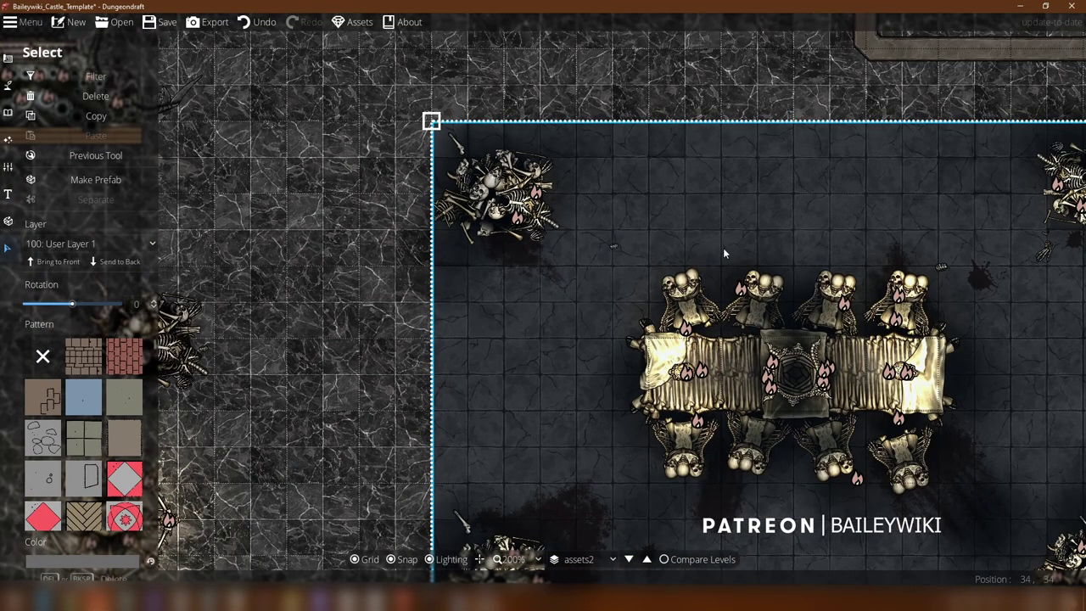
# Step: Compare the four light diagonal-tile panels set into the dark square-tiled floor of the neighbouring room
pyautogui.moveTo(383, 323); pyautogui.dragTo(969, 172)
pyautogui.moveTo(407, 282); pyautogui.dragTo(1057, 297)
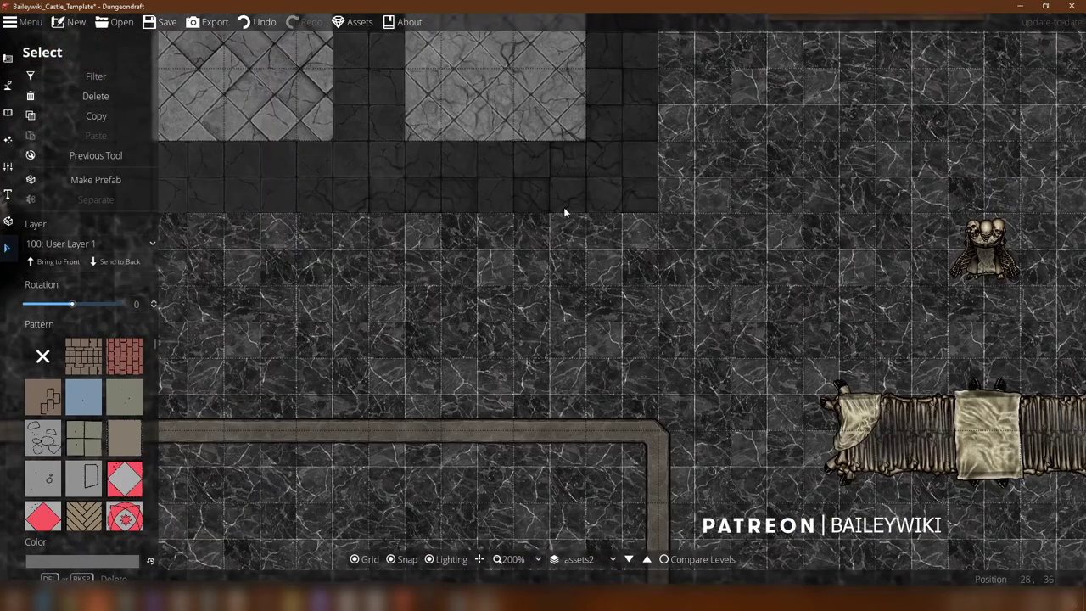
pyautogui.moveTo(426, 172); pyautogui.dragTo(654, 434)
pyautogui.scroll(1, 587, 335)
pyautogui.moveTo(560, 246); pyautogui.dragTo(531, 418)
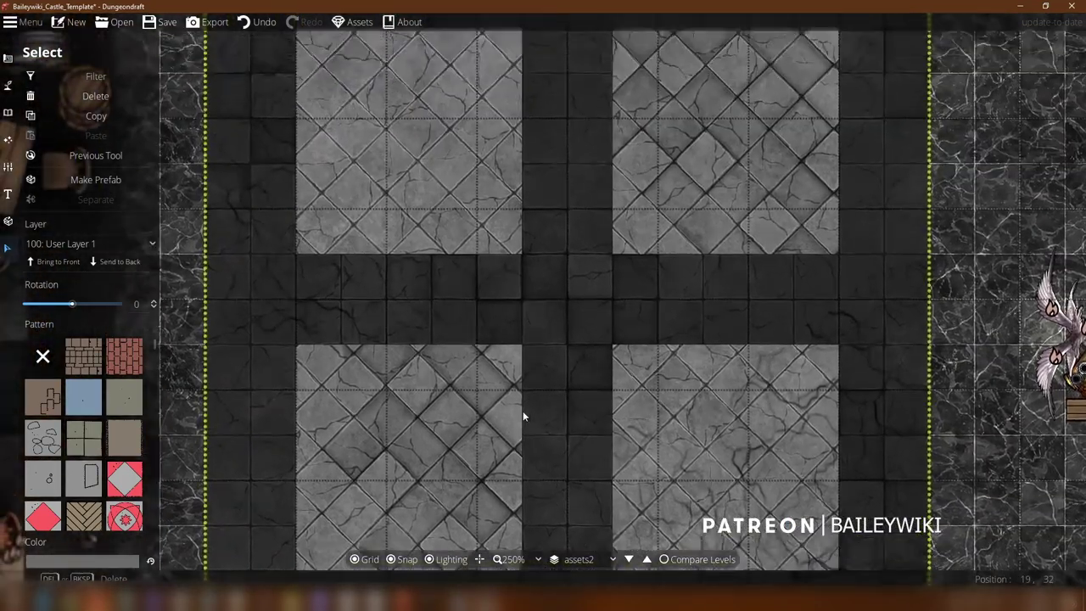
pyautogui.press('Up')
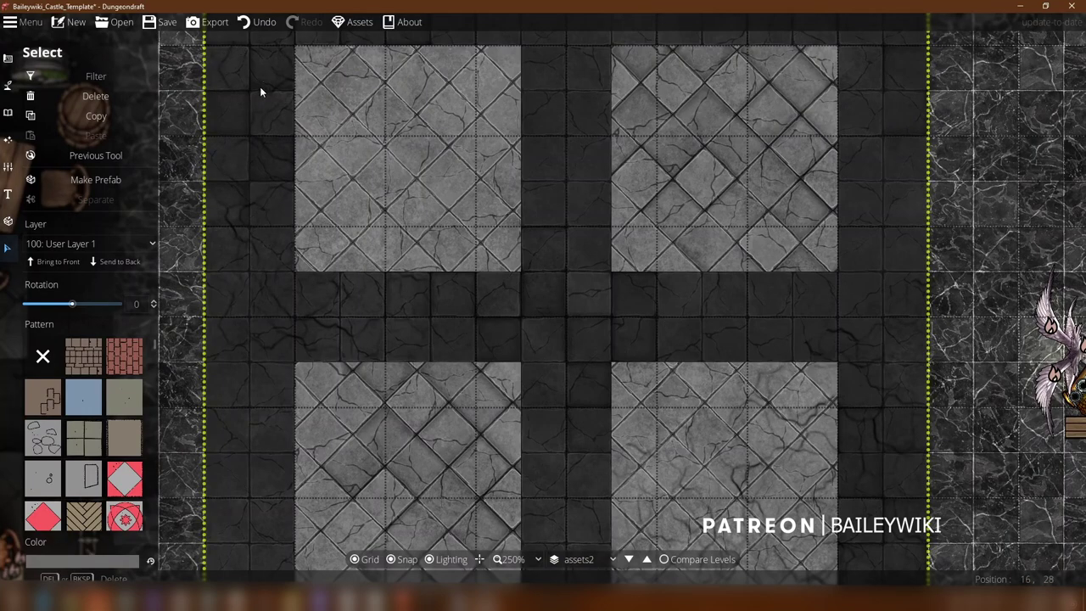
pyautogui.press('Up')
pyautogui.press('Left')
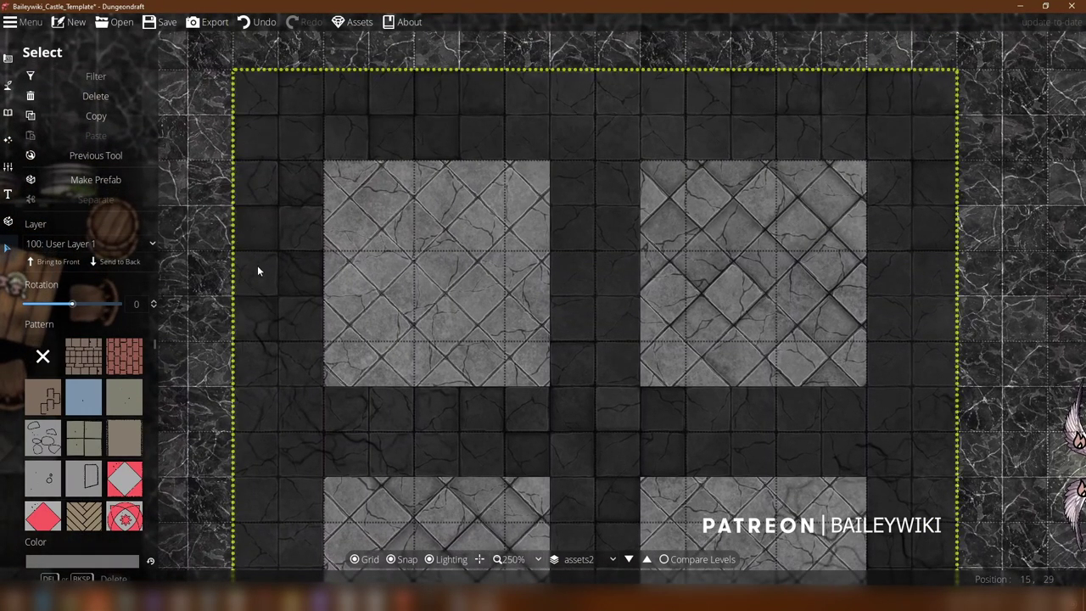
pyautogui.press('Left')
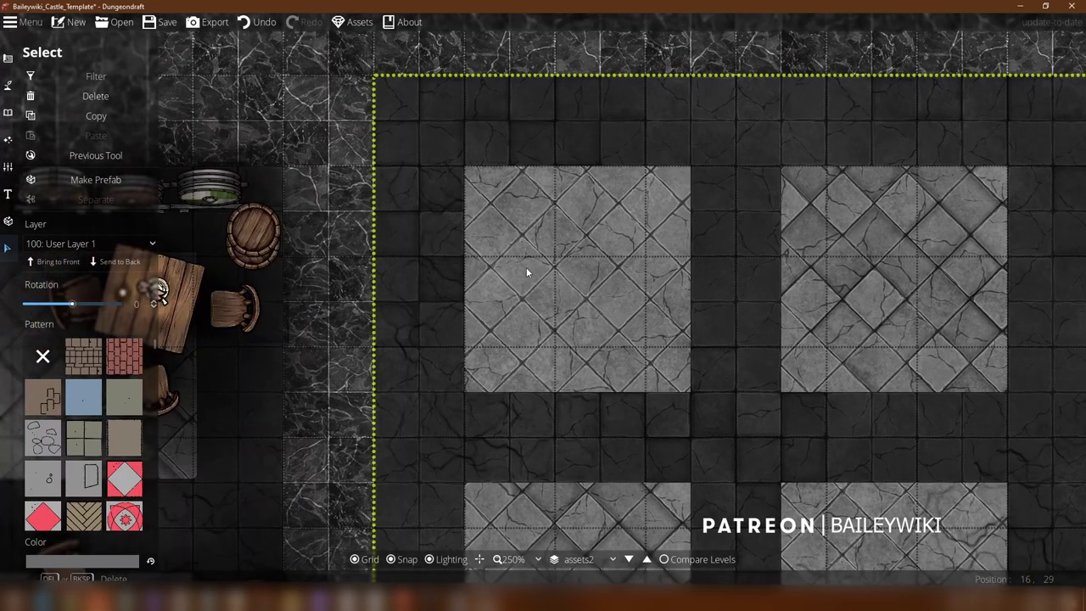
pyautogui.press('Down')
# Step: Examine the yellow-stained ruined floor around the sunken pit, down to the engraved circle in its southeast corner
pyautogui.moveTo(410, 525)
pyautogui.mouseDown()
pyautogui.moveTo(764, 197)
pyautogui.moveTo(864, 86)
pyautogui.mouseUp()
pyautogui.moveTo(497, 516)
pyautogui.mouseDown()
pyautogui.moveTo(771, 128)
pyautogui.moveTo(844, 71)
pyautogui.mouseUp()
pyautogui.moveTo(787, 446); pyautogui.dragTo(689, 179)
pyautogui.press('Escape')
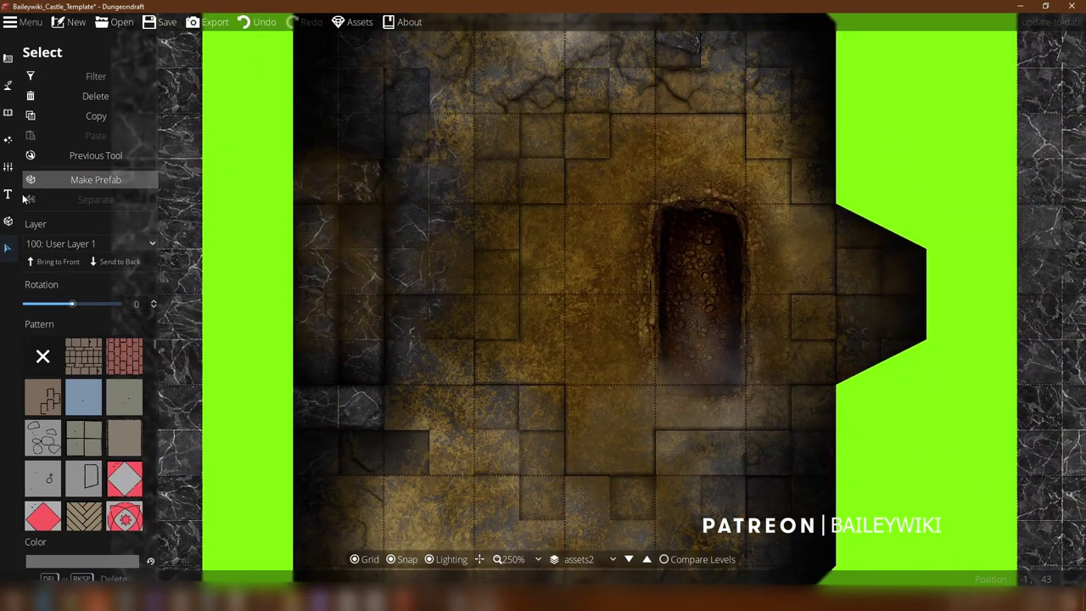
pyautogui.moveTo(626, 226)
pyautogui.mouseDown()
pyautogui.moveTo(596, 194)
pyautogui.moveTo(563, 103)
pyautogui.mouseUp()
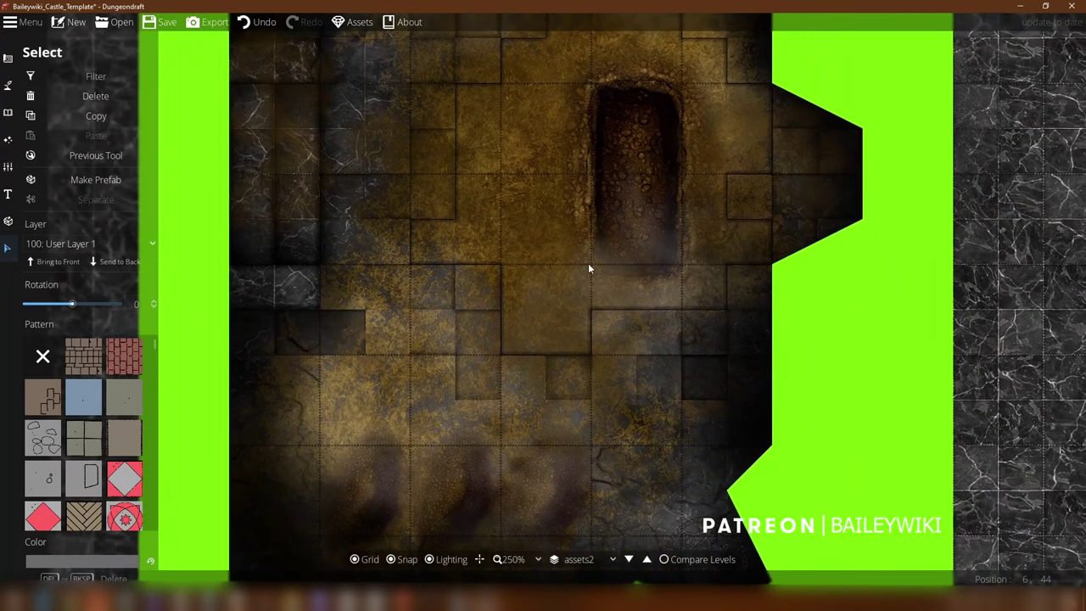
pyautogui.moveTo(591, 328); pyautogui.dragTo(565, 167)
pyautogui.scroll(2, 531, 280)
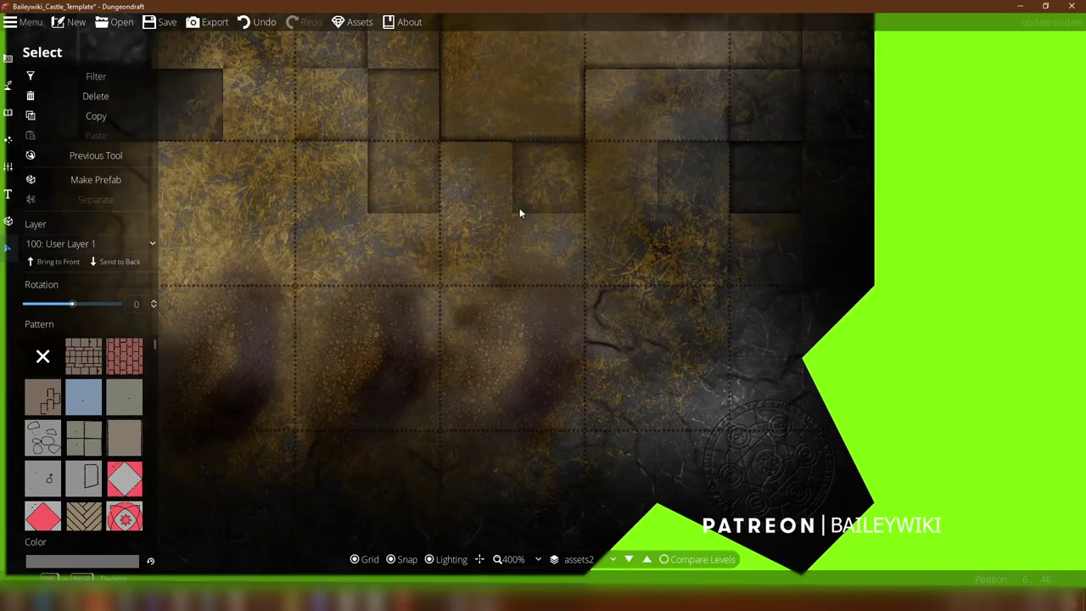
# Step: Inspect the outlines of the overlapping pattern shapes that build the stained floor north of the pit
pyautogui.scroll(-3, 519, 208)
pyautogui.moveTo(473, 157); pyautogui.dragTo(449, 386)
pyautogui.press('Up')
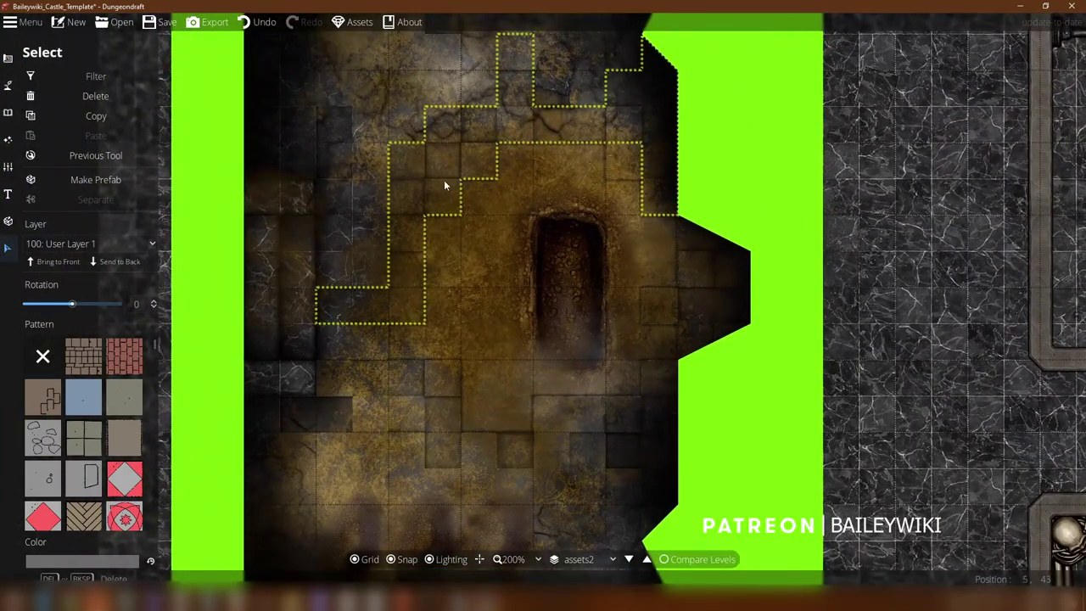
pyautogui.press('Up')
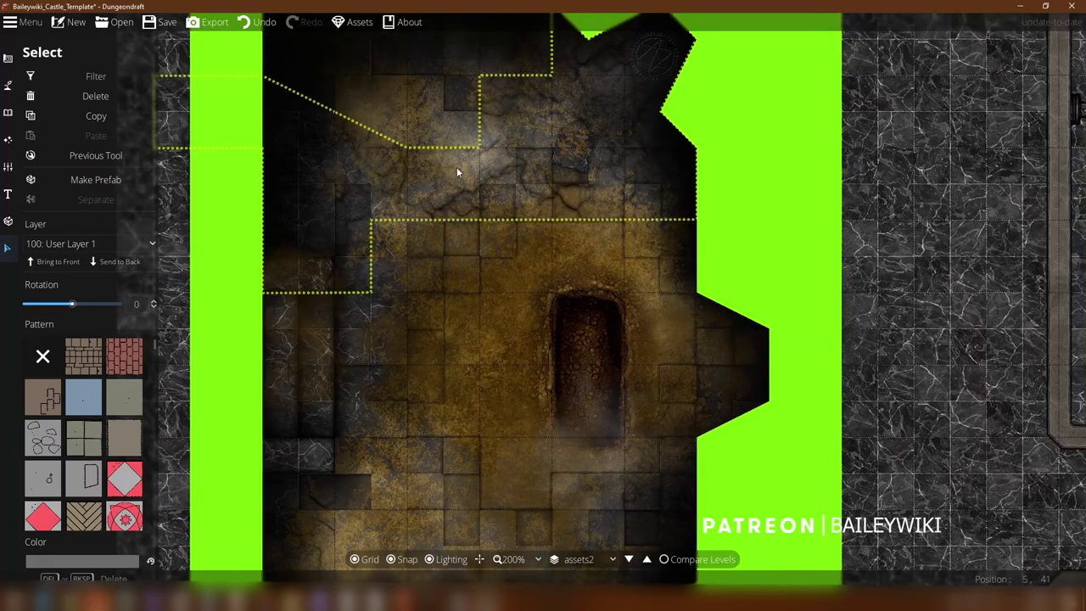
# Step: Examine the cracks, layered tiles and loose rotated marble tile in the stained floor northeast of the pit
pyautogui.scroll(2, 430, 355)
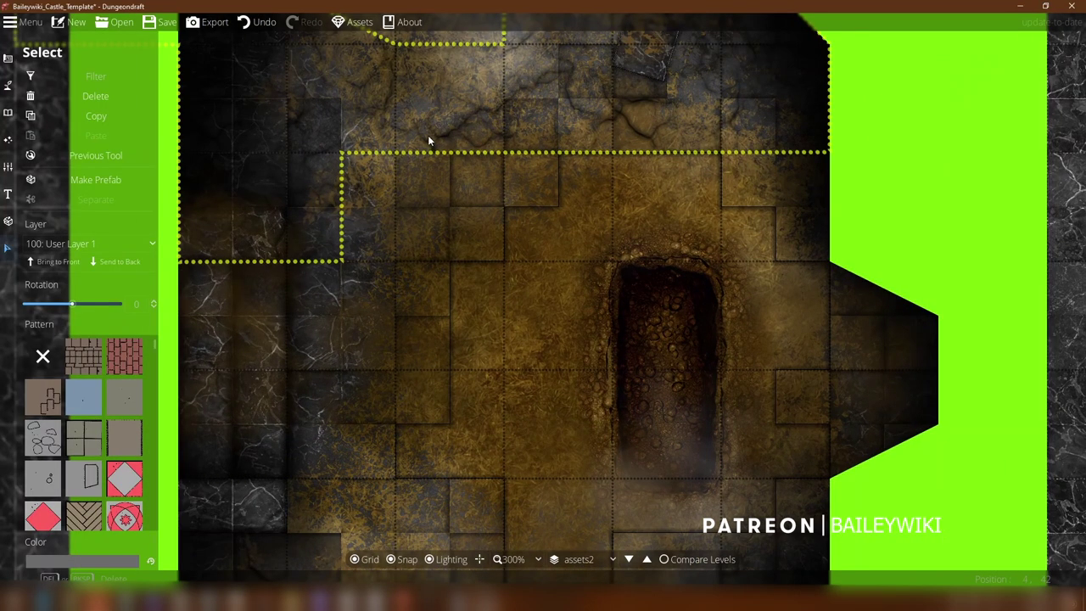
pyautogui.press('Up')
pyautogui.moveTo(474, 232); pyautogui.dragTo(501, 381)
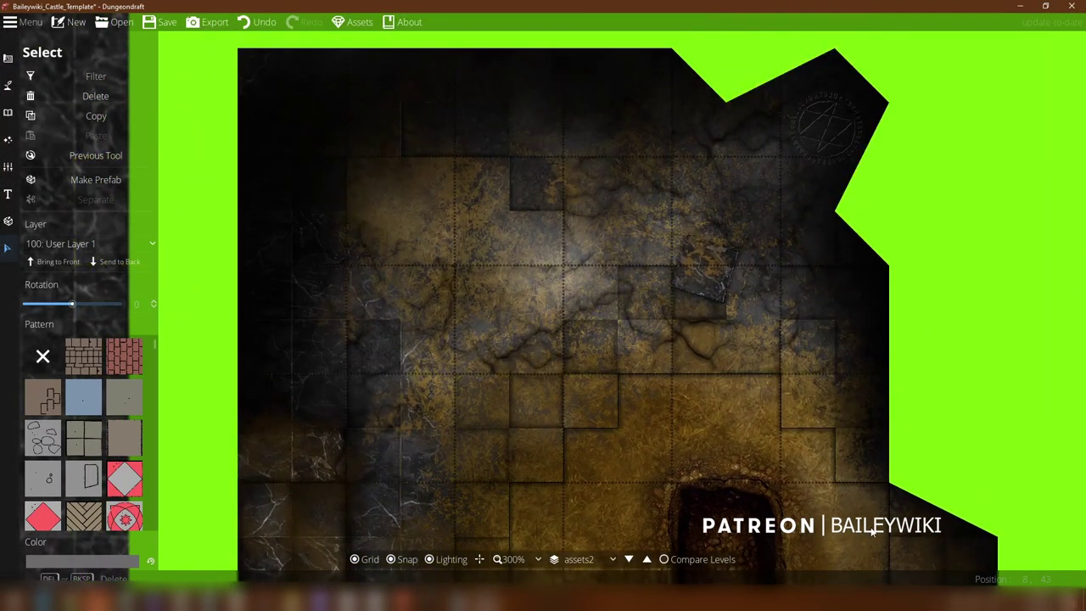
pyautogui.moveTo(867, 523); pyautogui.dragTo(821, 529)
pyautogui.scroll(2, 715, 310)
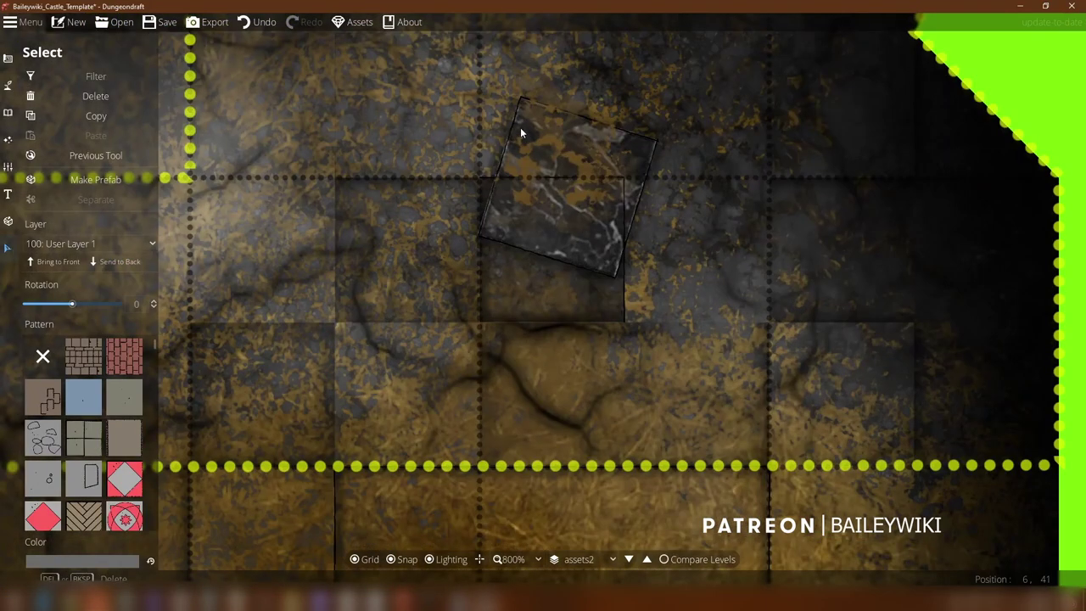
pyautogui.scroll(-1, 530, 136)
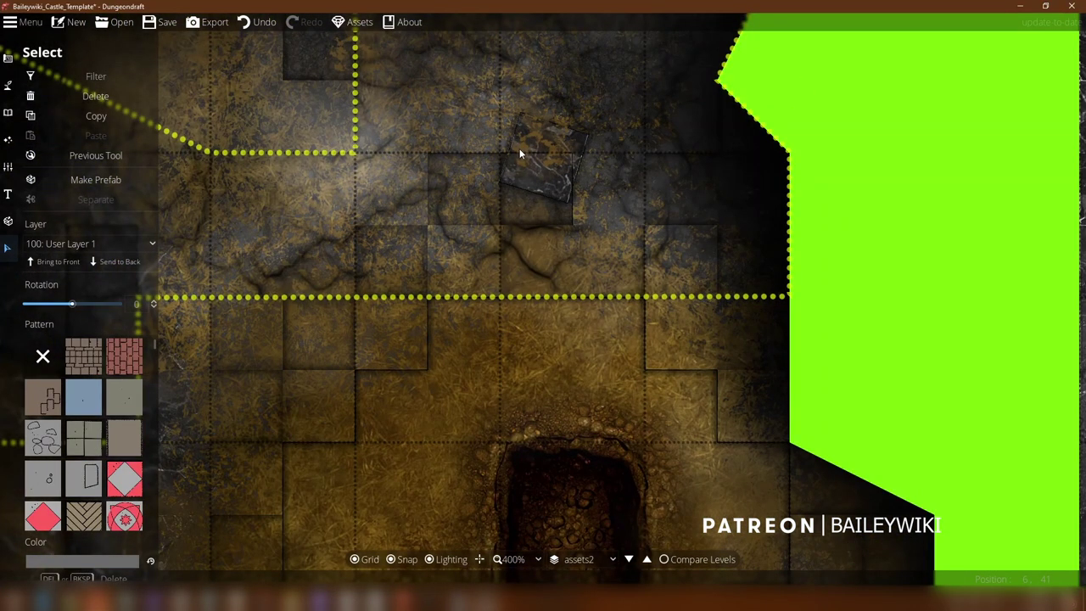
# Step: Select the loose rotated marble tile northeast of the pit and shift it slightly southwest, off the piece beneath it
pyautogui.click(553, 168)
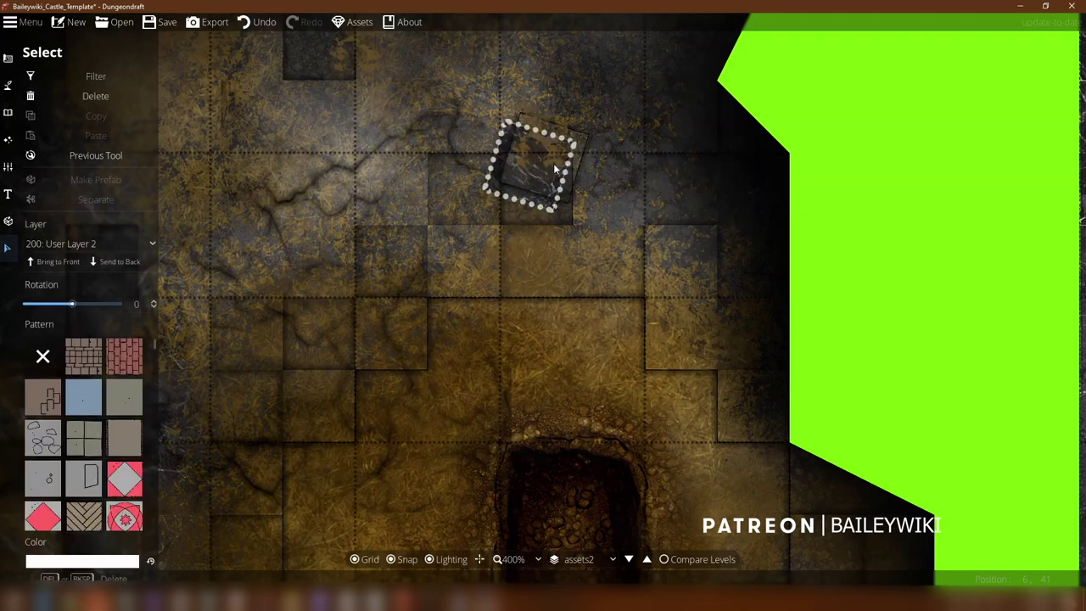
pyautogui.moveTo(553, 168)
pyautogui.mouseDown()
pyautogui.moveTo(704, 159)
pyautogui.moveTo(829, 106)
pyautogui.moveTo(537, 337)
pyautogui.moveTo(531, 384)
pyautogui.moveTo(553, 154)
pyautogui.mouseUp()
pyautogui.click(544, 198)
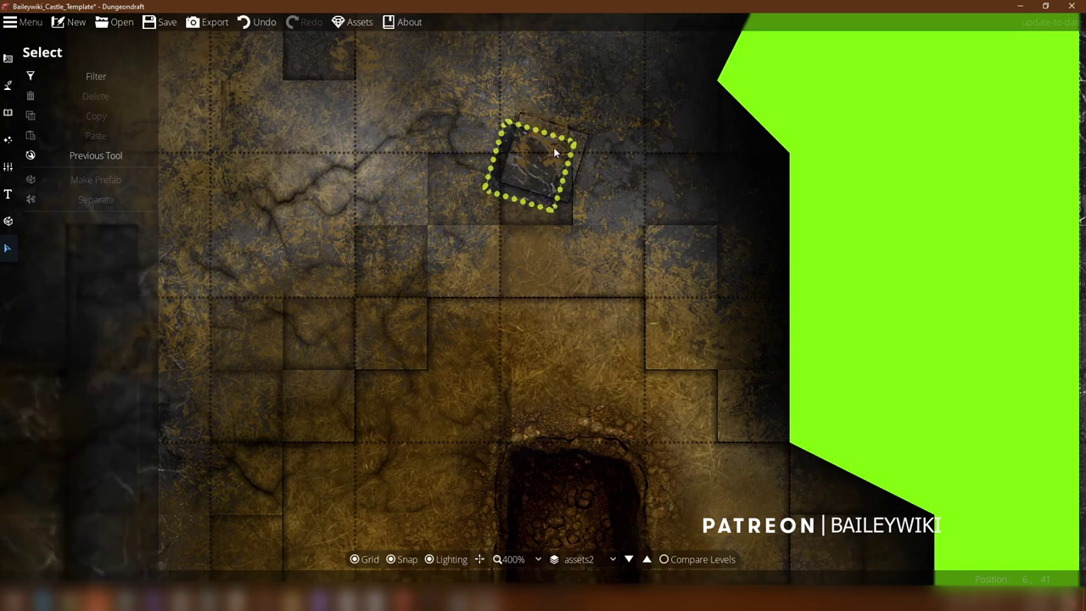
pyautogui.click(564, 169)
pyautogui.click(565, 124)
# Step: Examine the stained floor's darkened northern edge, from the engraved circle in the northeast corner to the recessed tiles
pyautogui.moveTo(574, 206); pyautogui.dragTo(597, 450)
pyautogui.scroll(-1, 593, 279)
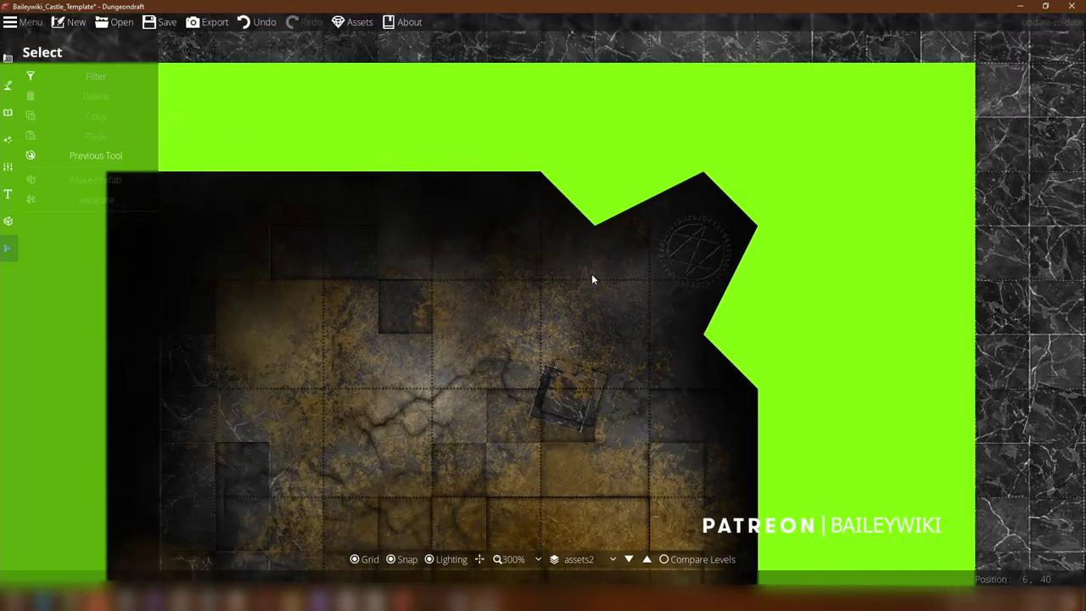
pyautogui.scroll(-1, 576, 282)
pyautogui.scroll(2, 750, 260)
pyautogui.moveTo(384, 456); pyautogui.dragTo(317, 107)
pyautogui.scroll(-3, 724, 227)
# Step: Survey the template's other example rooms, from the star-patterned floor and wrecked-furniture panels to the cobwebbed hall in the northeast
pyautogui.moveTo(782, 104); pyautogui.dragTo(519, 594)
pyautogui.scroll(-3, 670, 291)
pyautogui.moveTo(631, 254); pyautogui.dragTo(312, 434)
pyautogui.moveTo(726, 226); pyautogui.dragTo(684, 243)
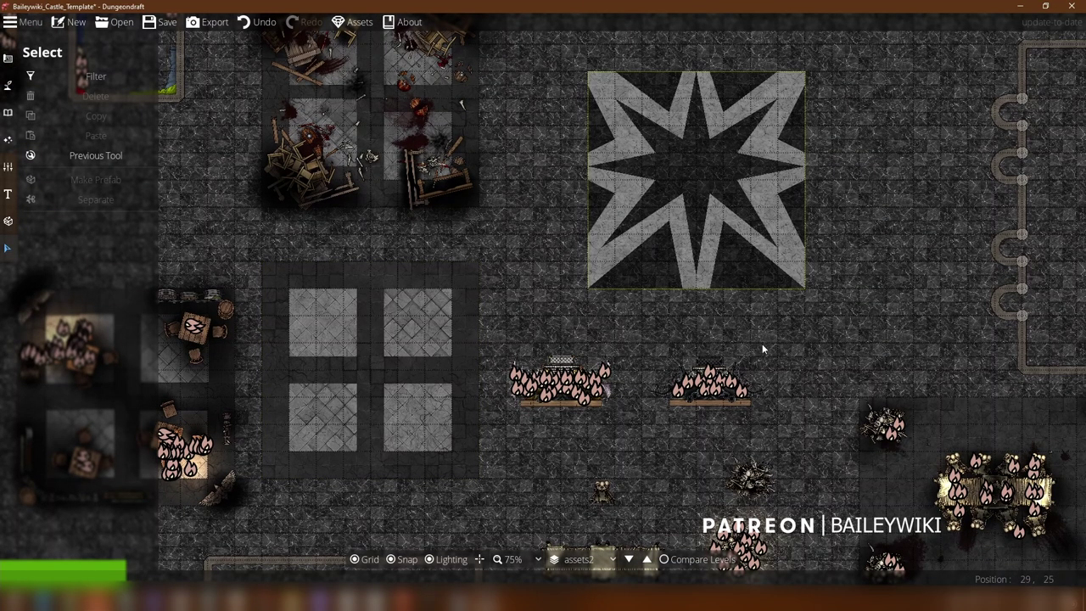
pyautogui.press('Left')
pyautogui.press('Up')
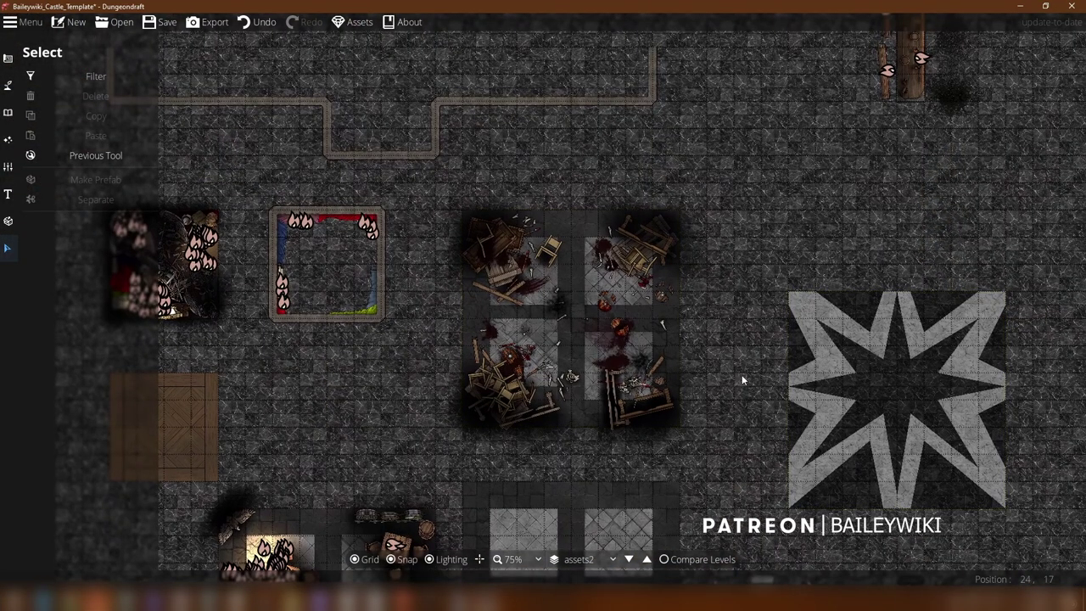
pyautogui.press('Left')
pyautogui.press('Up')
pyautogui.moveTo(790, 249); pyautogui.dragTo(441, 359)
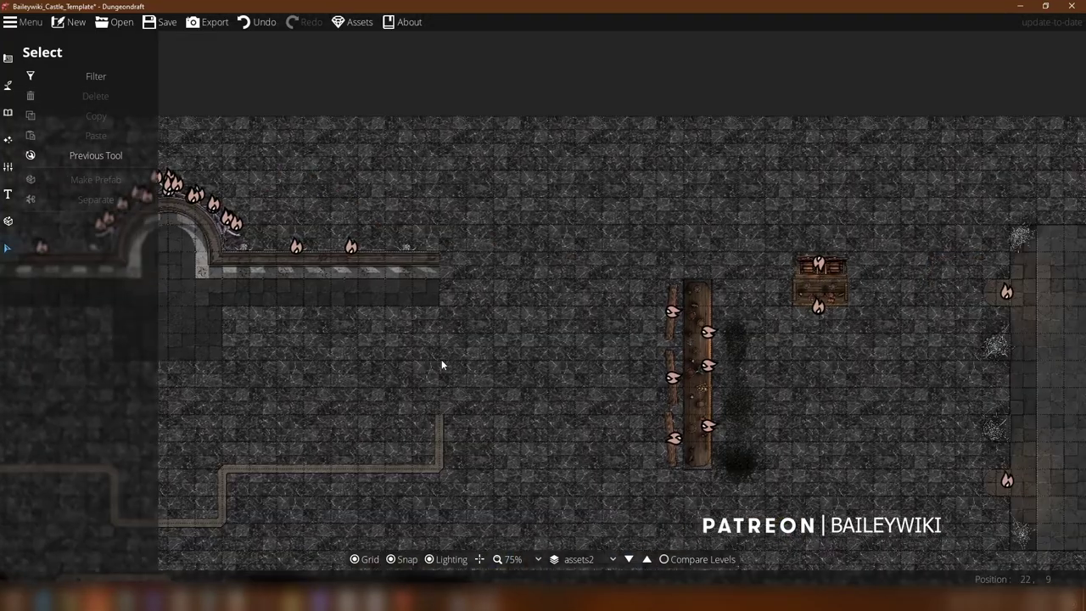
pyautogui.moveTo(758, 267); pyautogui.dragTo(441, 102)
pyautogui.moveTo(670, 268); pyautogui.dragTo(473, 291)
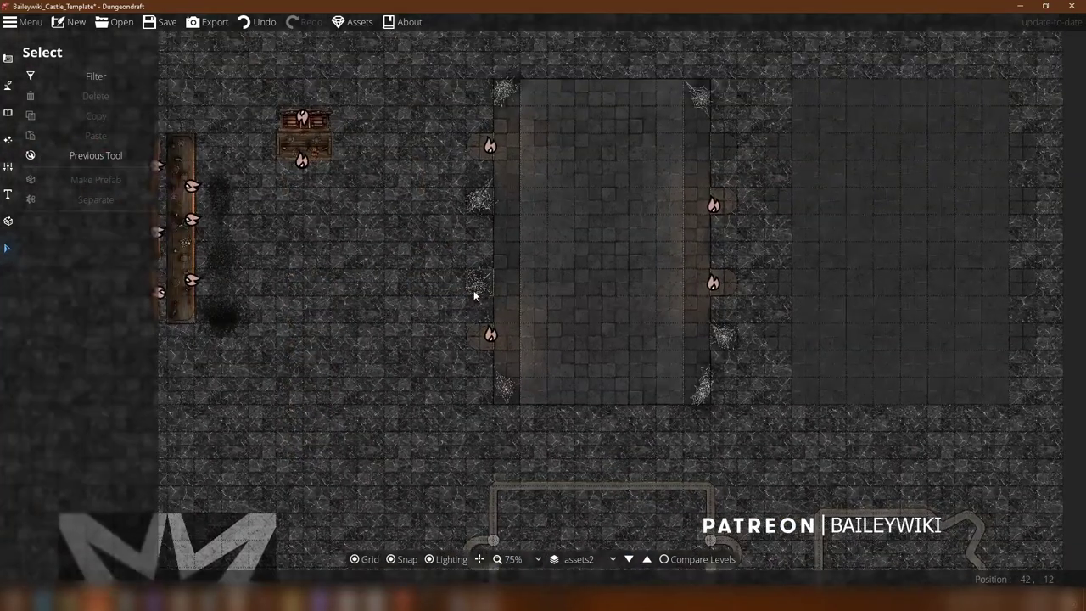
# Step: Compare the cobwebbed hall's layered floor and torch-lit semicircular alcoves with the plain dark tiled version of the room beside it
pyautogui.scroll(5, 473, 293)
pyautogui.moveTo(861, 277); pyautogui.dragTo(417, 330)
pyautogui.scroll(-3, 418, 331)
pyautogui.scroll(-1, 417, 332)
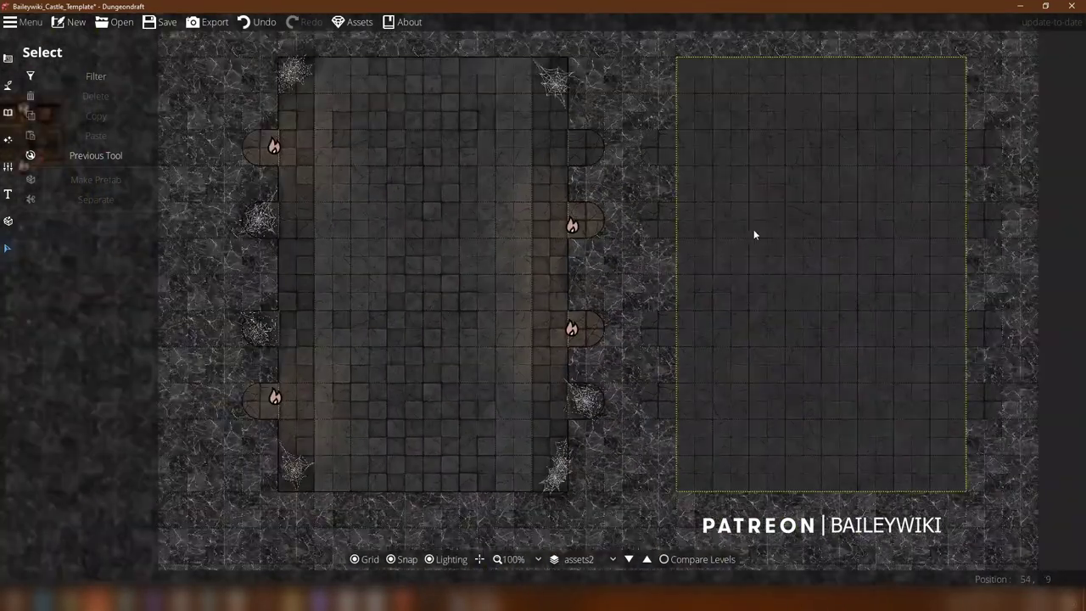
pyautogui.press('Right')
pyautogui.press('Up')
pyautogui.scroll(2, 738, 321)
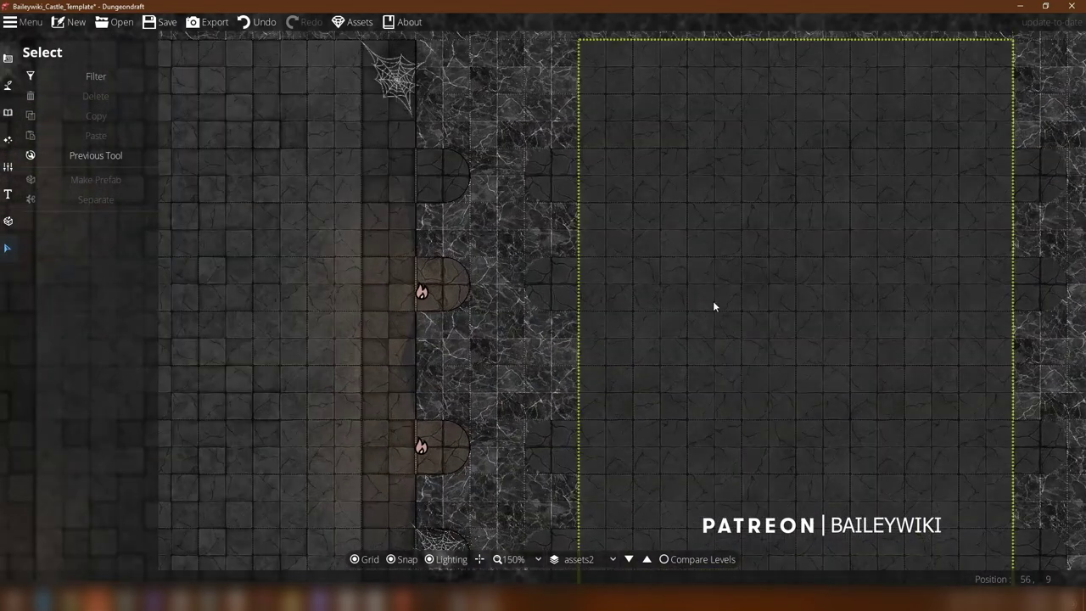